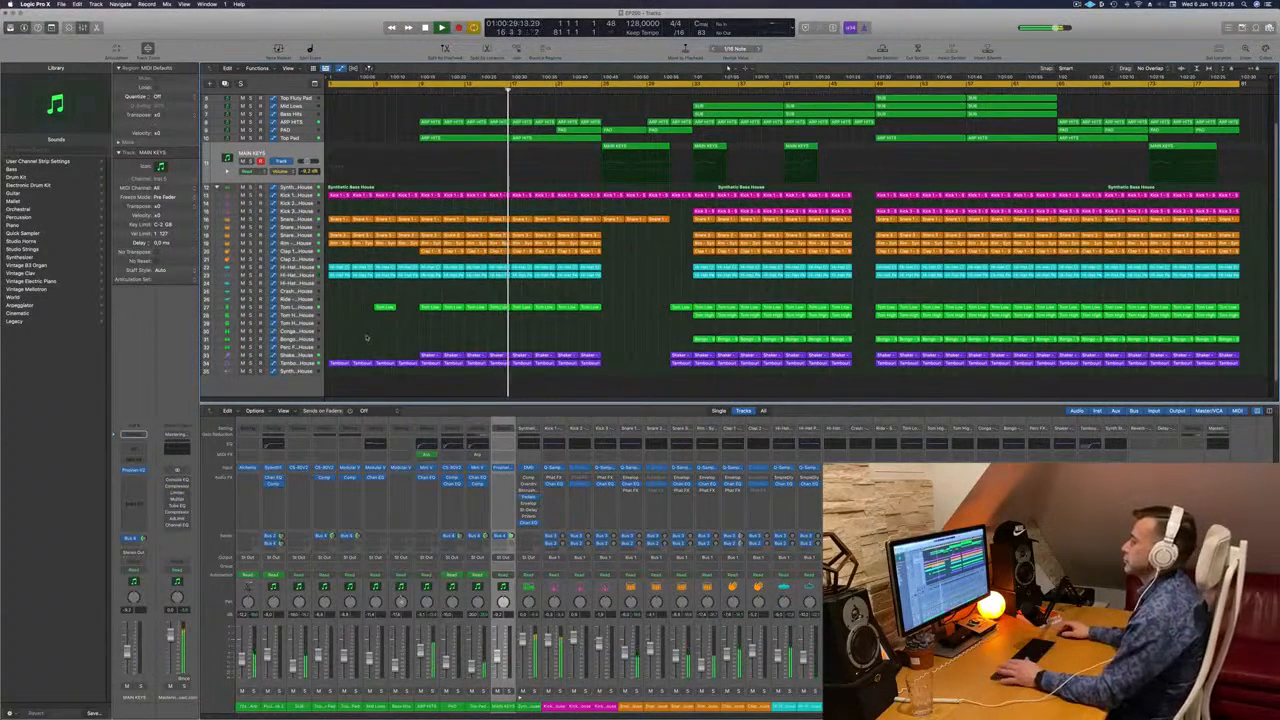
Review the arrangement during playback by selecting the Shaker, Tambourine, PLUCK, MAIN KEYS, Kick 3 and Bongo tracks in turn.
click(299, 356)
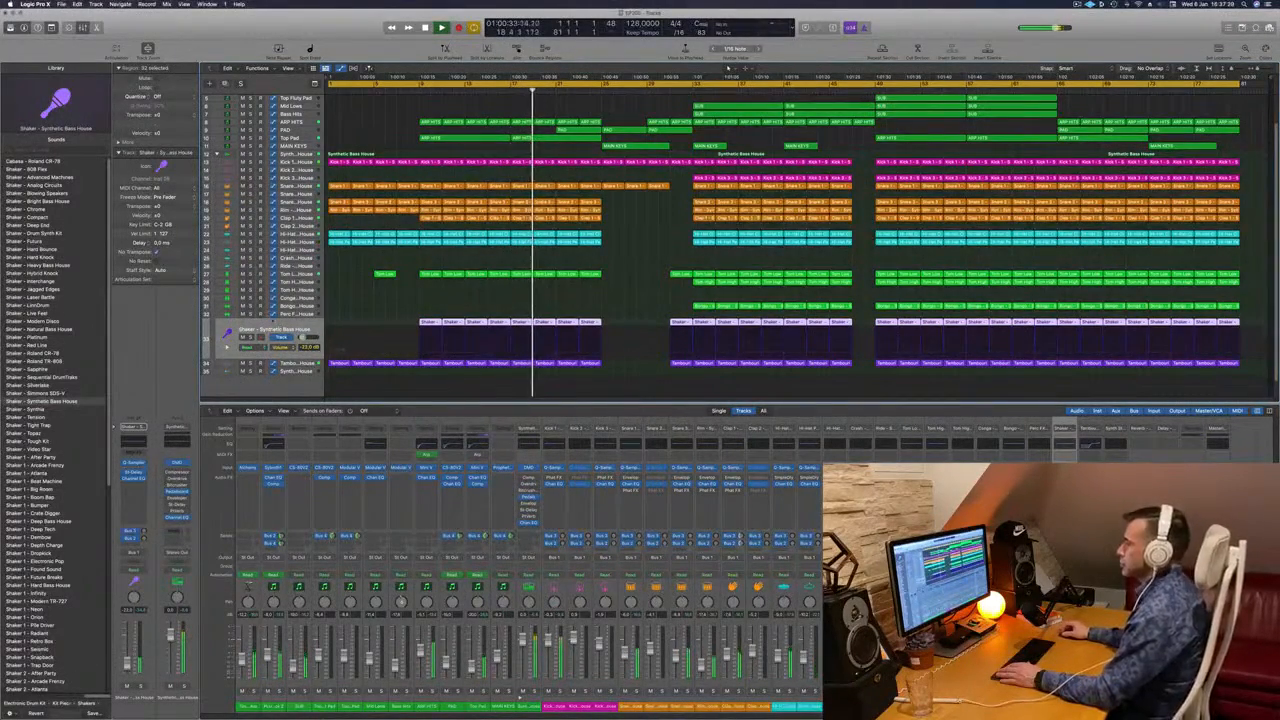
click(290, 366)
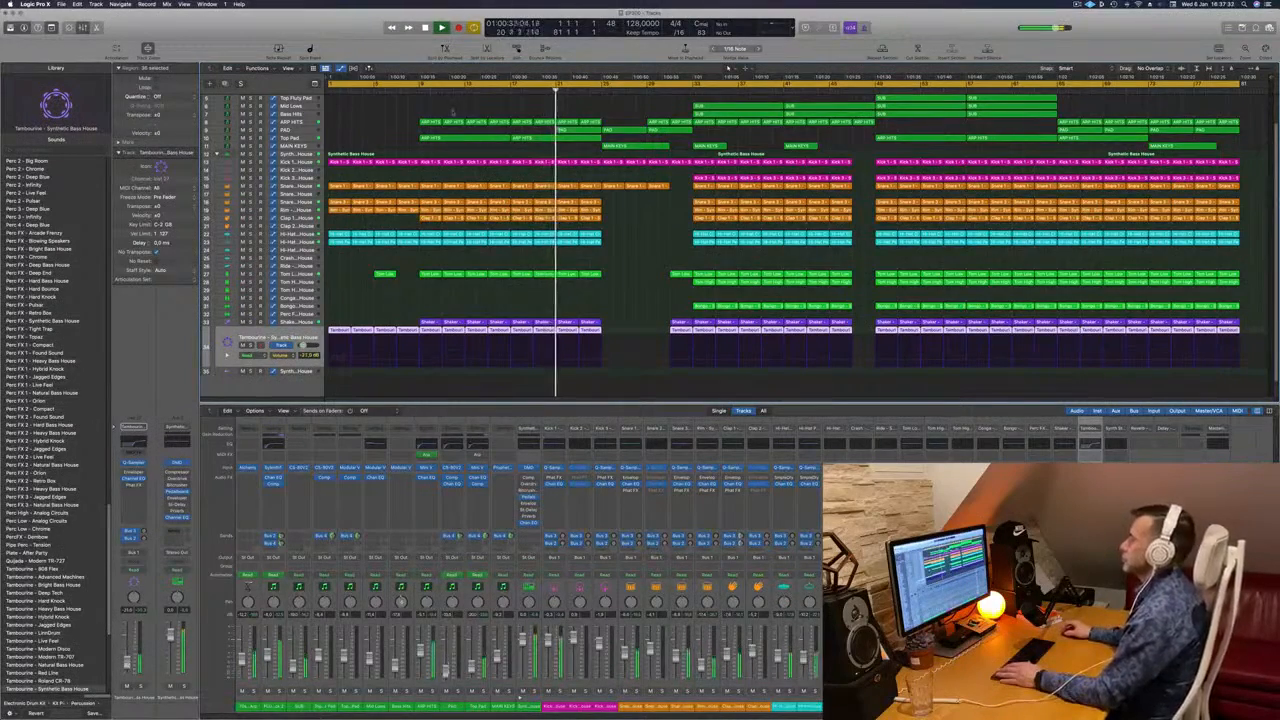
scroll(700, 240, up, 2)
click(295, 105)
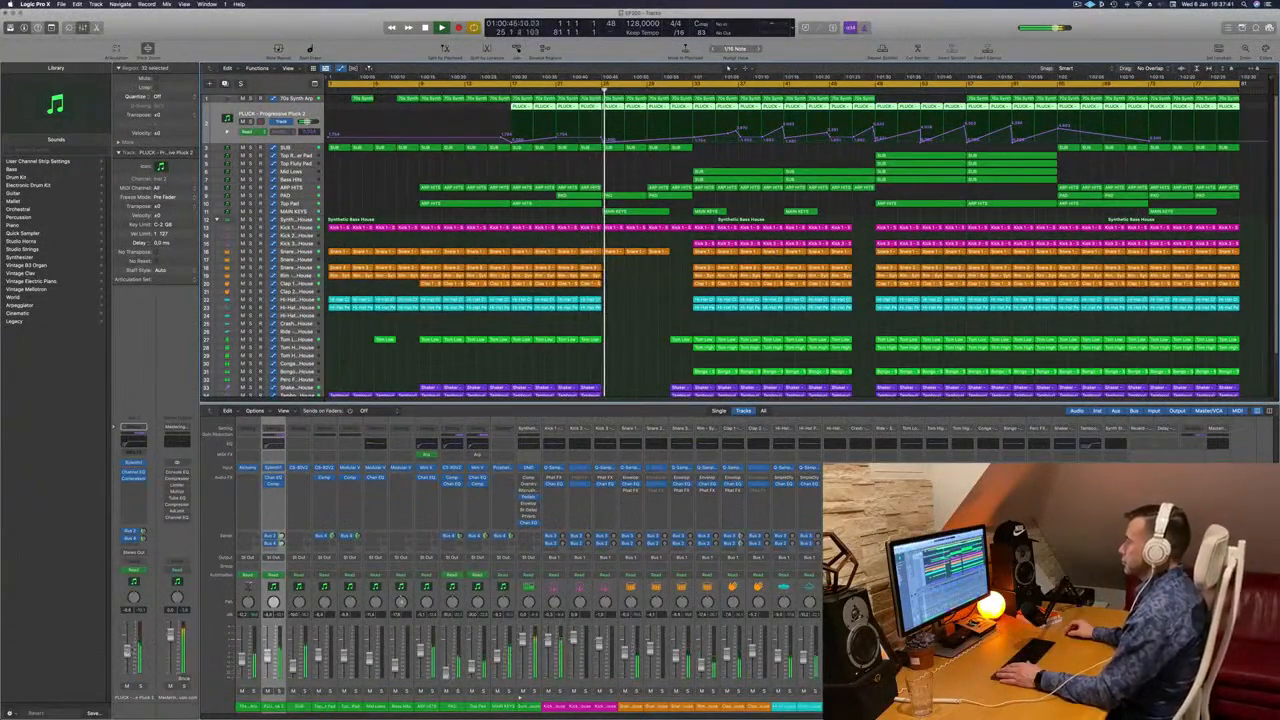
click(292, 211)
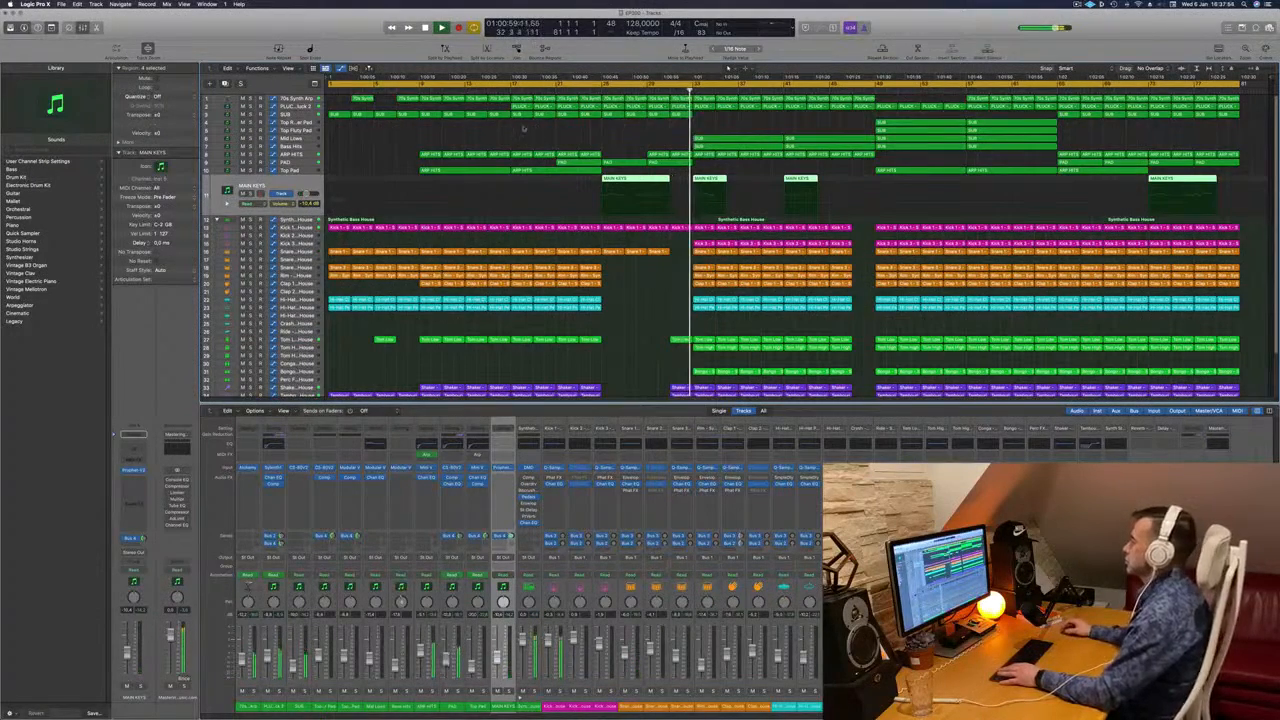
scroll(634, 281, down, 3)
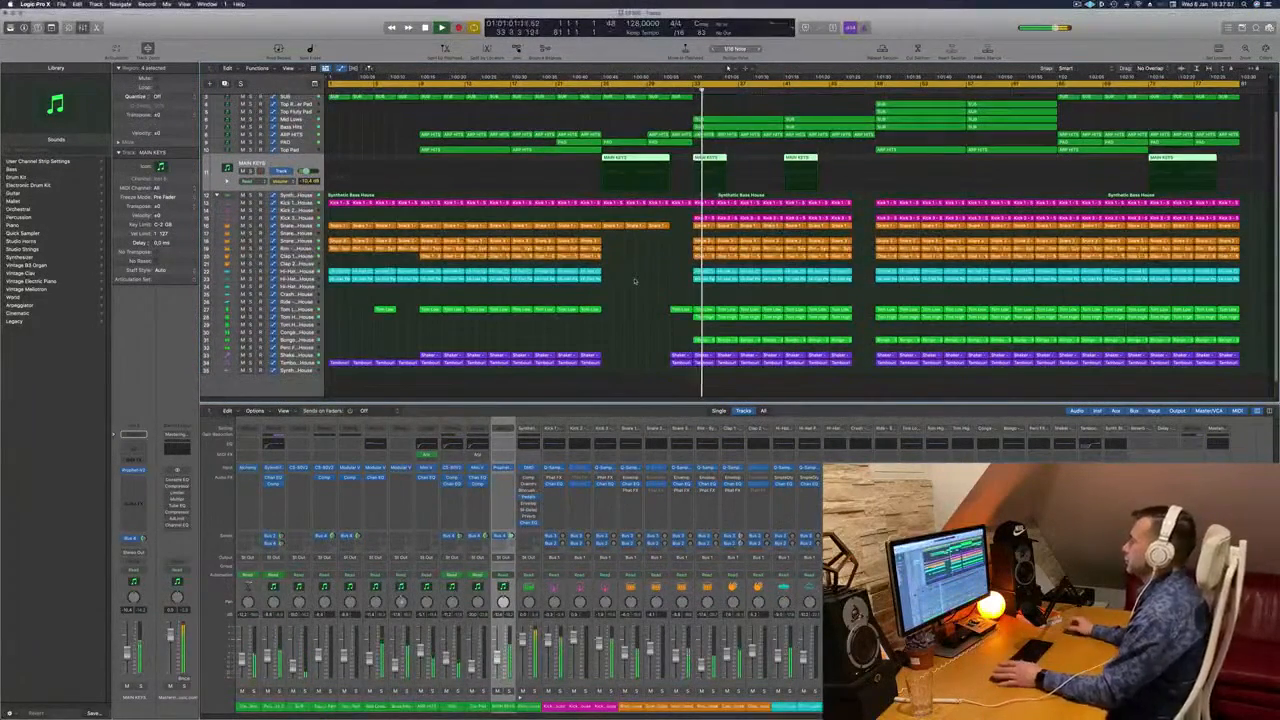
scroll(634, 281, up, 2)
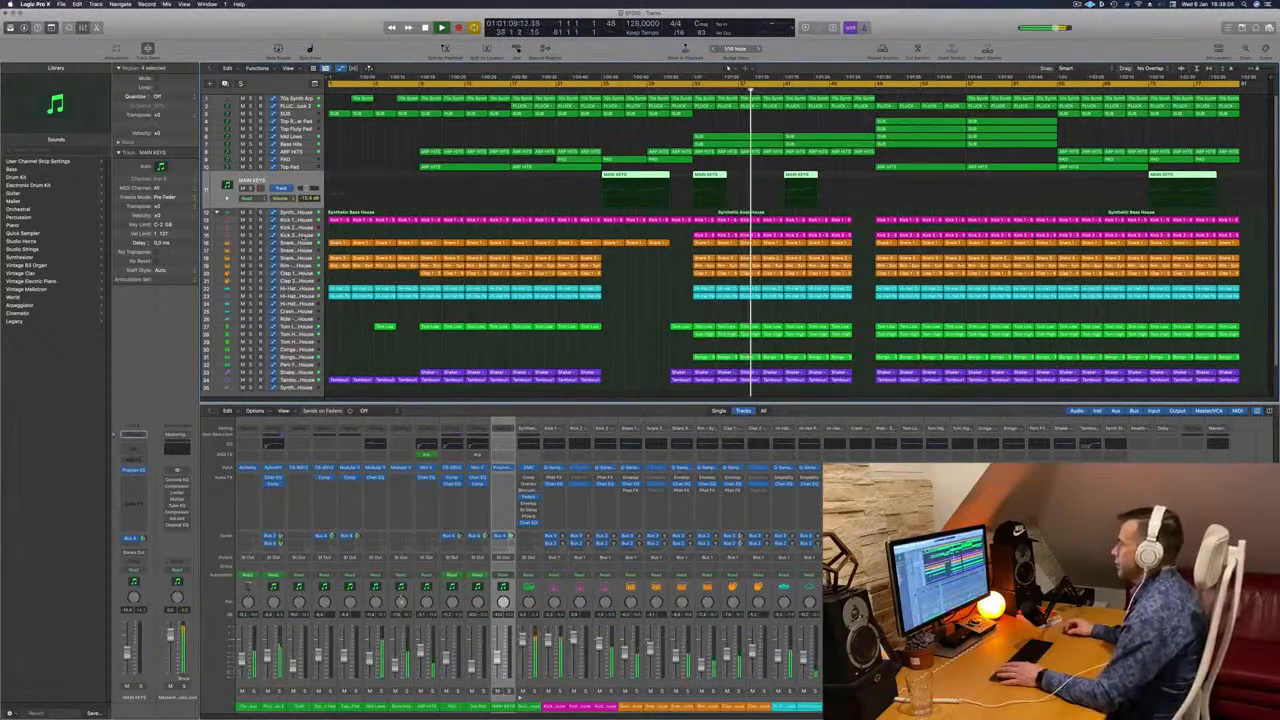
click(303, 237)
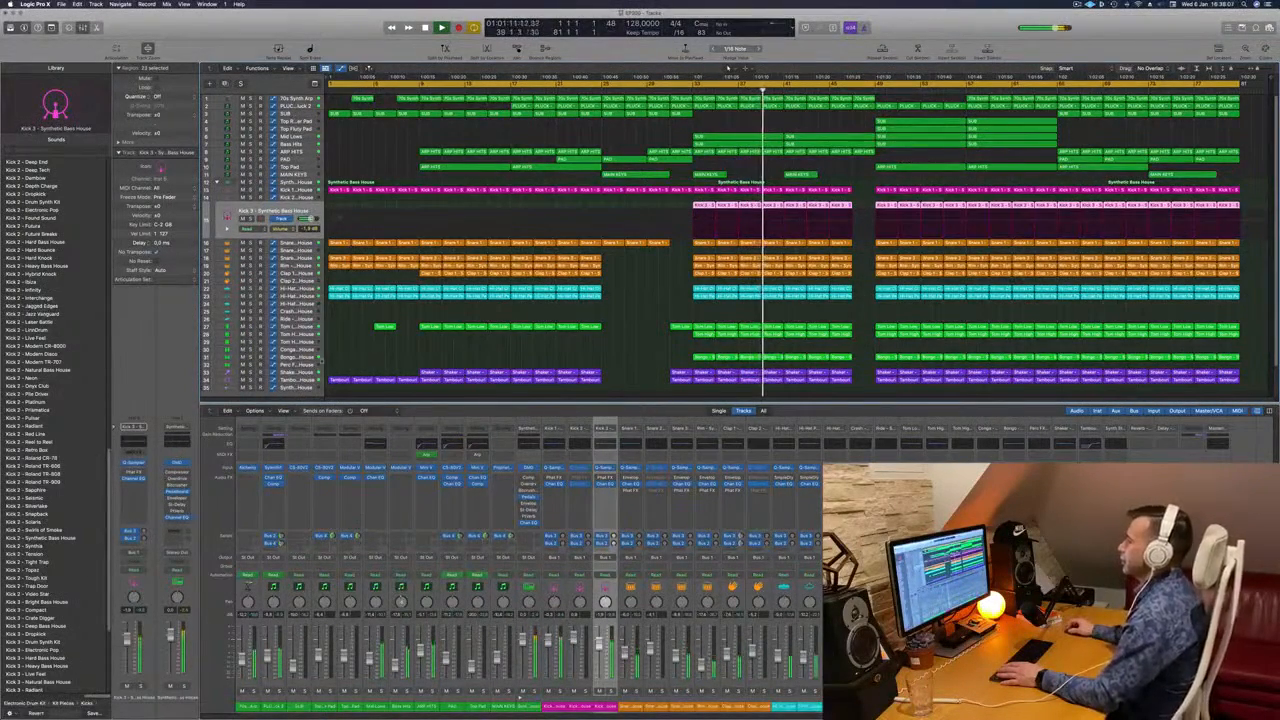
click(307, 359)
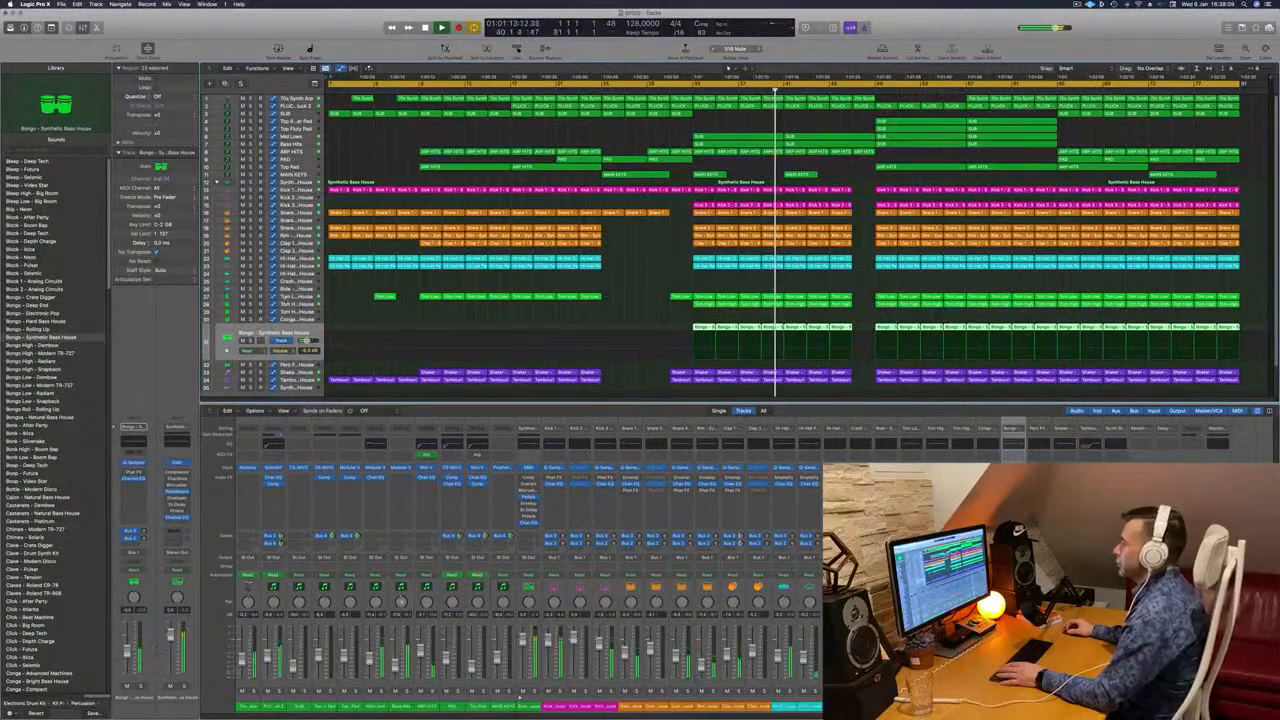
Solo the Tom Low, Tom High, Bongo, kick and Snare 1 tracks to hear those drum parts together.
click(267, 298)
click(250, 310)
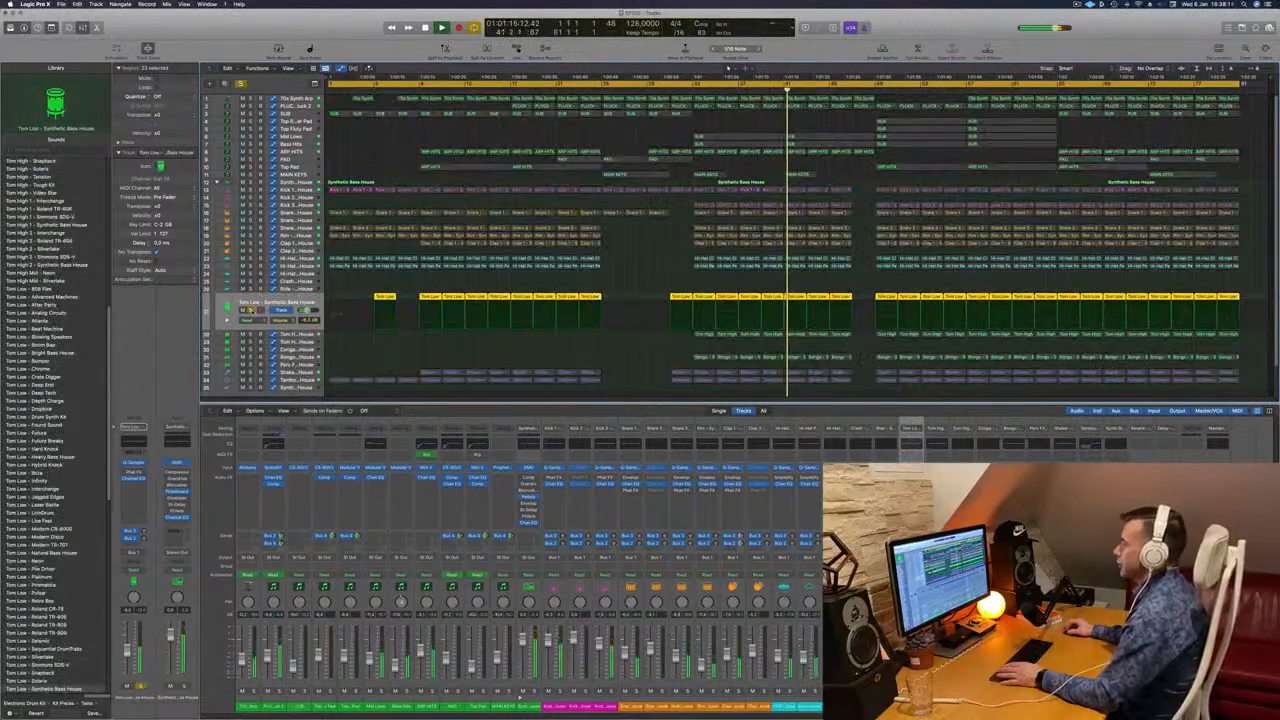
click(250, 336)
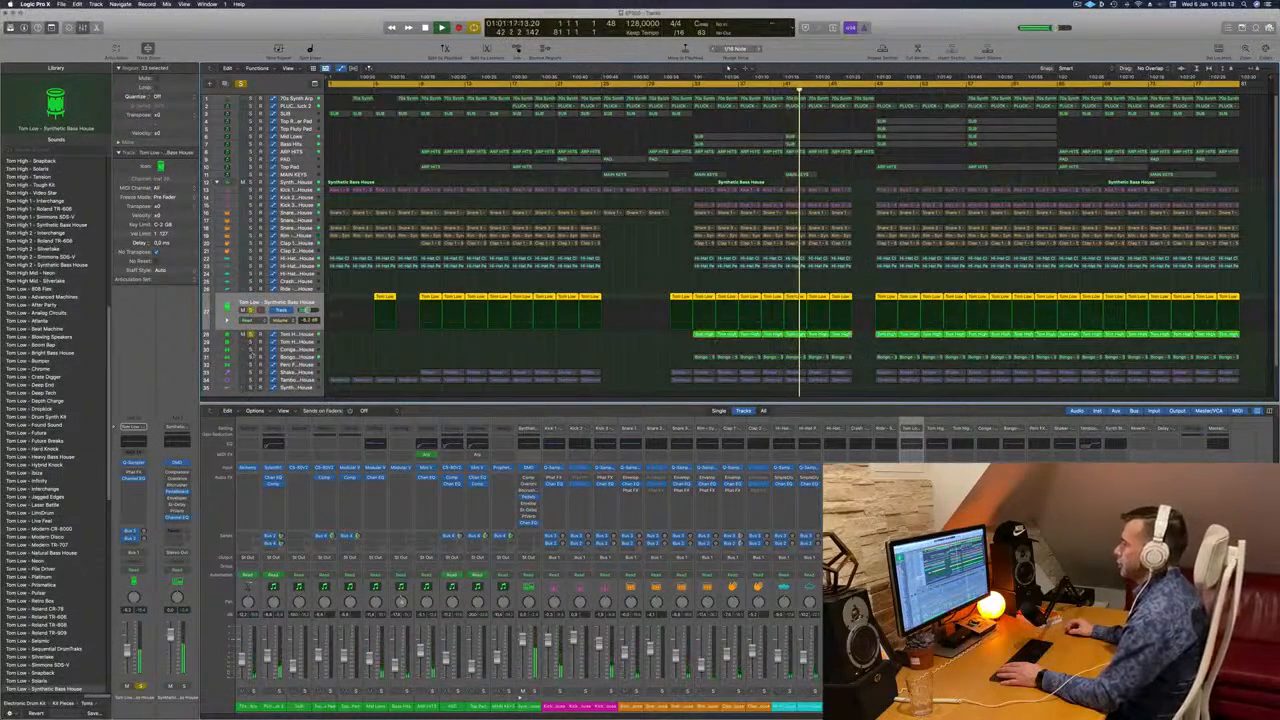
click(250, 357)
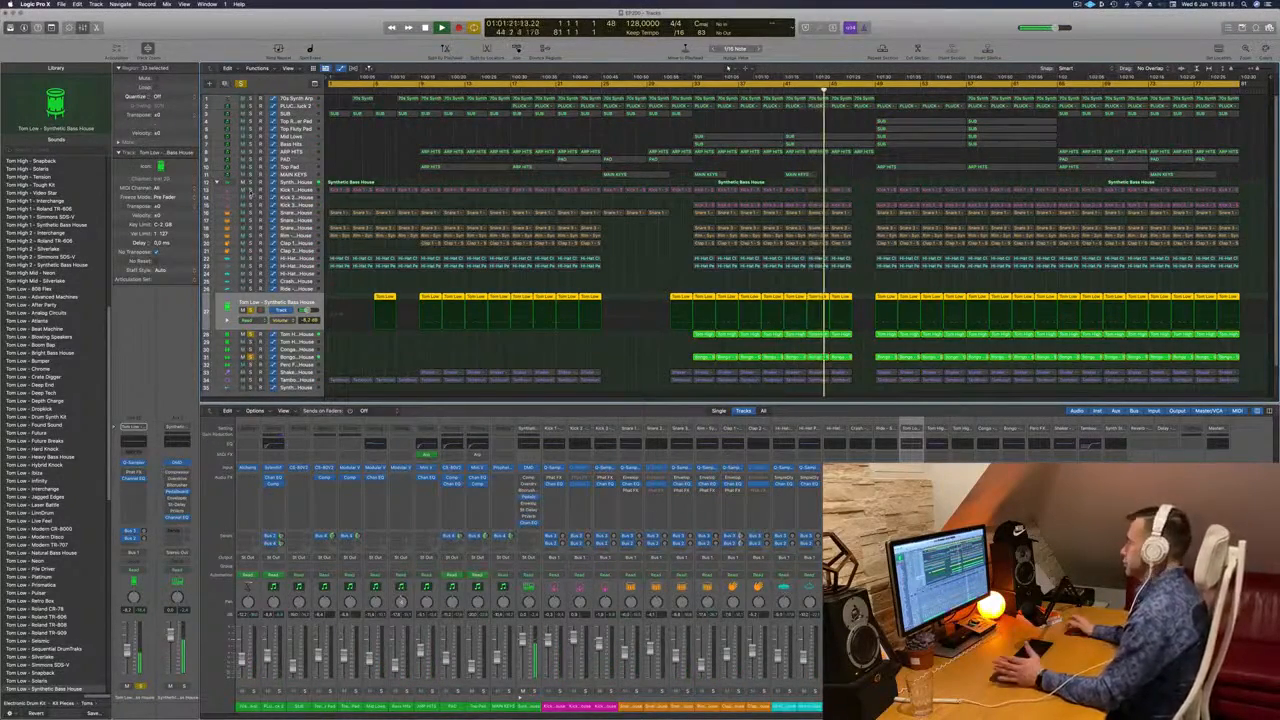
click(250, 189)
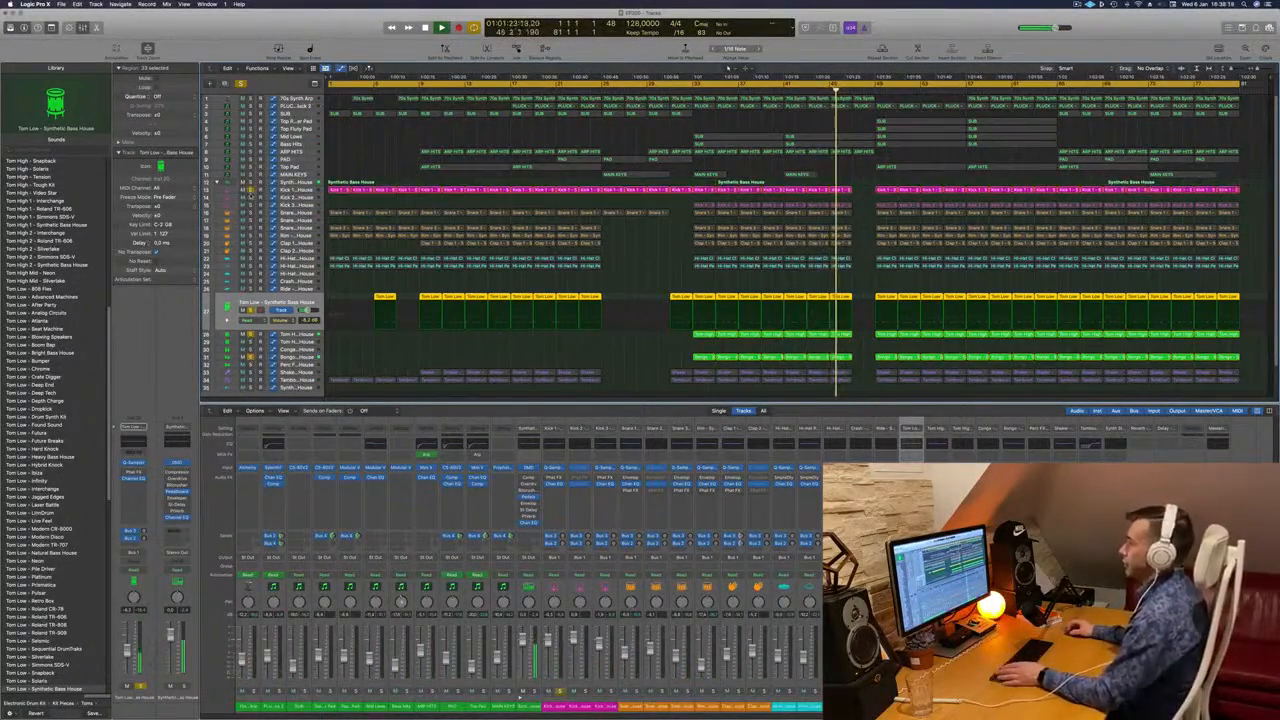
click(250, 205)
click(250, 212)
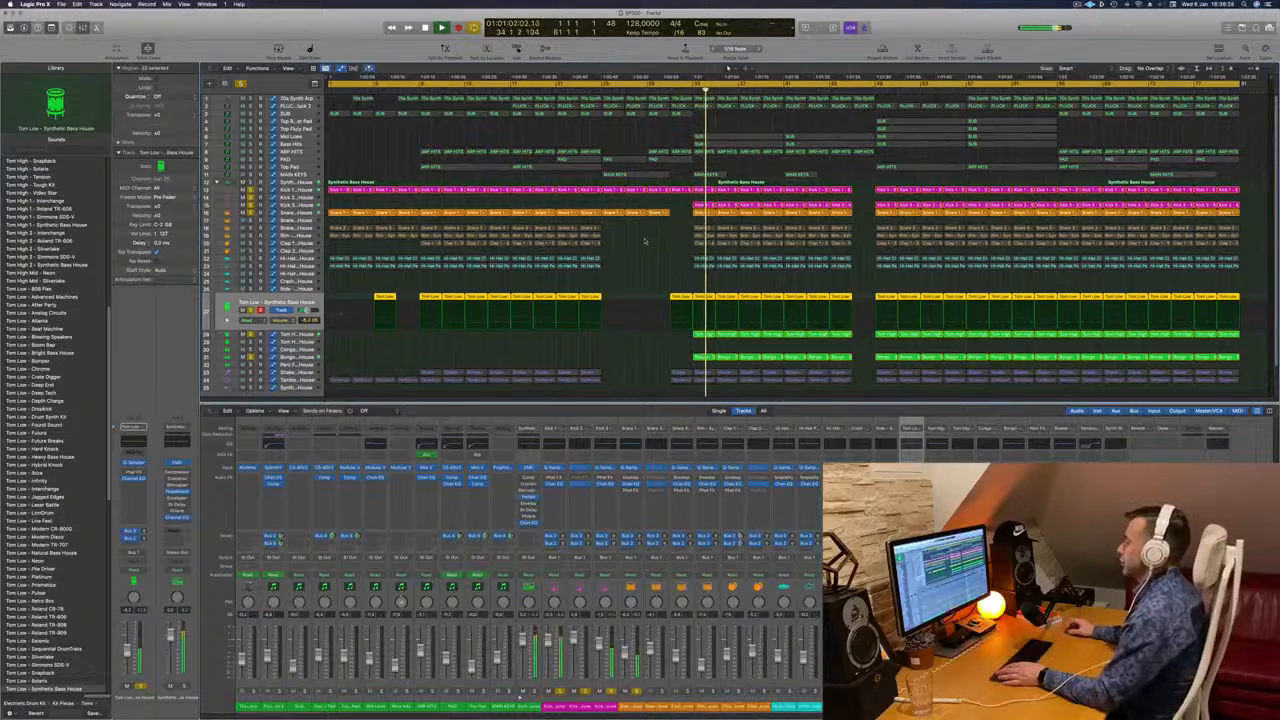
Set the cycle range to bars 33 through 49 and play that section.
scroll(645, 241, down, 1)
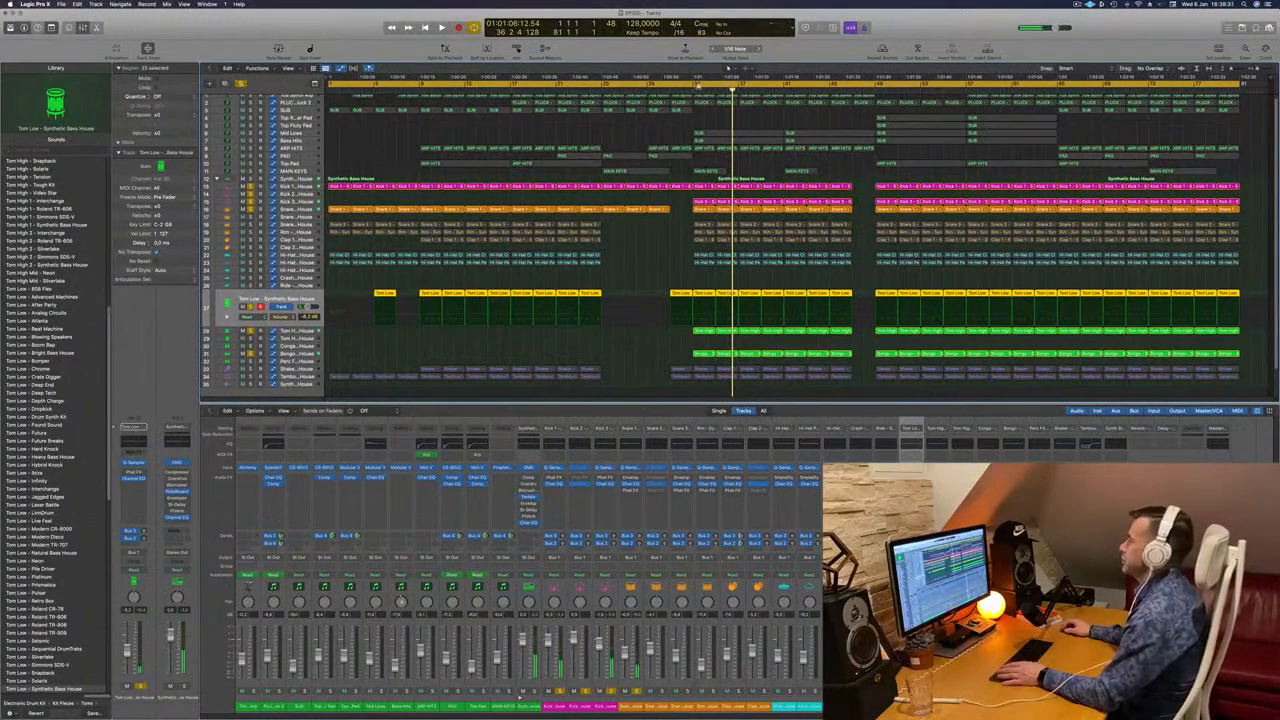
click(698, 86)
drag(698, 86, 871, 88)
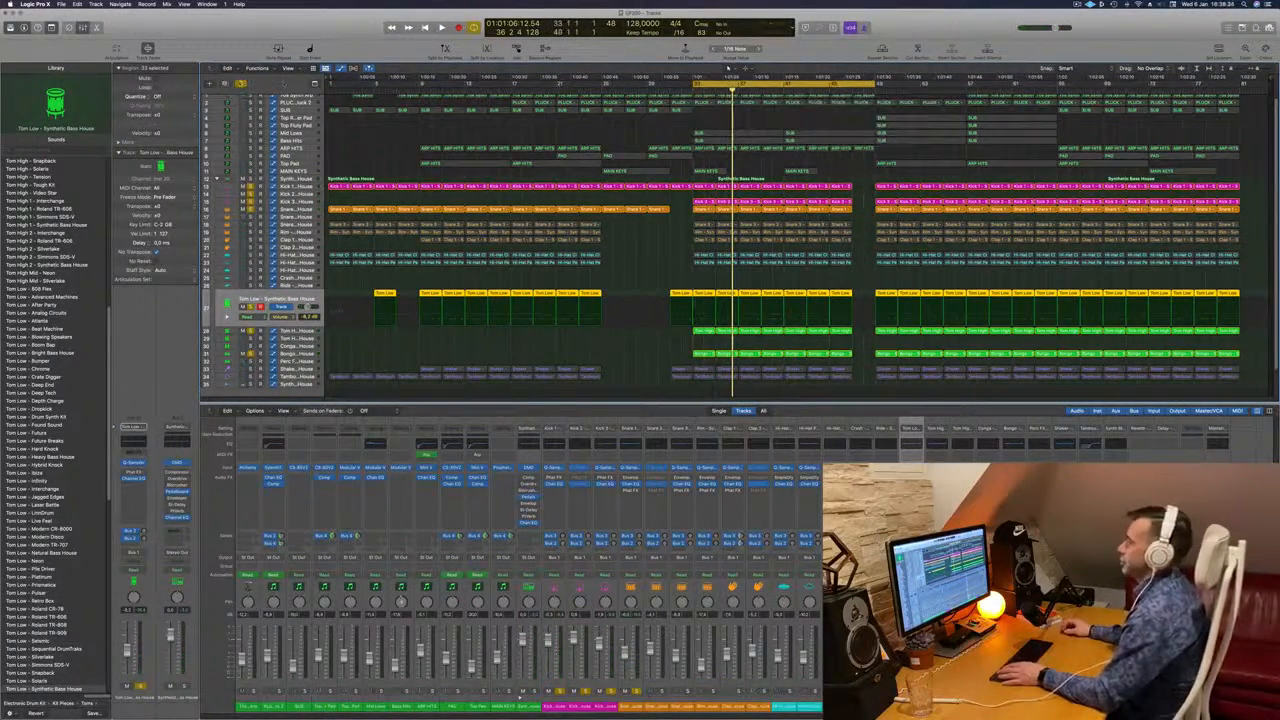
key(space)
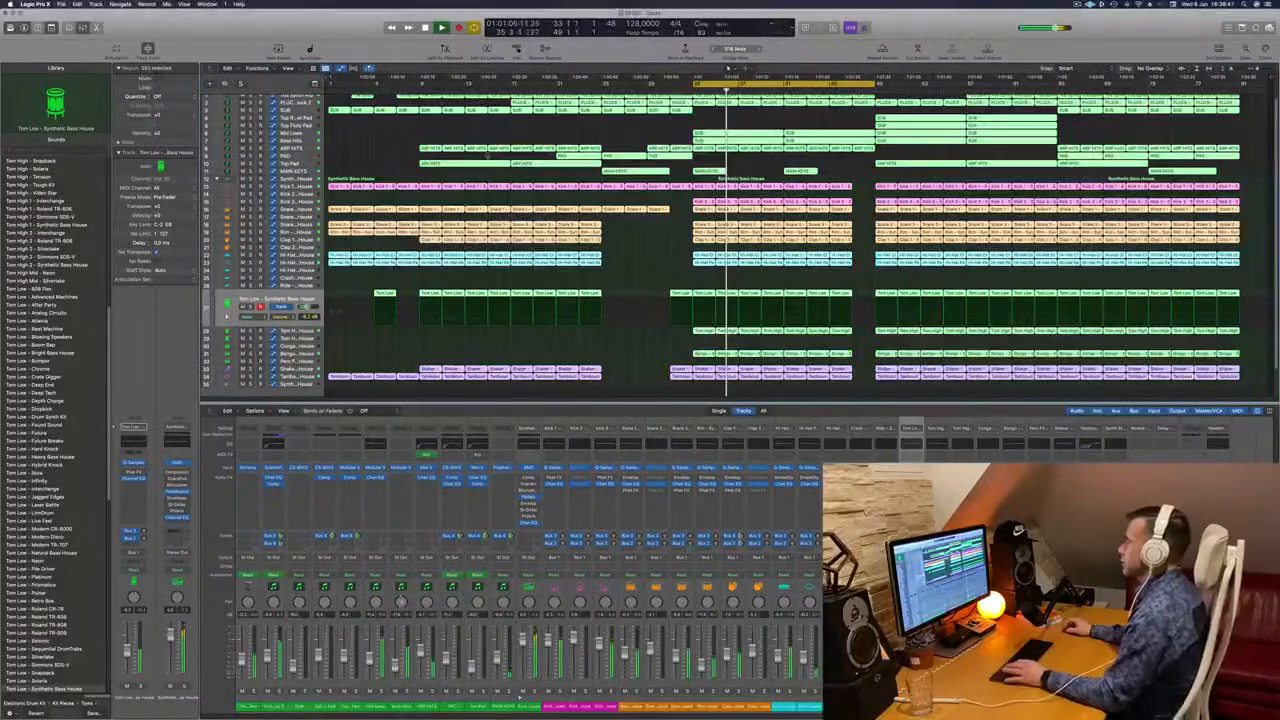
Name all the selected regions by their tracks and clear the region selection.
right_click(733, 134)
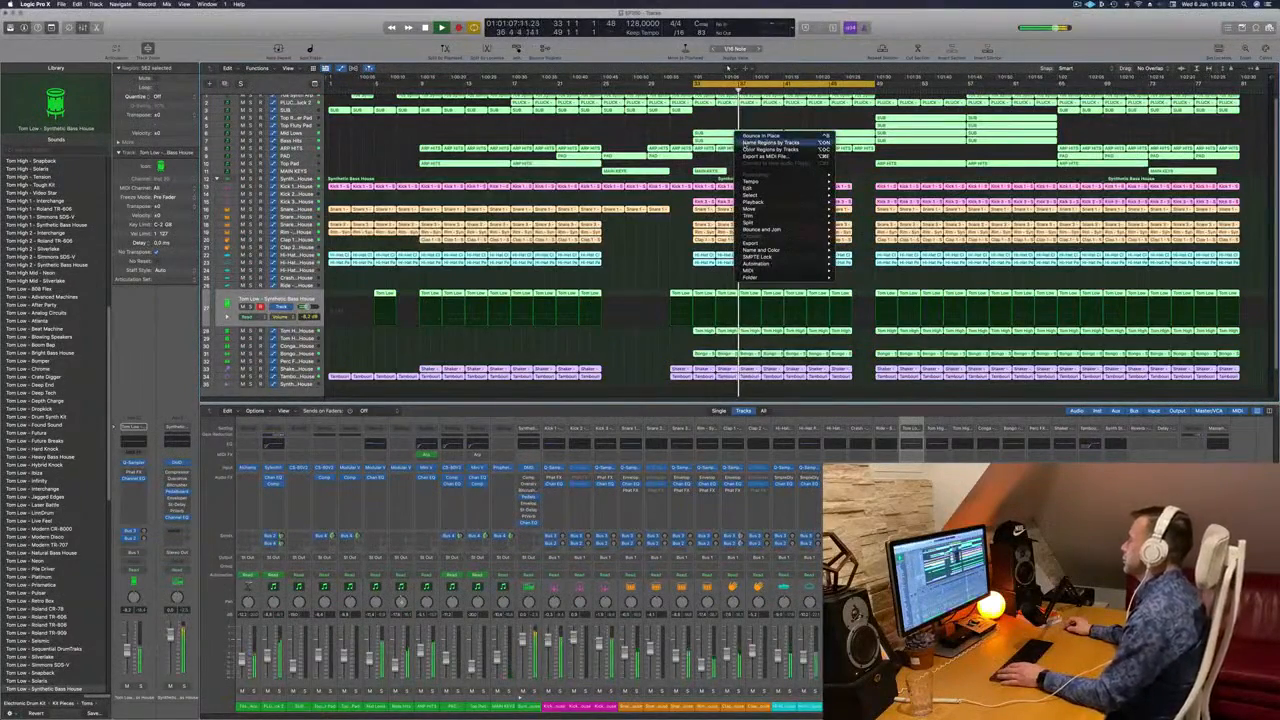
click(757, 142)
click(640, 138)
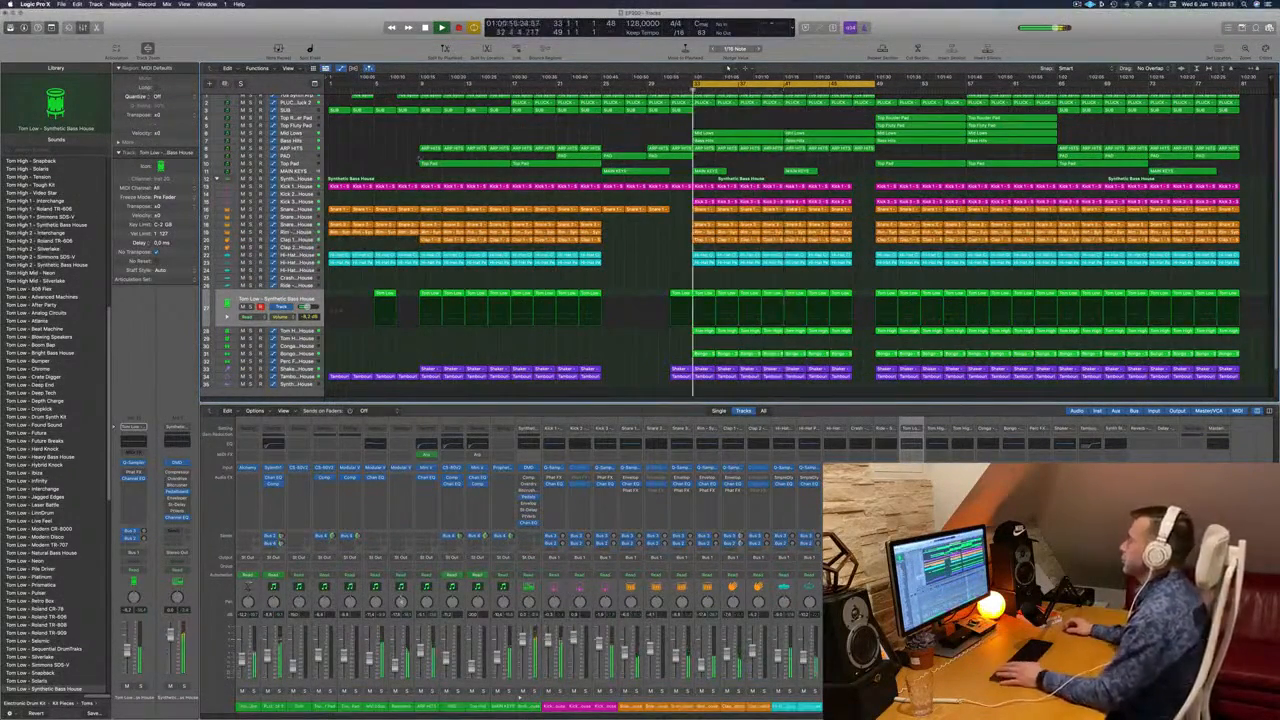
Examine the ARP HITS and MAIN KEYS tracks while the cycled section plays.
click(708, 148)
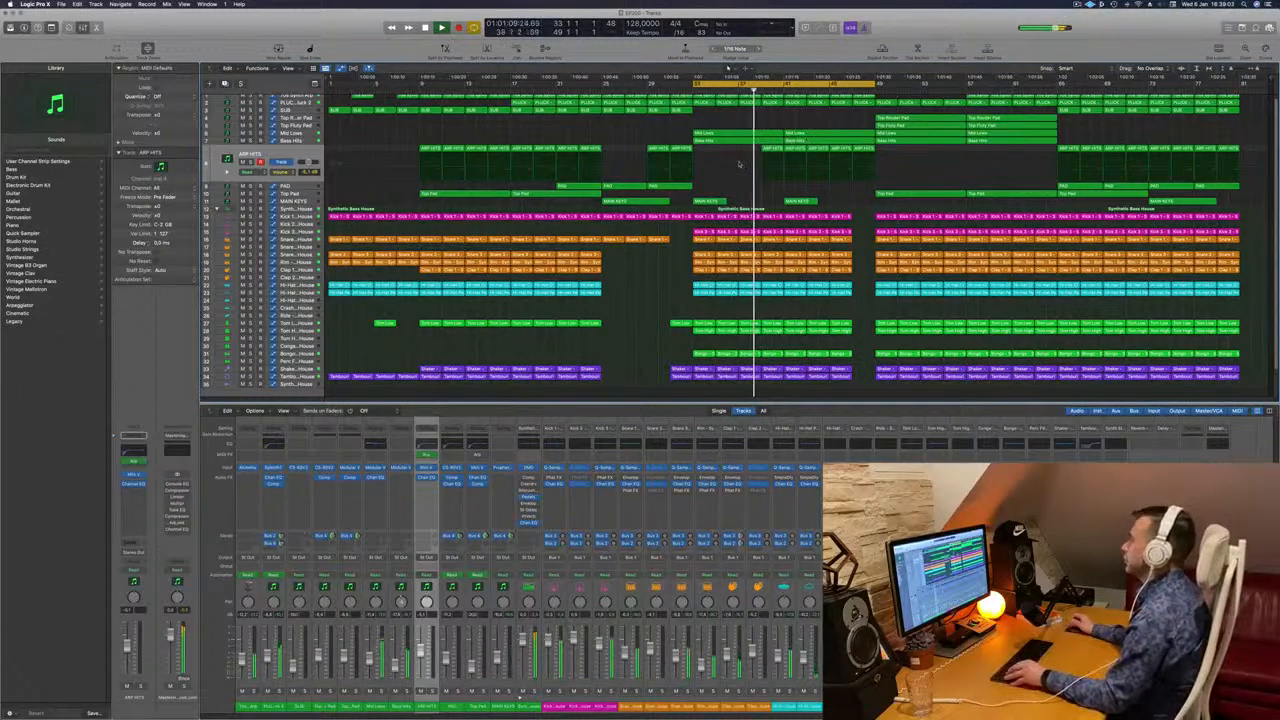
click(305, 202)
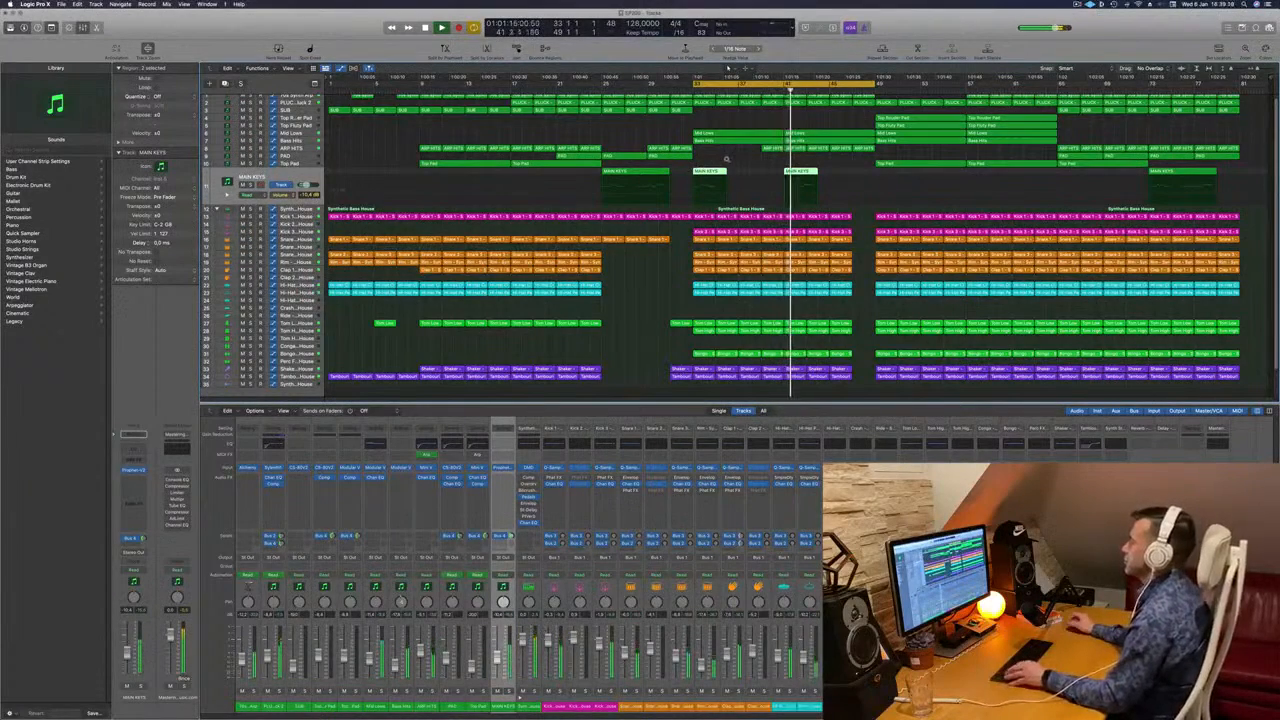
click(738, 121)
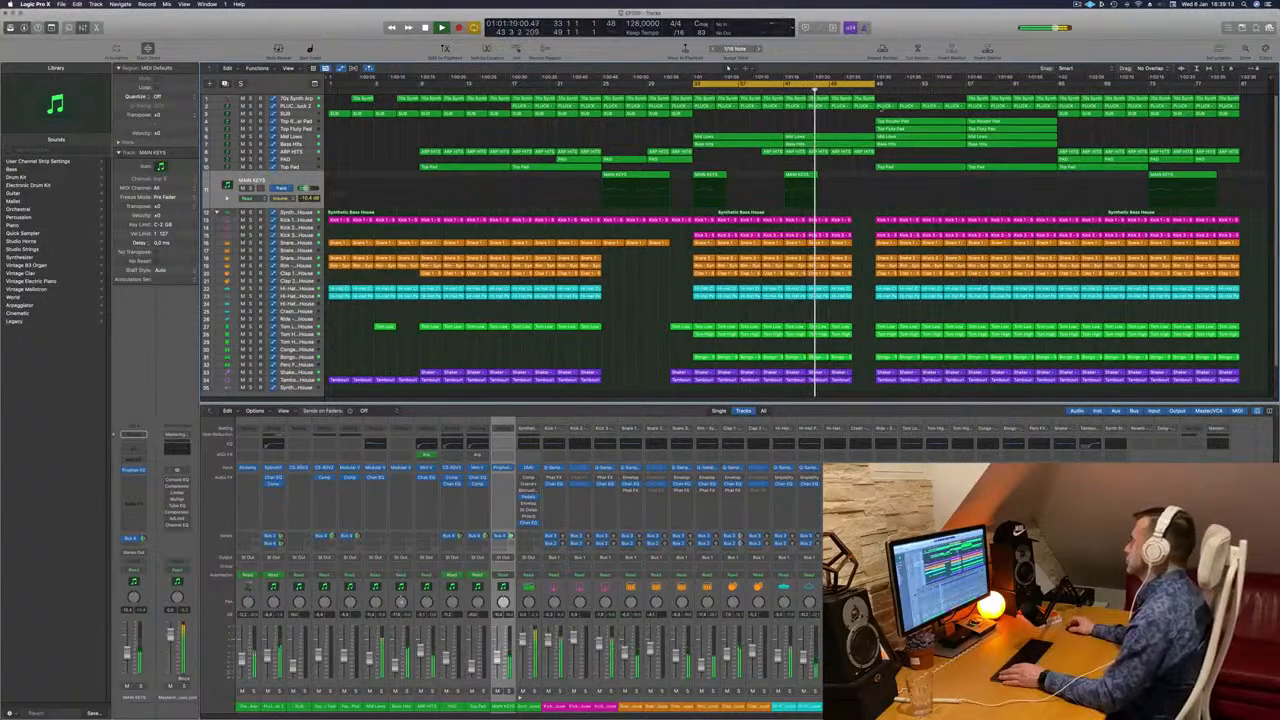
Extend the cycle range to bar 65 and review the Top Rouder Pad, Top Fluty Pad and Top Pad tracks.
drag(877, 85, 1058, 85)
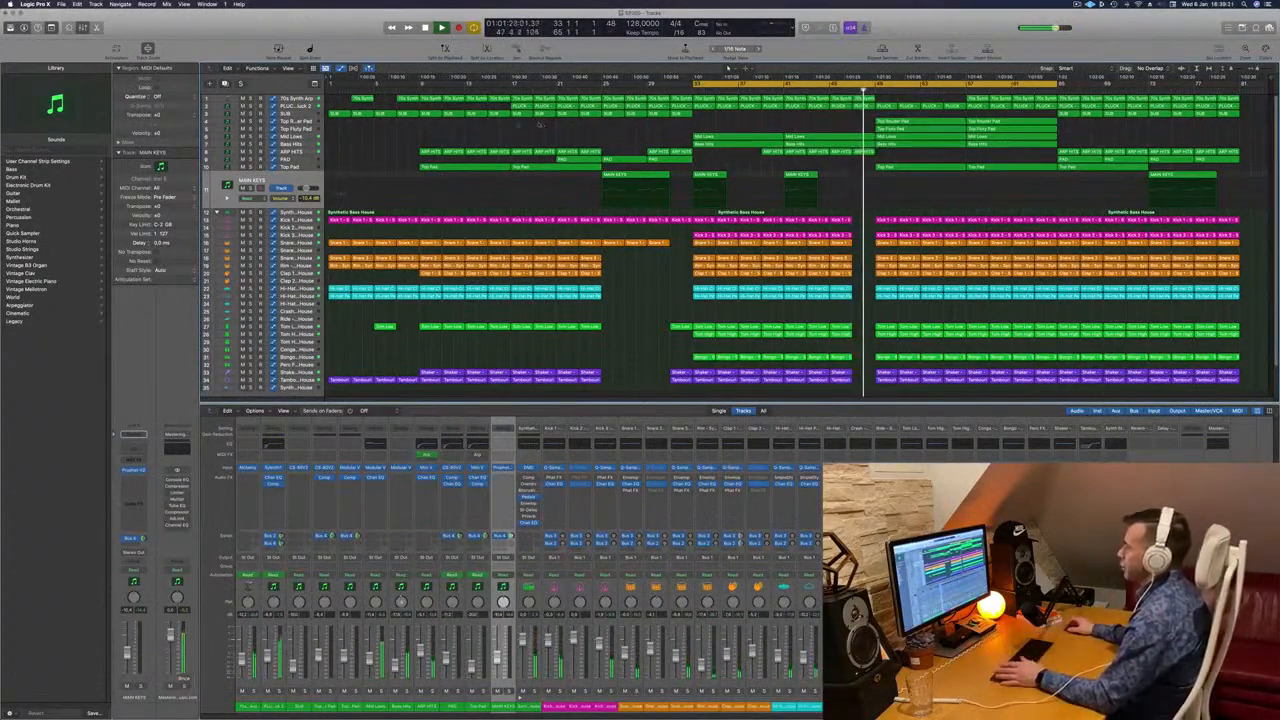
click(303, 123)
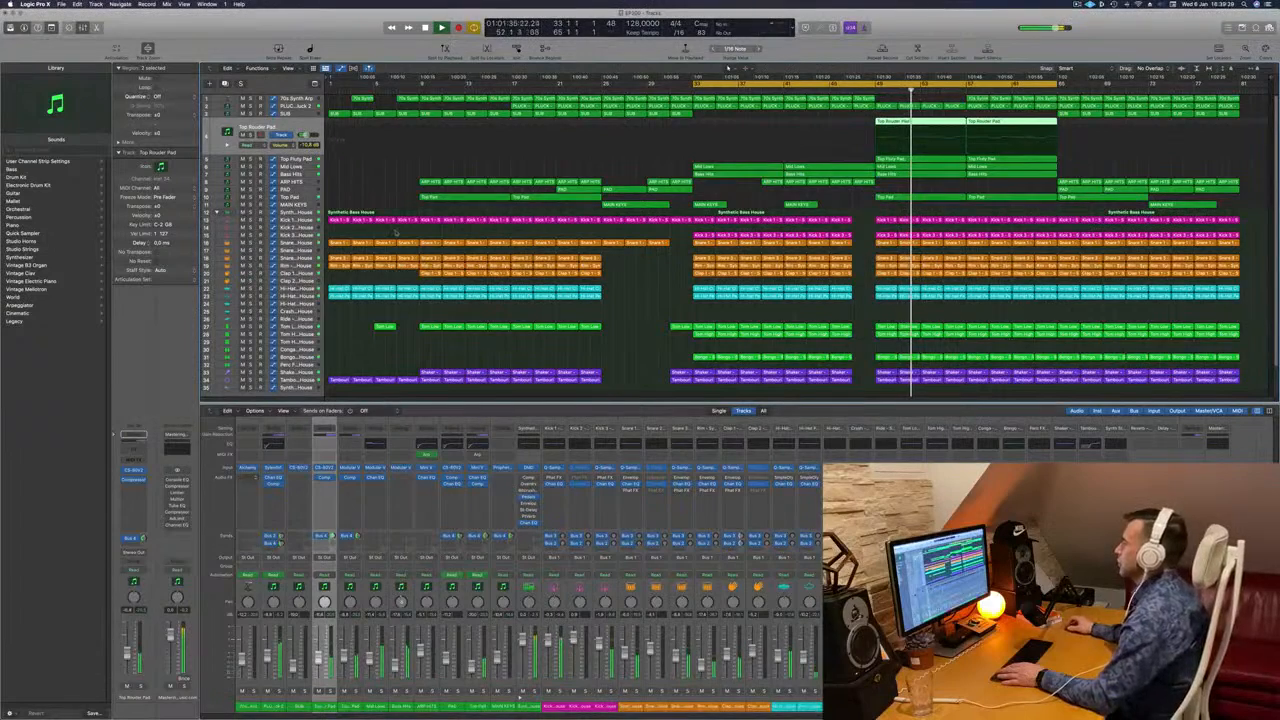
key(Down)
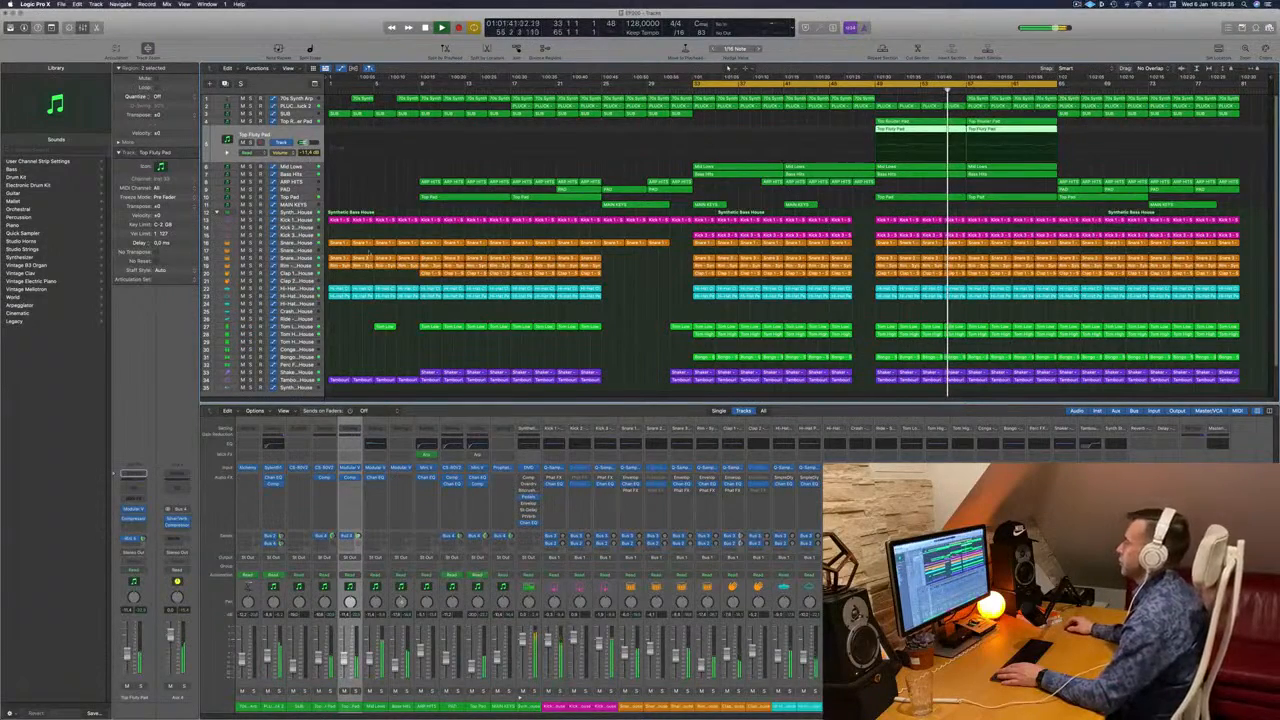
key(Up)
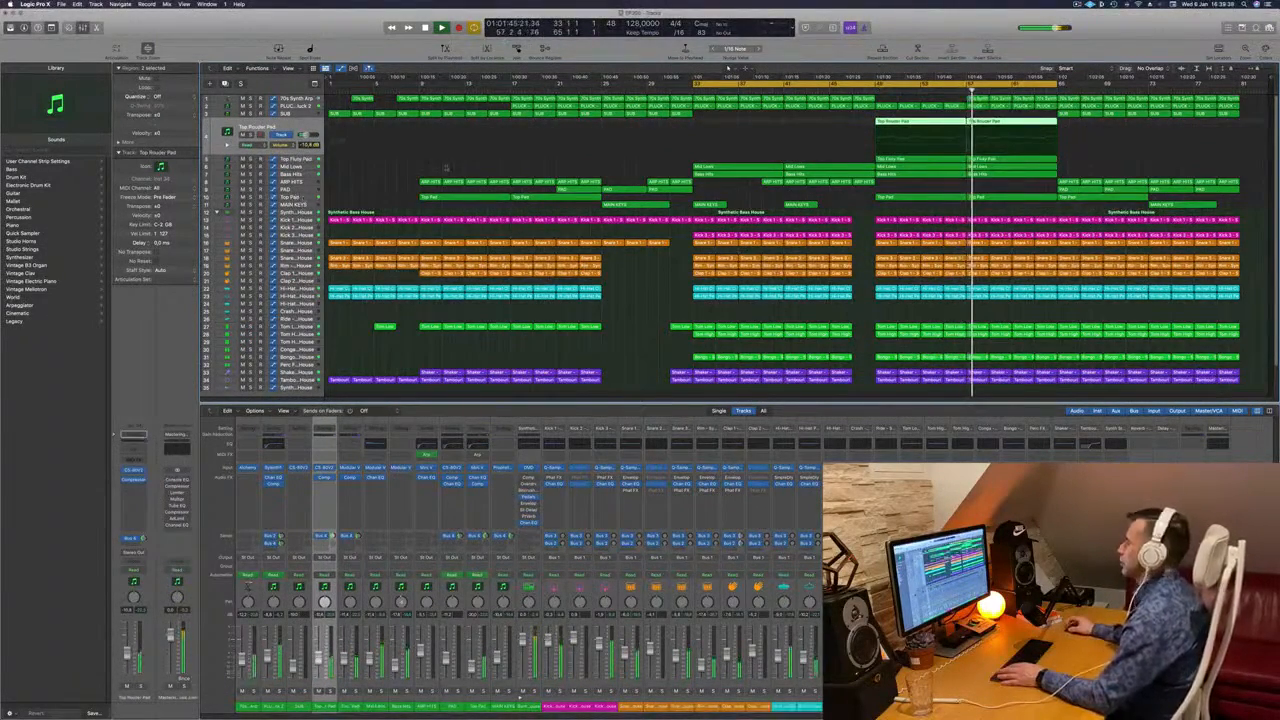
click(290, 197)
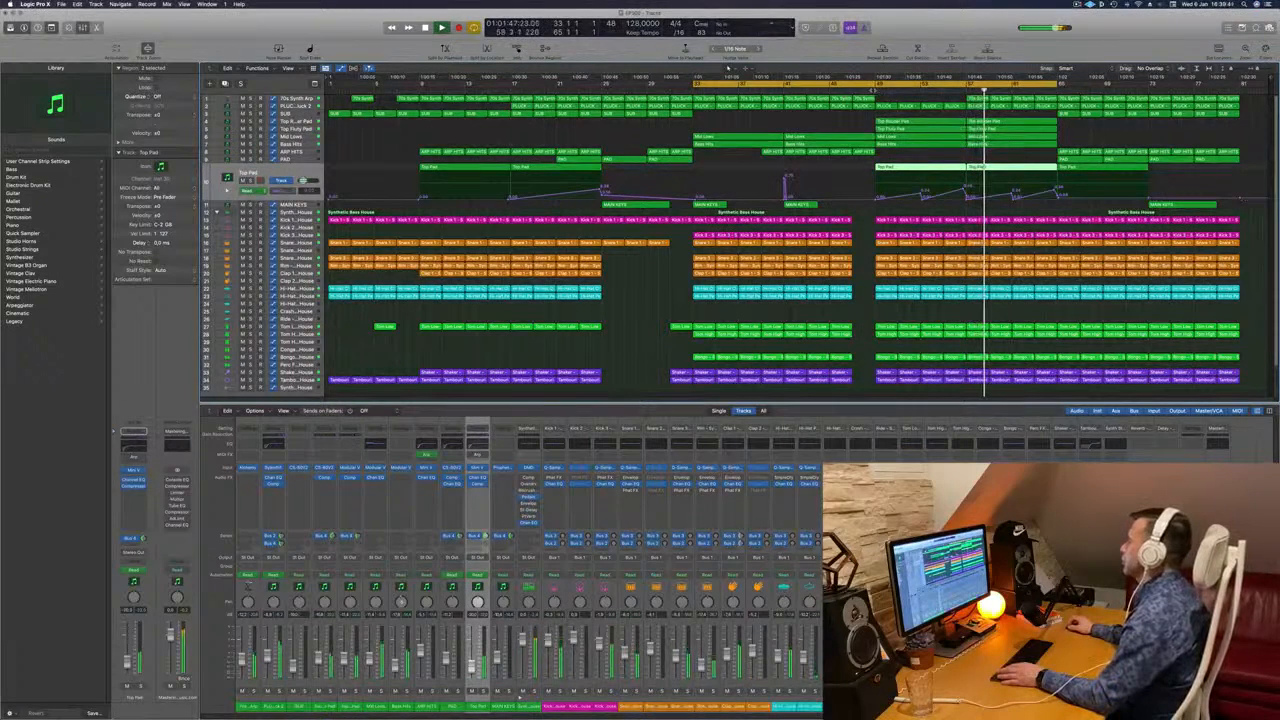
key(super+Up)
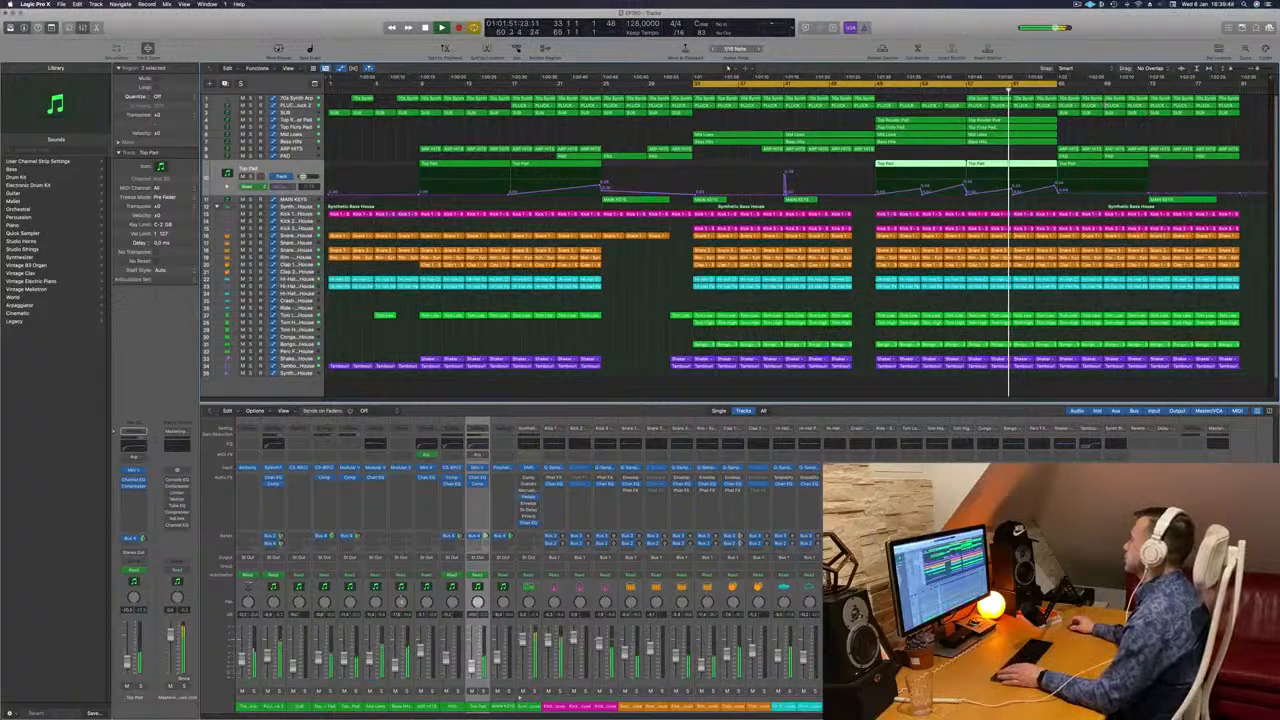
Extend the cycle range to the end of the arrangement at bar 81.
drag(1056, 84, 1240, 94)
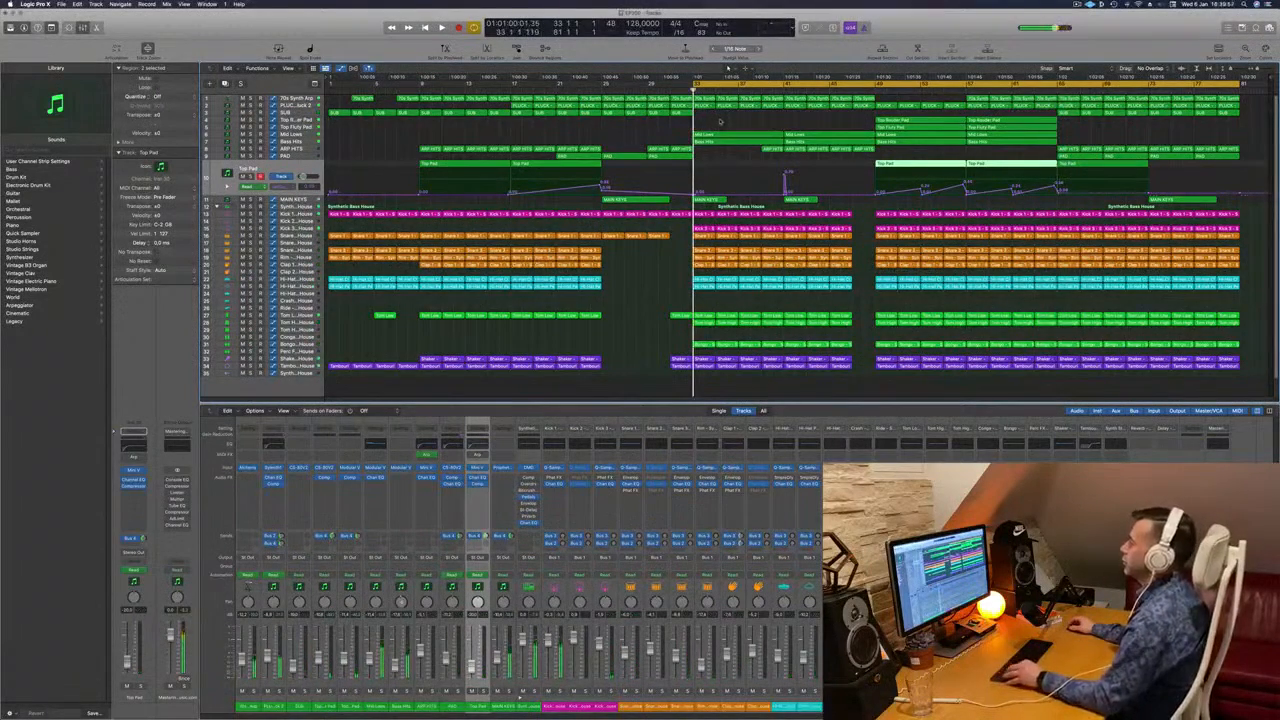
scroll(720, 121, down, 1)
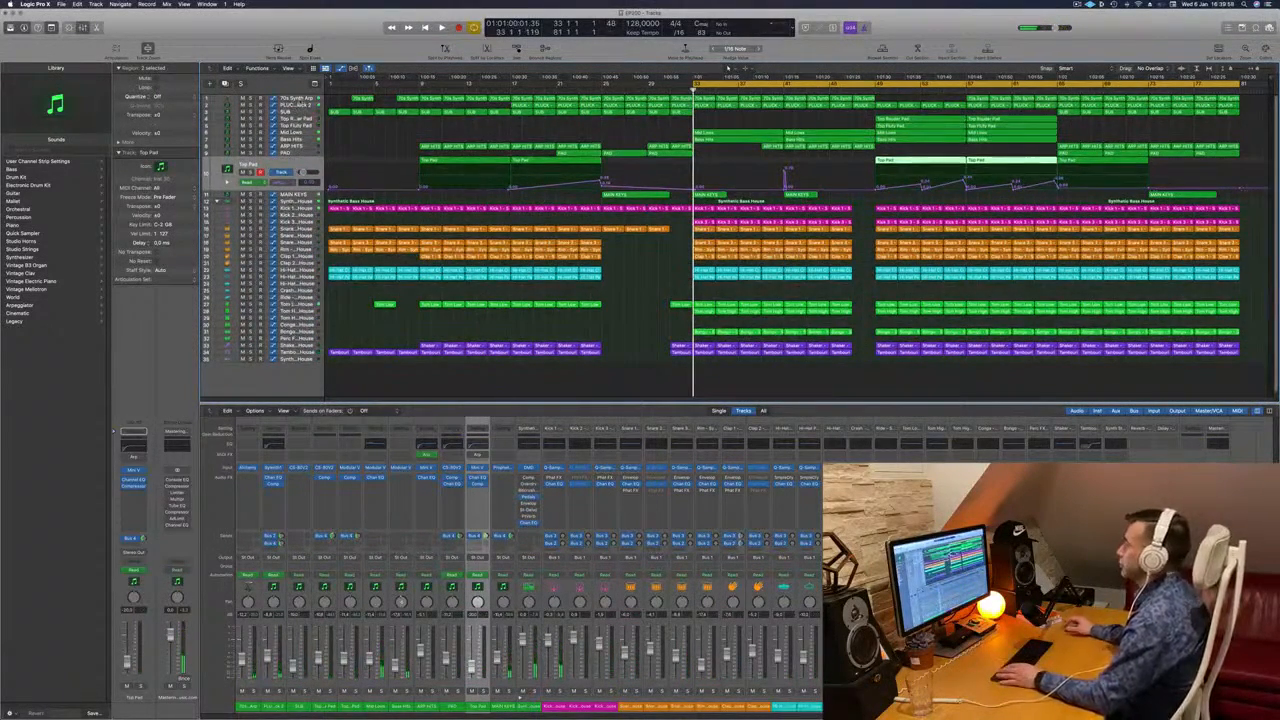
Step through the melodic tracks one by one, finishing on the Synthetic Bass House drum stack.
key(Up)
key(Up)
key(Up)
key(Up)
key(Up)
key(Up)
key(Up)
key(Up)
key(Up)
key(Down)
key(Down)
key(Down)
key(Down)
key(Down)
key(Down)
key(Down)
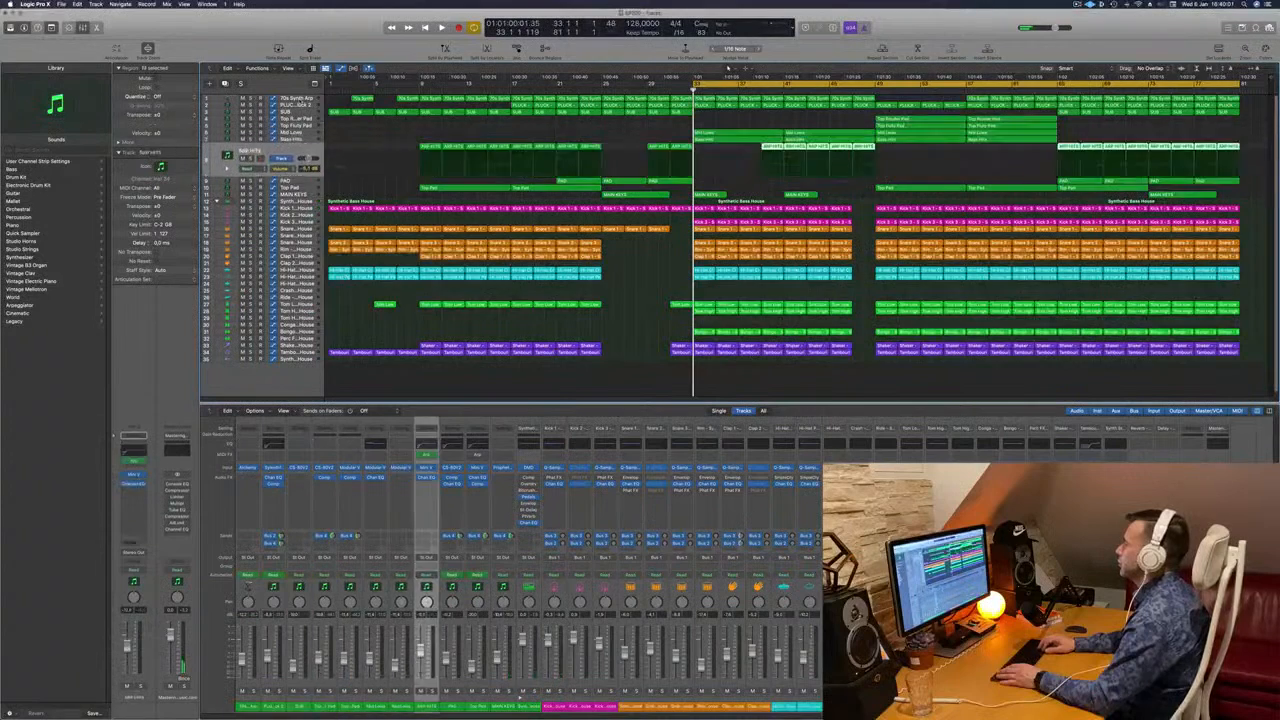
key(Down)
key(Down)
key(Up)
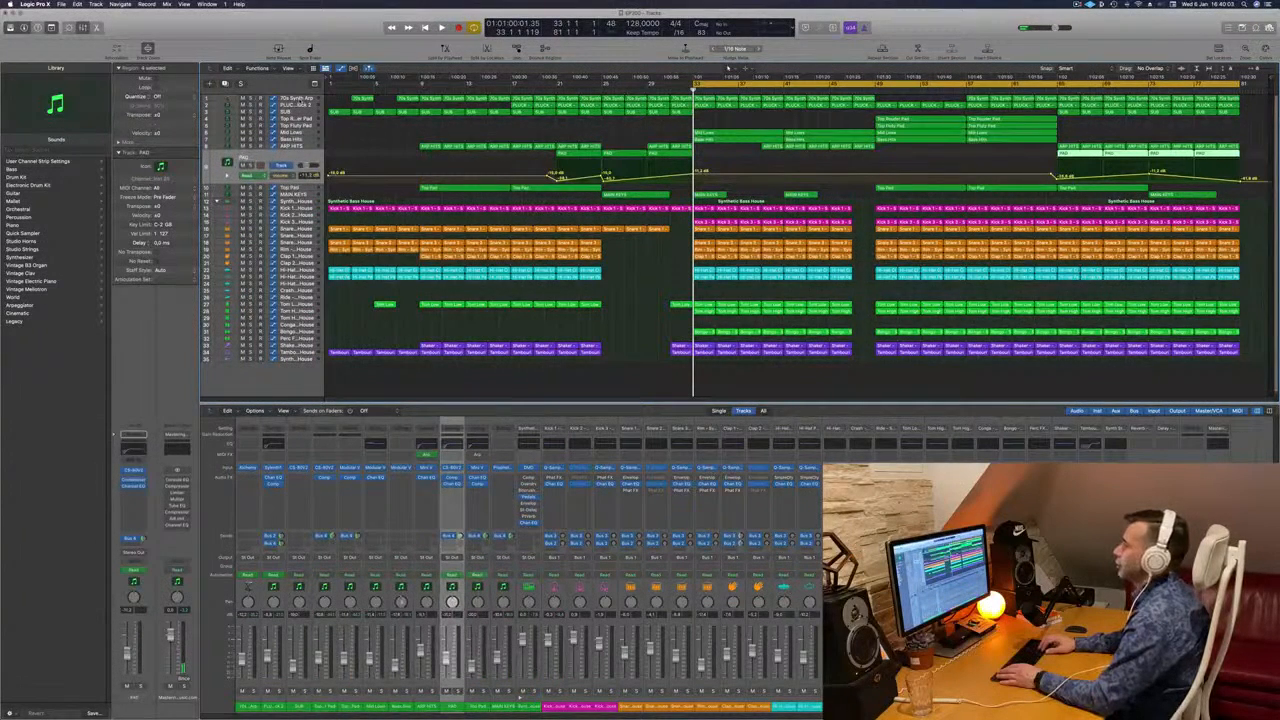
key(Down)
key(Down)
key(Down)
key(Down)
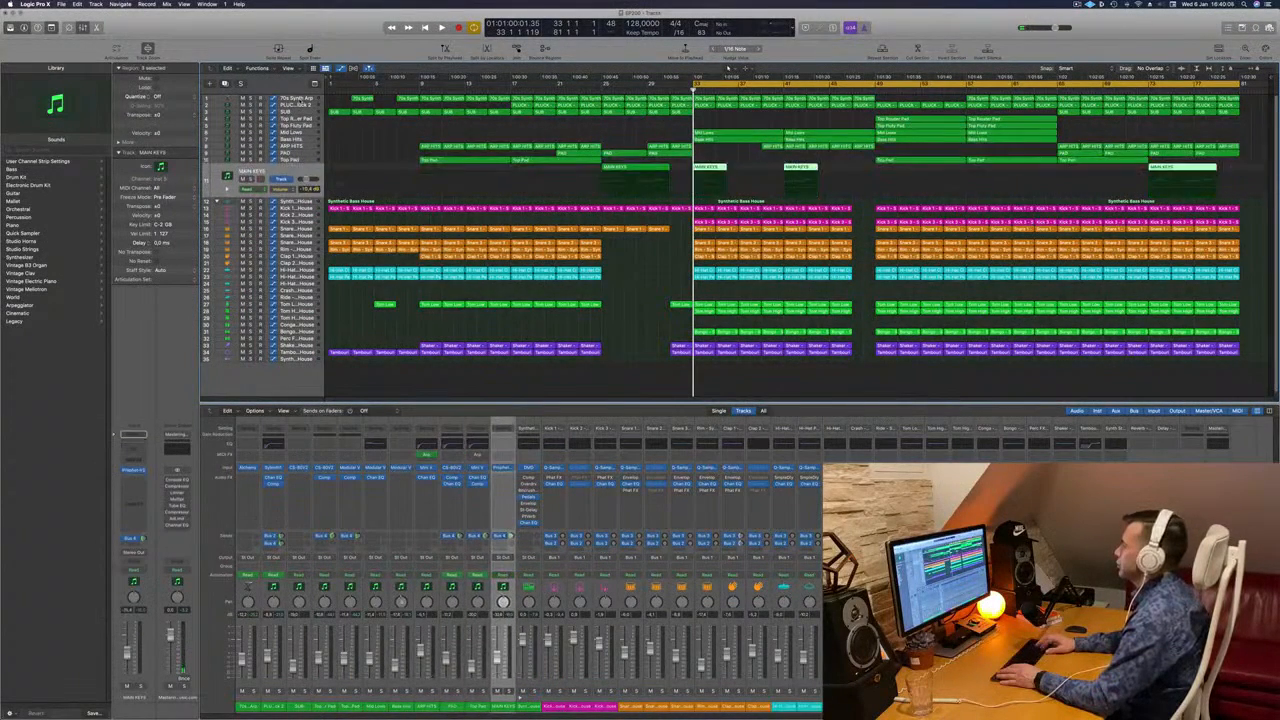
key(Up)
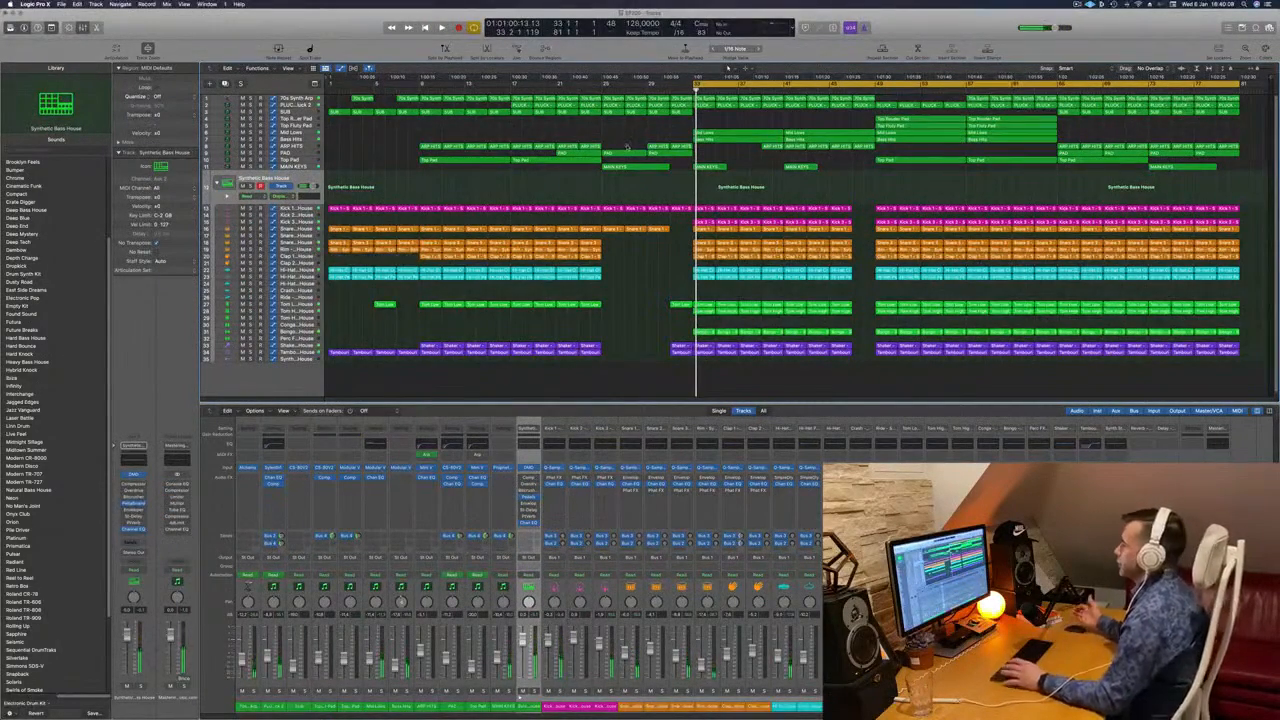
Stop playback and select all drum channel strips from Kick 1 through Tambourine in the mixer.
key(space)
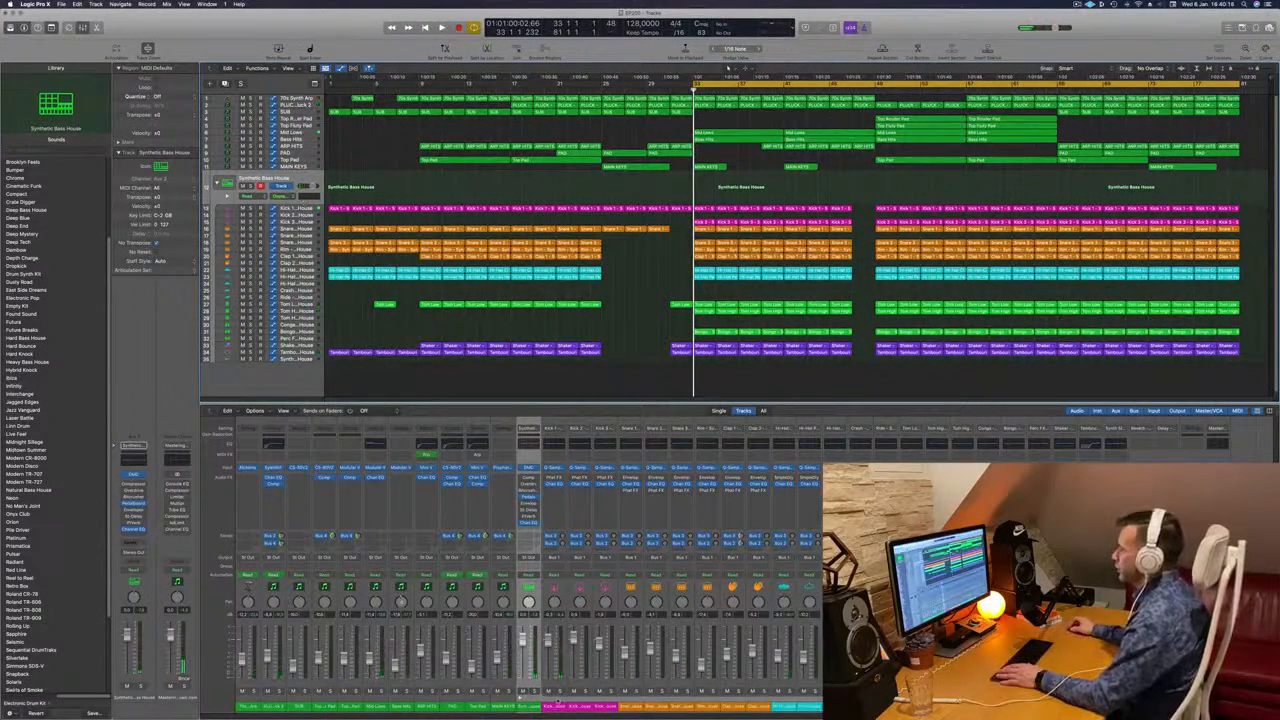
drag(541, 711, 1090, 711)
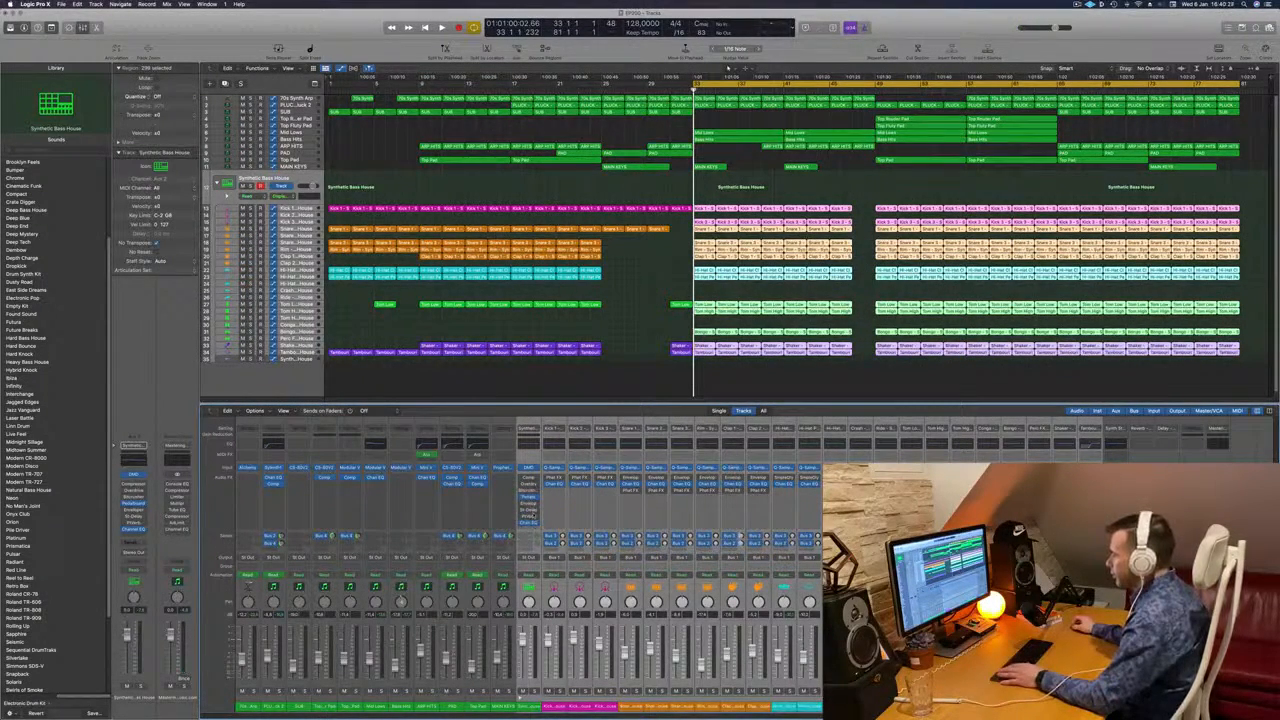
Inspect the Channel EQ on the Synthetic Bass House drum stack and close it.
click(531, 523)
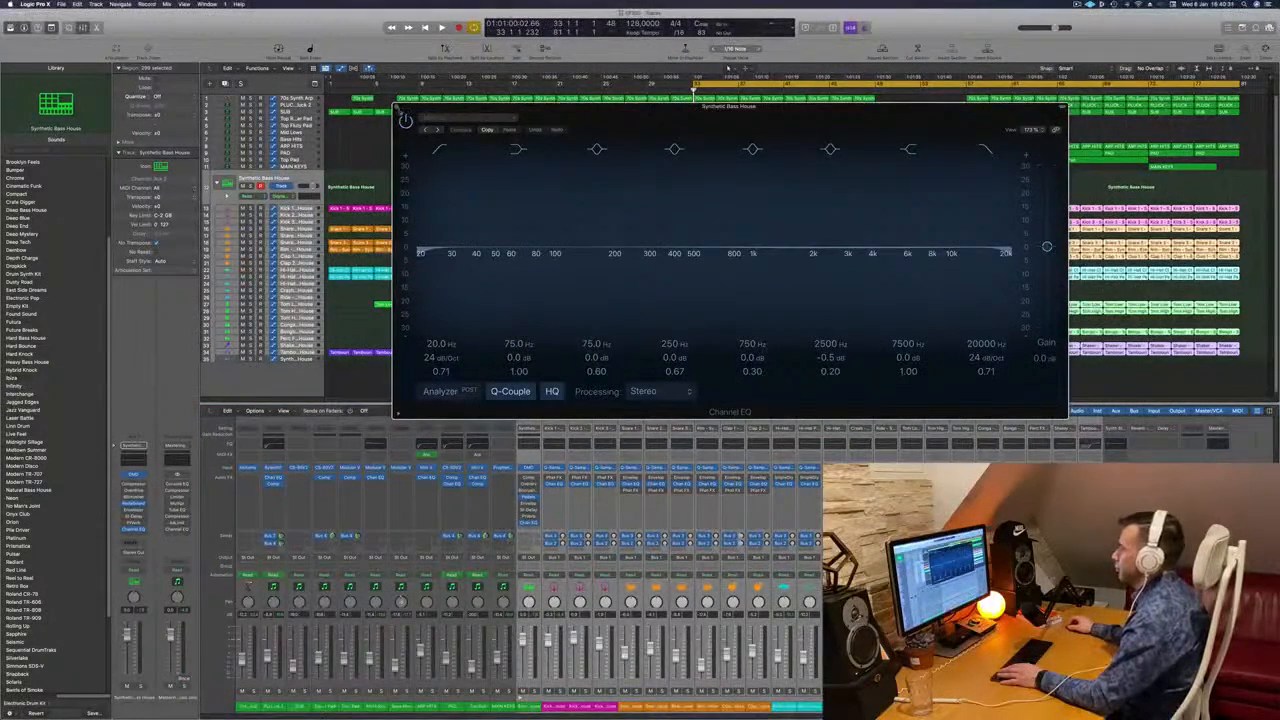
key(super+w)
Select the individual drum channel strips from Kick 1 onward and pull their faders fully down during playback.
key(space)
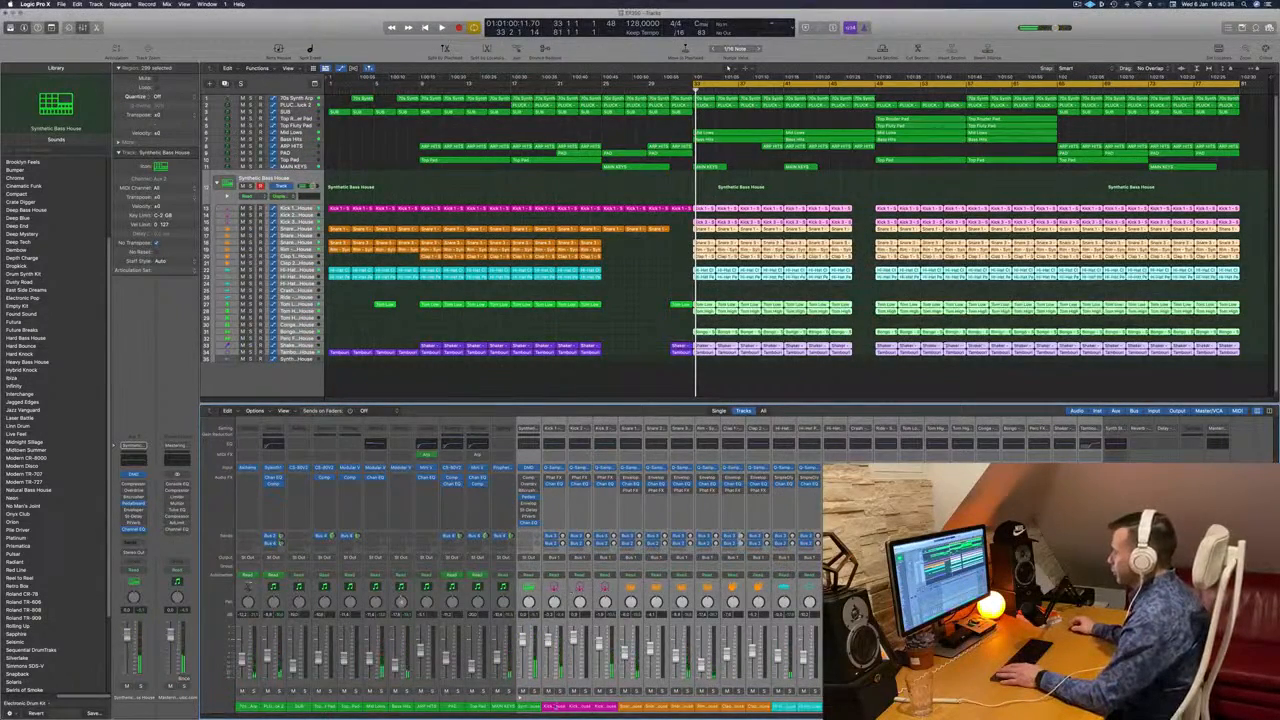
drag(553, 708, 1038, 707)
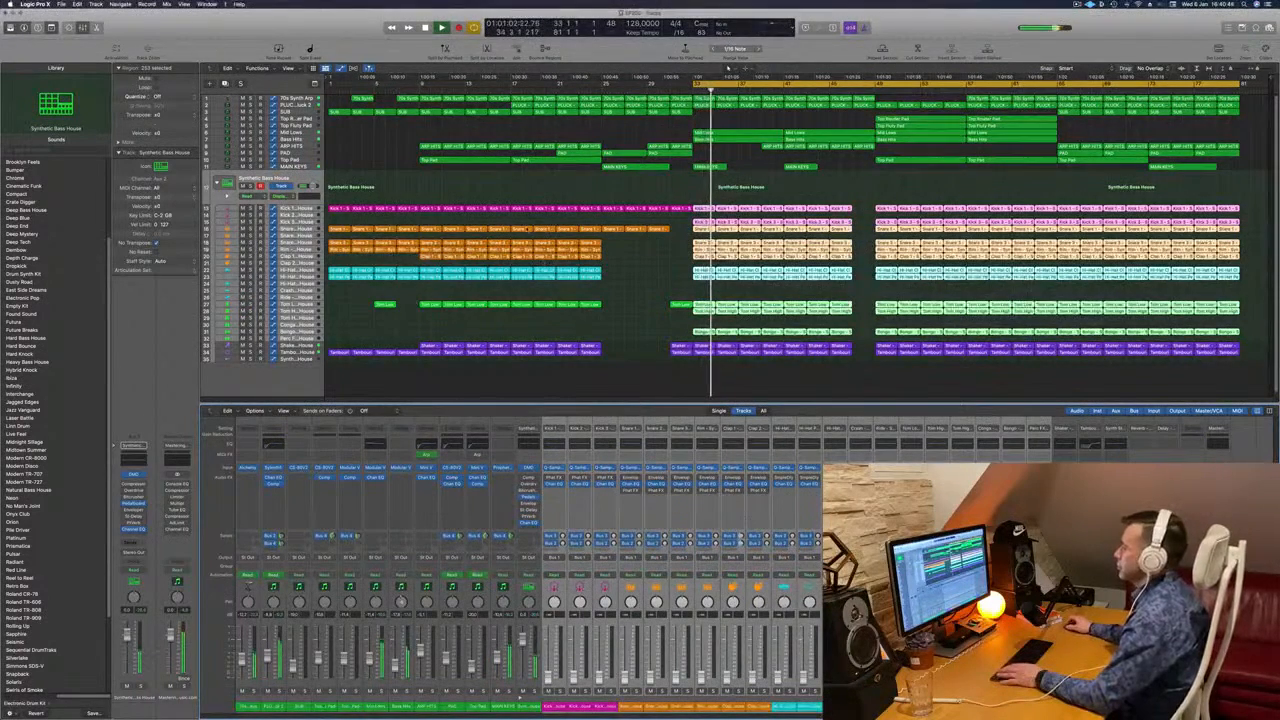
click(288, 175)
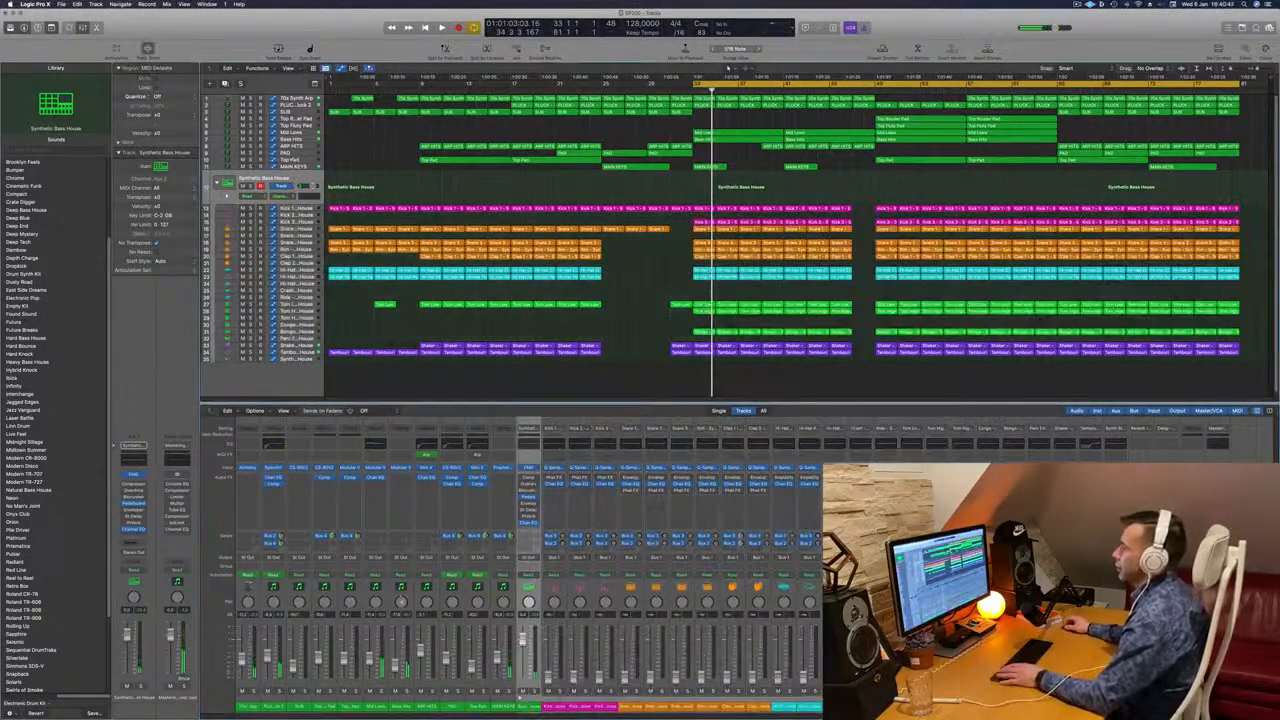
Solo the Synthetic Bass House drum stack and play the arrangement from bar 33.
click(535, 692)
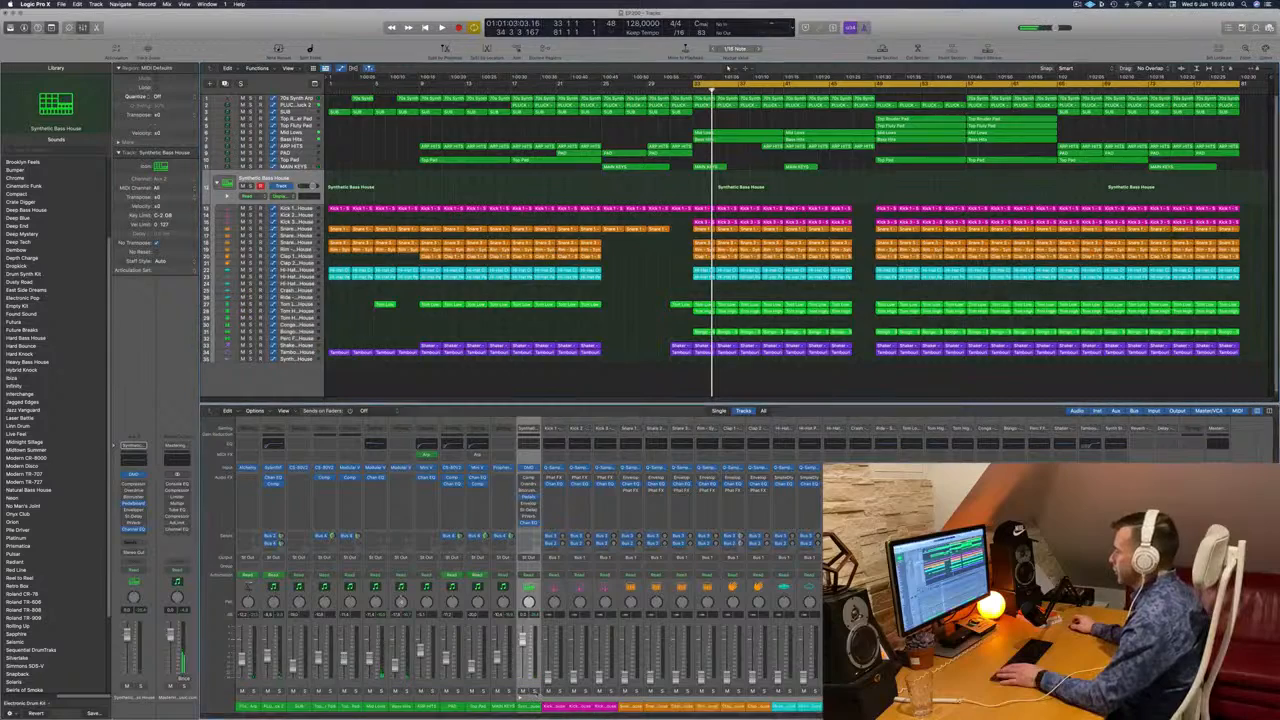
key(space)
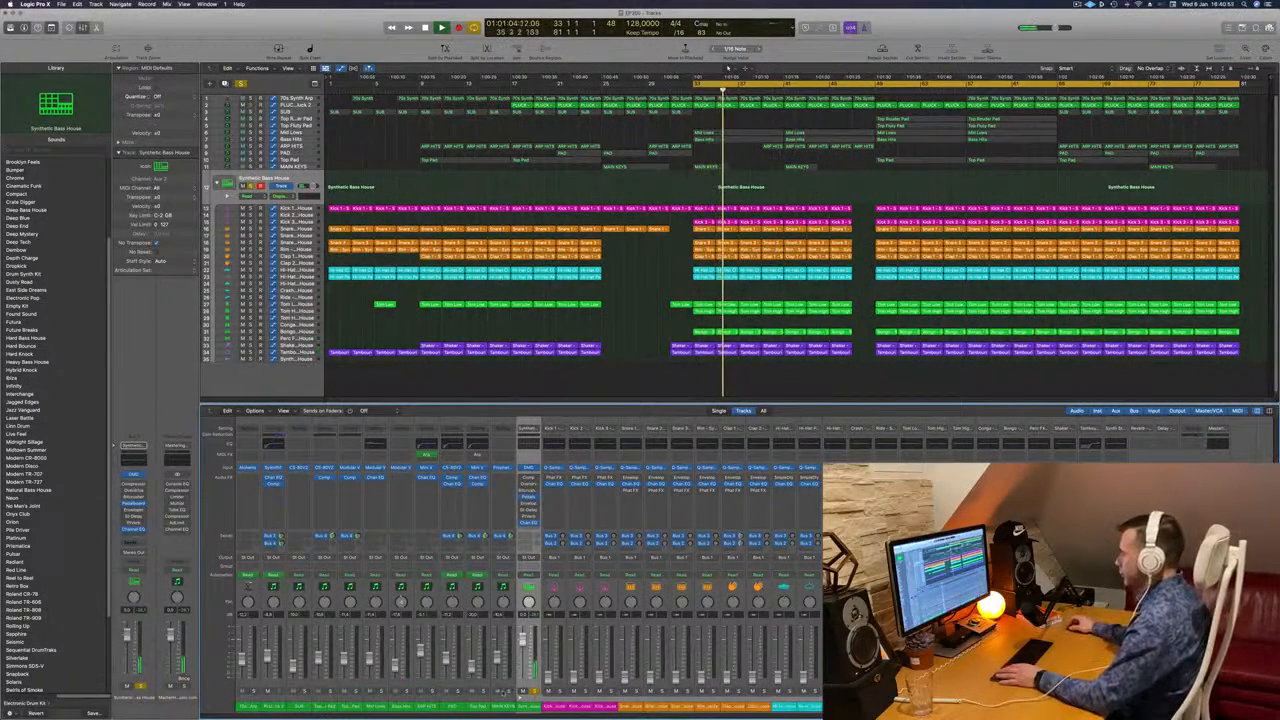
key(space)
key(space)
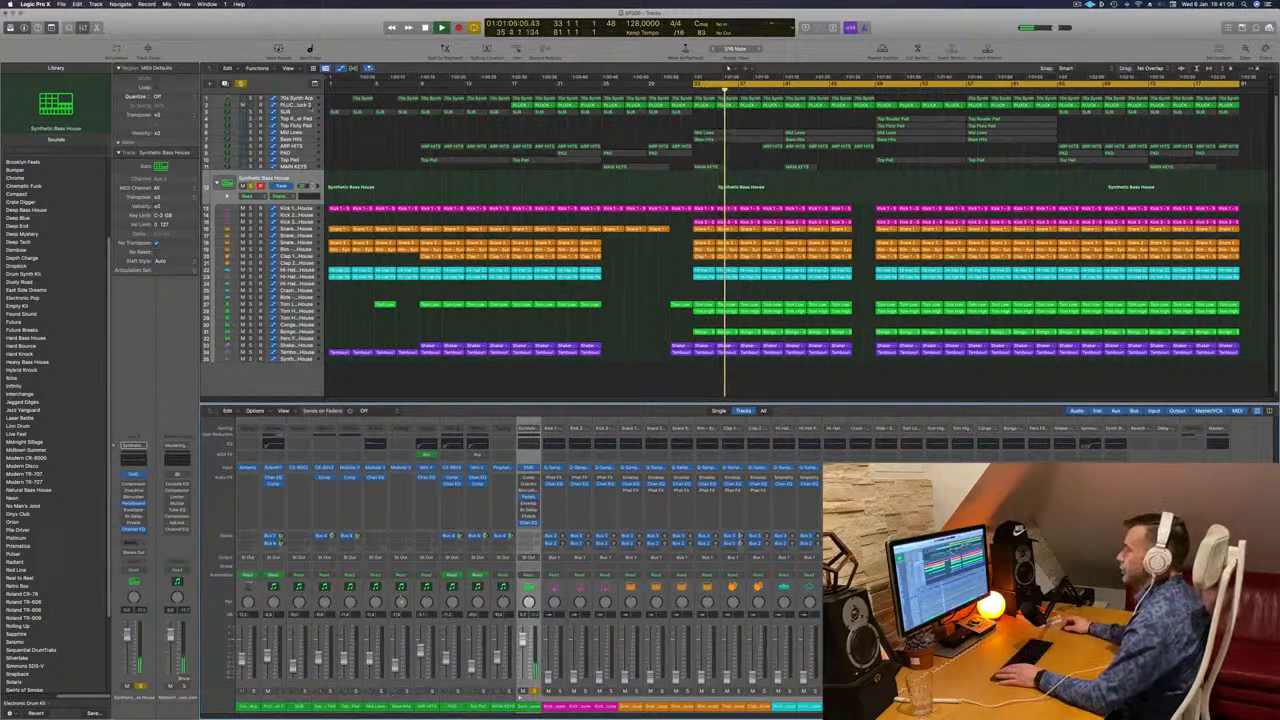
Mute the PLUCK - Progressive Pluck 2 track and restart playback from bar 33.
click(285, 104)
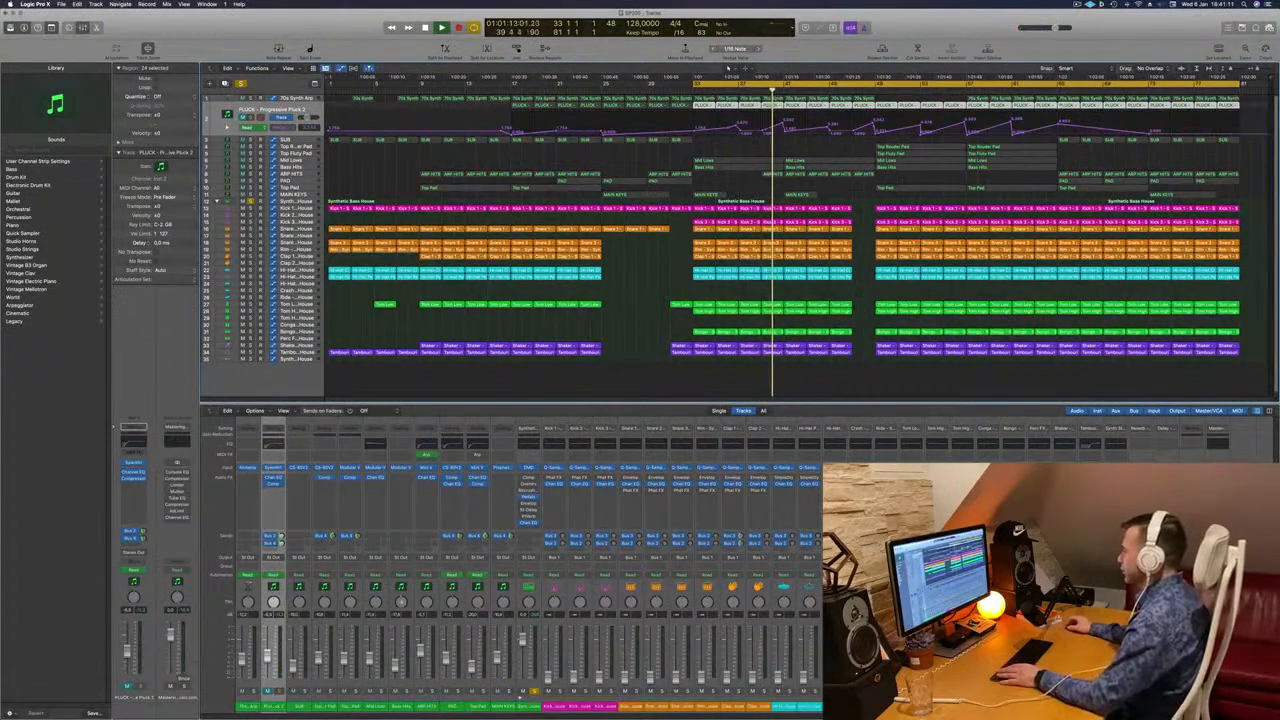
key(space)
key(space)
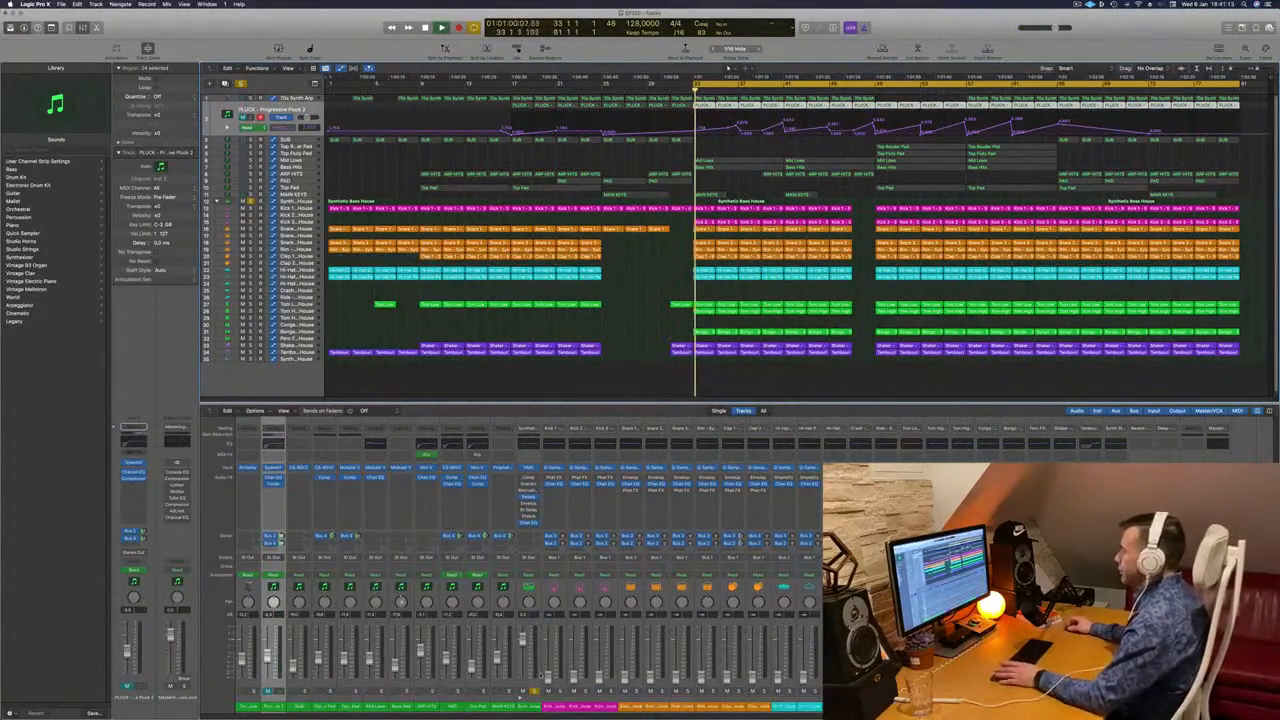
Raise the Kick 1 fader and bring in Snare 1 while listening from the cycle start.
key(space)
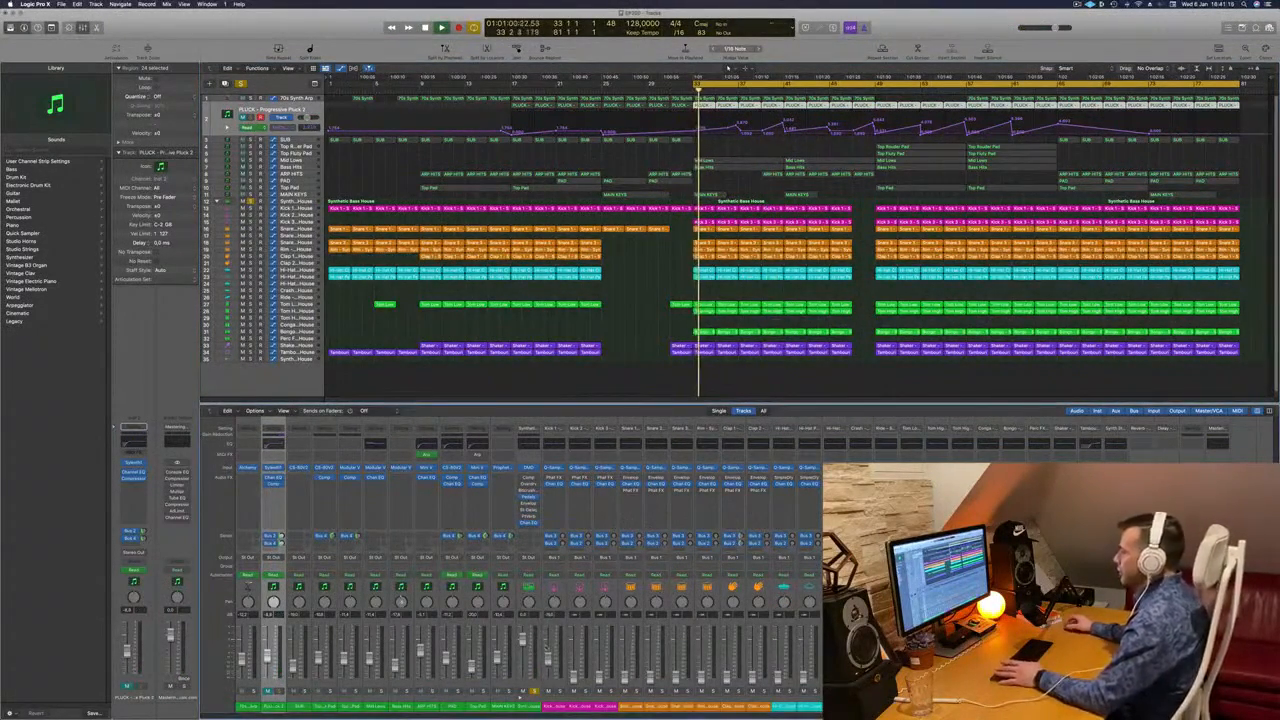
key(space)
key(space)
key(space)
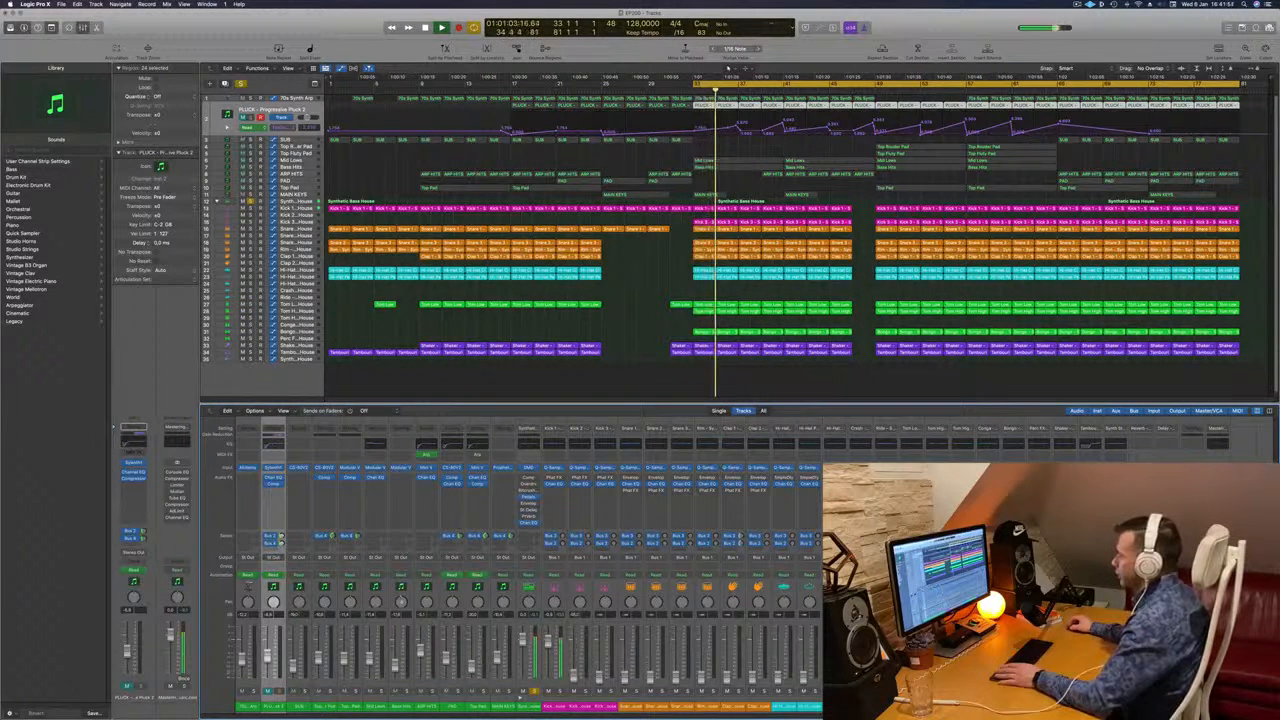
key(space)
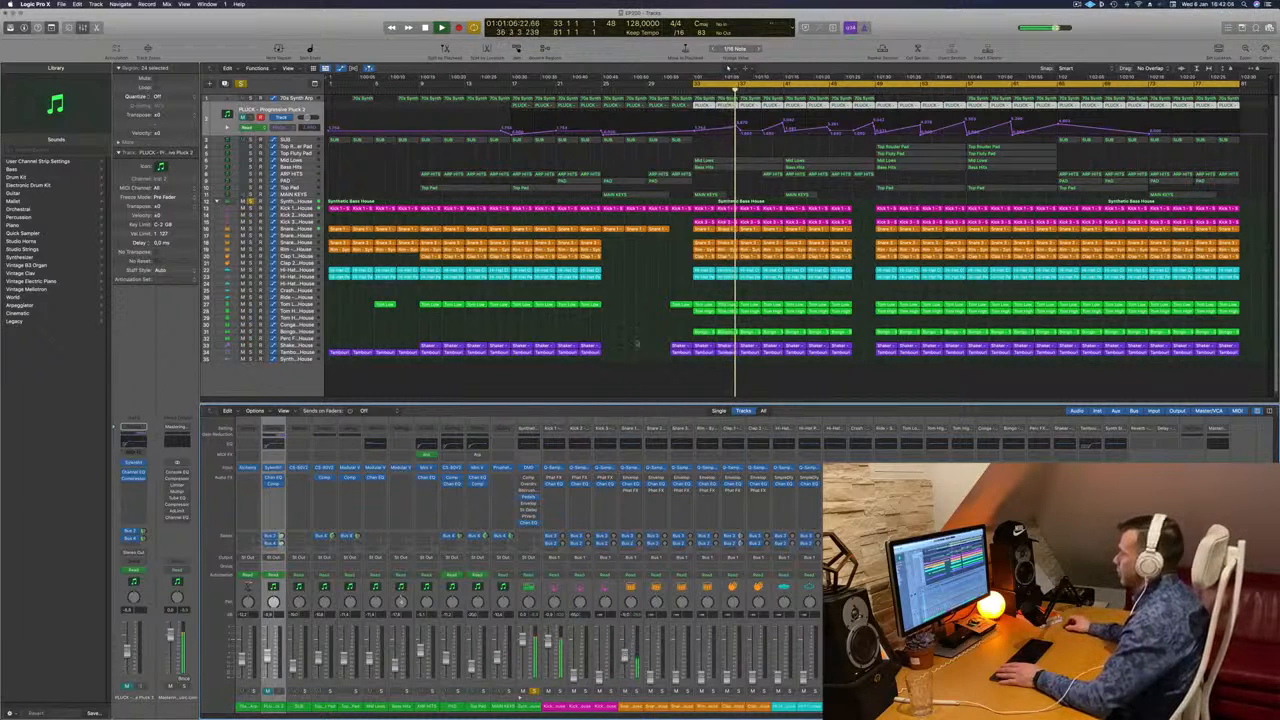
Shape Snare 1's Channel EQ with a low cut at 352 Hz and a 3.1 dB boost at 1020 Hz with Q 0.93.
click(629, 444)
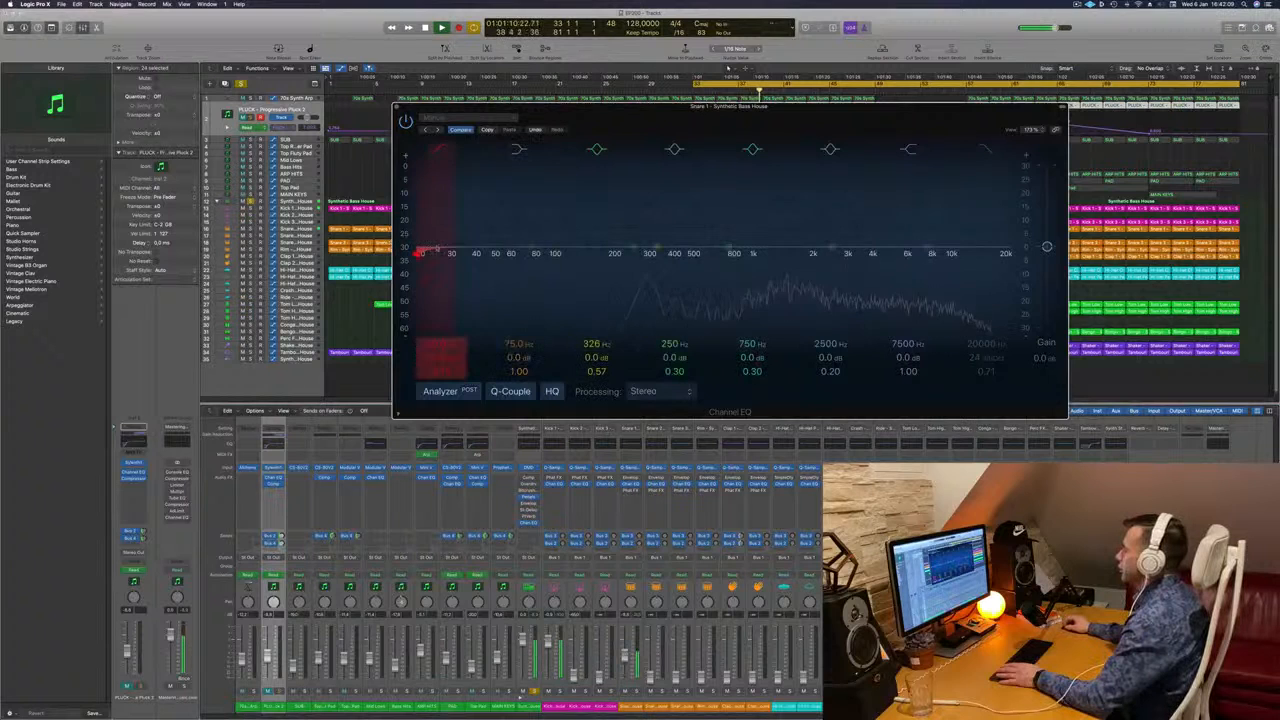
drag(430, 246, 670, 207)
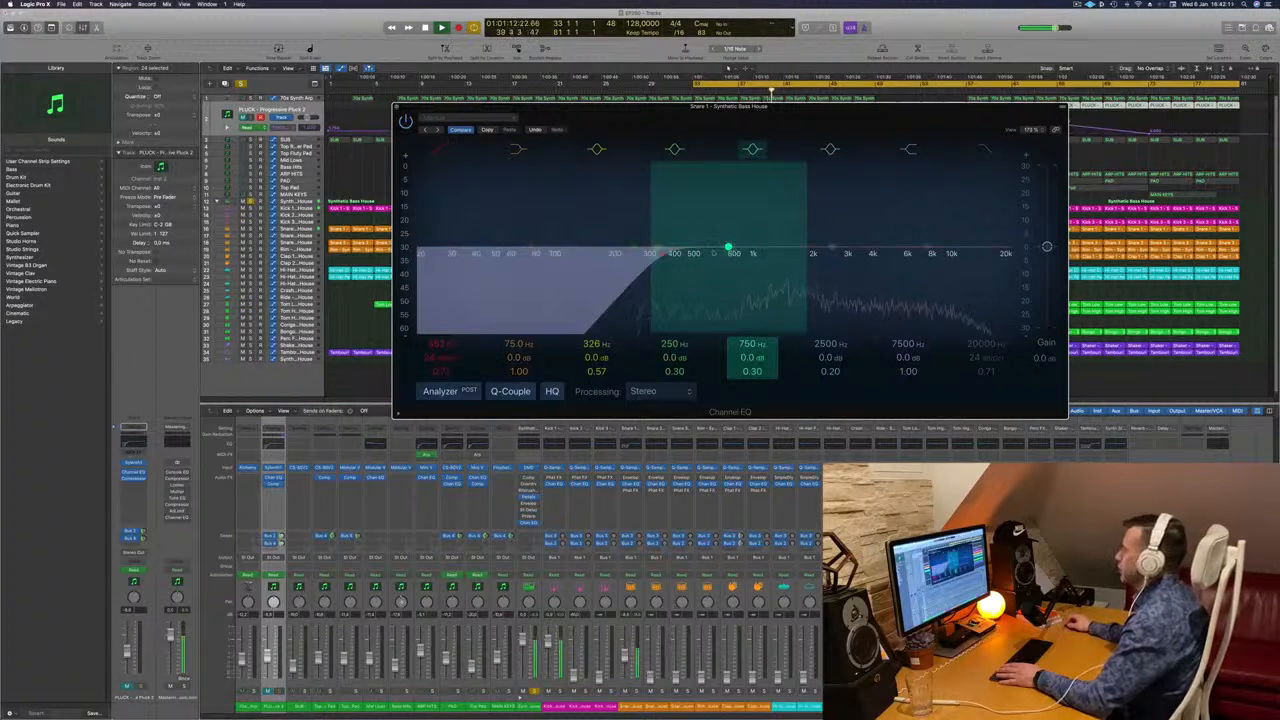
drag(728, 247, 755, 233)
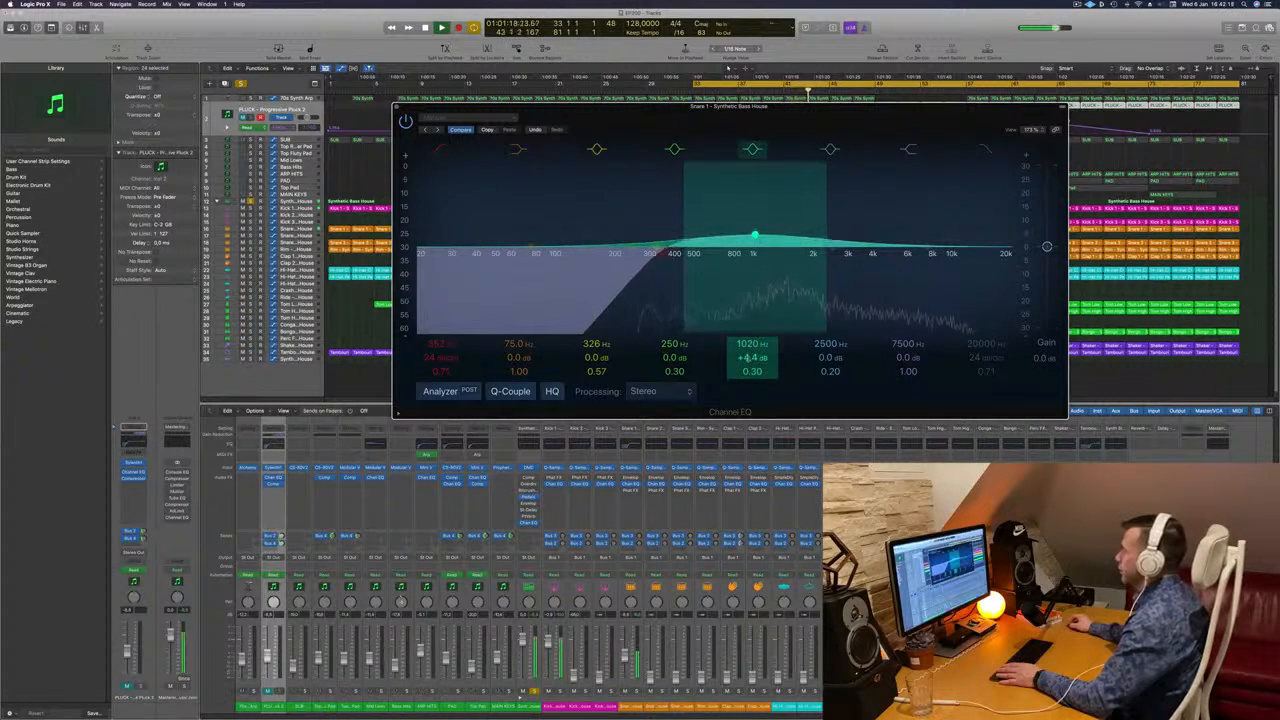
drag(752, 372, 752, 358)
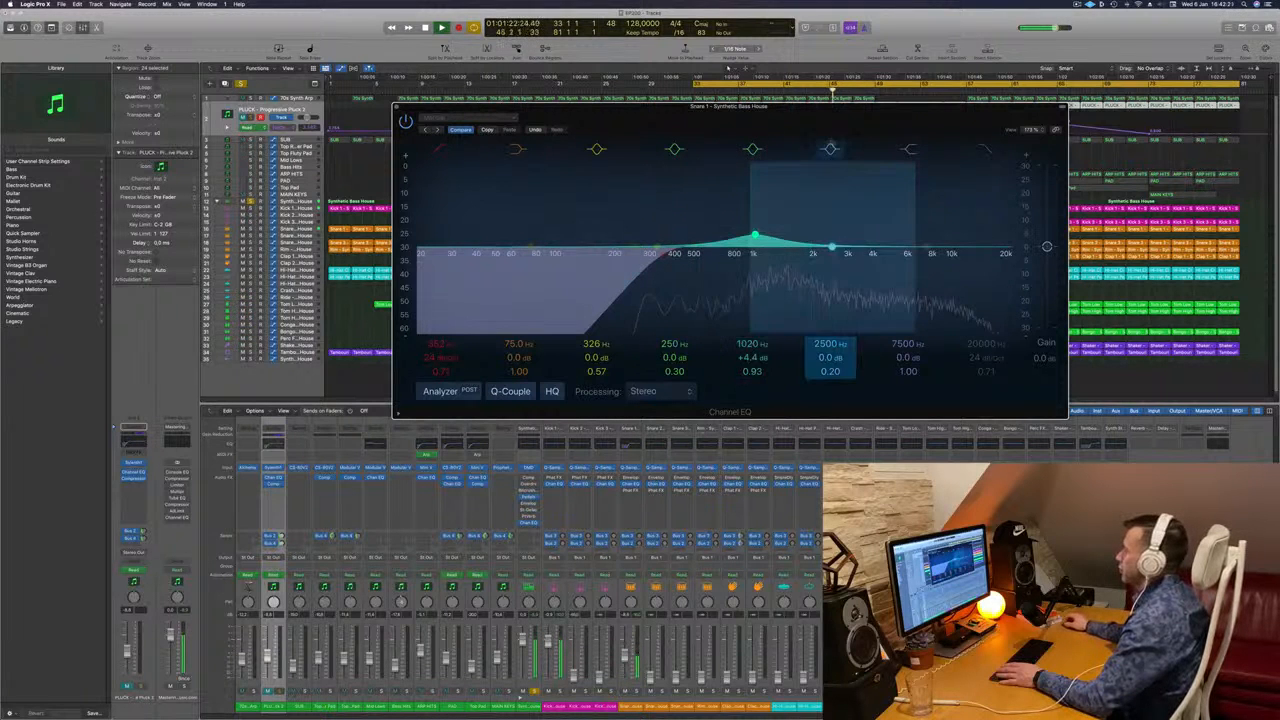
click(754, 150)
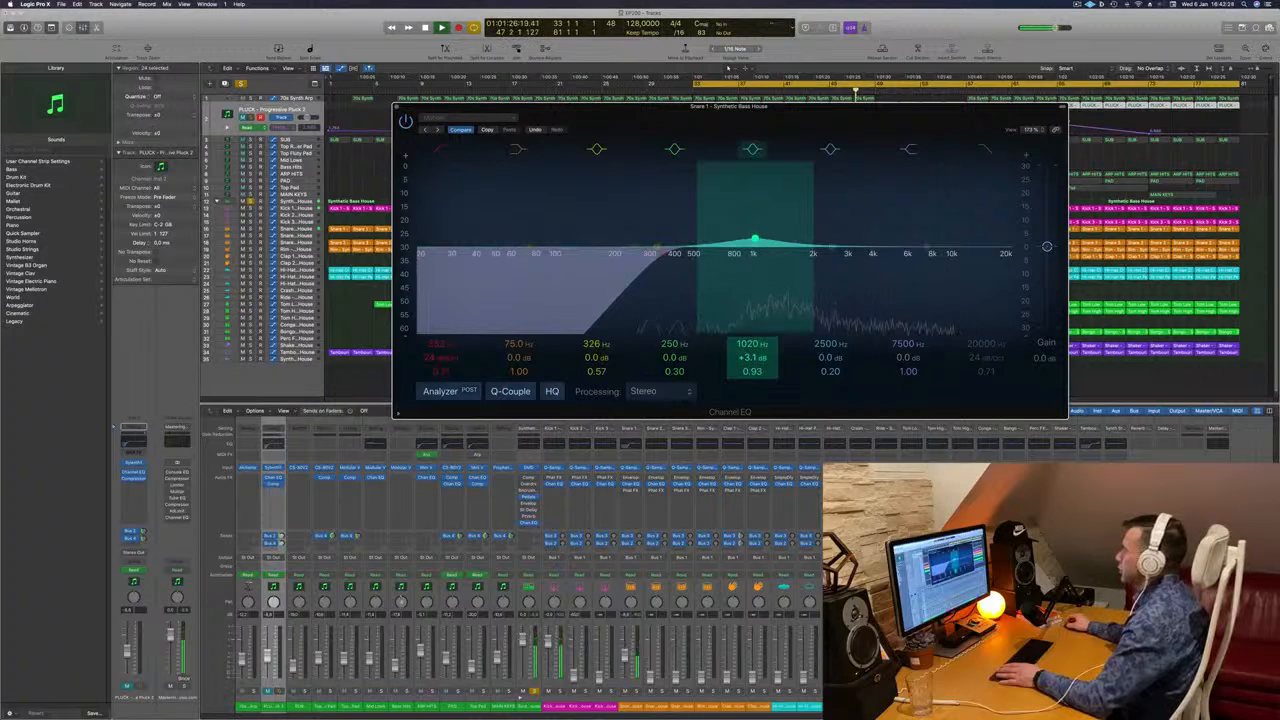
click(398, 113)
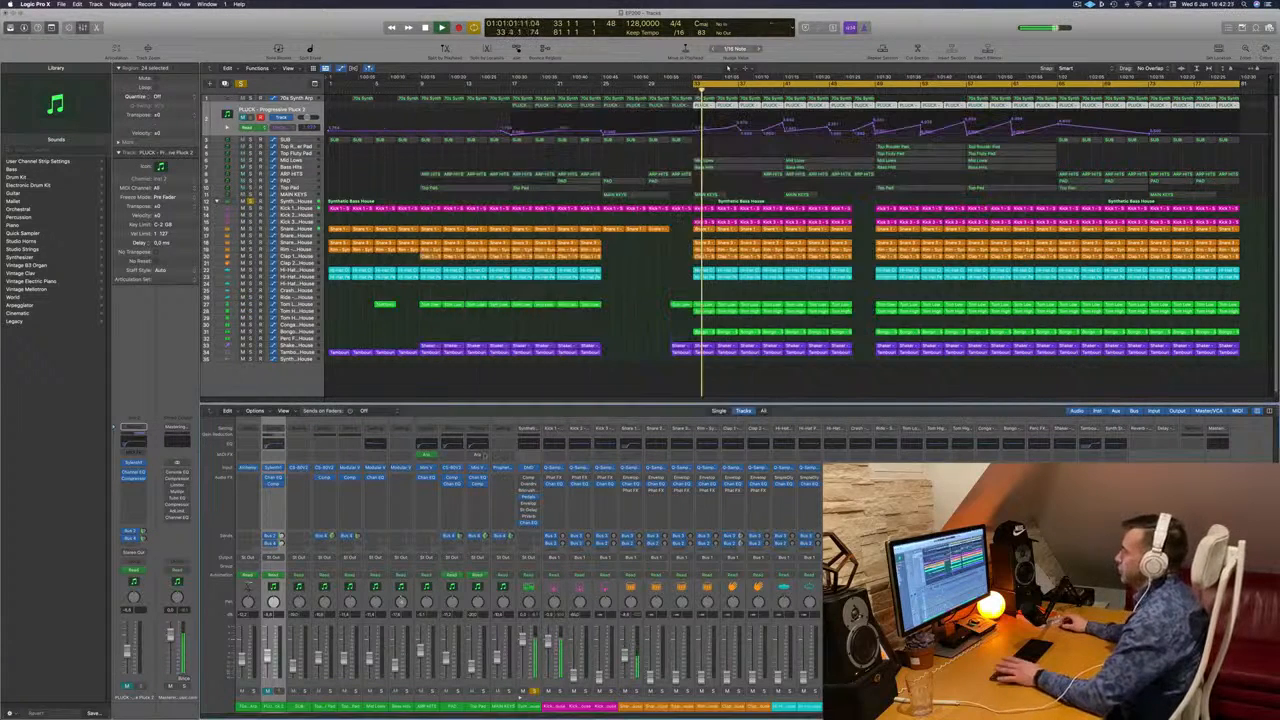
Raise the Snare 3 fader during playback and set an 855 Hz, 24 dB/Oct low cut in its Channel EQ.
key(space)
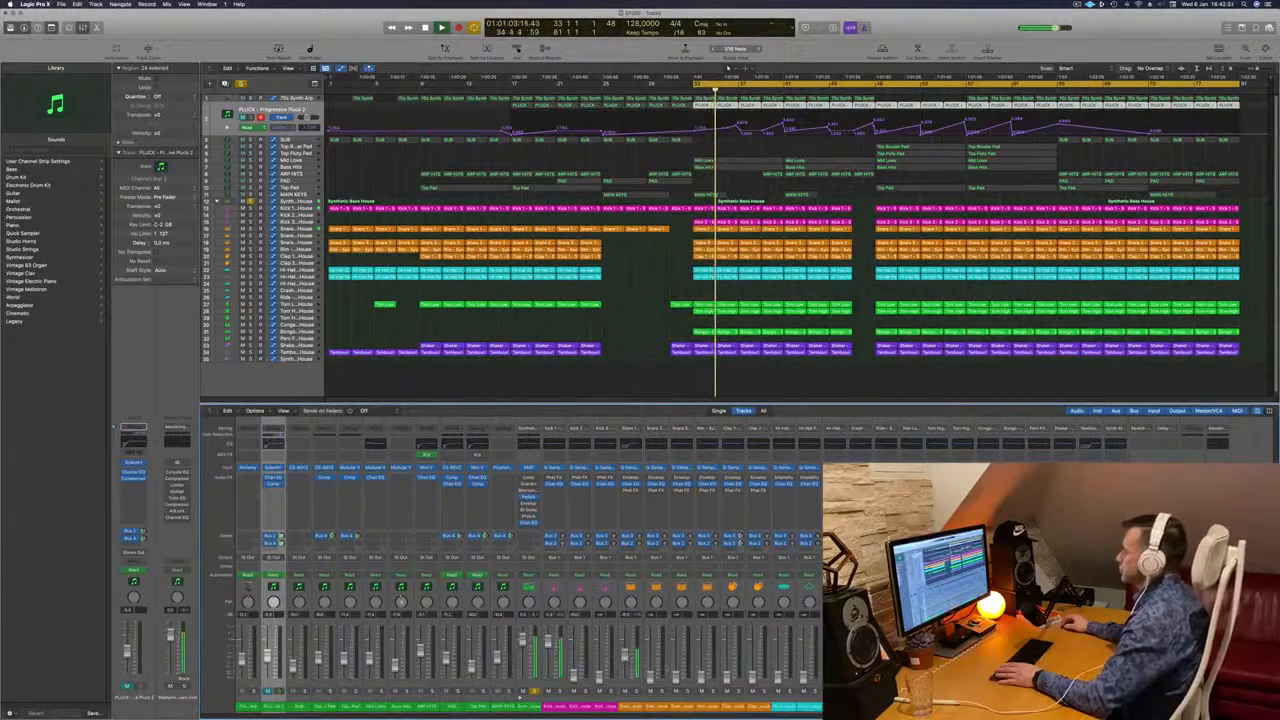
key(space)
key(space)
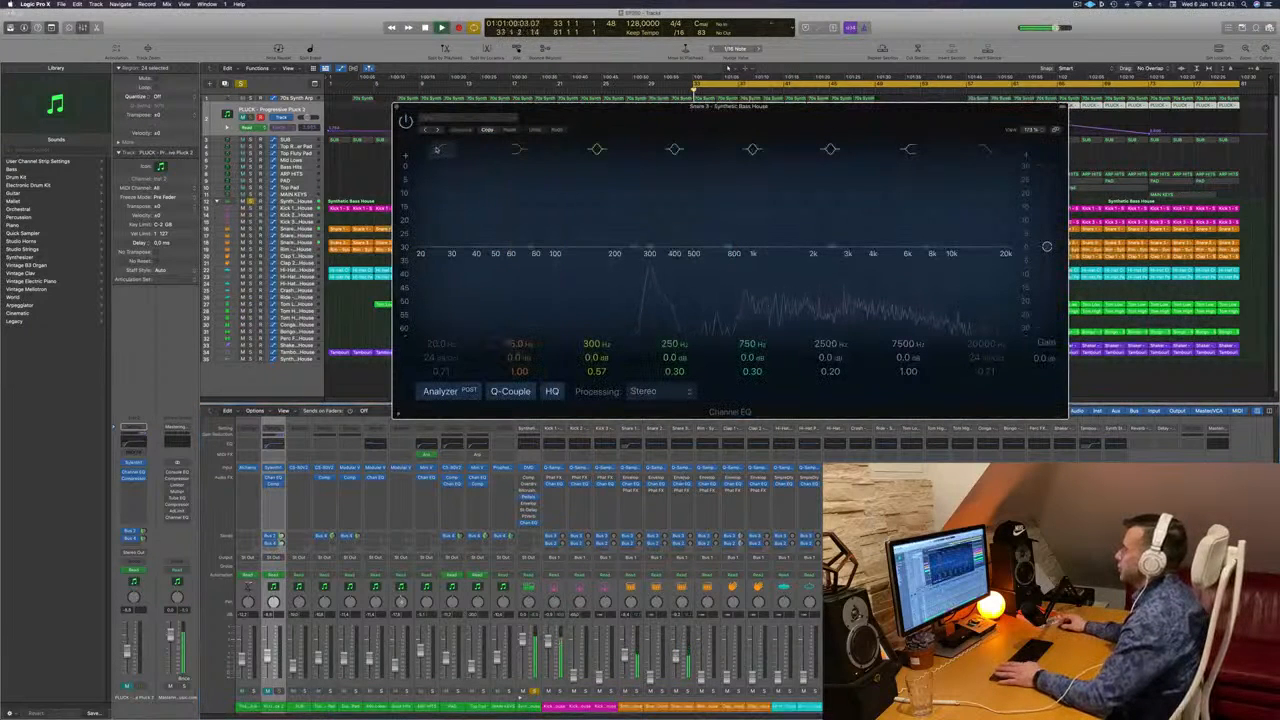
drag(436, 216, 765, 163)
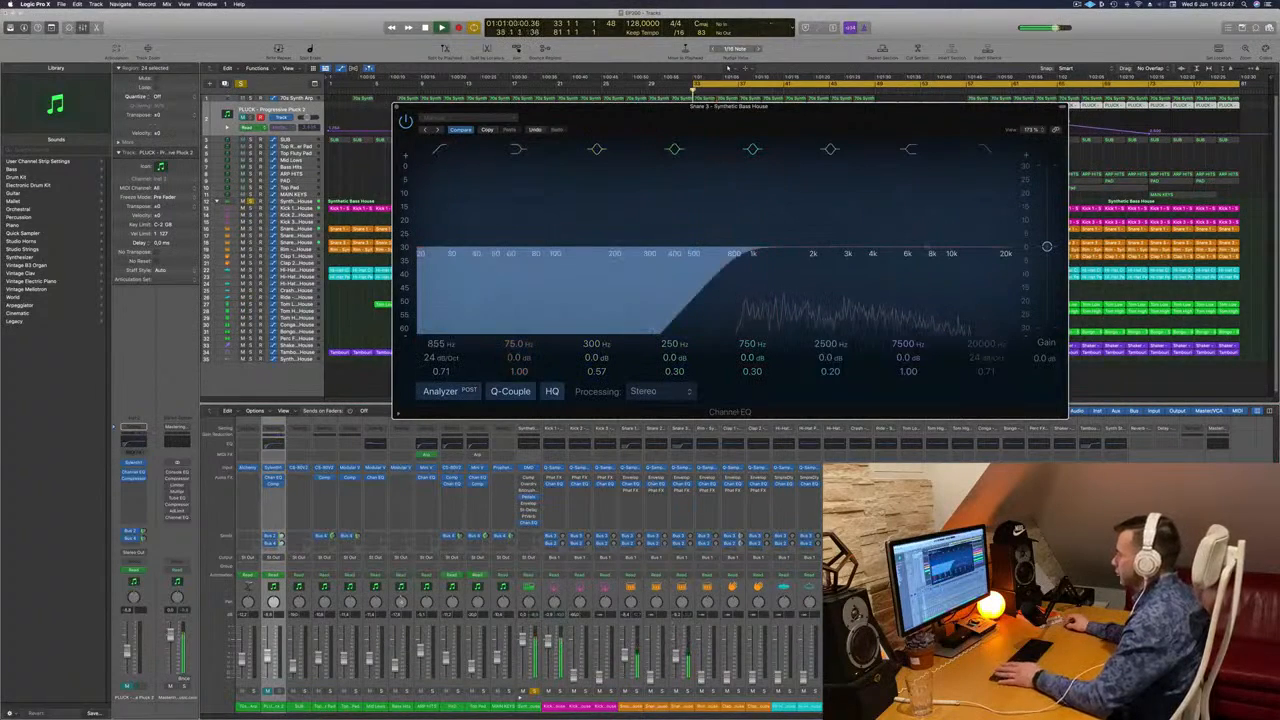
Replay the drums from bar 33 to hear Snare 3's low cut, and close its EQ window.
click(696, 514)
key(space)
key(space)
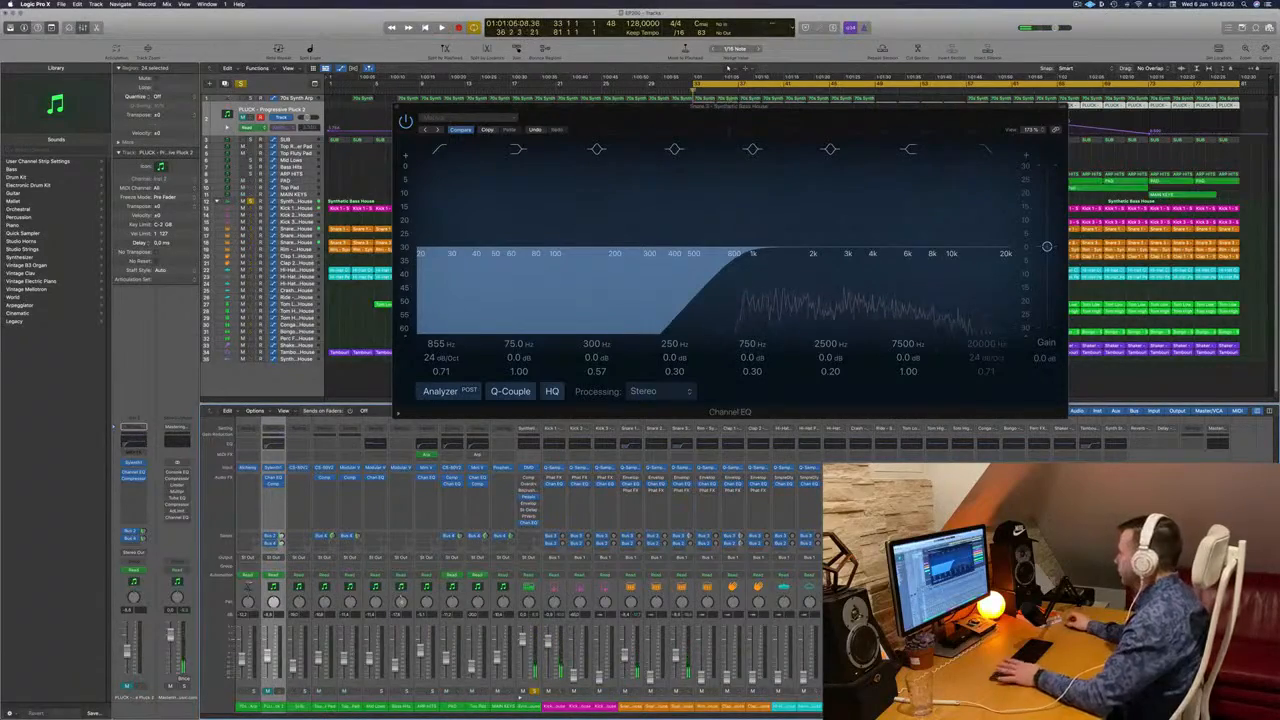
drag(993, 107, 896, 218)
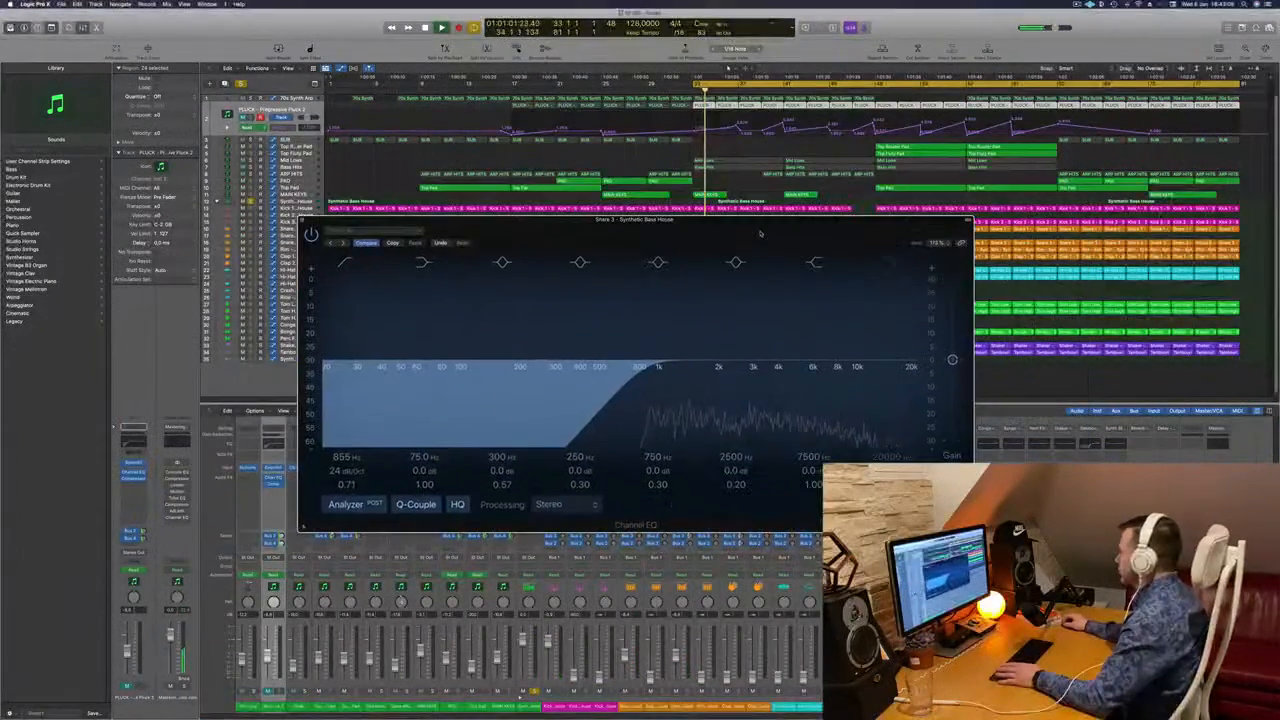
click(302, 220)
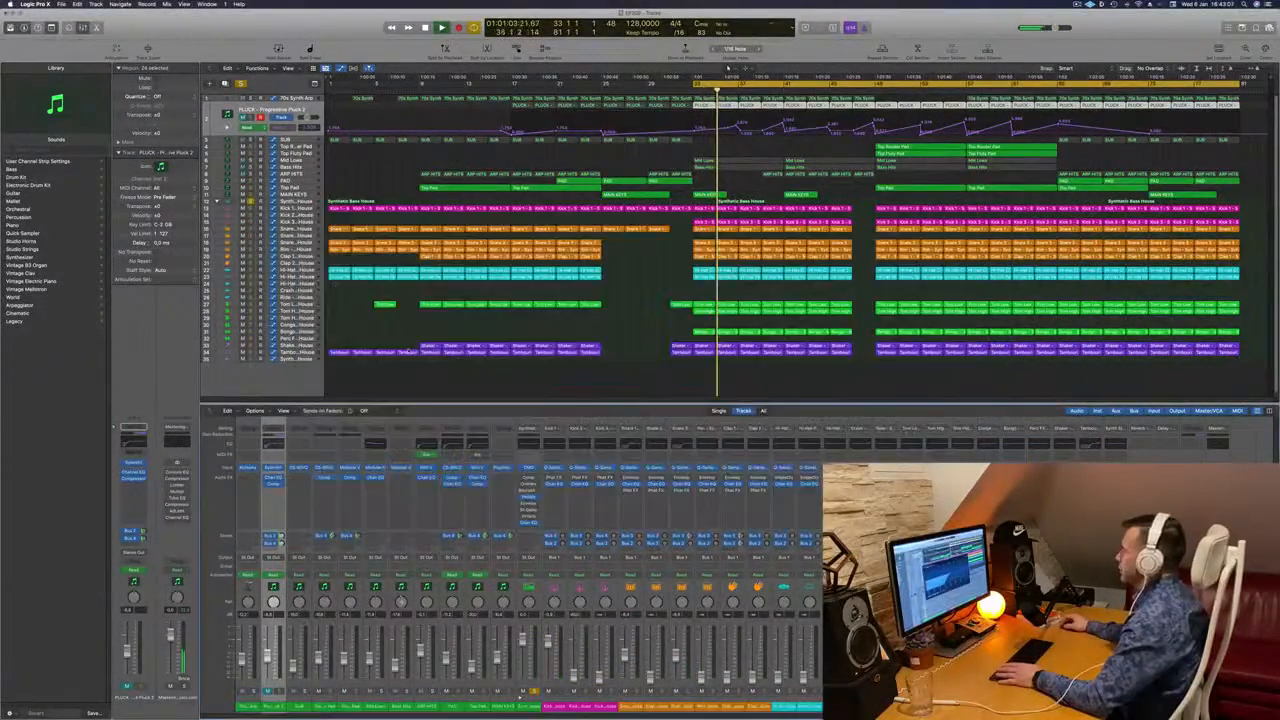
Restart the section and solo the Kick 1, Snare 1 and Snare 3 channels in the mixer.
key(space)
key(space)
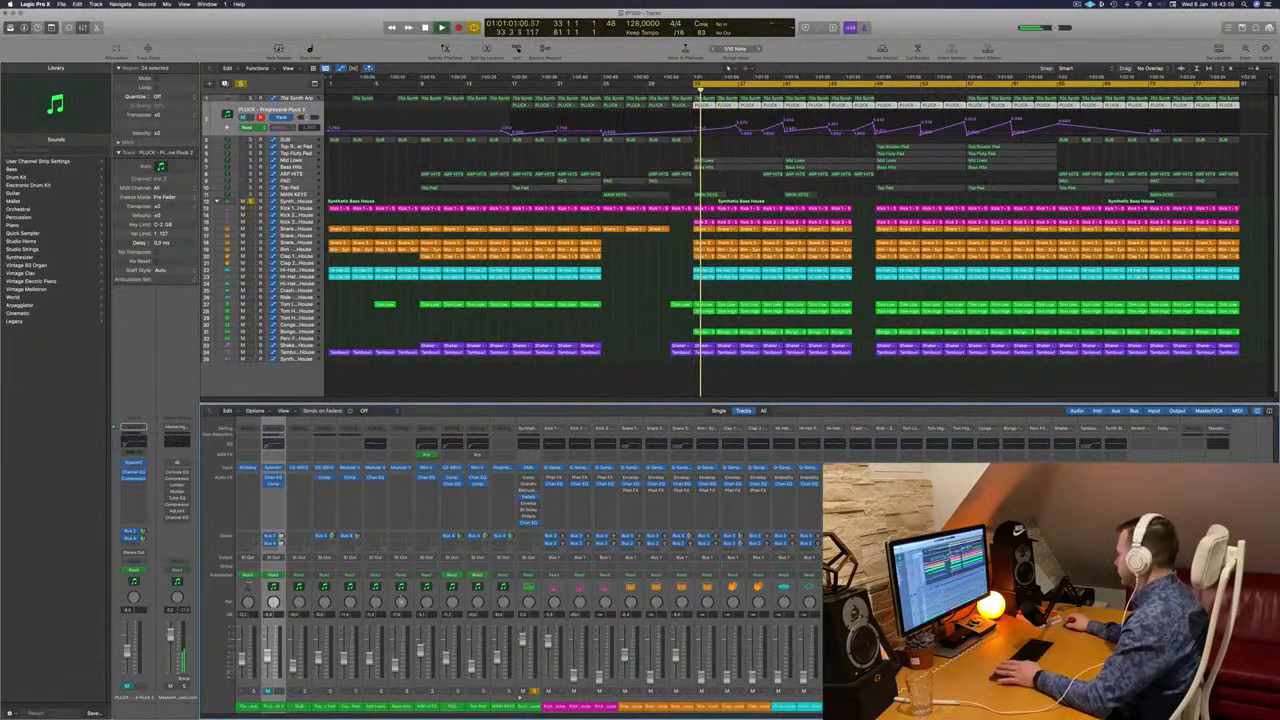
key(space)
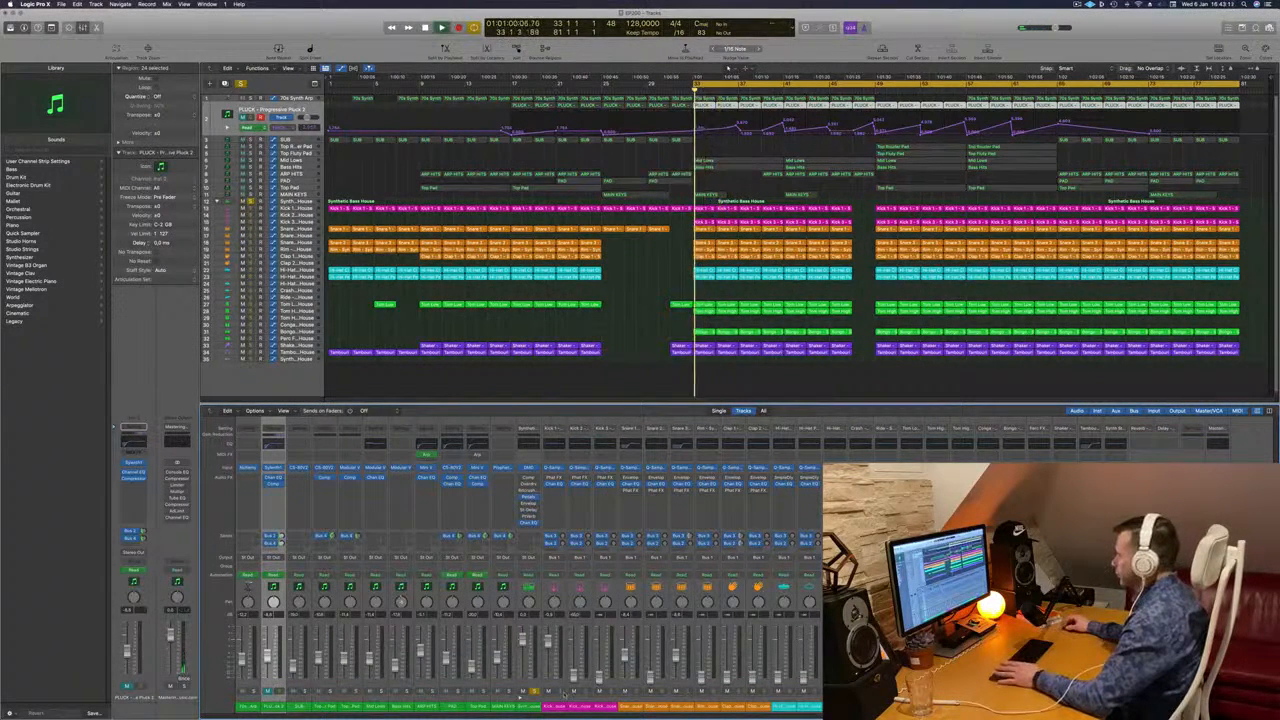
key(space)
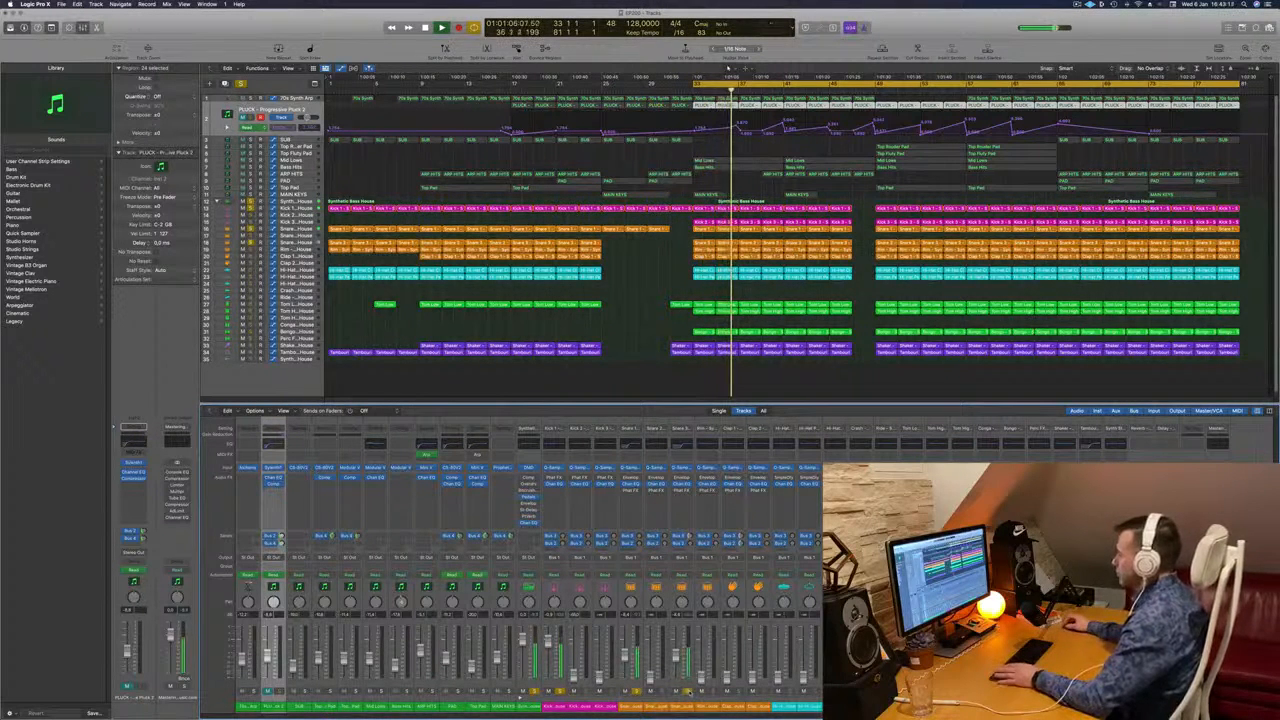
Adjust Snare 3's bus send levels while replaying the section from bar 33.
drag(689, 536, 689, 541)
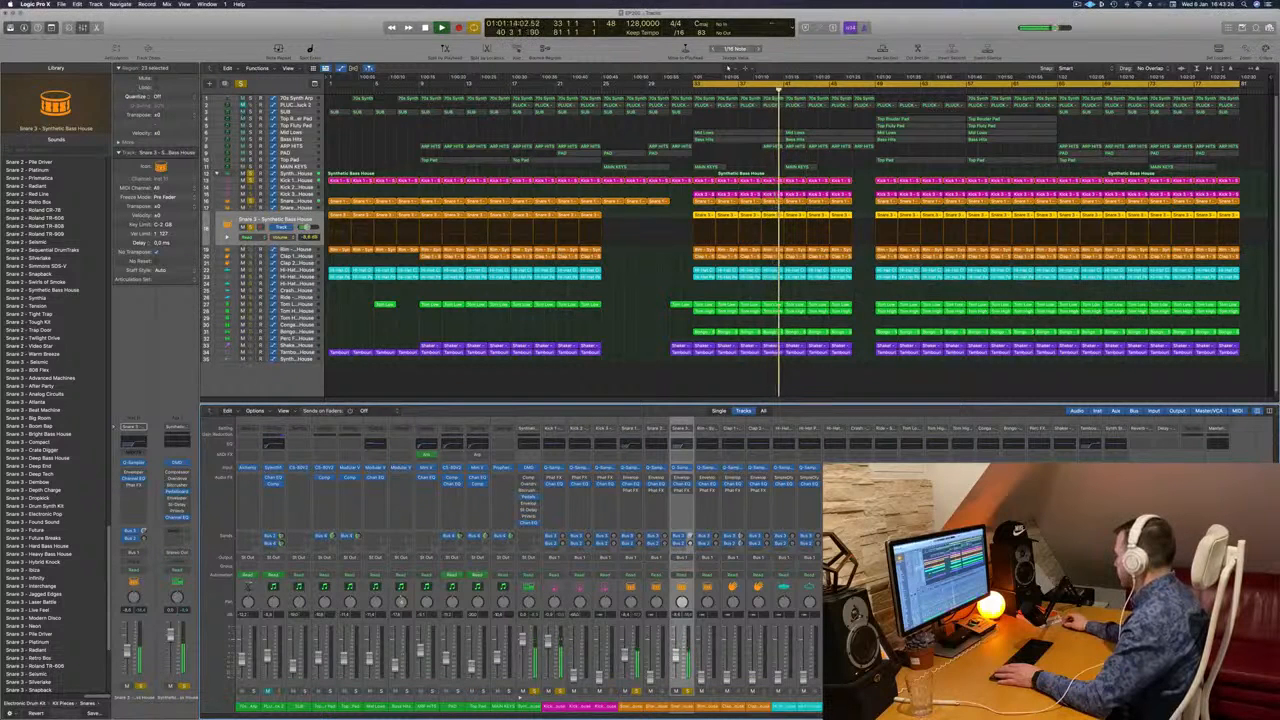
key(space)
key(space)
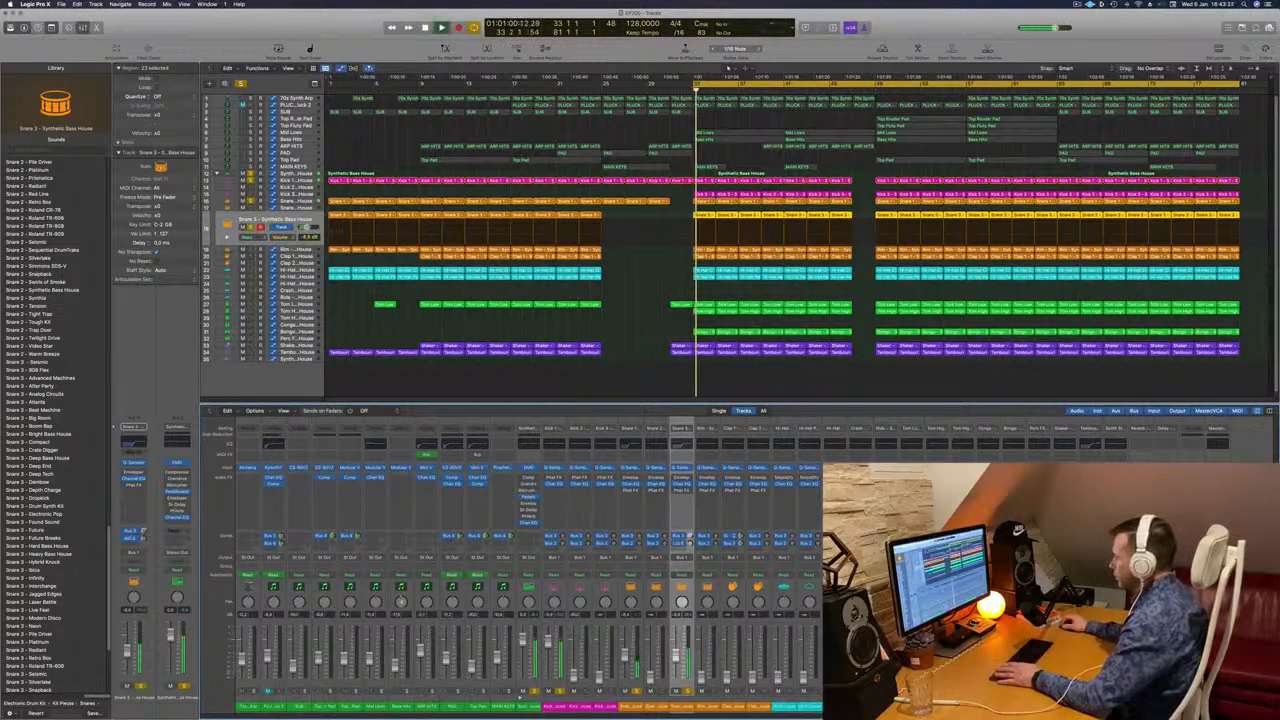
drag(689, 543, 689, 541)
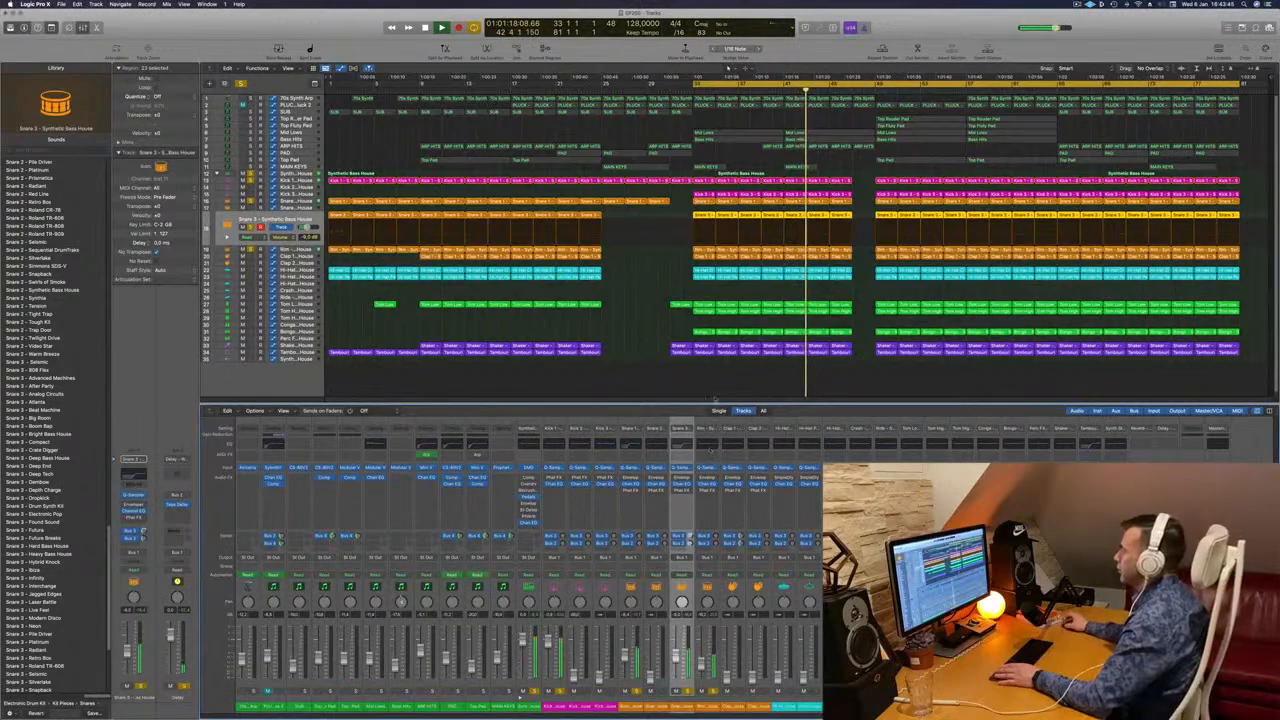
Set a 342 Hz low cut with 24 dB/Oct slope and Q 0.67 in the Rim channel's EQ.
click(706, 443)
drag(440, 150, 727, 165)
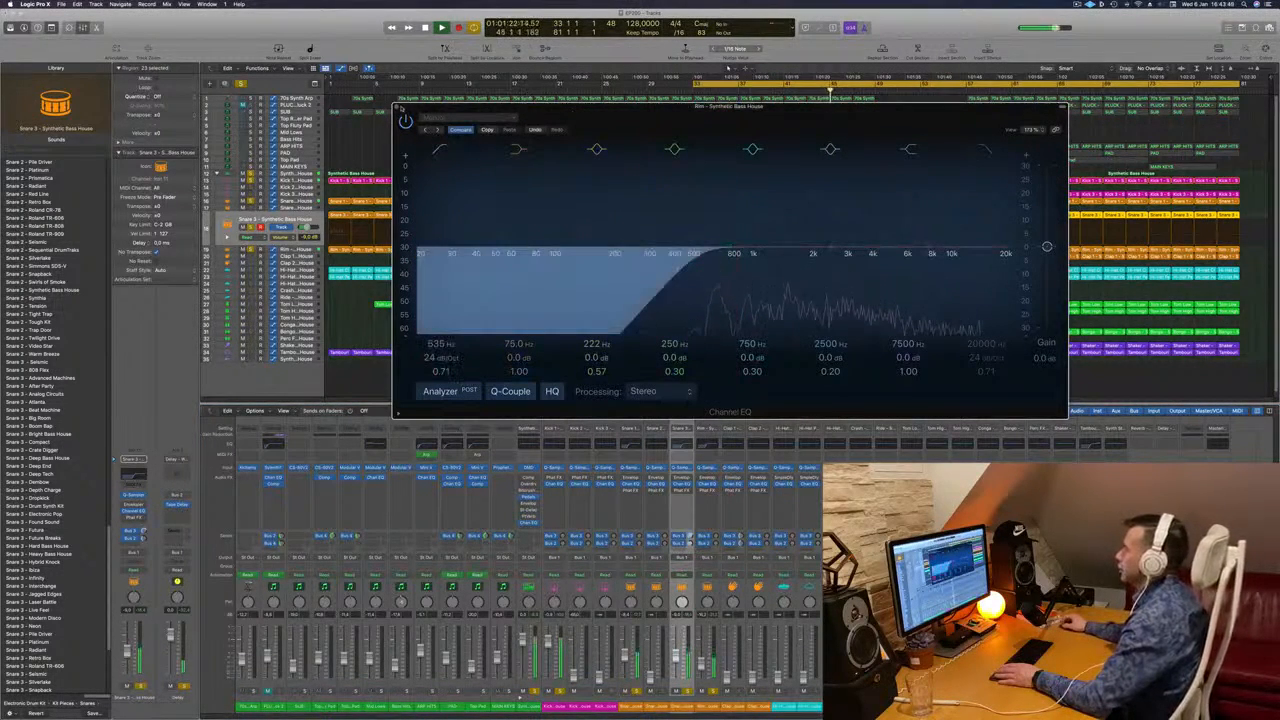
drag(703, 257, 660, 259)
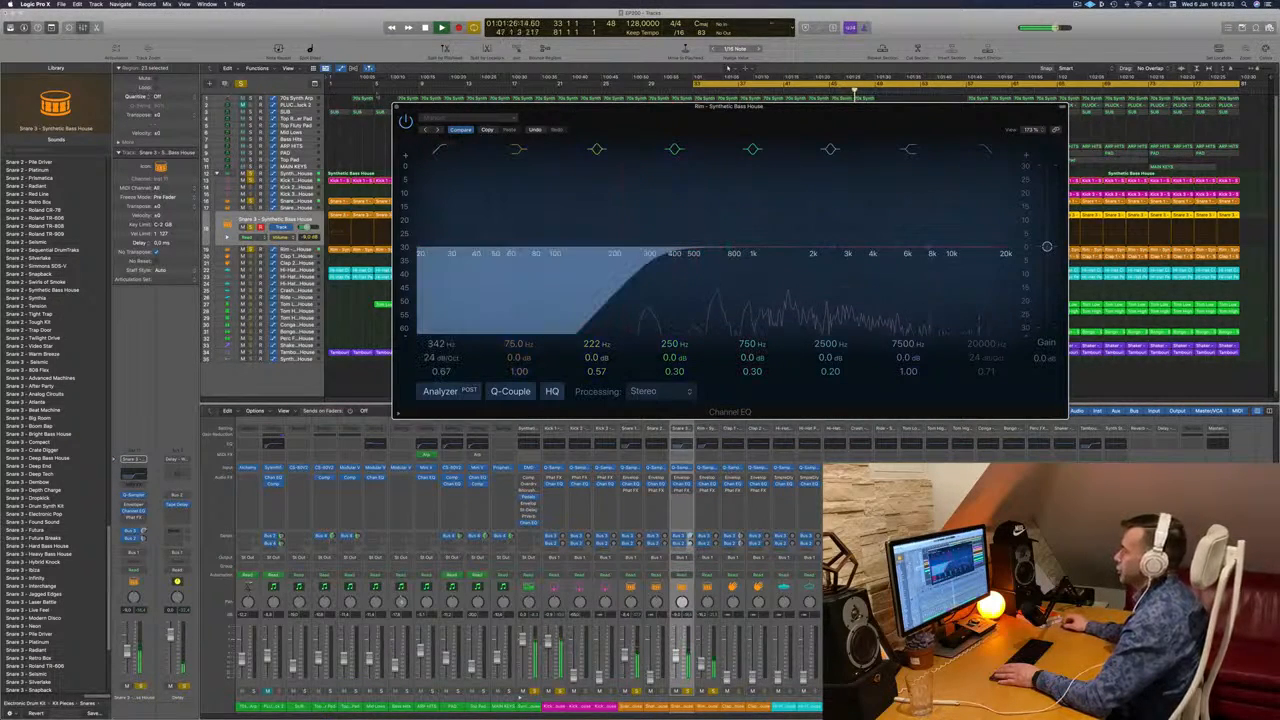
click(395, 107)
Bring up the Clap 1 and Clap 2 faders, solo both, and fine-tune Clap 1's level during playback.
key(space)
key(space)
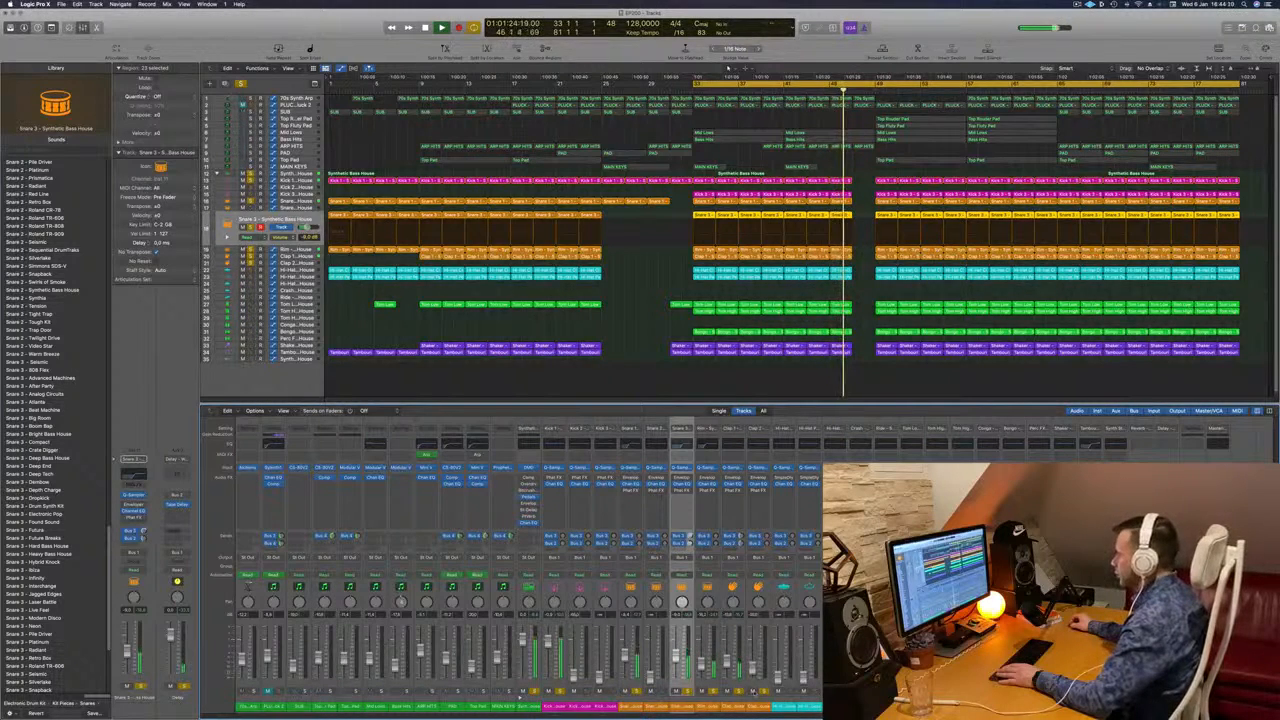
click(730, 698)
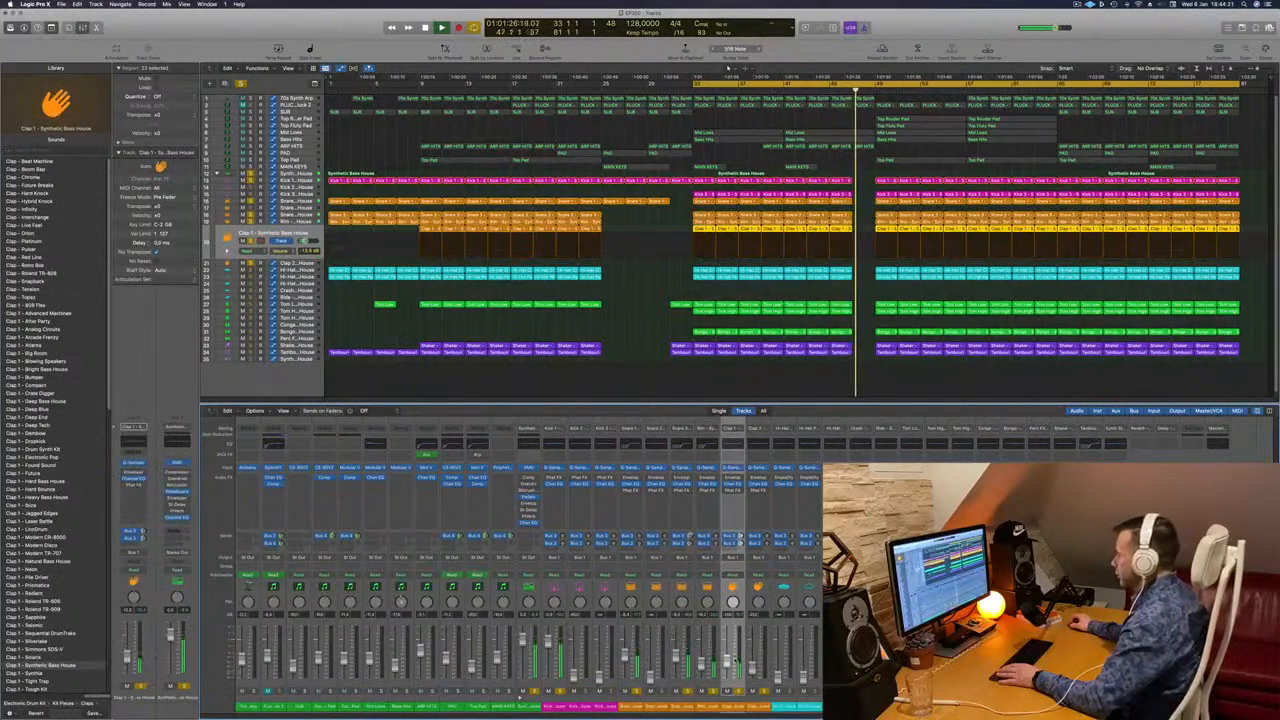
key(space)
key(space)
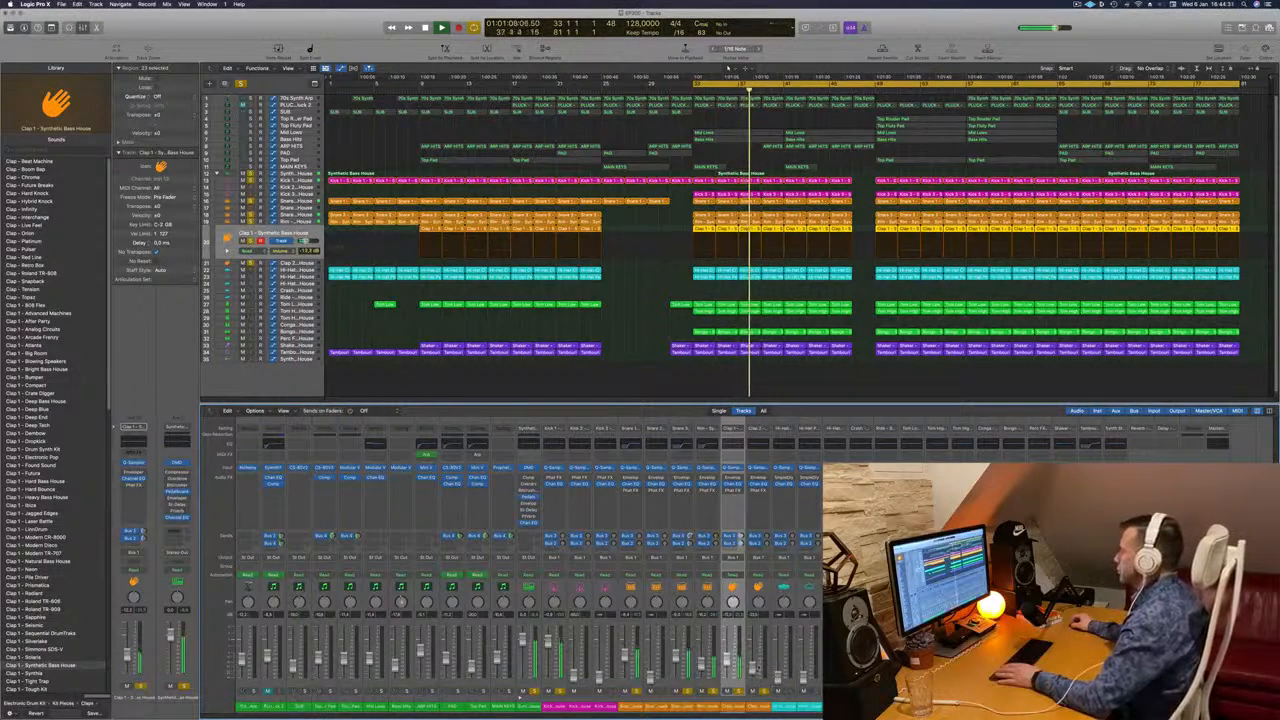
Move on through Clap 2 to the Hi-Hat Closed track, shorten the cycle range to bars 33–49 and replay it.
key(Down)
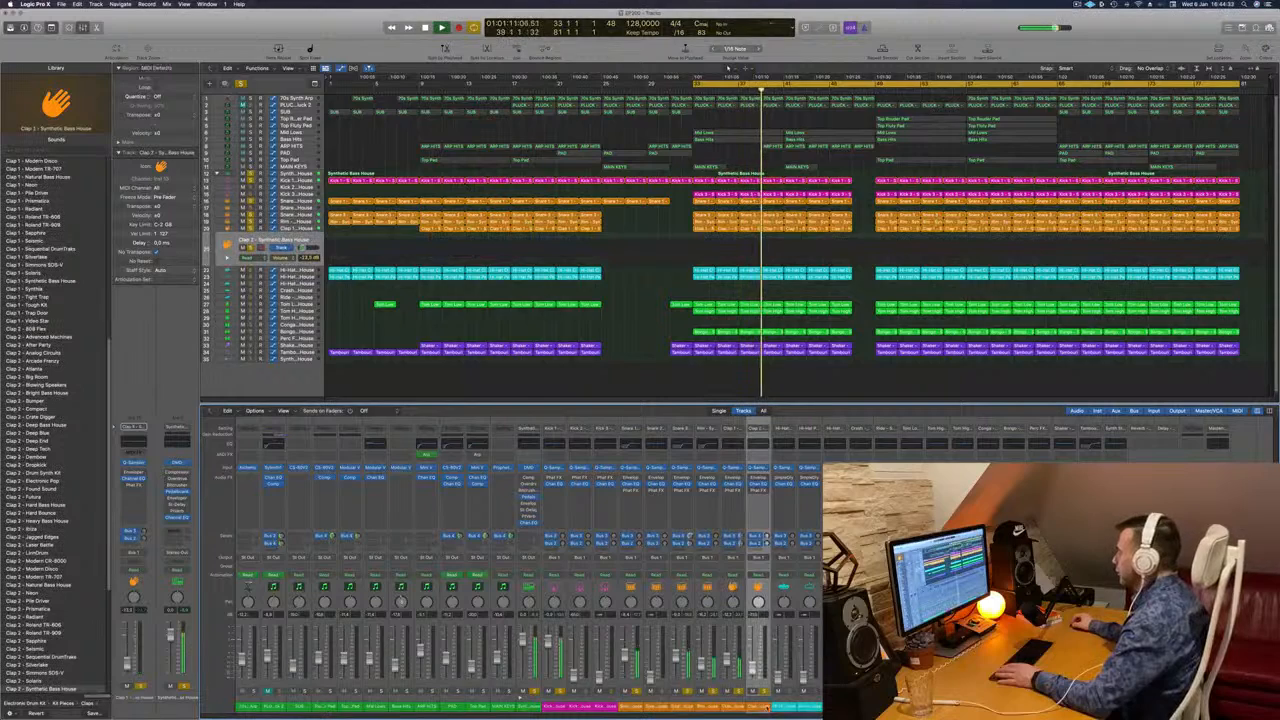
key(Down)
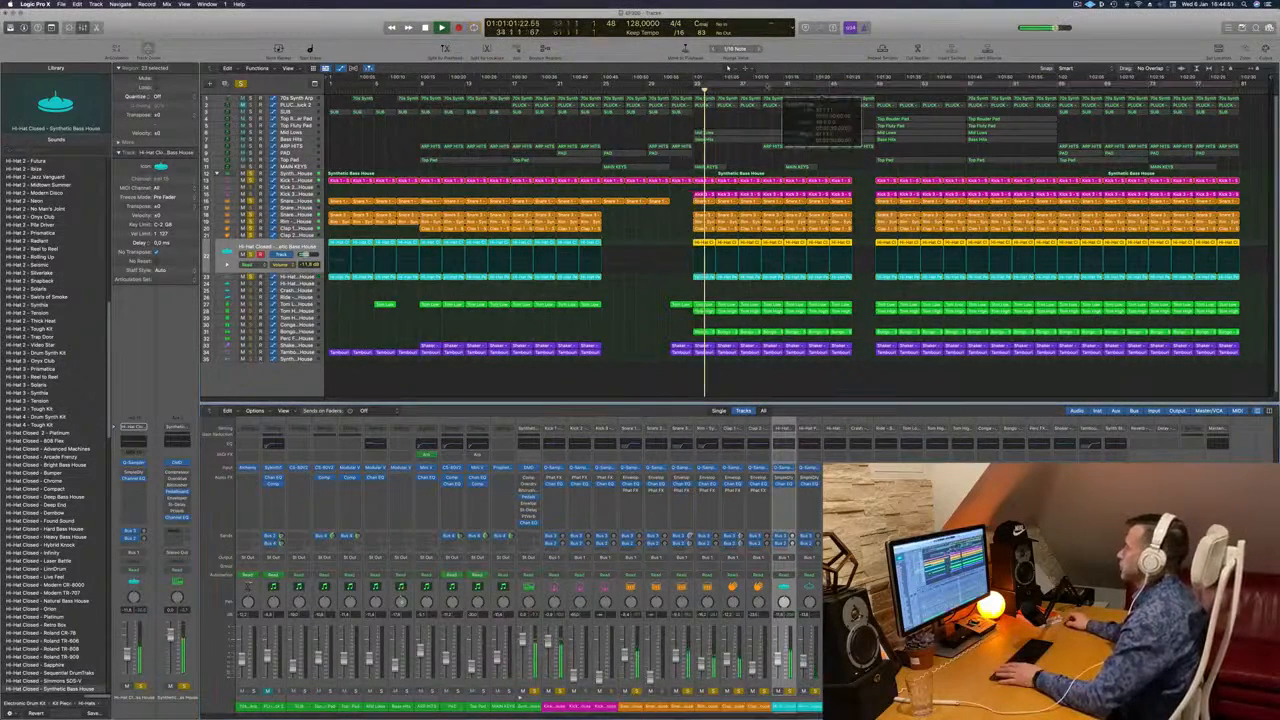
drag(782, 89, 875, 89)
key(space)
key(space)
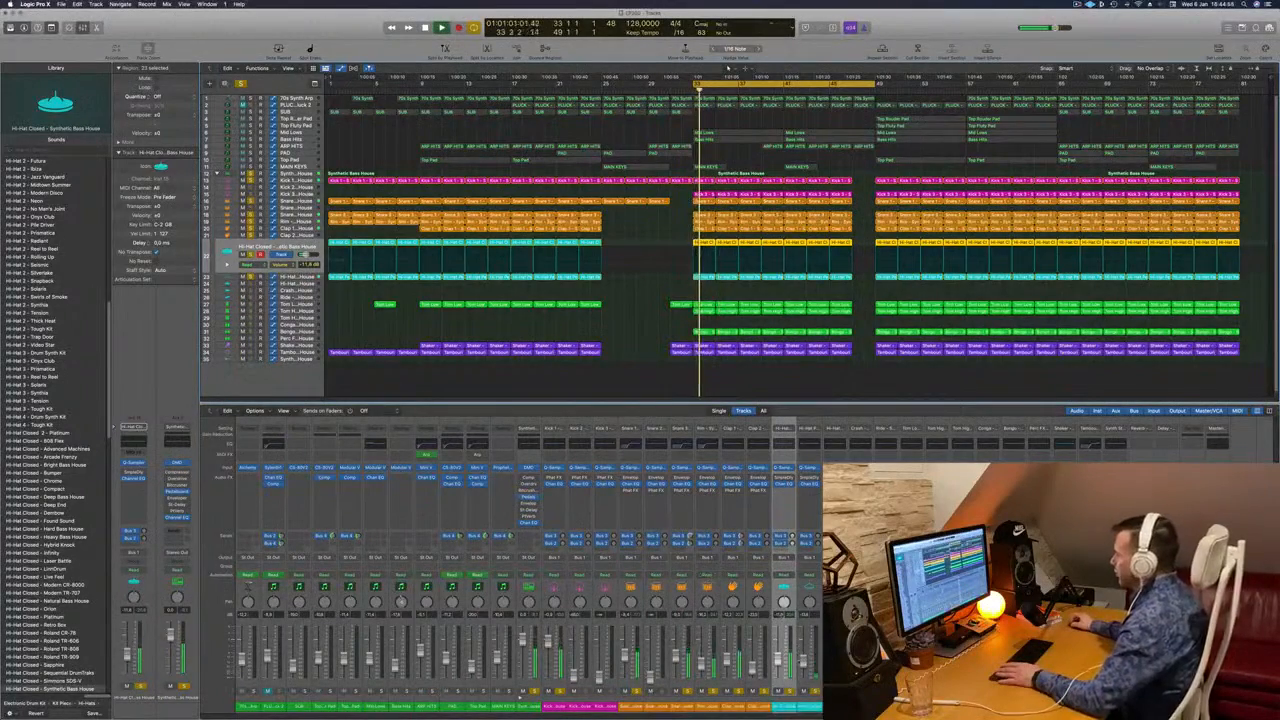
key(space)
key(space)
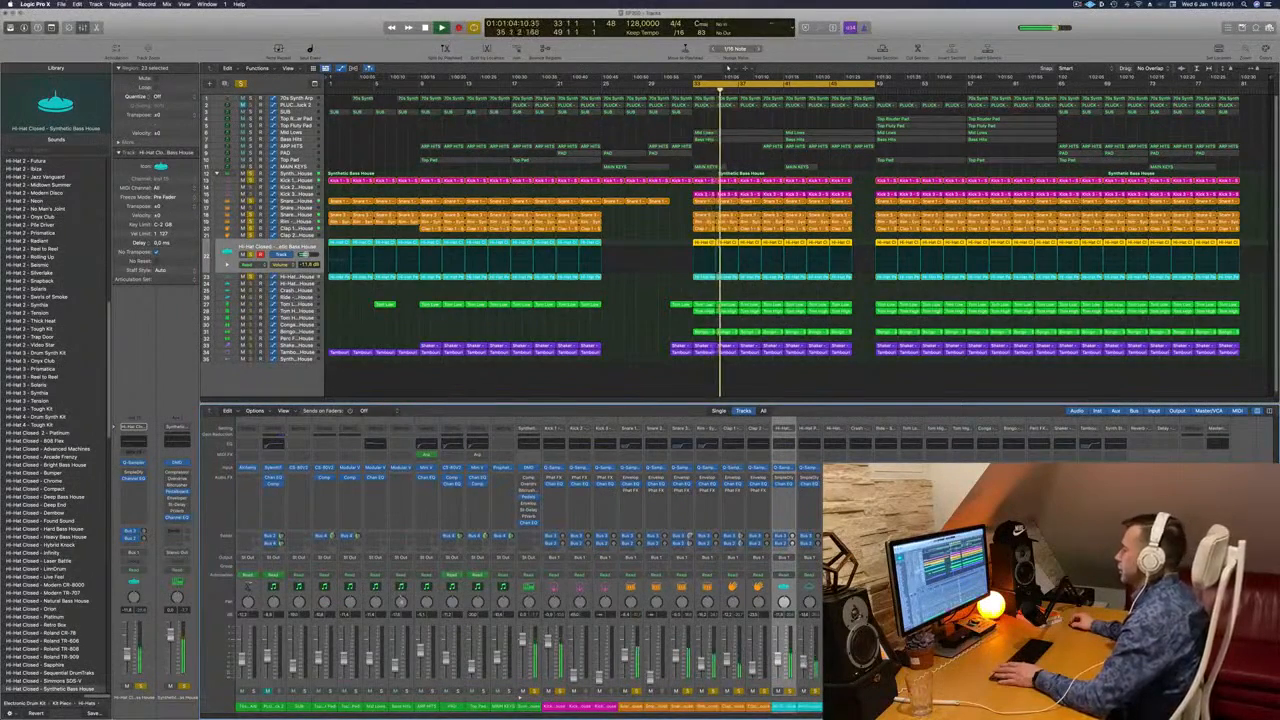
key(space)
key(space)
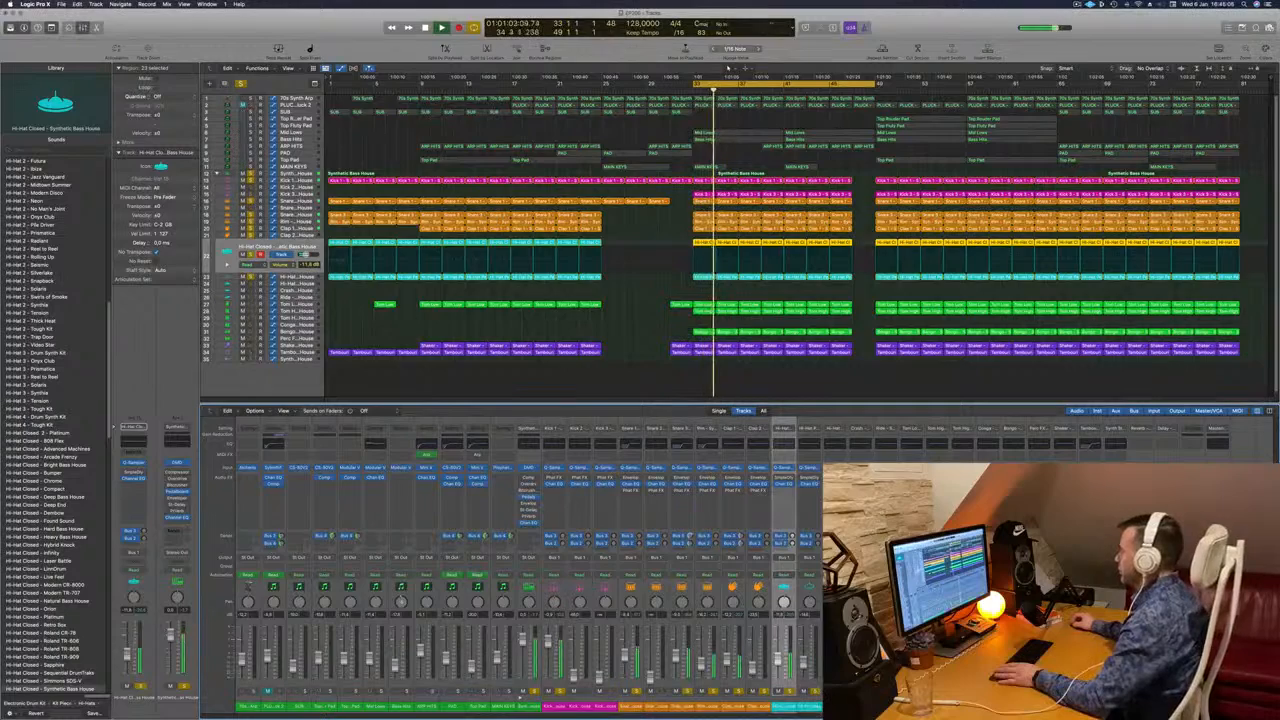
Go down to the Tambourine track, solo it and balance its level at about -21.5 dB.
key(Down)
key(Down)
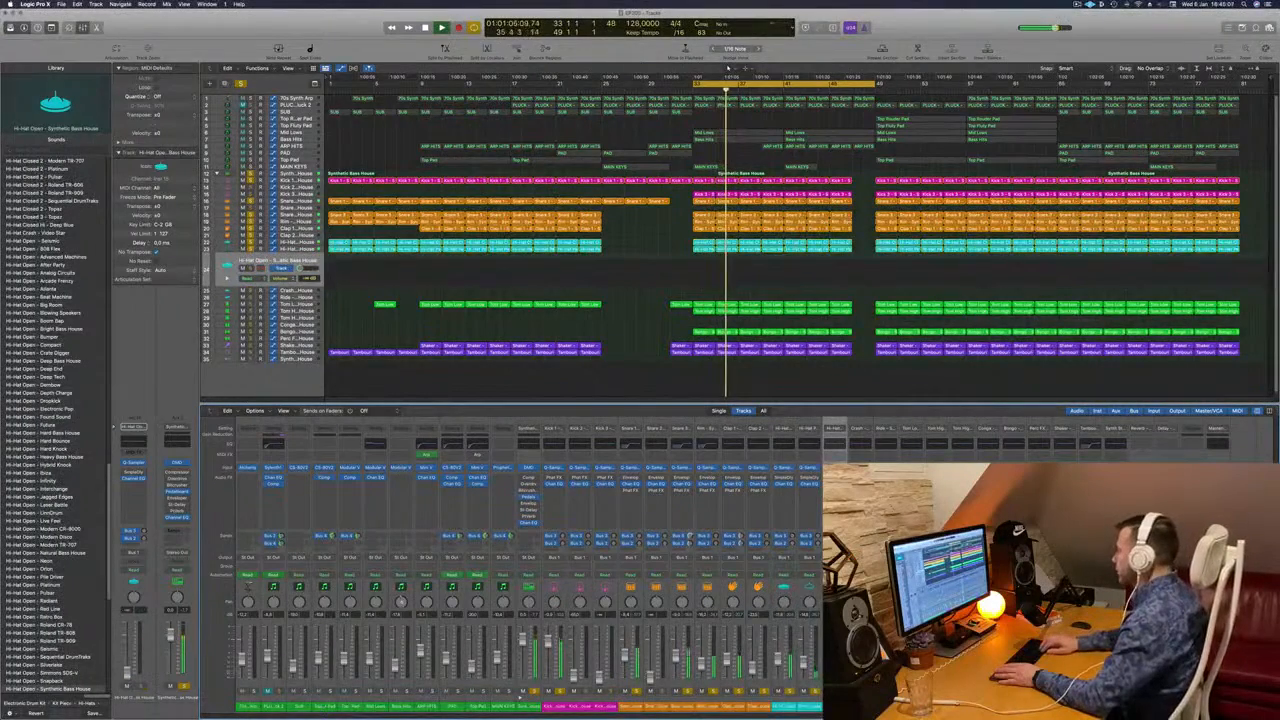
key(Down)
key(Down)
key(Down)
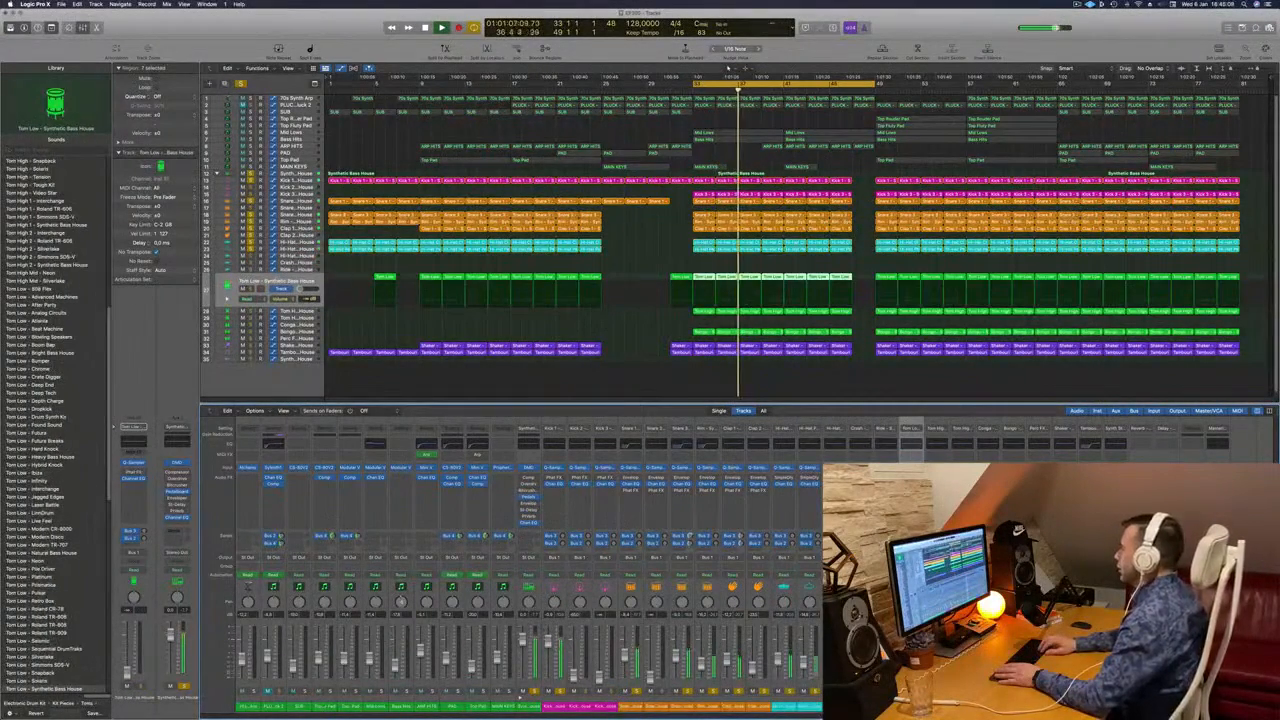
key(Down)
key(Down)
key(Down)
key(Down)
key(Down)
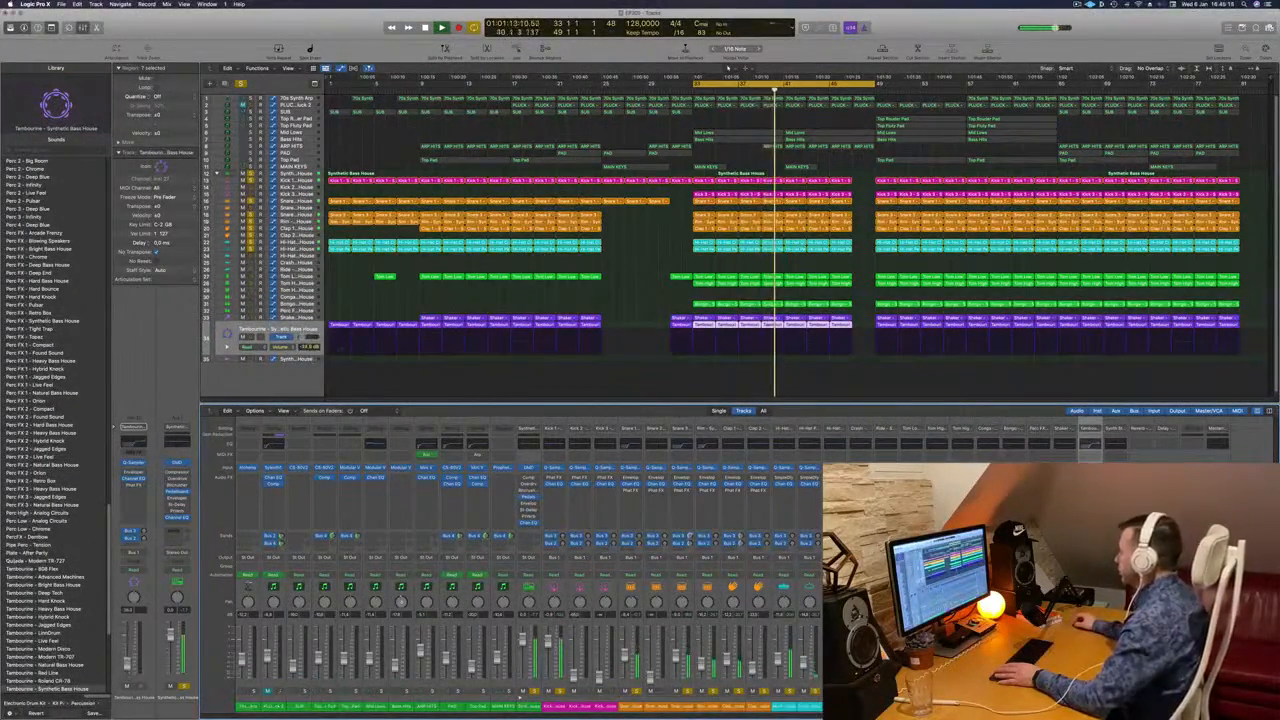
key(s)
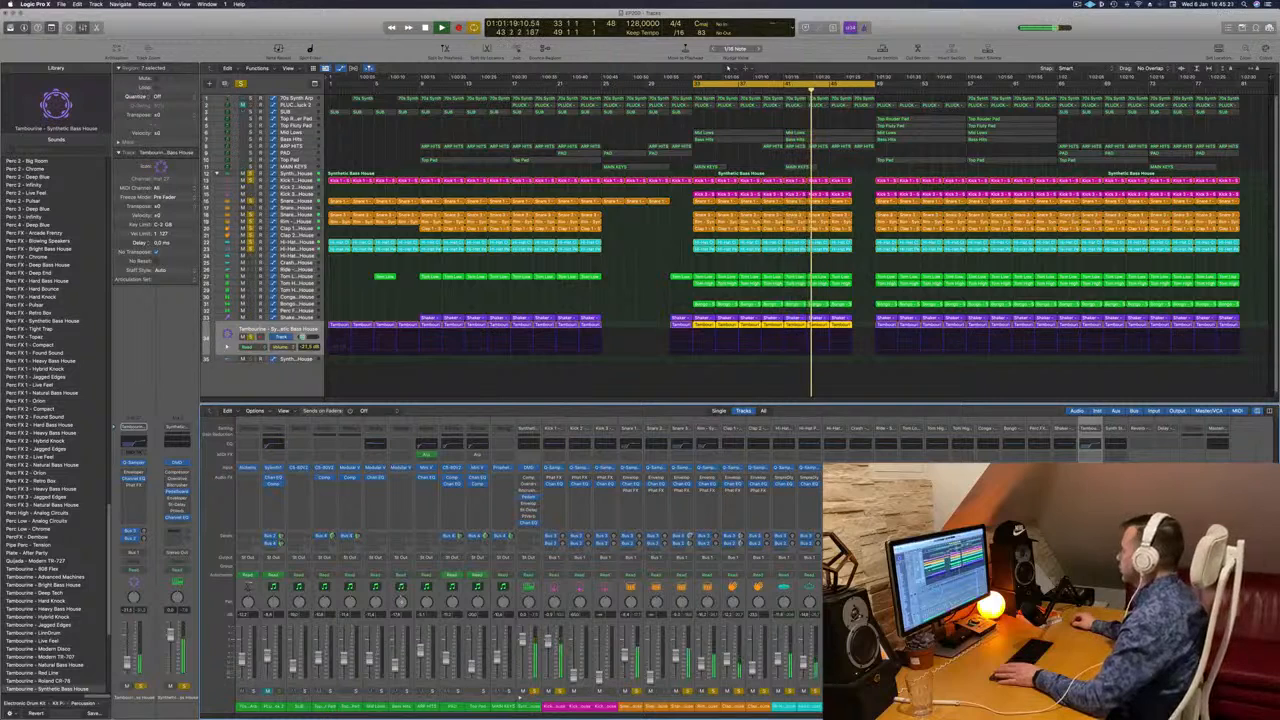
Inspect the Tambourine channel's Enveloper settings, close the plug-in and replay the section from bar 33.
click(134, 472)
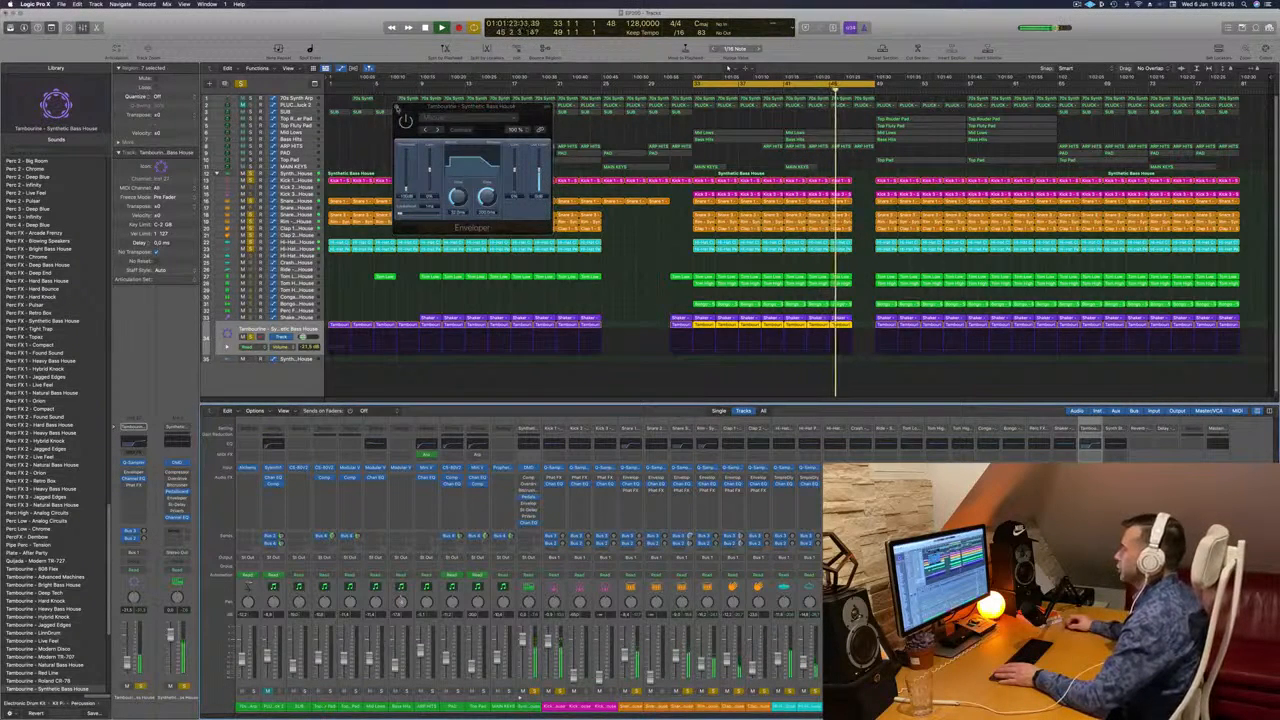
key(super+w)
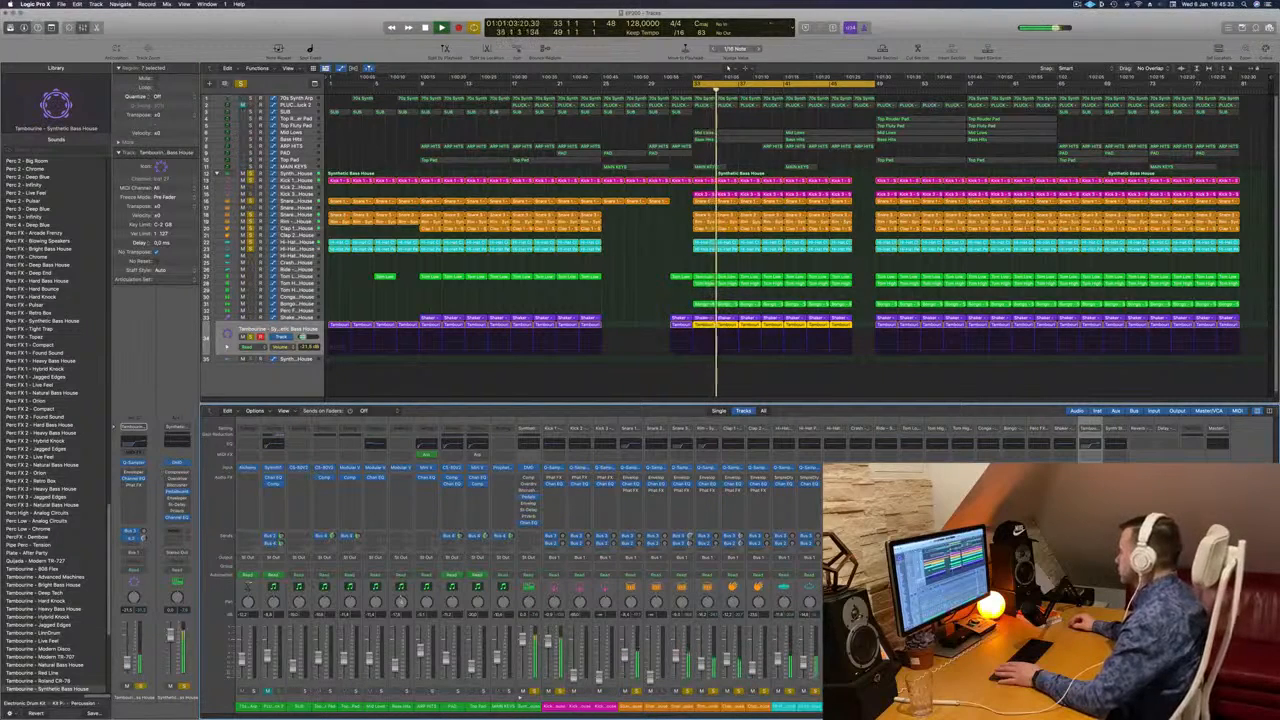
key(Return)
key(Return)
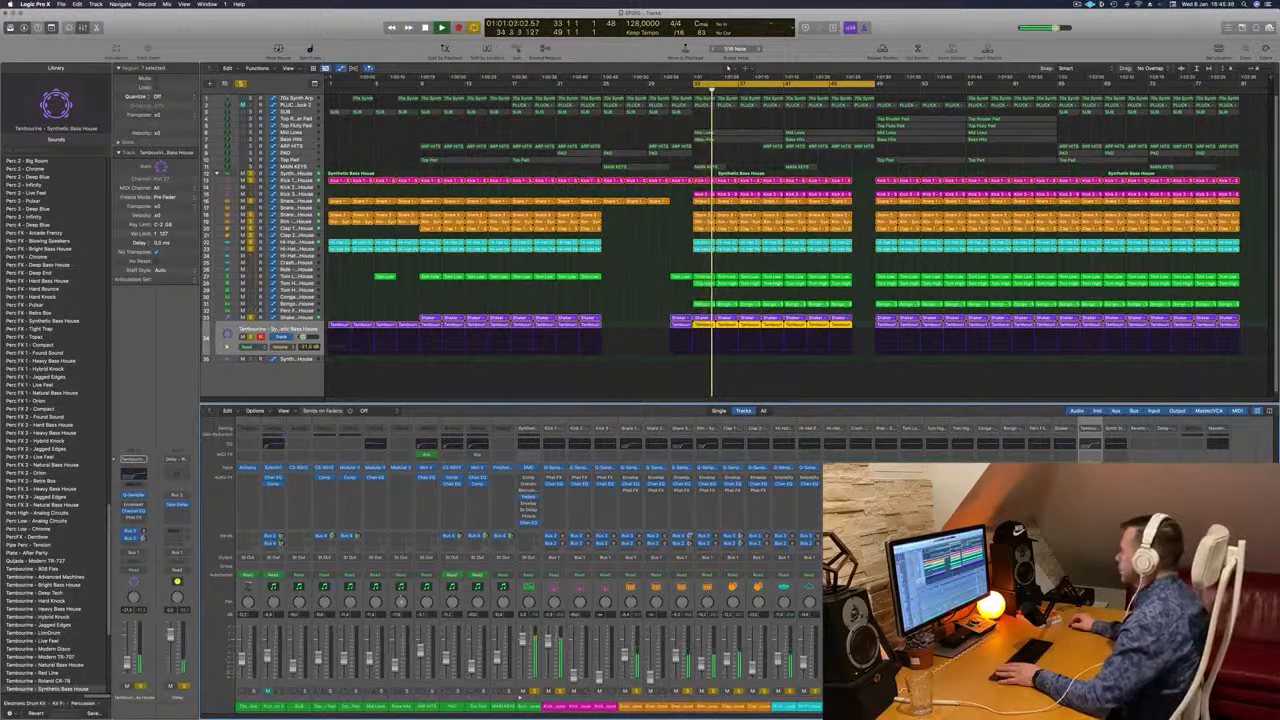
Enable the low cut in the Shaker channel's EQ and raise it to about 2 kHz.
click(1065, 443)
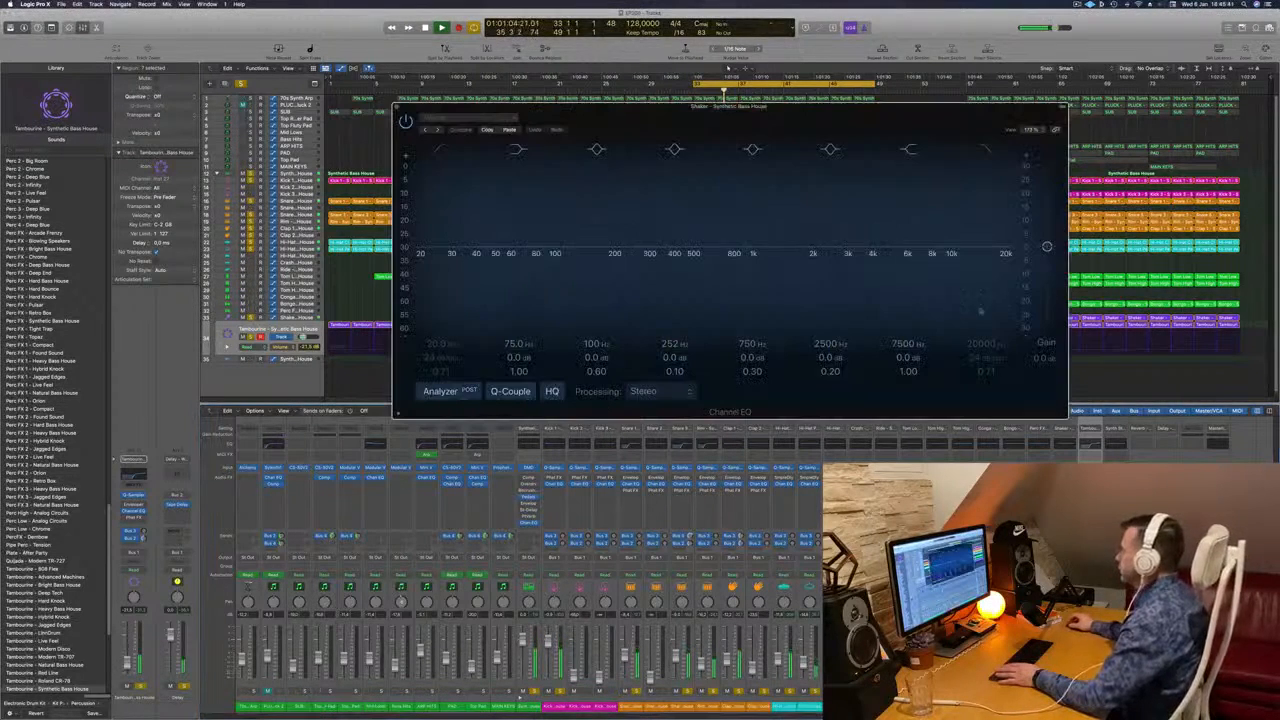
click(440, 149)
drag(438, 210, 817, 258)
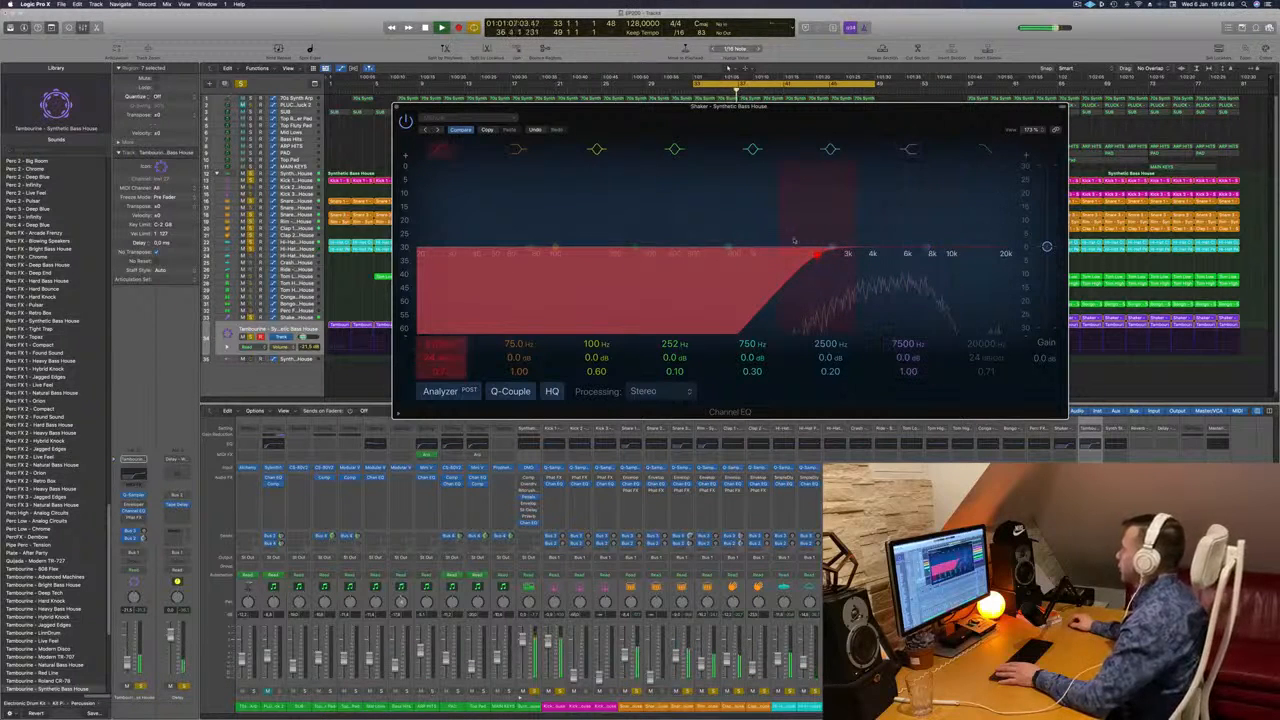
click(399, 107)
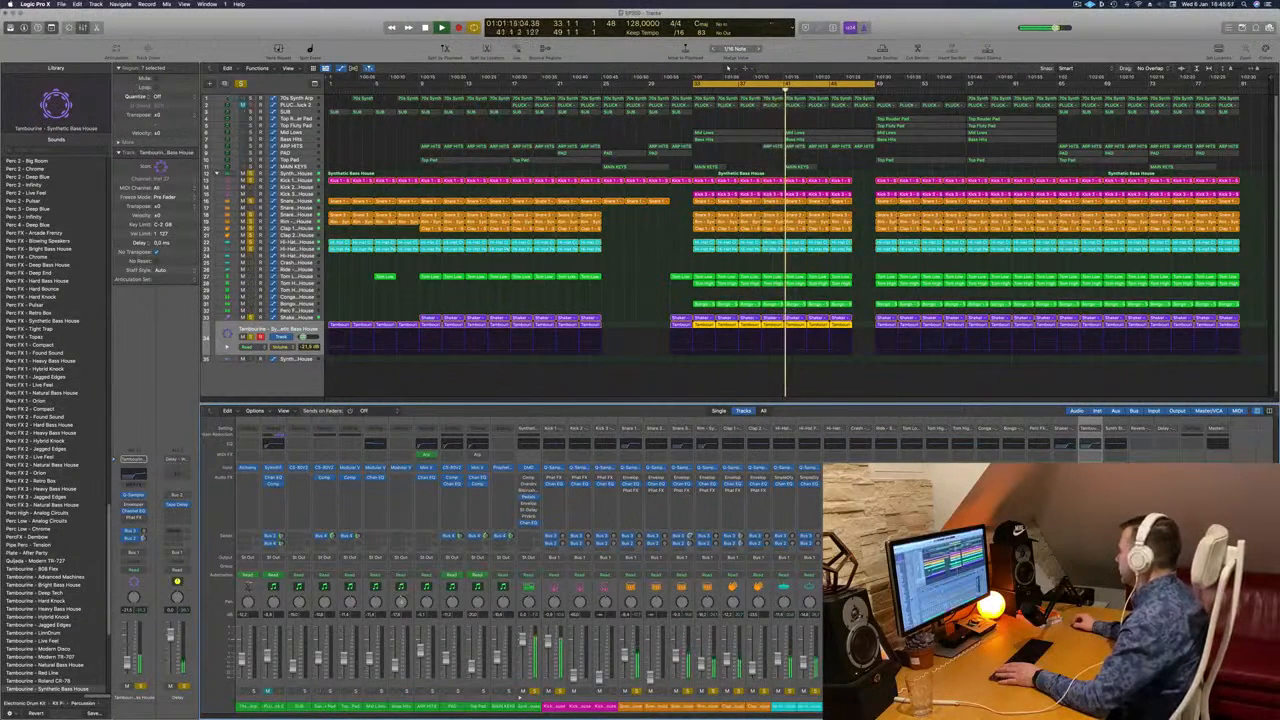
Insert a Stereo Delay on the Tambourine channel, move it to the Shaker channel and open it there.
click(133, 517)
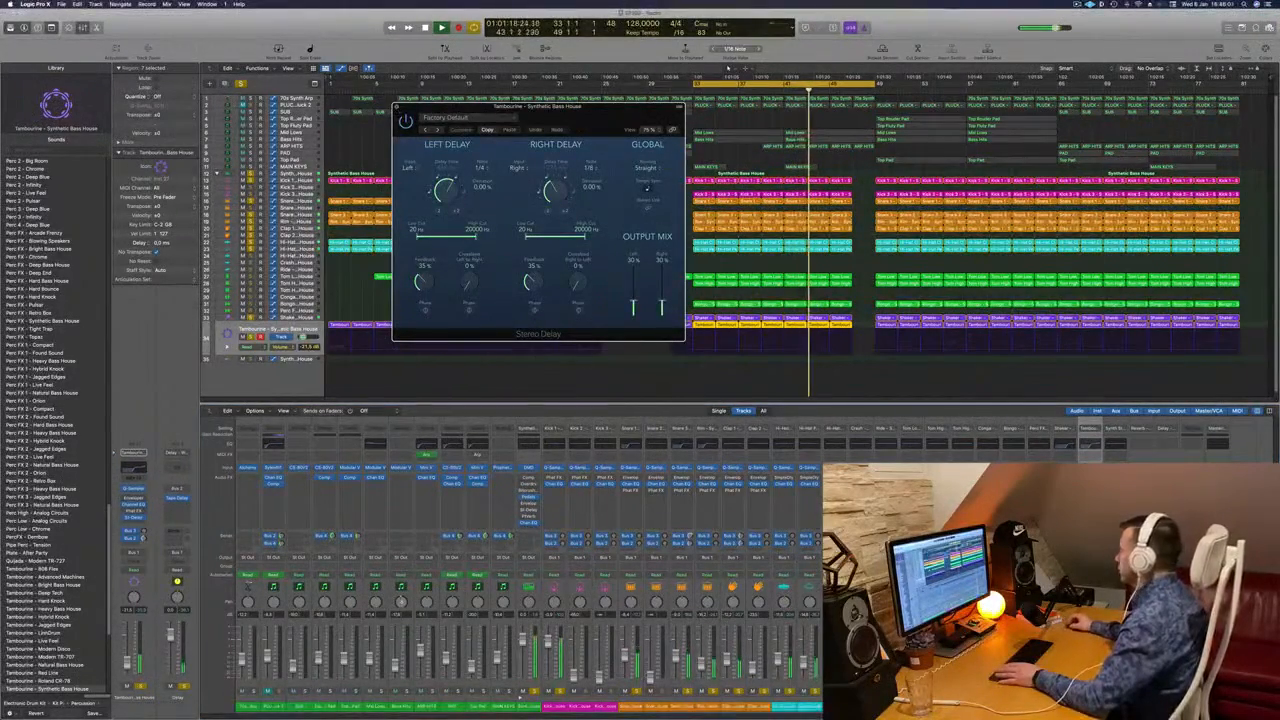
key(super+w)
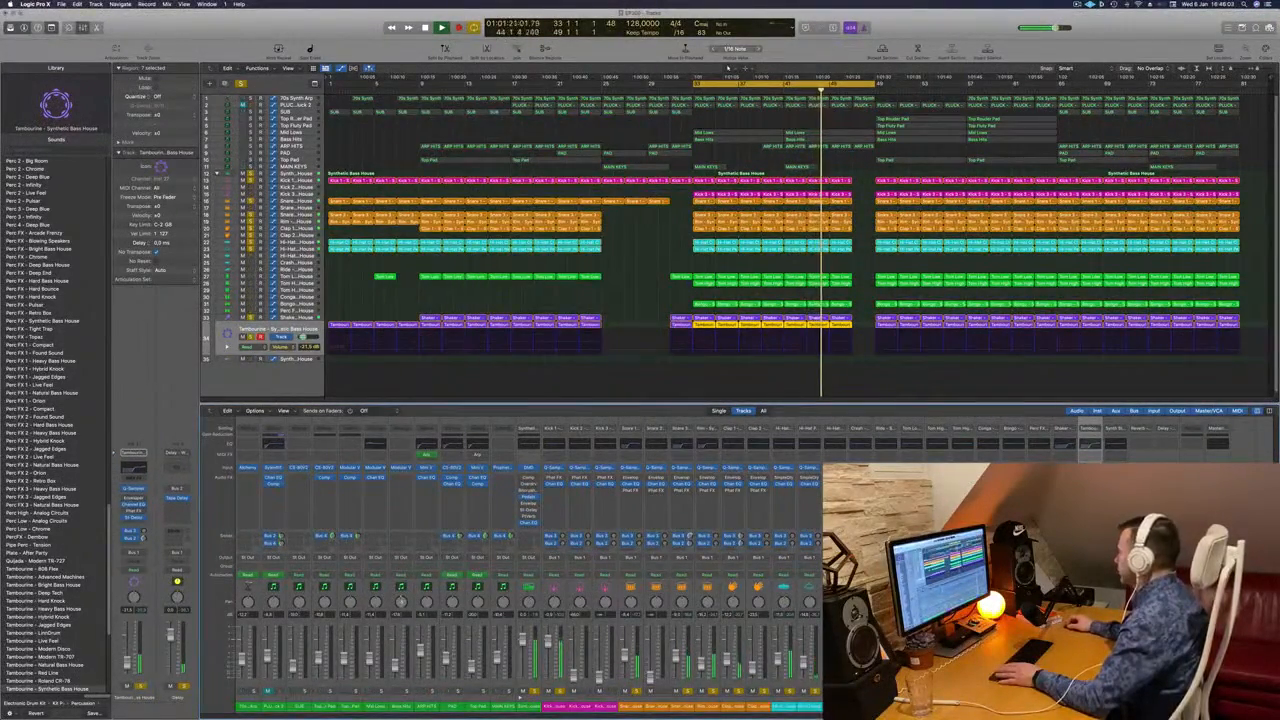
drag(1089, 497, 1063, 497)
click(1063, 497)
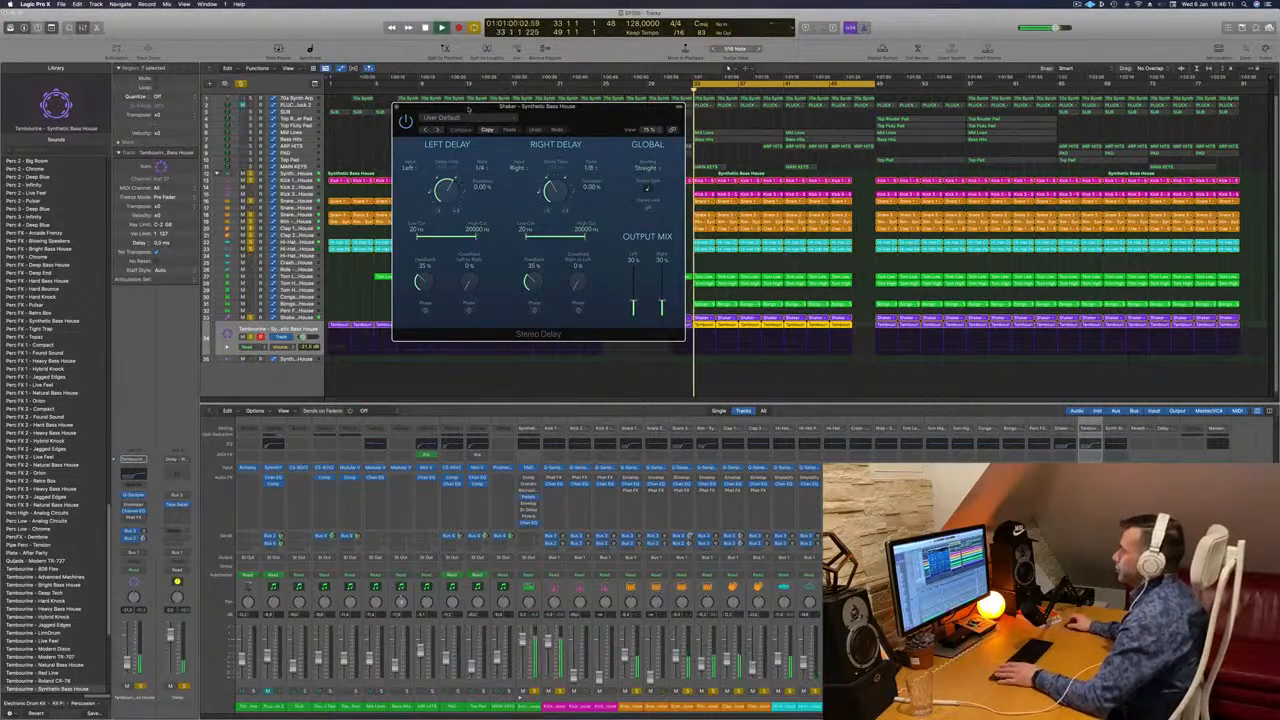
Load the 1/16 Note preset in the Shaker's Stereo Delay and close the plug-in.
click(470, 119)
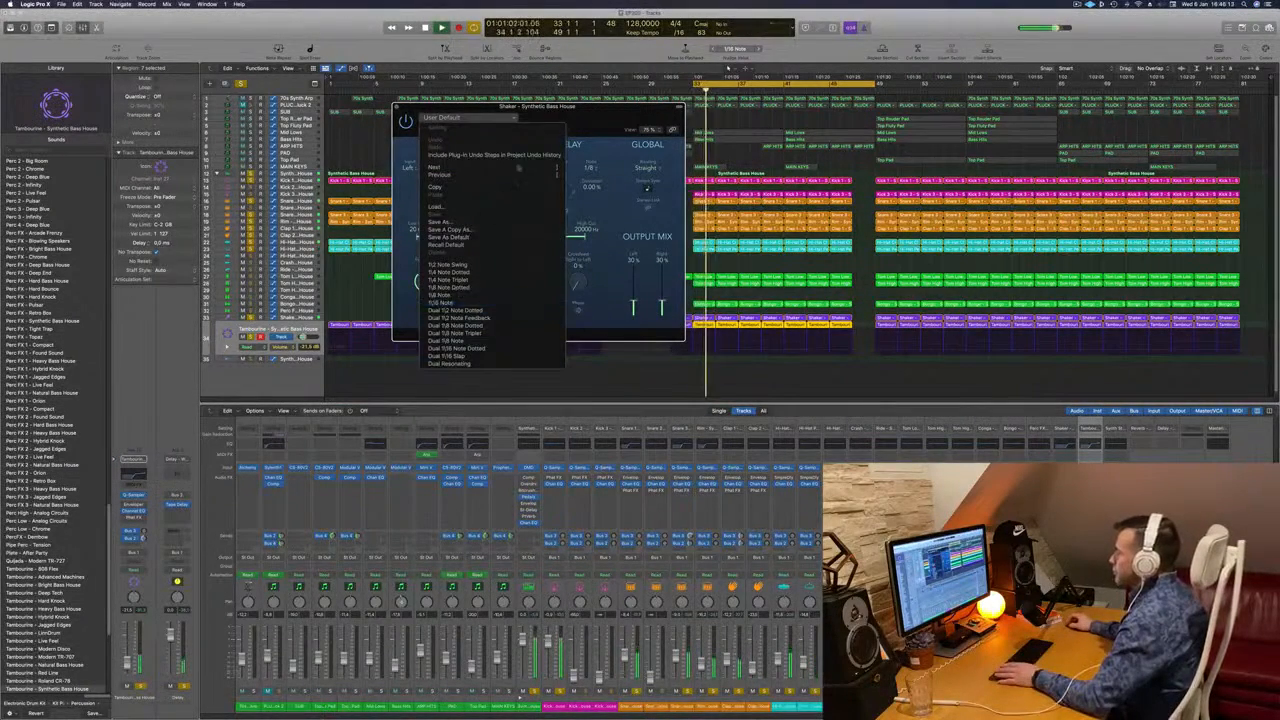
click(450, 302)
drag(561, 117, 745, 268)
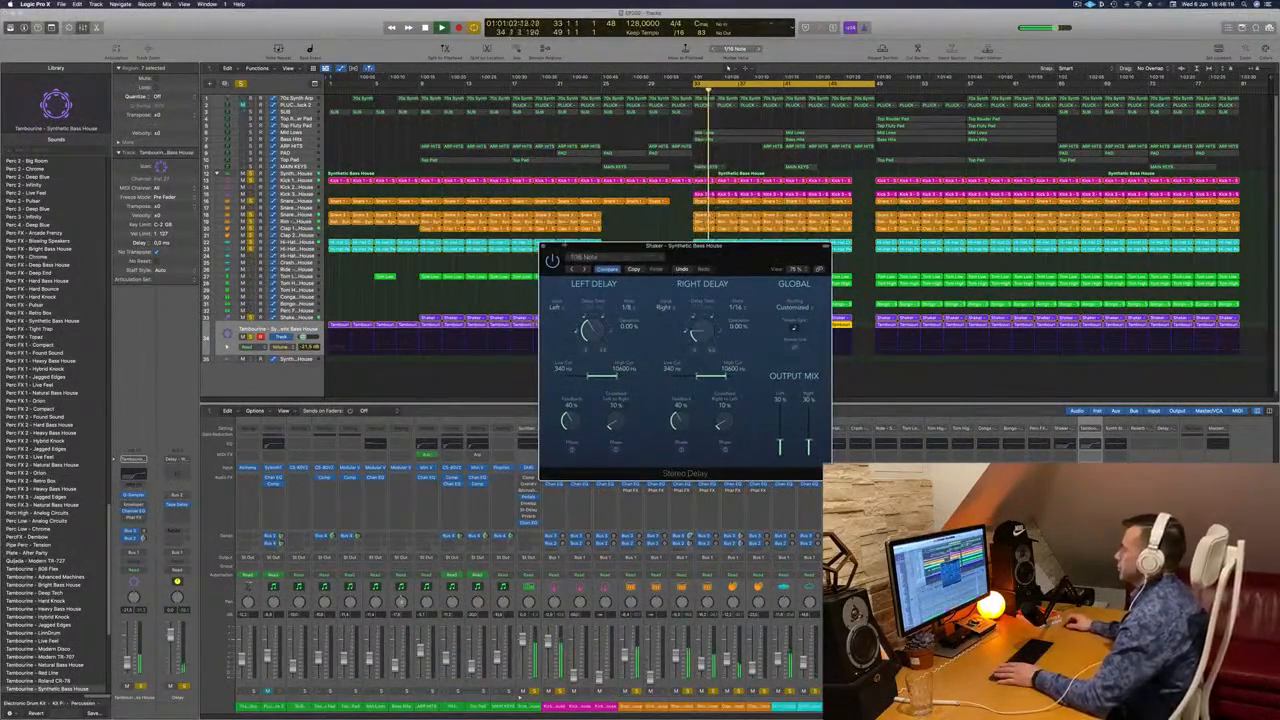
click(543, 247)
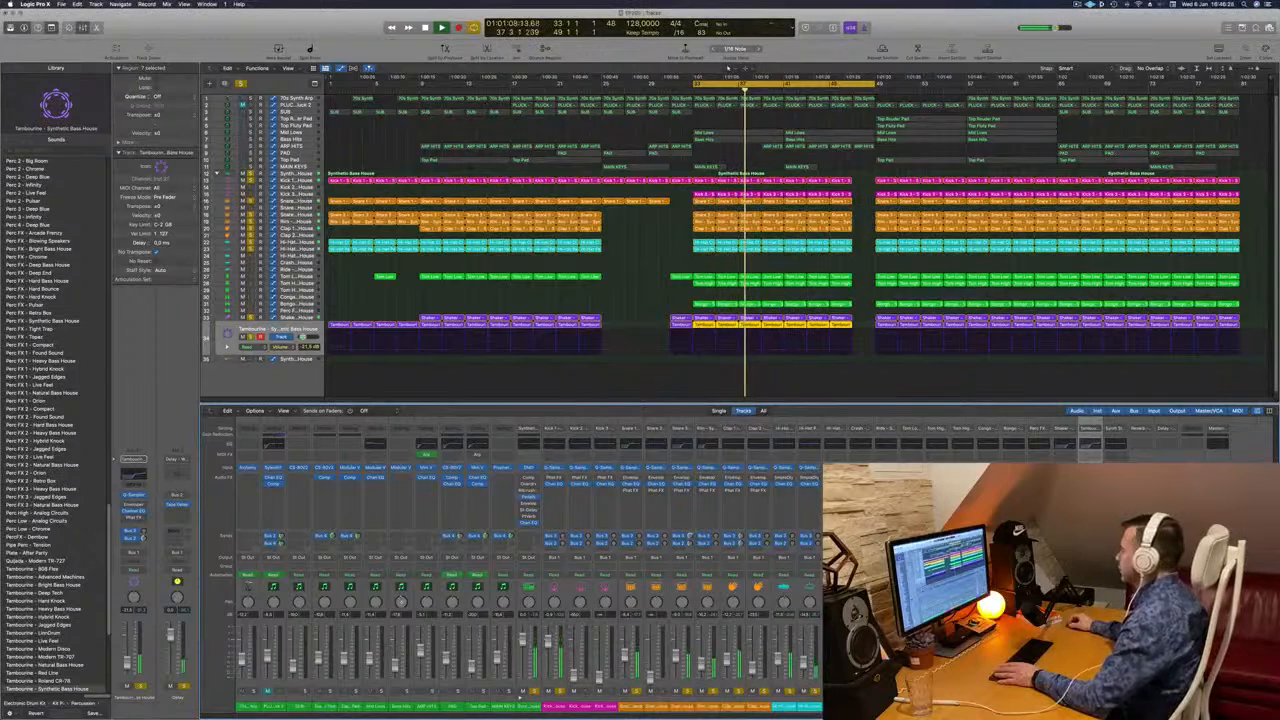
Go back up to the Tom Low track and replay the start of the section from bar 33.
key(Up)
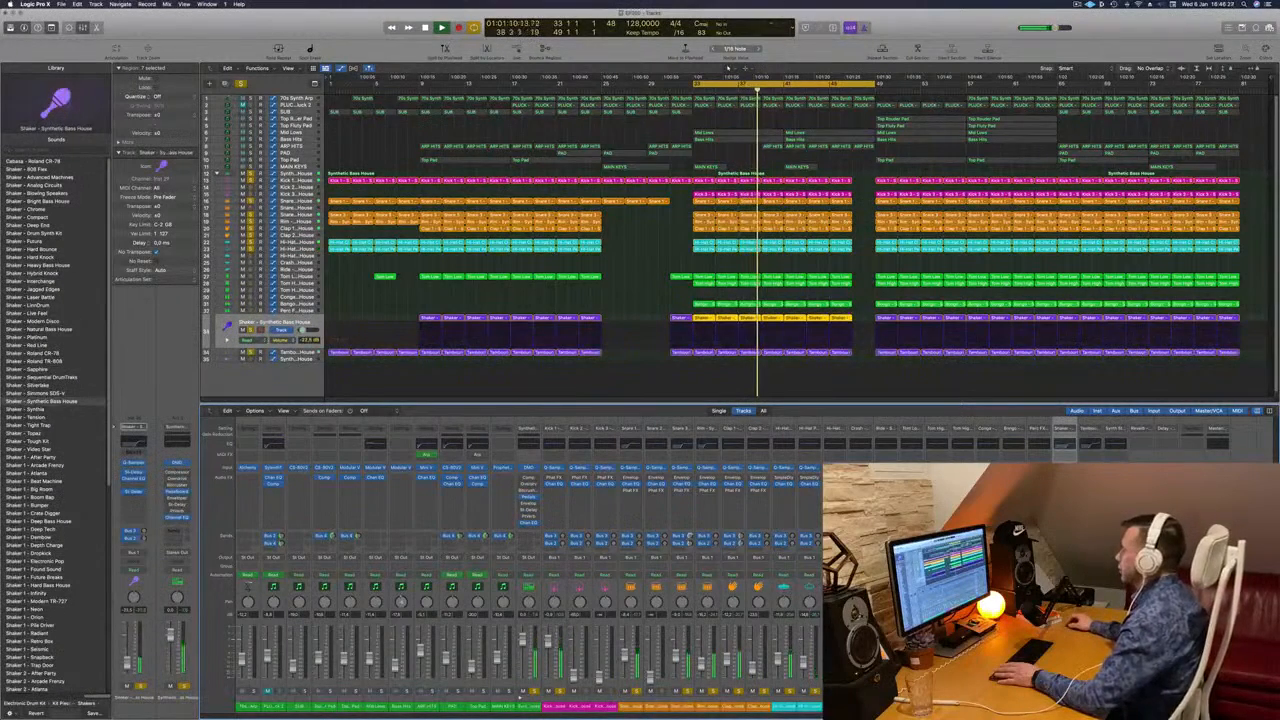
key(Up)
key(Up)
key(Up)
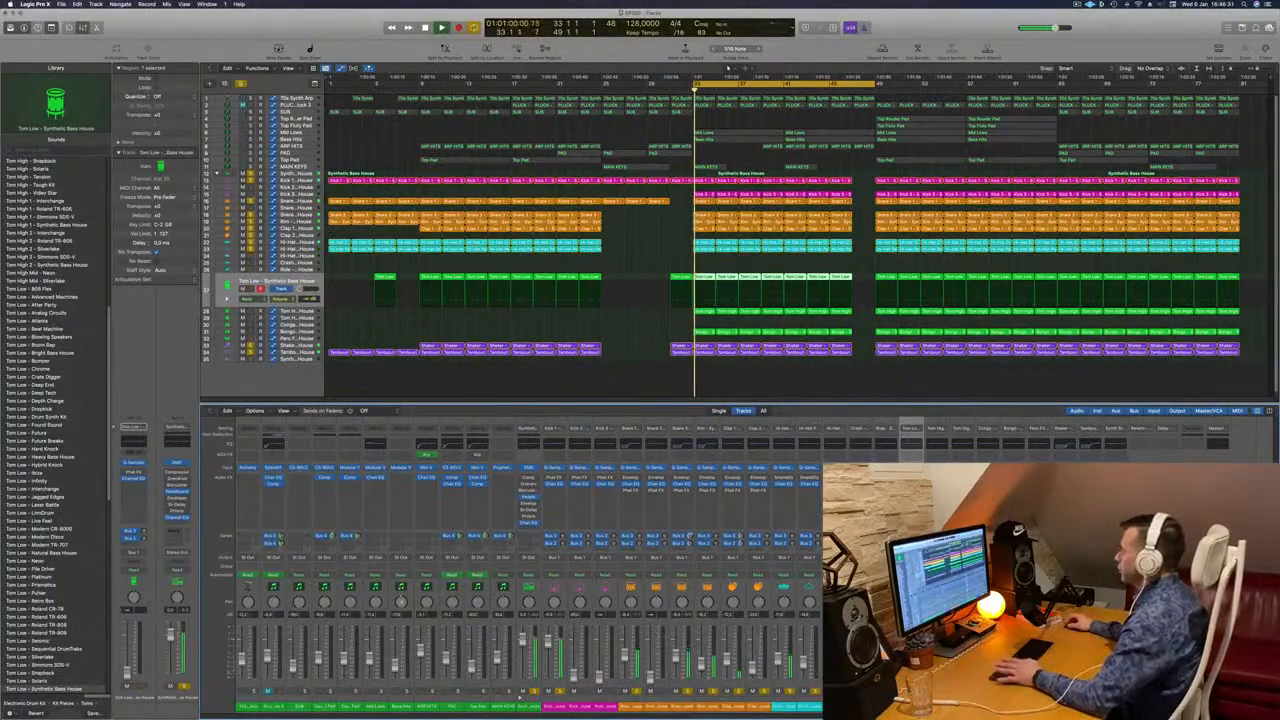
key(space)
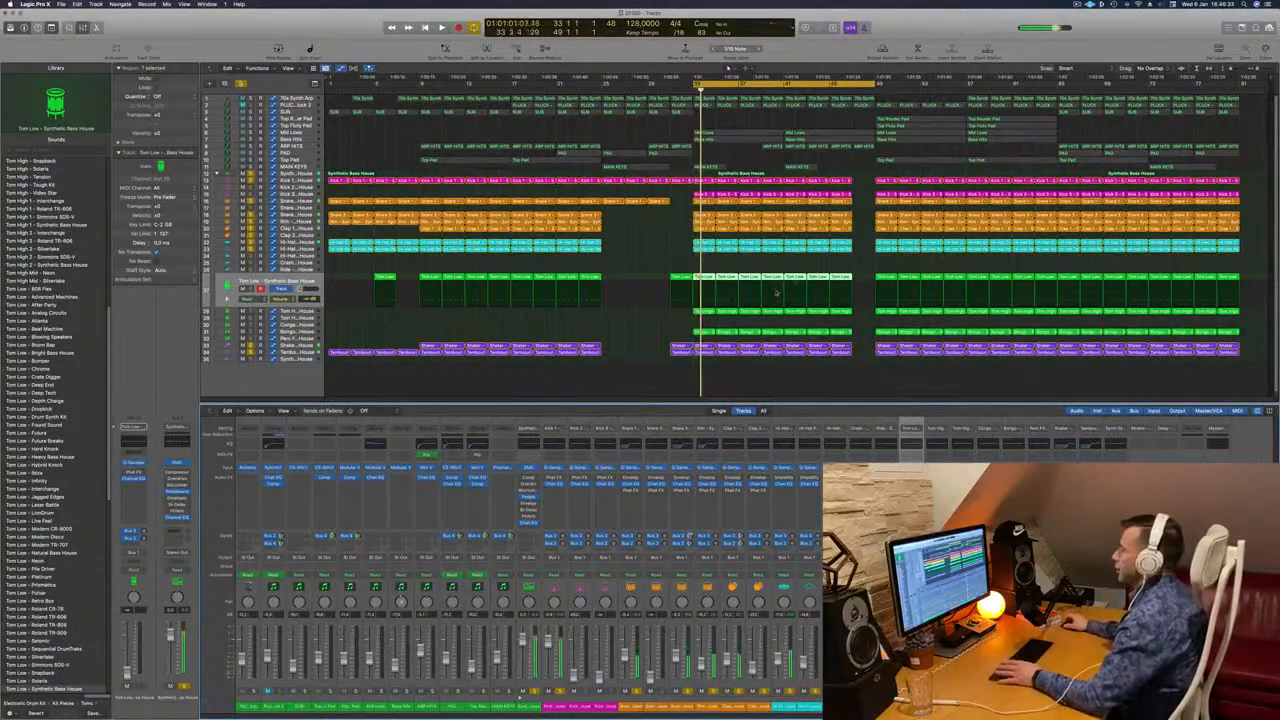
key(space)
key(space)
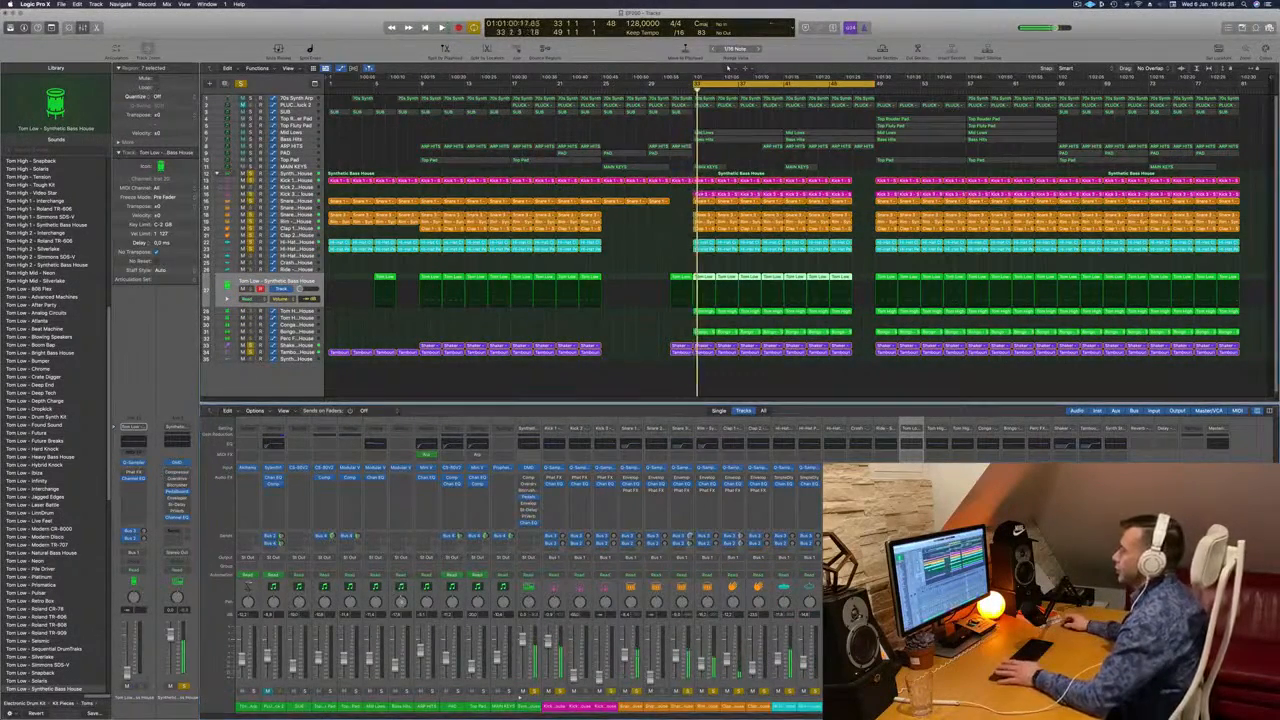
Solo the Kick 3 track and raise its level to about -6.4 dB while replaying the section.
click(303, 195)
key(space)
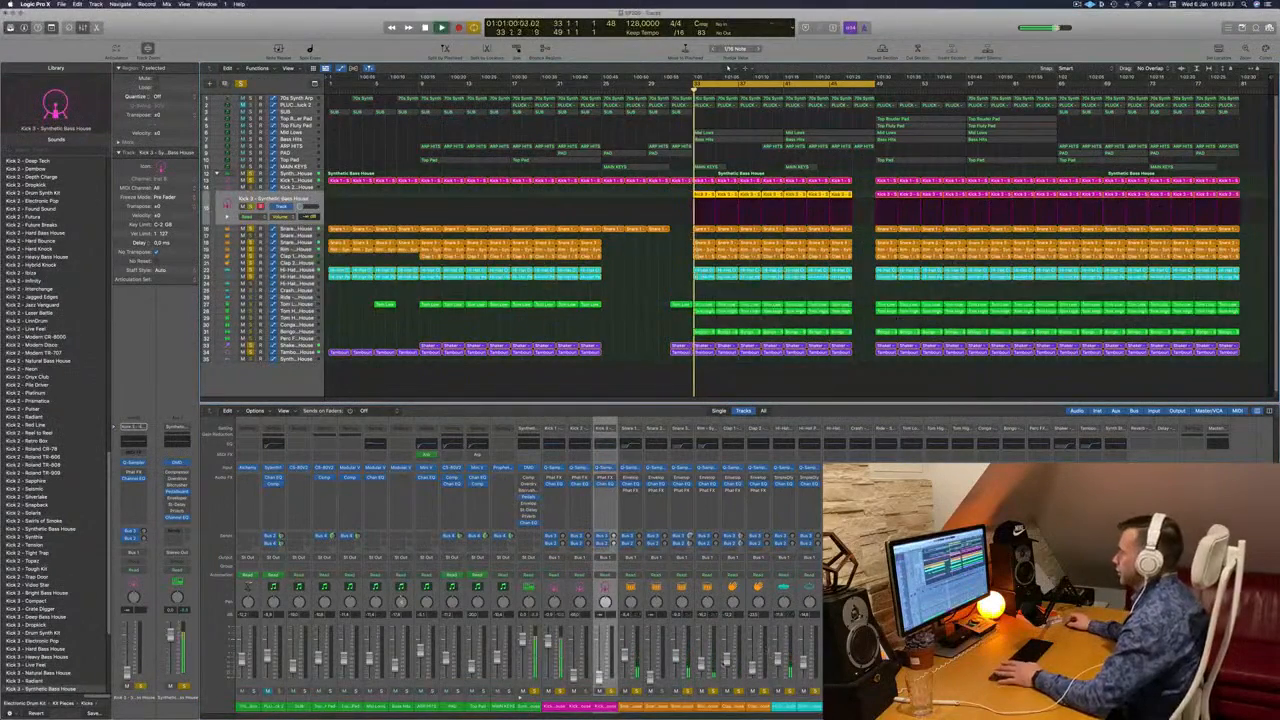
key(space)
key(space)
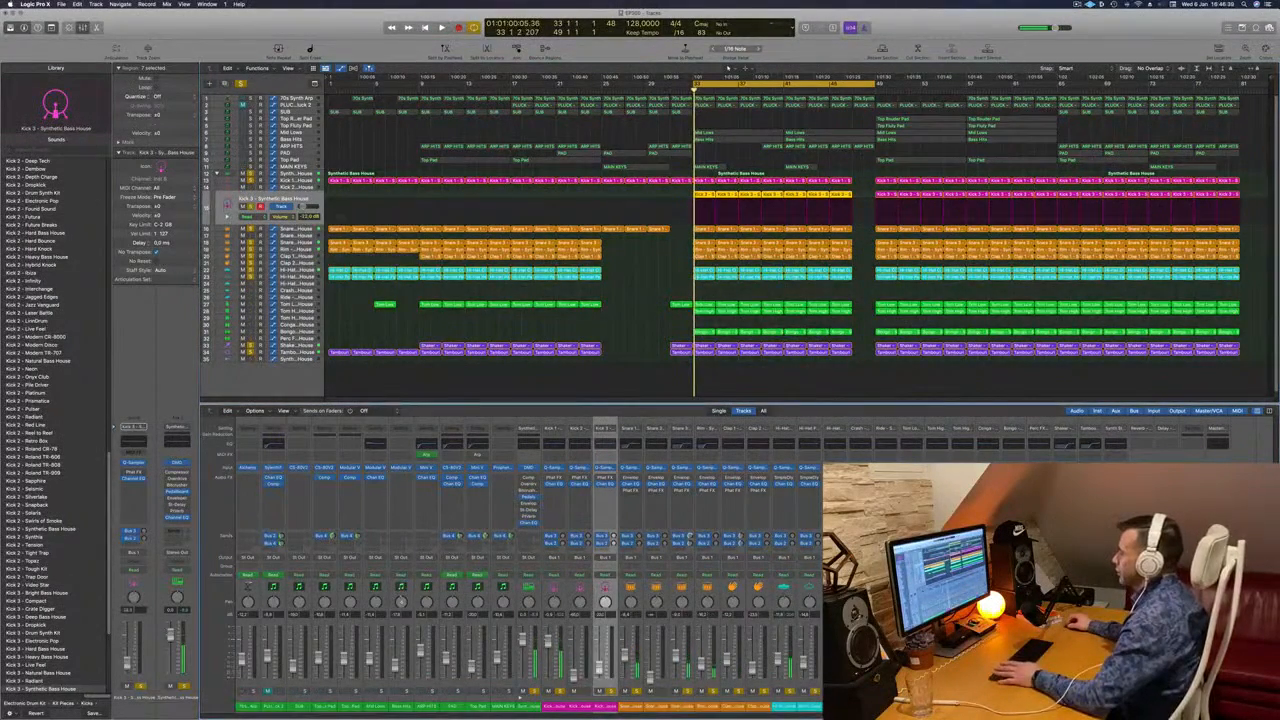
key(space)
key(space)
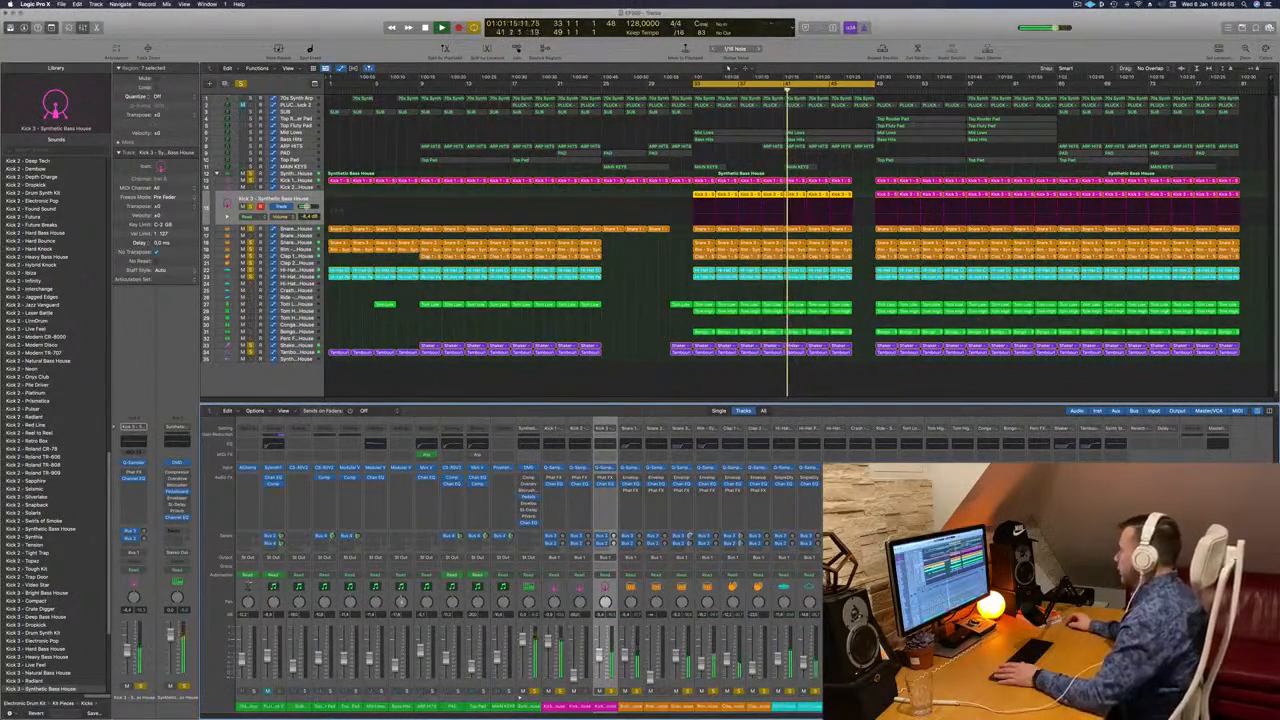
Solo the Tom Low track and bring its level up to about -11.8 dB while replaying the section.
click(297, 304)
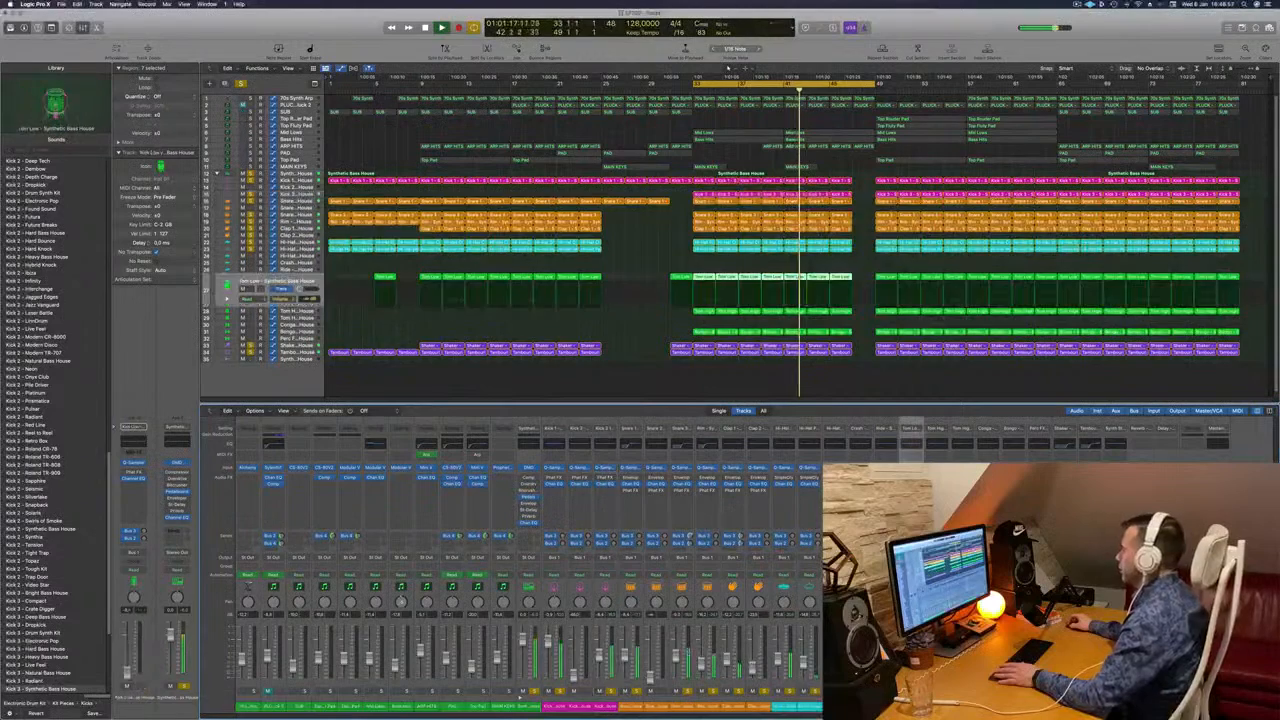
key(space)
key(space)
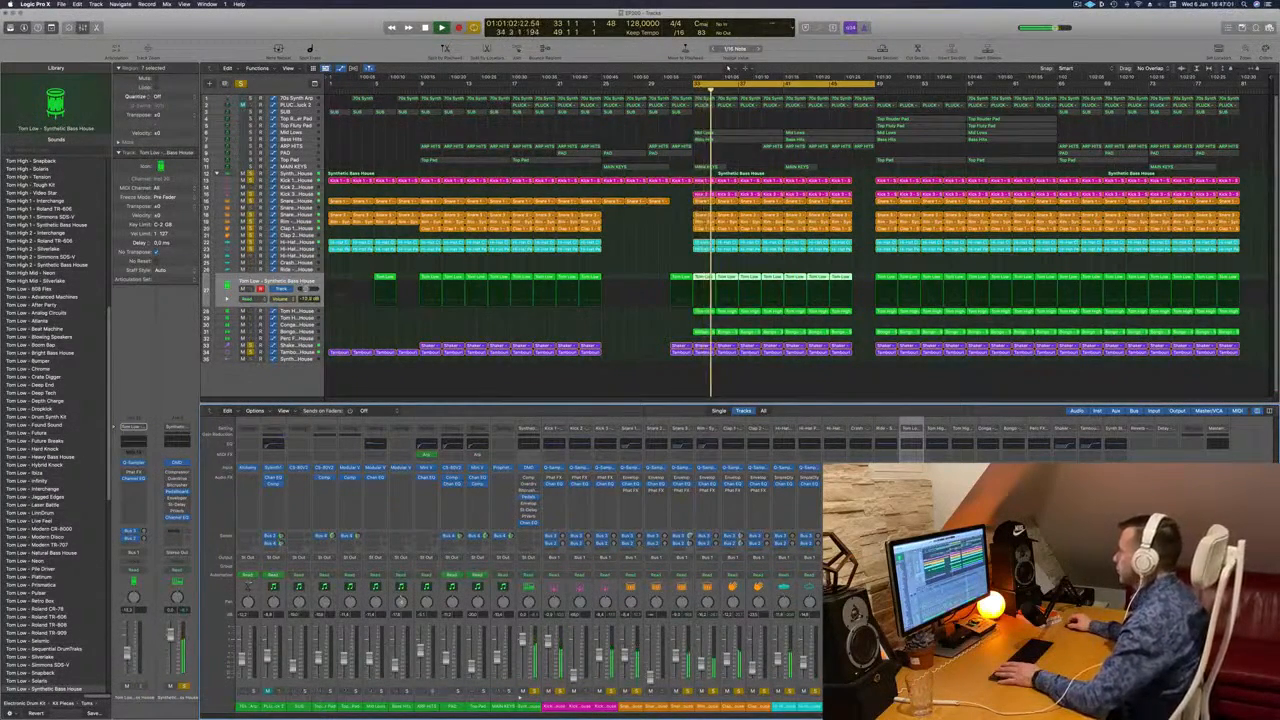
key(Return)
key(s)
key(space)
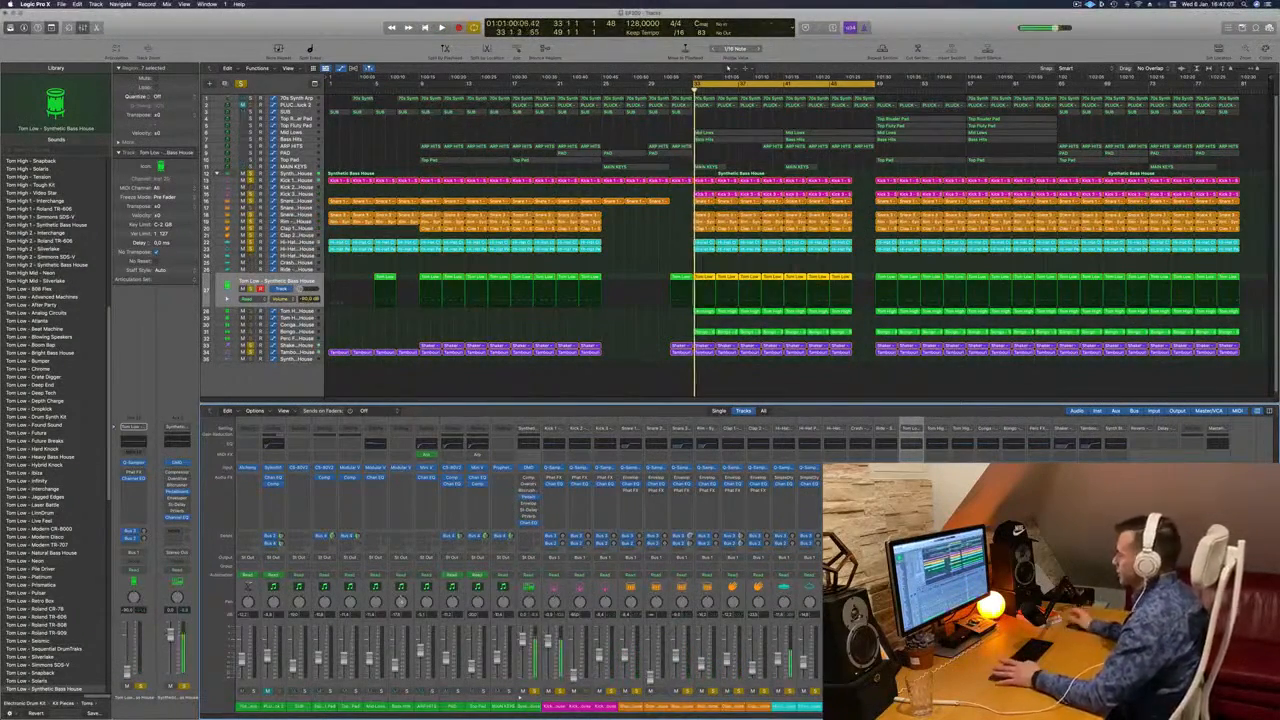
key(space)
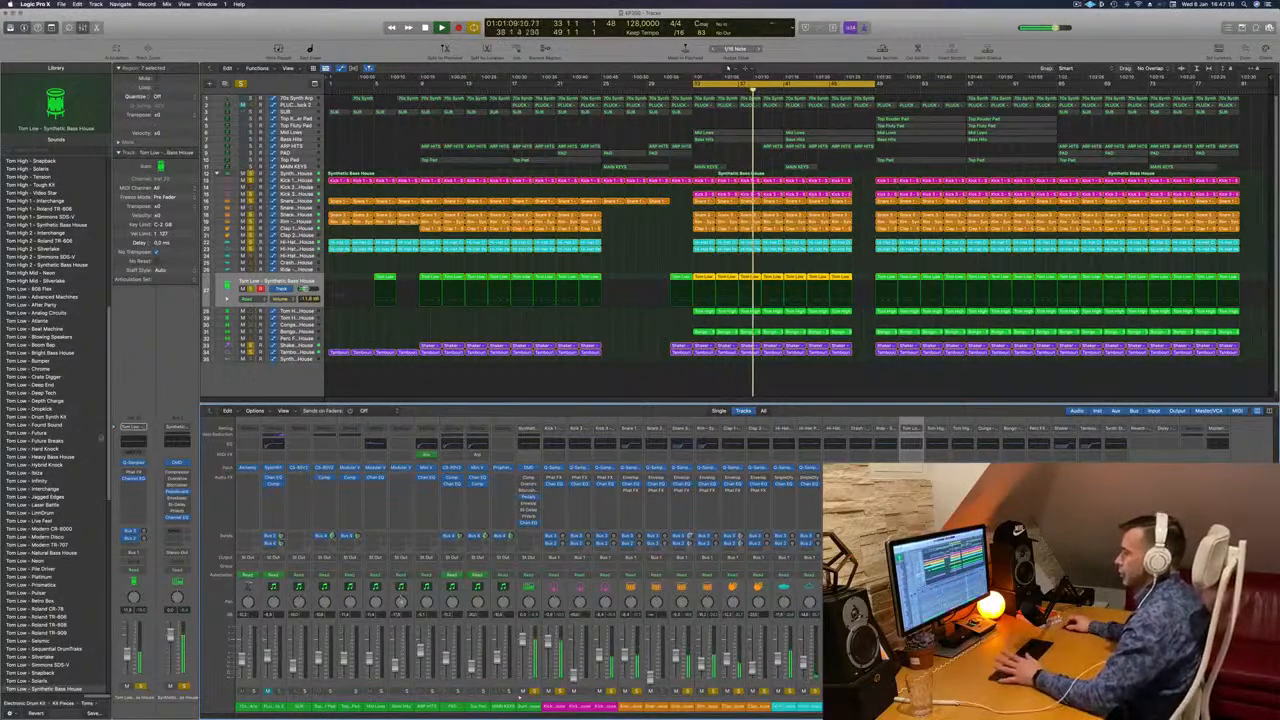
Turn on the analyzer in the drum stack's Channel EQ and examine the combined drum spectrum during playback.
click(179, 518)
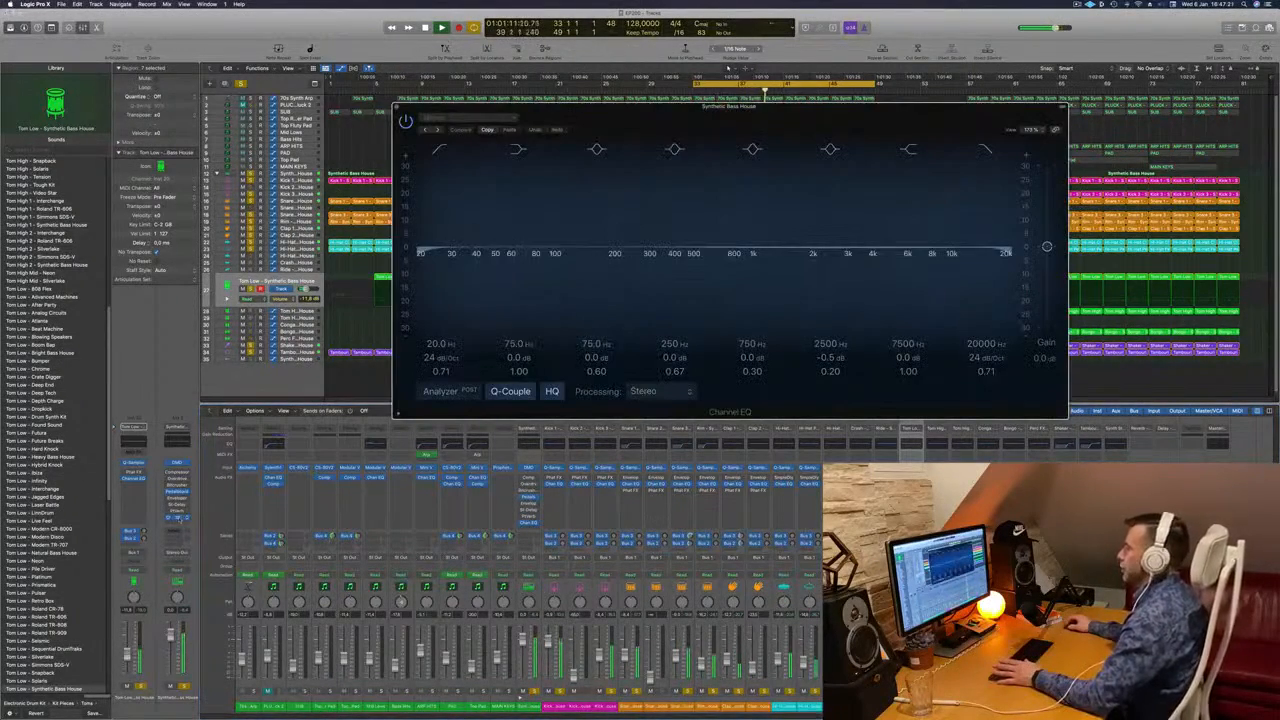
click(445, 391)
drag(741, 133, 563, 82)
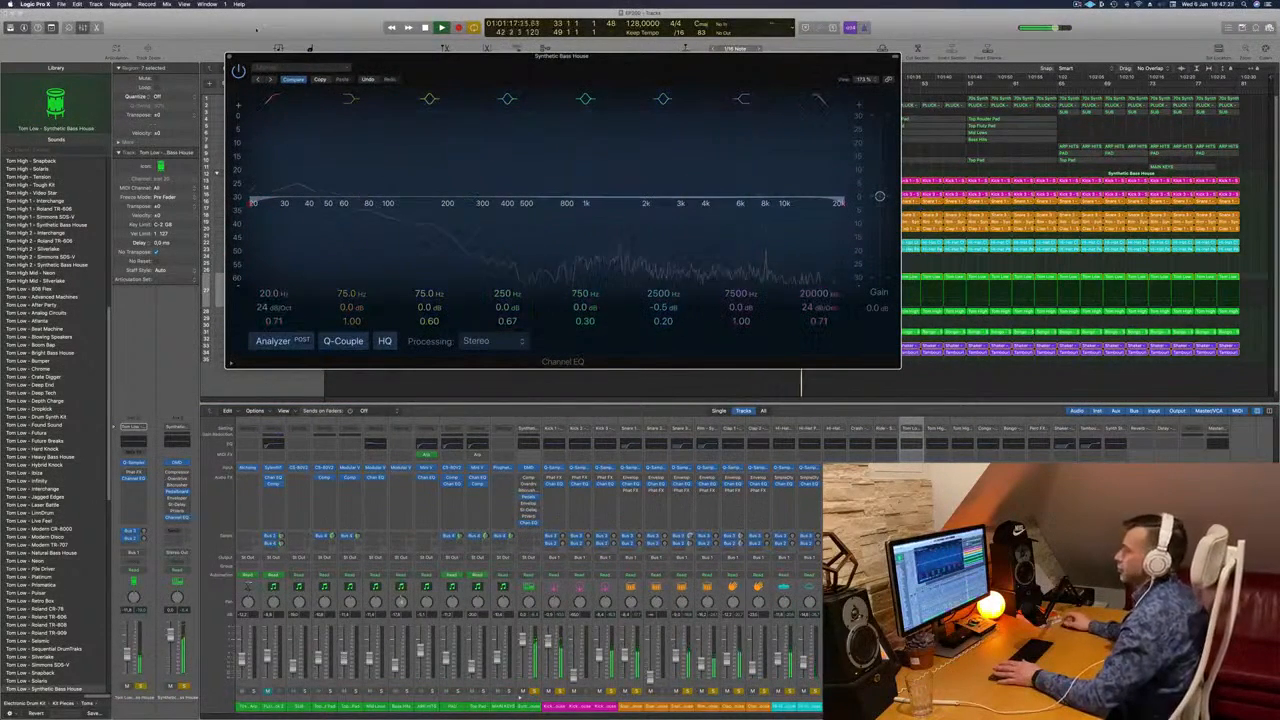
click(229, 58)
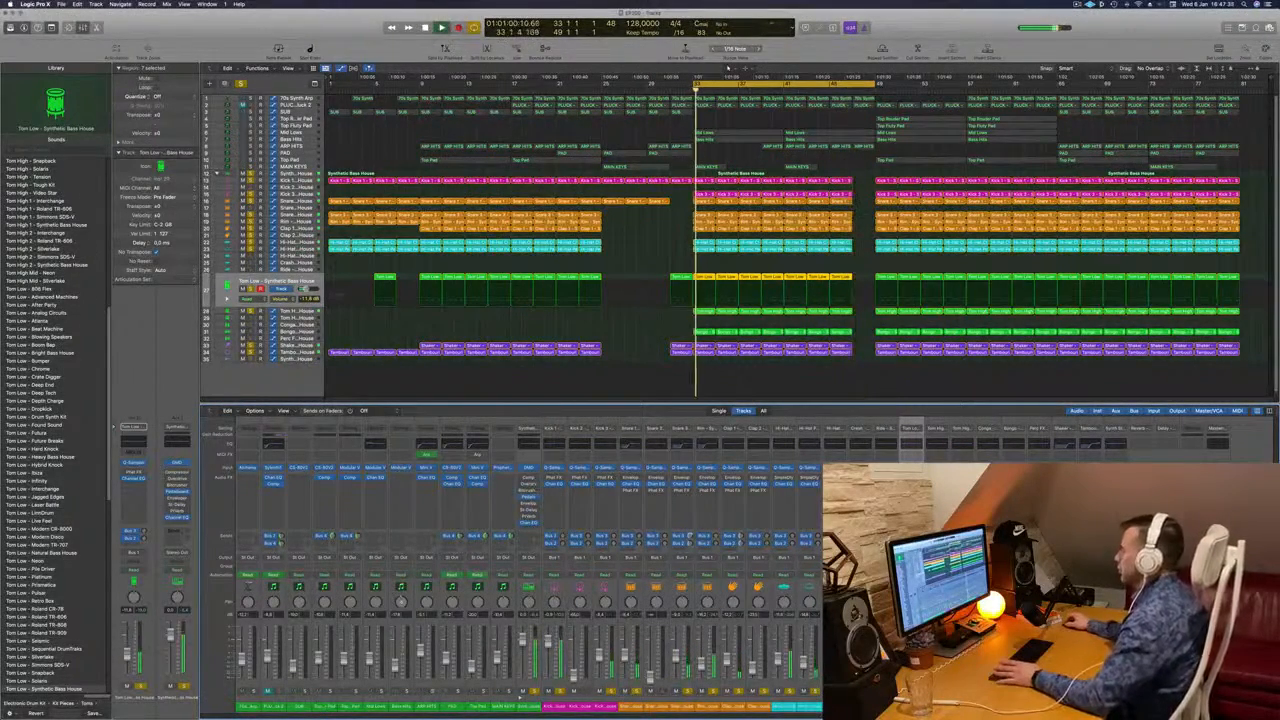
Shorten the cycle range to run from bar 33 to bar 41 and restart playback.
drag(874, 84, 787, 90)
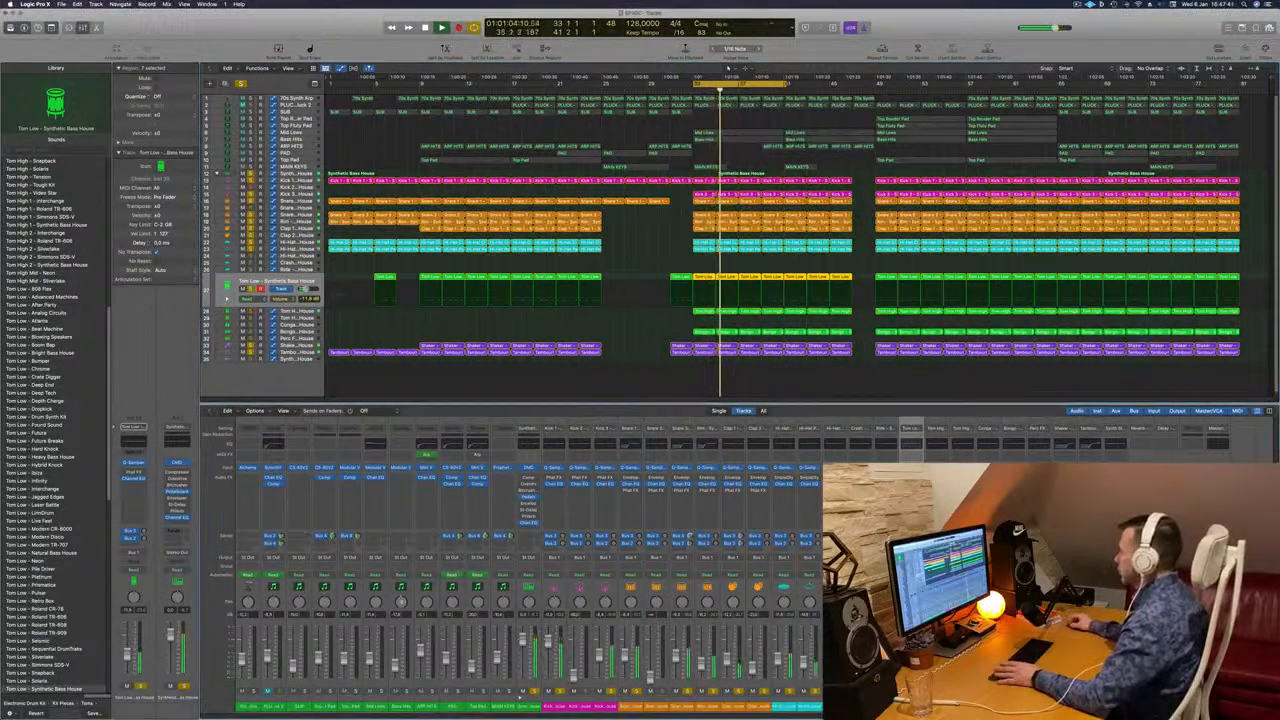
key(space)
key(space)
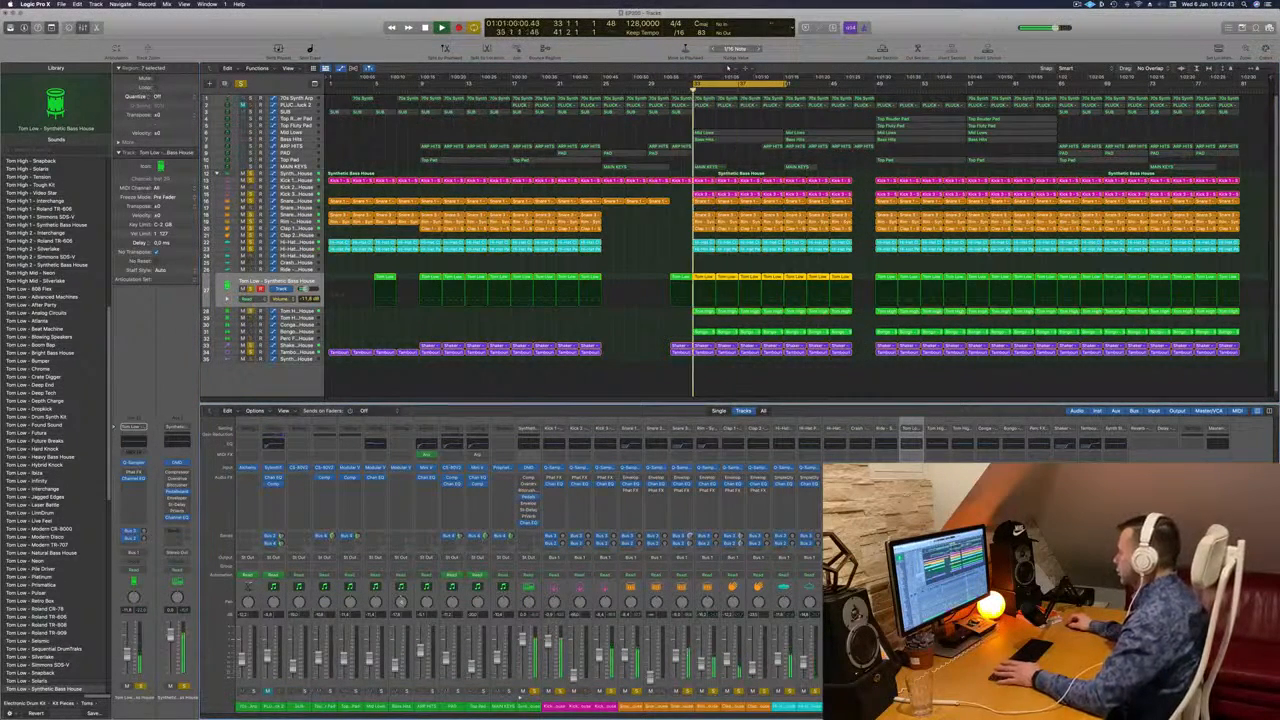
Solo the Tom High 2 track and replay the section with its level at about -18 dB.
key(Down)
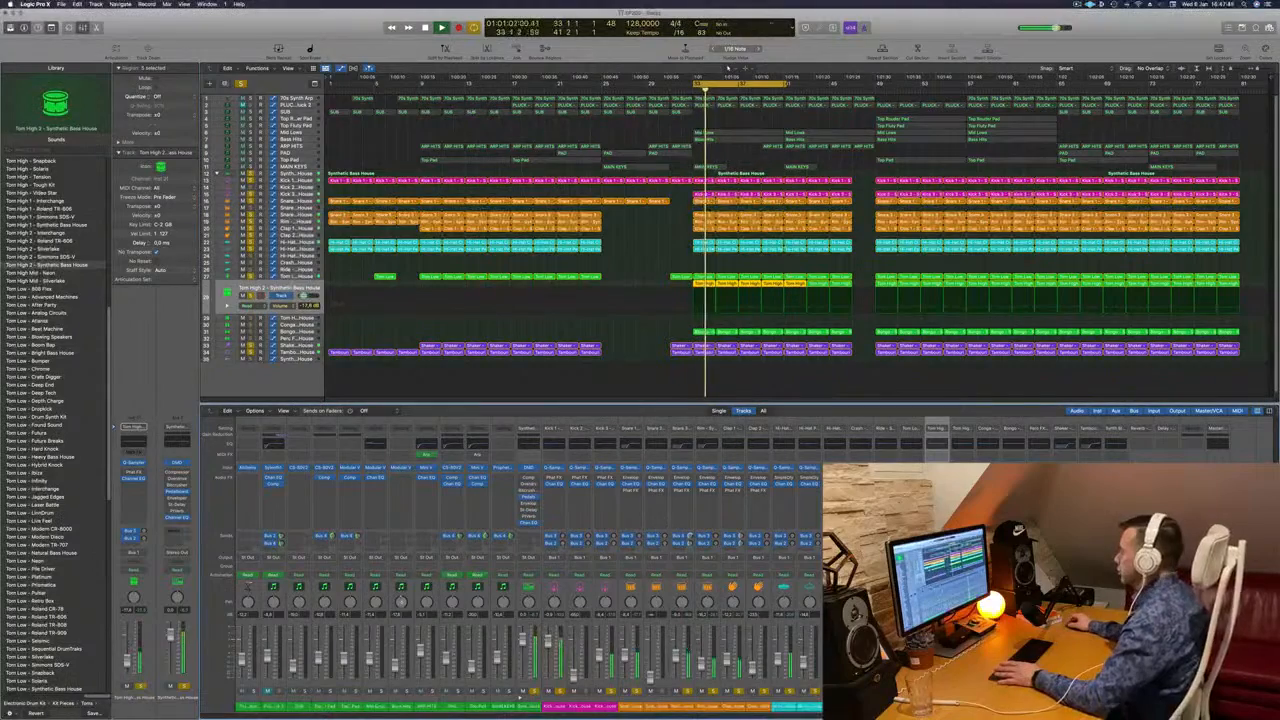
key(space)
key(space)
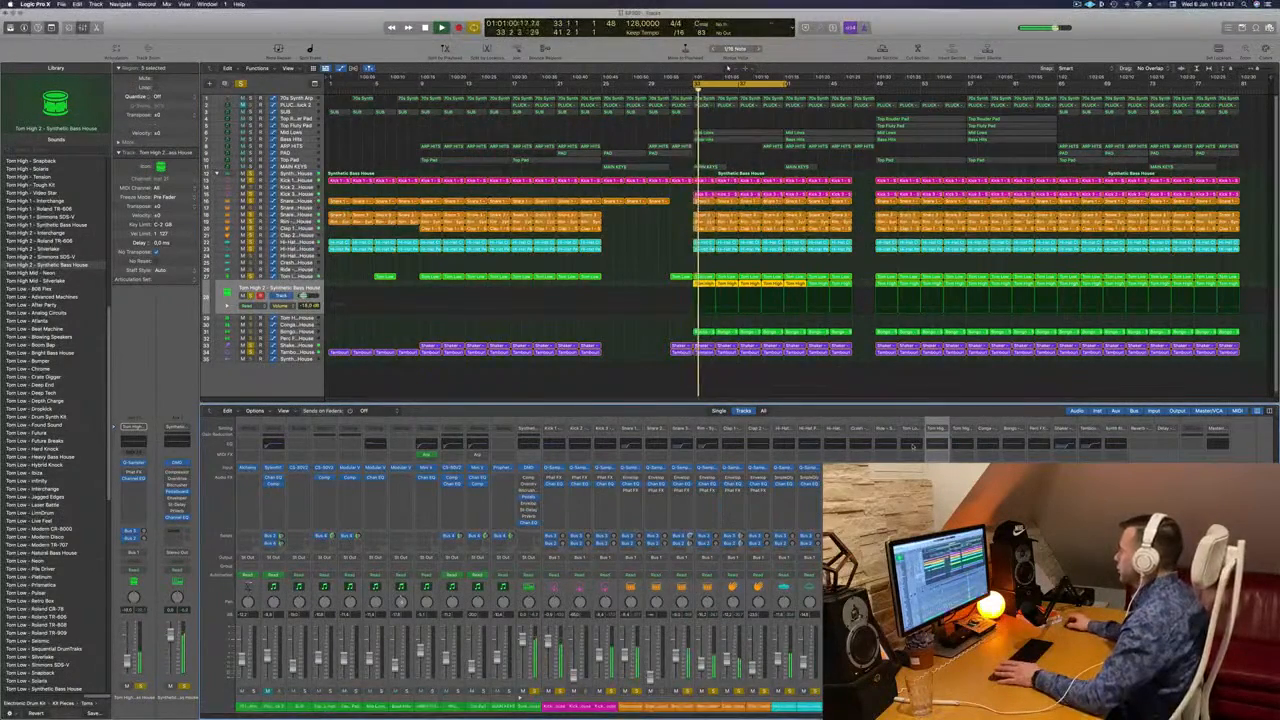
click(912, 447)
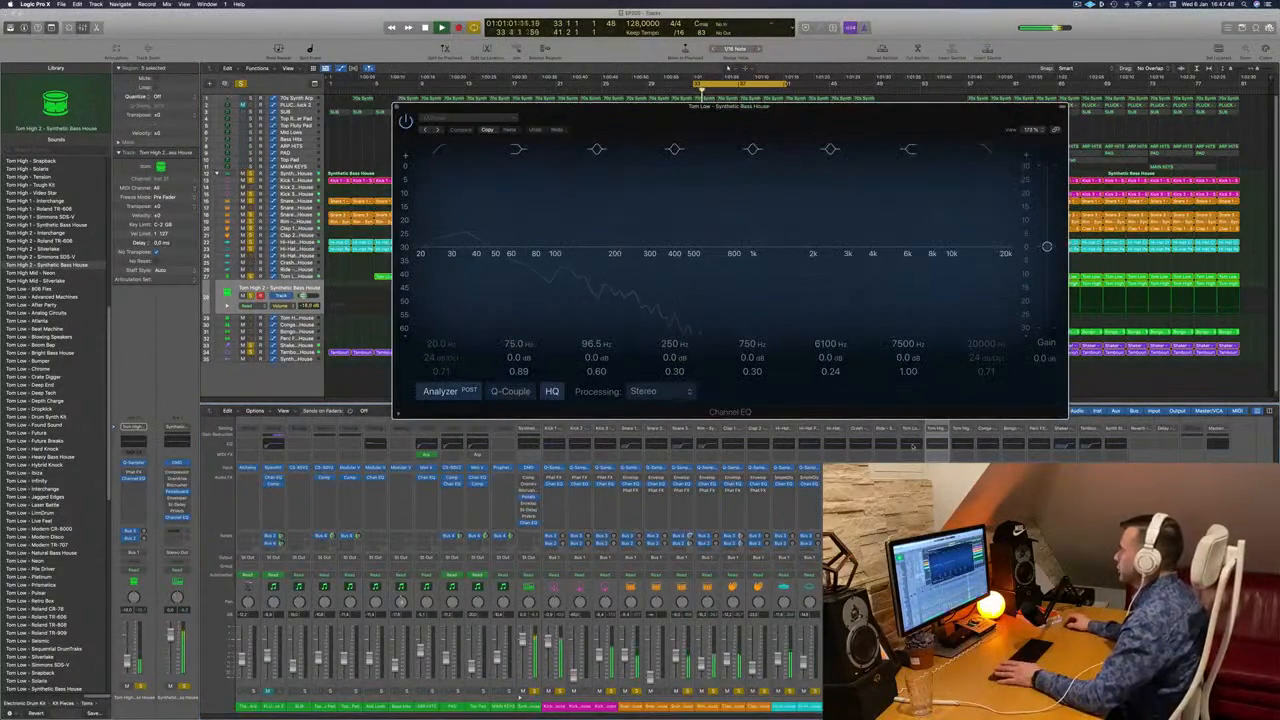
click(962, 447)
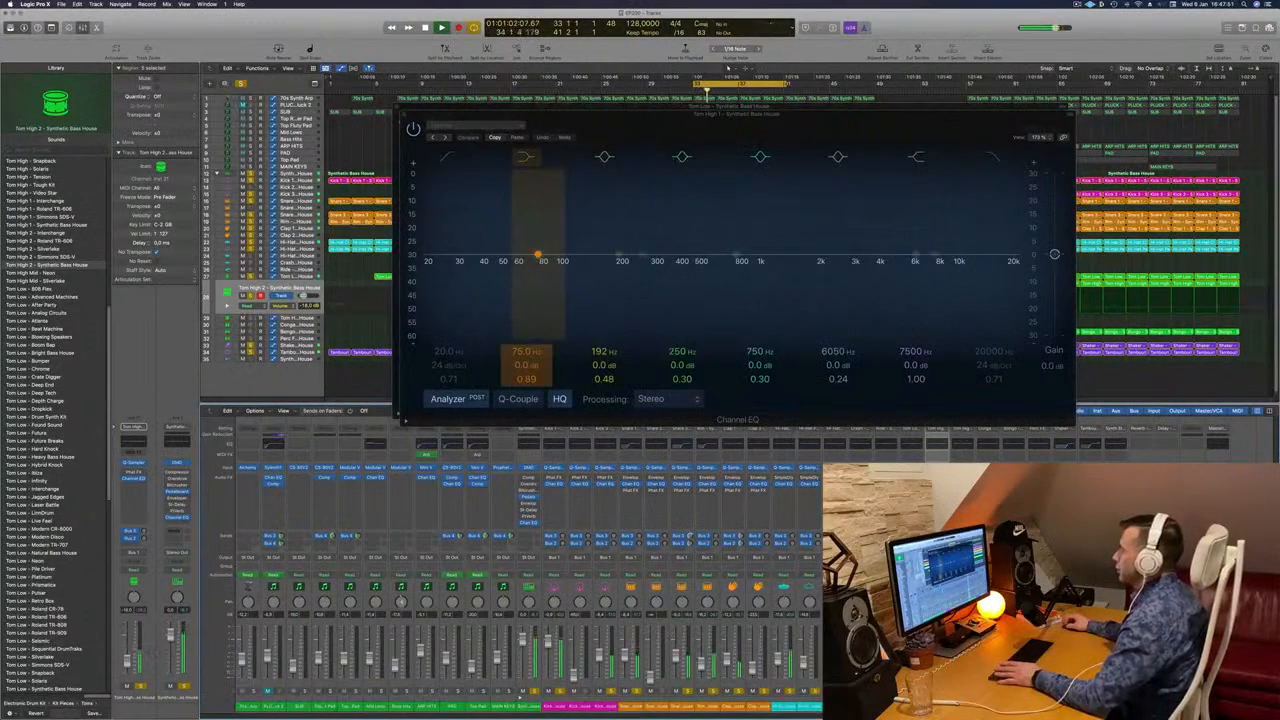
click(446, 401)
click(446, 401)
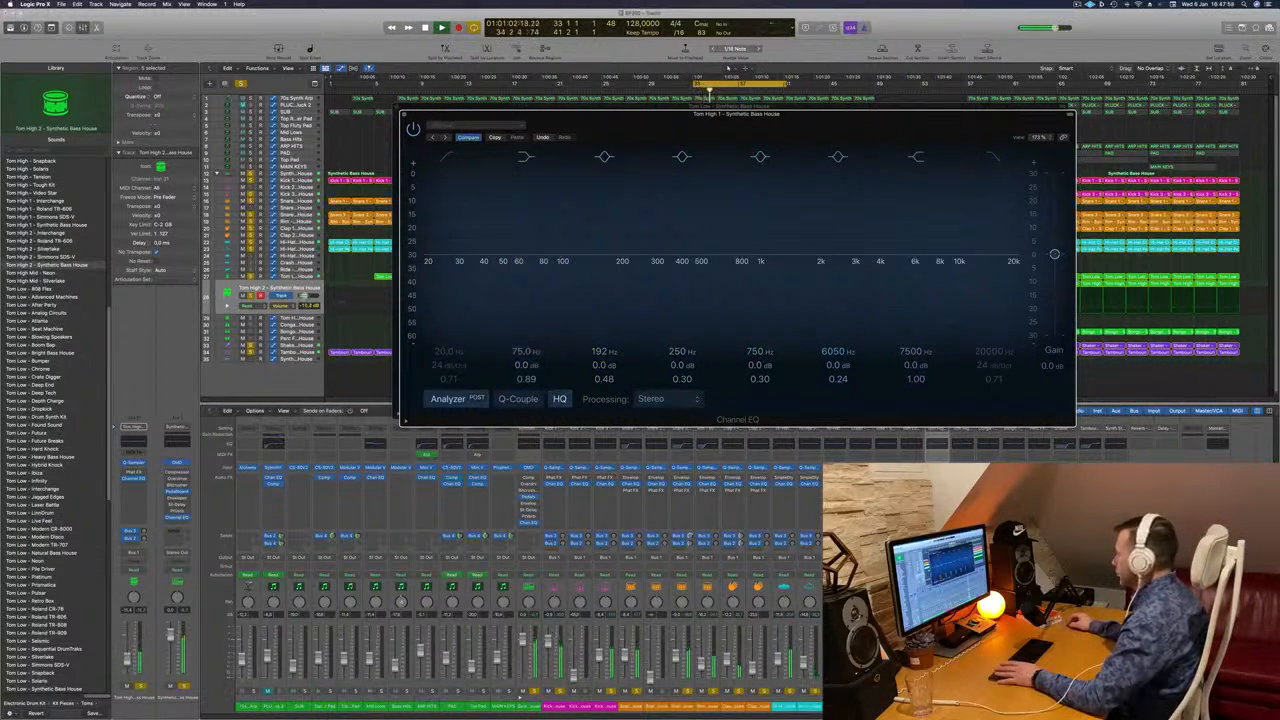
Enable a low cut at 106 Hz in Tom High 2's Channel EQ and replay the section.
click(947, 435)
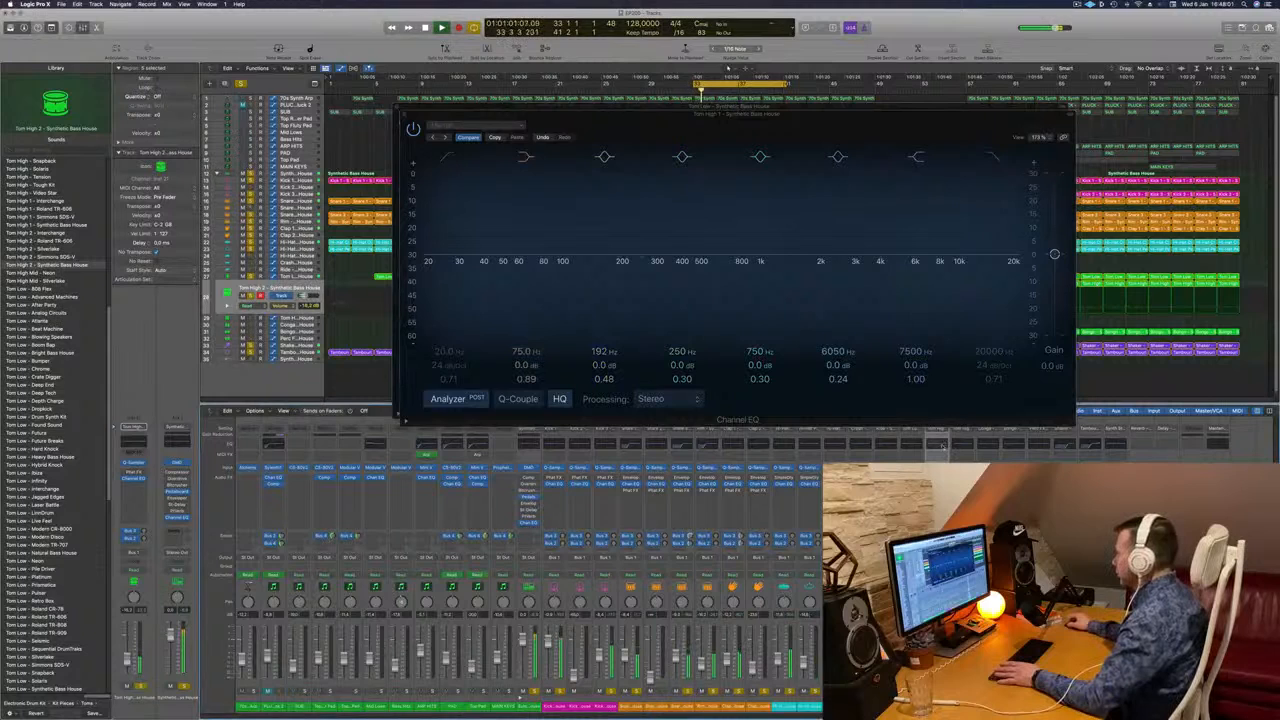
click(942, 445)
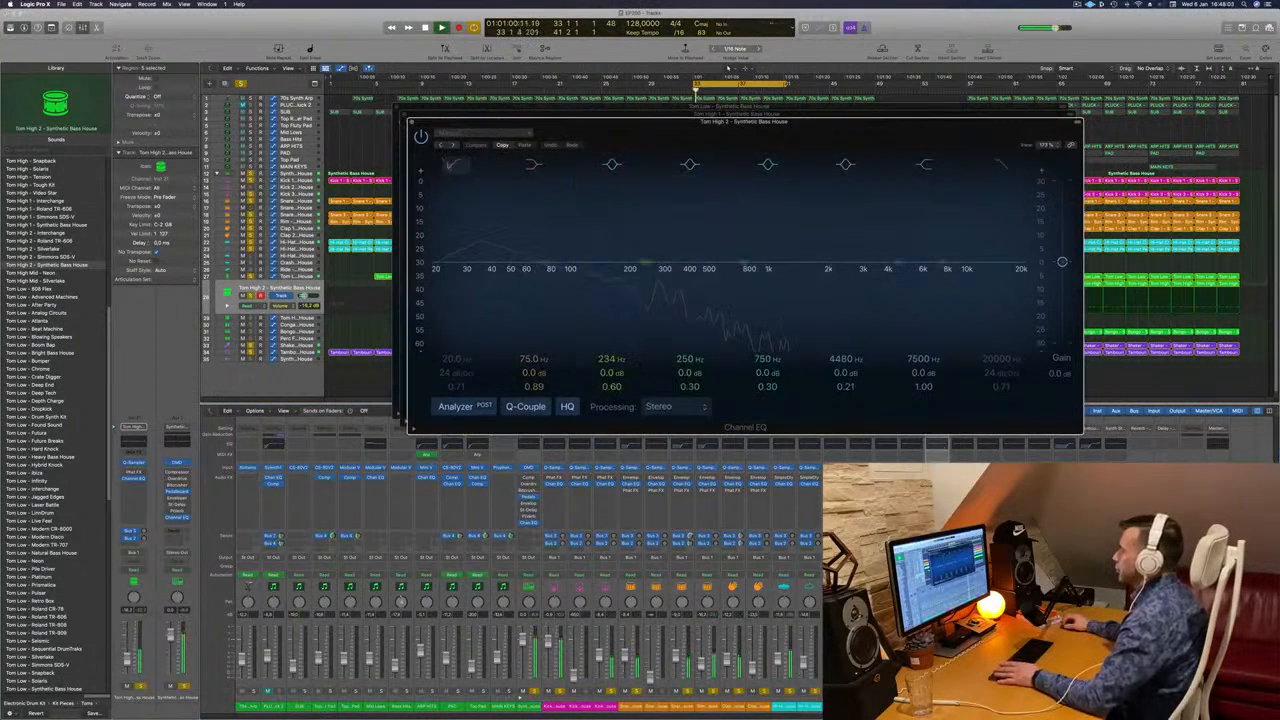
click(456, 167)
drag(449, 192, 590, 190)
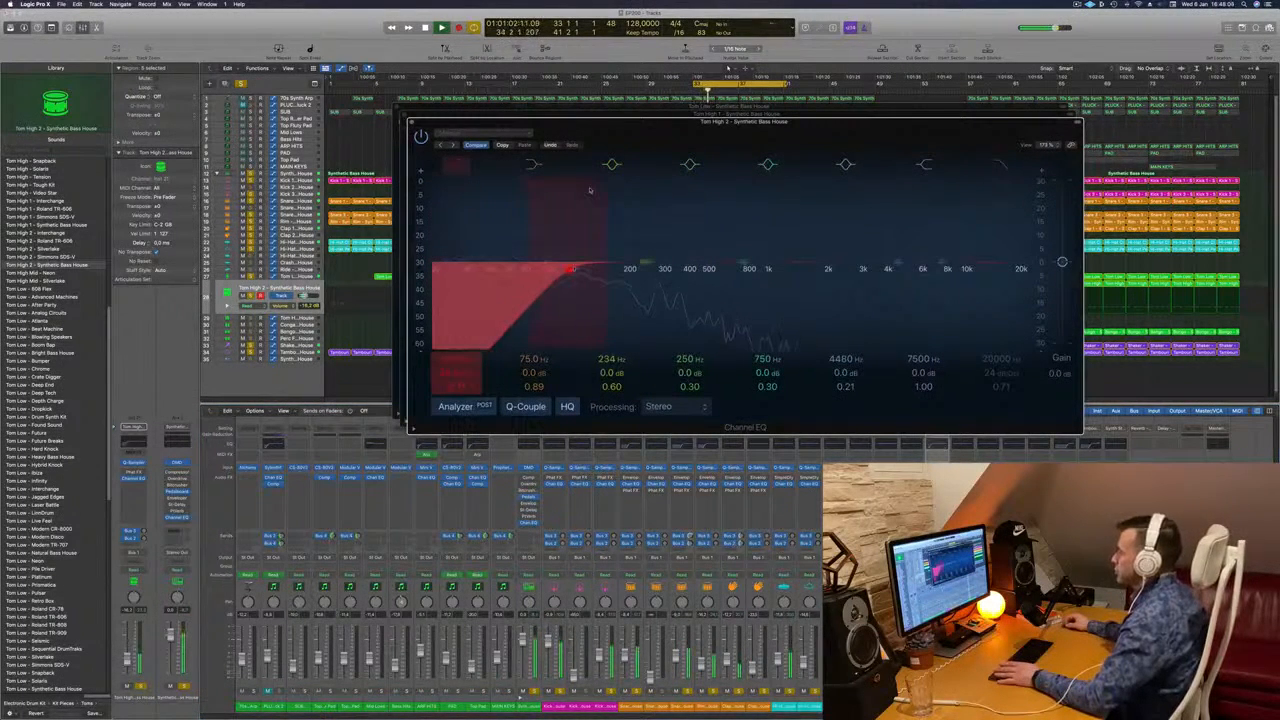
key(space)
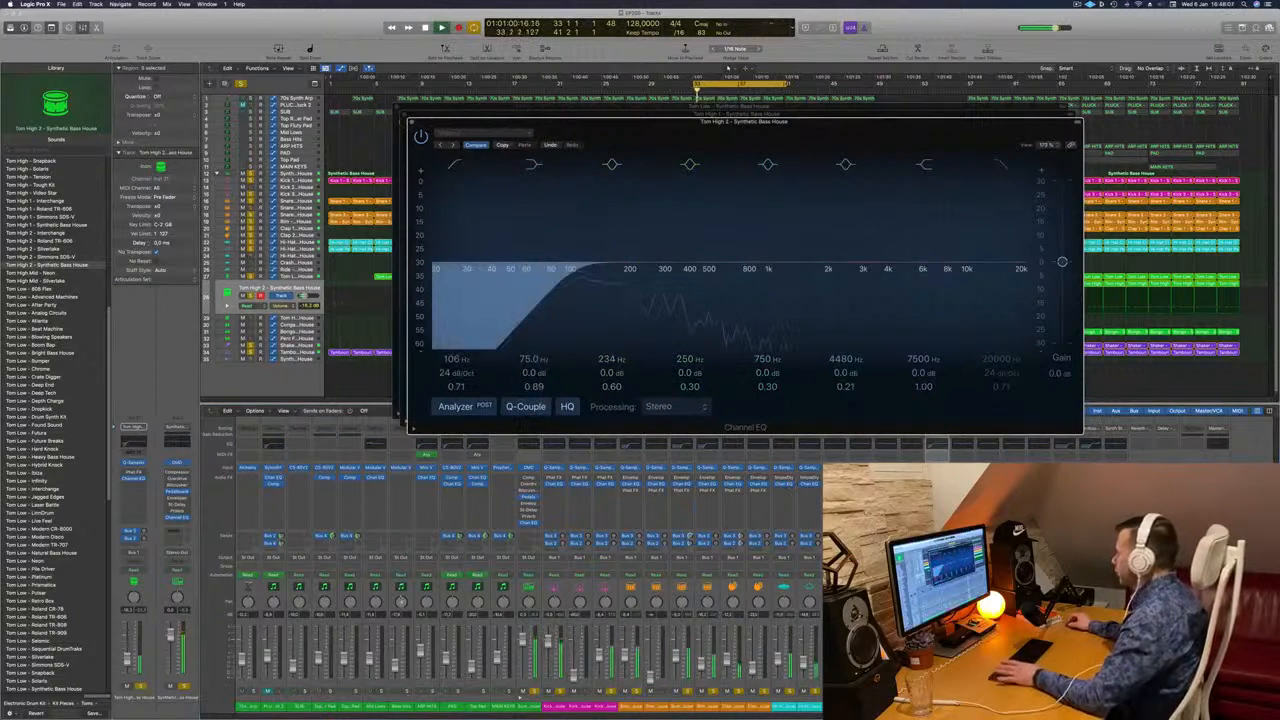
key(space)
Turn up Tom High 2's delay send and raise the track's level to about -13.8 dB.
drag(143, 539, 143, 535)
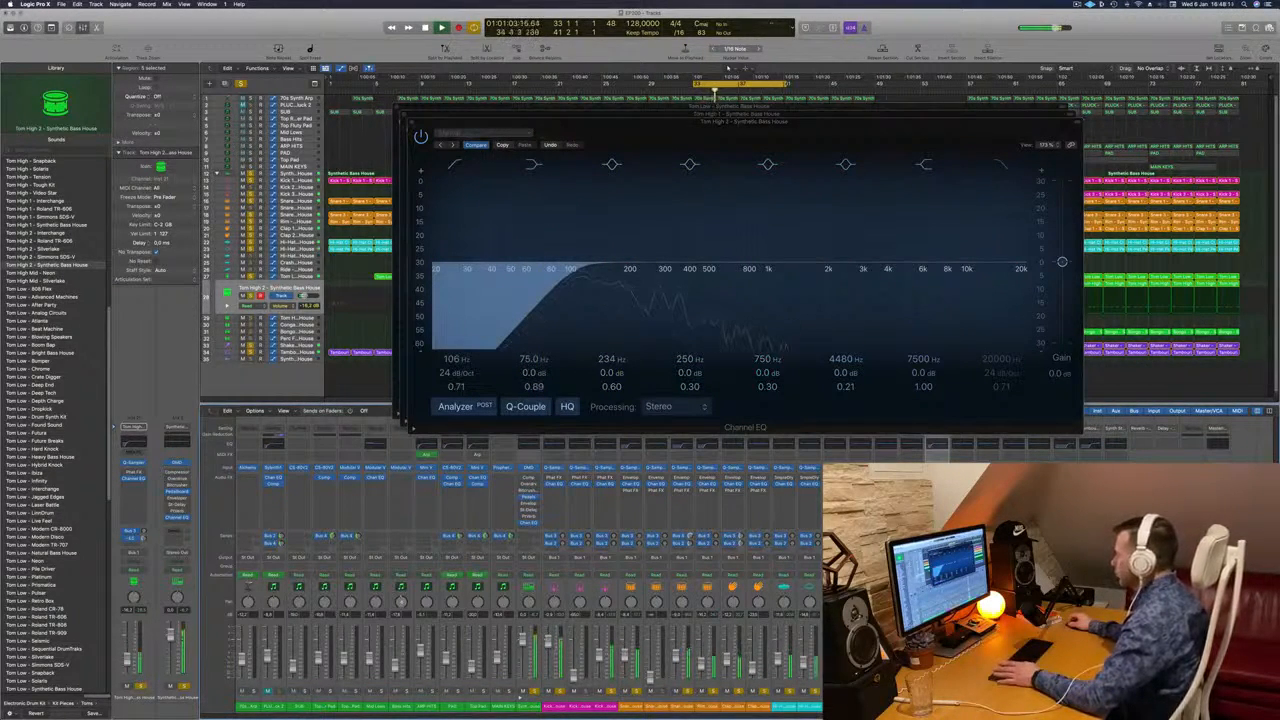
drag(143, 539, 143, 537)
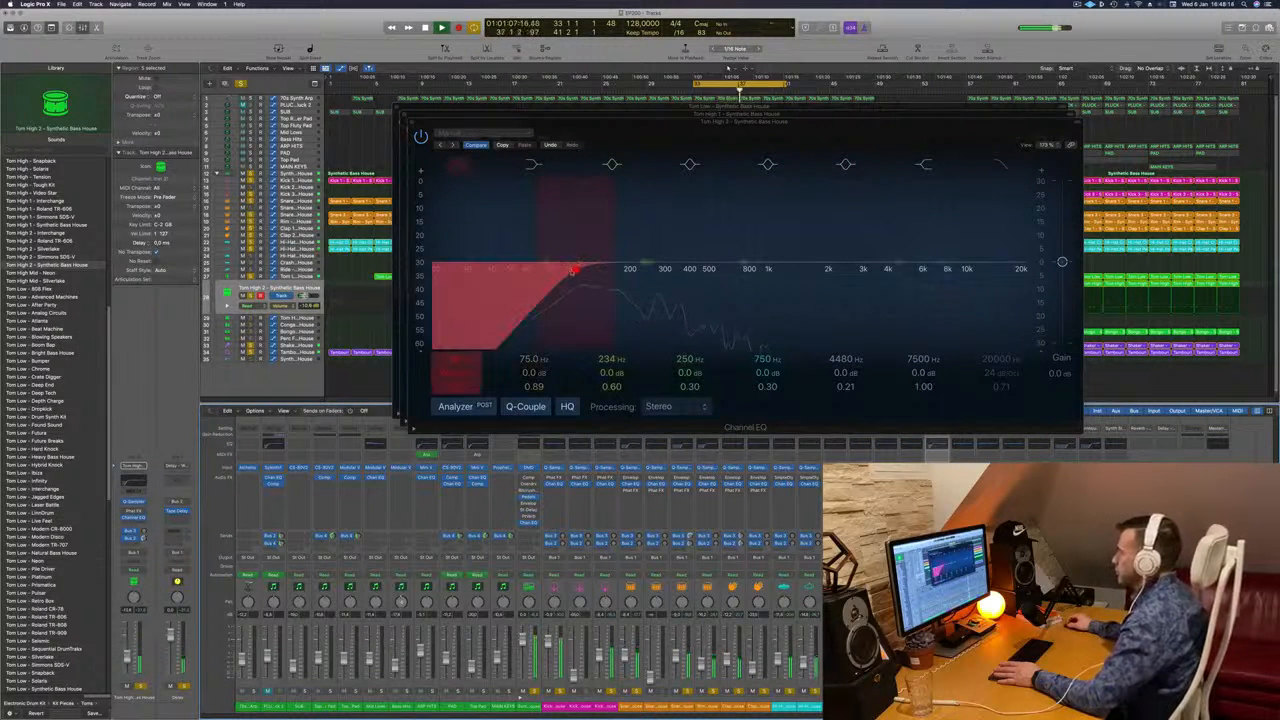
Move Tom High 2's low cut to a slightly higher frequency and close all open EQ windows.
click(606, 273)
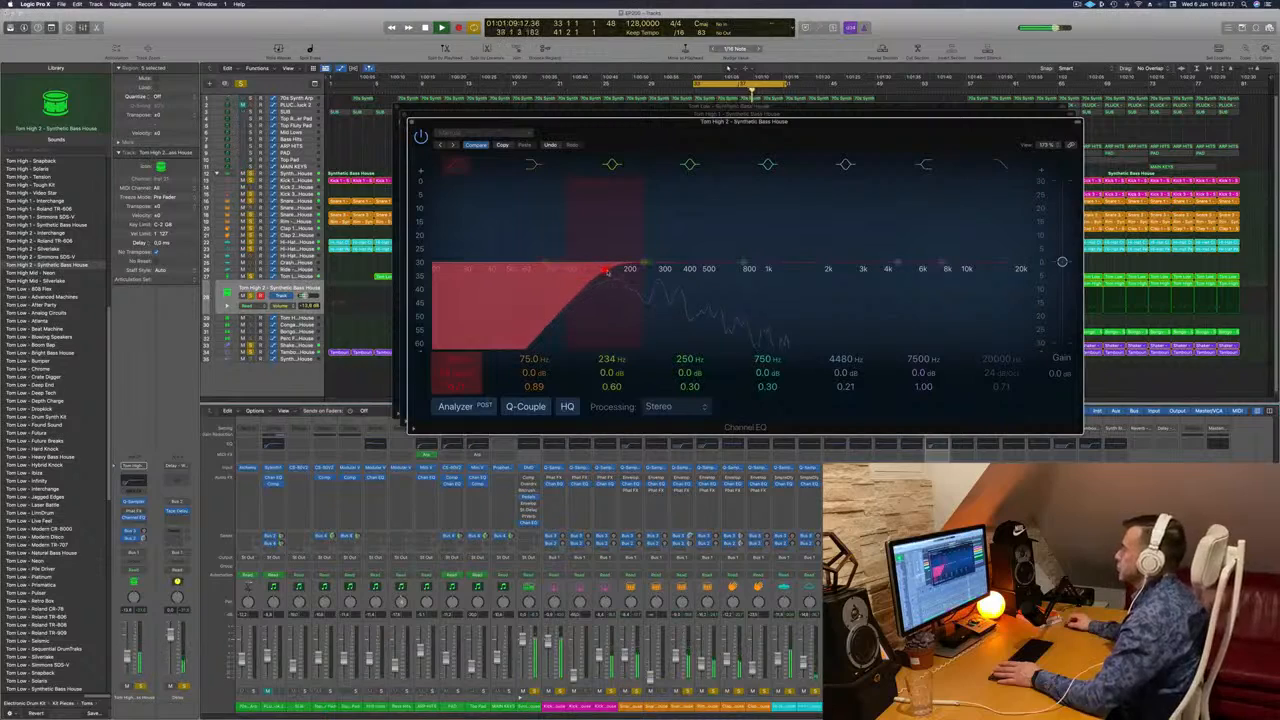
click(606, 273)
click(411, 123)
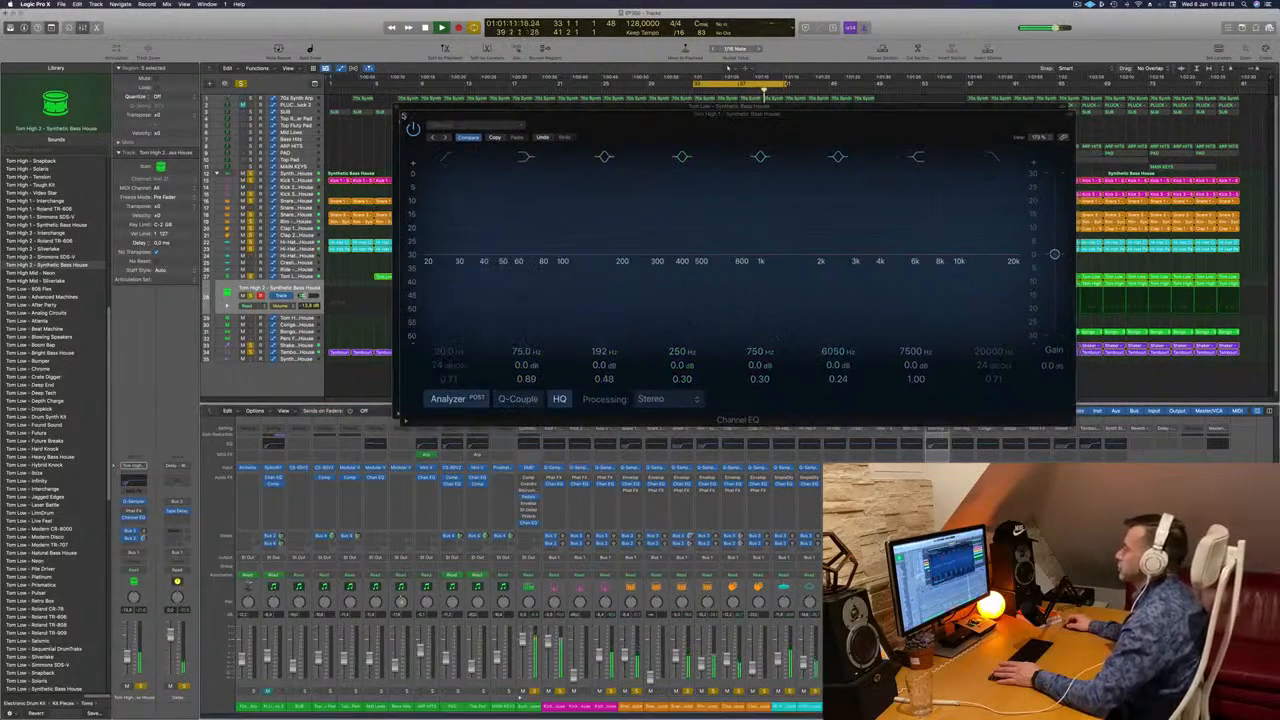
click(404, 115)
key(super+w)
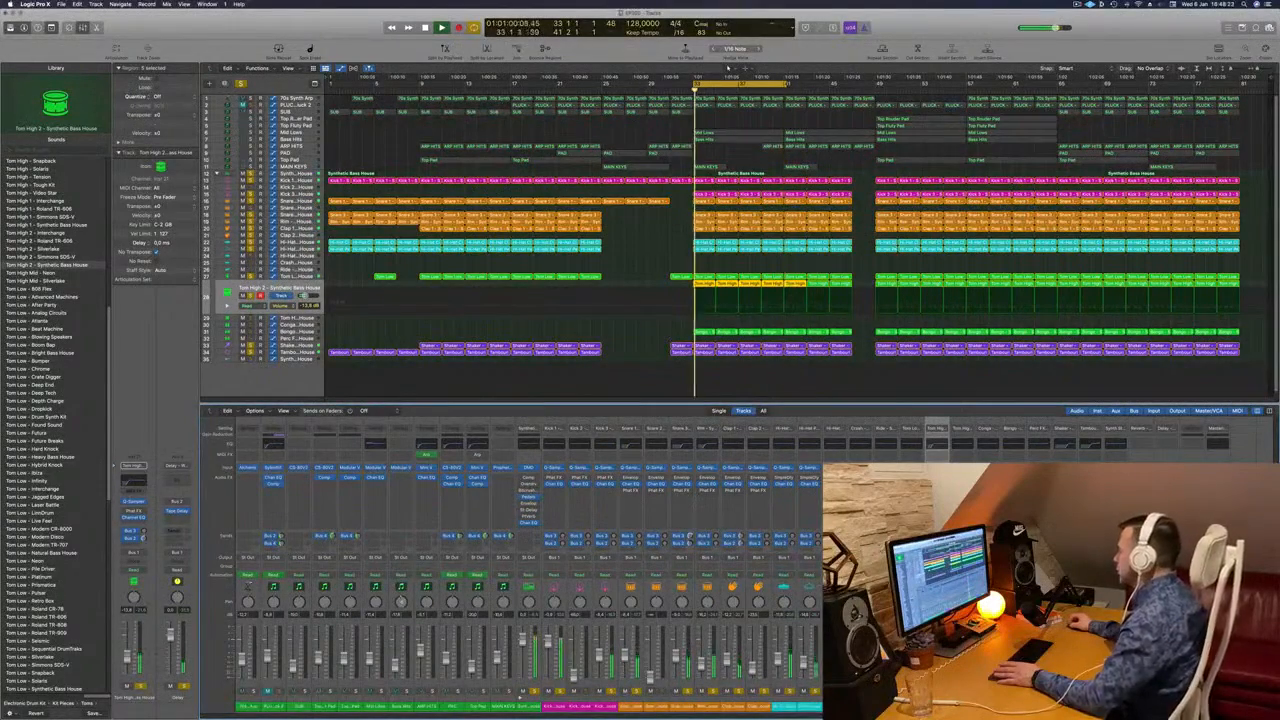
Skip past Tom High 1 and Conga, solo the Bongo track at about -22 dB and replay the section.
key(Down)
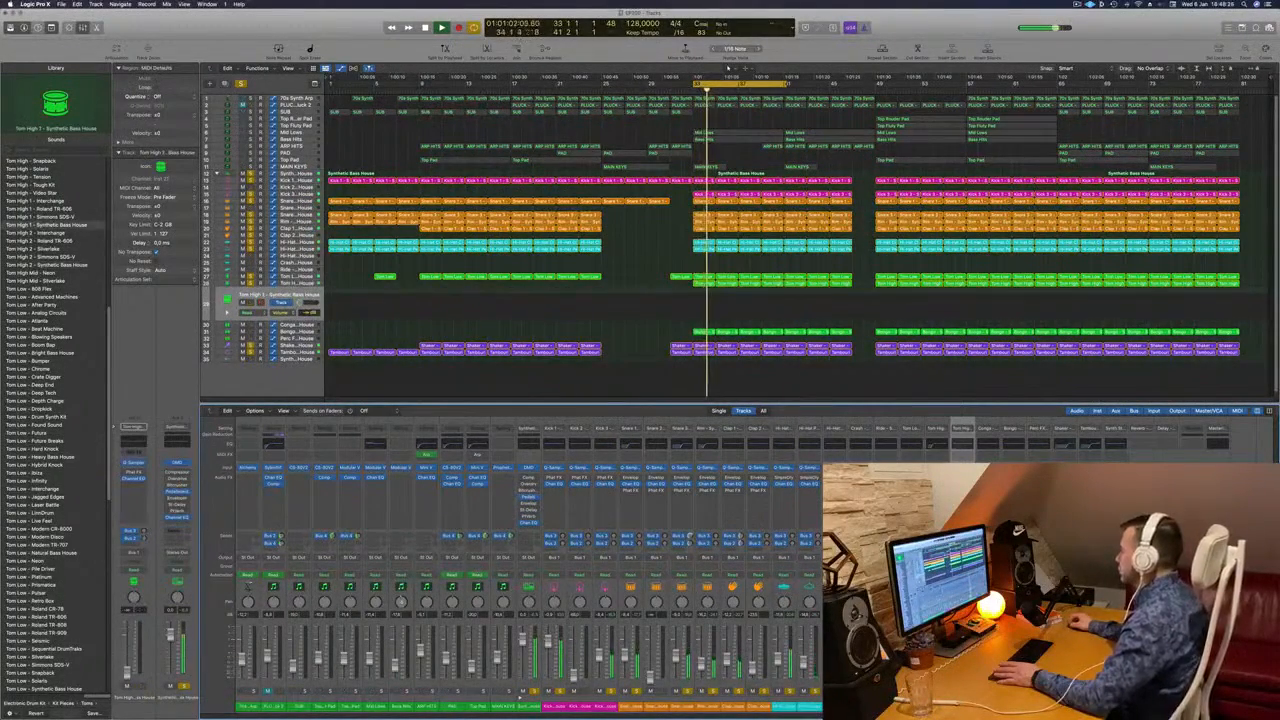
key(Down)
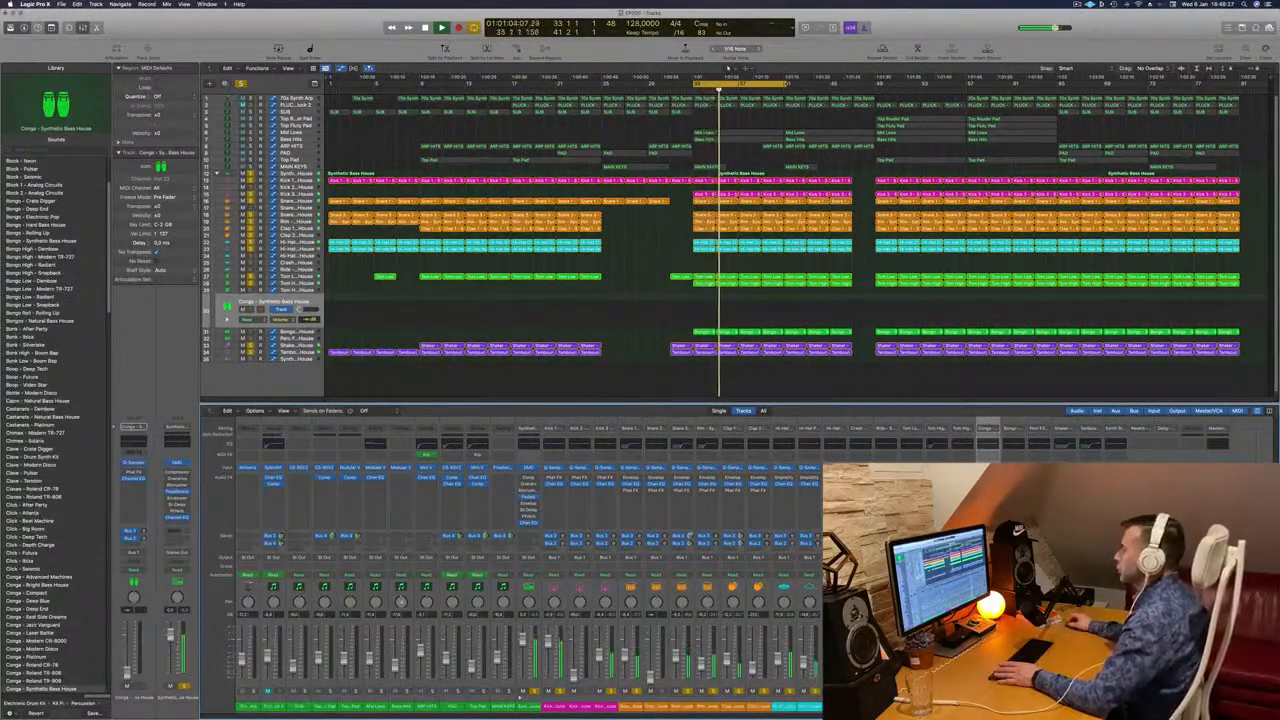
key(Down)
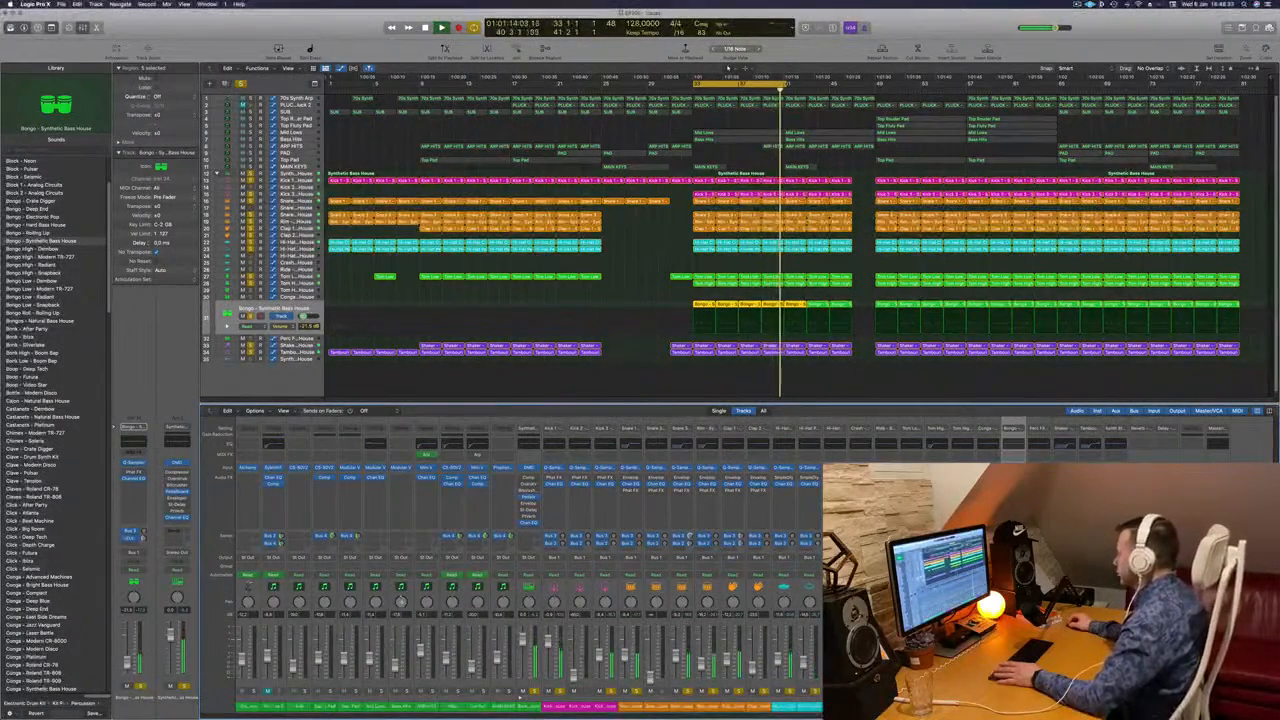
key(space)
key(space)
Enable a low cut just above 200 Hz in the Bongo's Channel EQ, close the EQ and replay the section.
click(1016, 446)
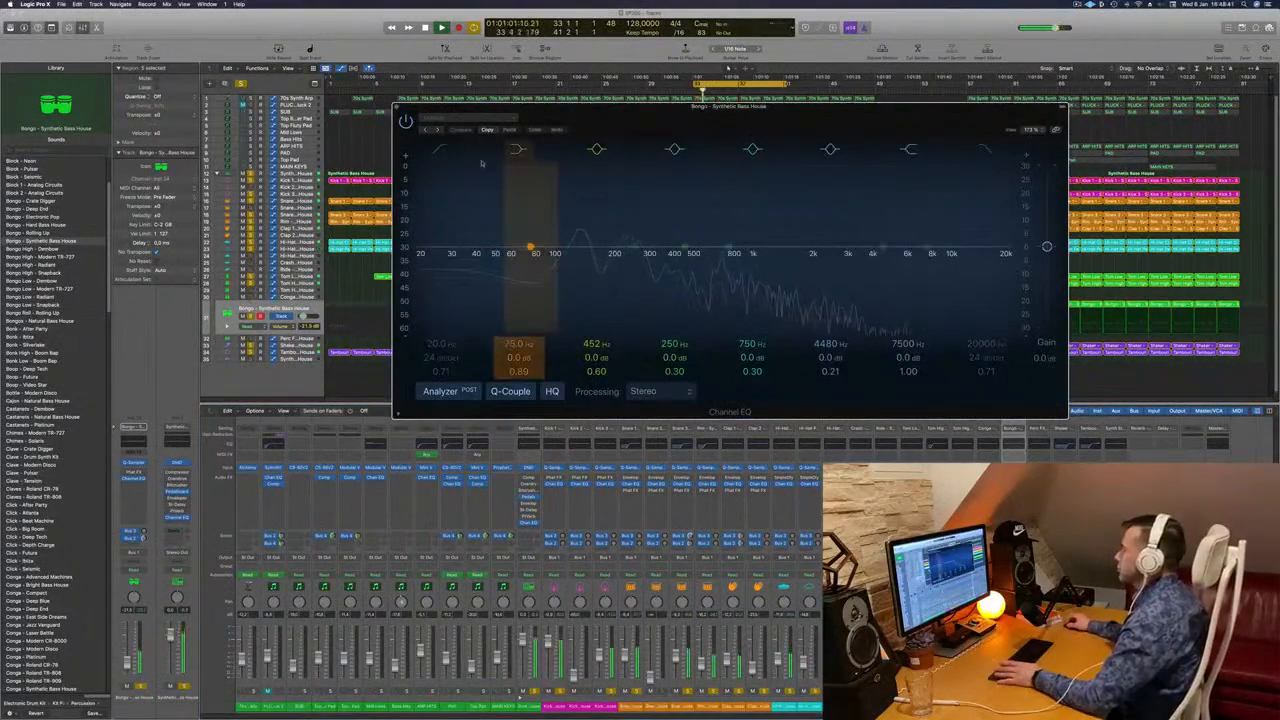
drag(432, 175, 644, 176)
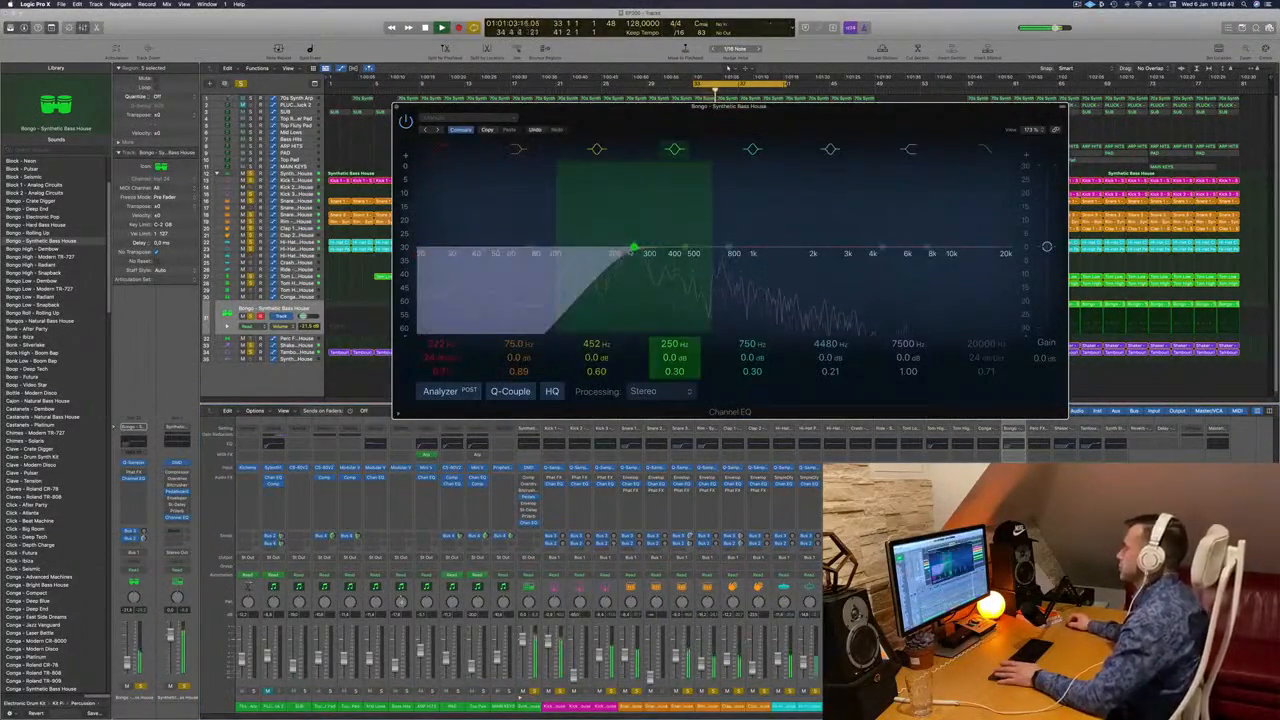
drag(592, 229, 583, 229)
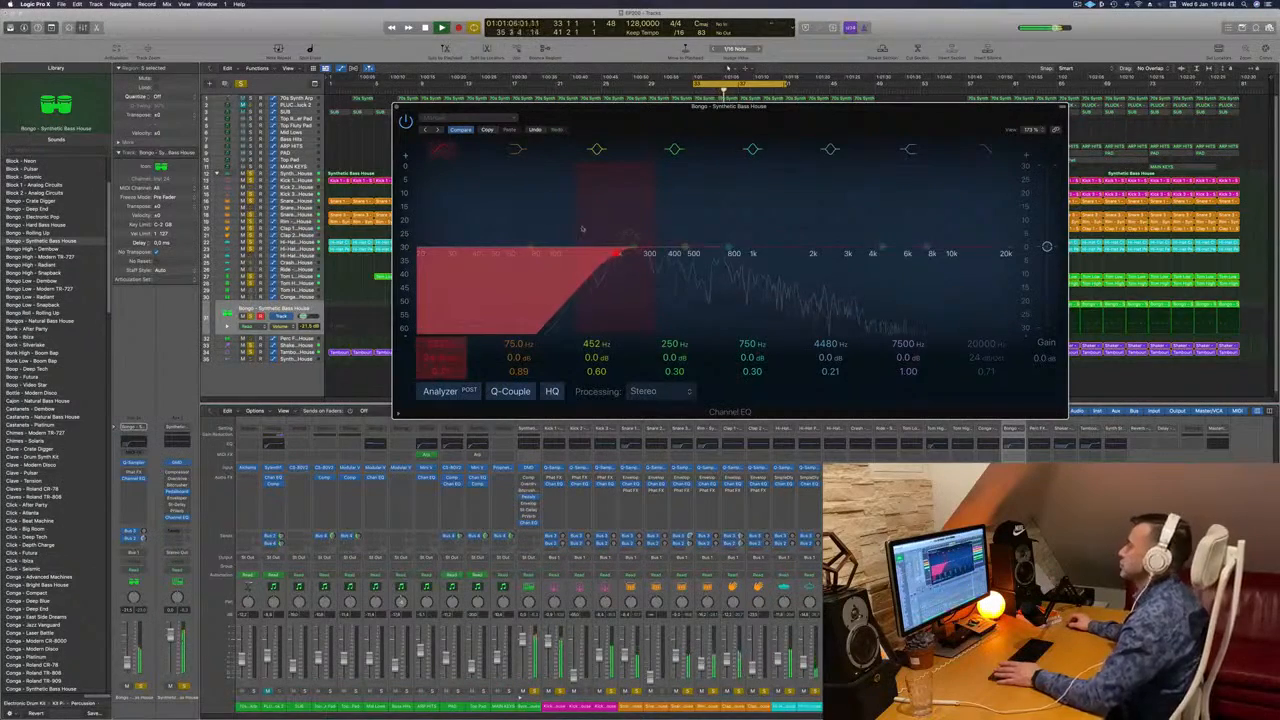
click(397, 107)
key(space)
key(space)
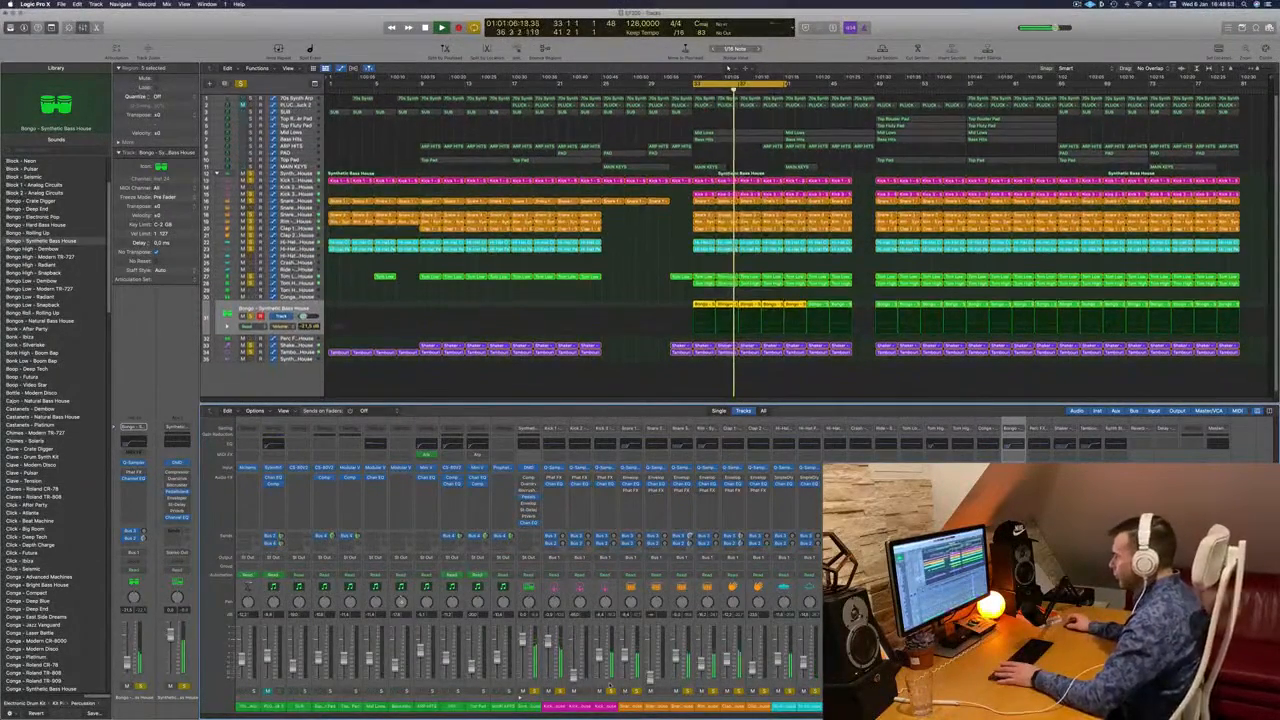
Pull the faders of all melodic instrument channels fully down together and turn off Solo for the drums.
drag(505, 709, 247, 707)
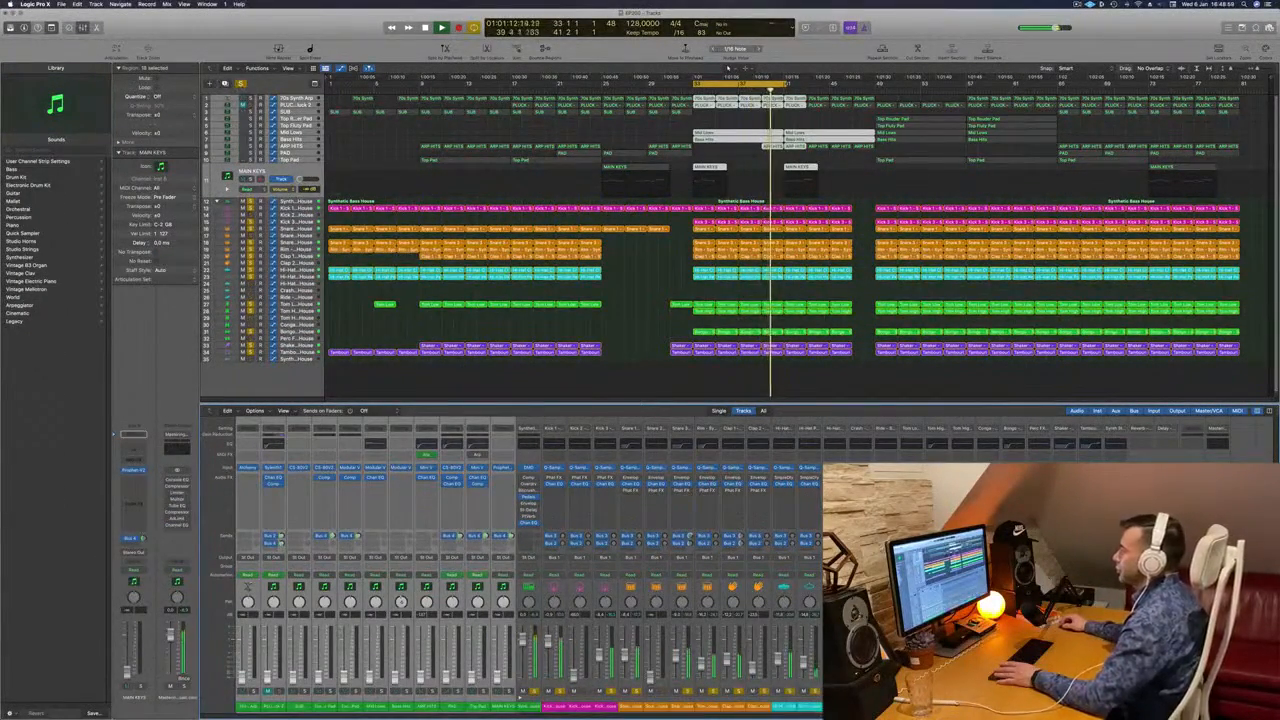
click(240, 84)
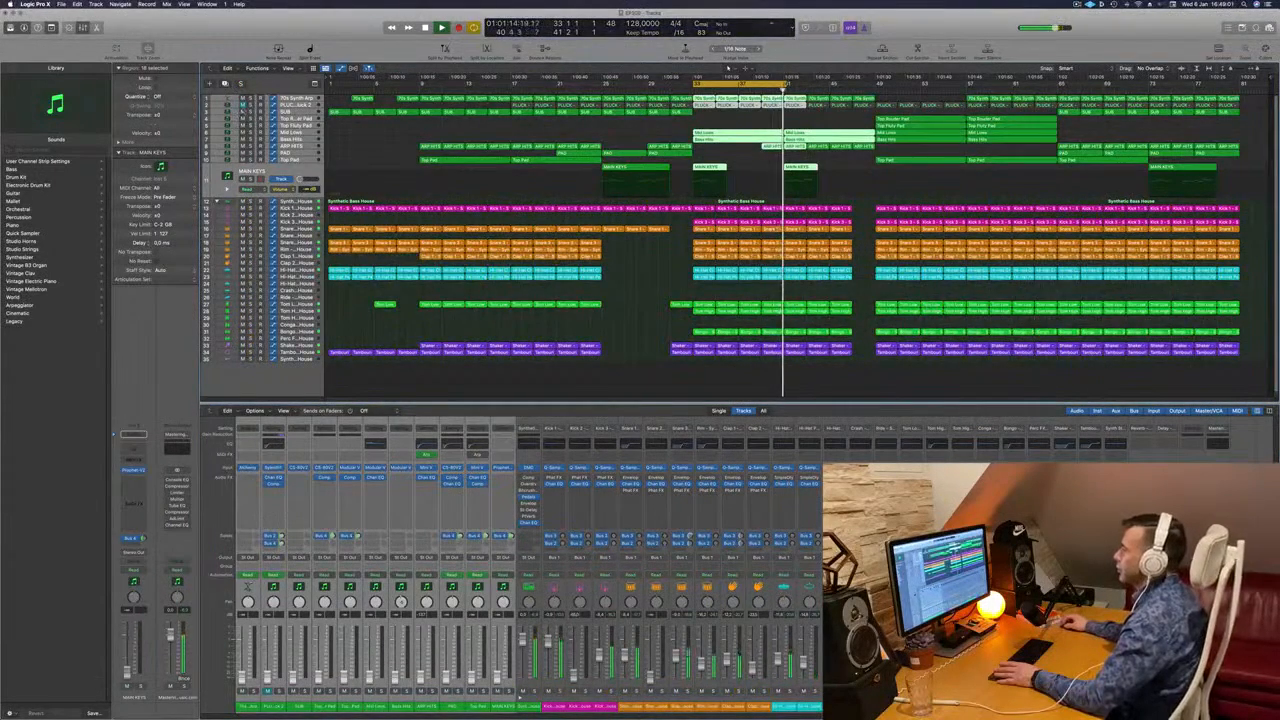
click(366, 152)
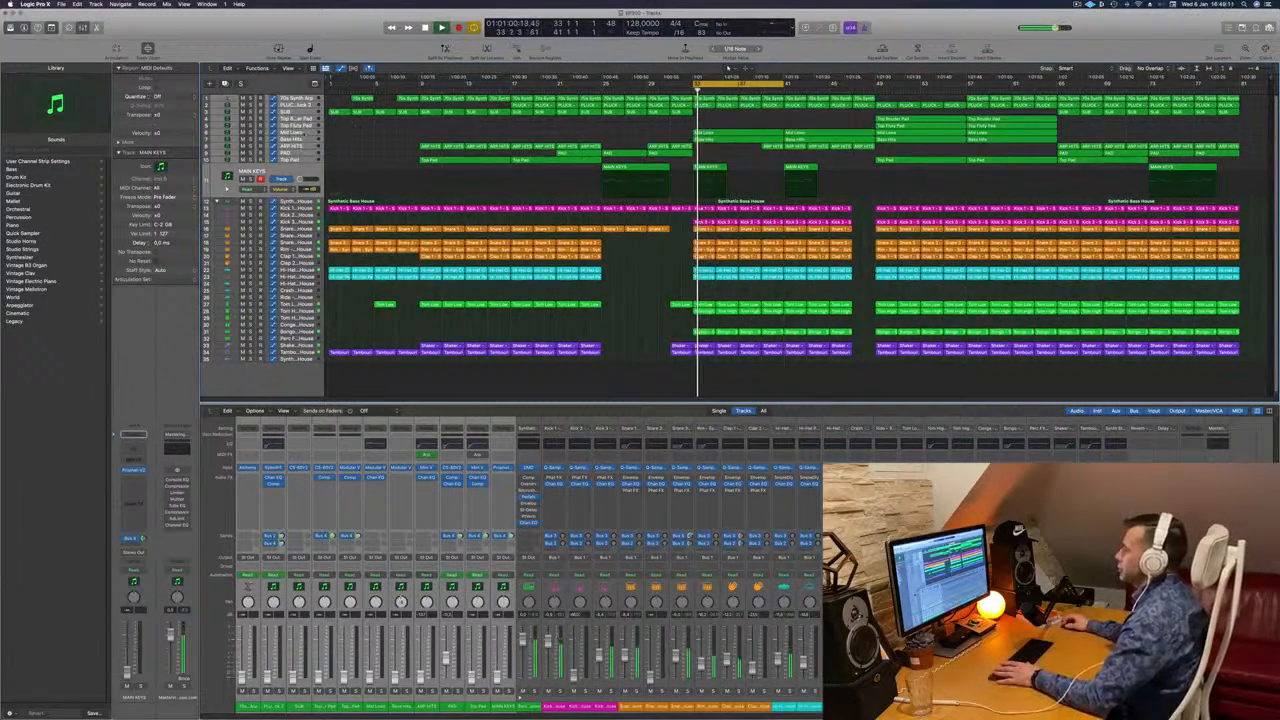
Bring the Mid Lows track up to about -16 dB and open its Modular V instrument, moved clear of the mixer.
click(367, 133)
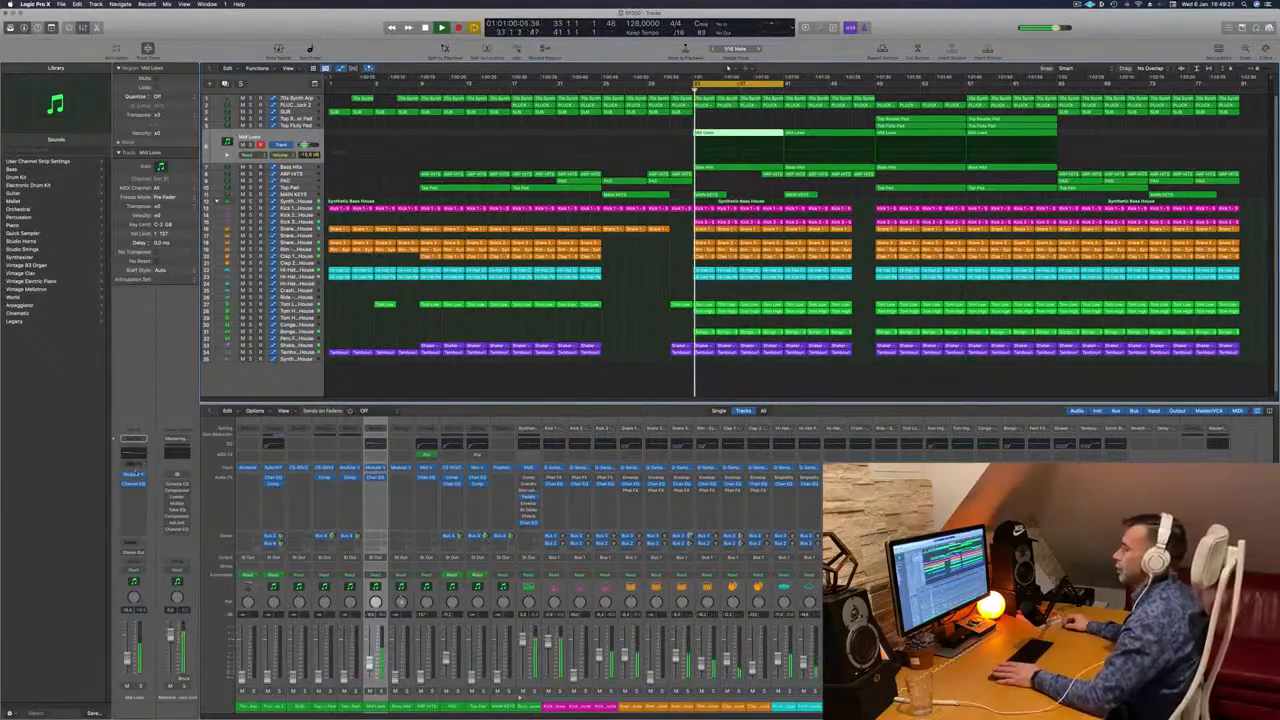
click(133, 474)
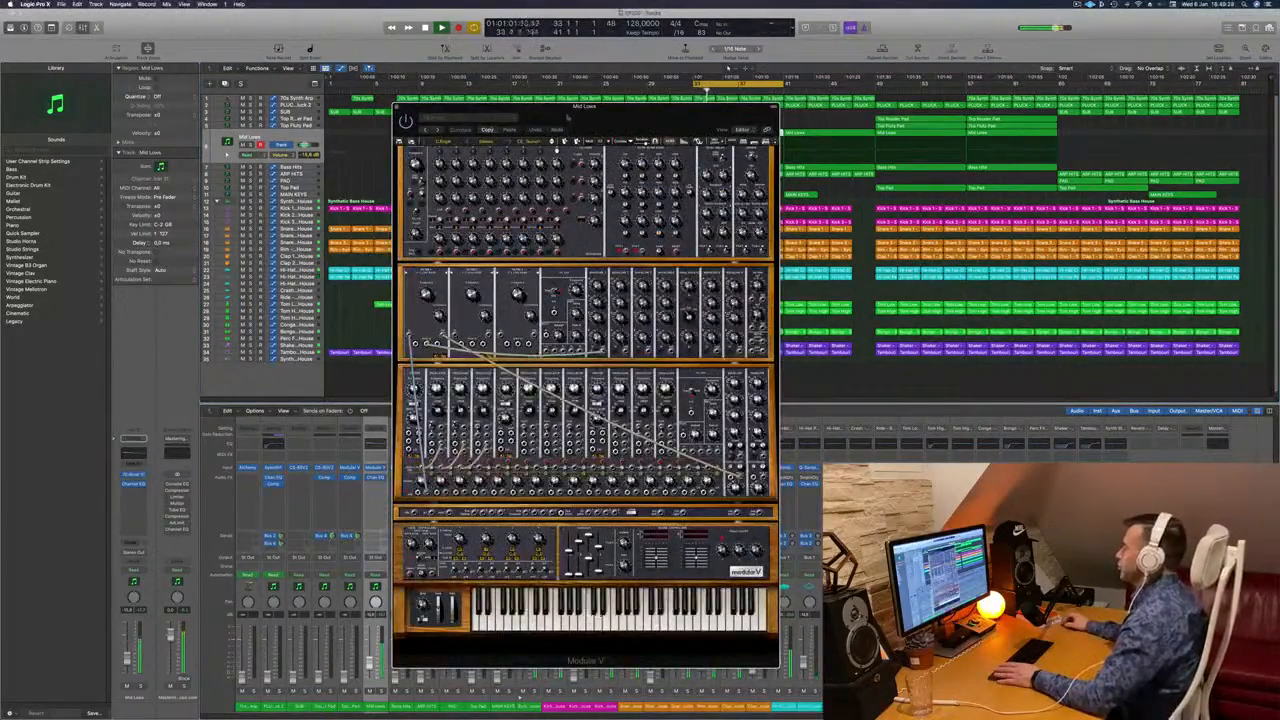
drag(585, 105, 750, 88)
Insert a stereo Chorus effect after the Channel EQ on the Mid Lows track.
click(134, 491)
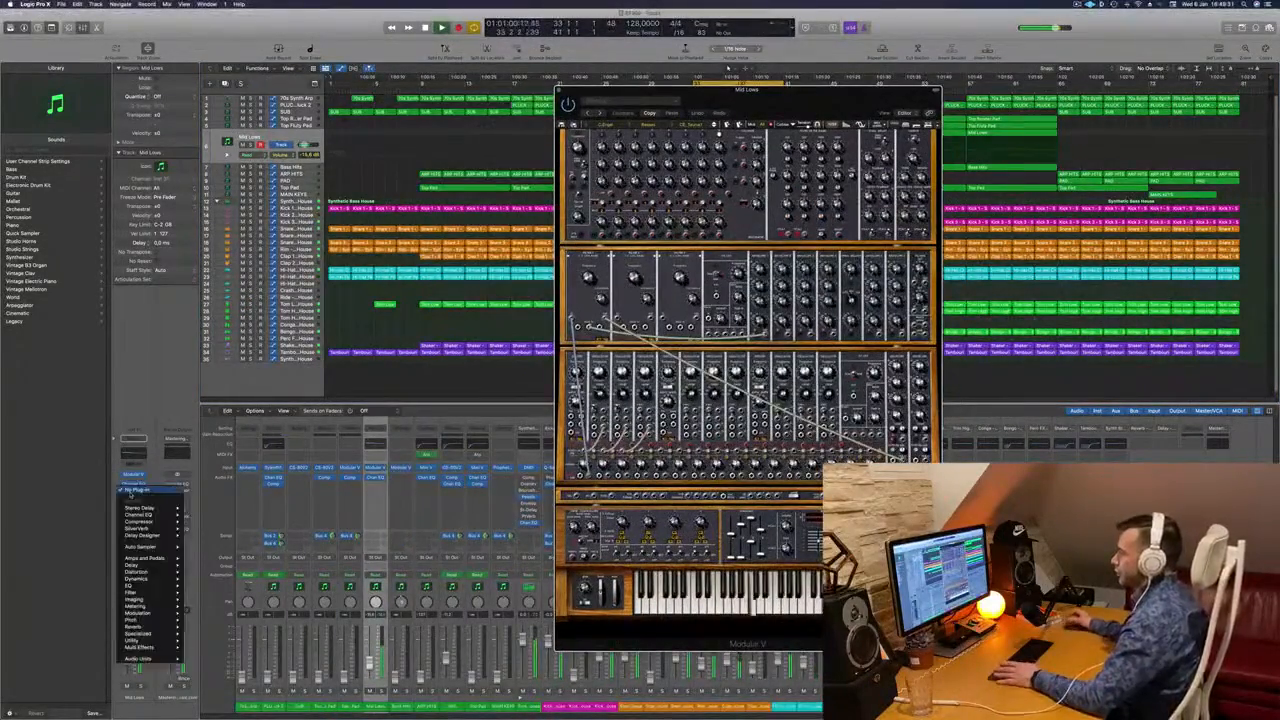
mouse_move(146, 600)
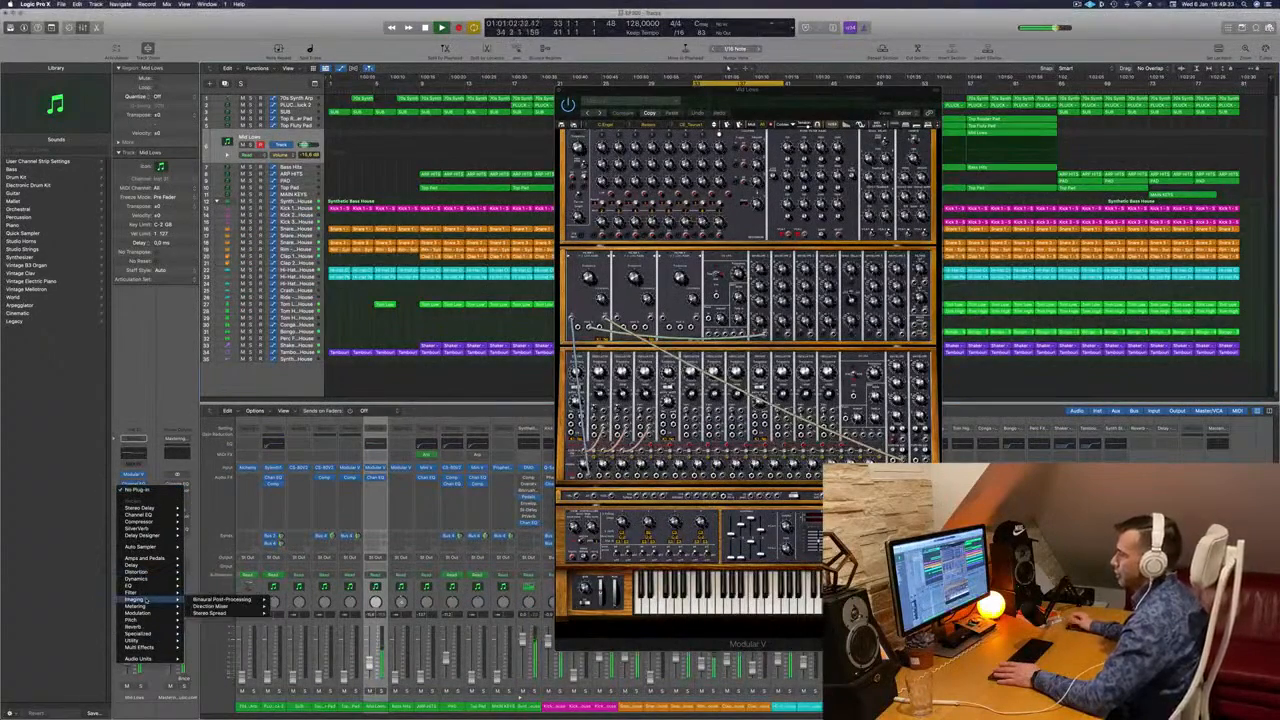
mouse_move(144, 627)
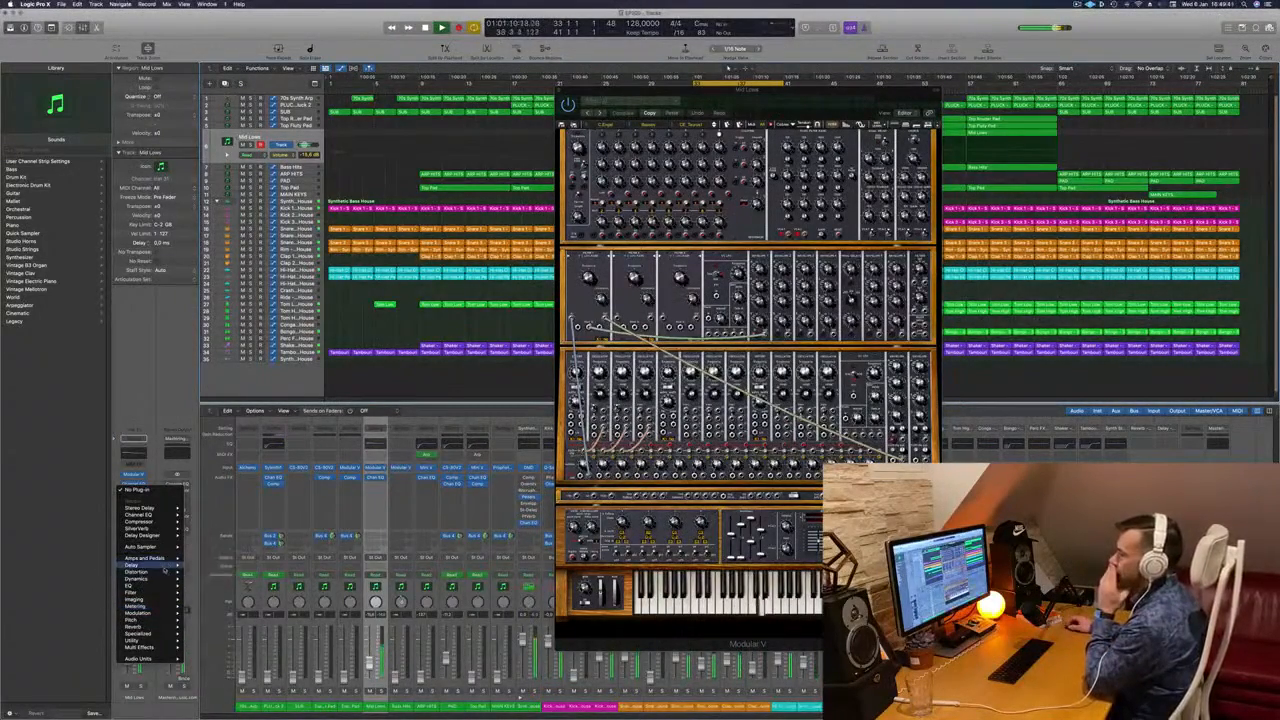
mouse_move(165, 571)
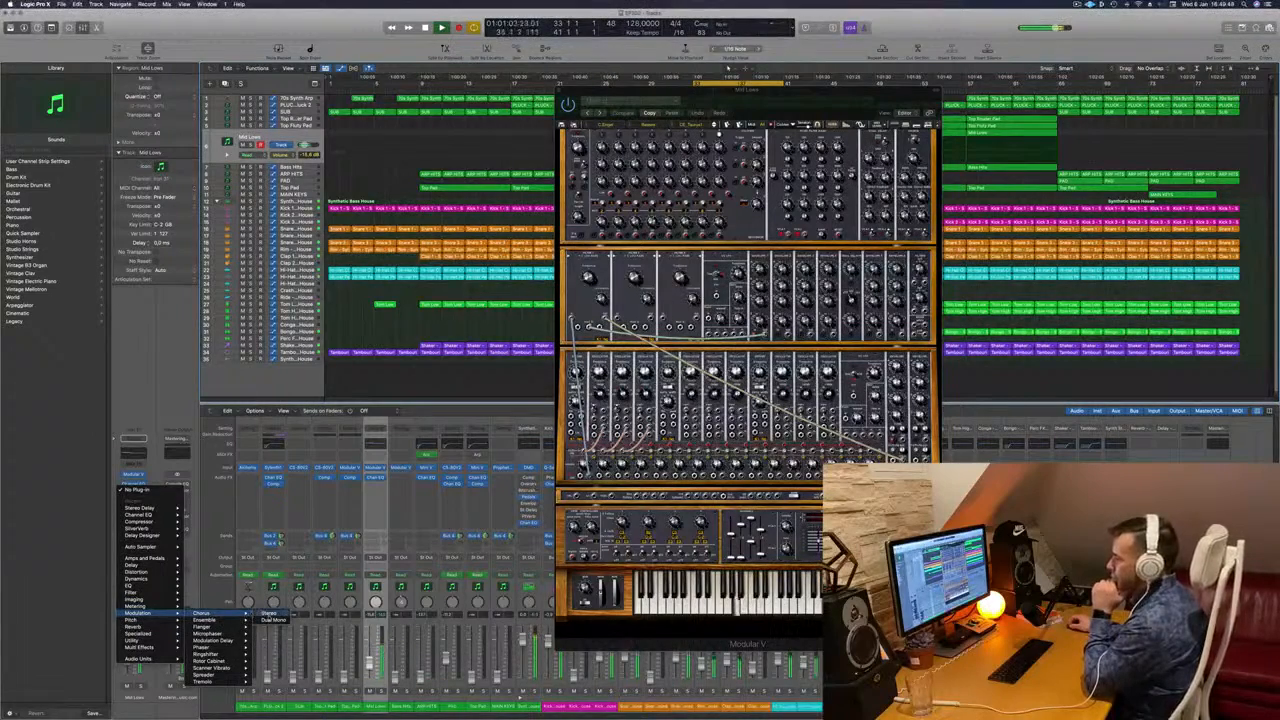
click(268, 613)
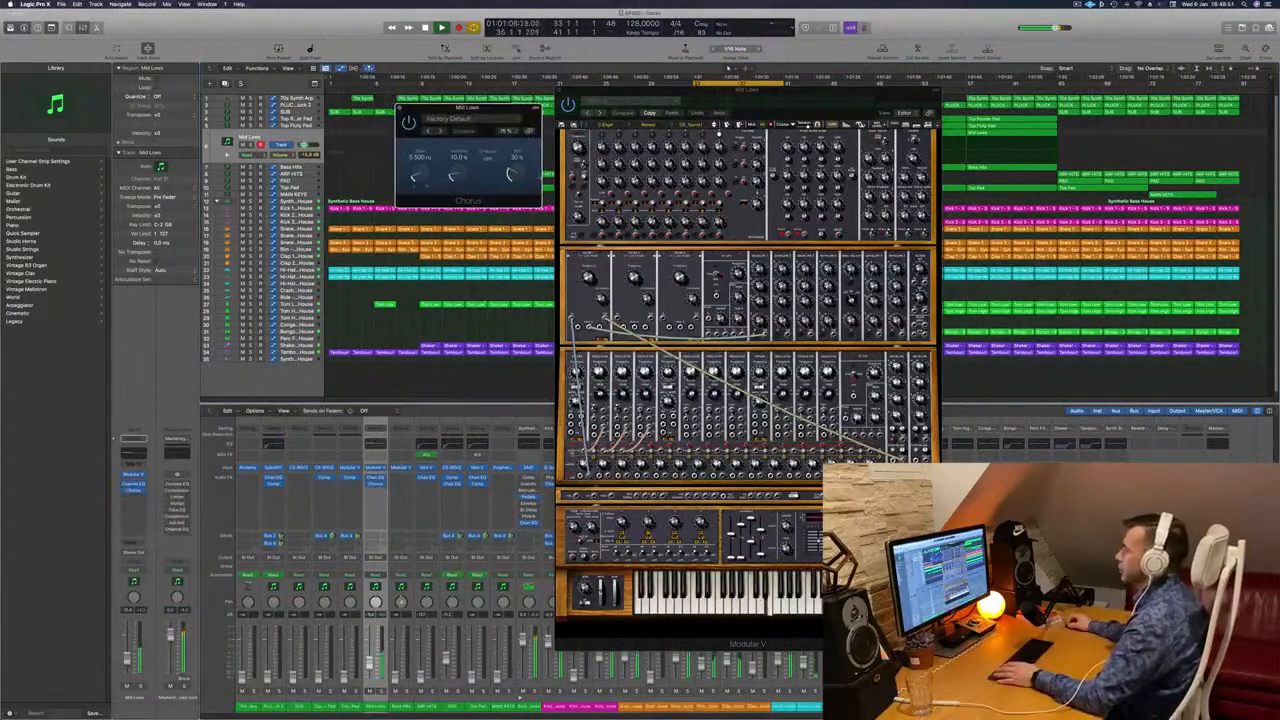
Recall the default setting of the Mid Lows Chorus in place of Glimmering Chorus and close the Chorus and Modular V windows.
drag(491, 112, 491, 201)
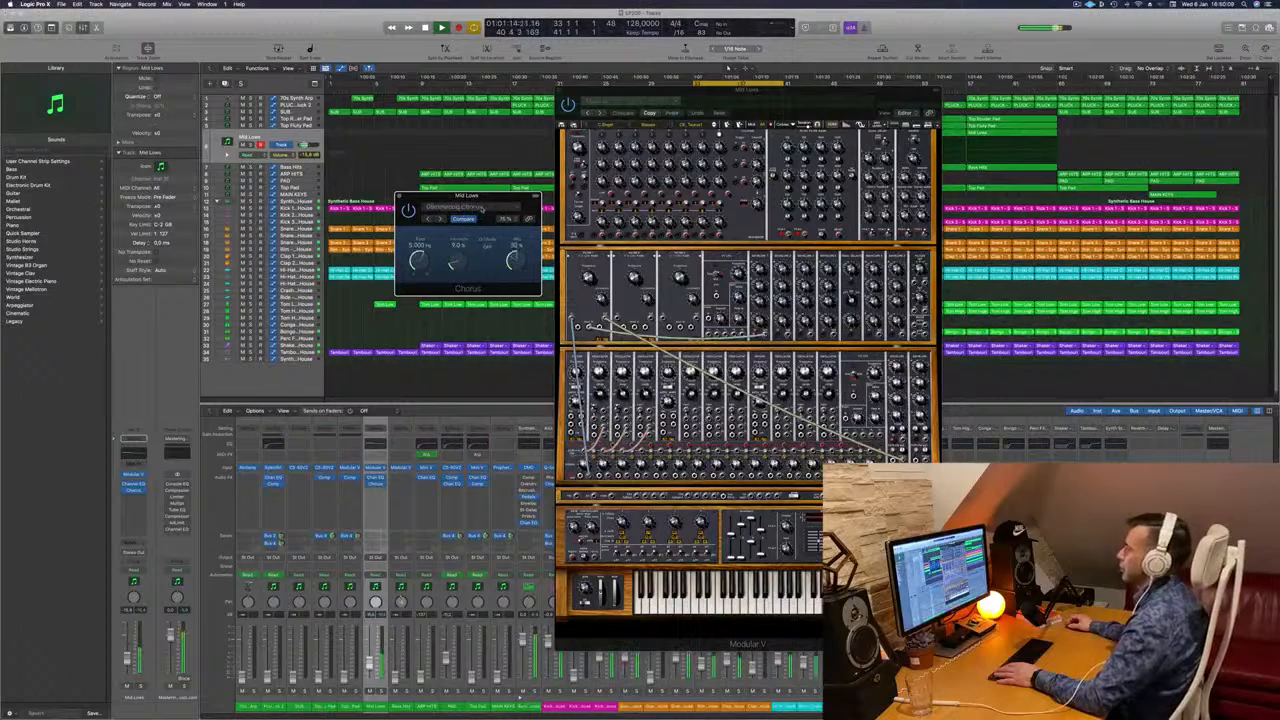
click(482, 207)
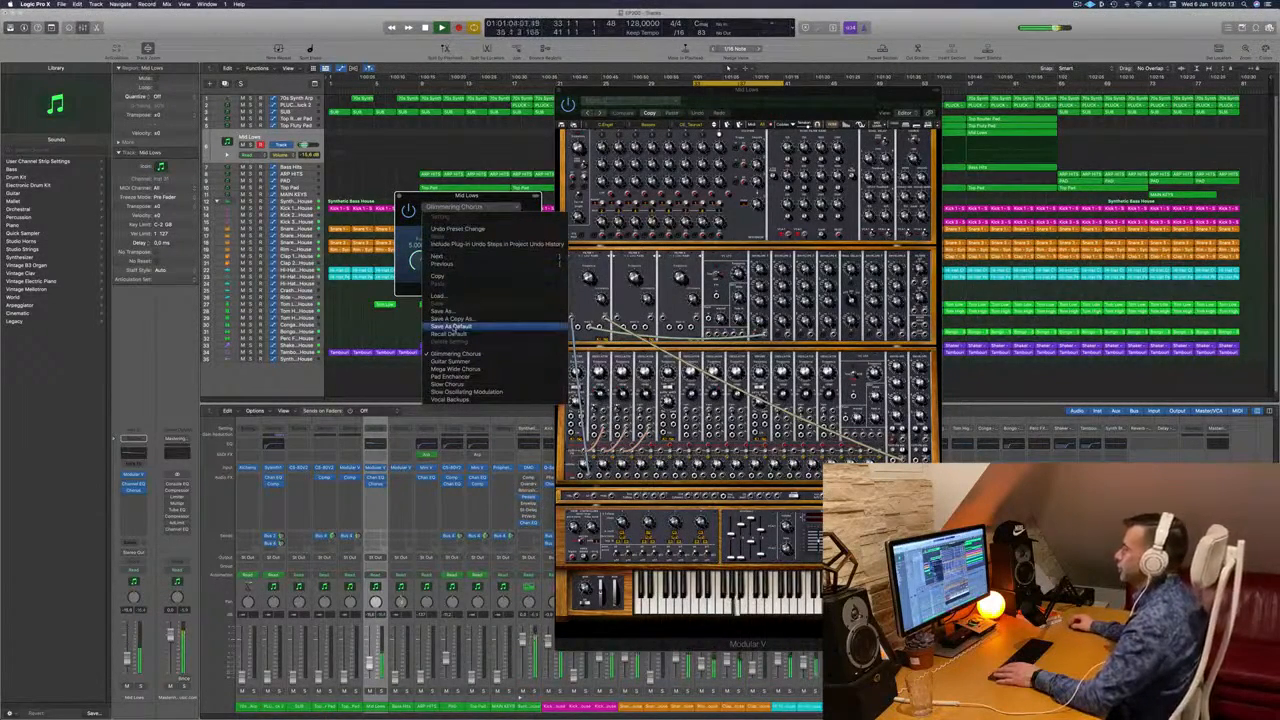
click(452, 334)
drag(501, 199, 482, 207)
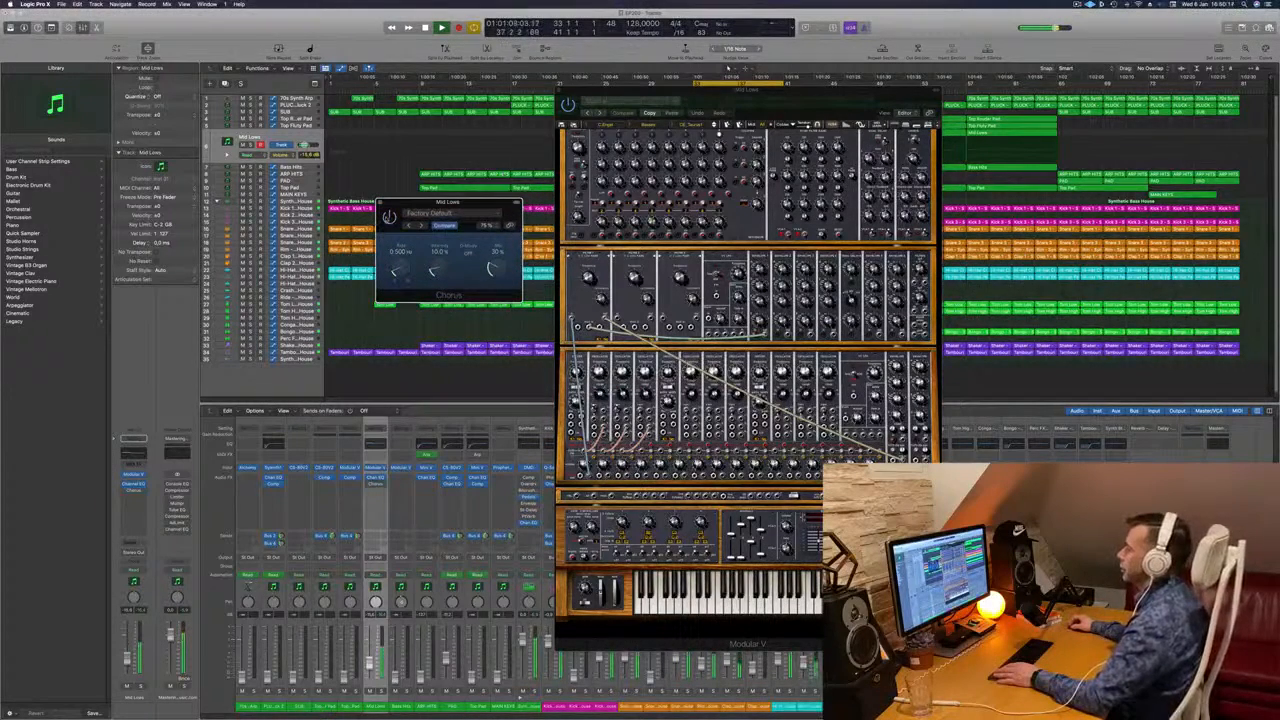
drag(486, 202, 480, 208)
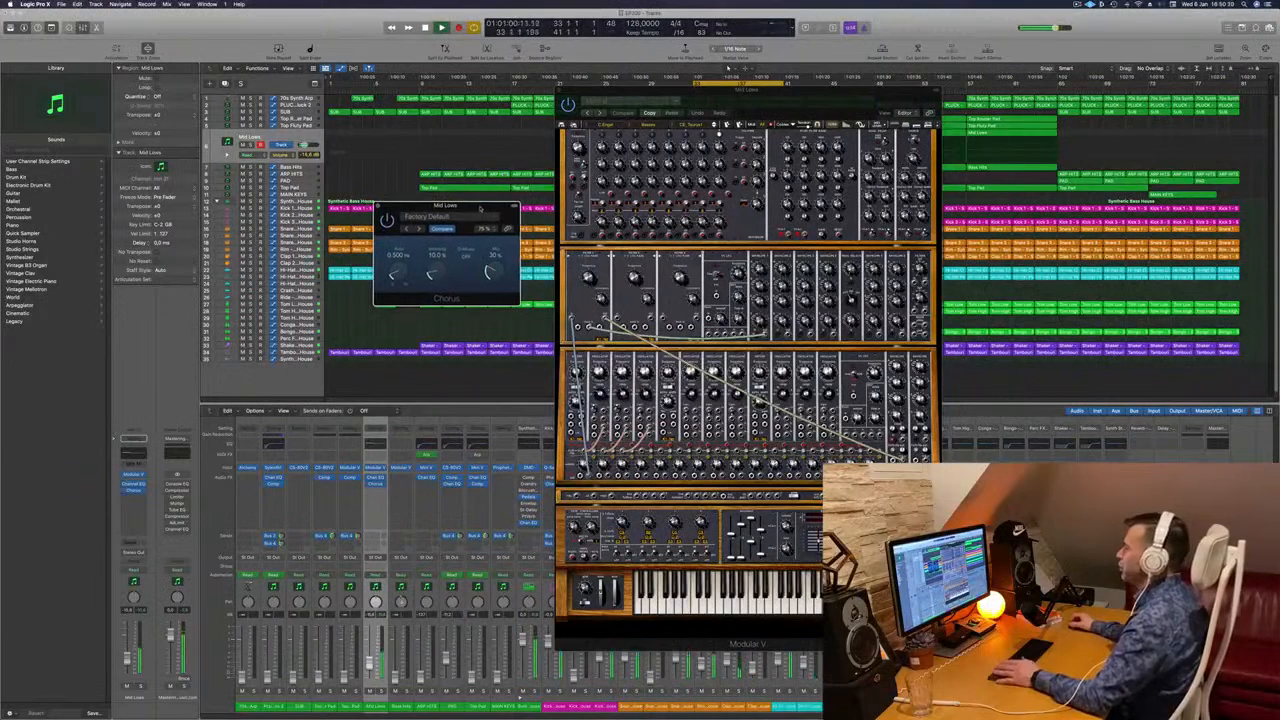
click(378, 206)
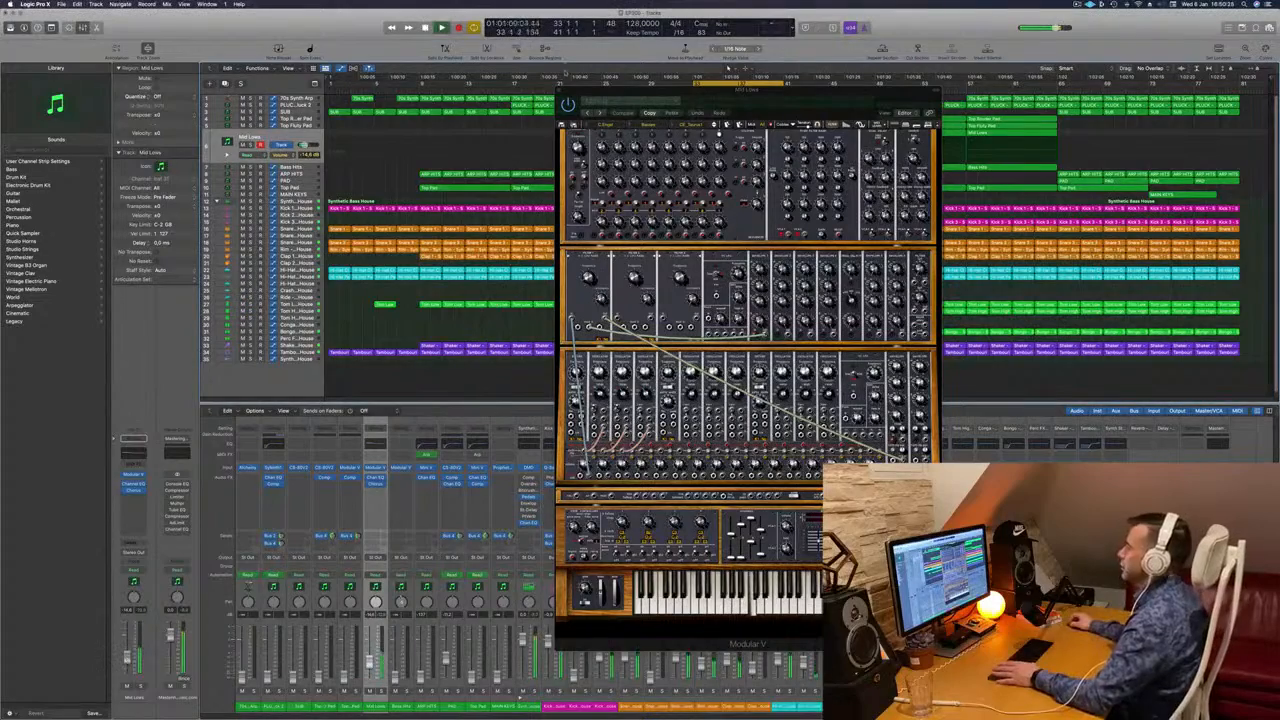
click(560, 91)
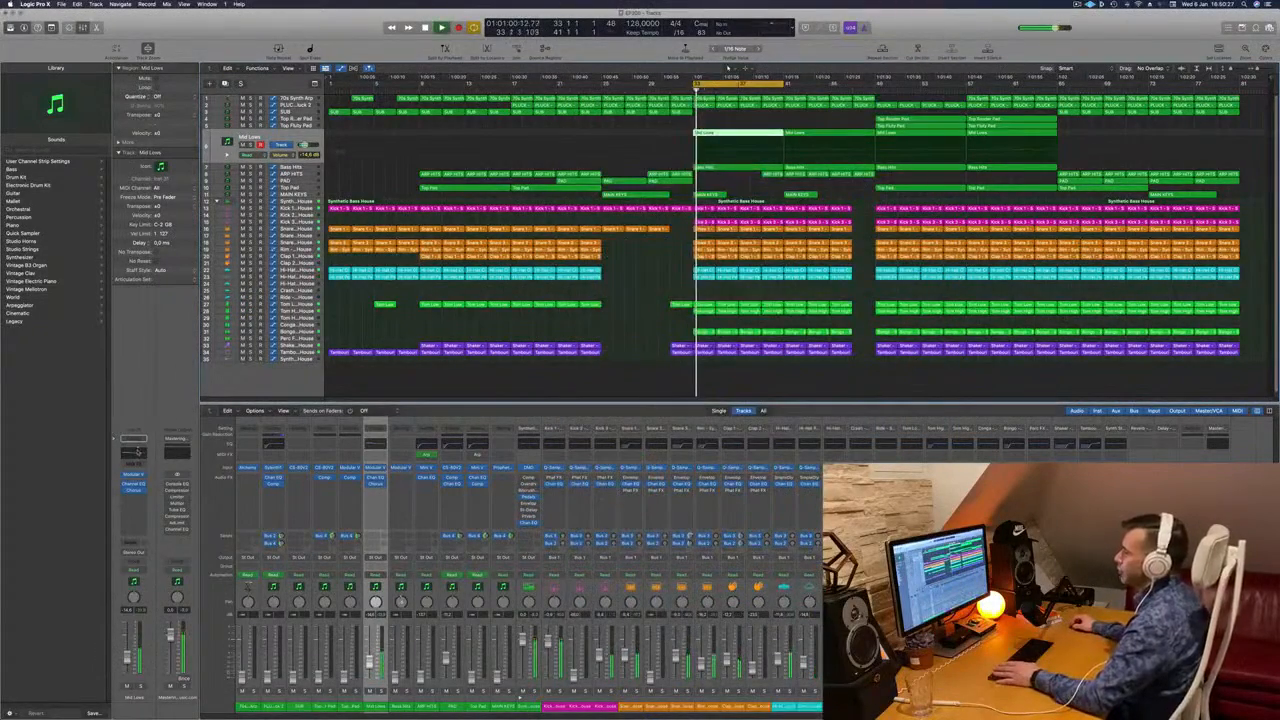
Check the frequency curve in the Mid Lows Channel EQ and close it.
click(137, 453)
drag(560, 105, 823, 136)
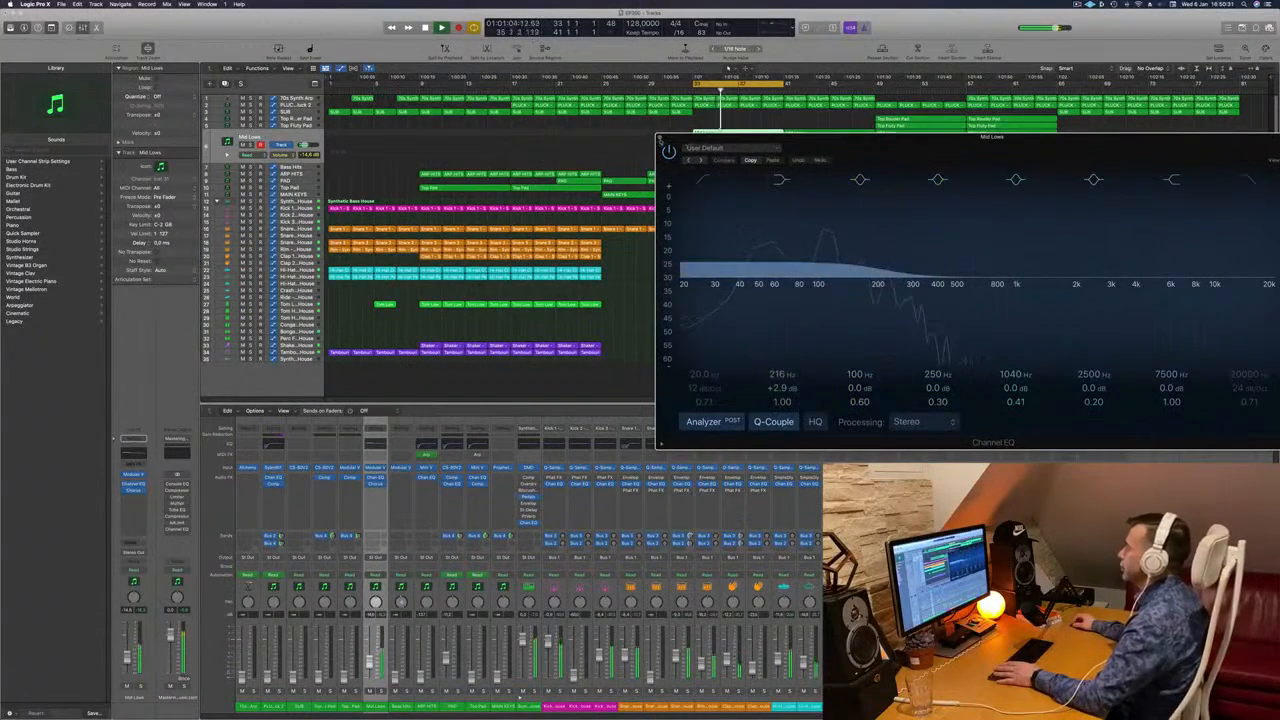
click(660, 138)
key(Return)
Bring the Bass Hits track up to about -17 dB and insert a Compressor on it, moved clear of the arrangement.
click(302, 167)
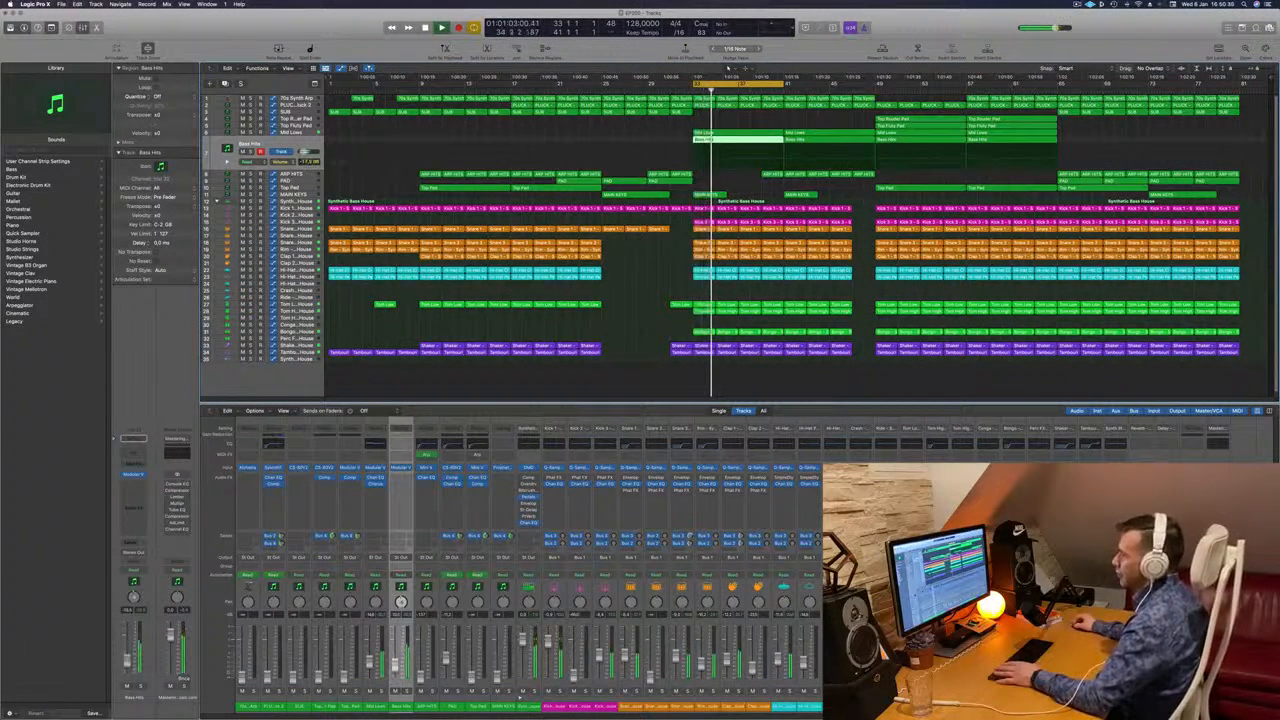
click(135, 485)
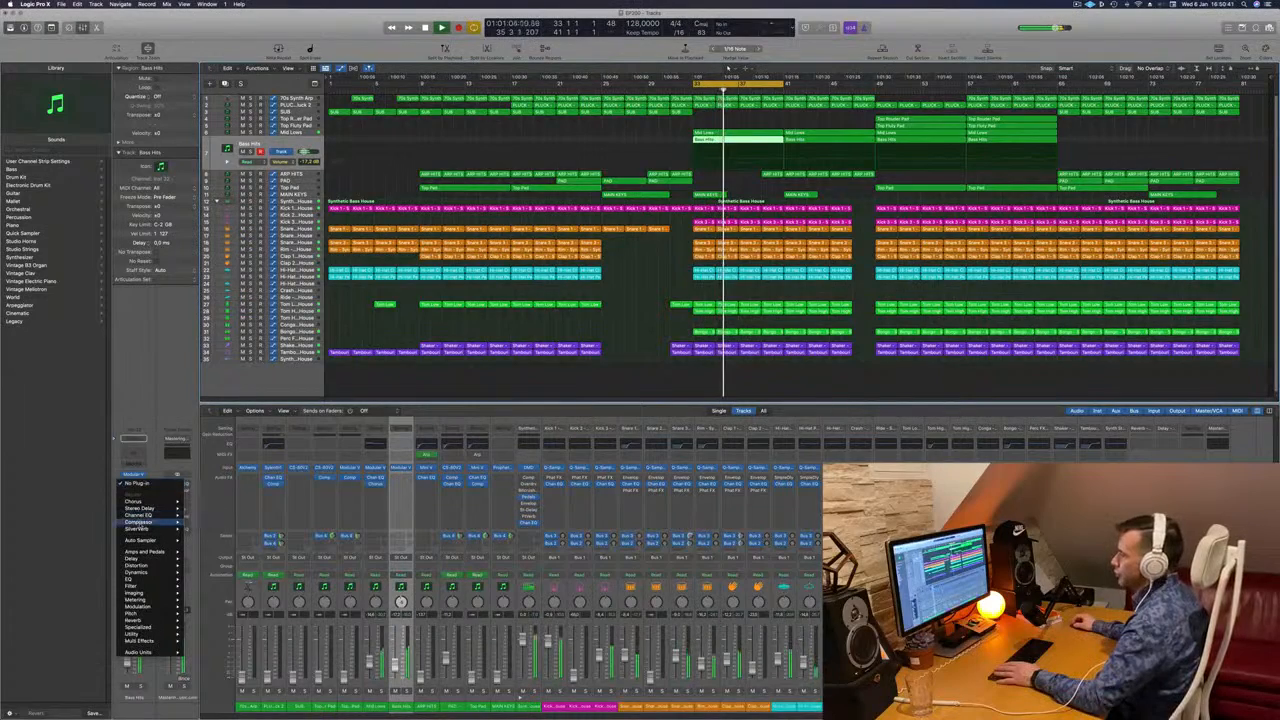
click(203, 523)
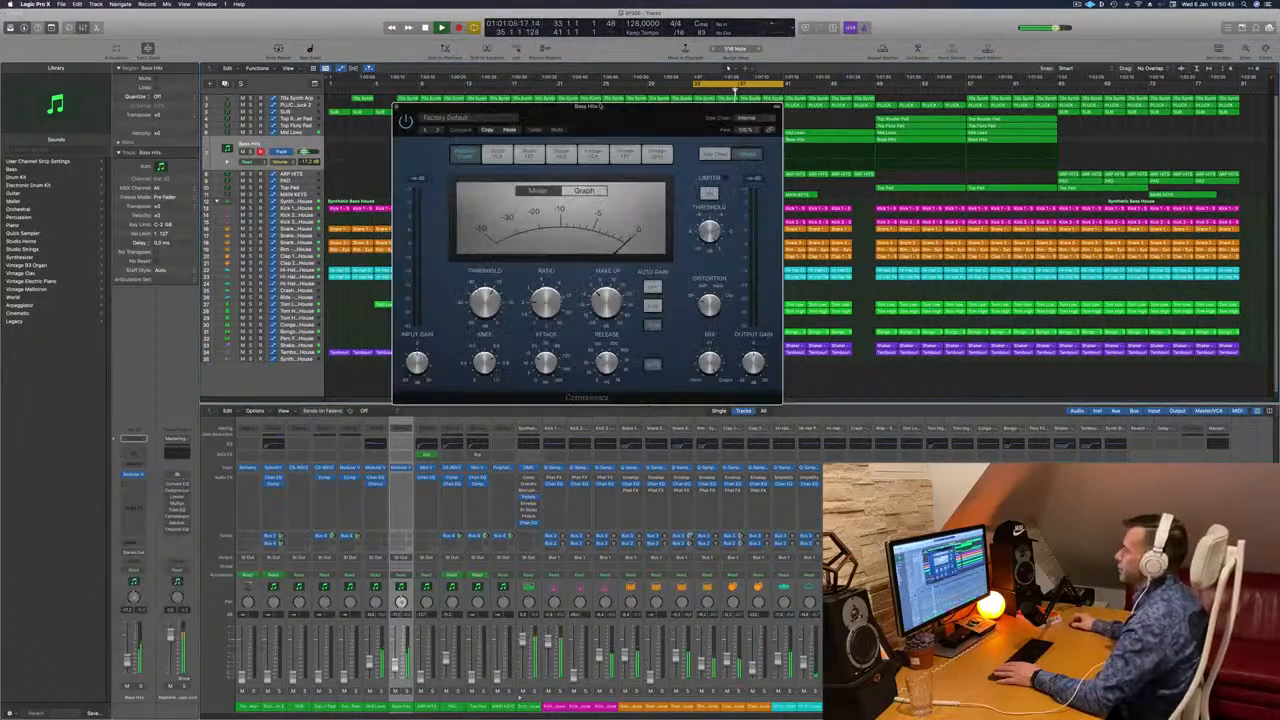
drag(628, 109, 623, 173)
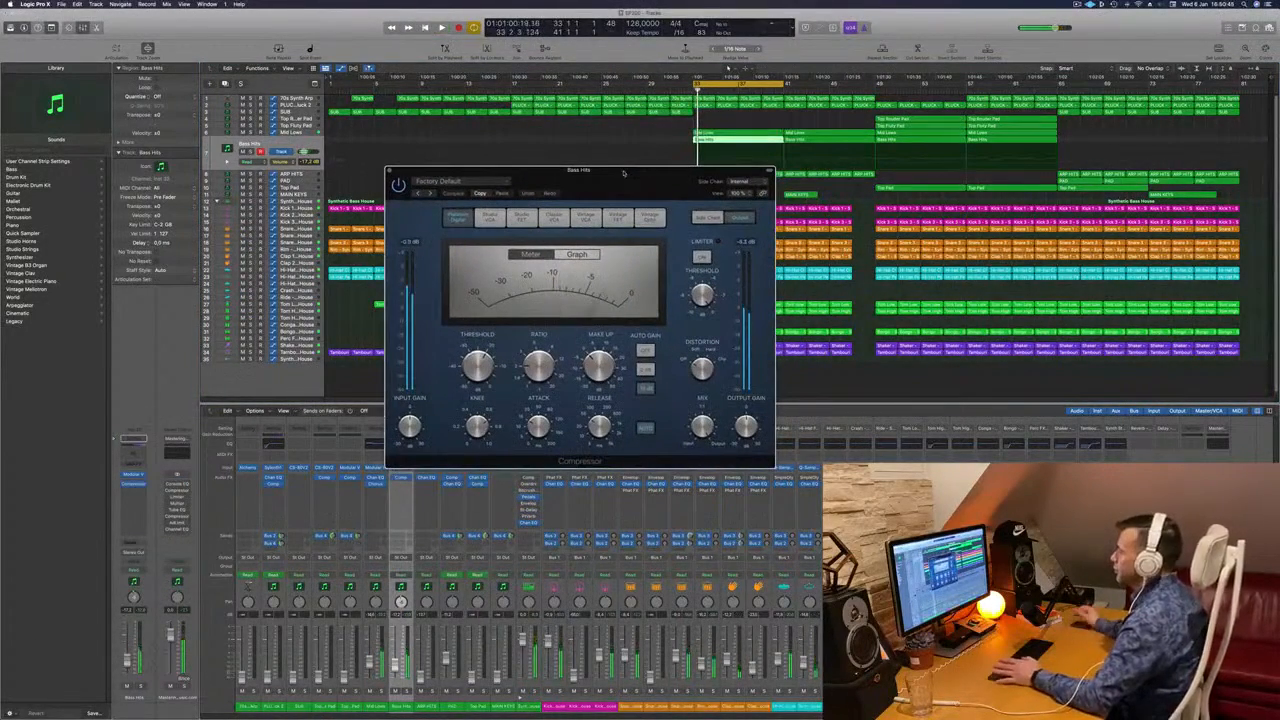
Audition the Studio FET and Vintage Opto models in the Bass Hits Compressor and settle on Vintage FET.
click(520, 215)
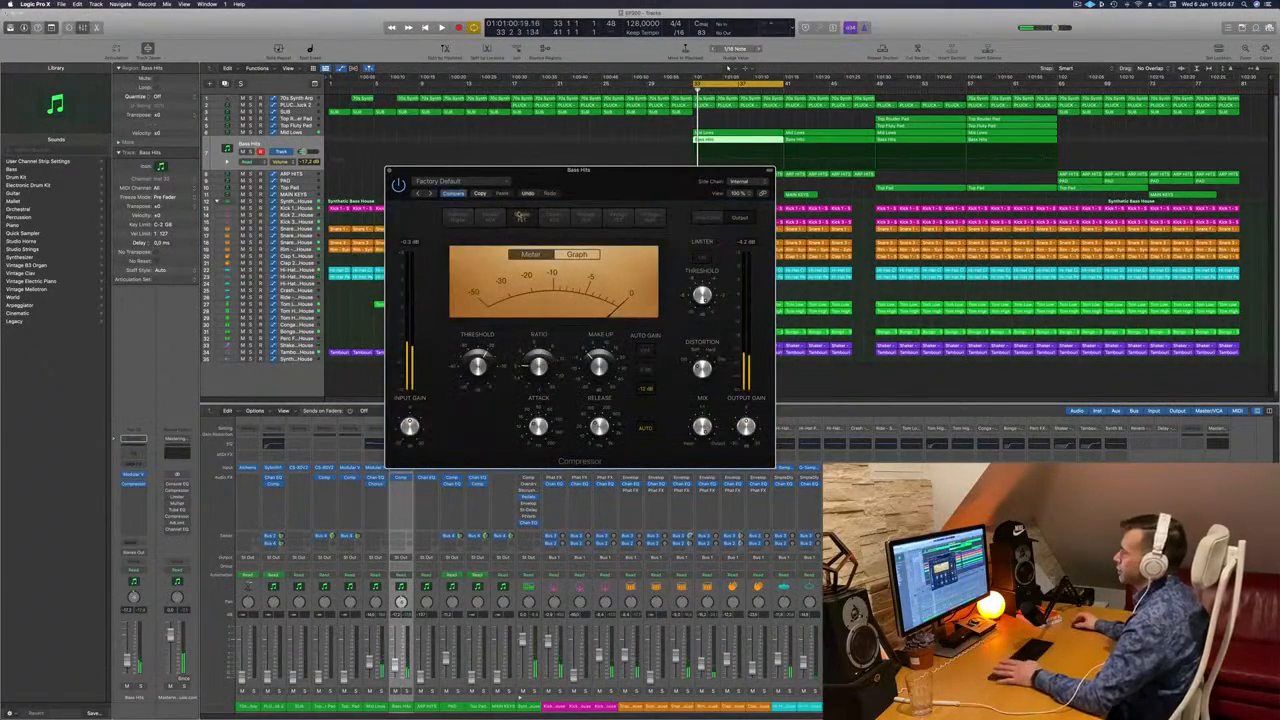
click(642, 217)
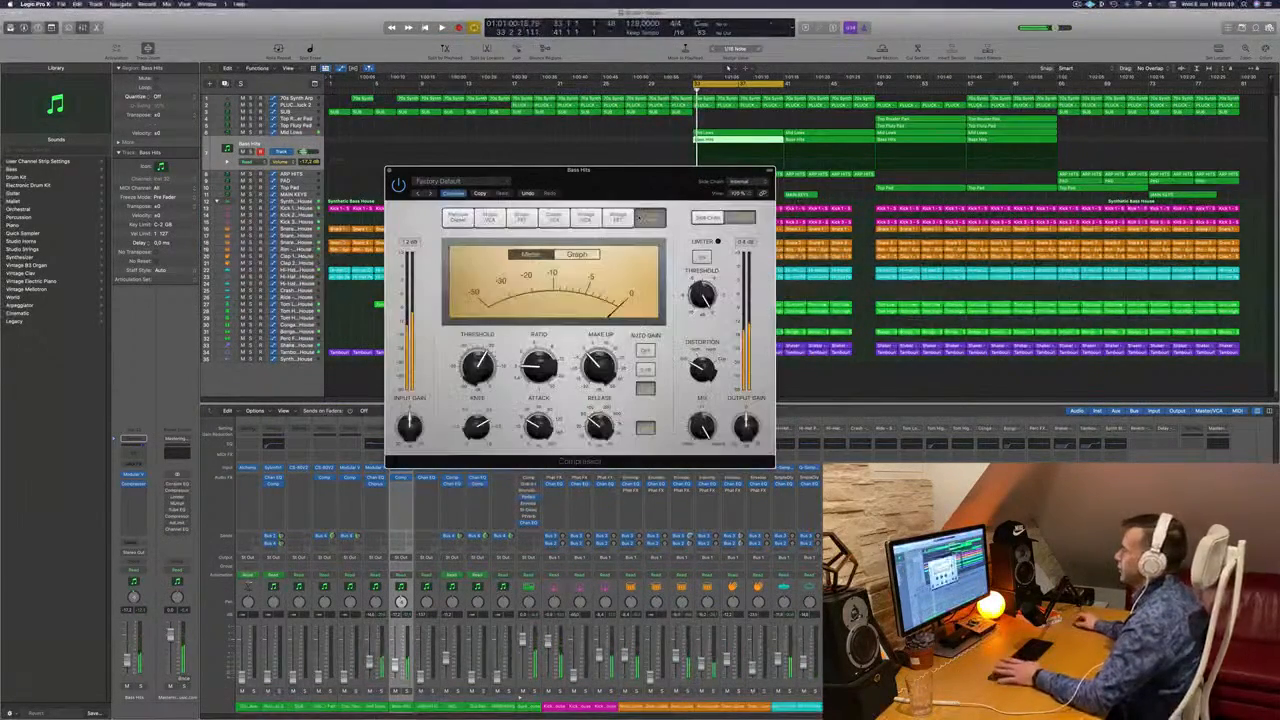
click(617, 217)
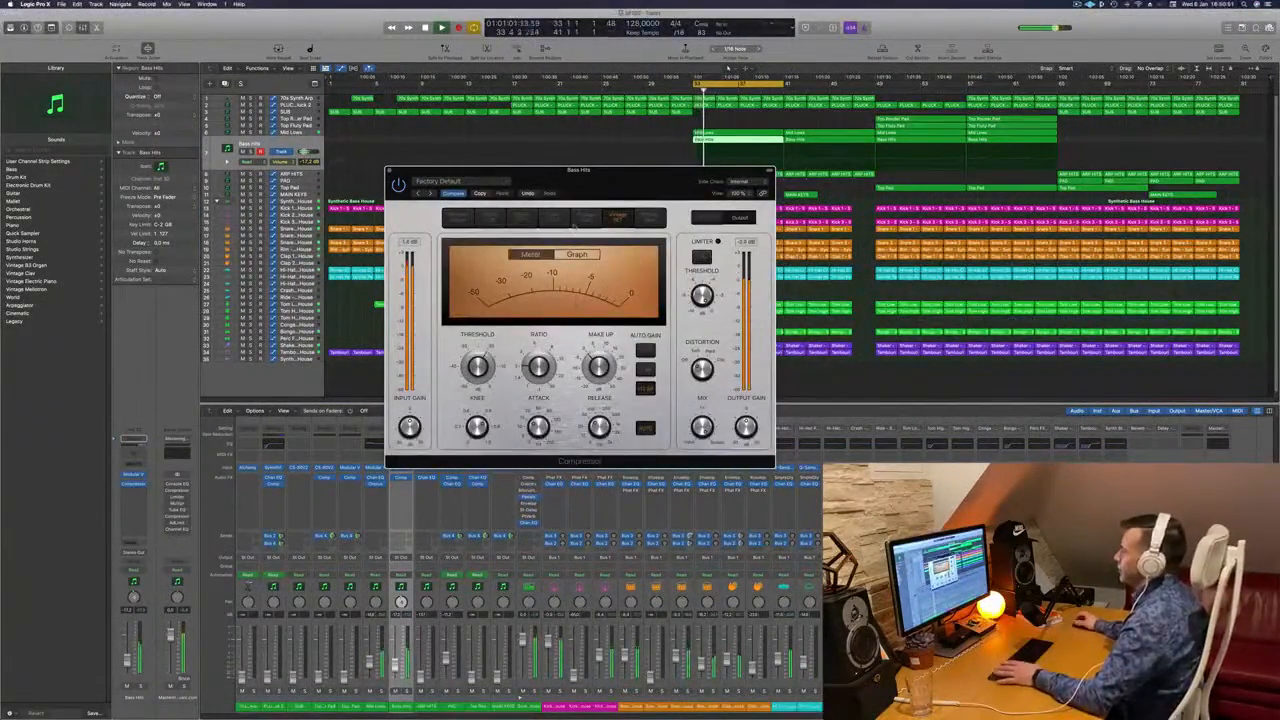
mouse_move(643, 190)
mouse_down()
mouse_move(672, 193)
mouse_move(627, 192)
mouse_up()
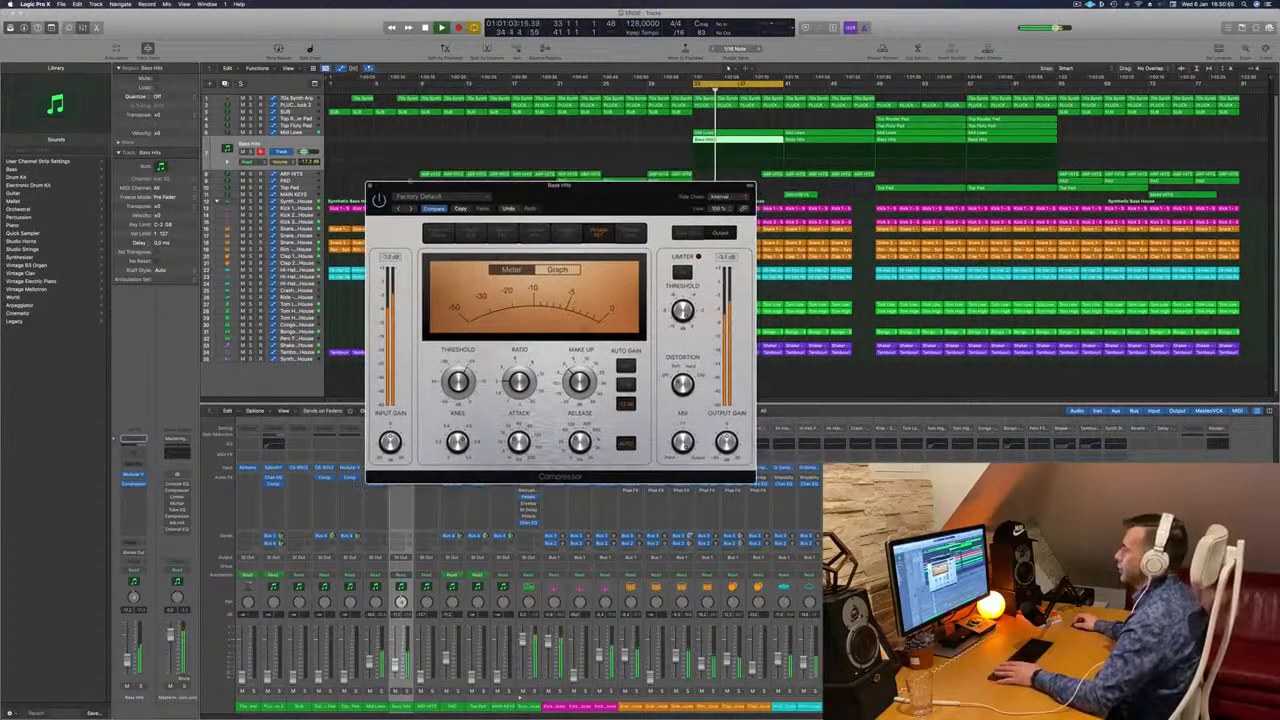
drag(550, 199, 570, 194)
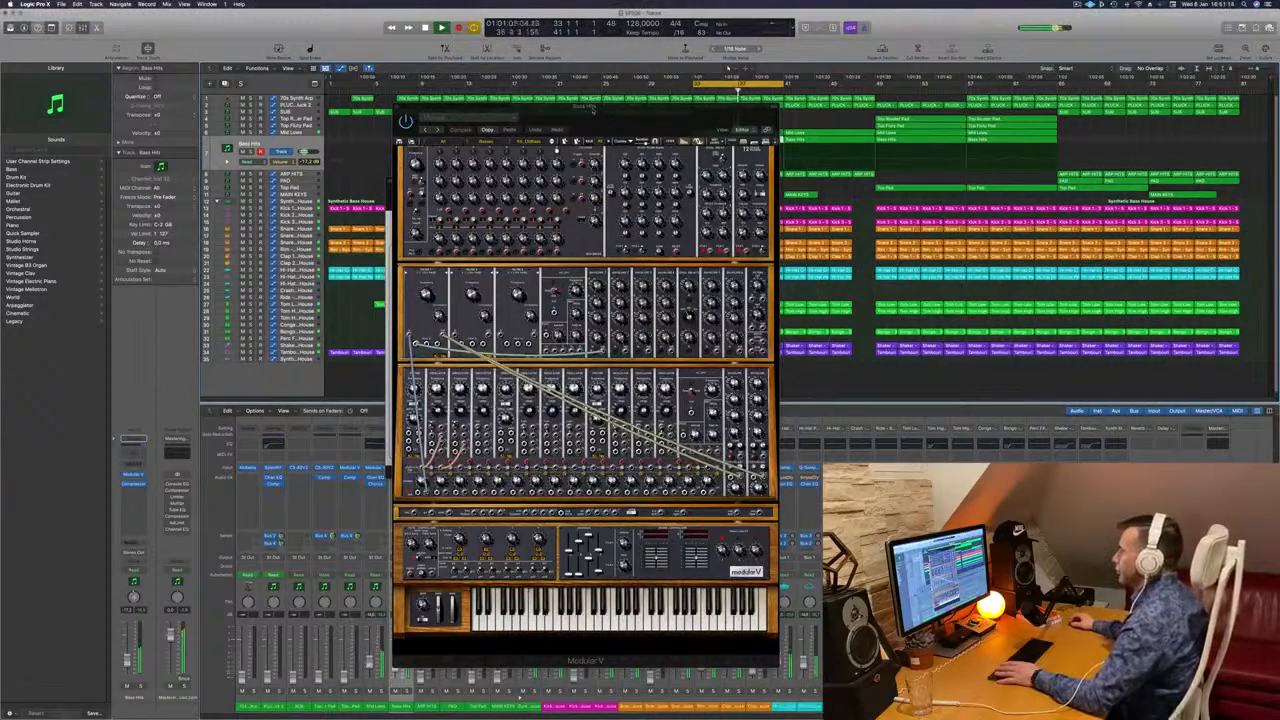
Solo the Bass Hits track and open its Modular V instrument to adjust the sound.
drag(592, 110, 659, 121)
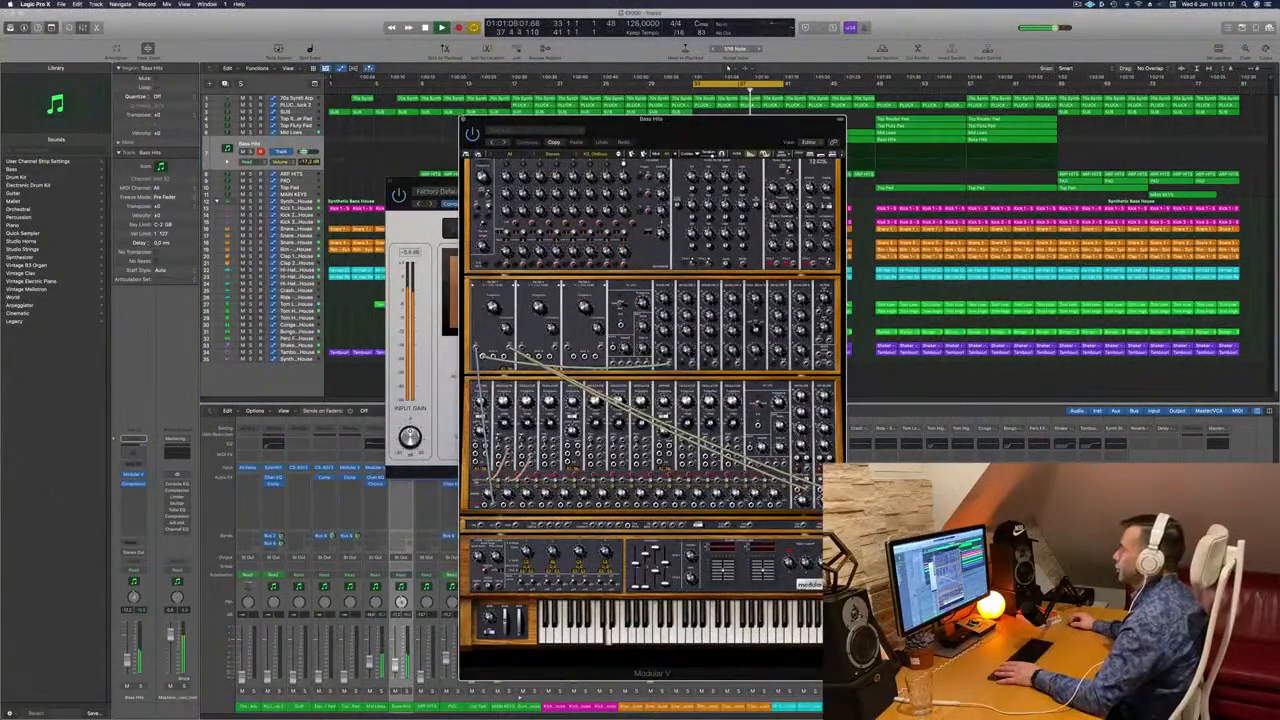
click(463, 120)
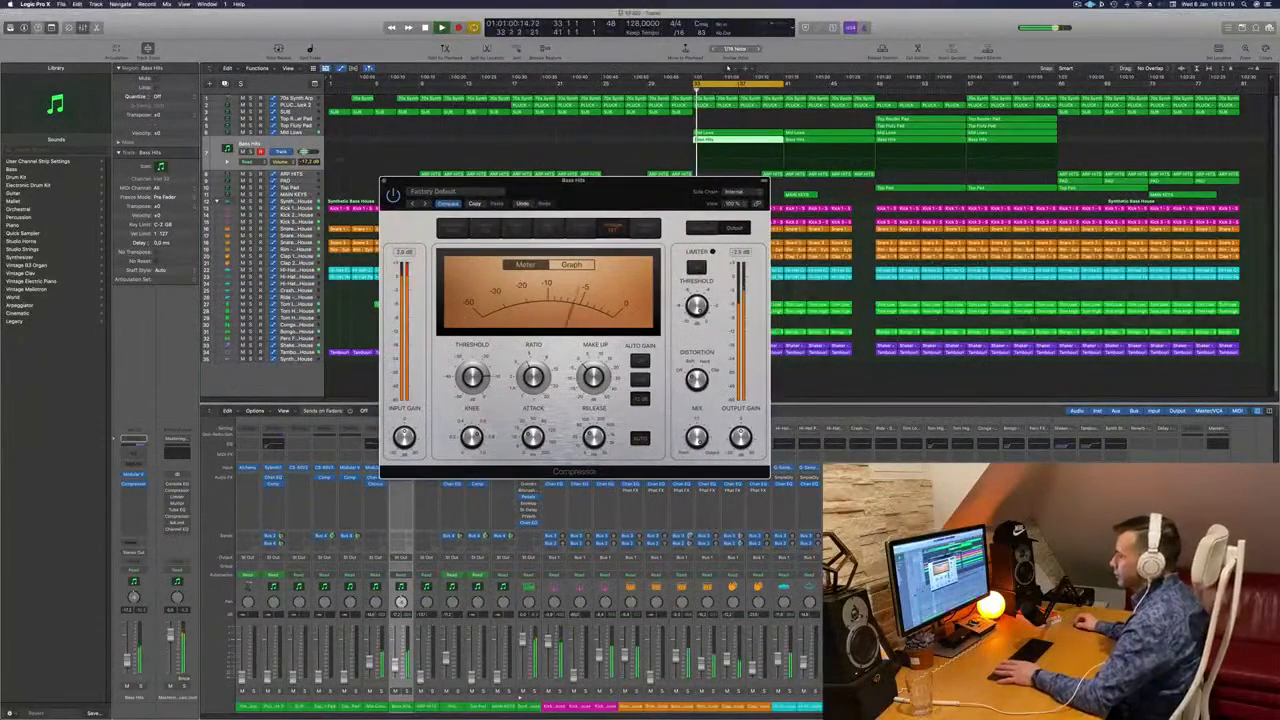
key(ctrl+s)
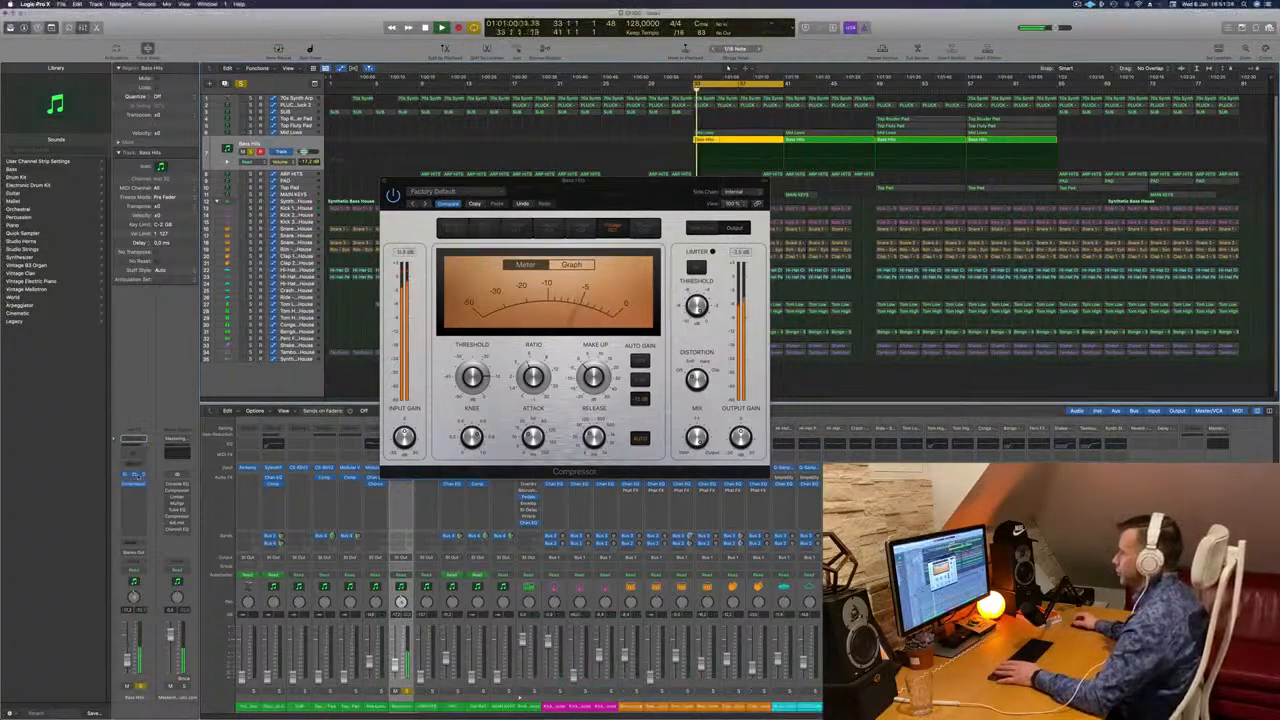
click(133, 474)
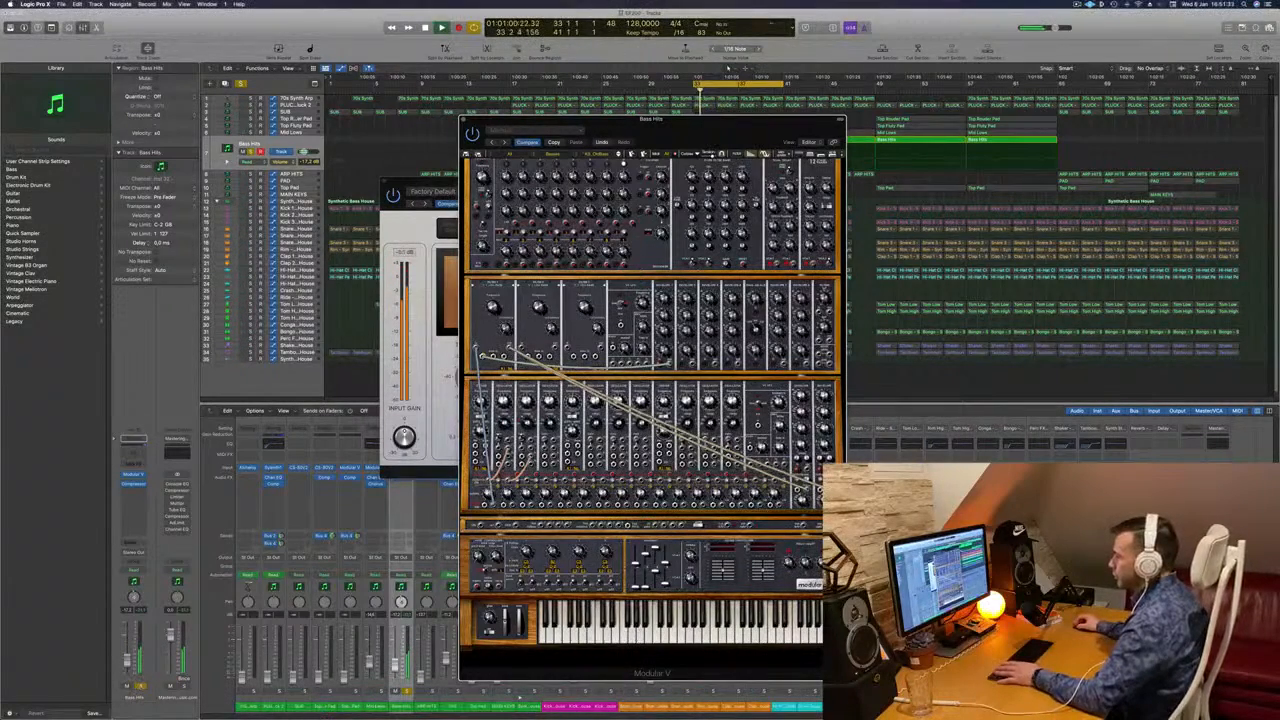
Balance Bass Hits at about -14 dB against the full mix, comparing with mute and solo, and close its plug-in windows.
click(141, 686)
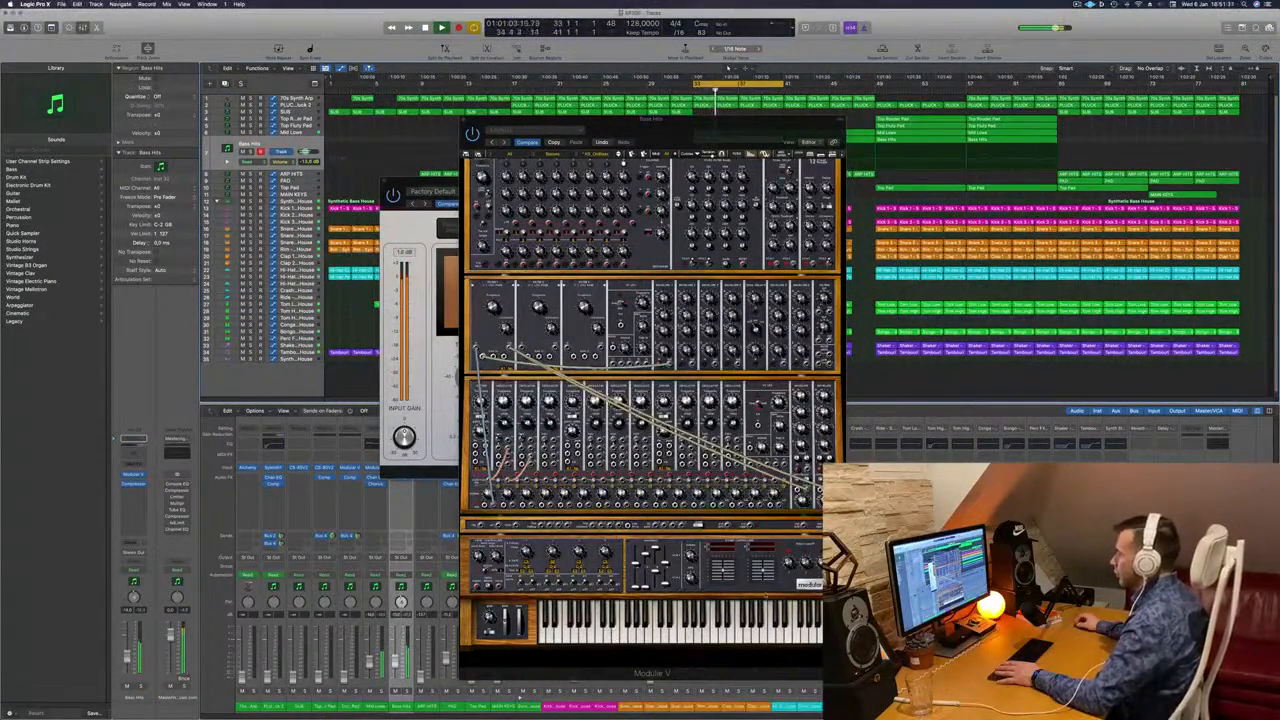
click(128, 687)
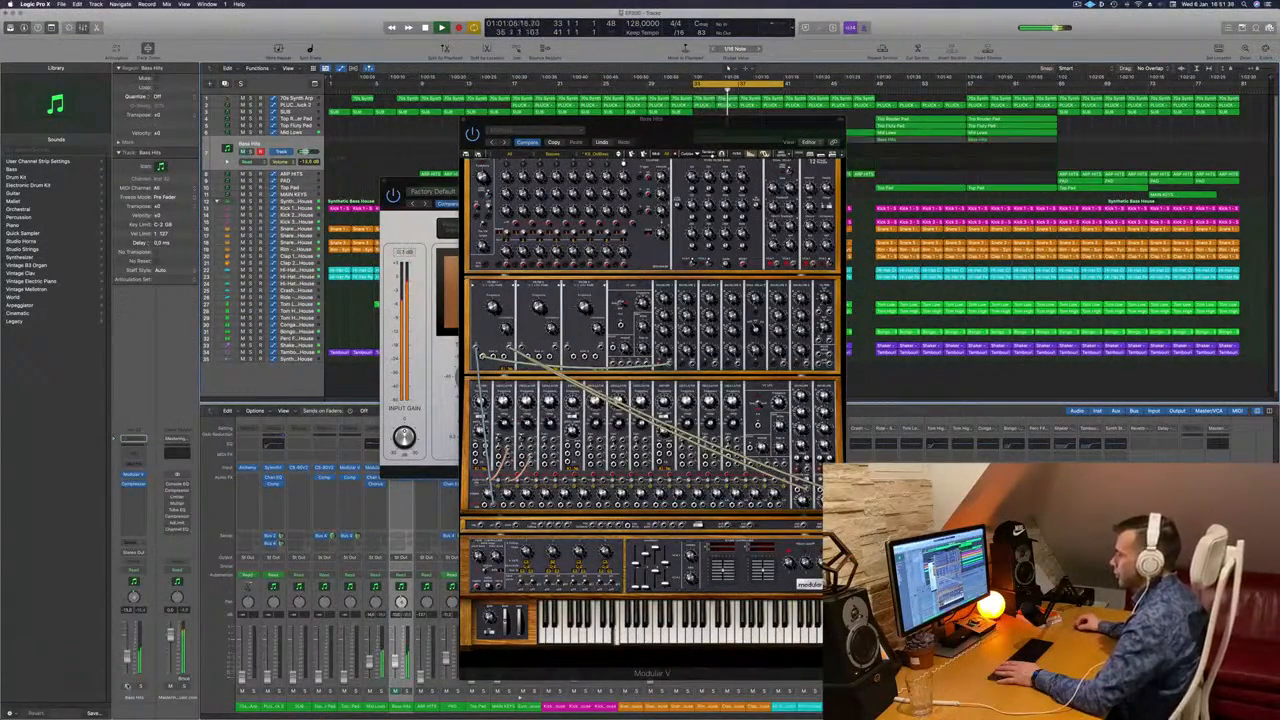
click(128, 687)
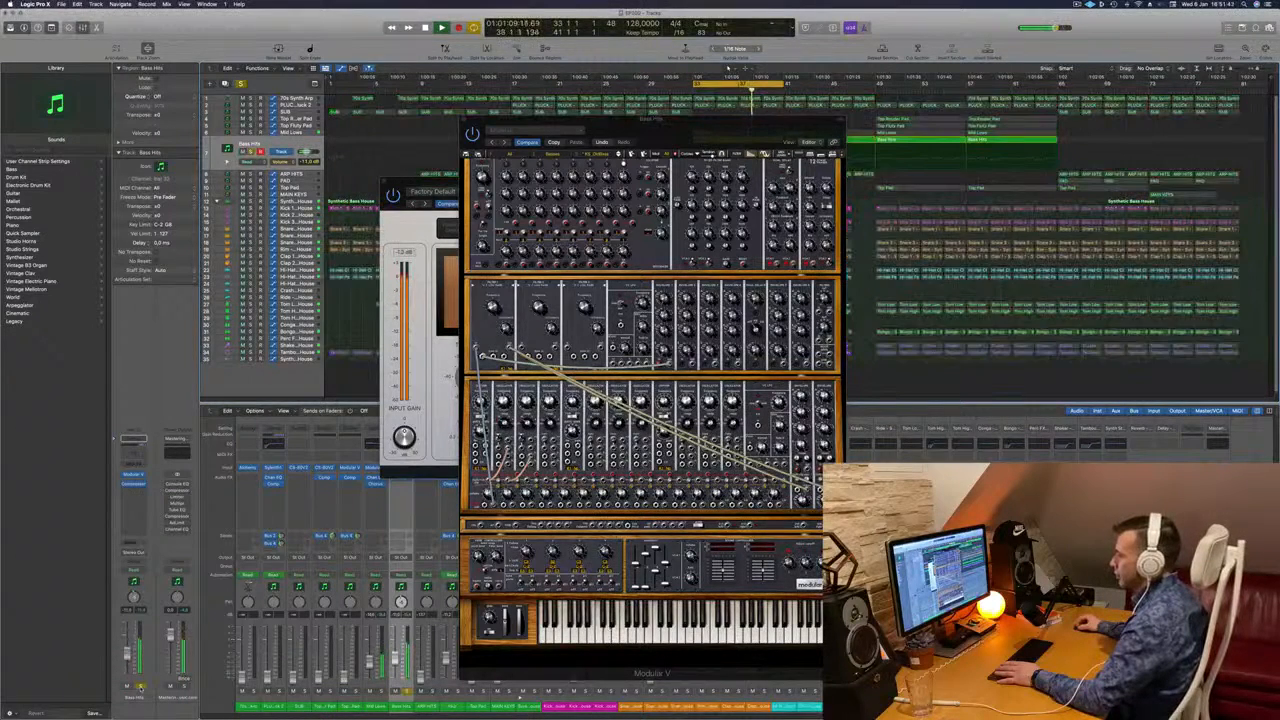
drag(128, 659, 129, 657)
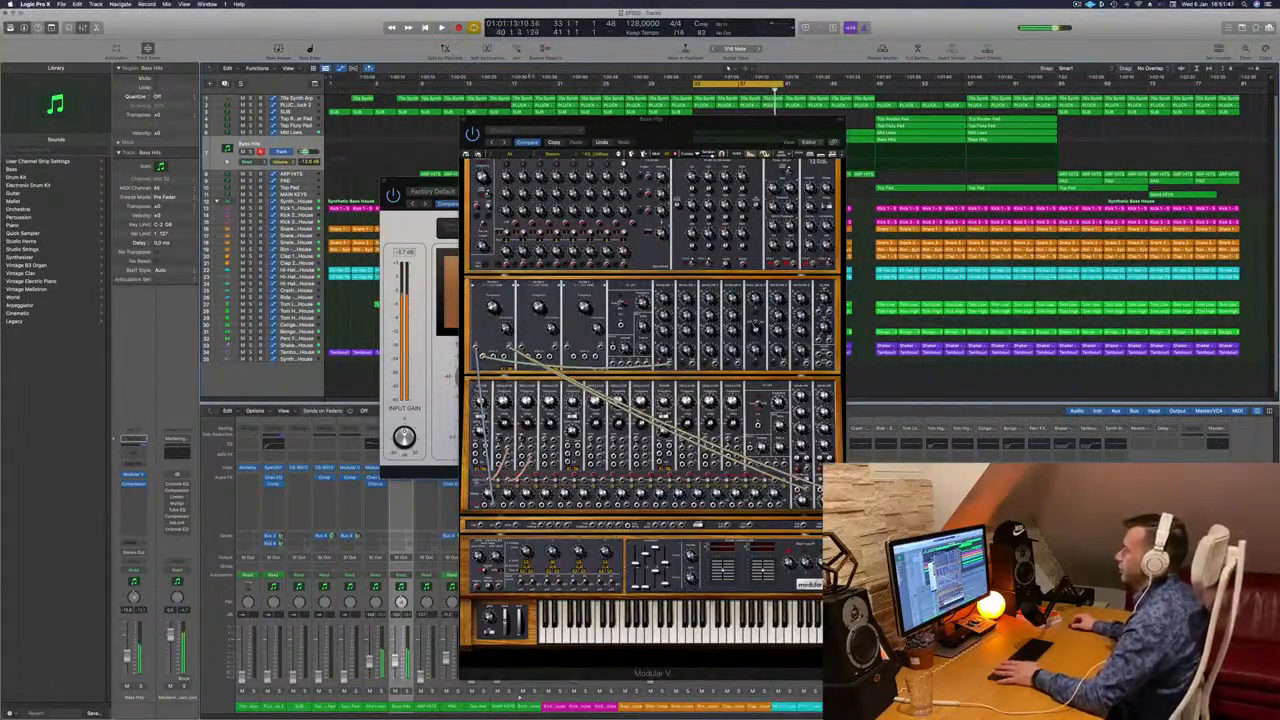
click(463, 122)
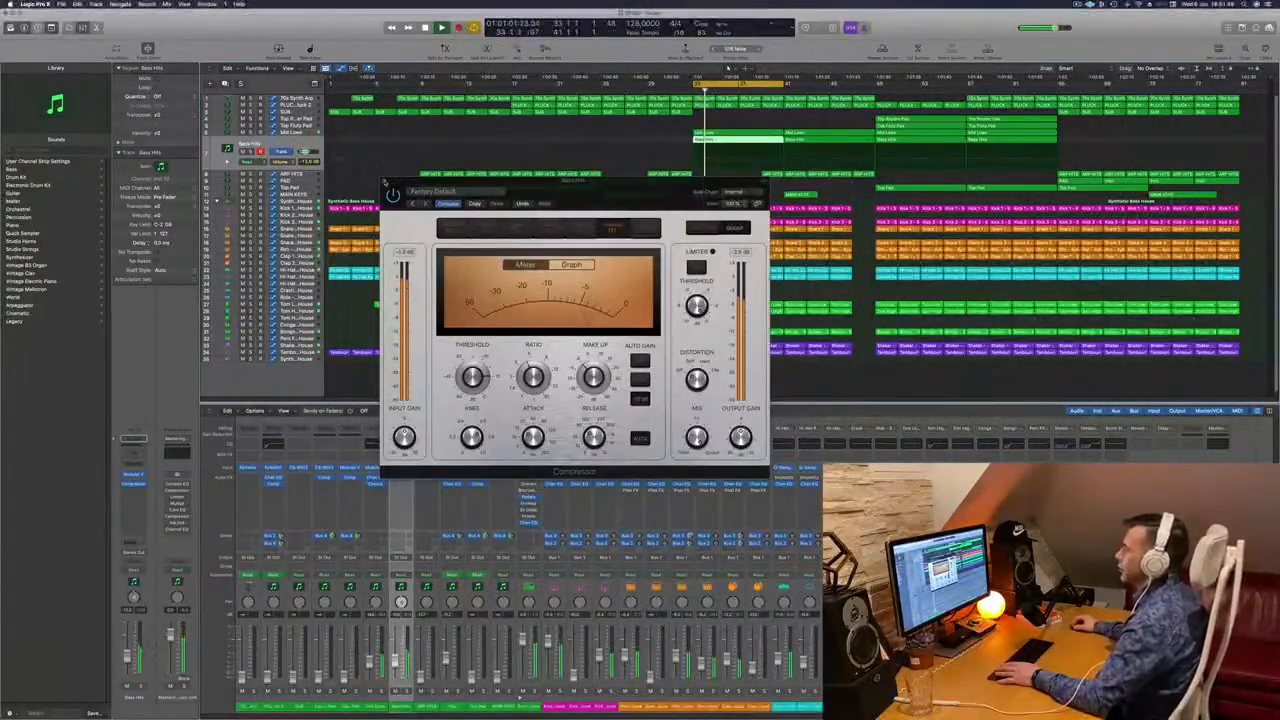
click(384, 181)
scroll(740, 240, up, 1)
scroll(740, 240, down, 1)
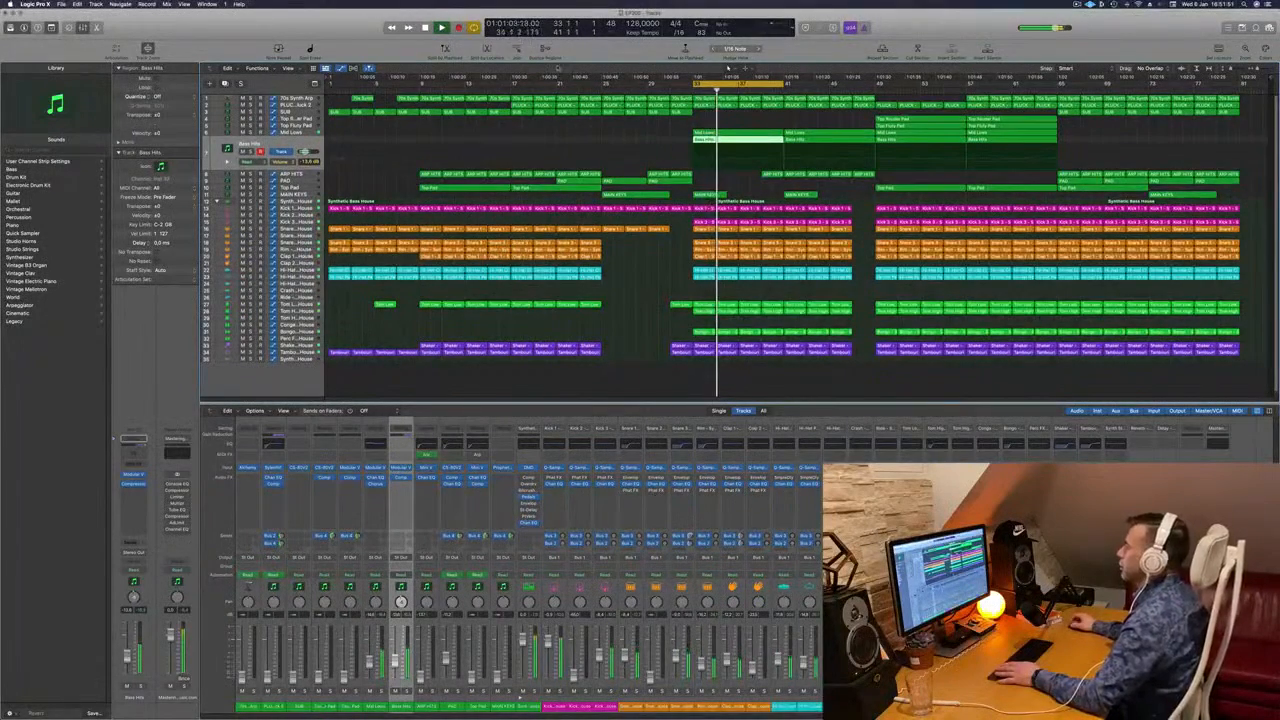
Select the 70s Synth Arp track and raise its fader to blend it in during playback.
click(283, 99)
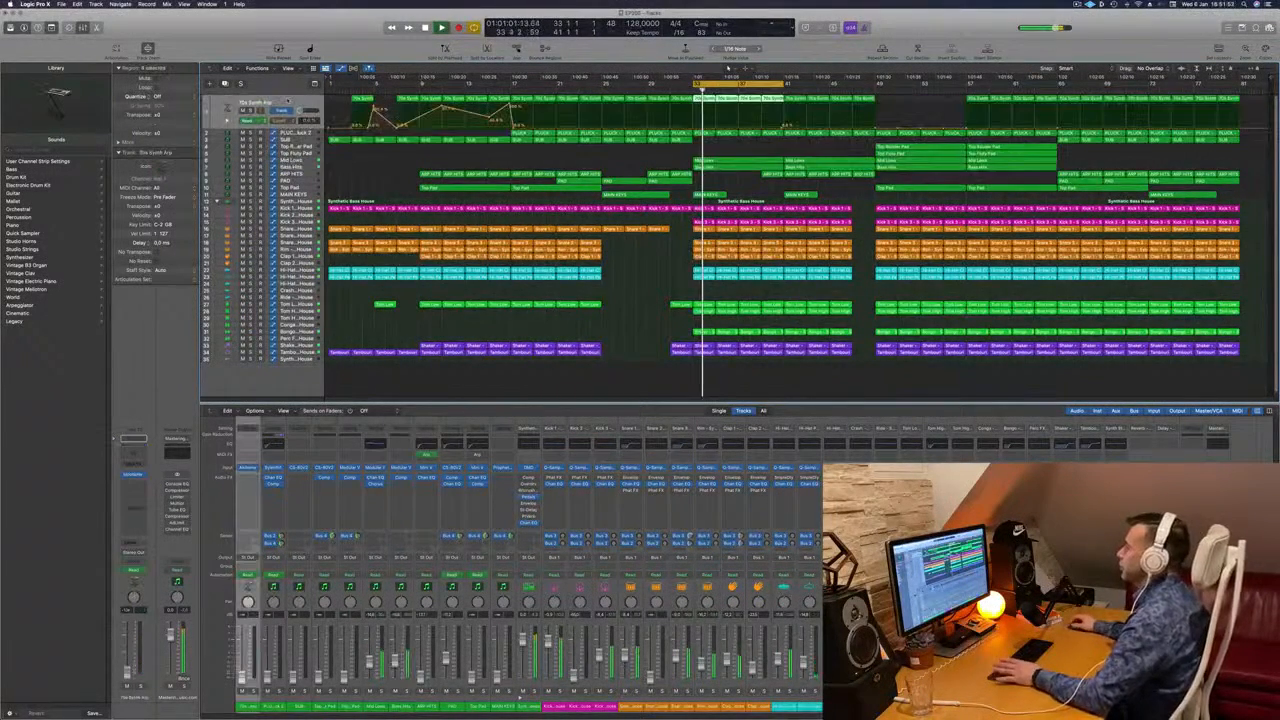
key(space)
key(space)
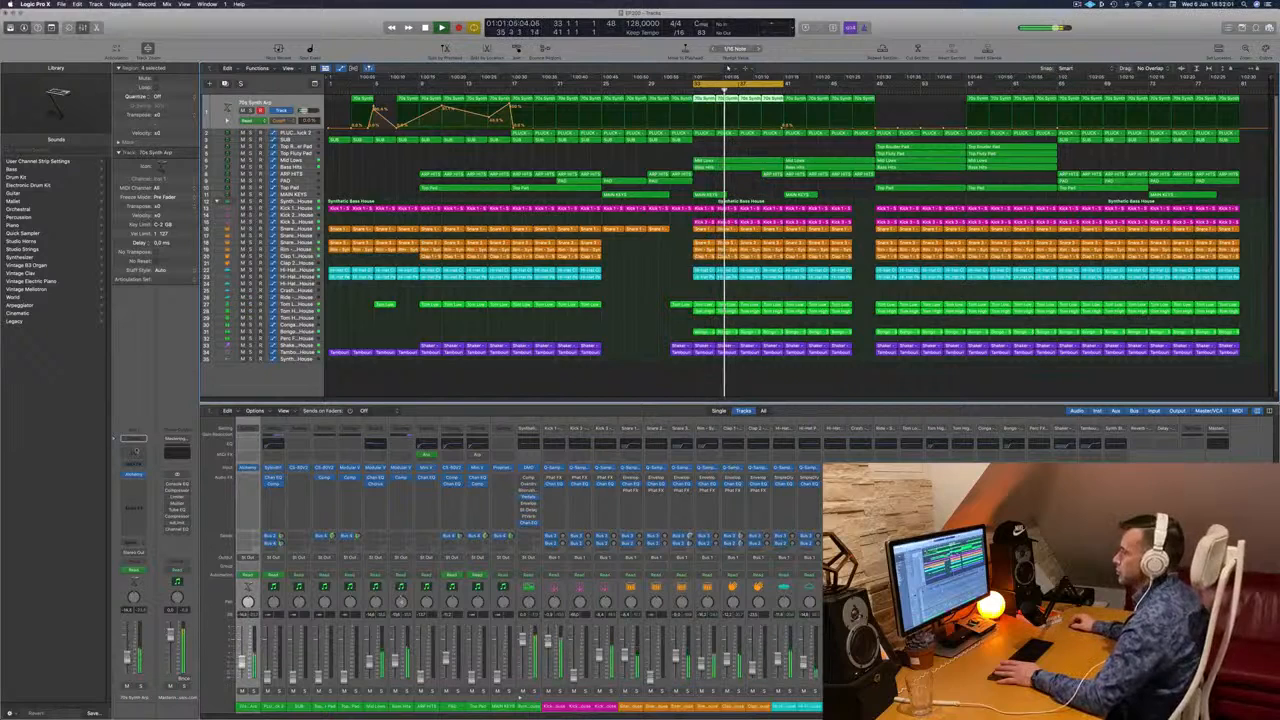
Add a Channel EQ to the 70s Synth Arp with a 12 dB/Oct low cut at 220 Hz, checking it in solo.
click(248, 443)
key(space)
key(space)
click(442, 151)
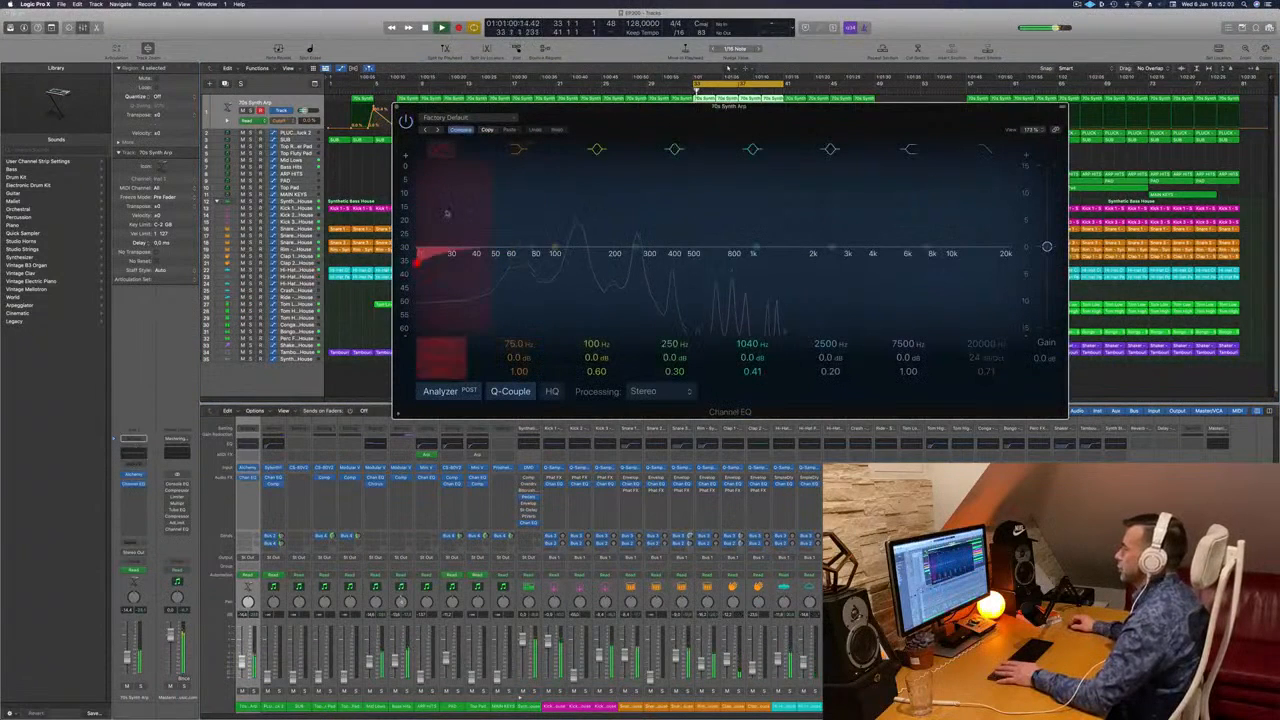
drag(448, 214, 620, 183)
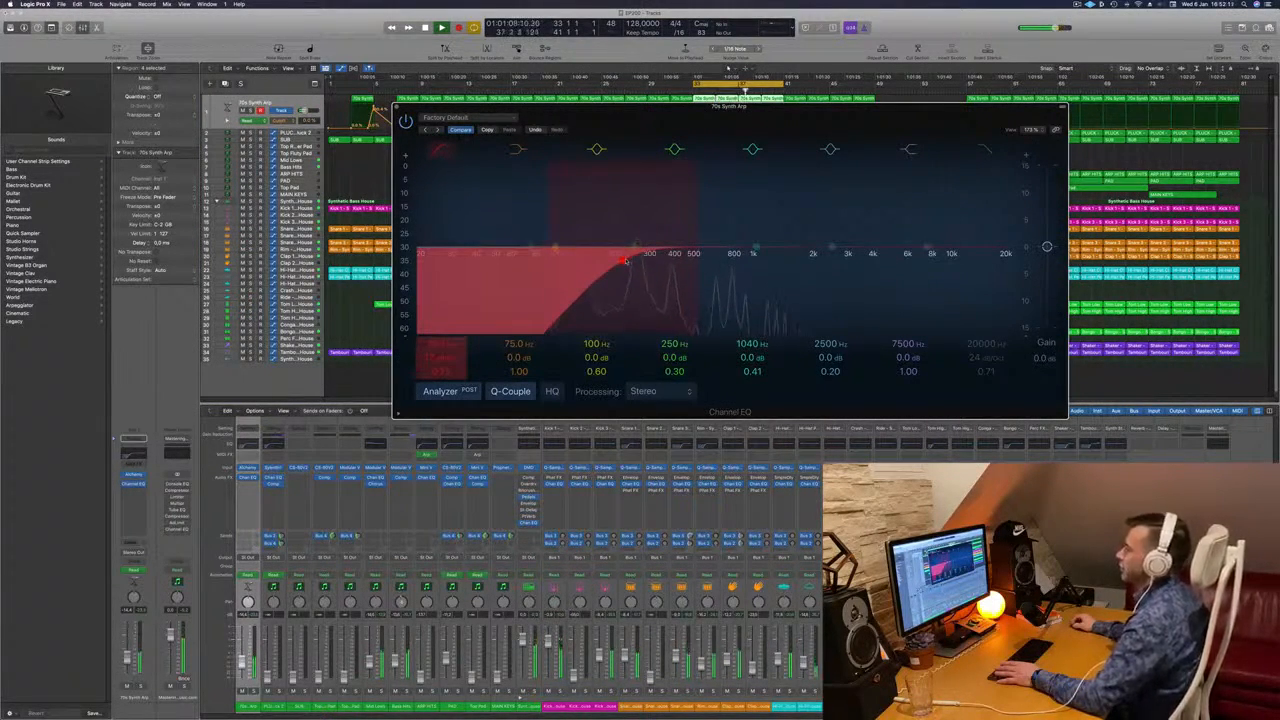
key(s)
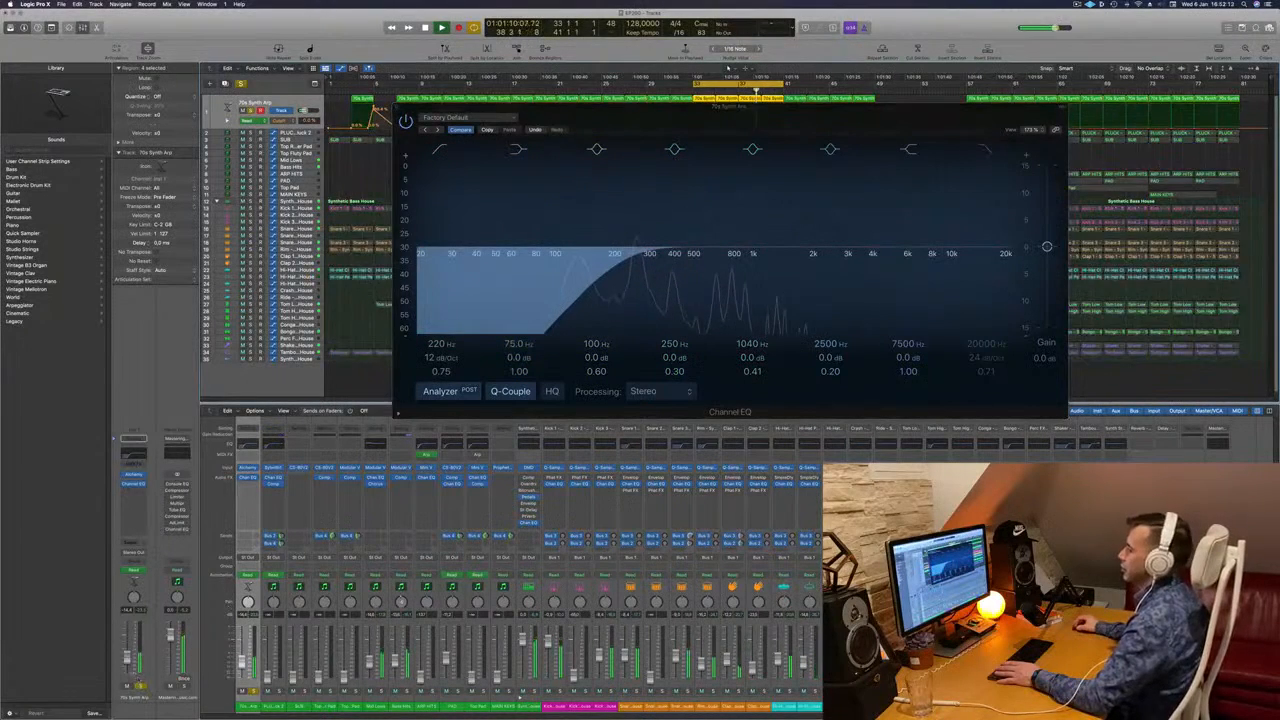
key(s)
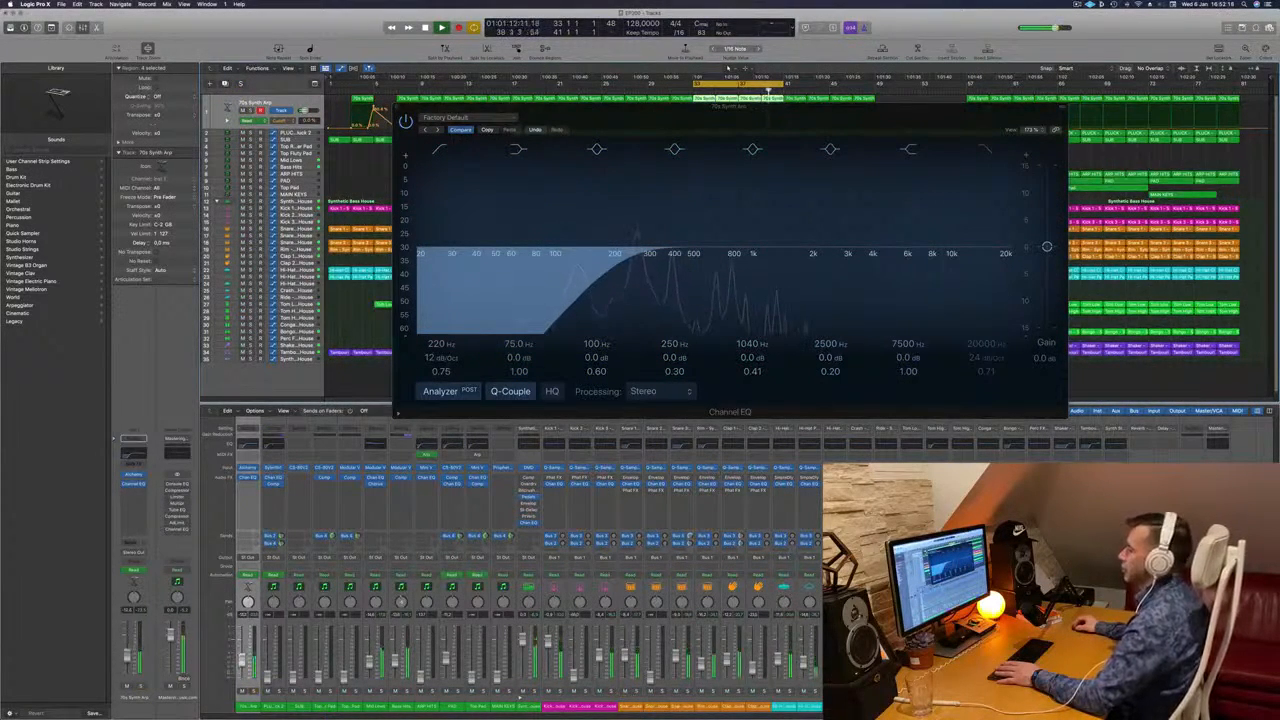
Add a send from the 70s Synth Arp to Bus 4 (Aux 4).
click(133, 541)
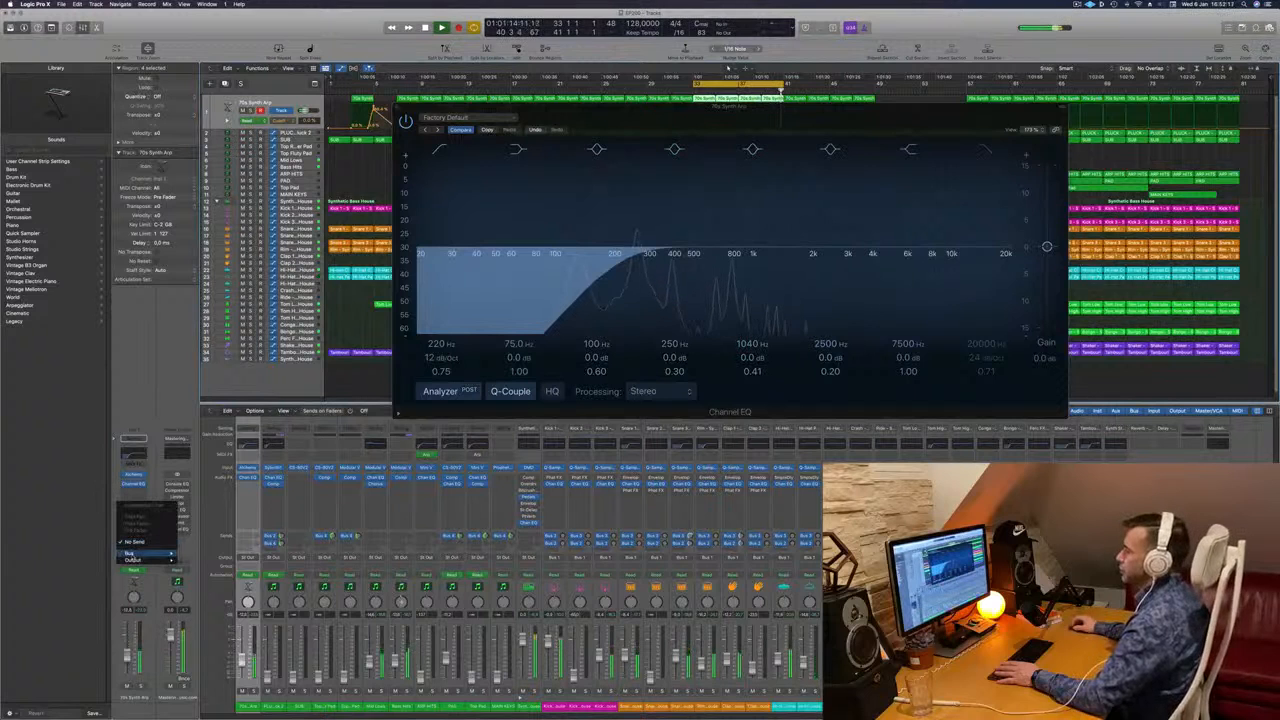
mouse_move(132, 553)
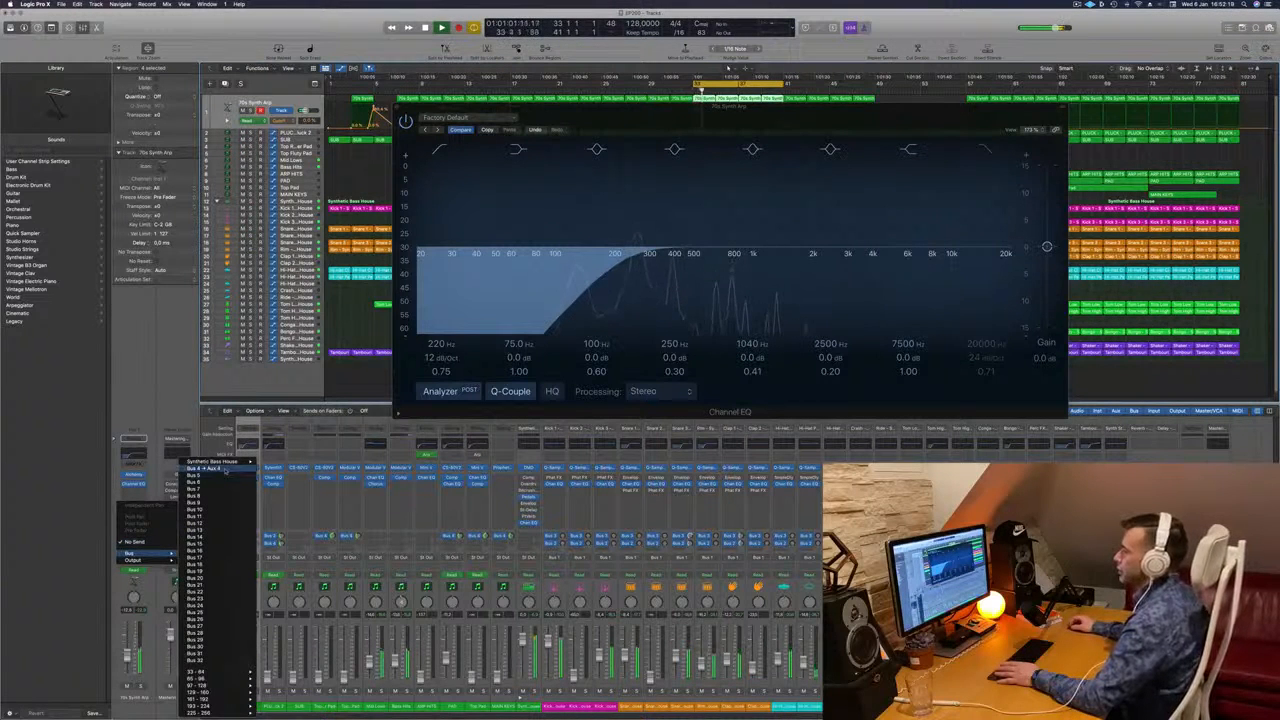
click(225, 474)
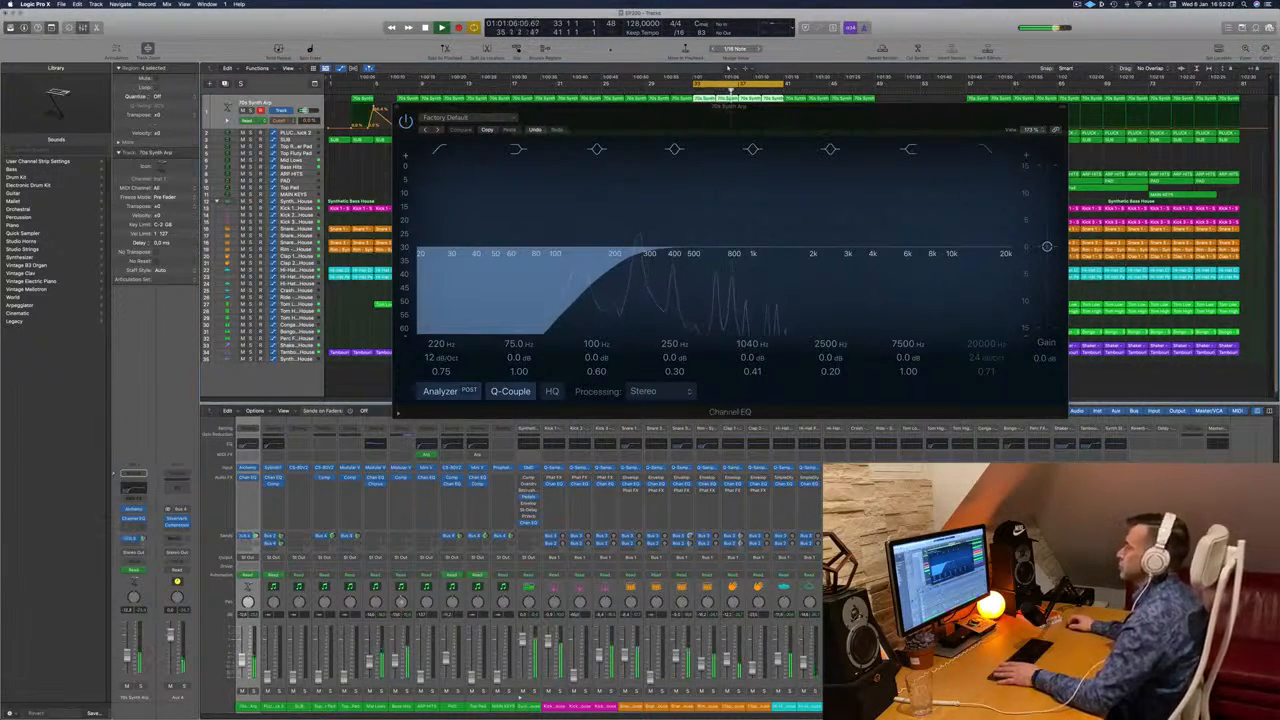
Close the Channel EQ and shape a cutoff automation rise on the 70s Synth Arp between bars 33 and 41, peaking around bar 37.
click(398, 107)
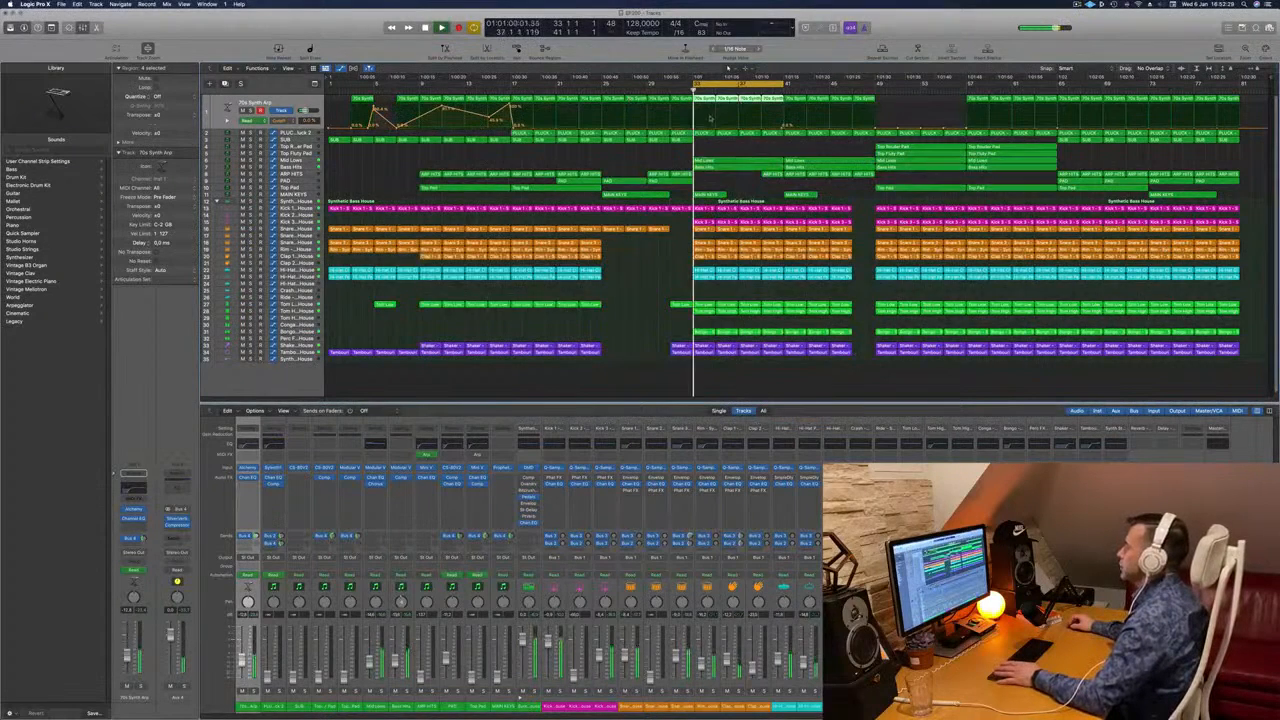
click(740, 127)
key(space)
key(space)
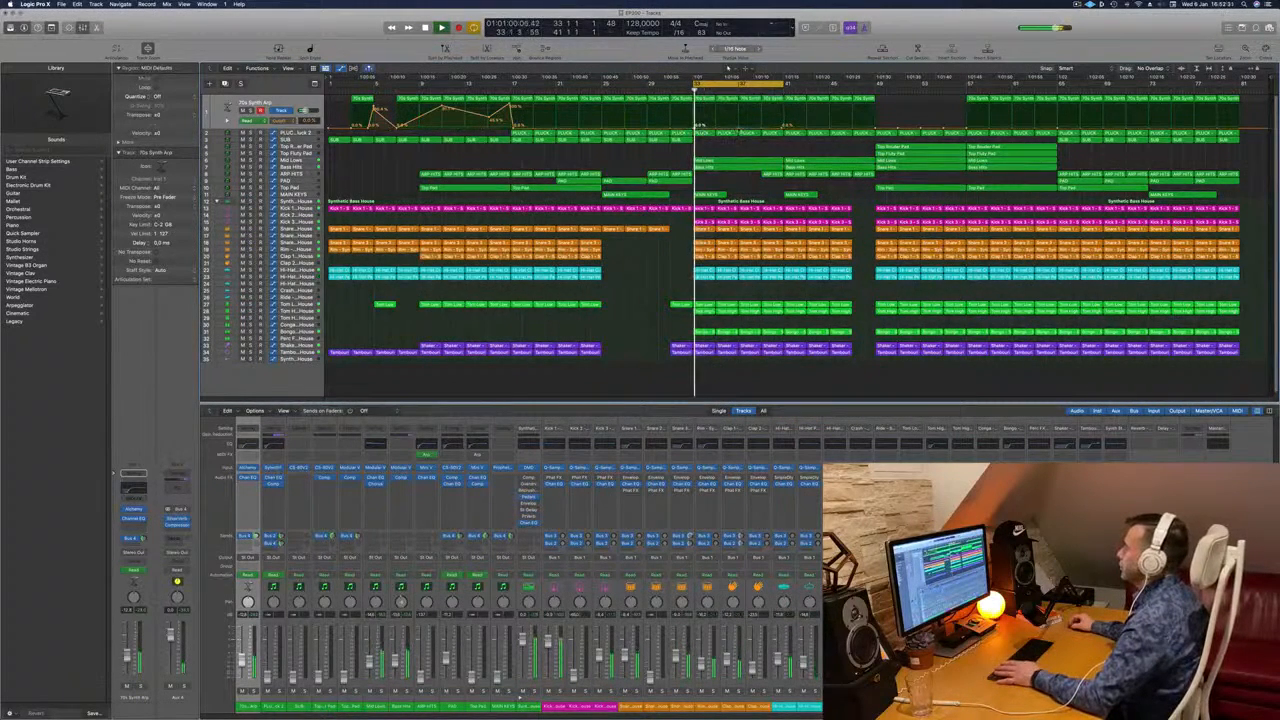
click(740, 127)
drag(740, 127, 745, 104)
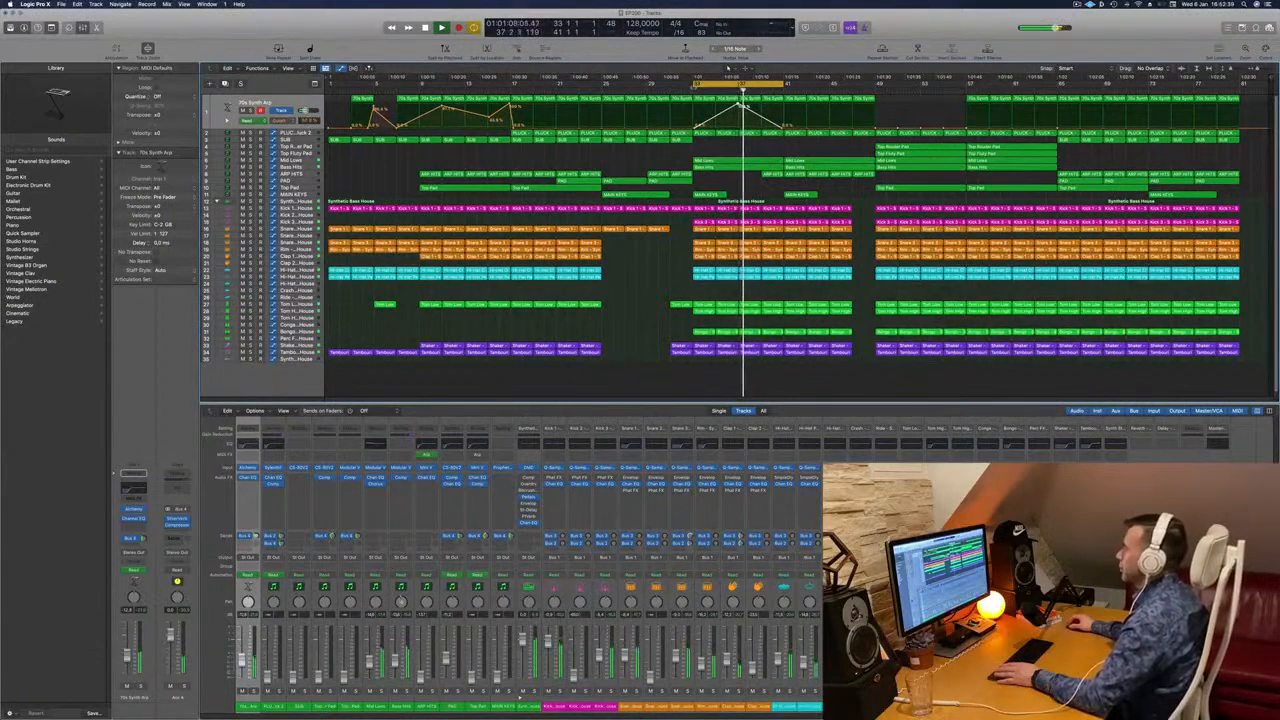
Refine the 70s Synth Arp's cutoff curve with a lower point before the bar 37 peak, comparing it in playback.
key(space)
key(space)
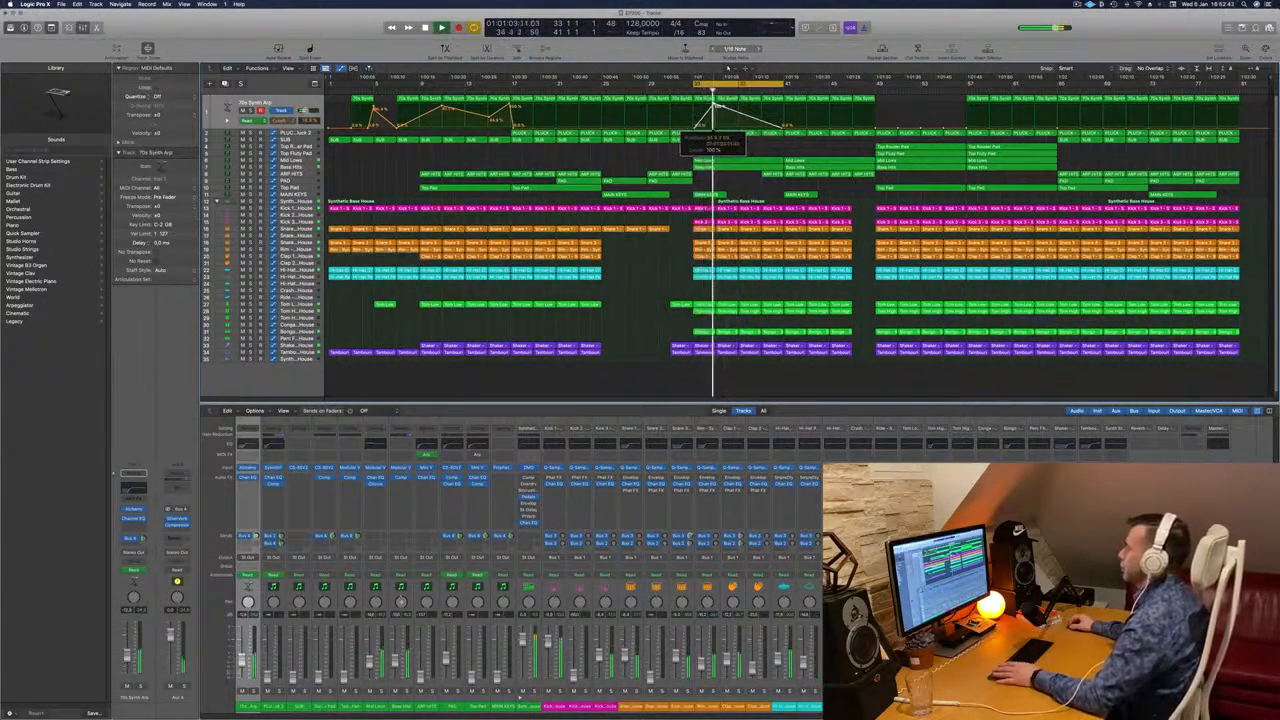
key(space)
key(space)
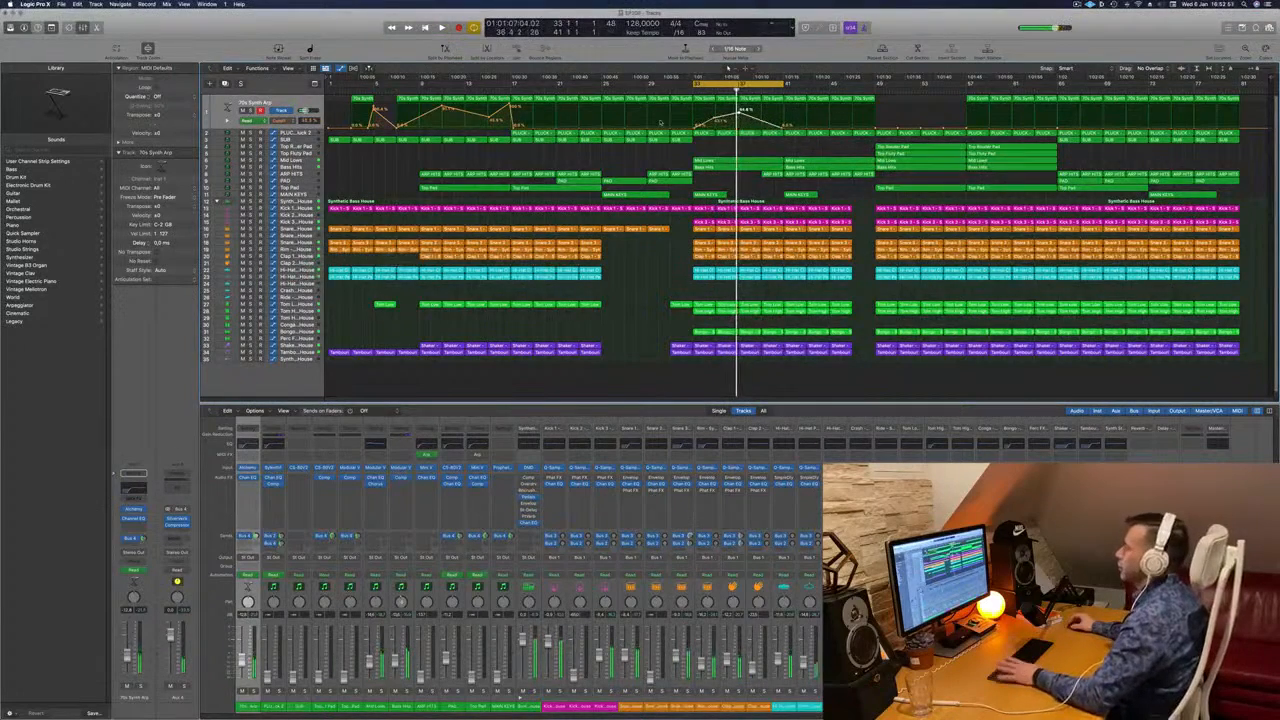
key(space)
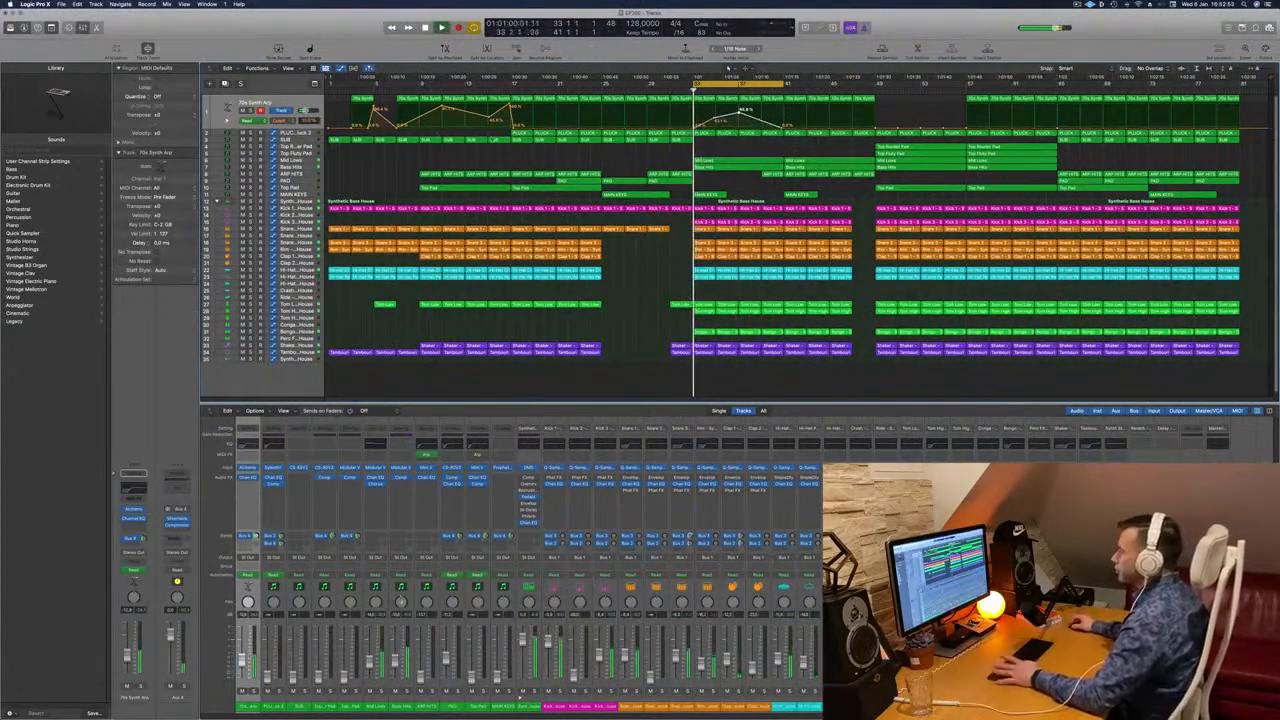
Raise the Progressive Pluck track's fader to blend it into the playing mix and extend the cycle range to bar 49.
click(293, 133)
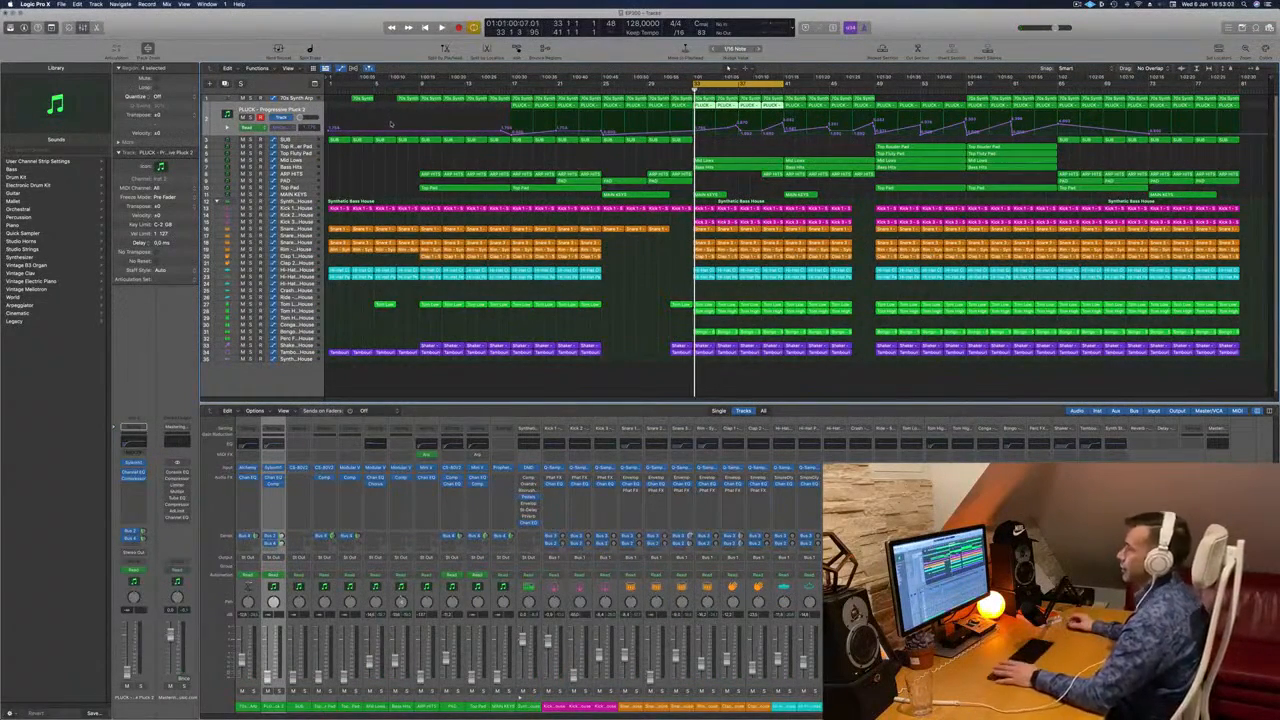
key(space)
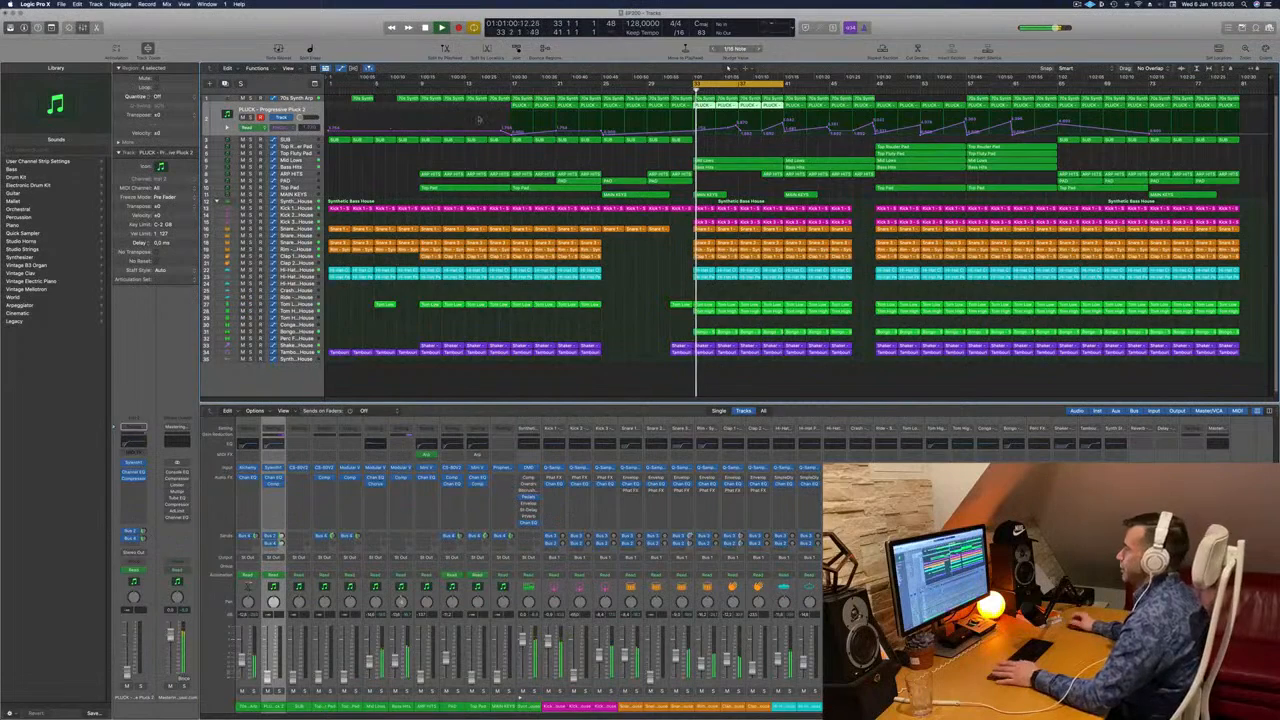
key(space)
key(space)
scroll(272, 121, up, 1)
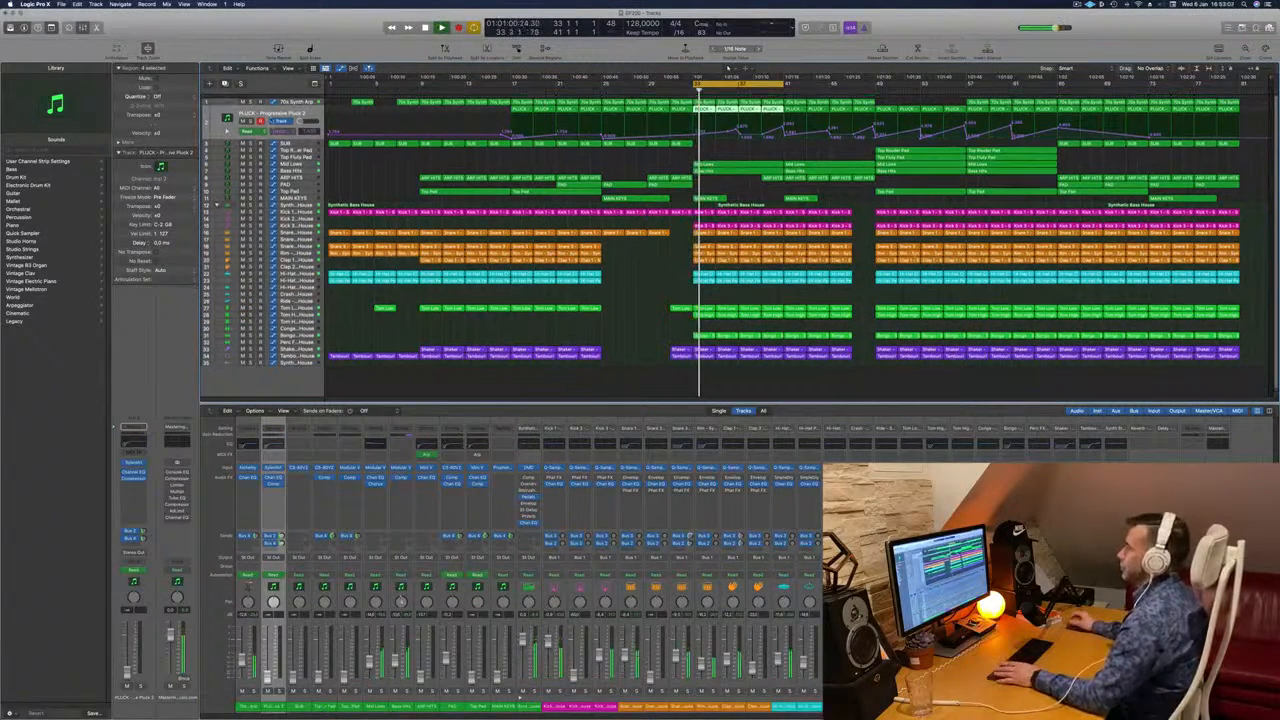
scroll(728, 68, down, 1)
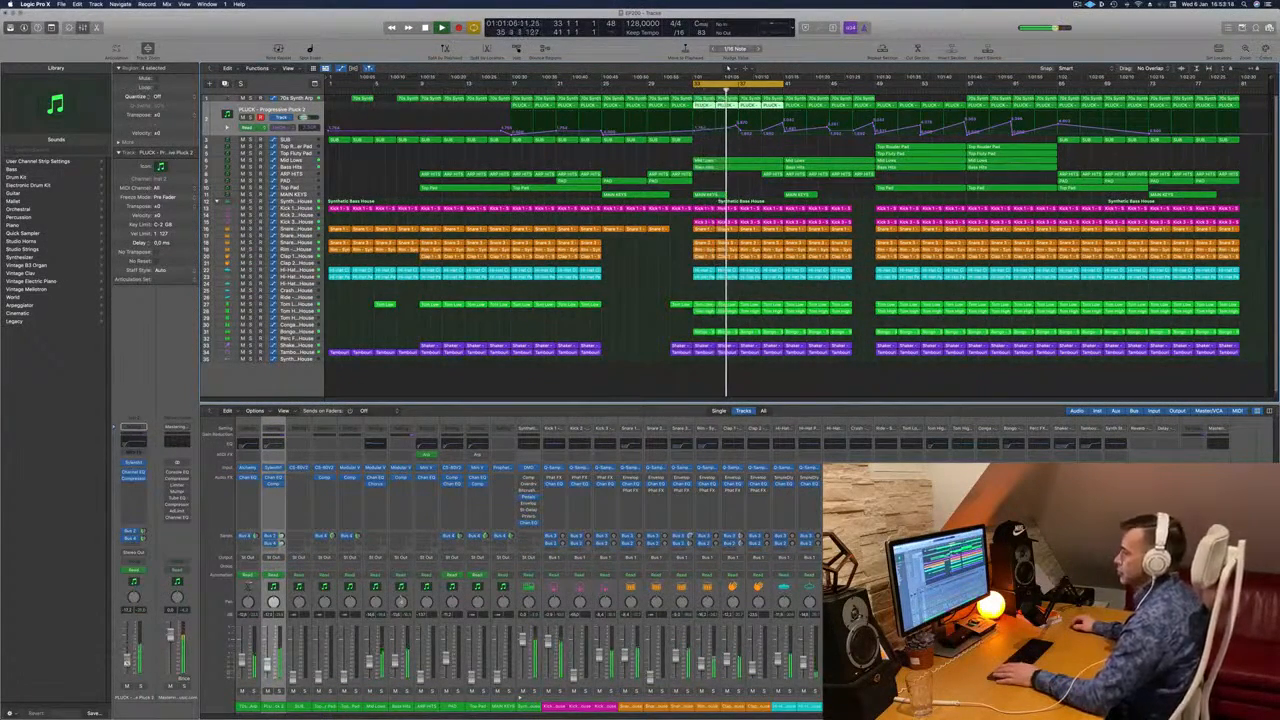
key(space)
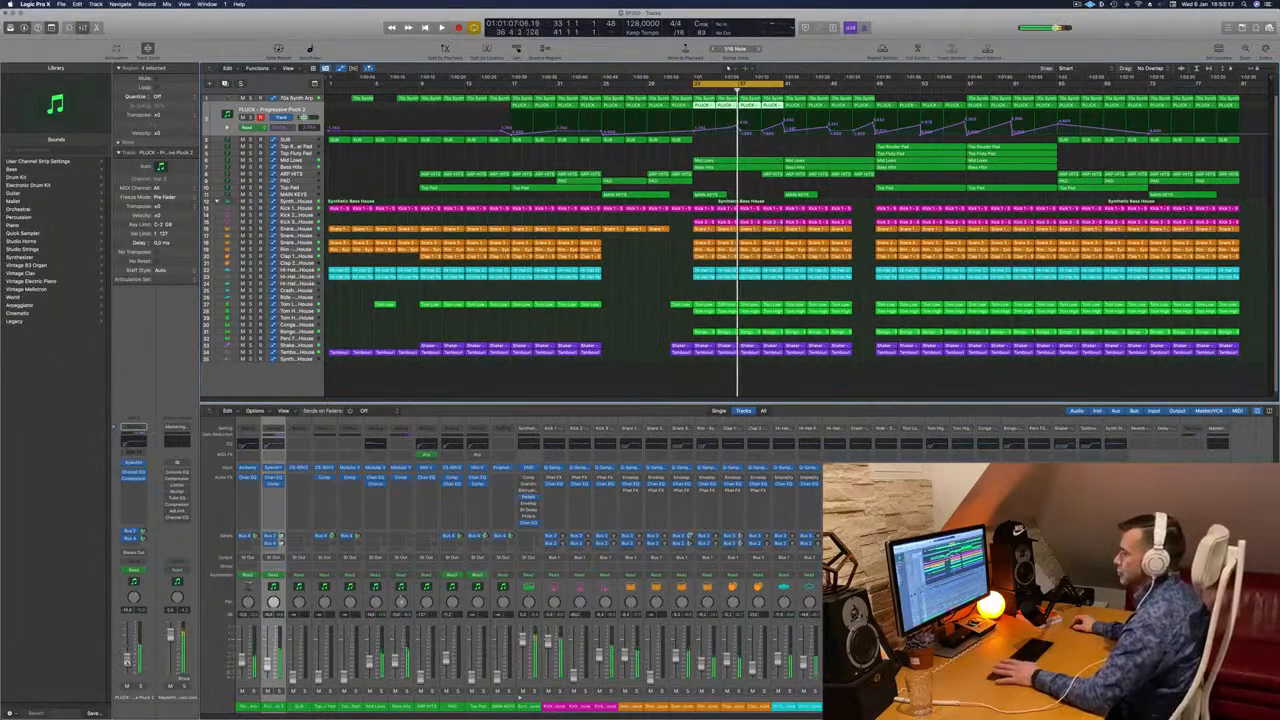
key(space)
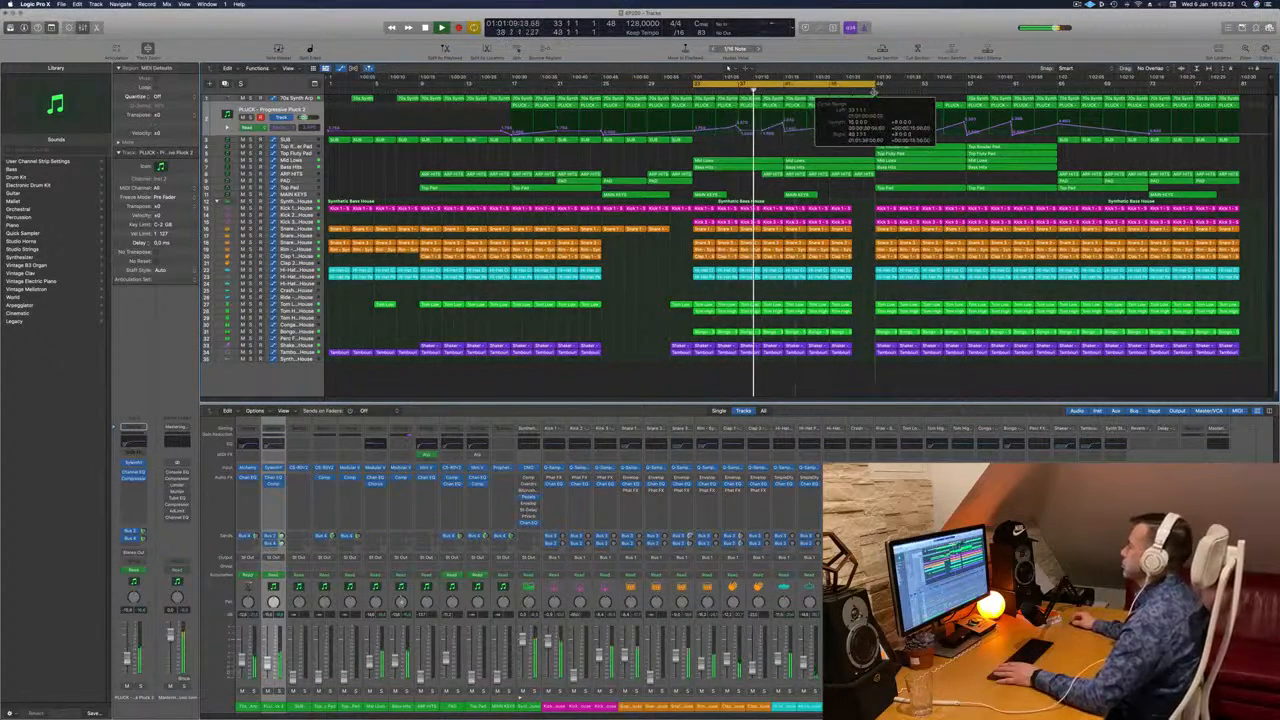
Add a second cutoff automation rise on the 70s Synth Arp between bars 41 and 49, peaking around bar 45.
click(291, 99)
key(Return)
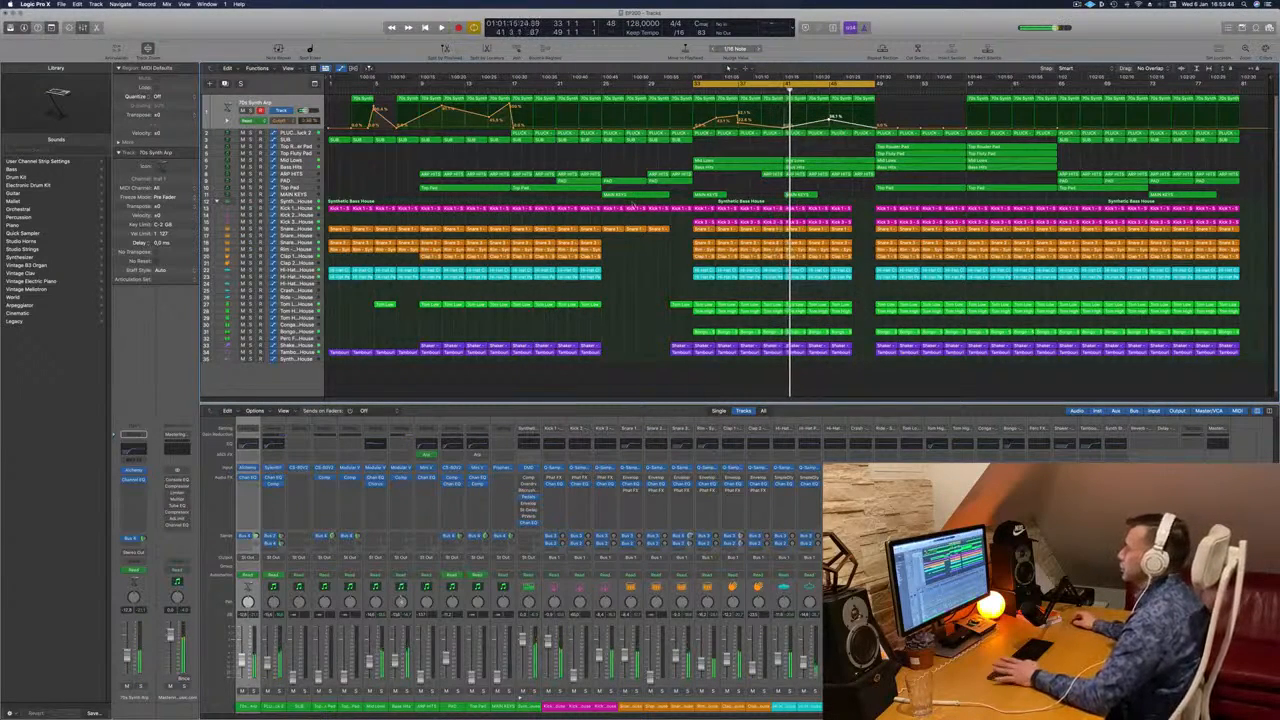
key(space)
key(space)
Bring the MAIN KEYS track into the mix at about -17.2 dB, restarting playback to judge its level.
click(295, 195)
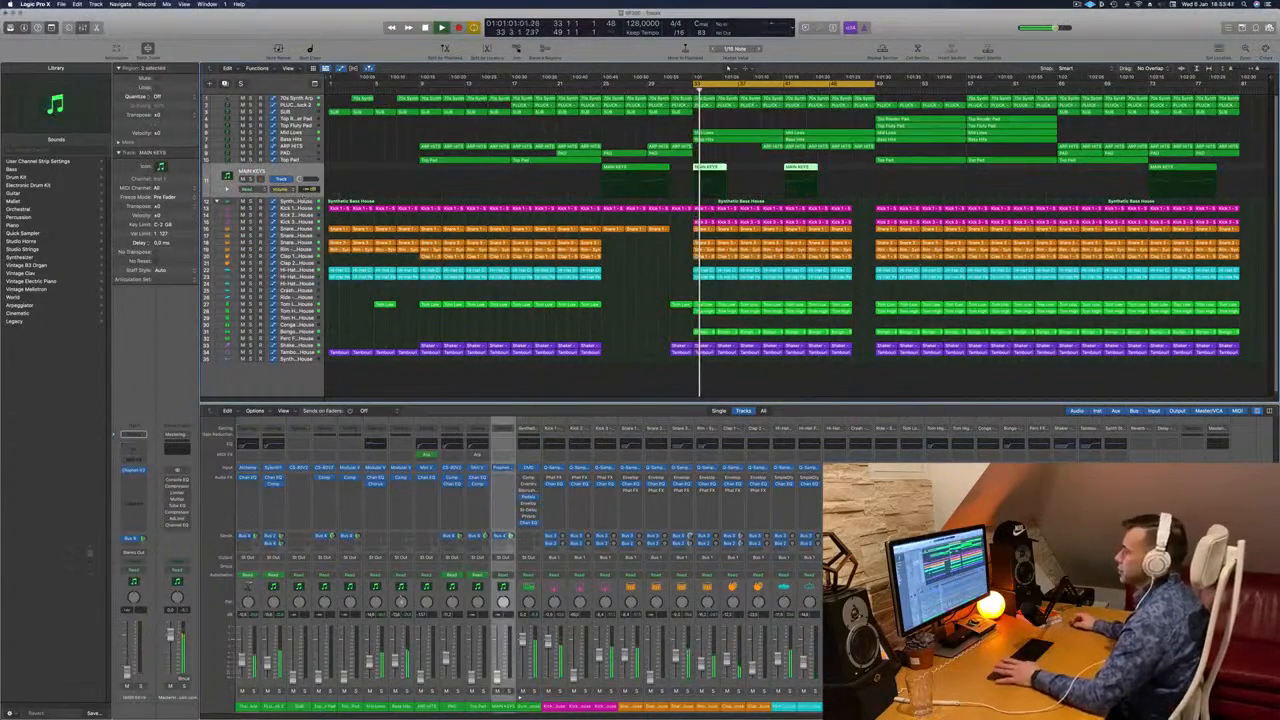
key(space)
key(space)
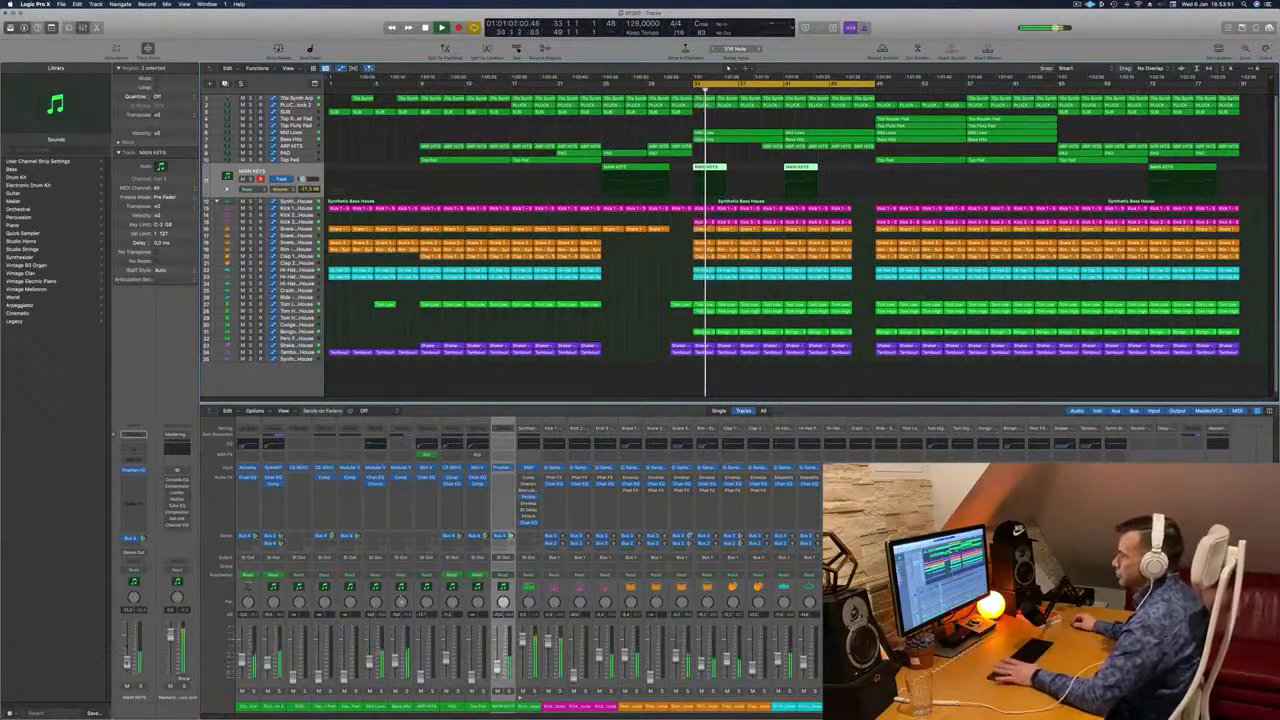
key(space)
key(space)
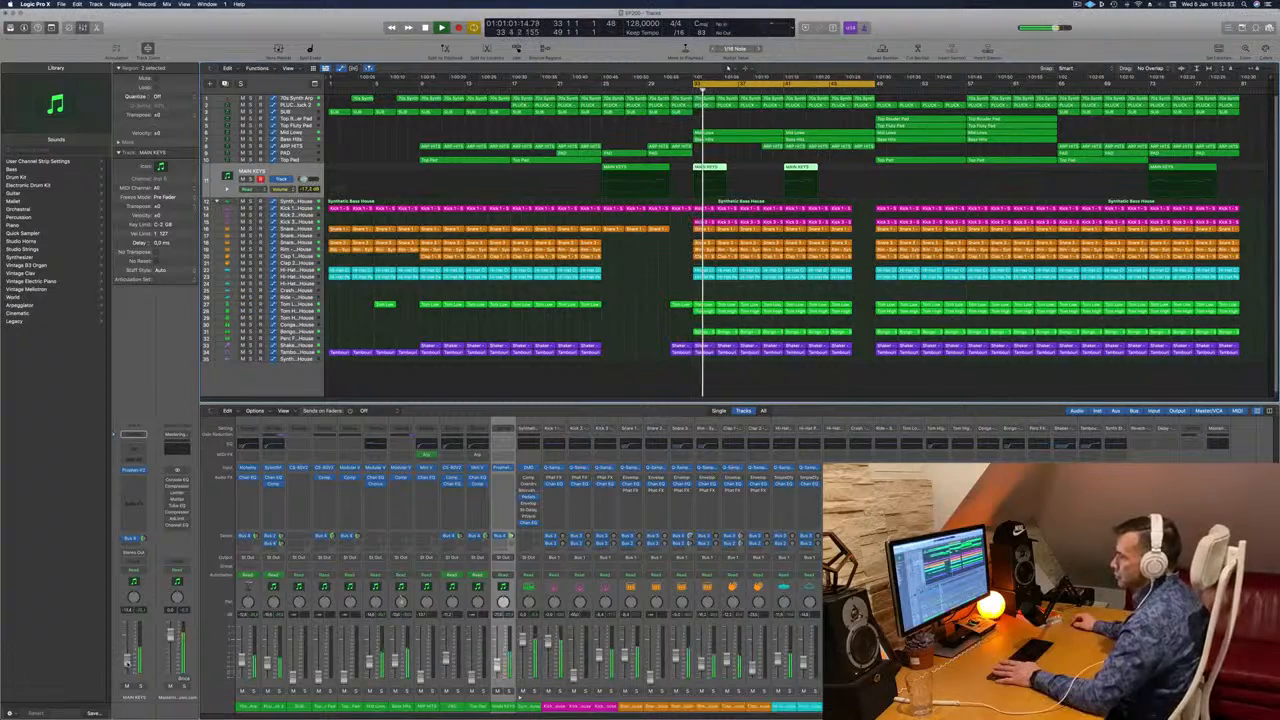
key(space)
key(space)
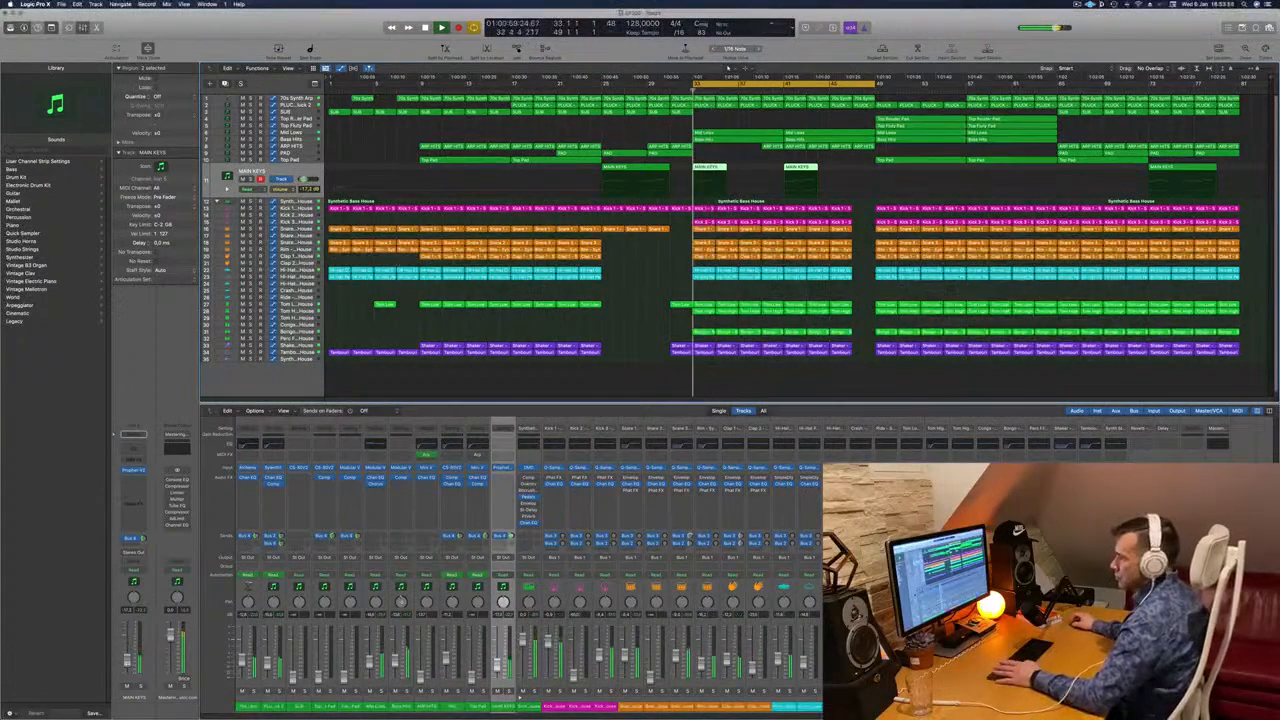
Add a Channel EQ with a low cut above 200 Hz to MAIN KEYS, then close its window.
click(142, 450)
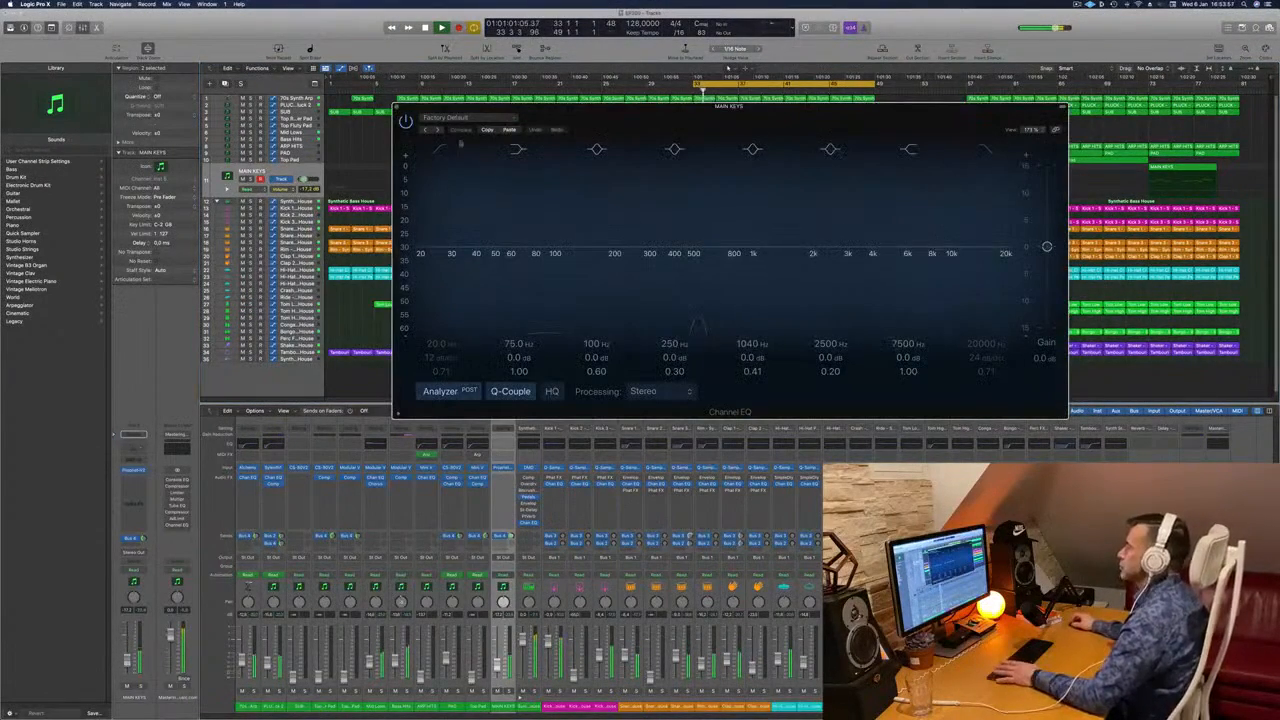
click(440, 149)
drag(442, 172, 629, 176)
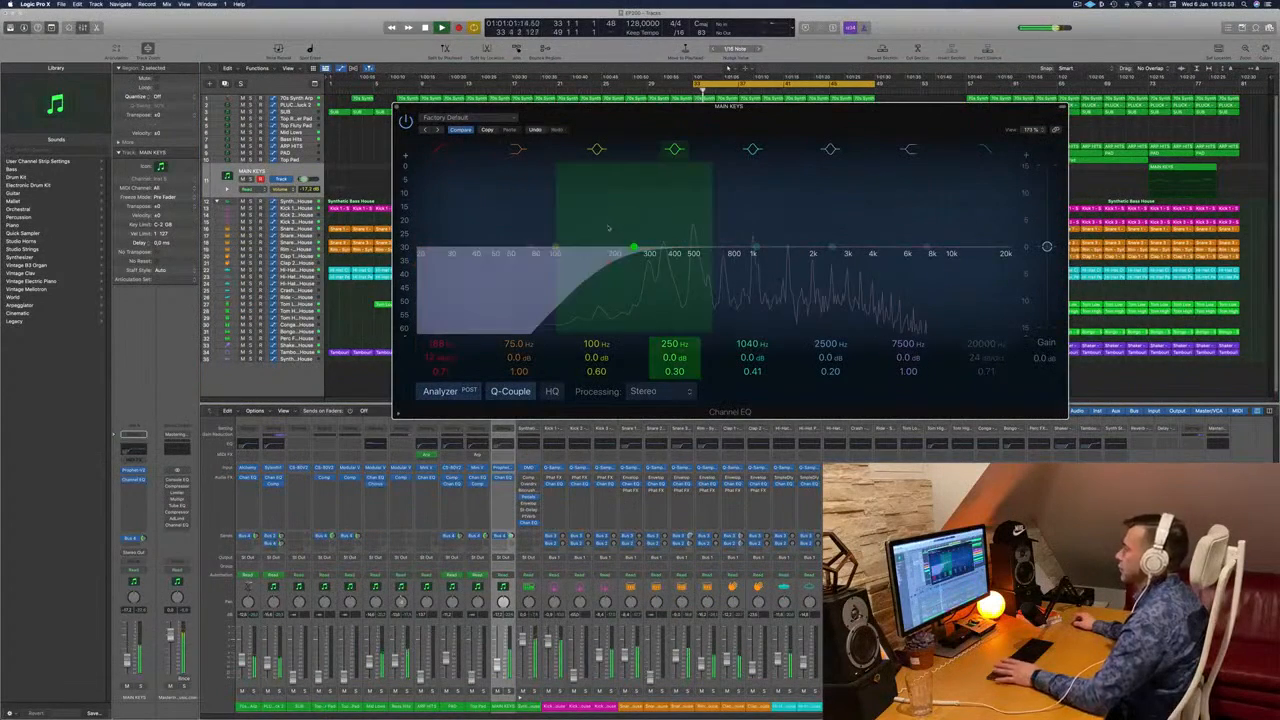
drag(610, 246, 629, 247)
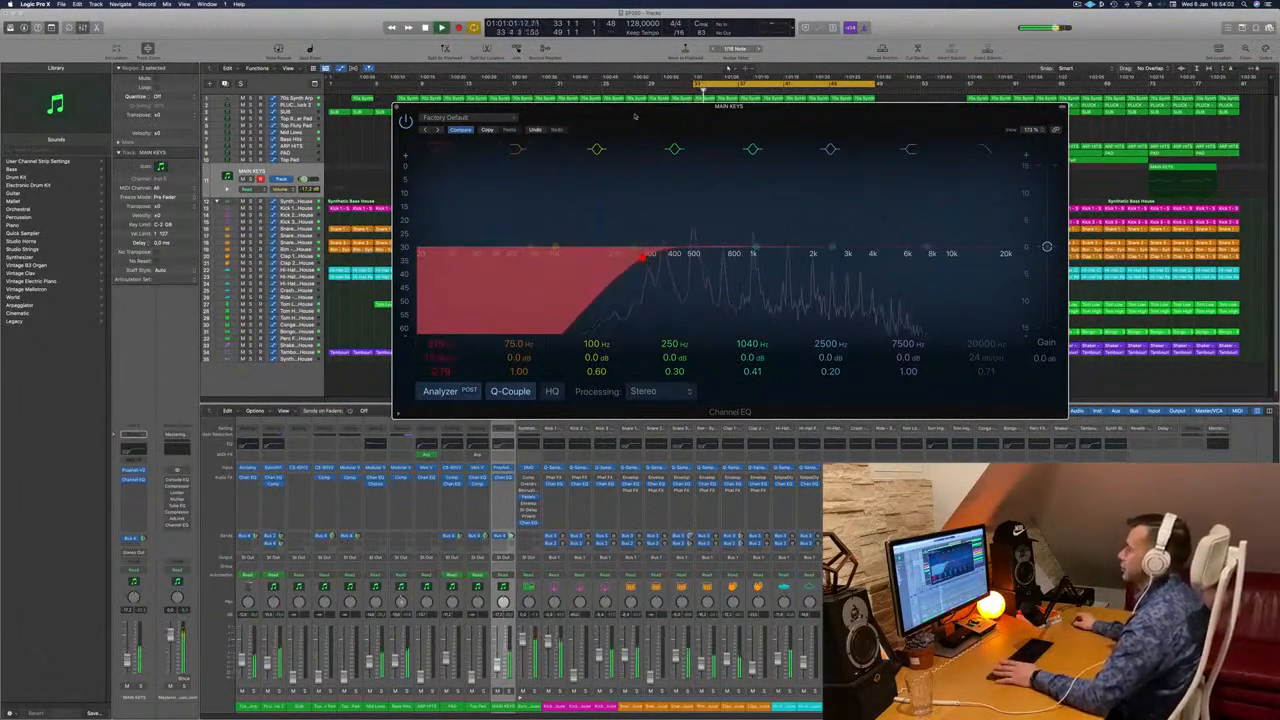
drag(537, 107, 369, 176)
click(229, 176)
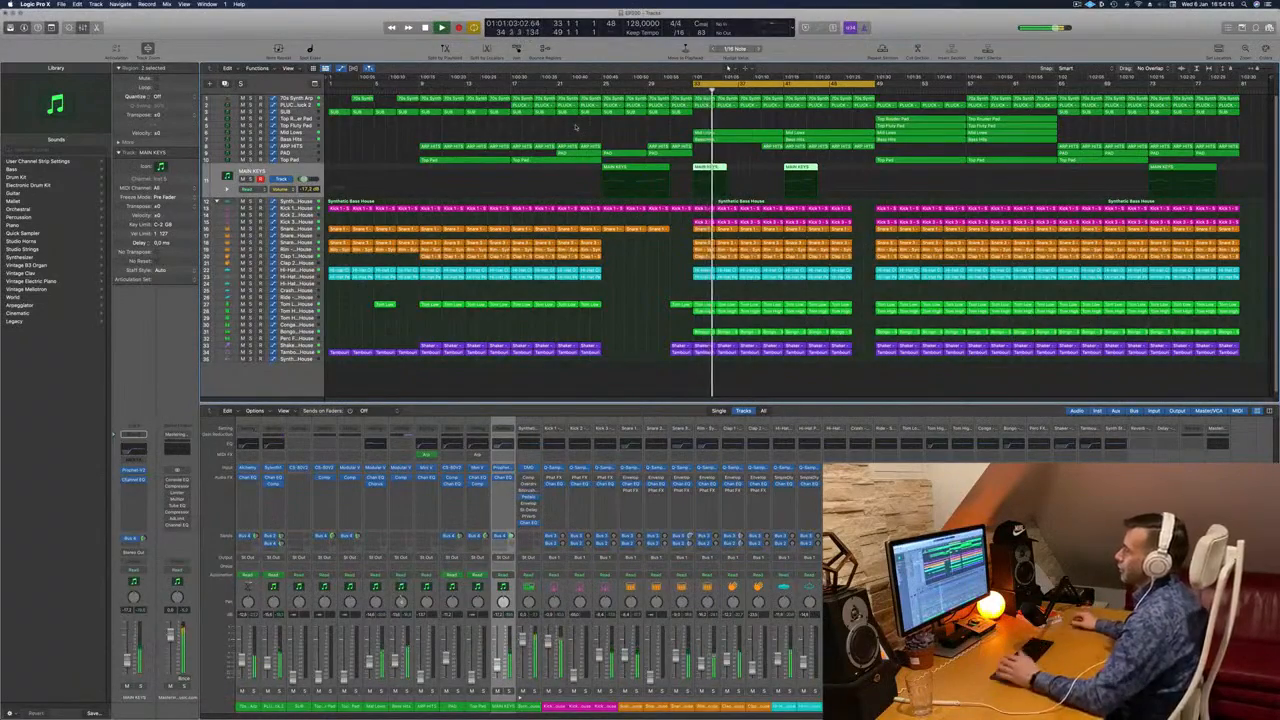
Lower the Snare 1 track to about -11.6 dB, checking it in solo and against the full mix.
click(290, 229)
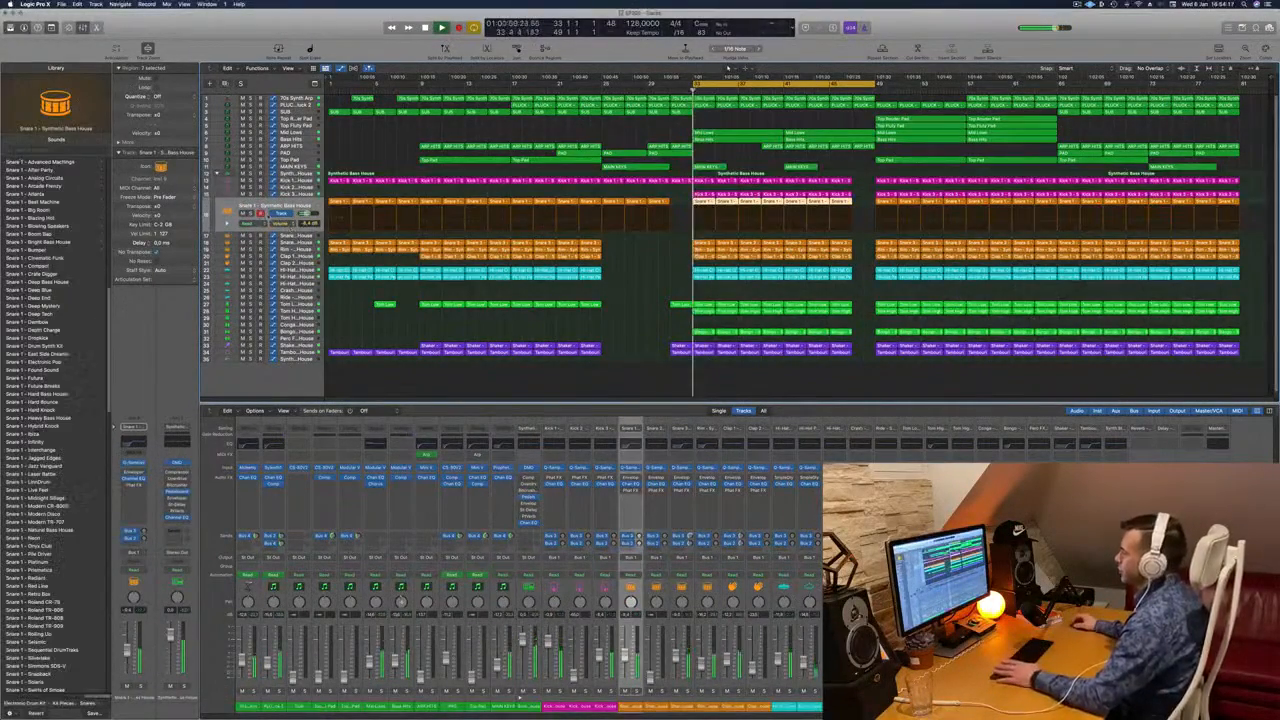
click(251, 214)
click(251, 214)
key(space)
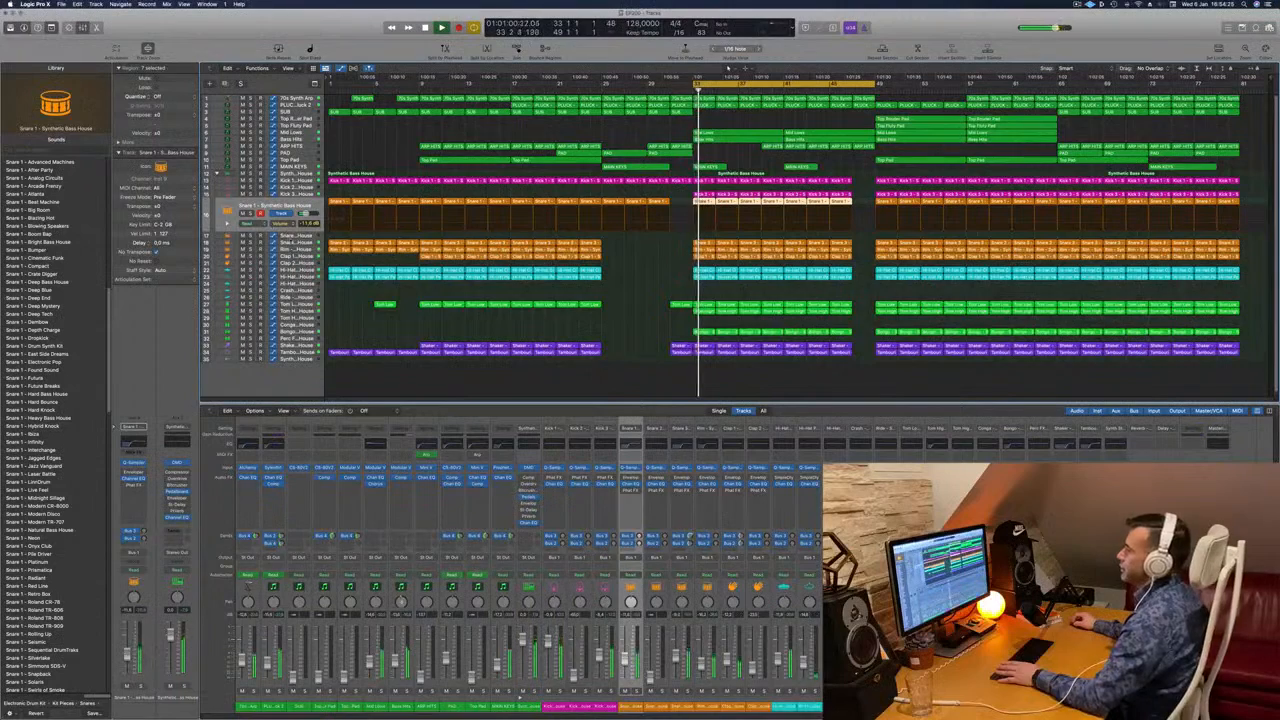
Set the Snare 3 track to about -10.8 dB against the full mix in playback.
key(Down)
key(Down)
key(space)
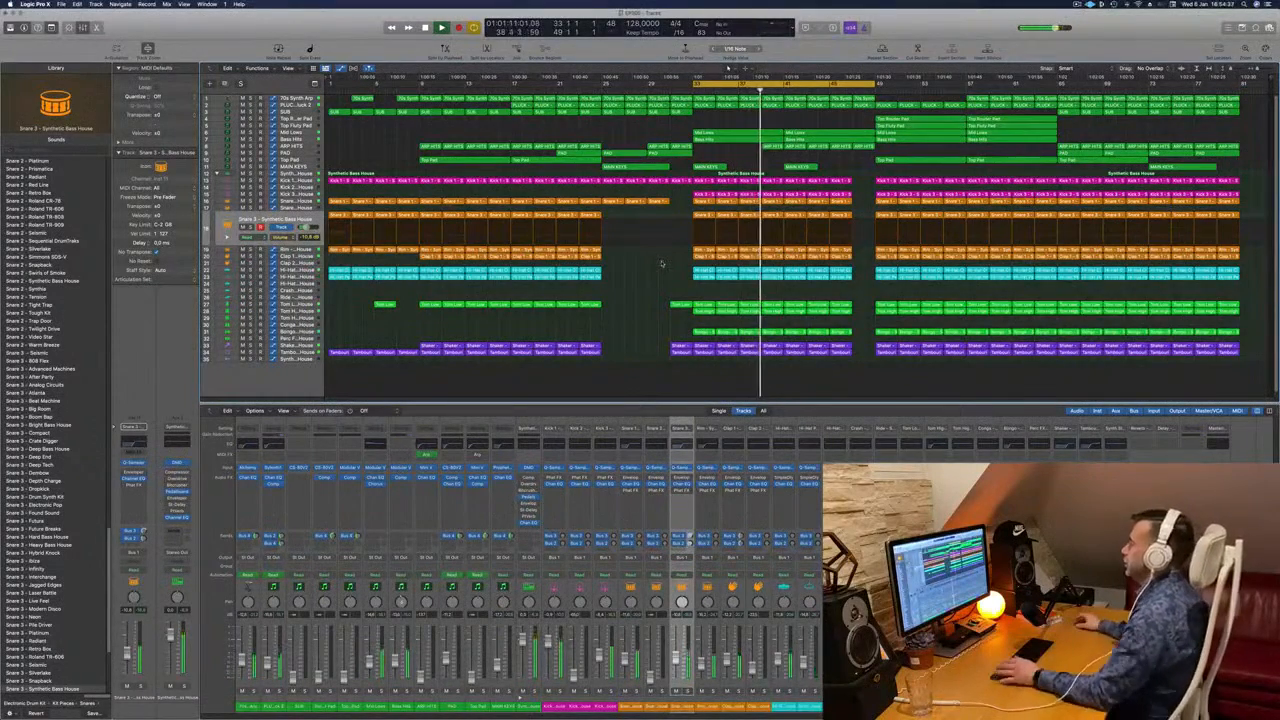
Lower MAIN KEYS to about -18.4 dB while the mix plays.
click(297, 146)
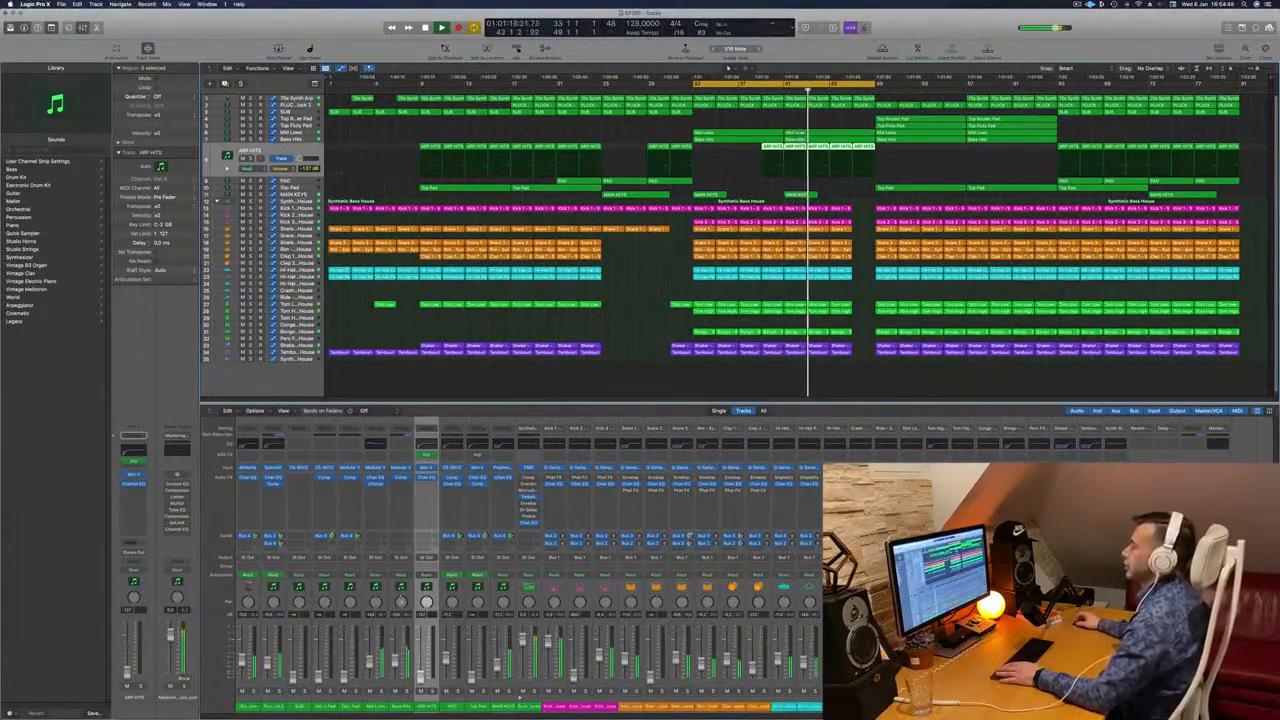
click(297, 194)
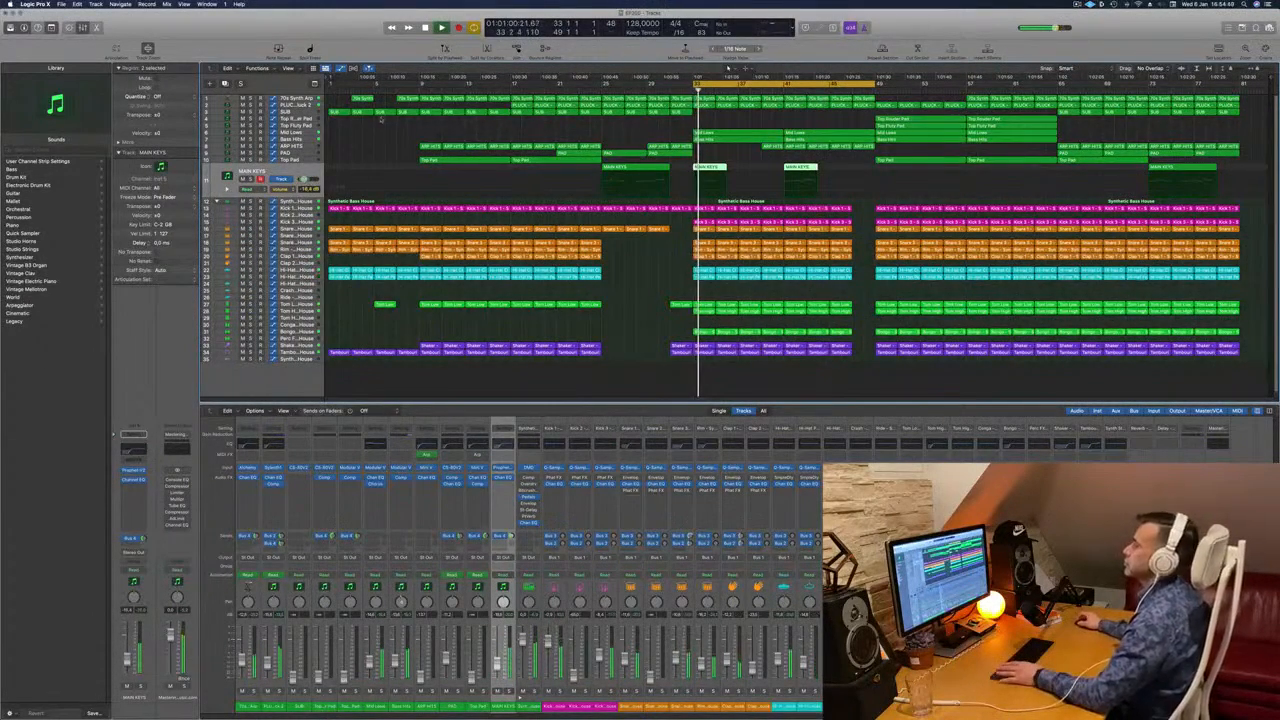
Bring in ARP HITS at about -8.2 dB and delete its regions at bars 41 and 45.
click(296, 148)
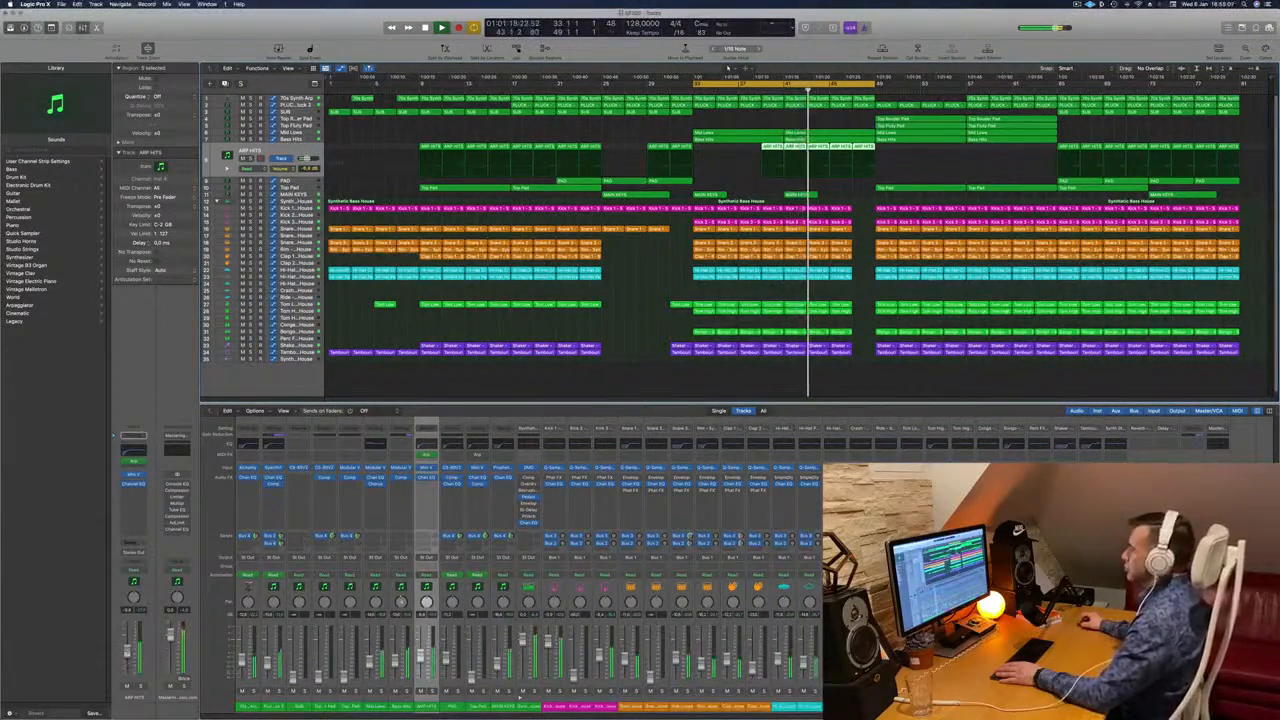
click(796, 148)
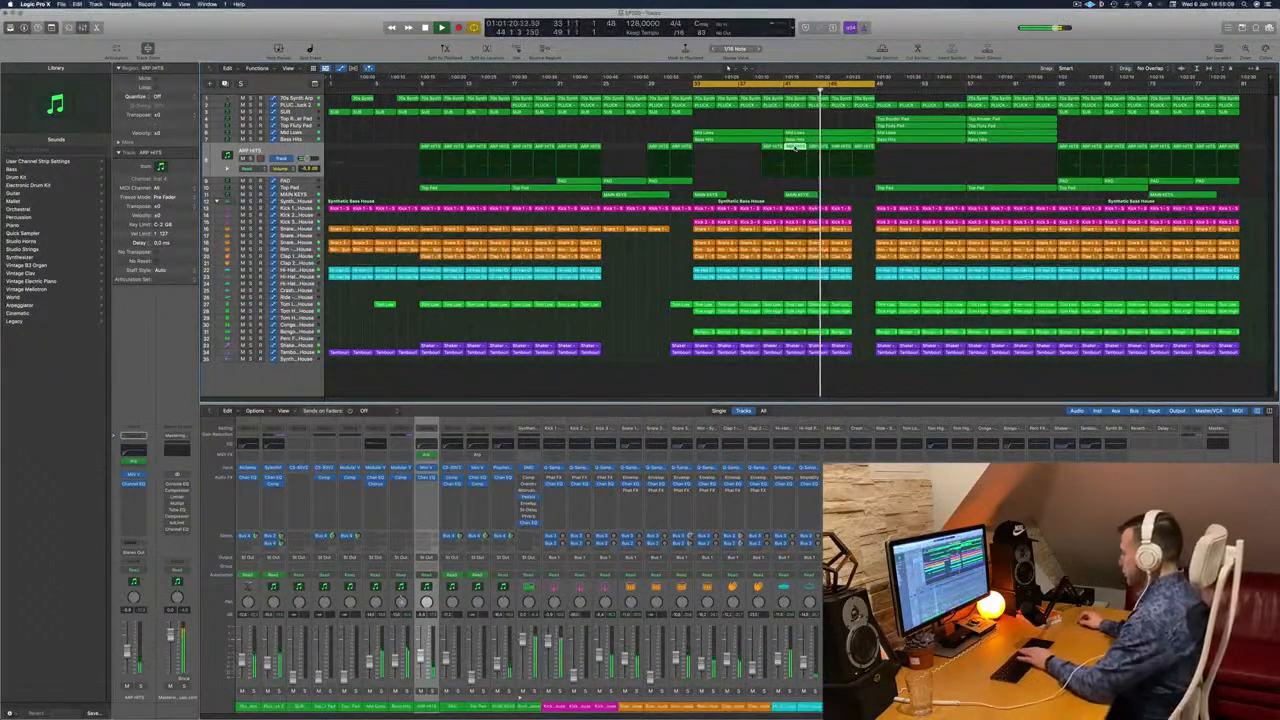
key(Delete)
click(843, 147)
key(Delete)
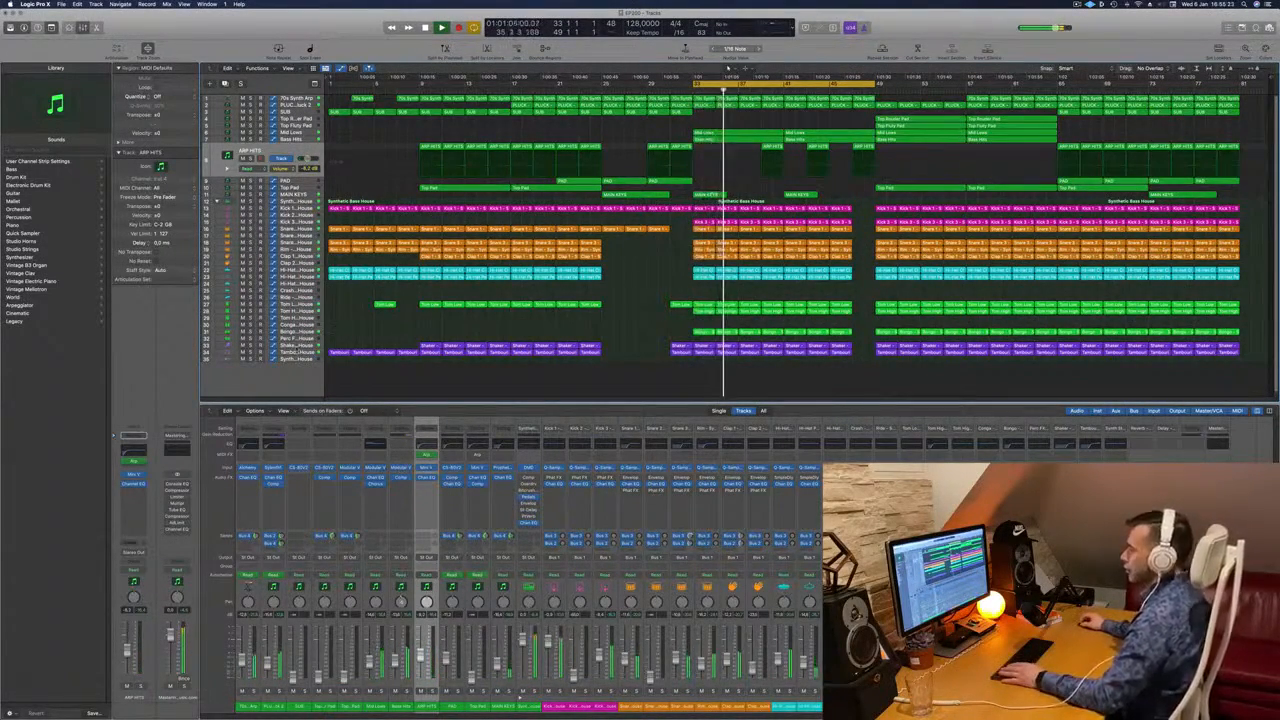
Adjust the Shaker and Tambourine levels against the full mix during playback.
click(297, 346)
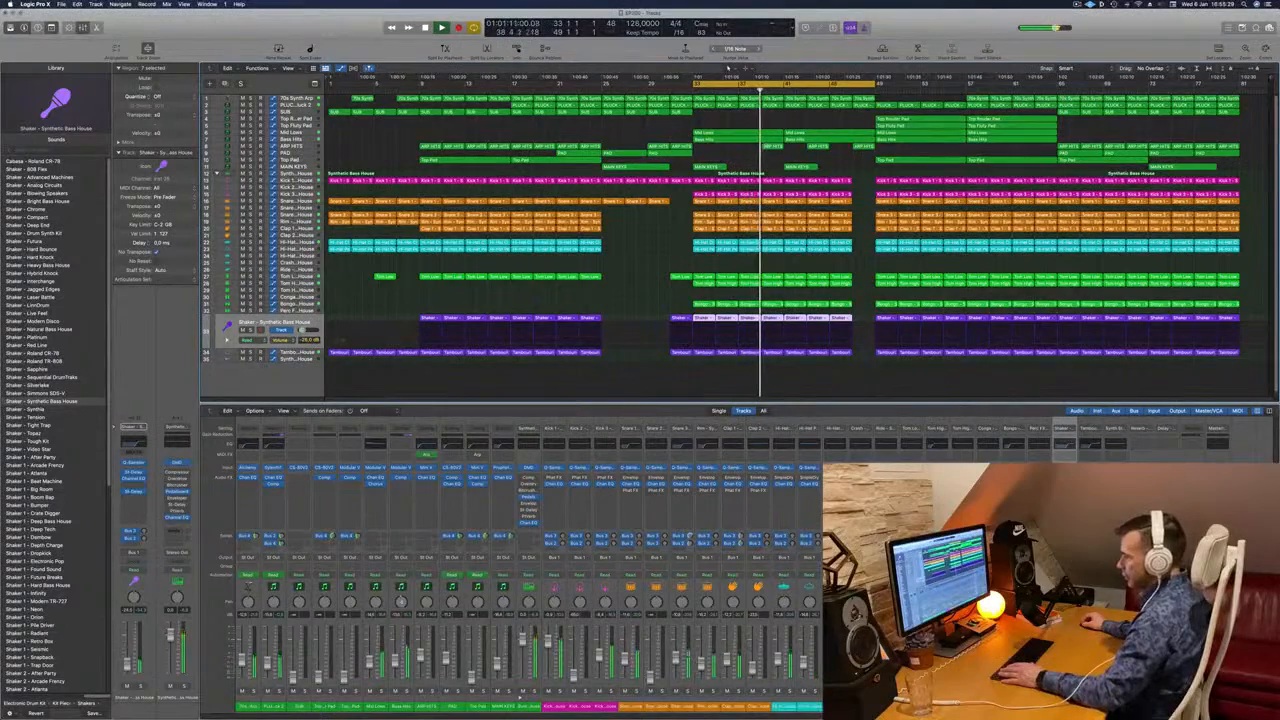
key(Down)
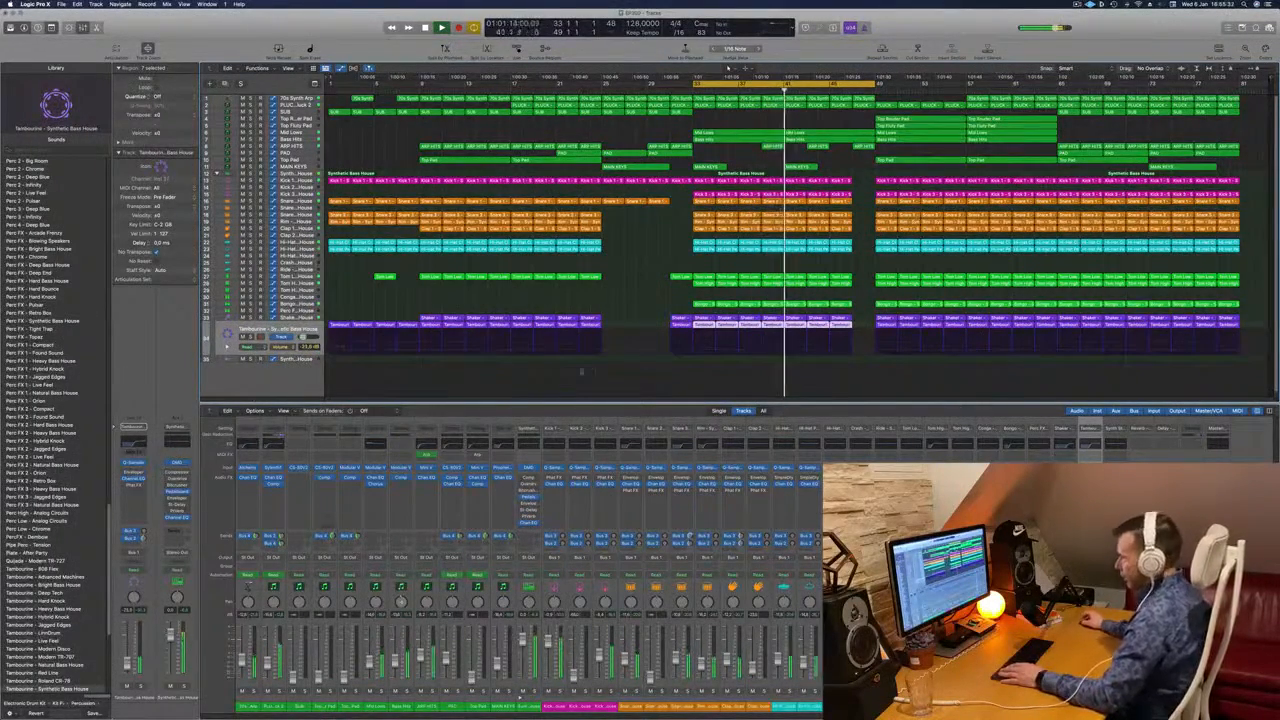
click(648, 276)
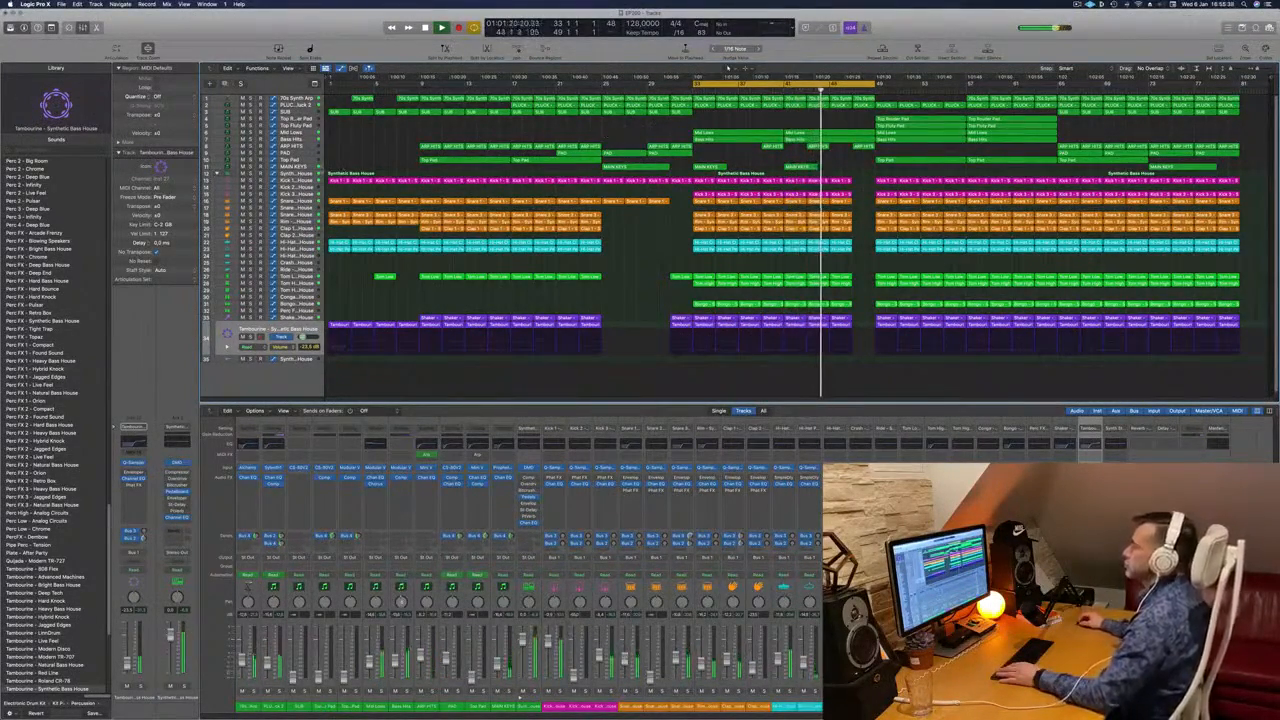
Recheck MAIN KEYS, move the cycle range to bars 49 to 65 and select the Progressive Pluck track for the new section.
click(294, 166)
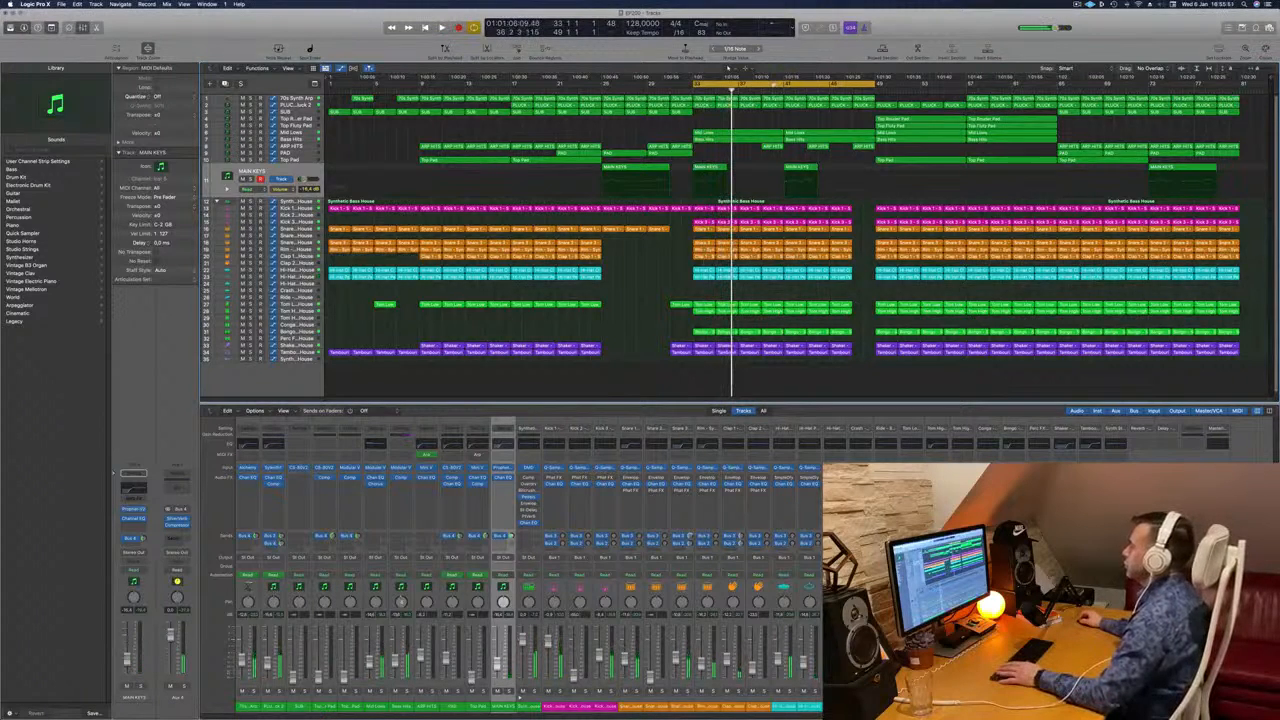
drag(709, 84, 895, 86)
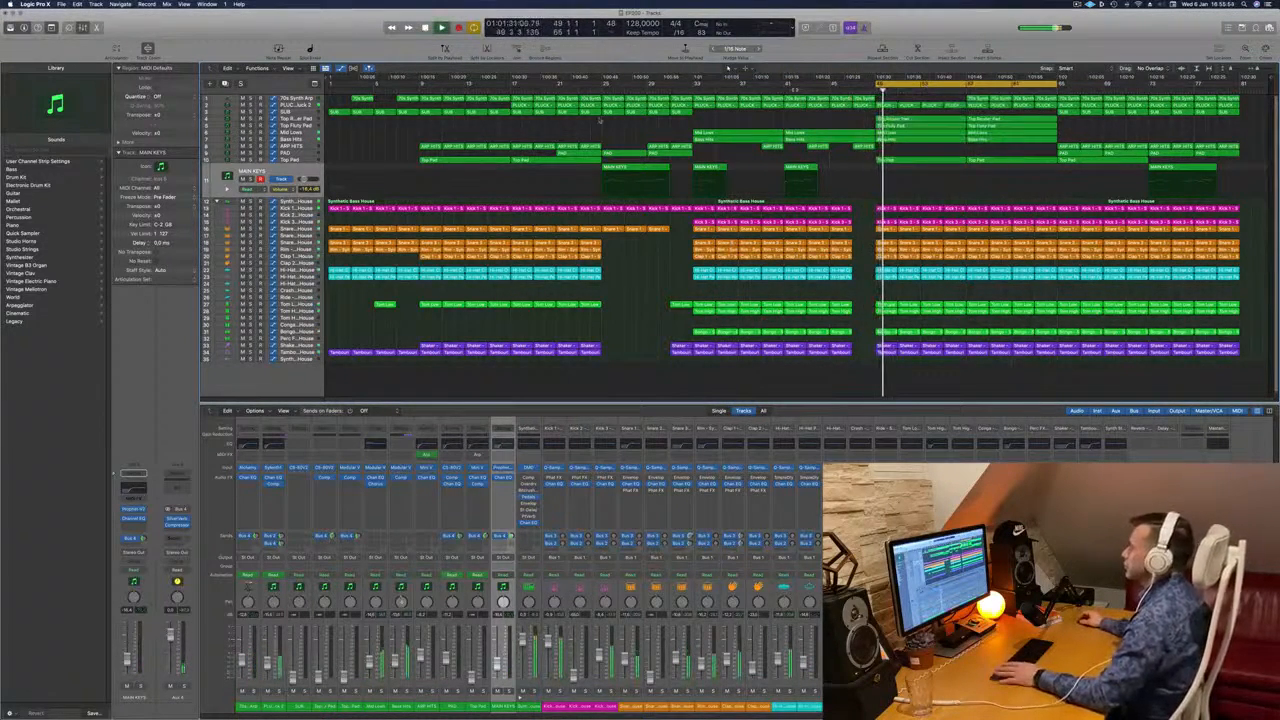
click(296, 105)
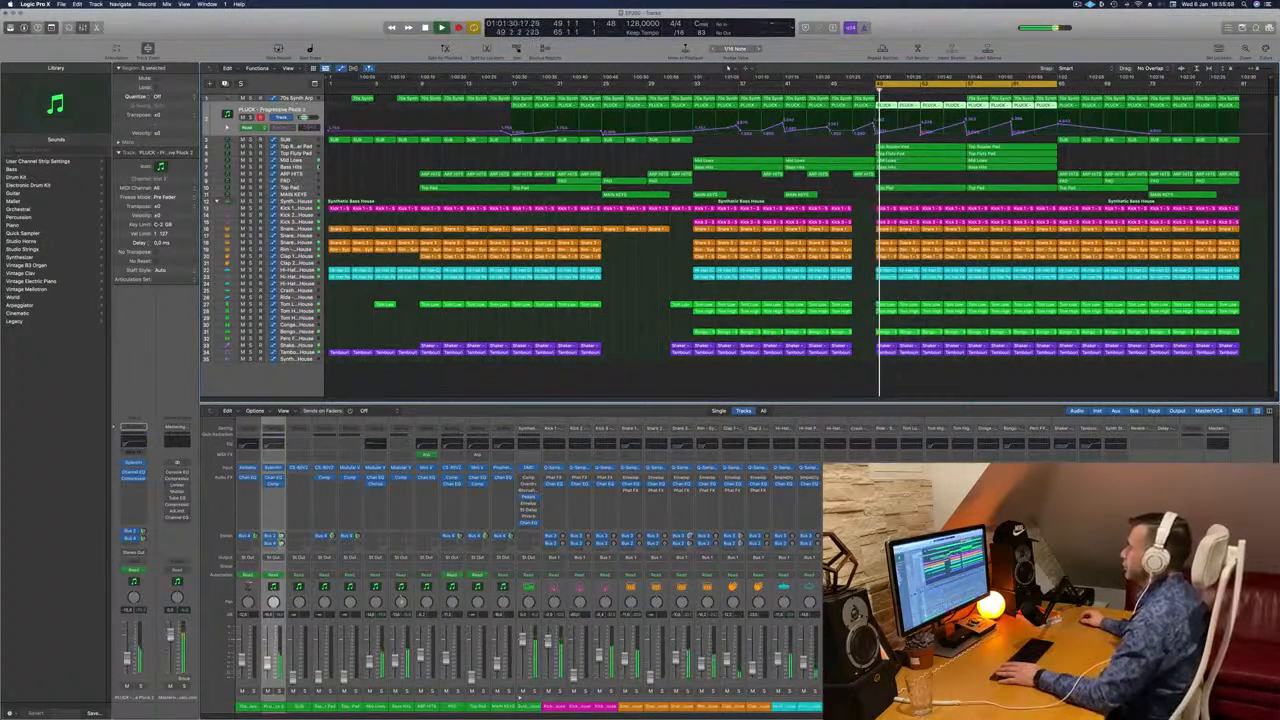
Go through the Top Pad and Top Router Pad tracks, and bring up the Top Fluty Pad's level against the mix.
click(308, 188)
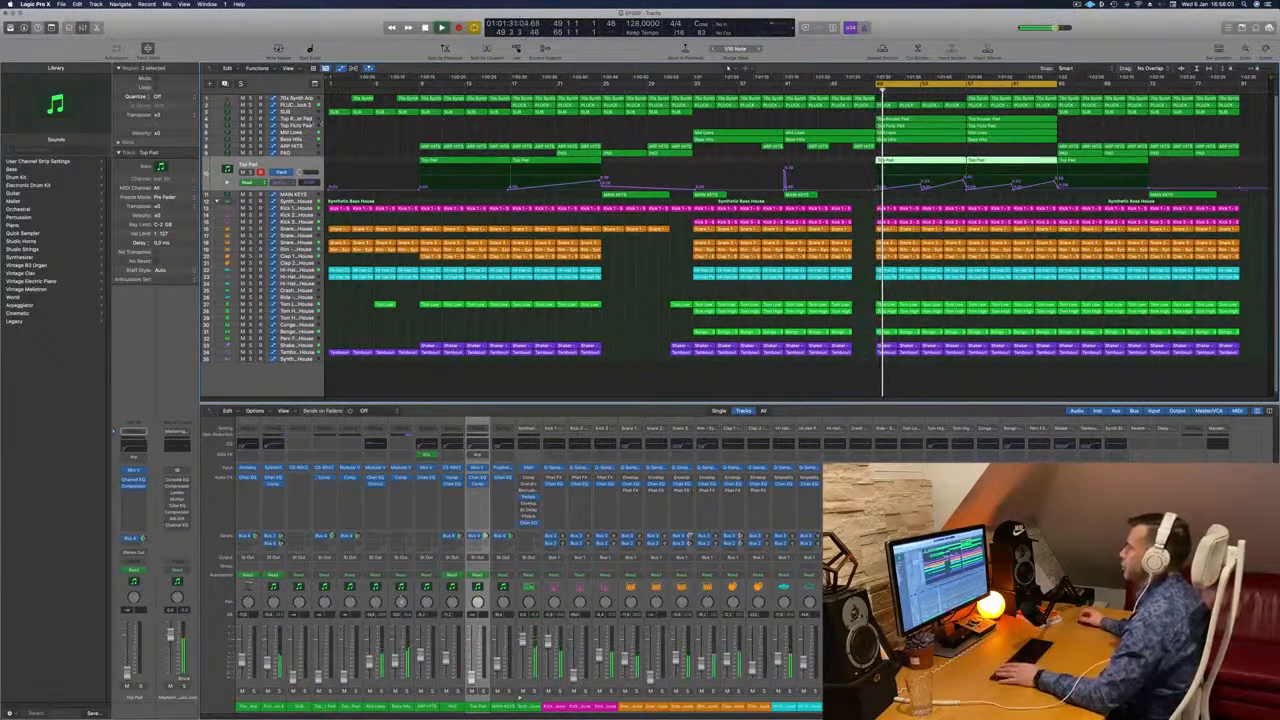
click(310, 121)
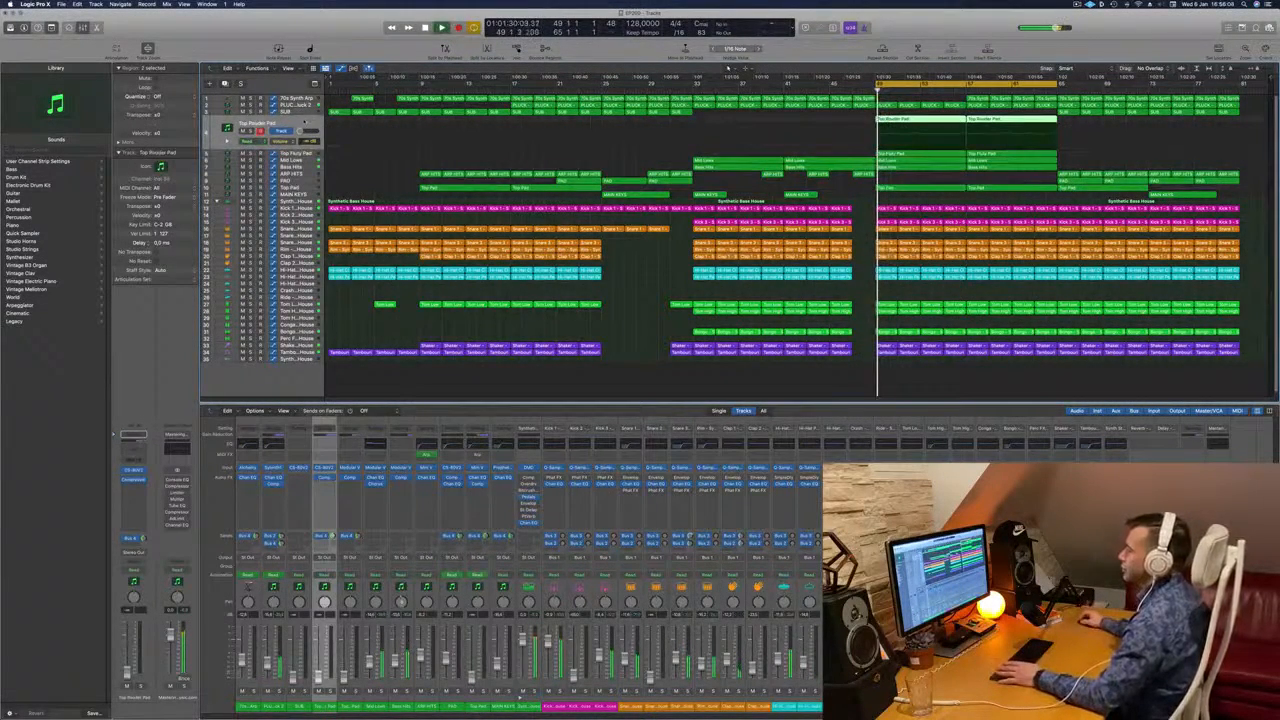
click(303, 155)
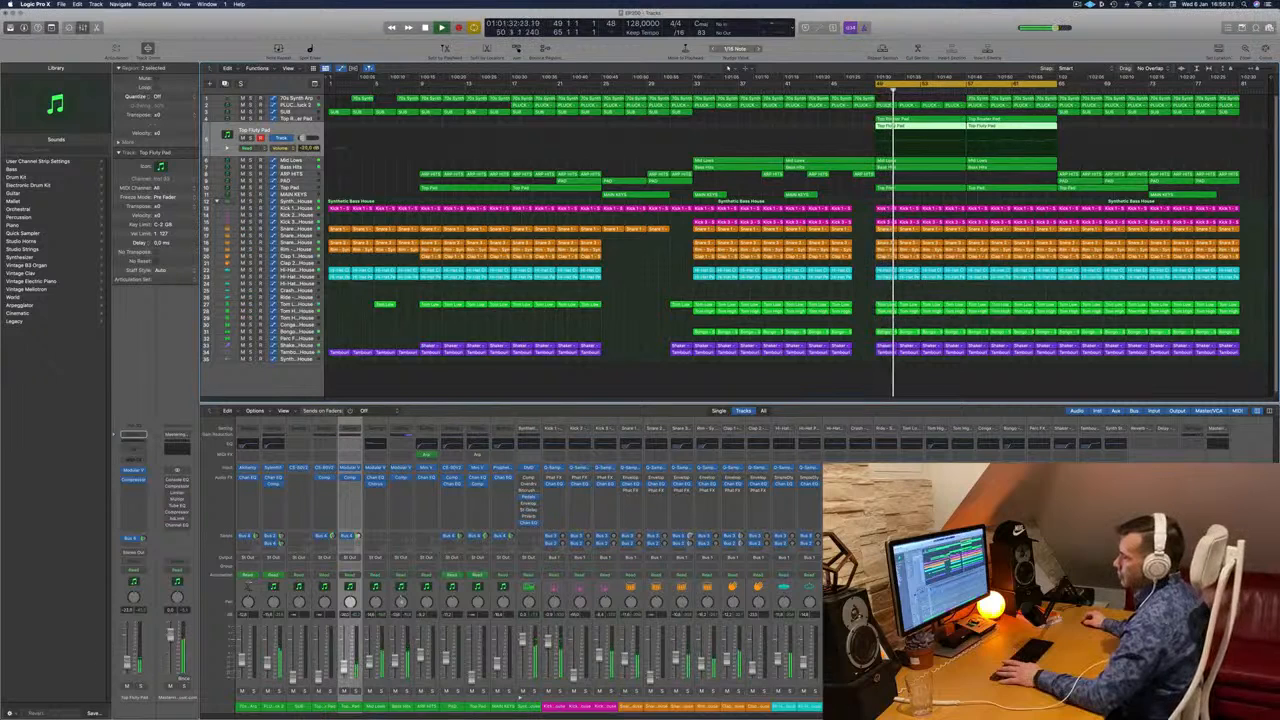
key(space)
key(space)
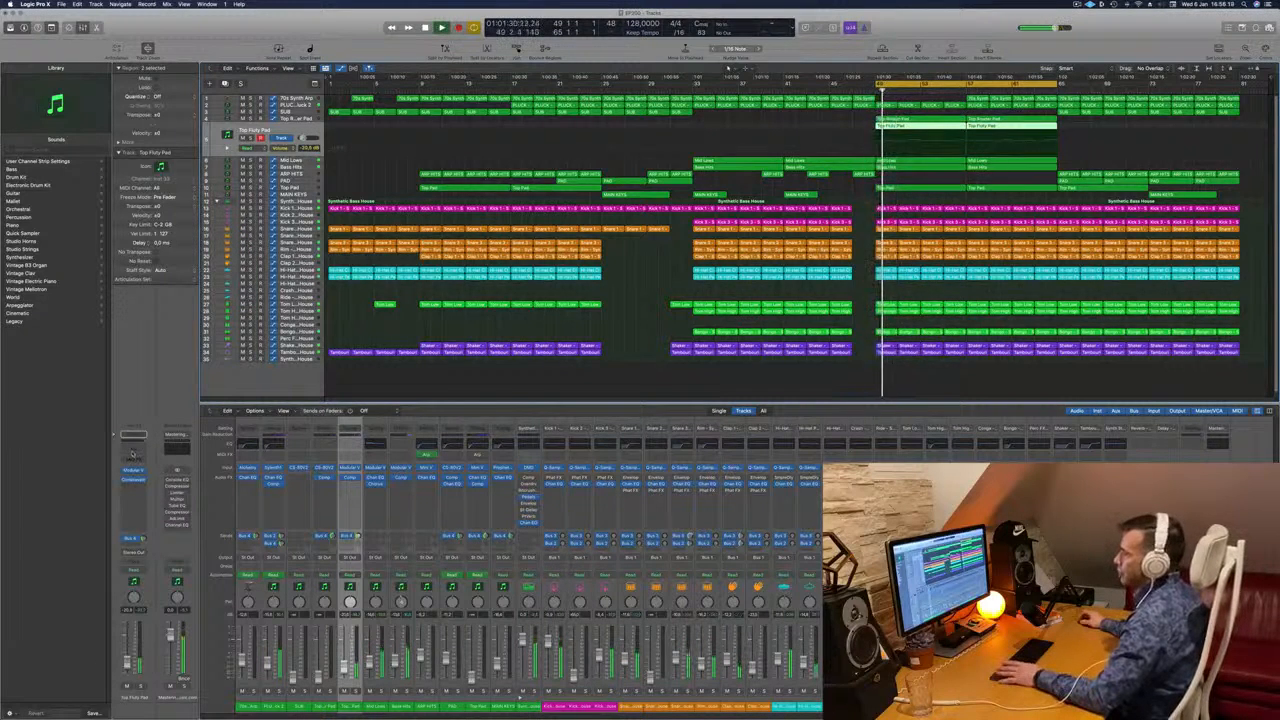
Add a Channel EQ to Top Fluty Pad with a 306 Hz, 12 dB/oct low cut, and set its level to about -17.2 dB.
click(133, 452)
click(441, 148)
drag(468, 188, 706, 205)
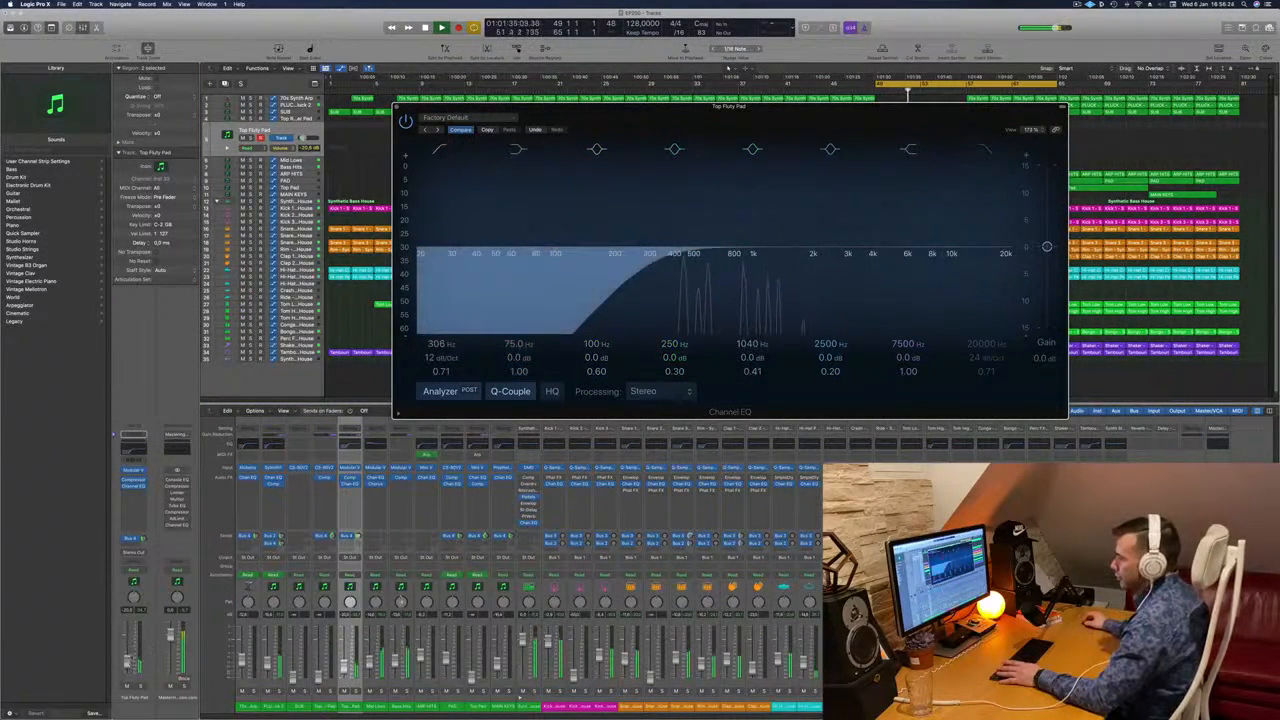
drag(146, 538, 146, 532)
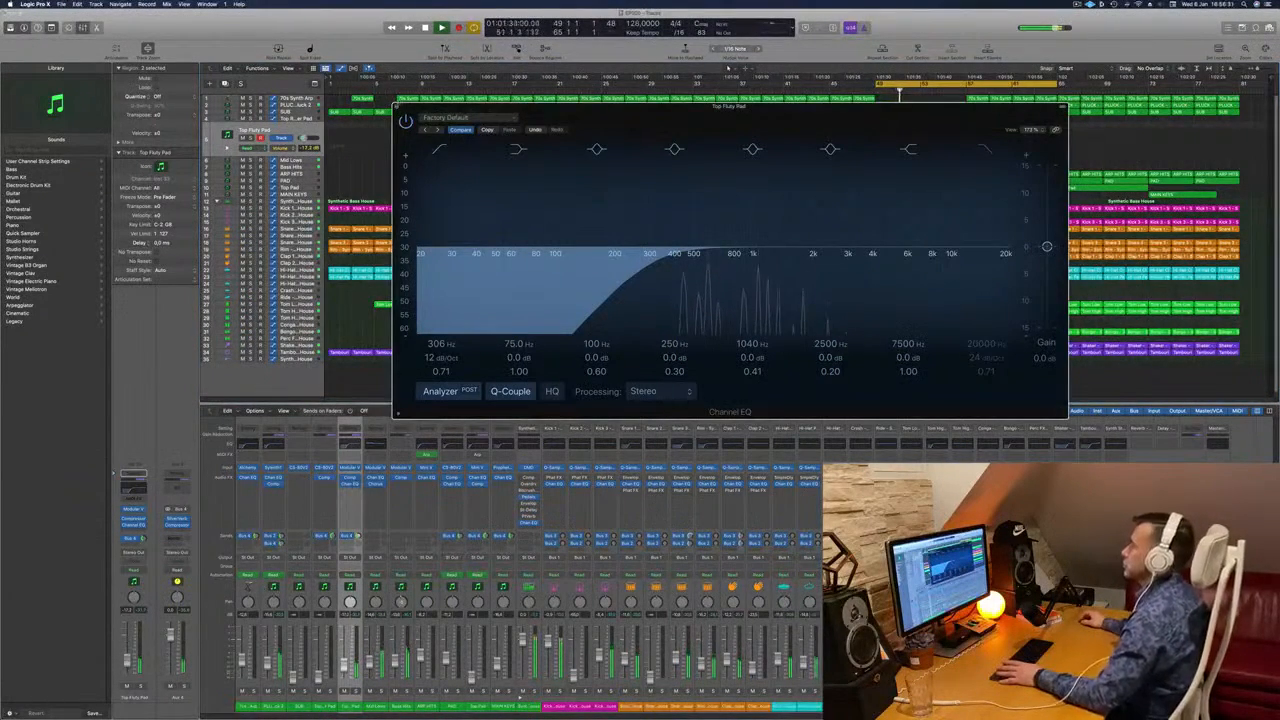
click(397, 107)
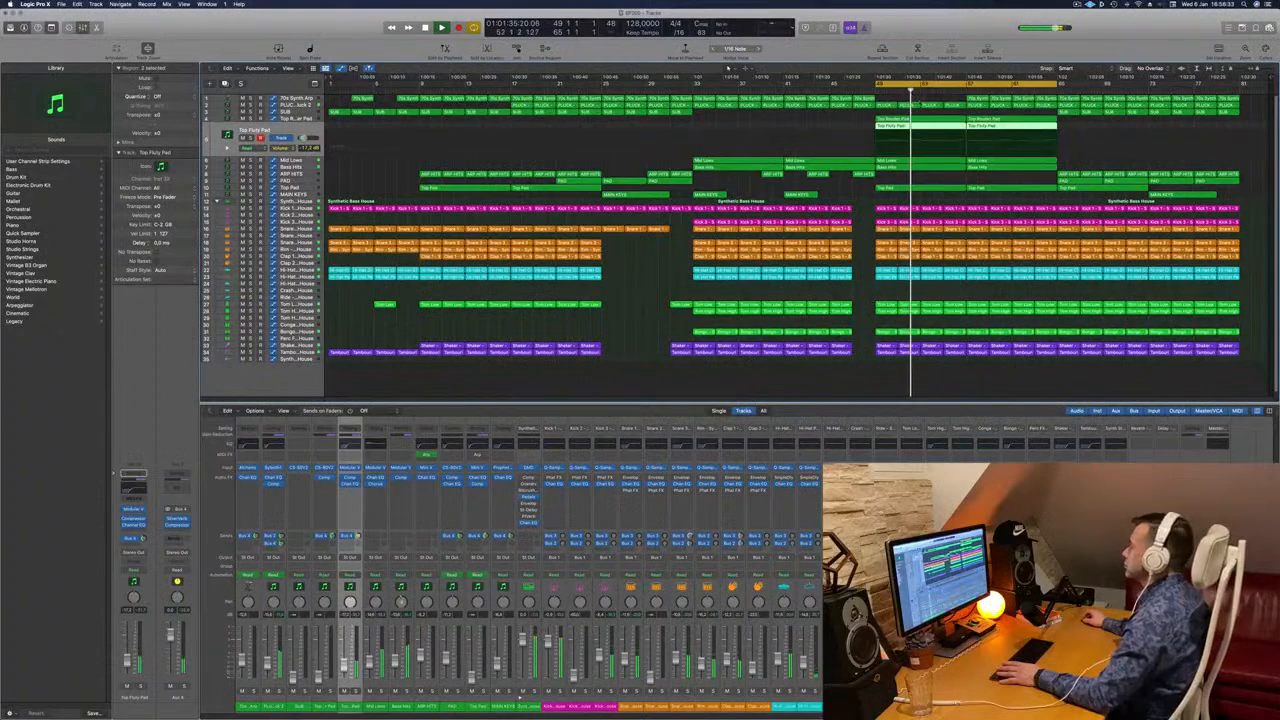
Lower the Progressive Pluck's filter automation peak at bar 53 while the section plays.
click(307, 104)
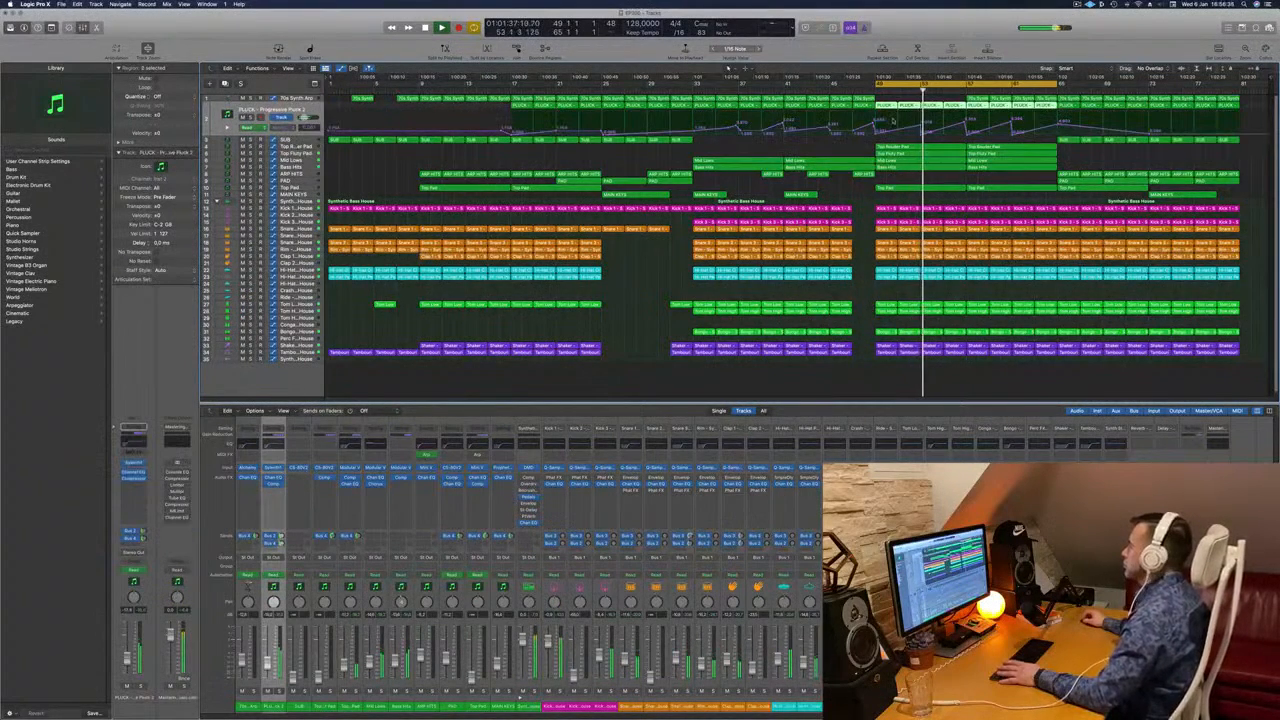
key(space)
key(space)
drag(921, 128, 920, 134)
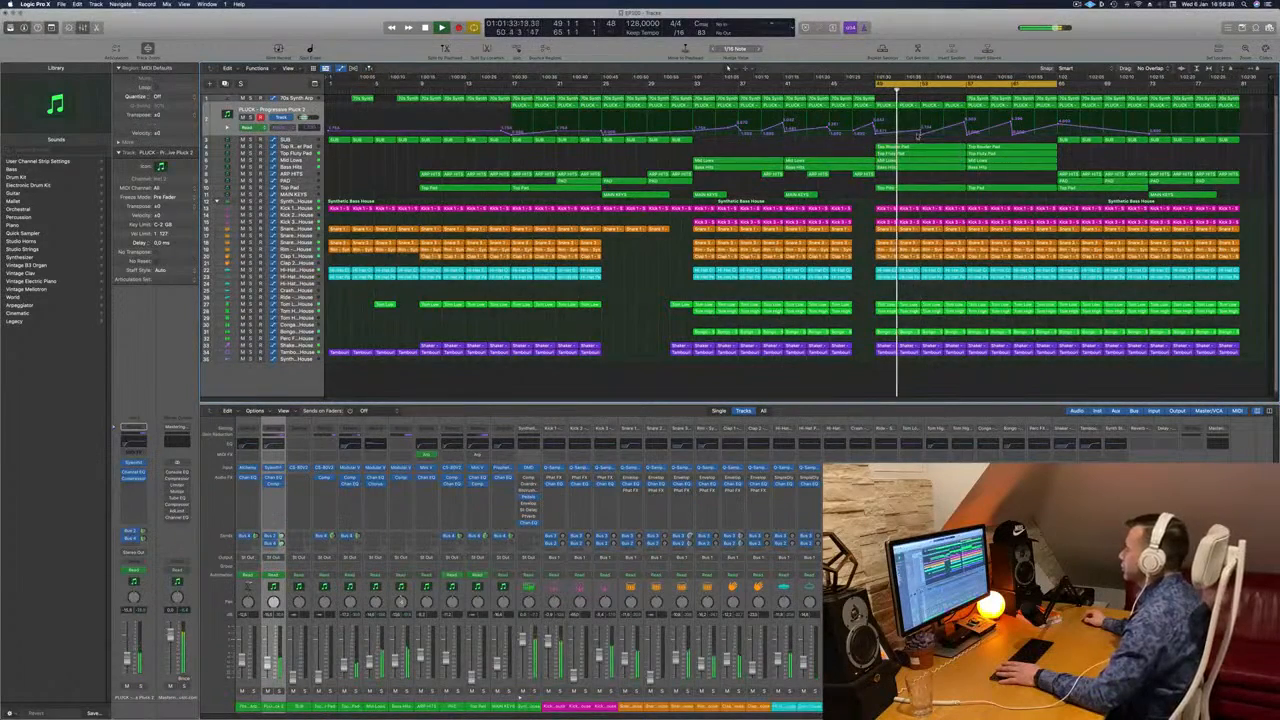
Bring in the Top Router Pad at about -18.5 dB and check it briefly in solo.
click(298, 147)
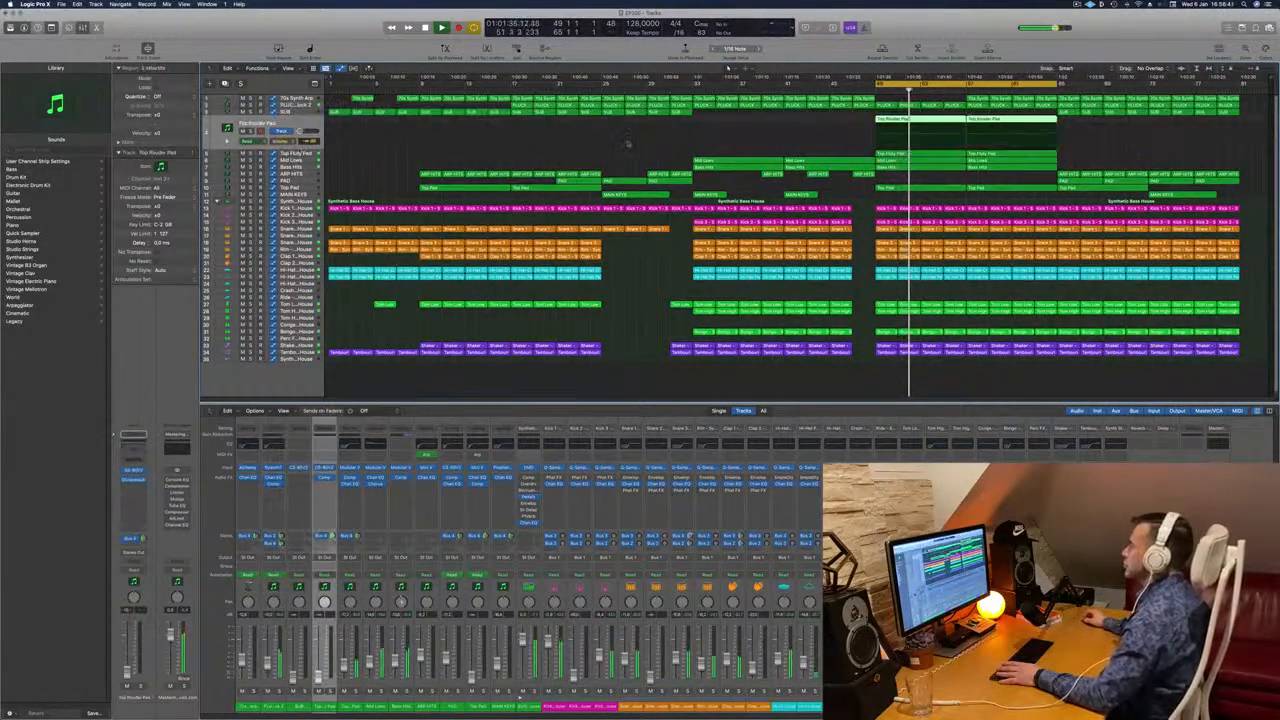
key(space)
key(space)
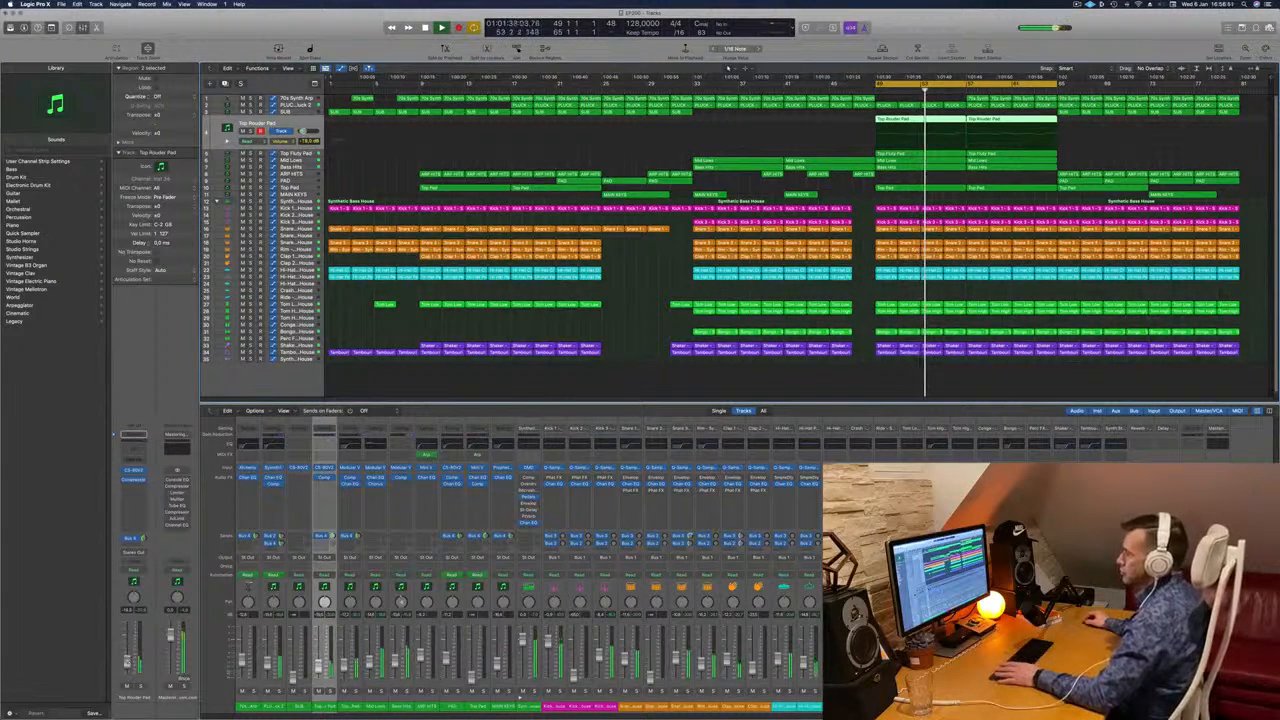
key(ctrl+s)
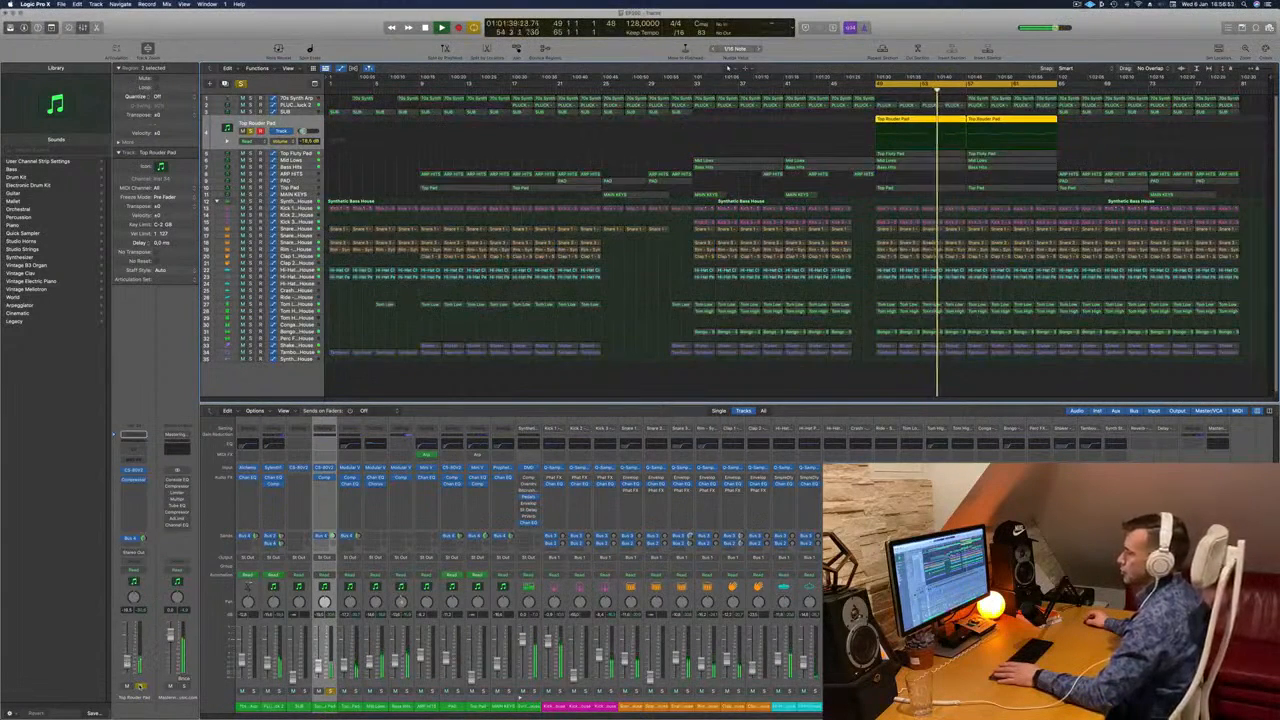
key(ctrl+s)
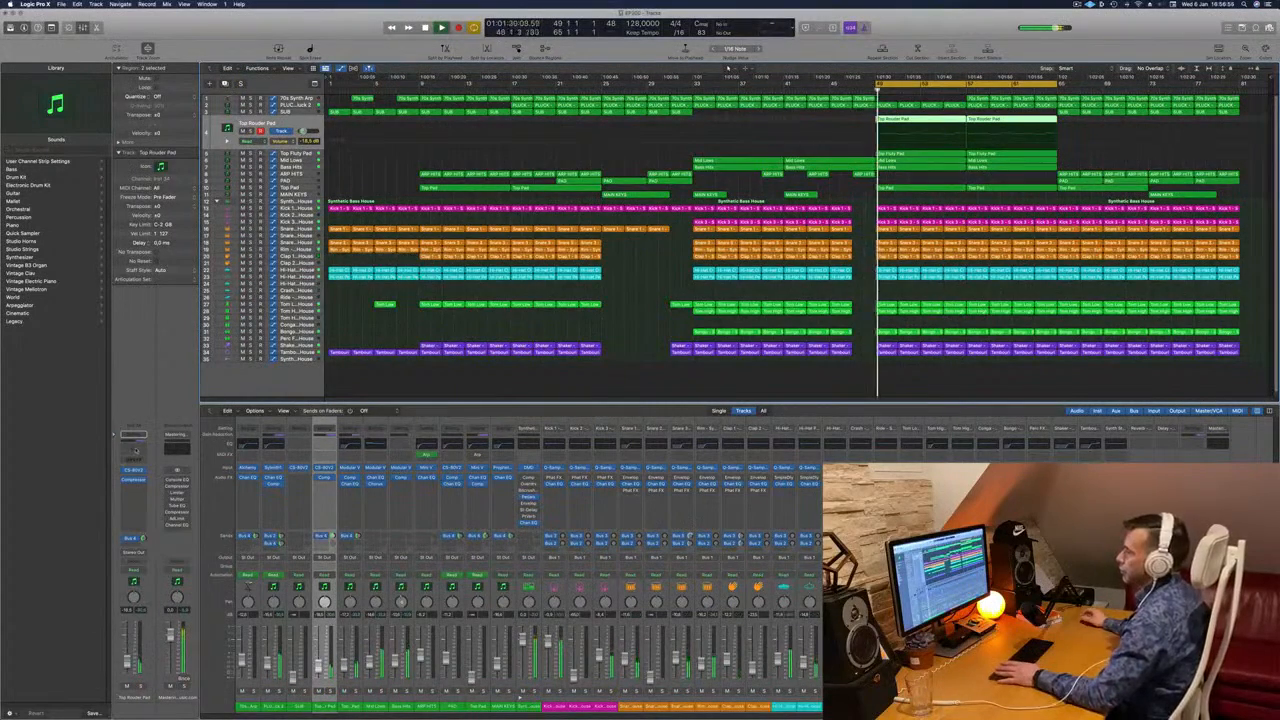
Add a Channel EQ to the Top Router Pad with a low cut at roughly 300 Hz.
click(136, 451)
click(439, 152)
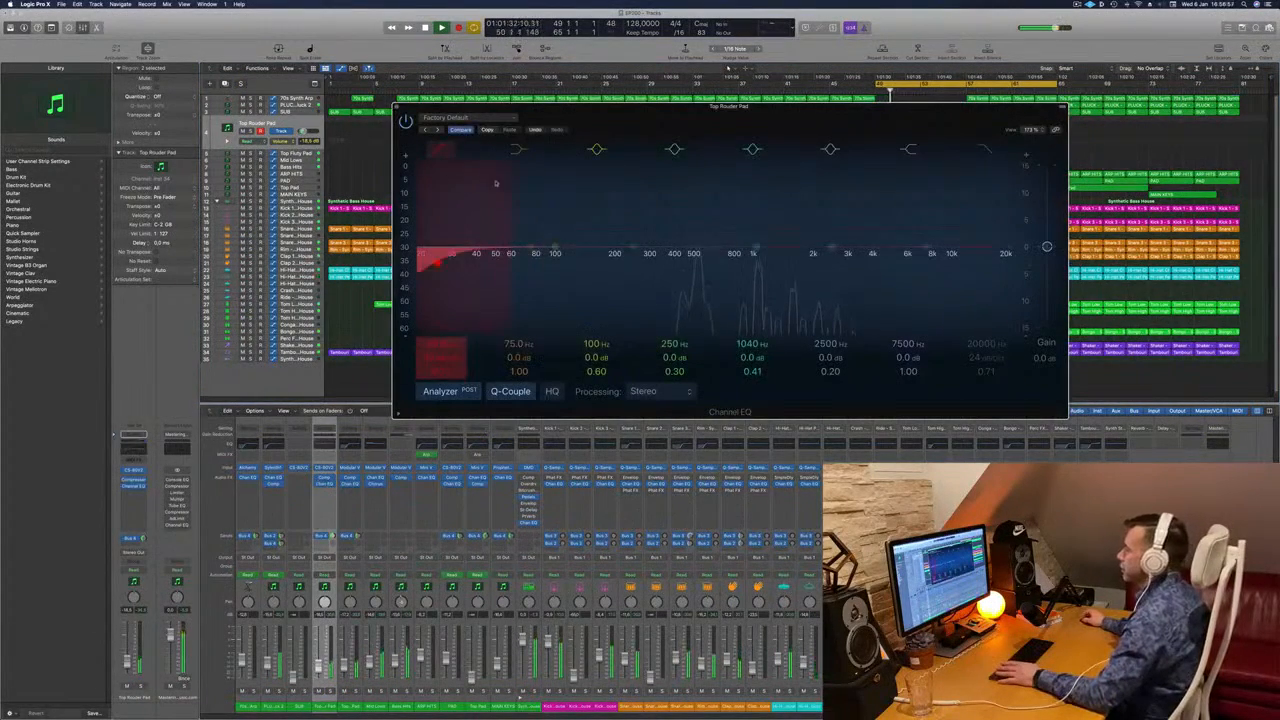
mouse_move(494, 183)
mouse_down()
mouse_move(700, 255)
mouse_move(652, 261)
mouse_up()
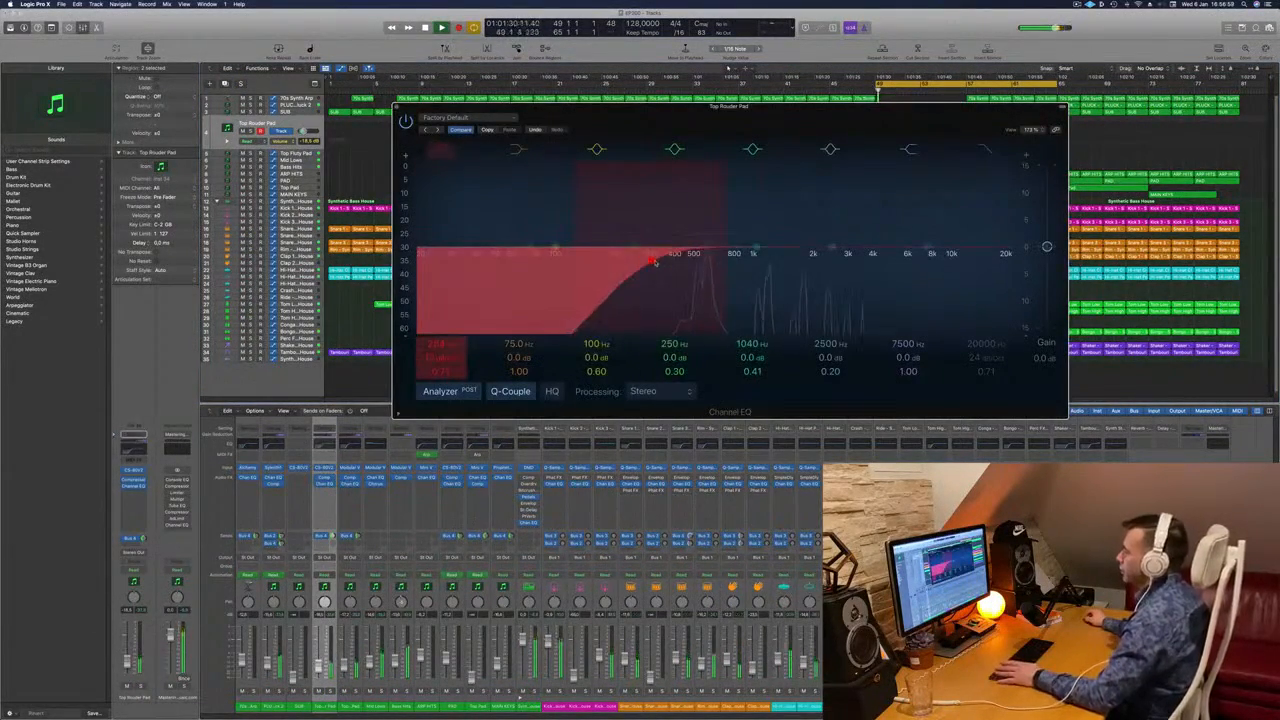
click(397, 107)
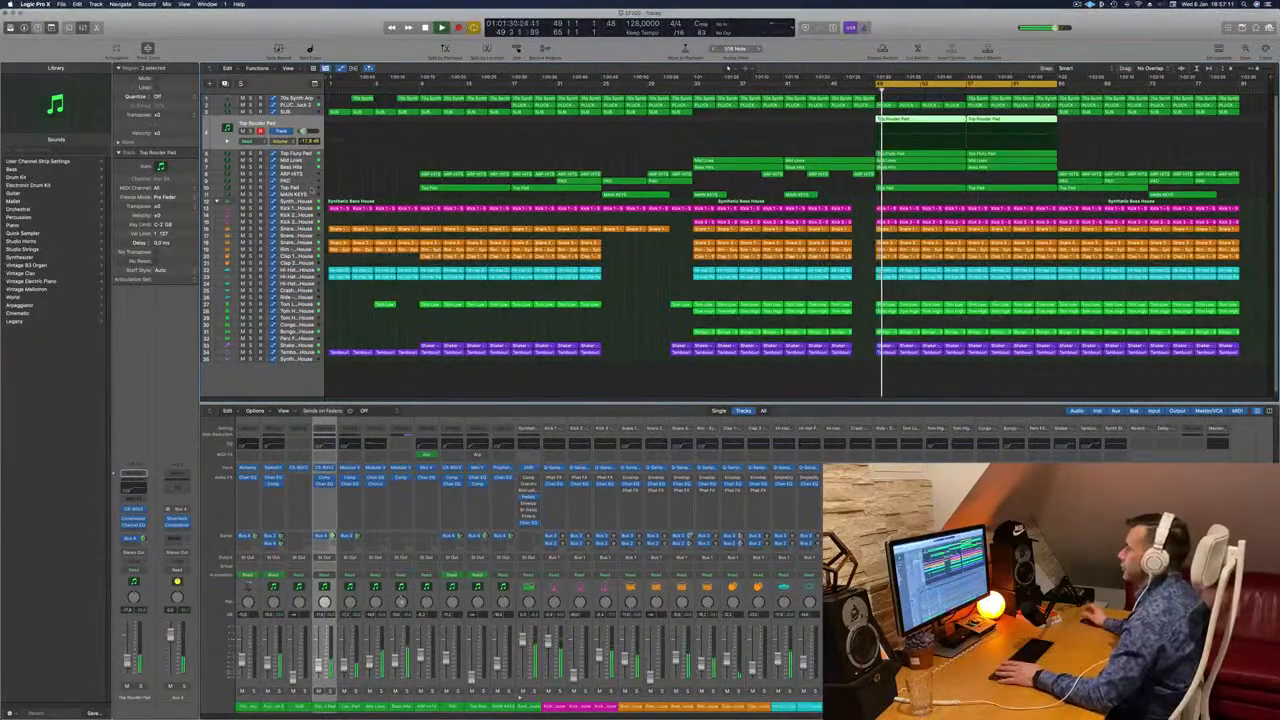
Bring up the Top Pad's level in the mix and move its track directly below Top Fluty Pad.
click(312, 190)
key(space)
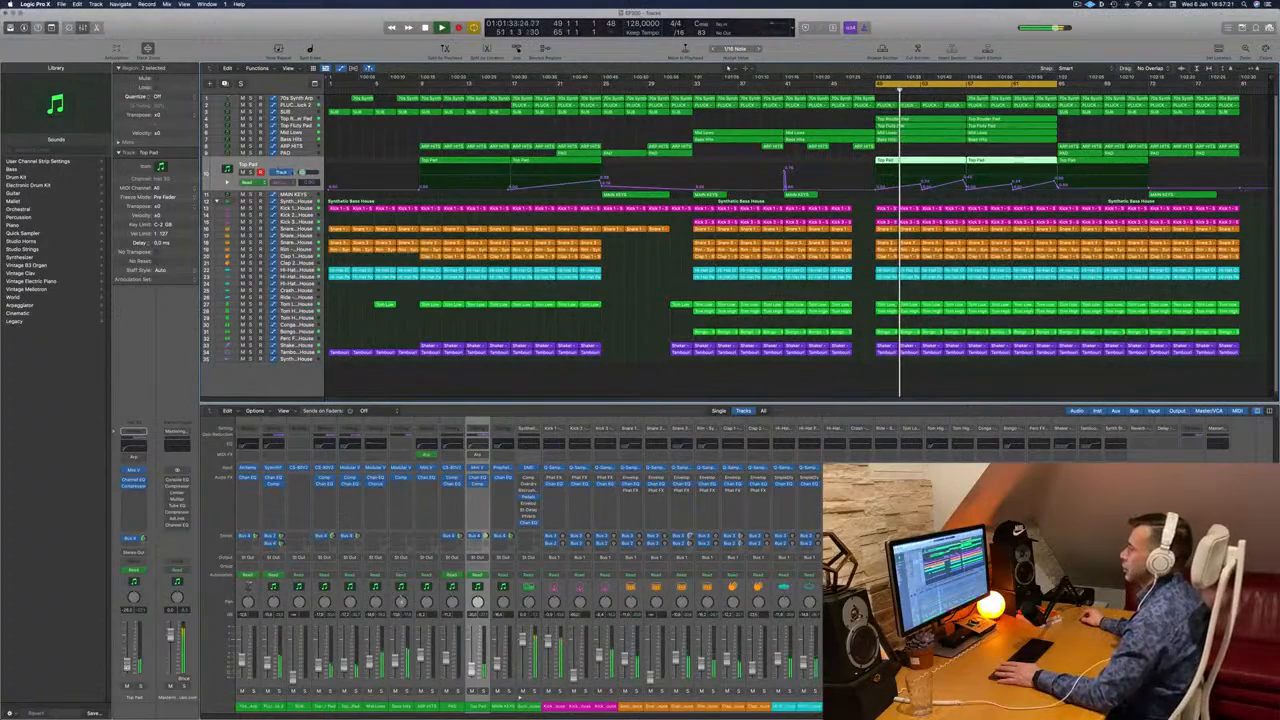
drag(306, 163, 336, 137)
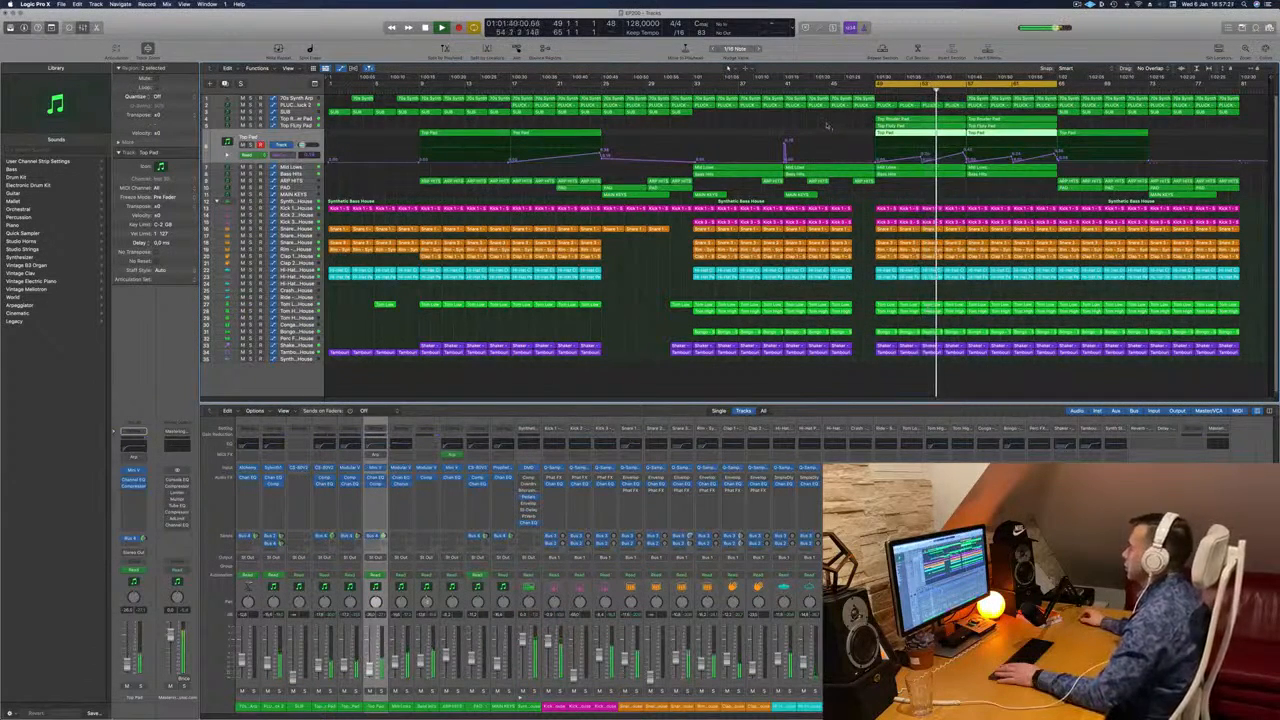
Lower the Top Pad's automation peak at bar 57 and replay the section from bar 49.
drag(965, 153, 966, 153)
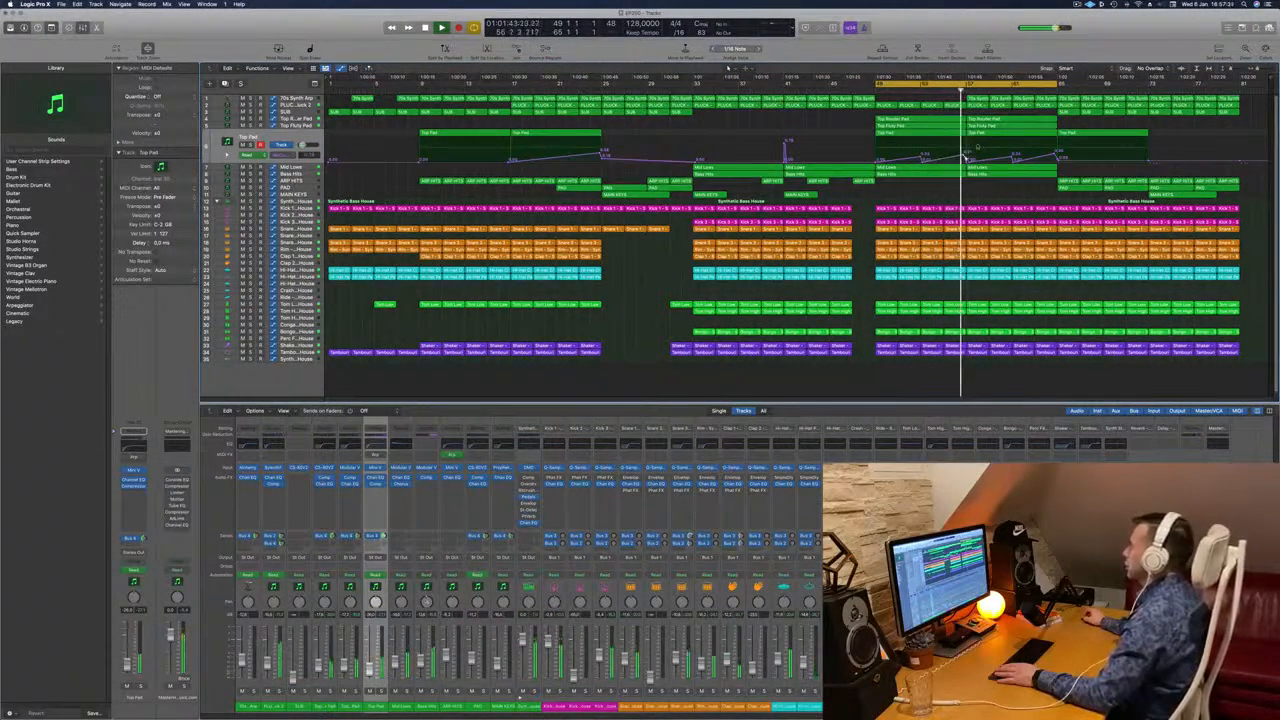
key(space)
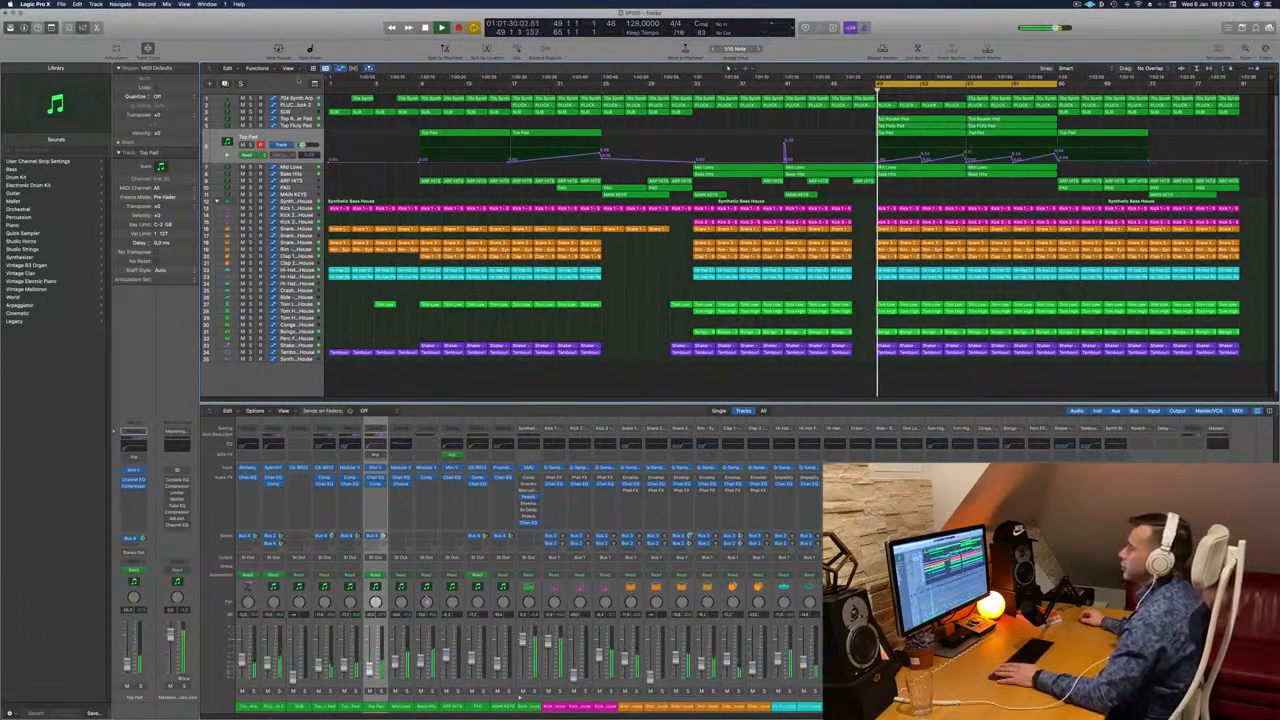
Lower the Progressive Pluck's automation peak at bar 61 and replay the section from bar 49.
click(295, 105)
key(space)
key(space)
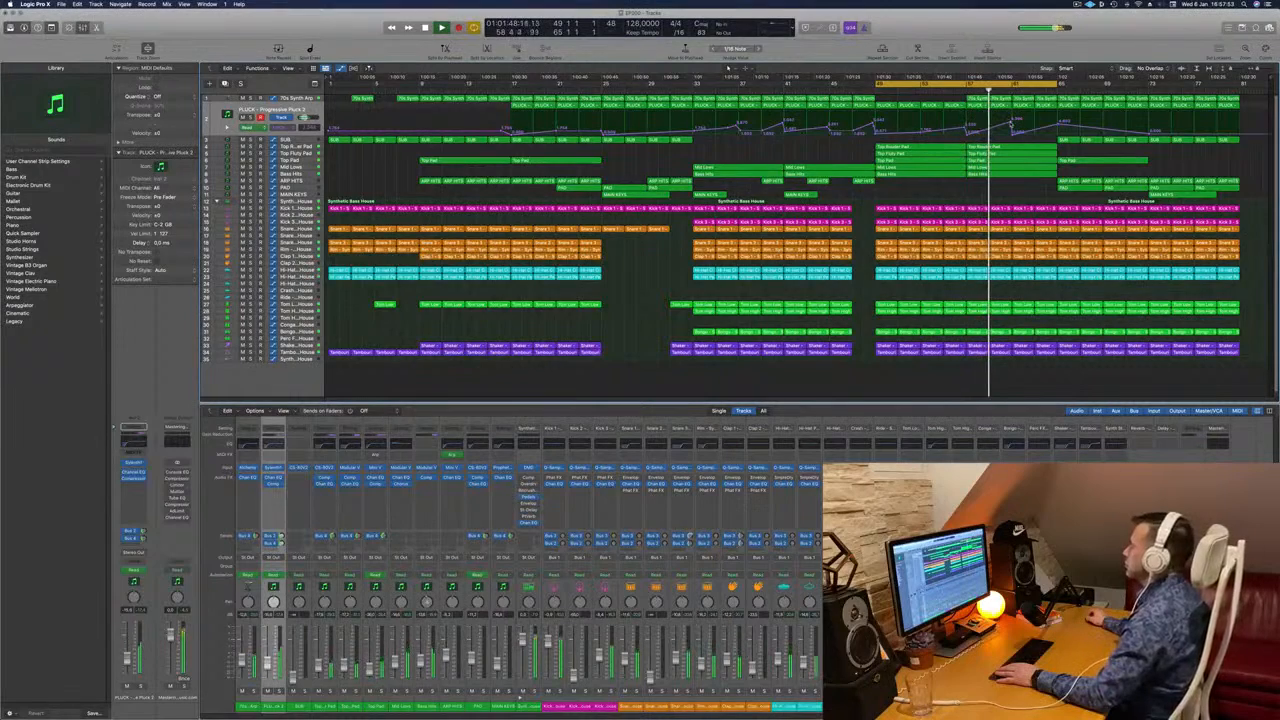
drag(1011, 124, 1013, 131)
key(space)
key(space)
key(space)
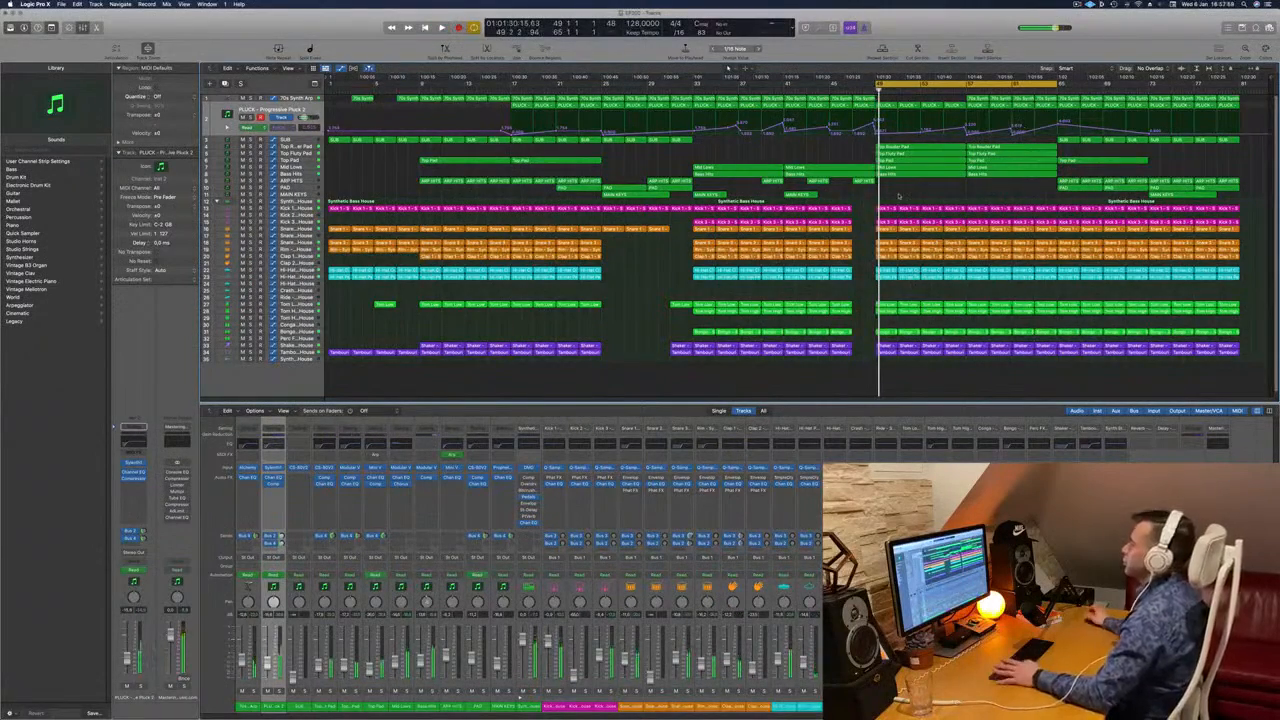
key(space)
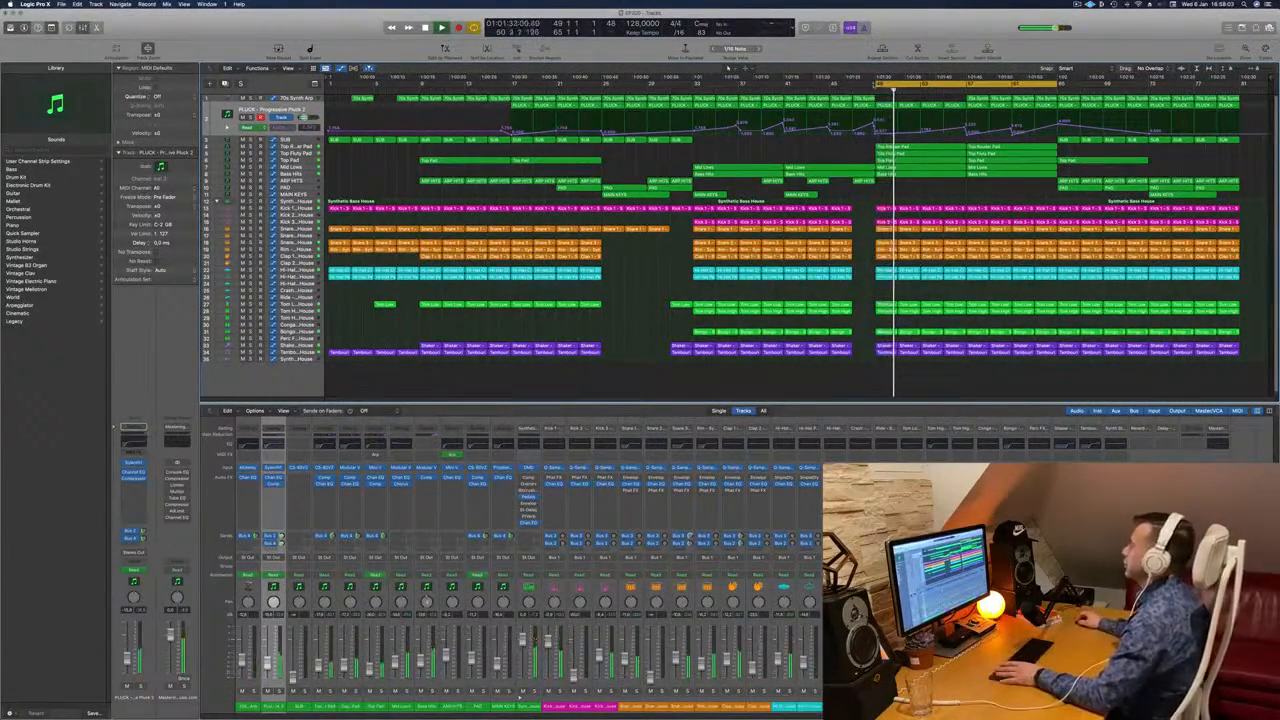
Extend the cycle range back to bar 17 and bring in the SUB track at about -22 dB.
drag(876, 84, 512, 98)
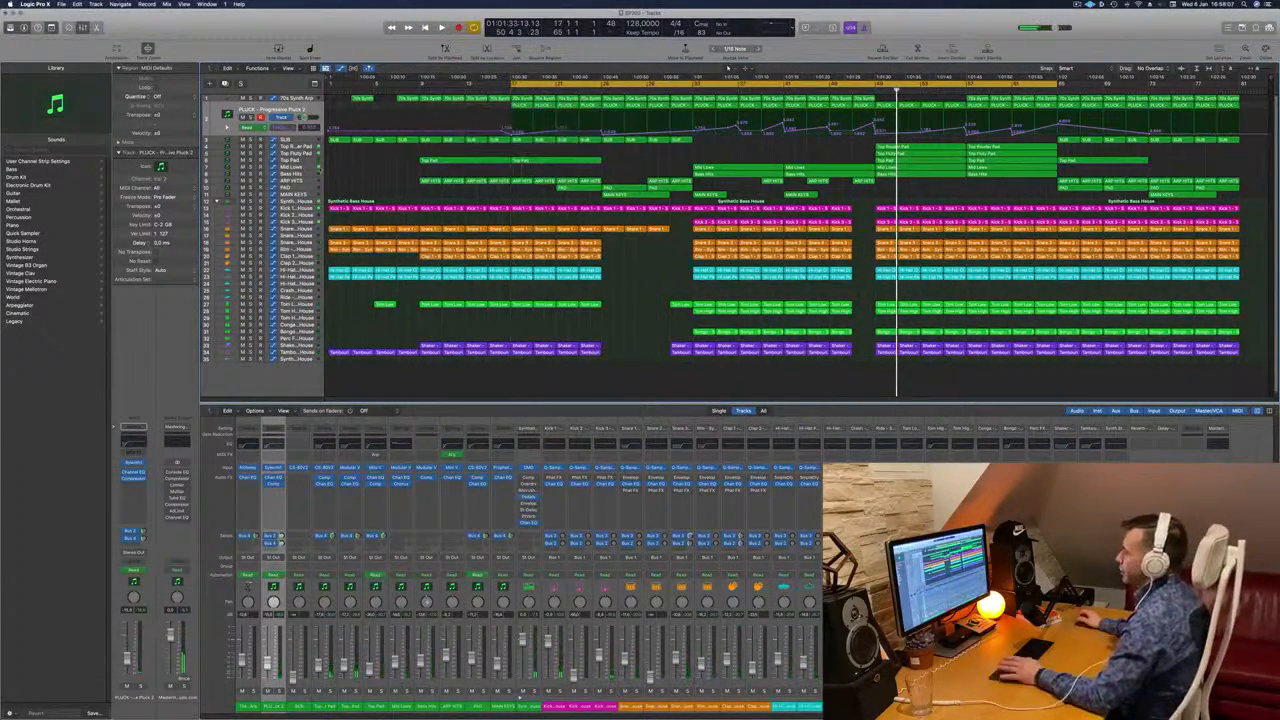
key(space)
click(300, 140)
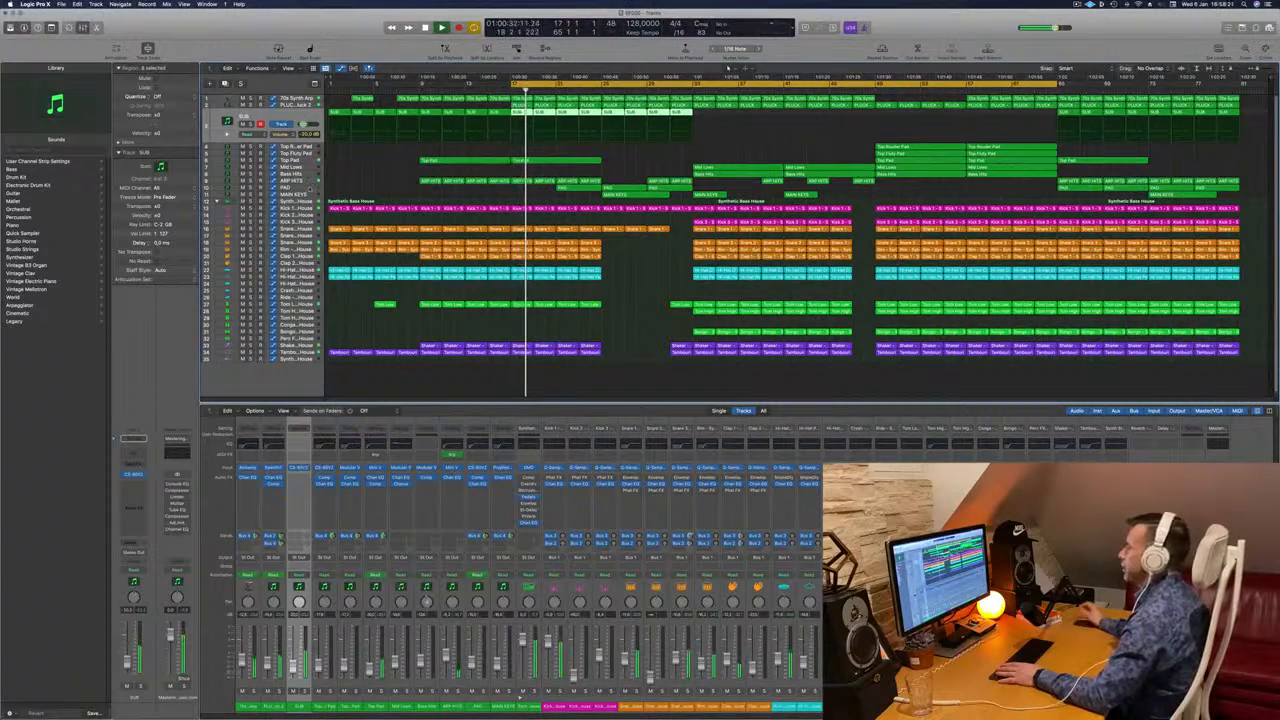
Bring in the PAD track at a low level and check it briefly in solo from bar 21.
click(310, 189)
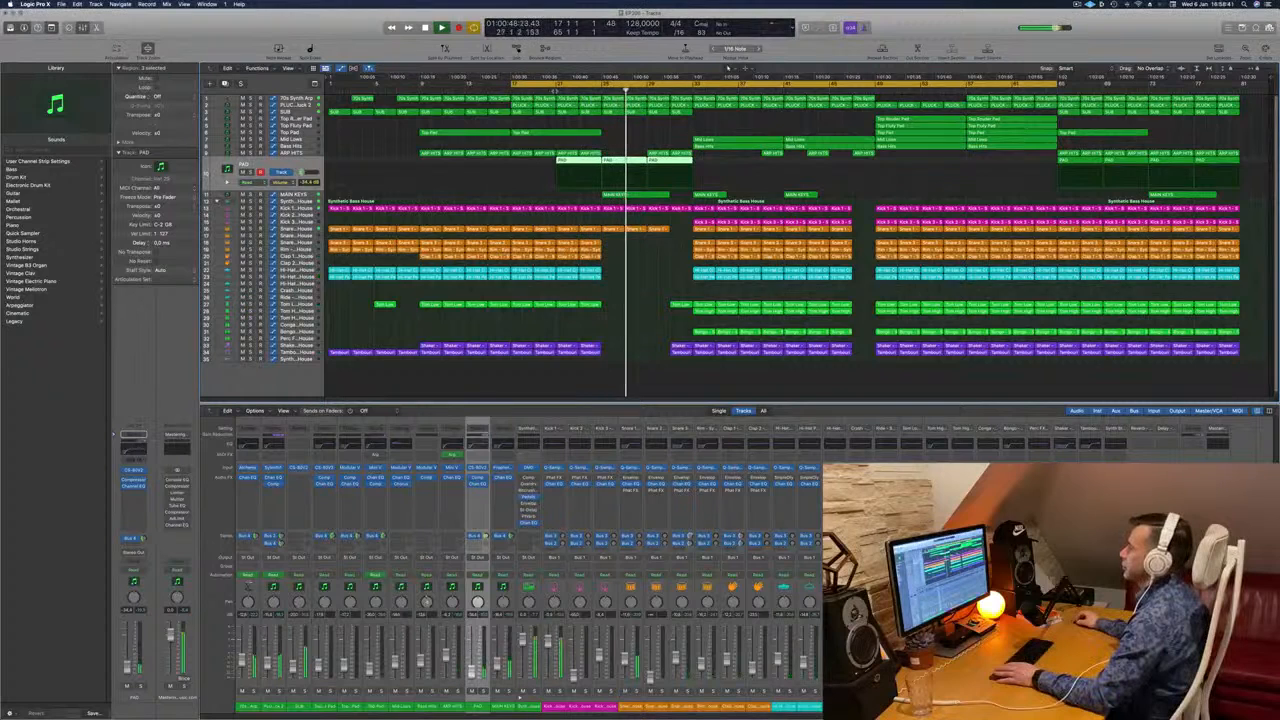
click(555, 91)
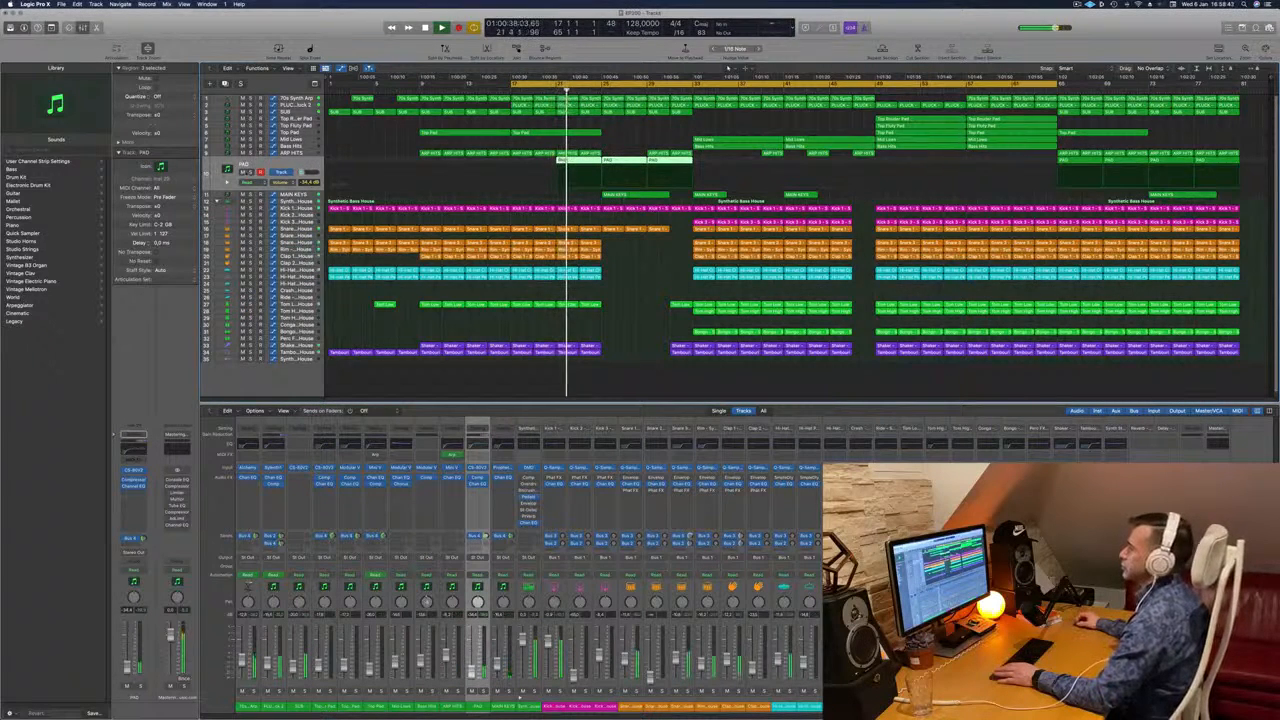
key(ctrl+s)
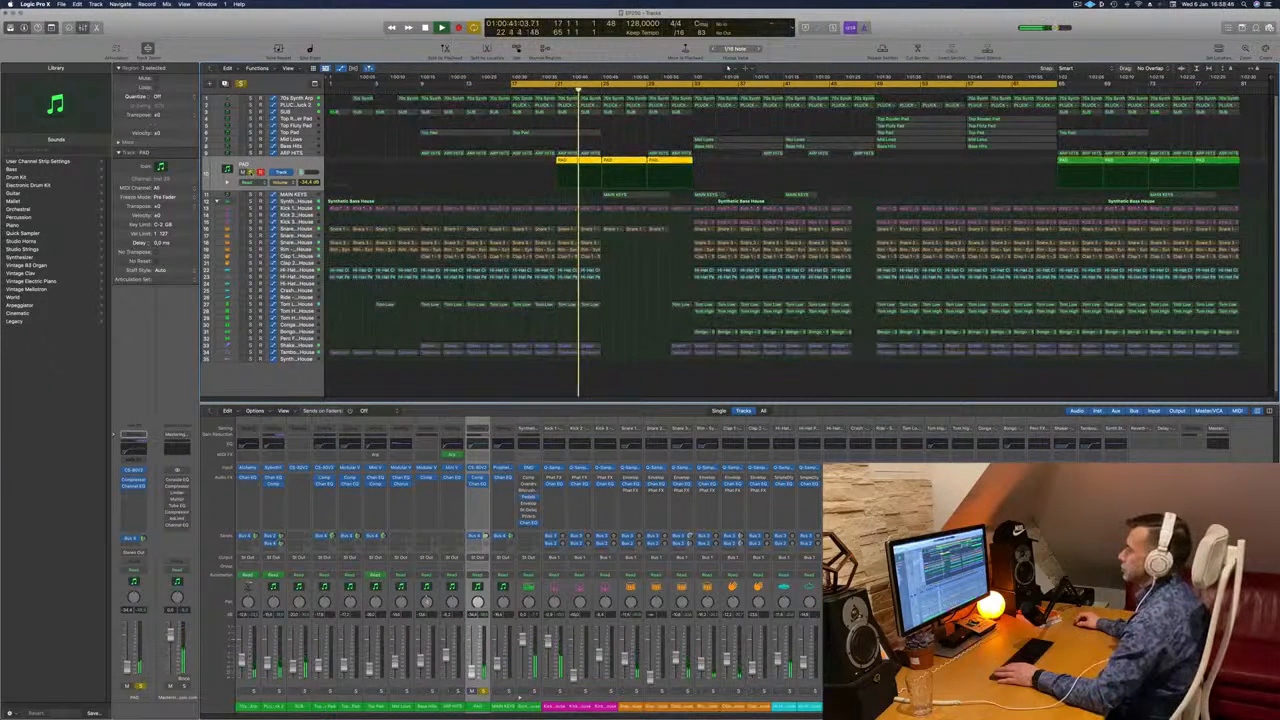
key(ctrl+s)
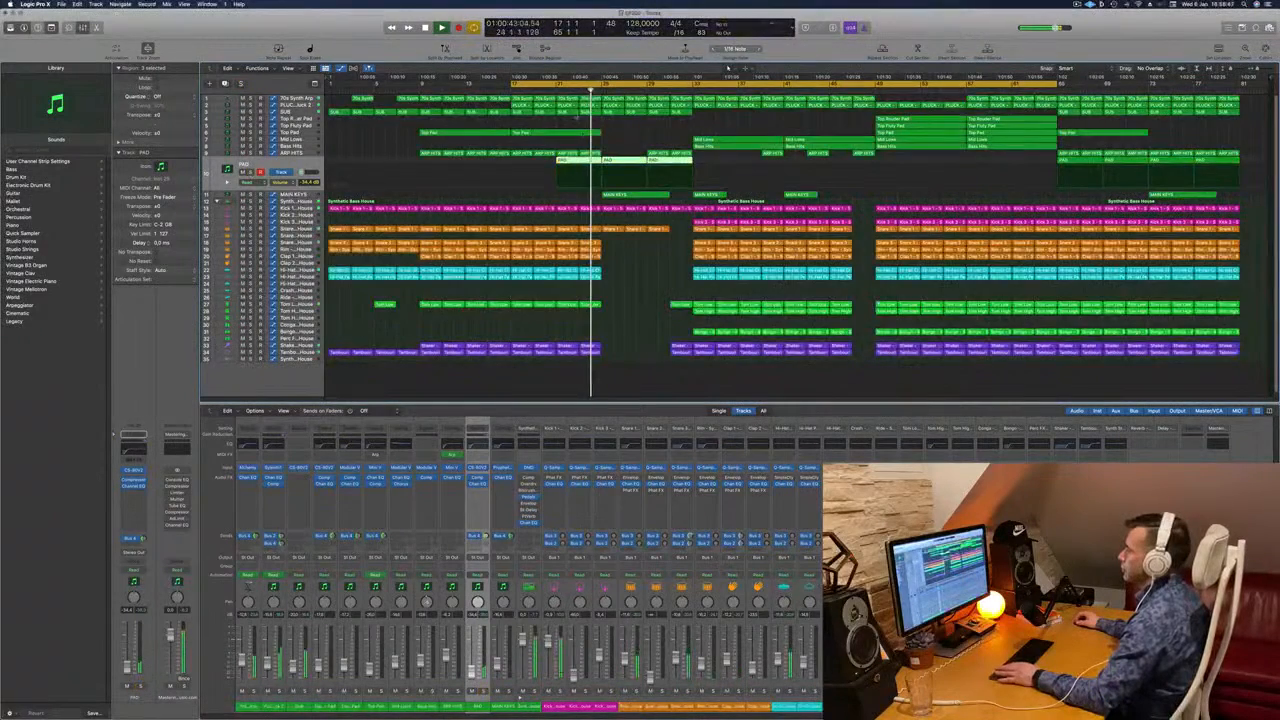
Write volume automation on the PAD track, rising from bar 21 to bar 25 and again up to bar 29.
click(554, 190)
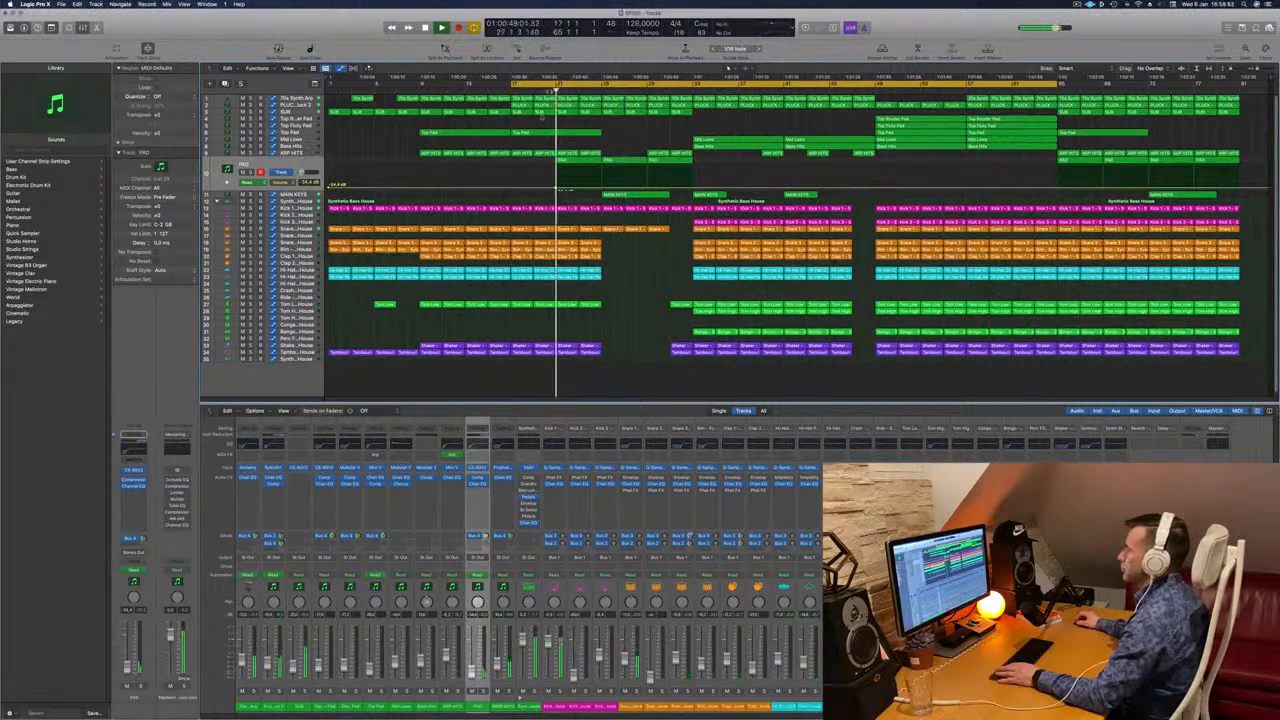
drag(558, 187, 647, 183)
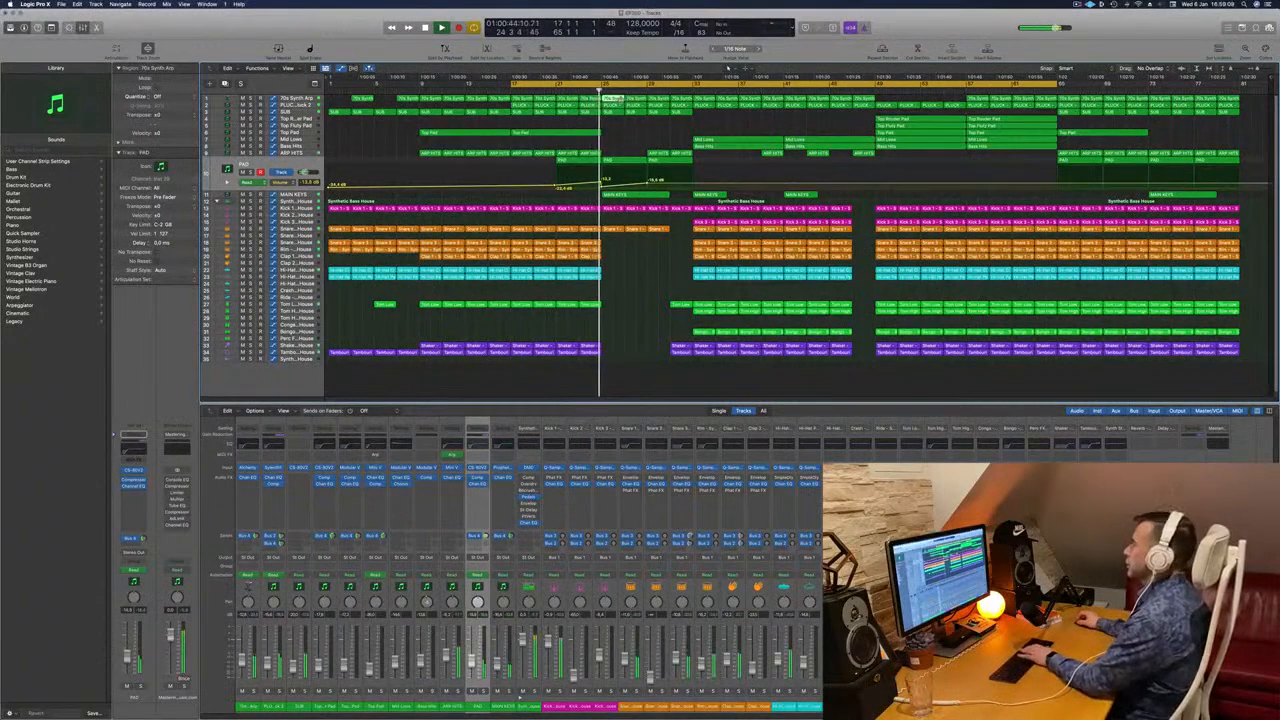
key(super+BackSpace)
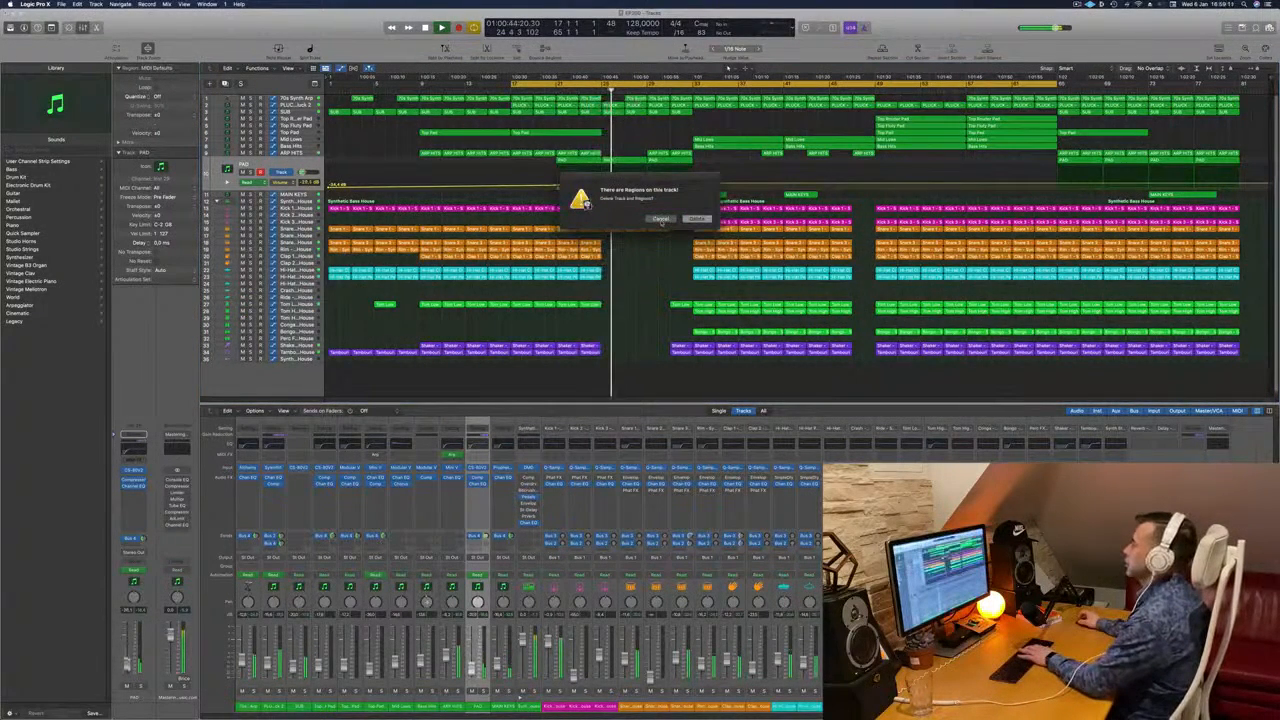
click(661, 219)
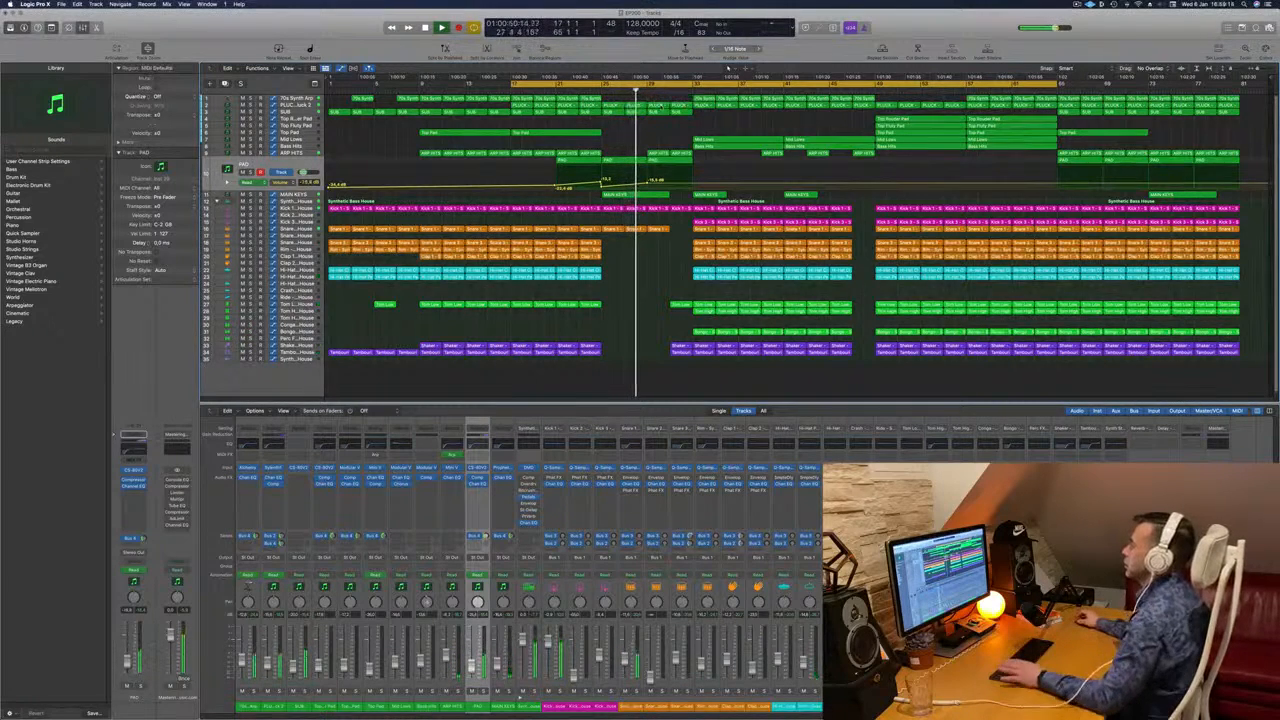
Add rising automation points on the Progressive Pluck track between bar 25 and bar 33, and replay from bar 33.
click(285, 104)
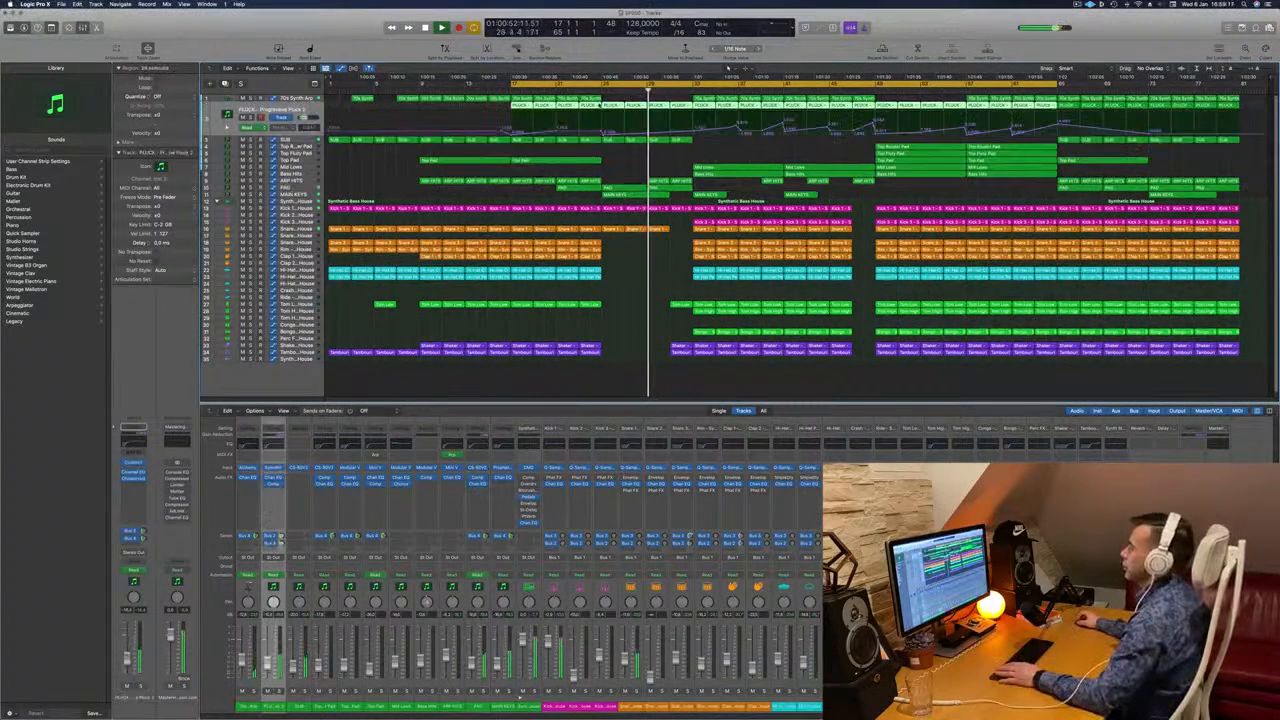
click(599, 92)
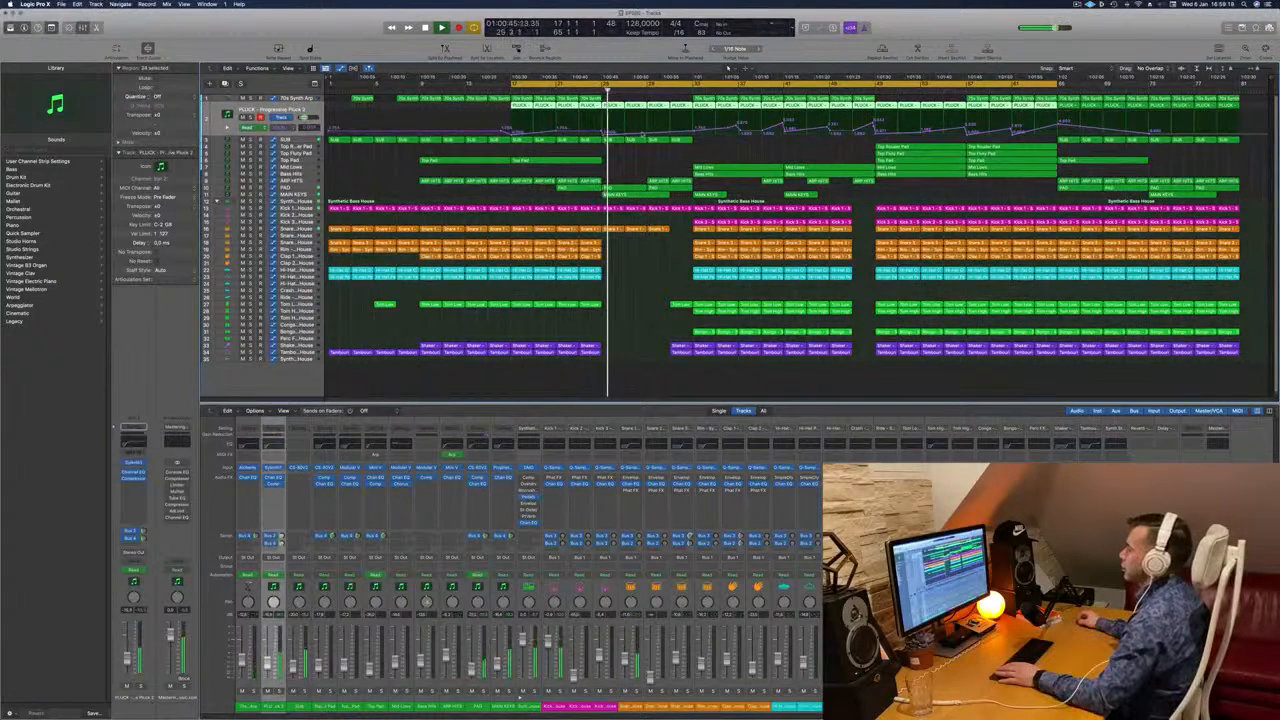
click(628, 135)
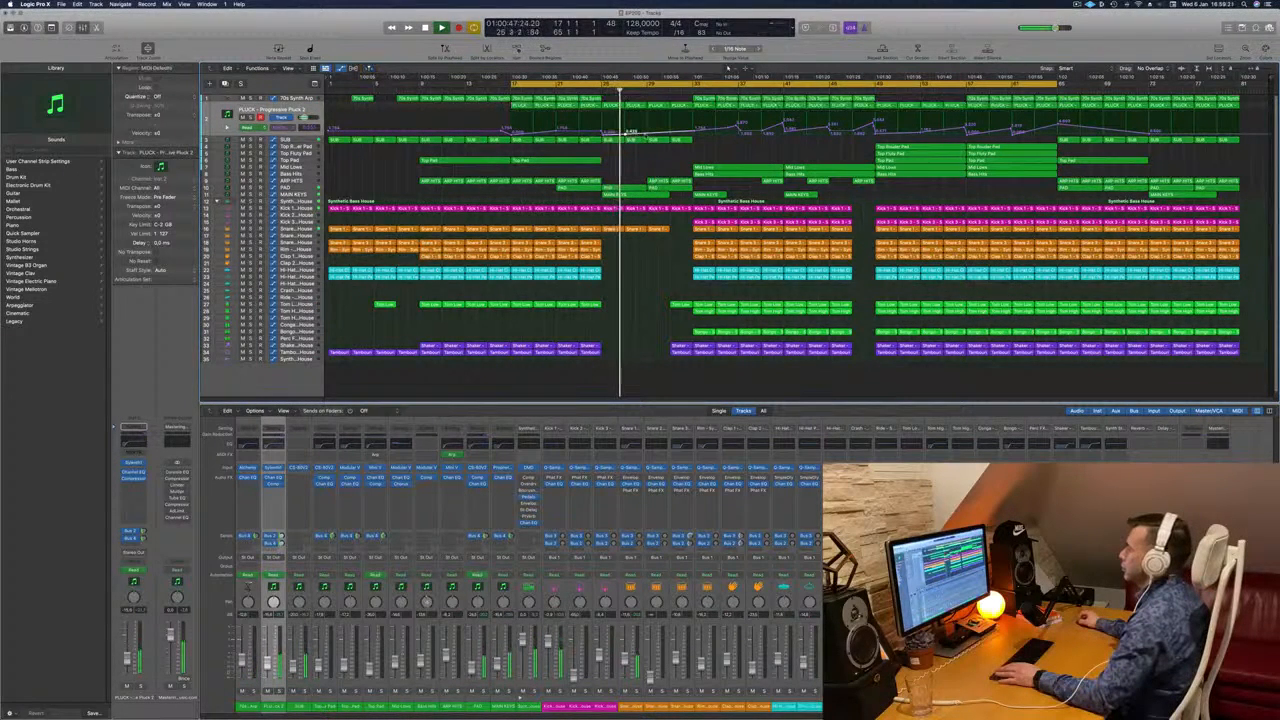
click(648, 132)
drag(648, 132, 647, 132)
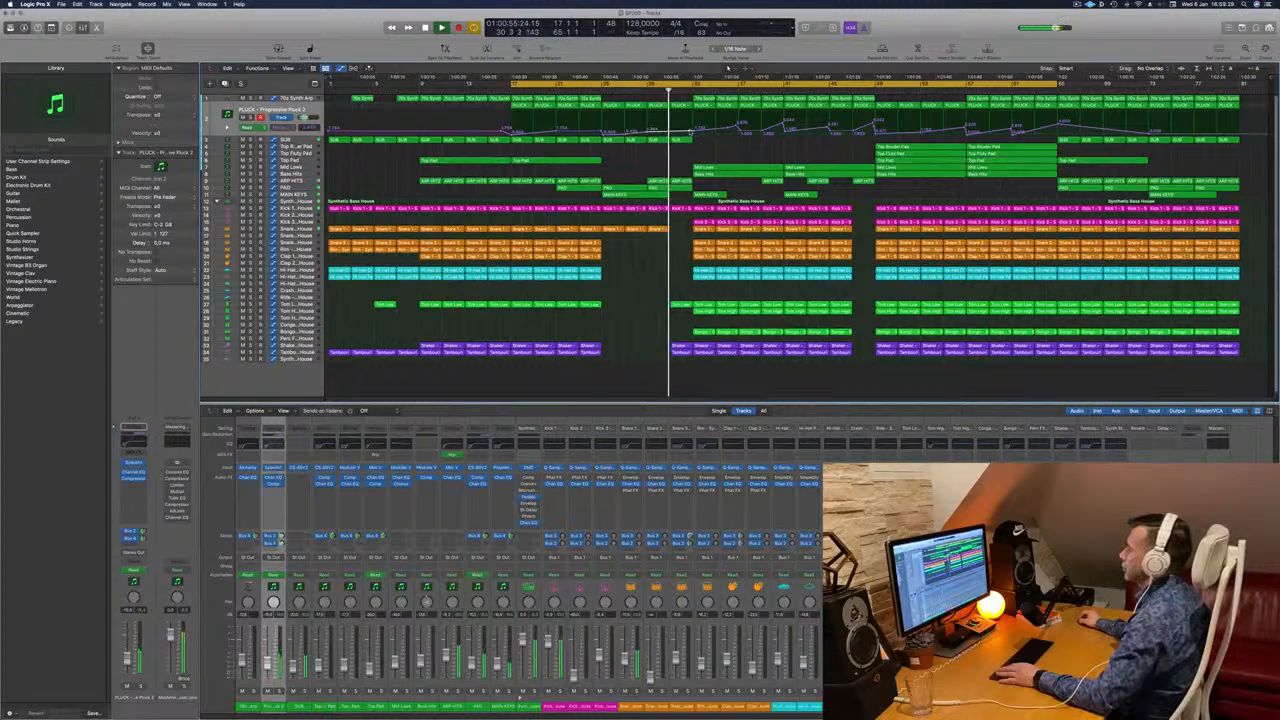
drag(690, 131, 691, 131)
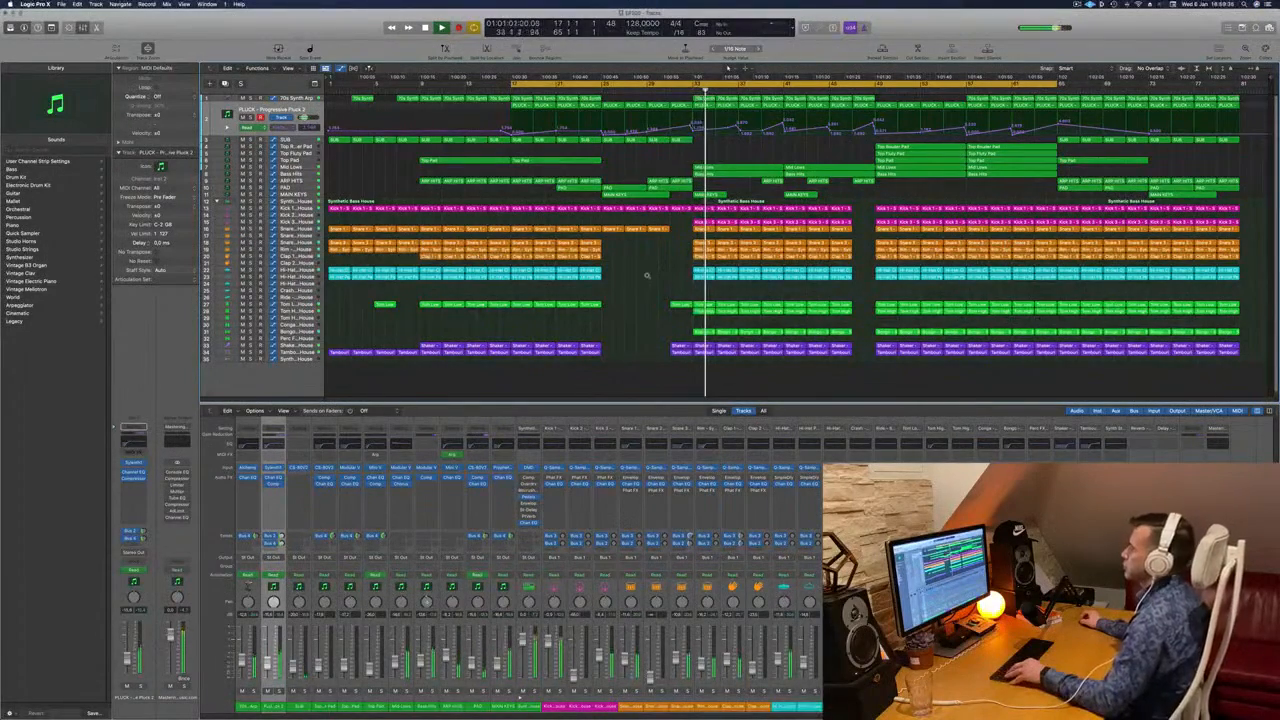
scroll(644, 280, up, 3)
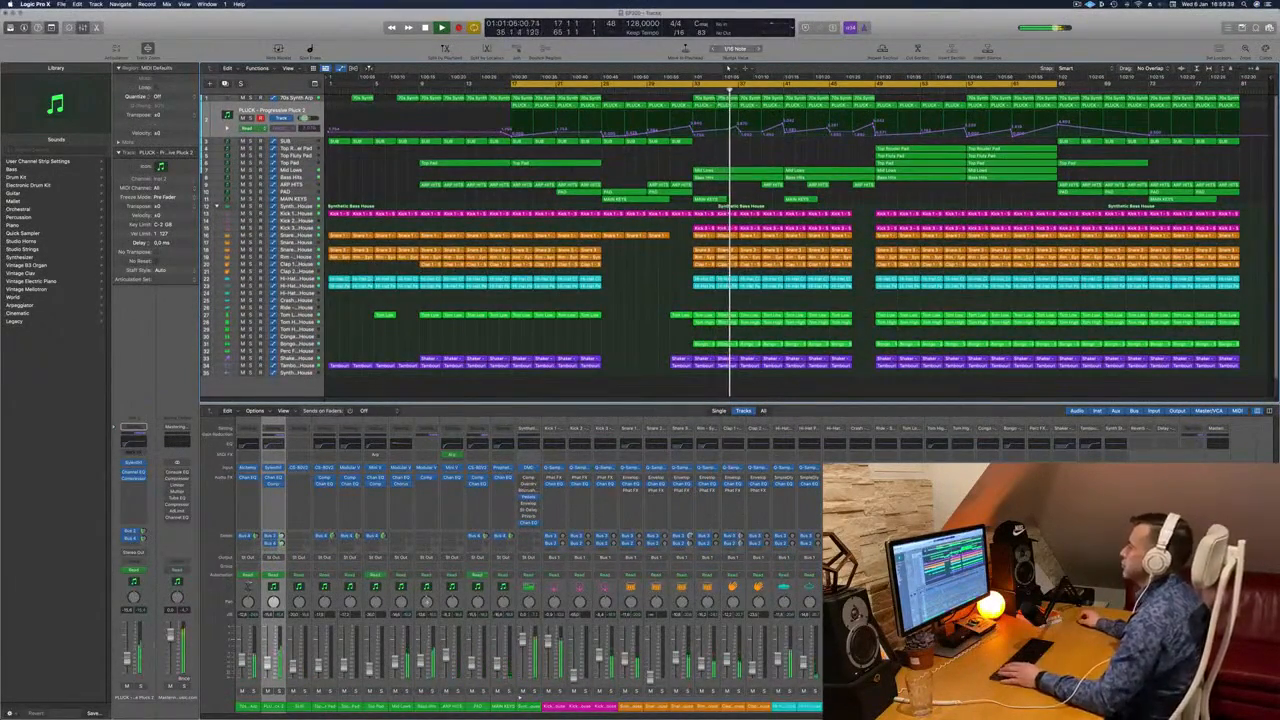
click(694, 90)
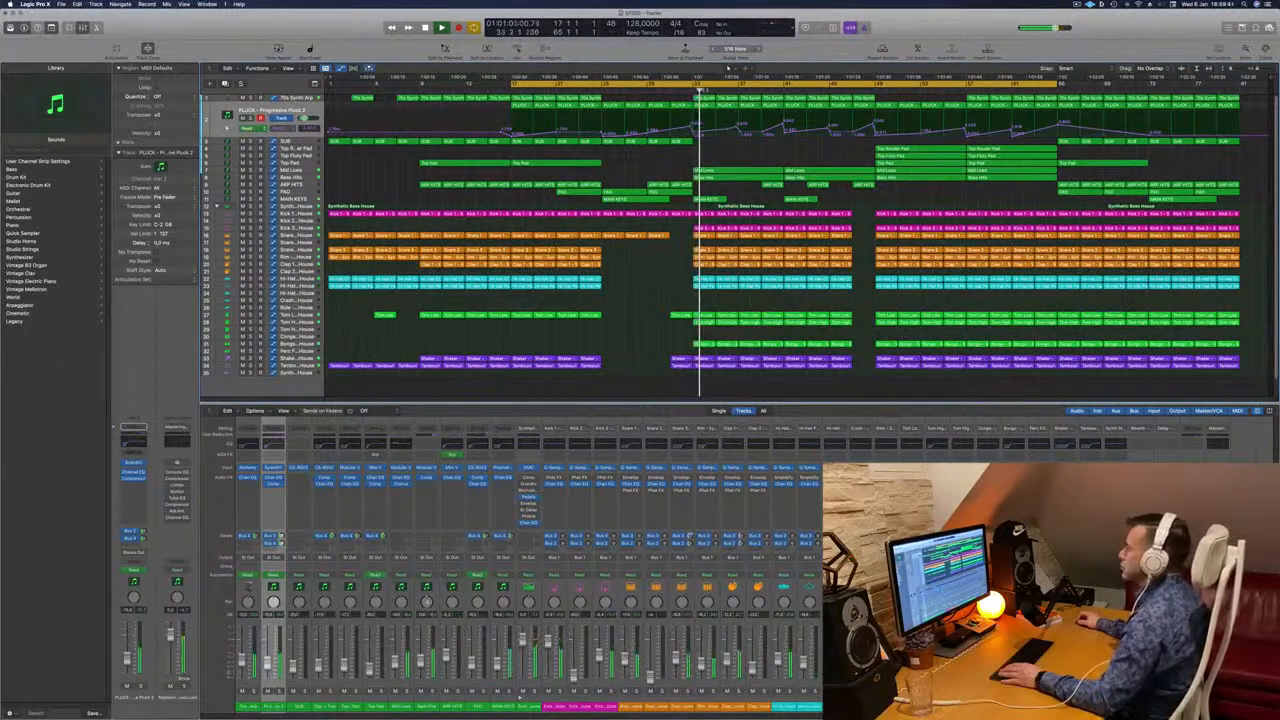
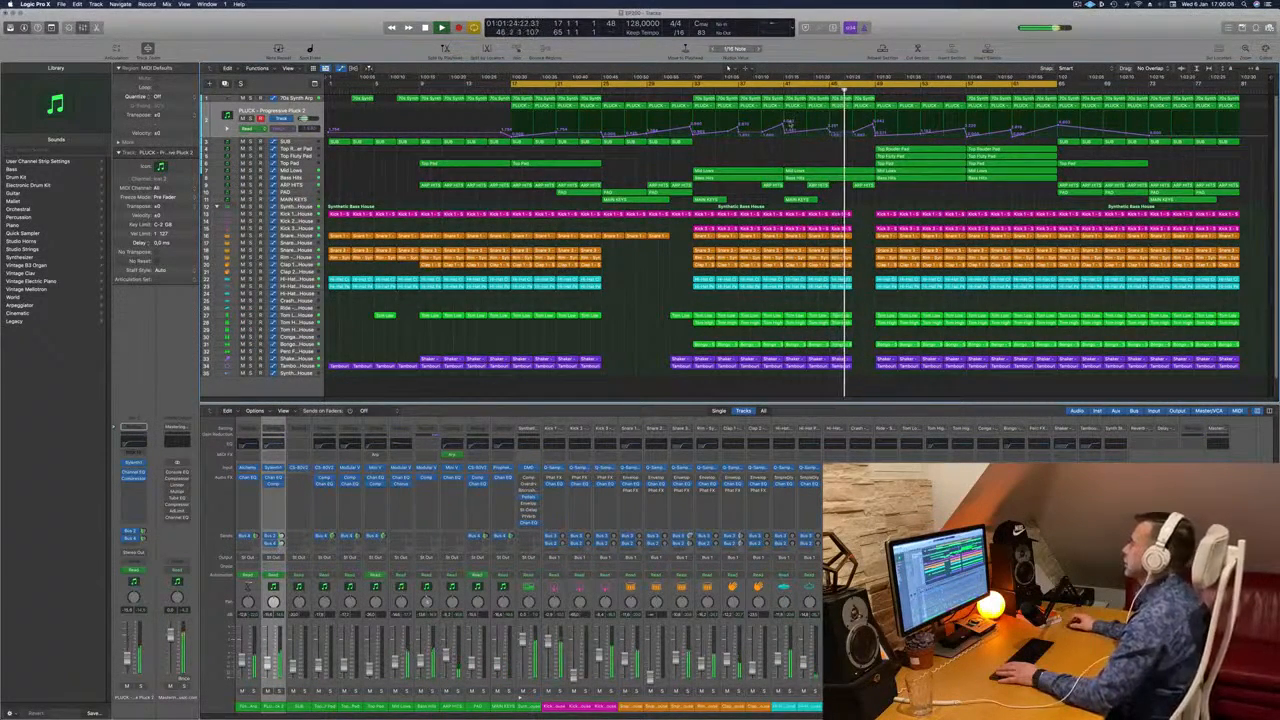
Cycle bars 49 to 57 and solo the Top Rouder Pad, Top Fluty Pad and Top Pad together.
key(Return)
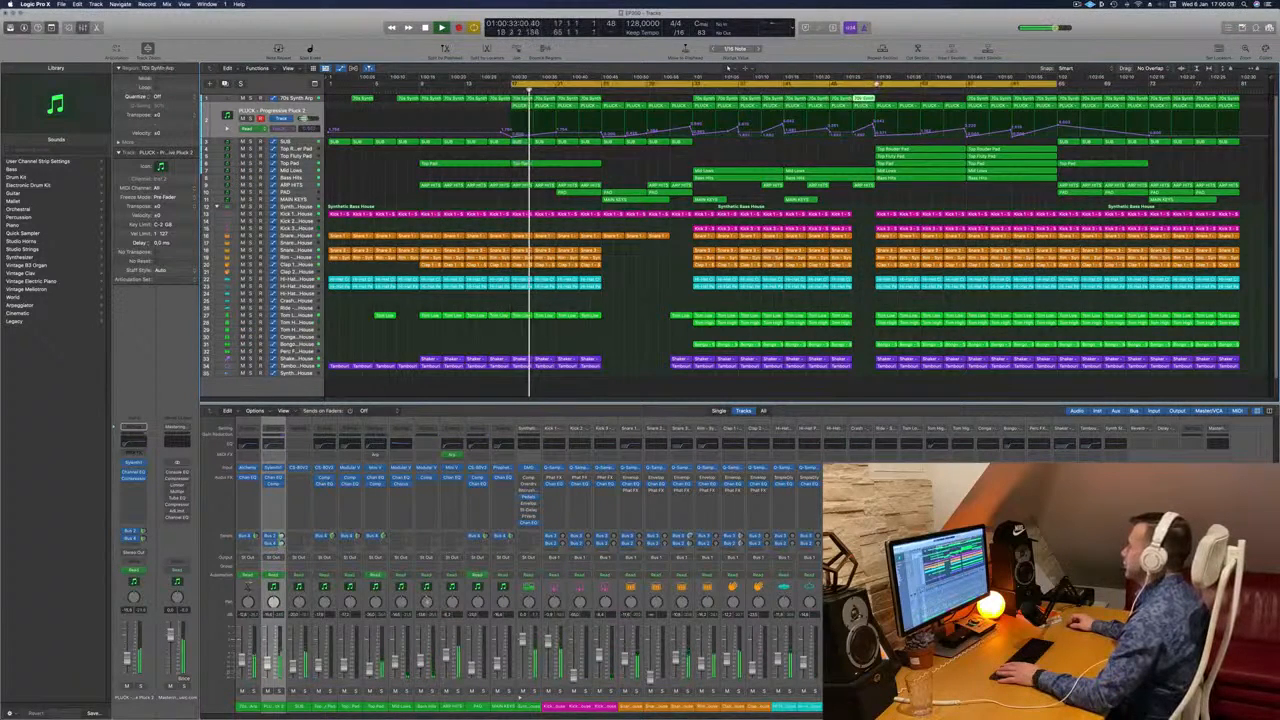
drag(876, 84, 968, 89)
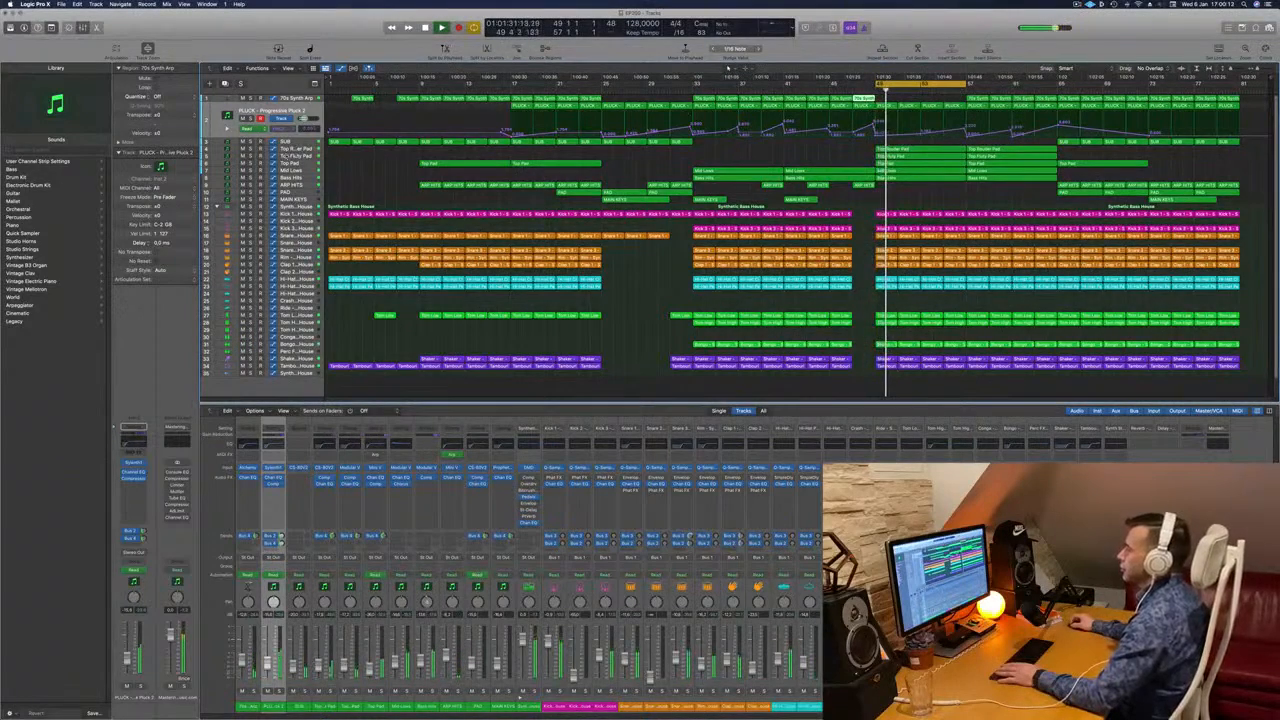
click(295, 149)
key(Return)
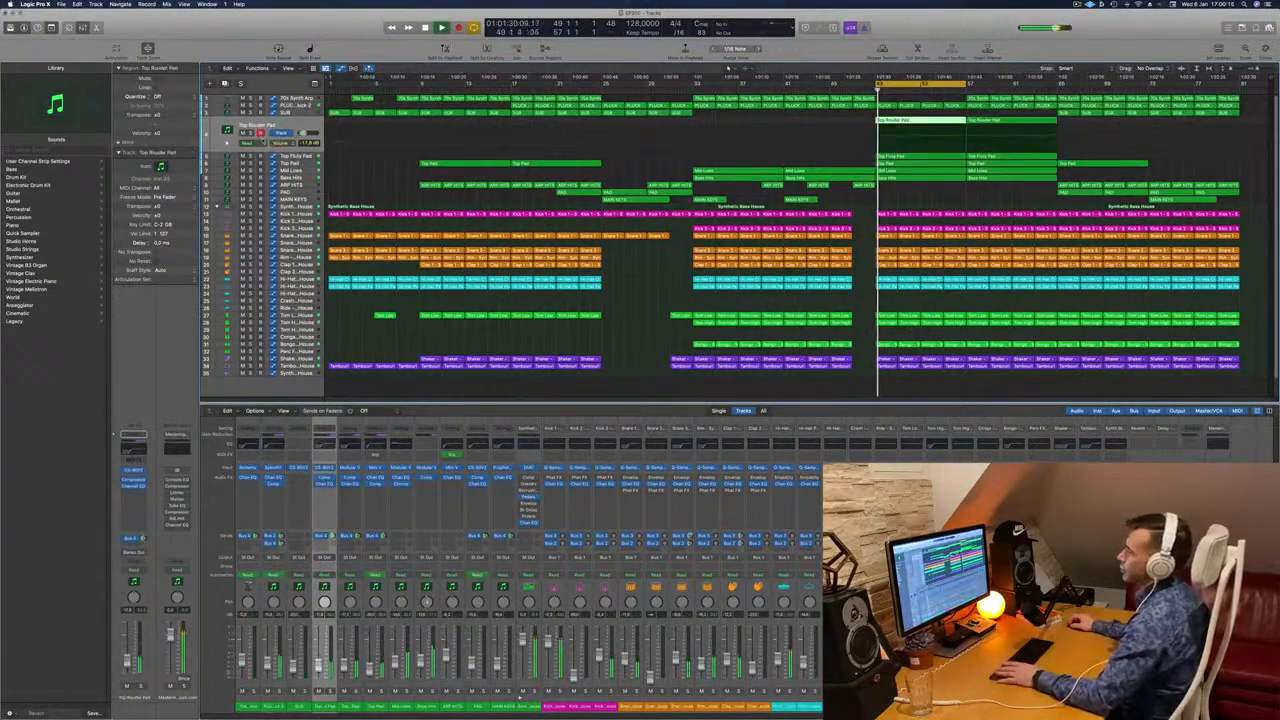
key(s)
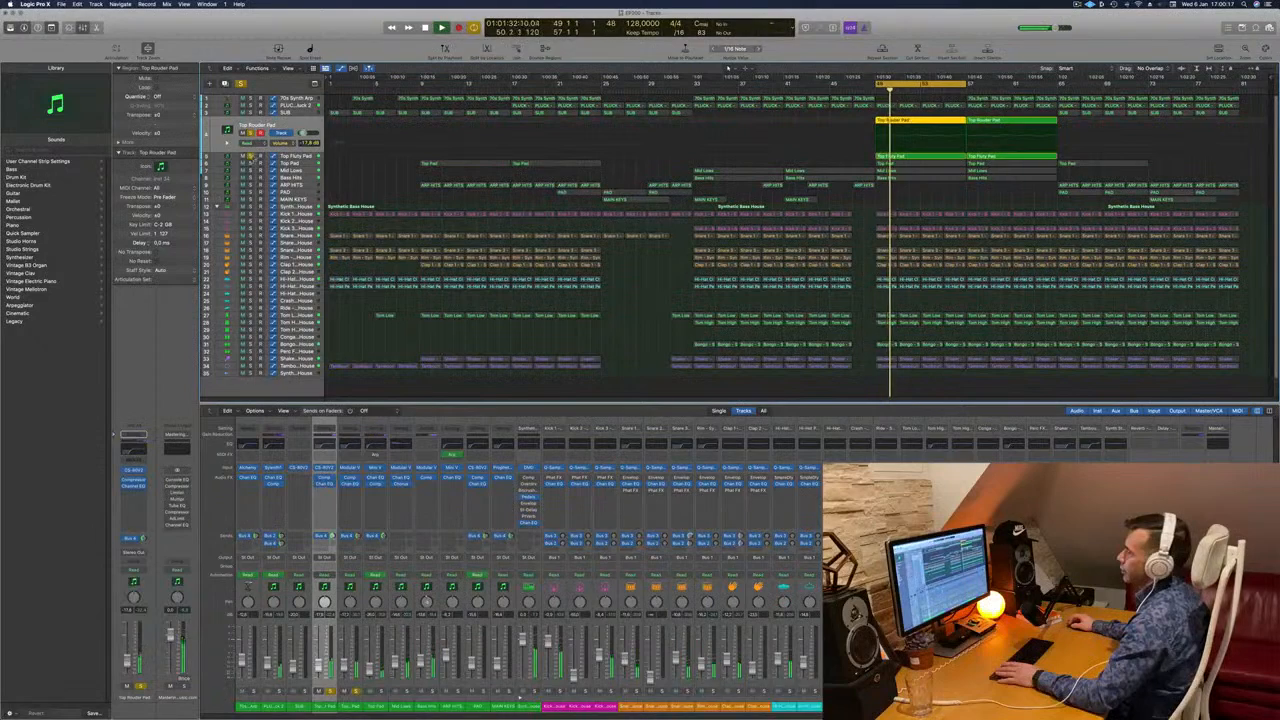
click(251, 163)
click(295, 163)
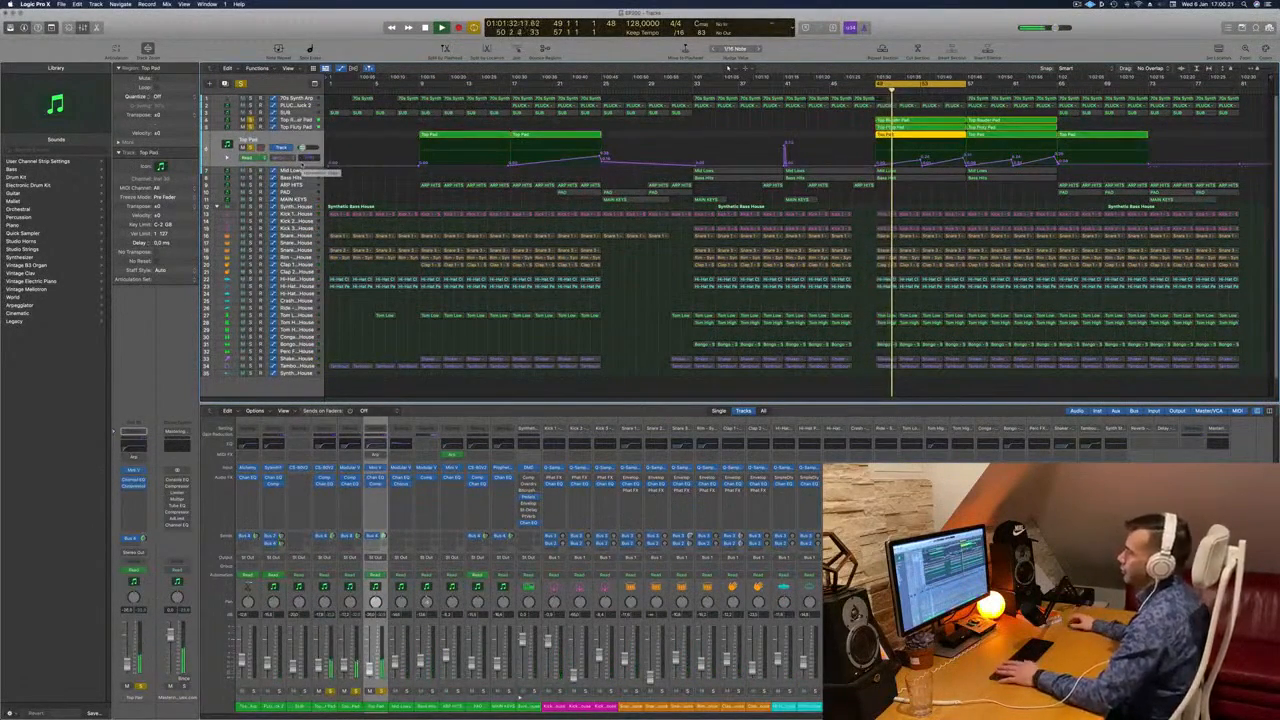
key(space)
key(space)
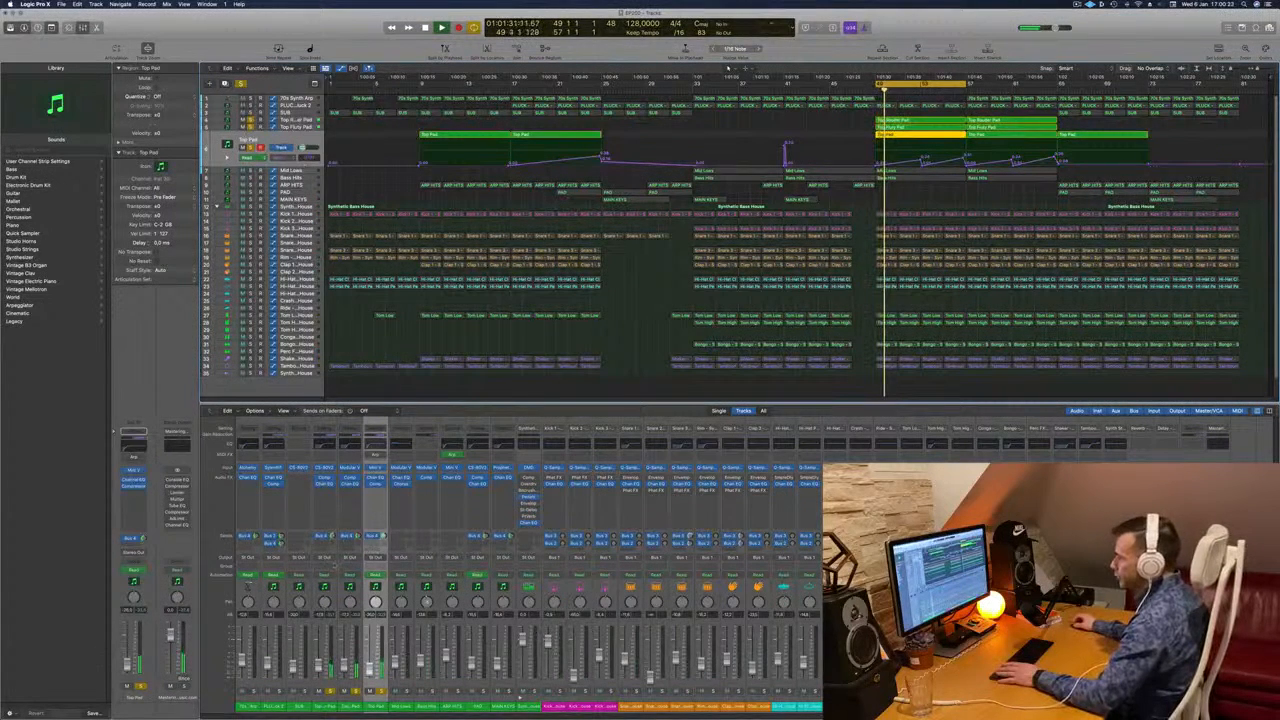
Route the Top Rouder Pad's output to Bus 5 and replay the soloed pads from bar 49.
click(326, 557)
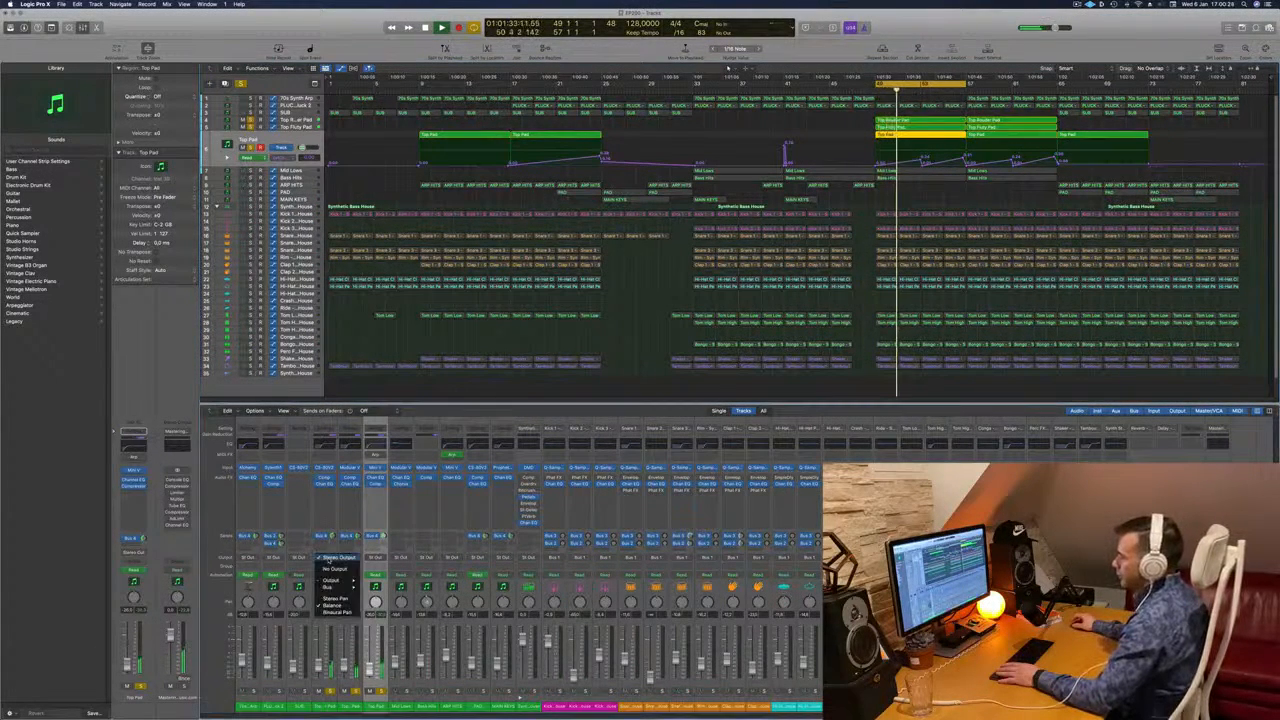
mouse_move(330, 587)
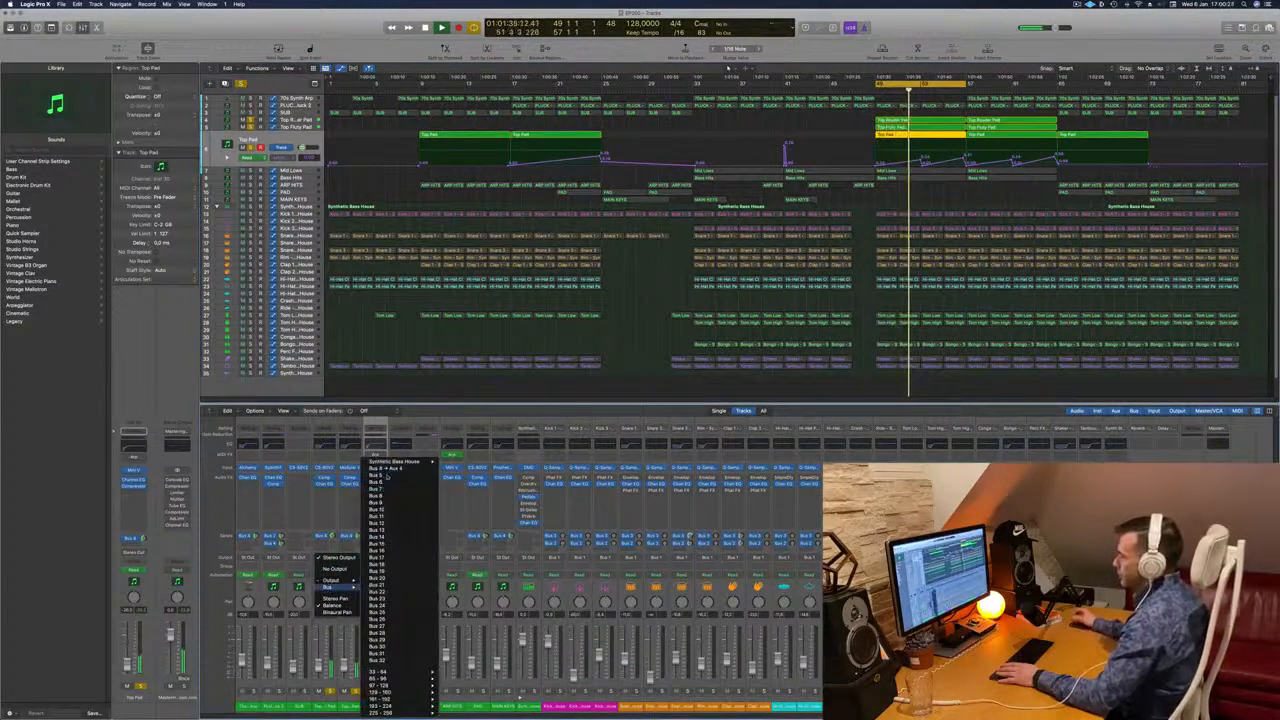
click(381, 476)
key(space)
key(space)
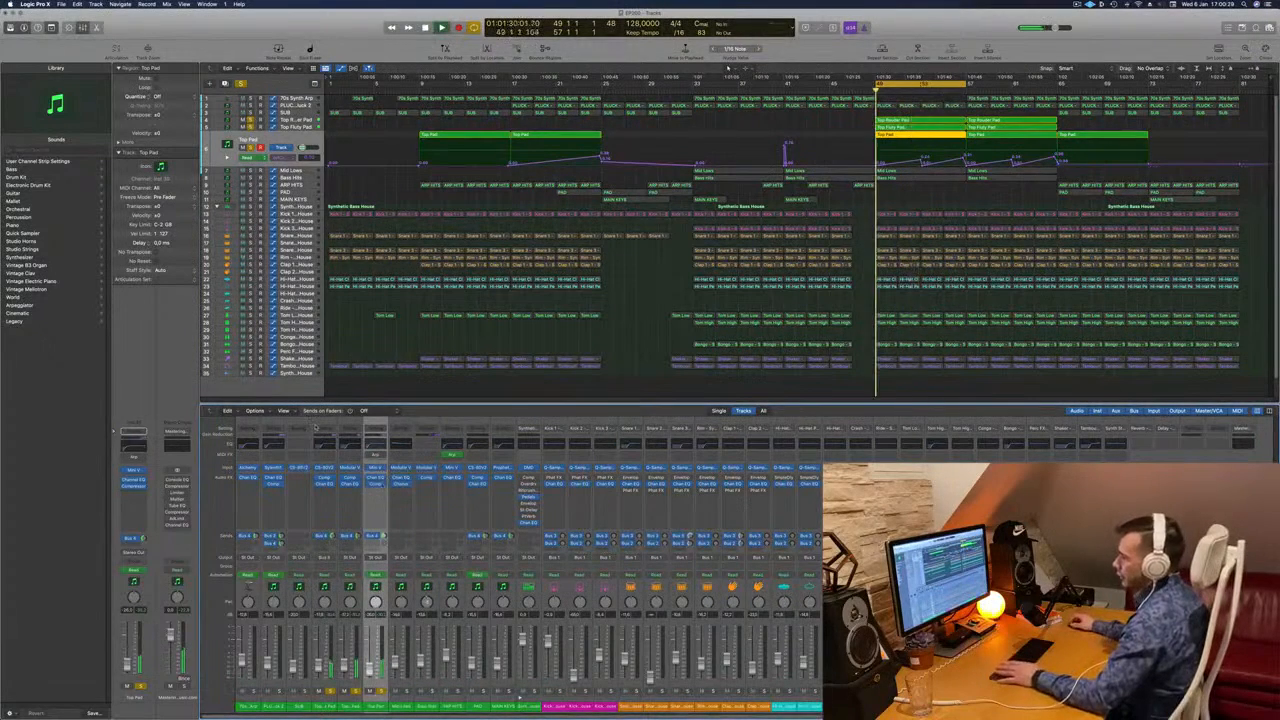
click(130, 538)
key(Escape)
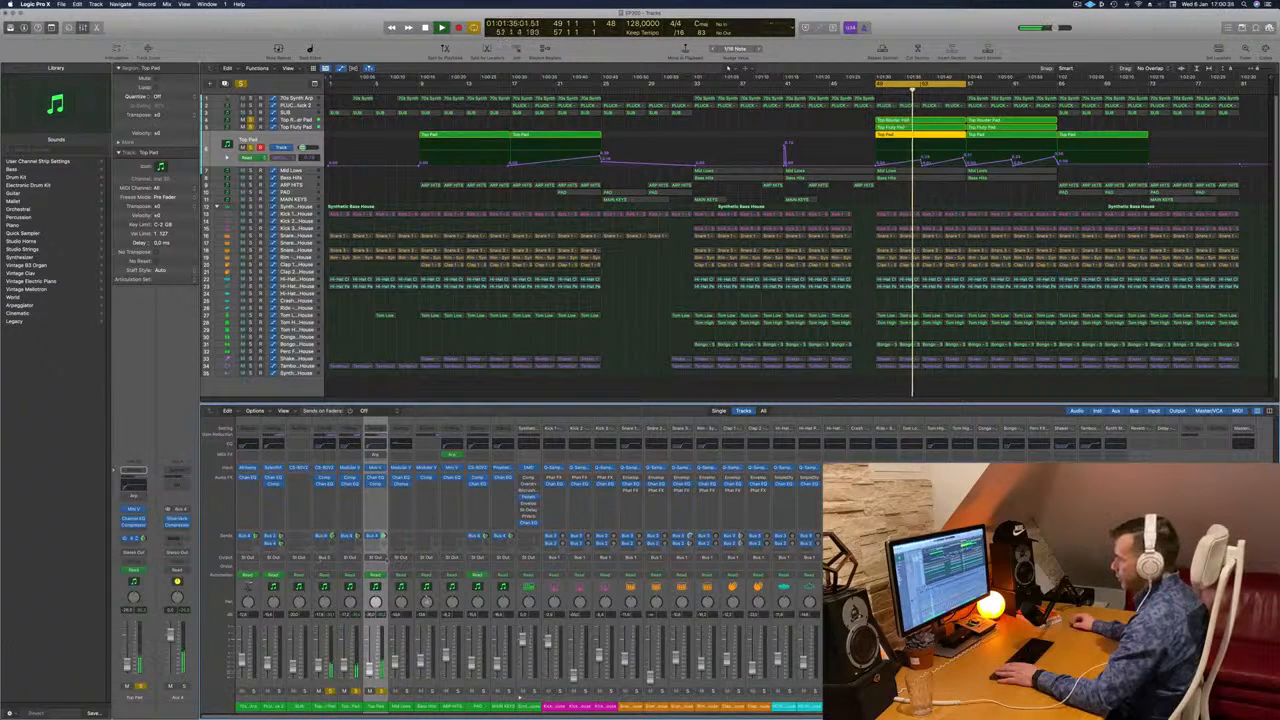
Select the three top pad channels together and route all their outputs to Bus 5.
drag(326, 708, 381, 712)
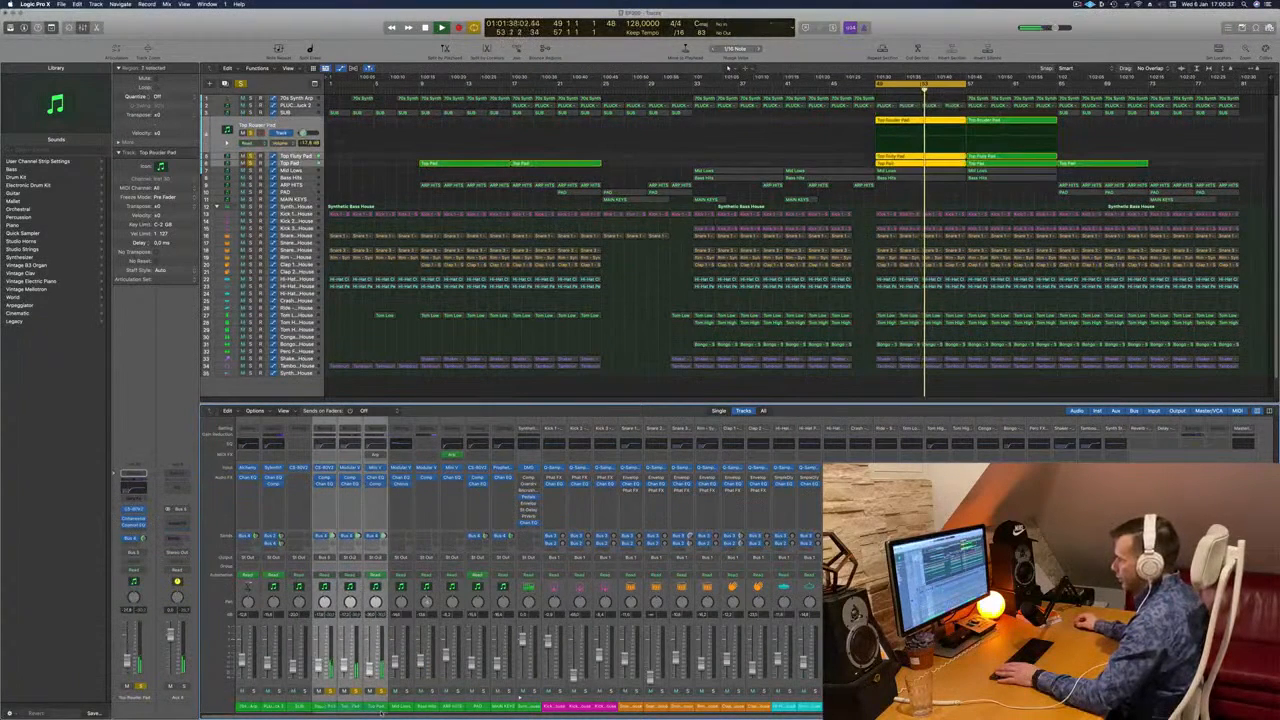
click(349, 557)
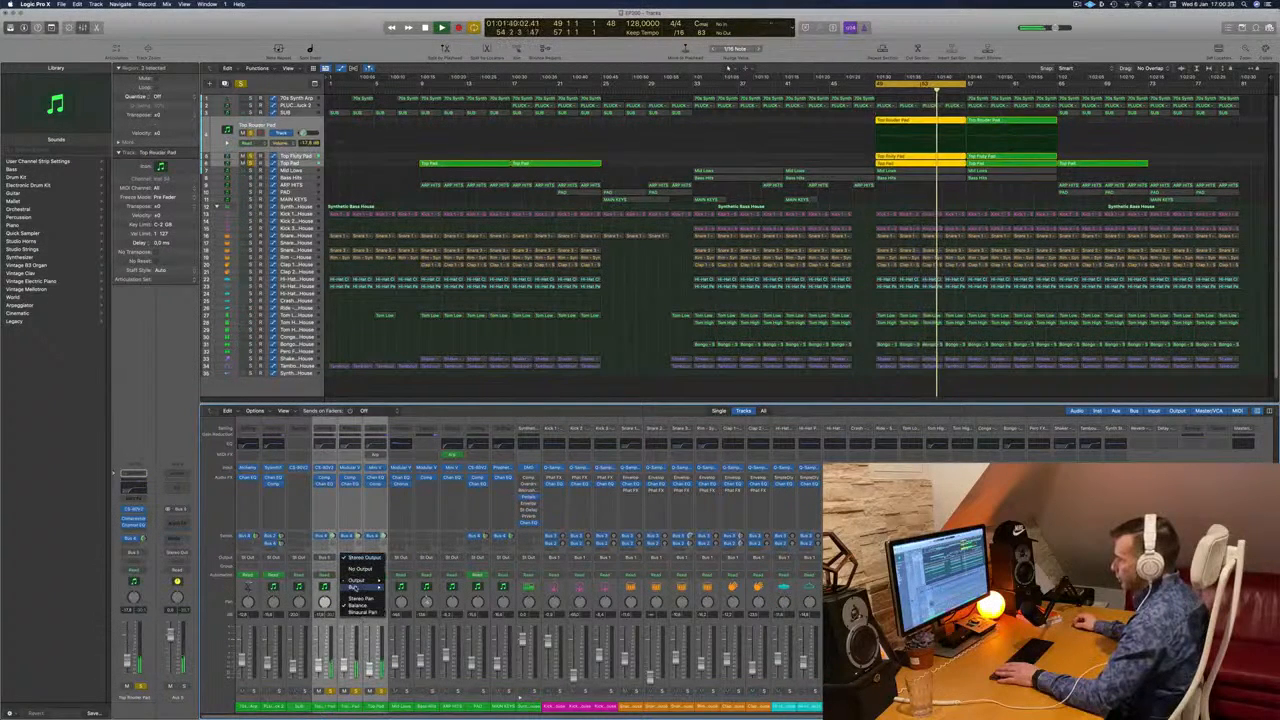
mouse_move(378, 587)
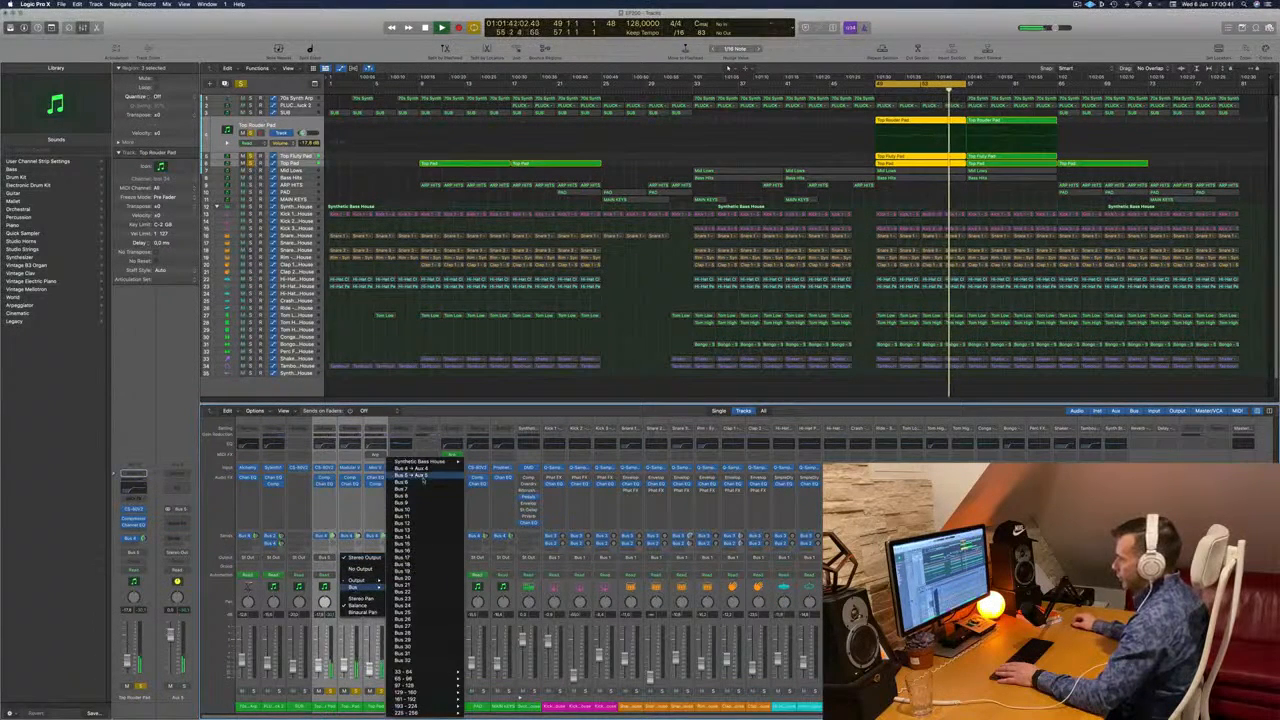
click(422, 486)
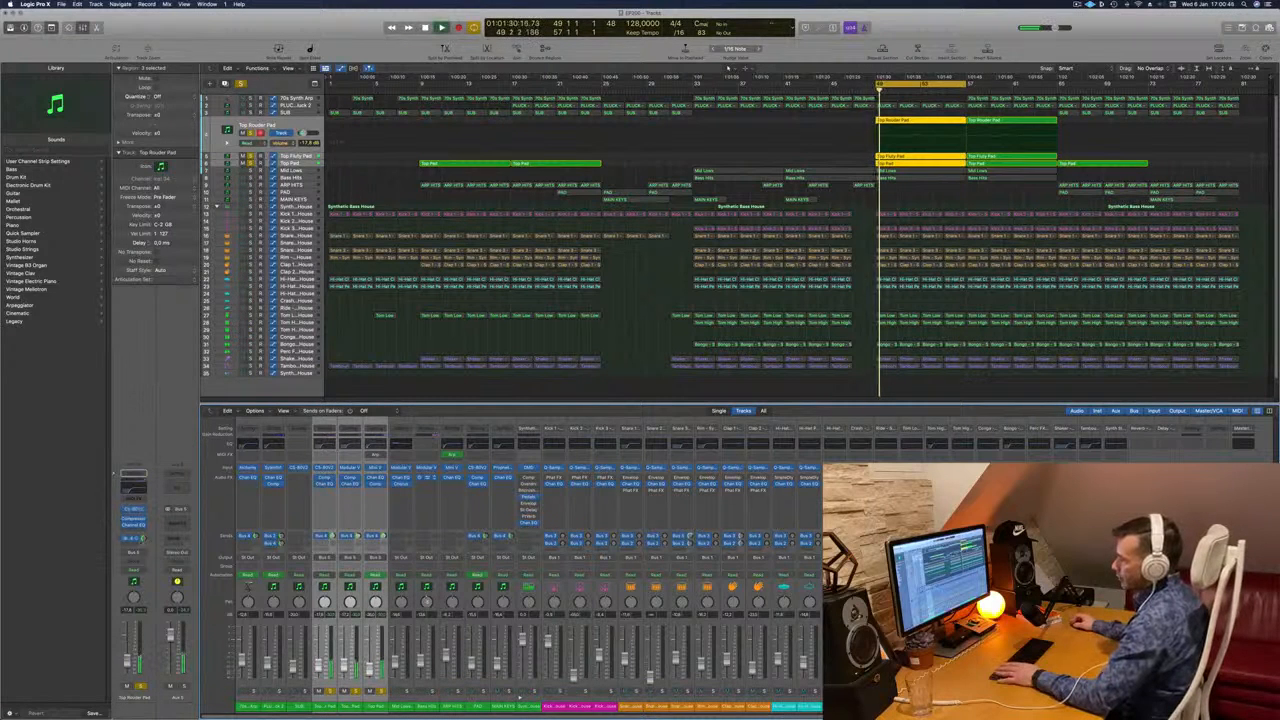
Insert a stereo Step FX plug-in on Aux 5 and listen to it on the soloed pads.
click(171, 521)
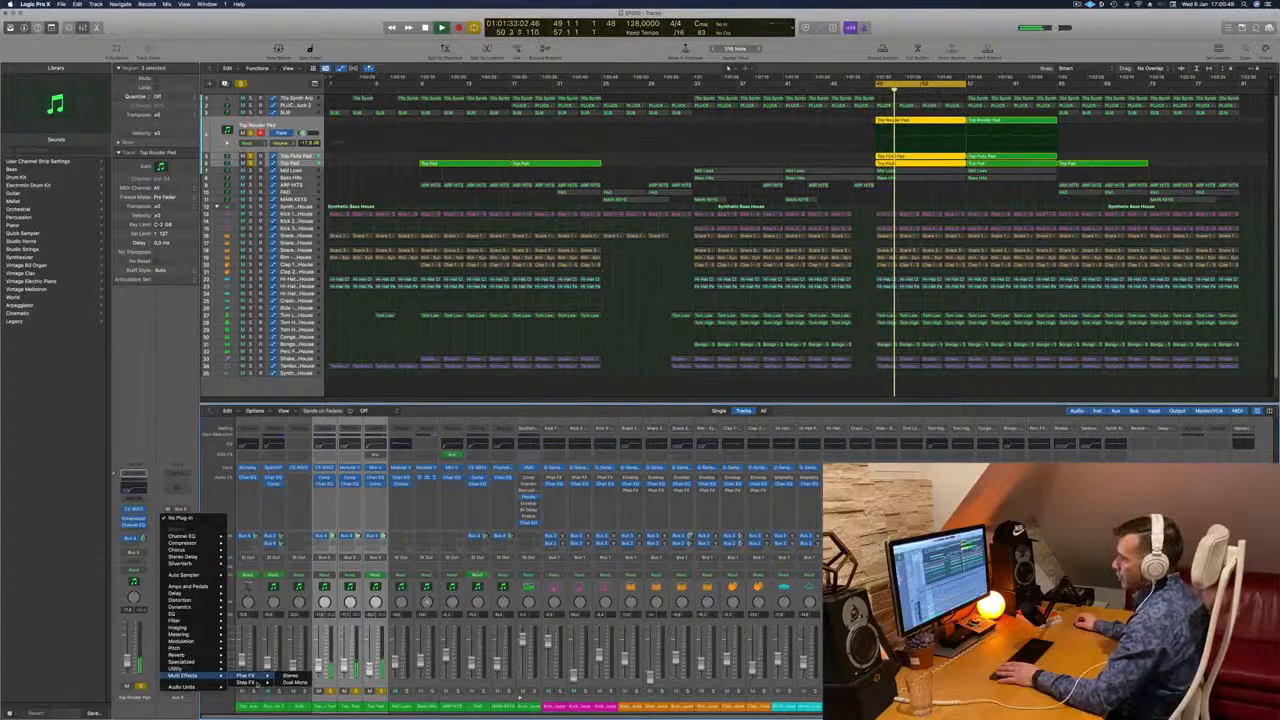
click(293, 689)
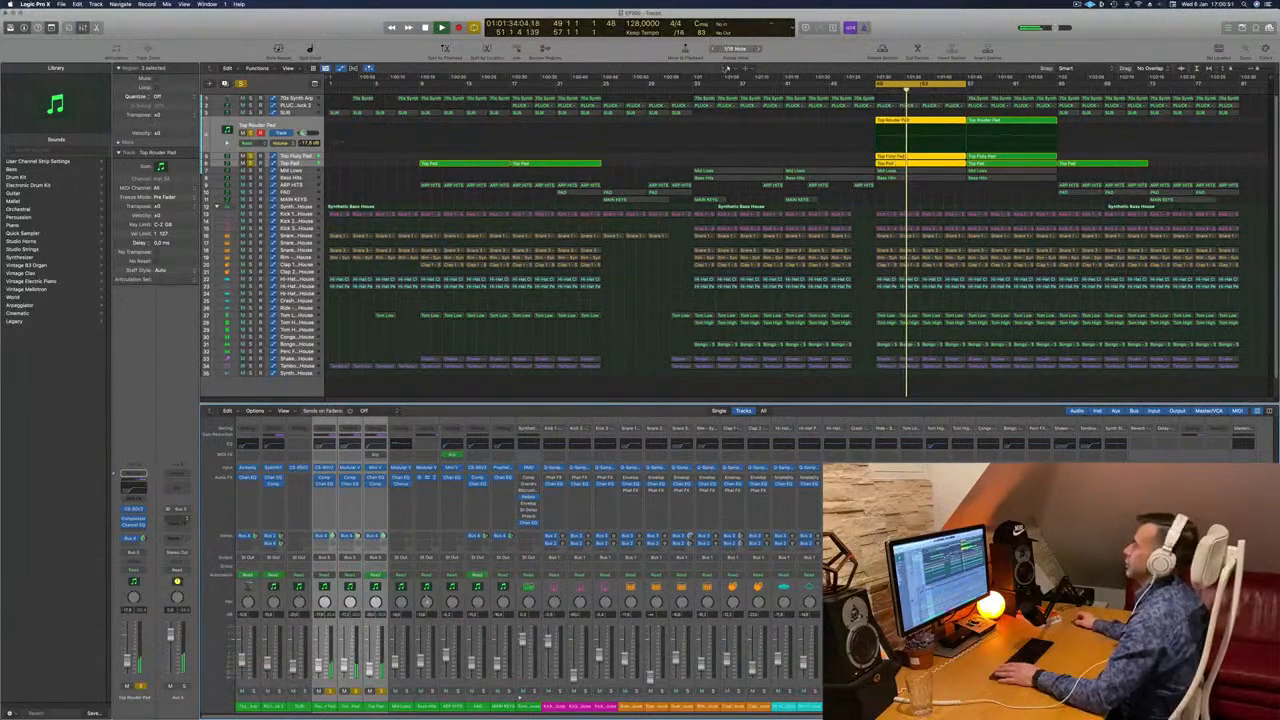
drag(626, 125, 650, 232)
key(space)
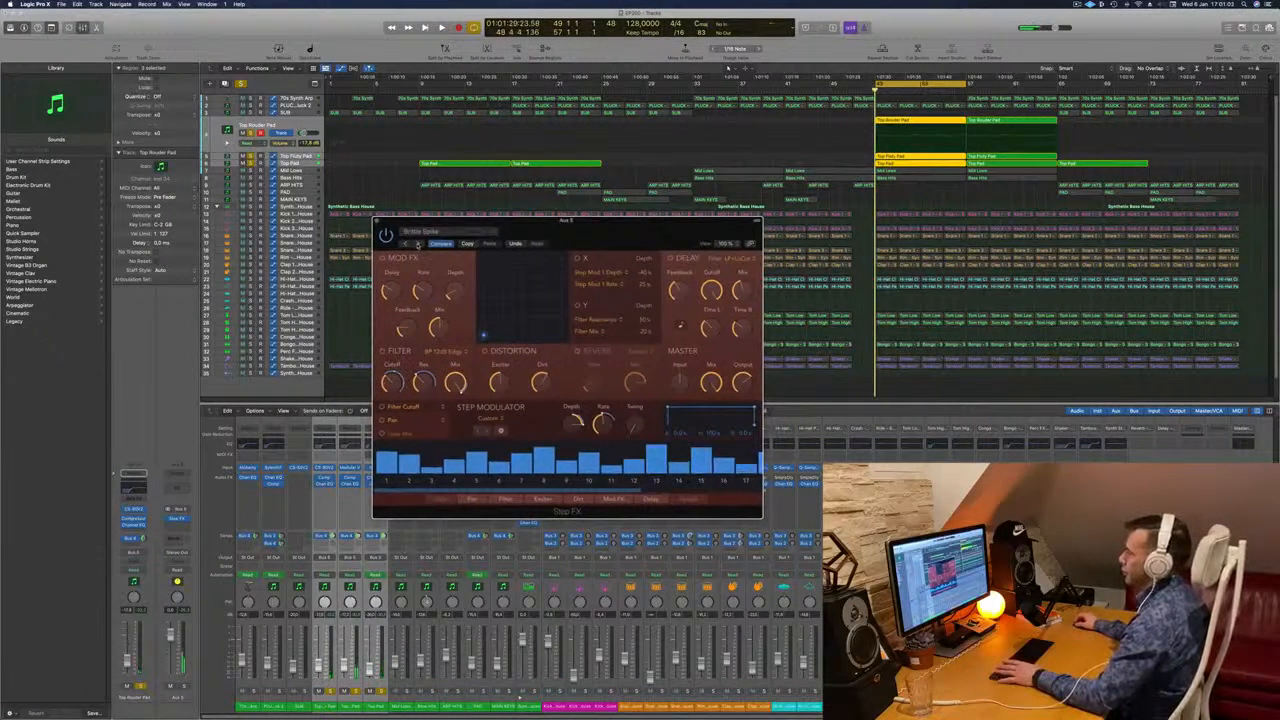
Load the Broken Echoes preset in Step FX and audition it on the soloed pads from bar 49.
click(418, 245)
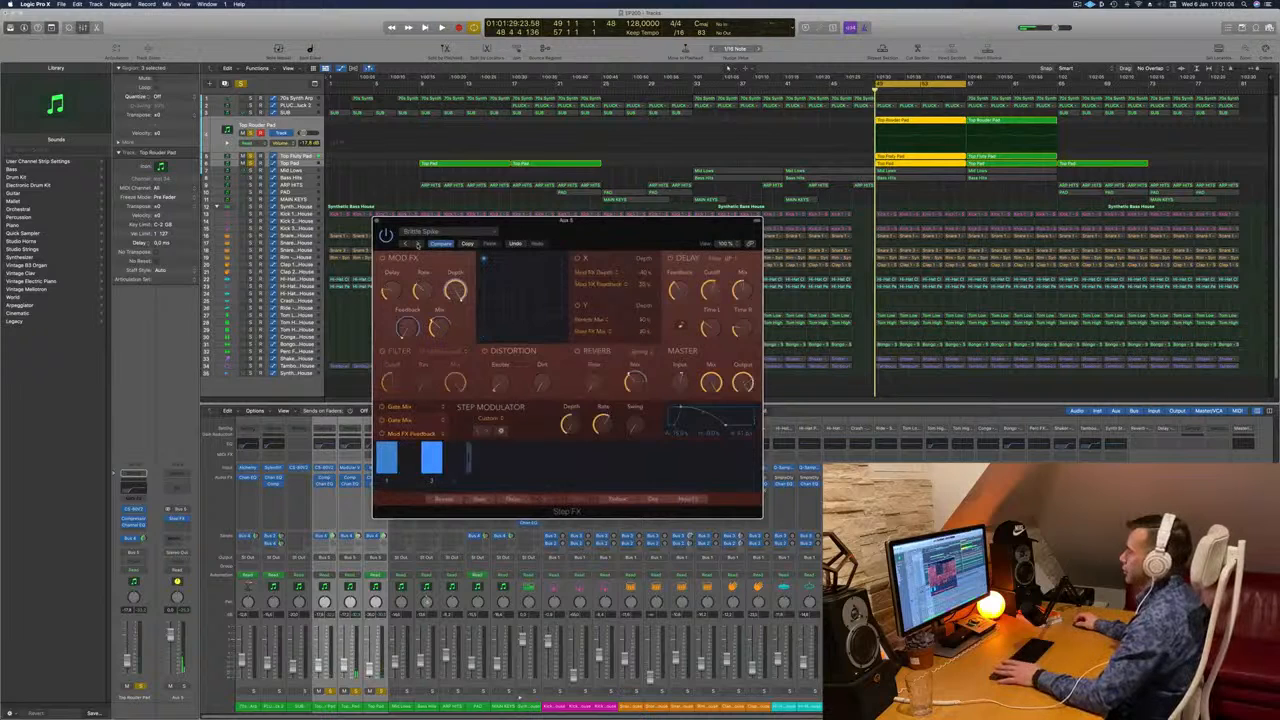
mouse_move(641, 234)
mouse_down()
mouse_move(592, 225)
mouse_move(648, 223)
mouse_up()
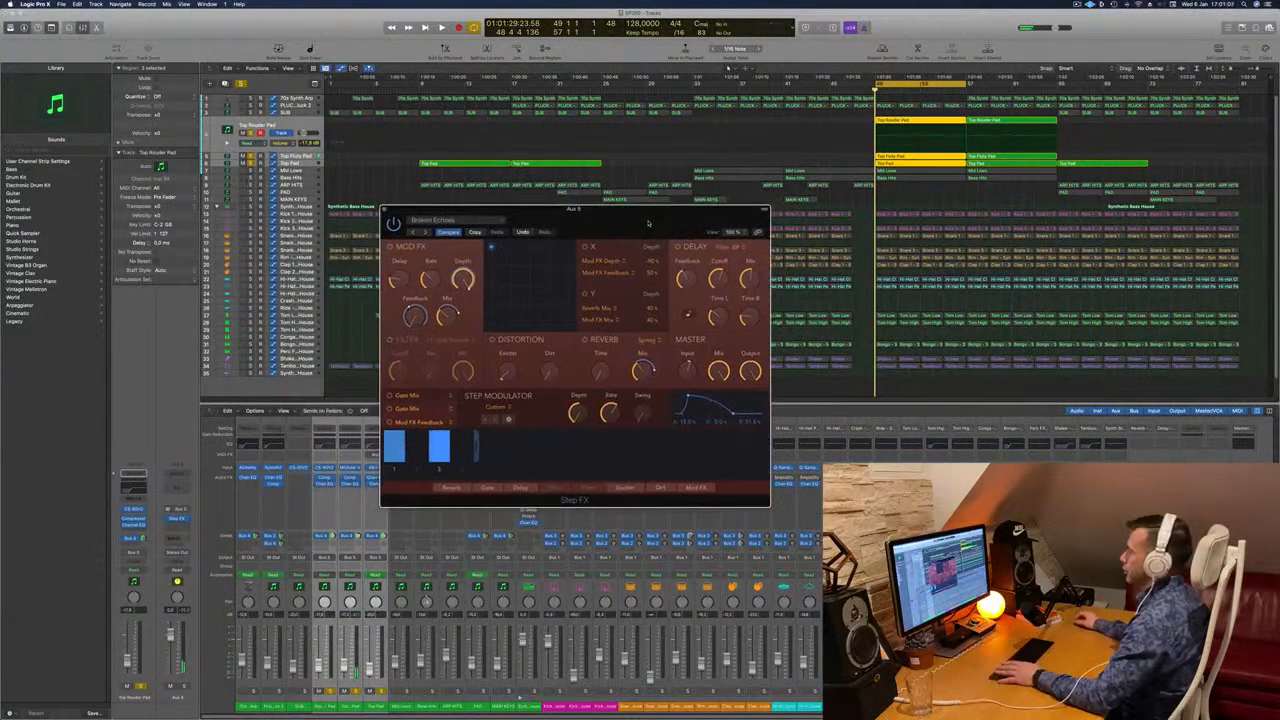
key(space)
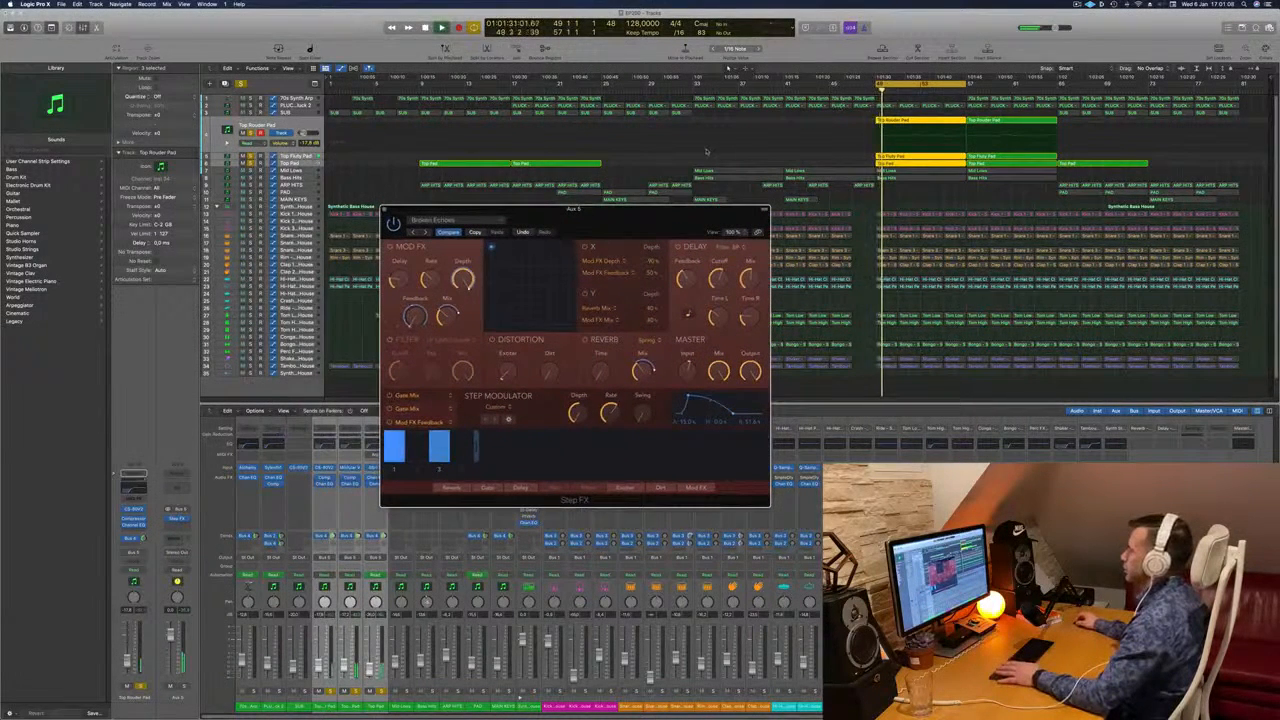
drag(648, 223, 713, 194)
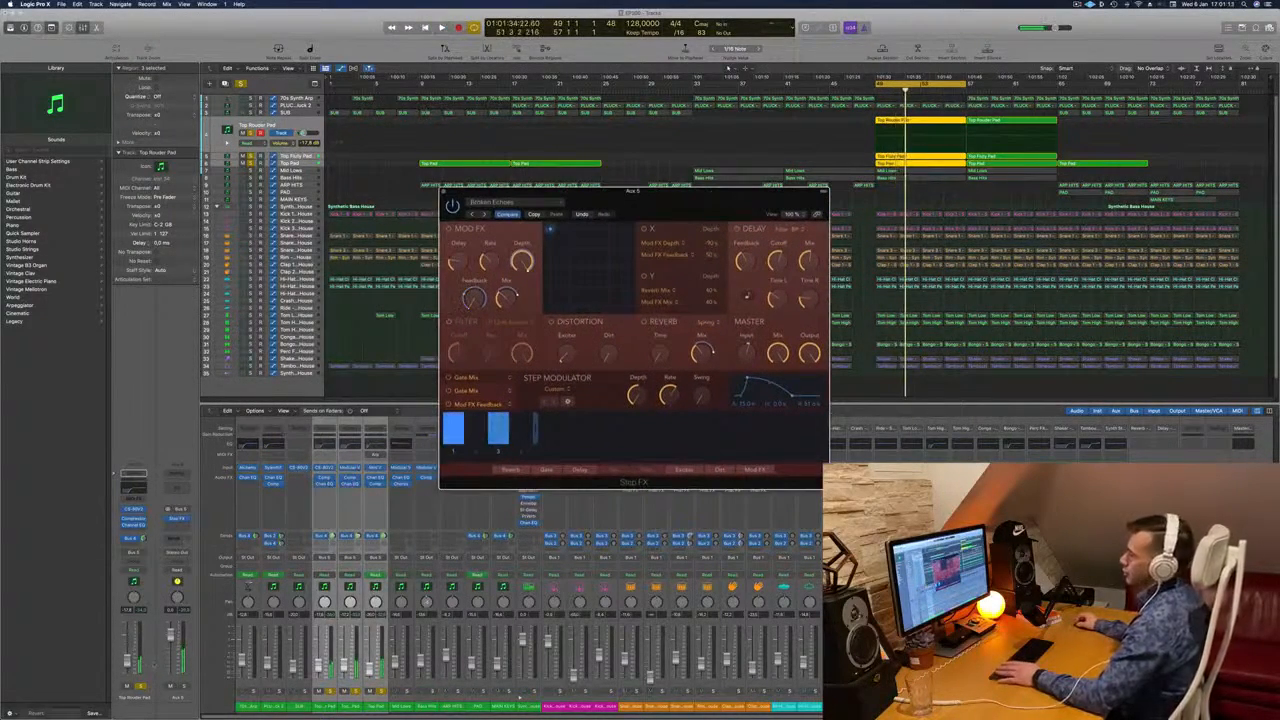
Take the top pads out of solo, audition the Step FX preset Bubbling Shimmer, and load Chaos Spring.
click(141, 687)
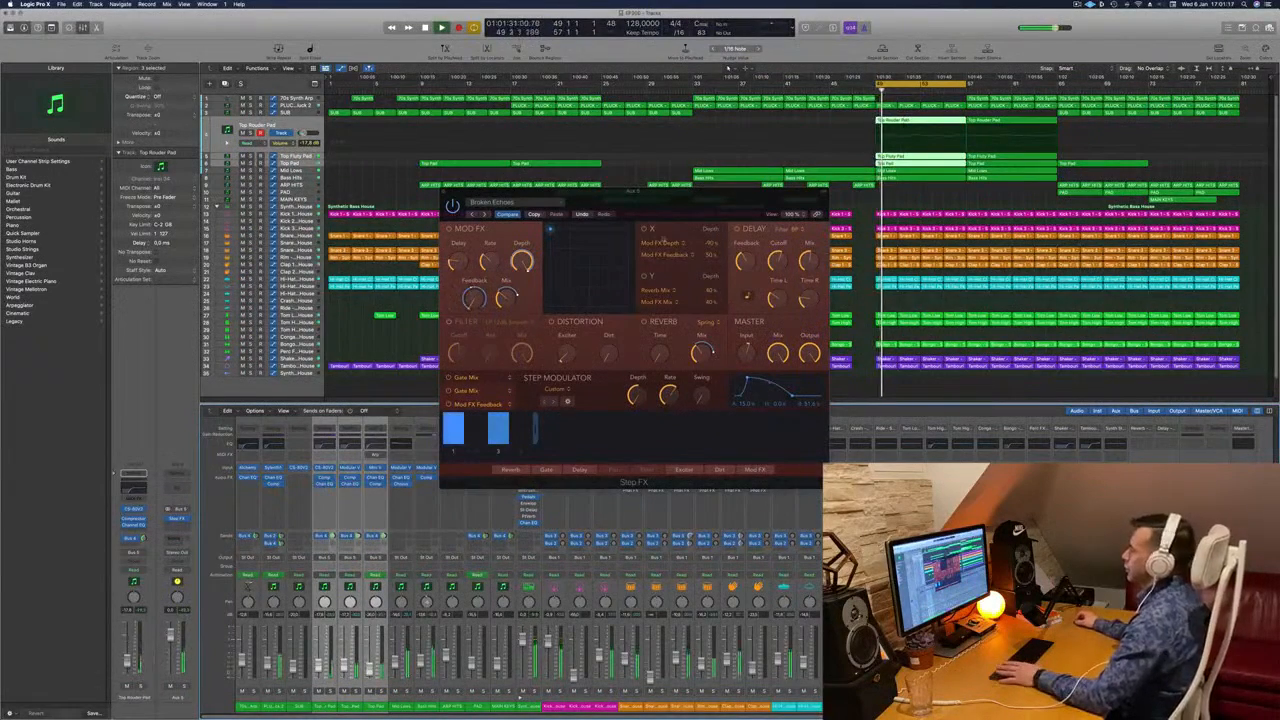
drag(701, 204, 653, 293)
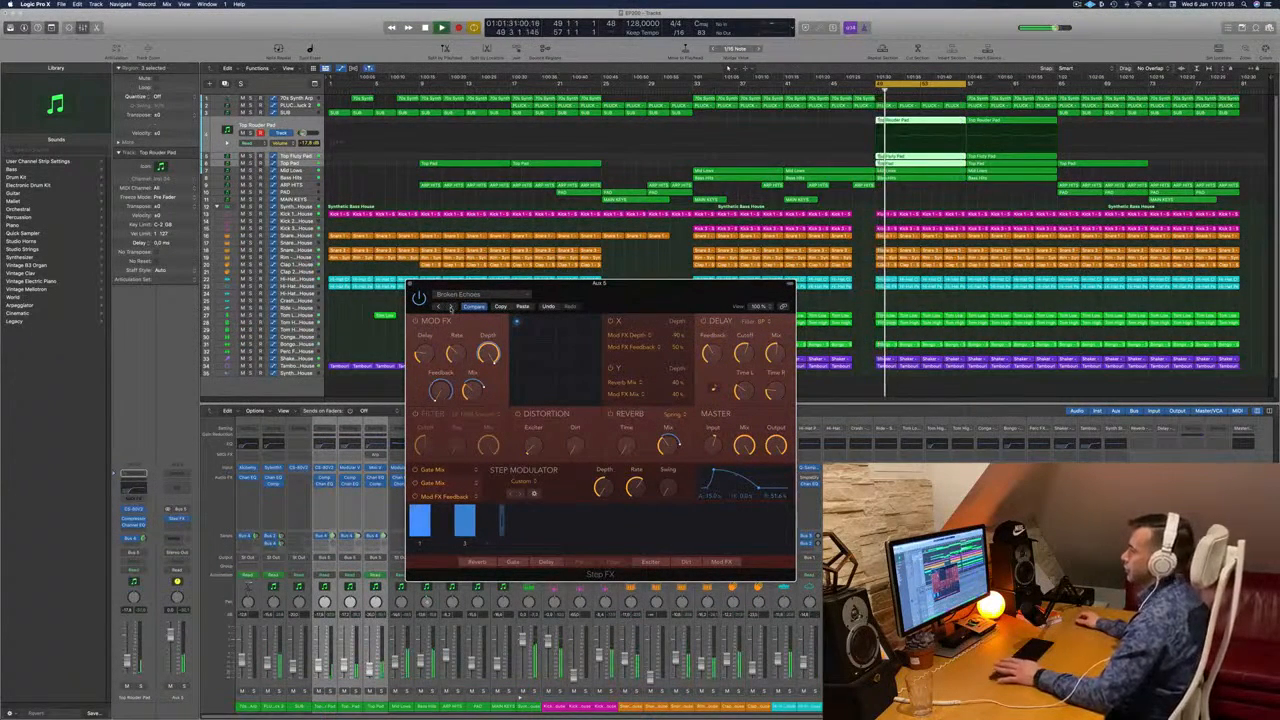
click(451, 308)
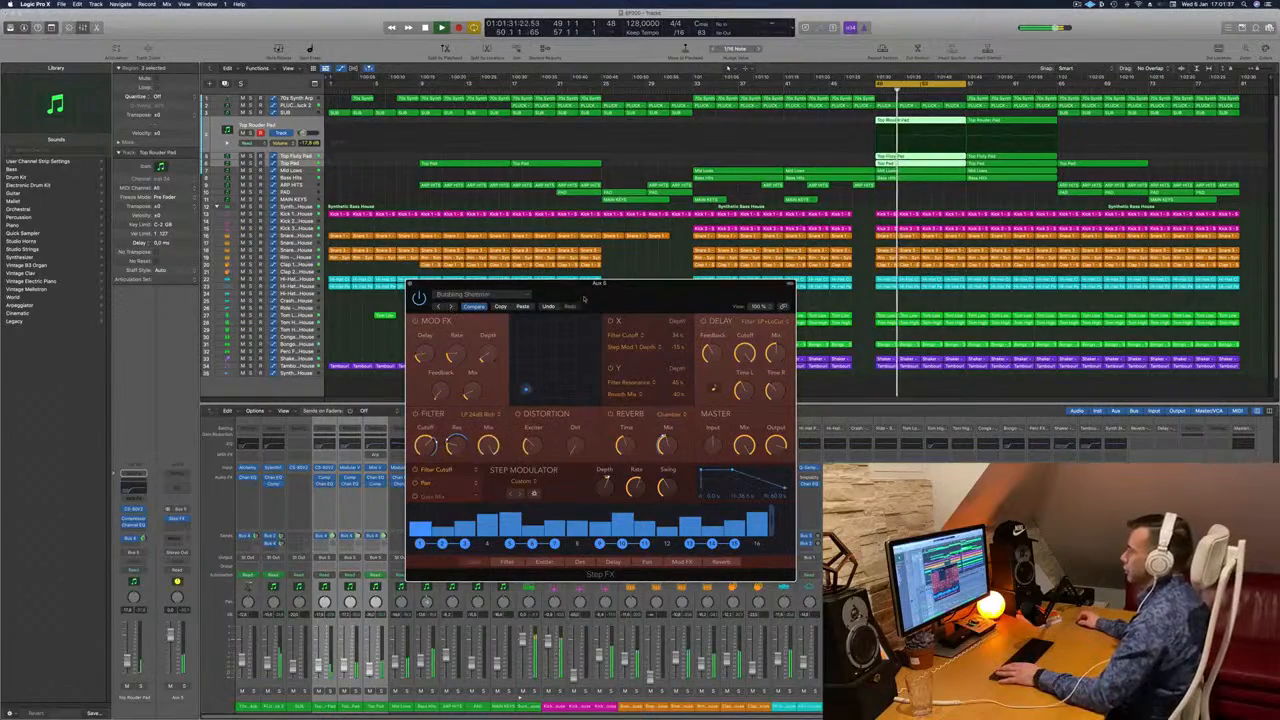
drag(584, 298, 541, 300)
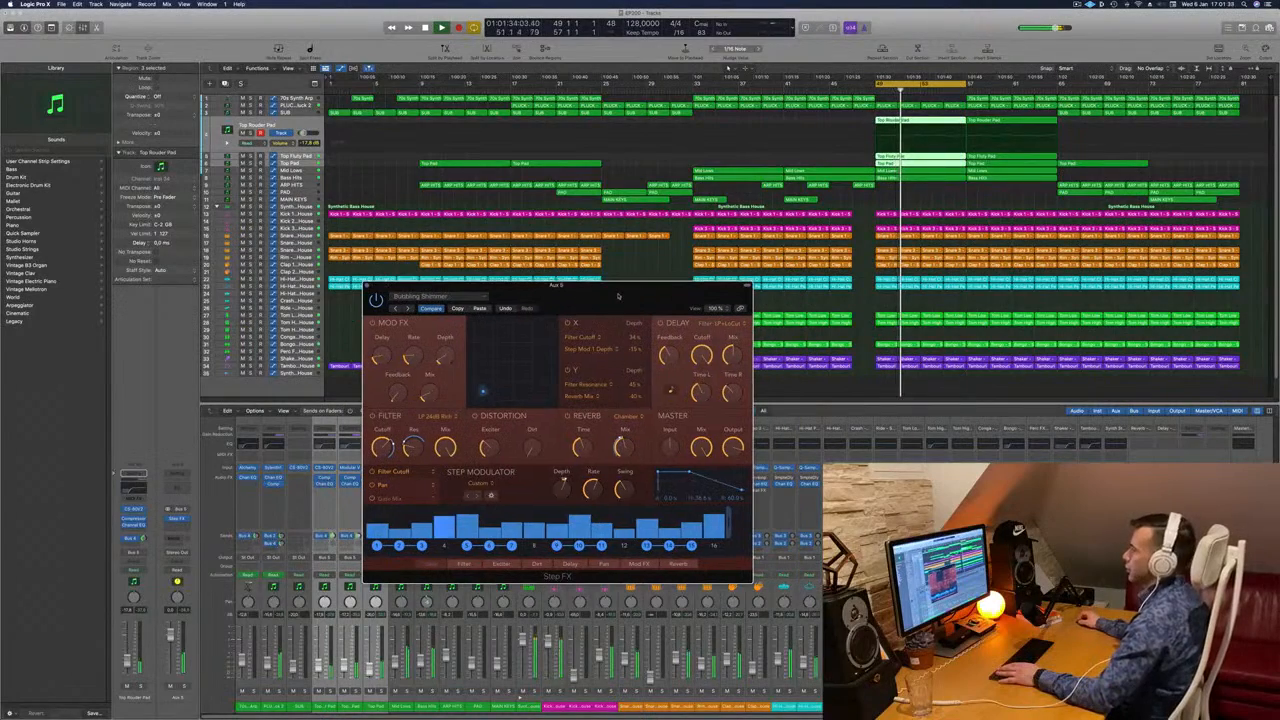
click(406, 308)
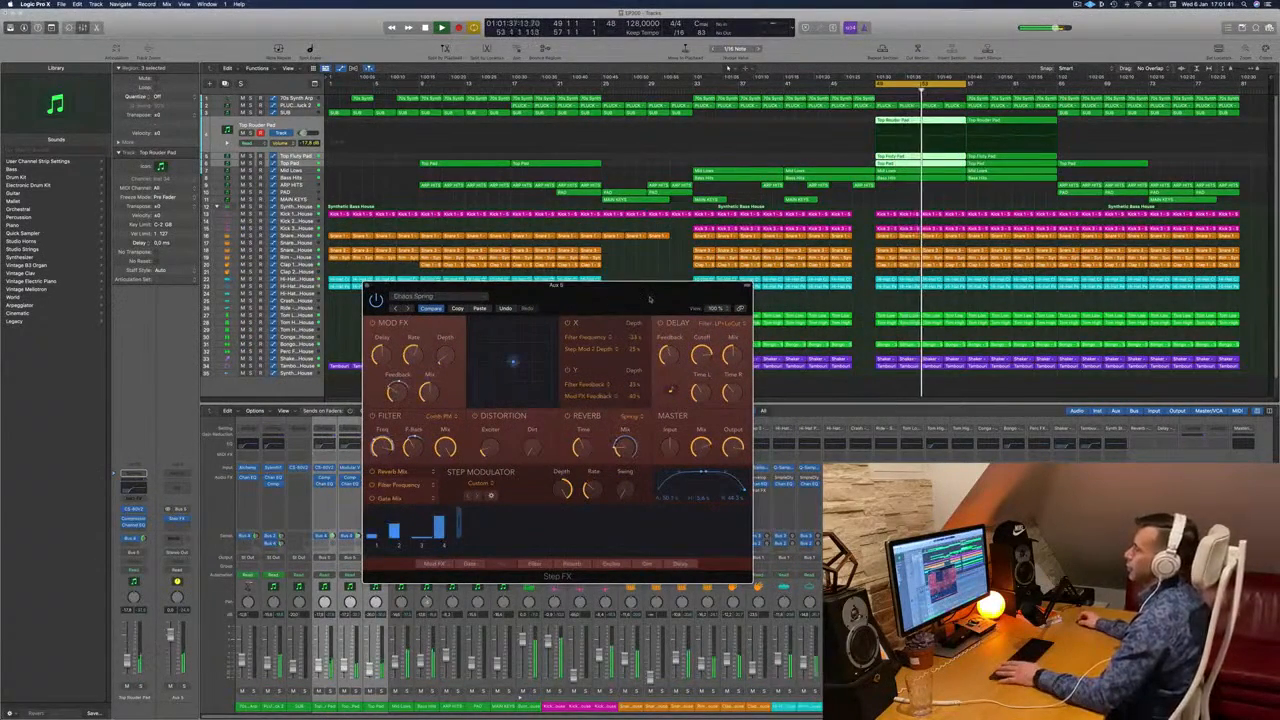
mouse_move(608, 296)
mouse_down()
mouse_move(628, 291)
mouse_move(586, 293)
mouse_up()
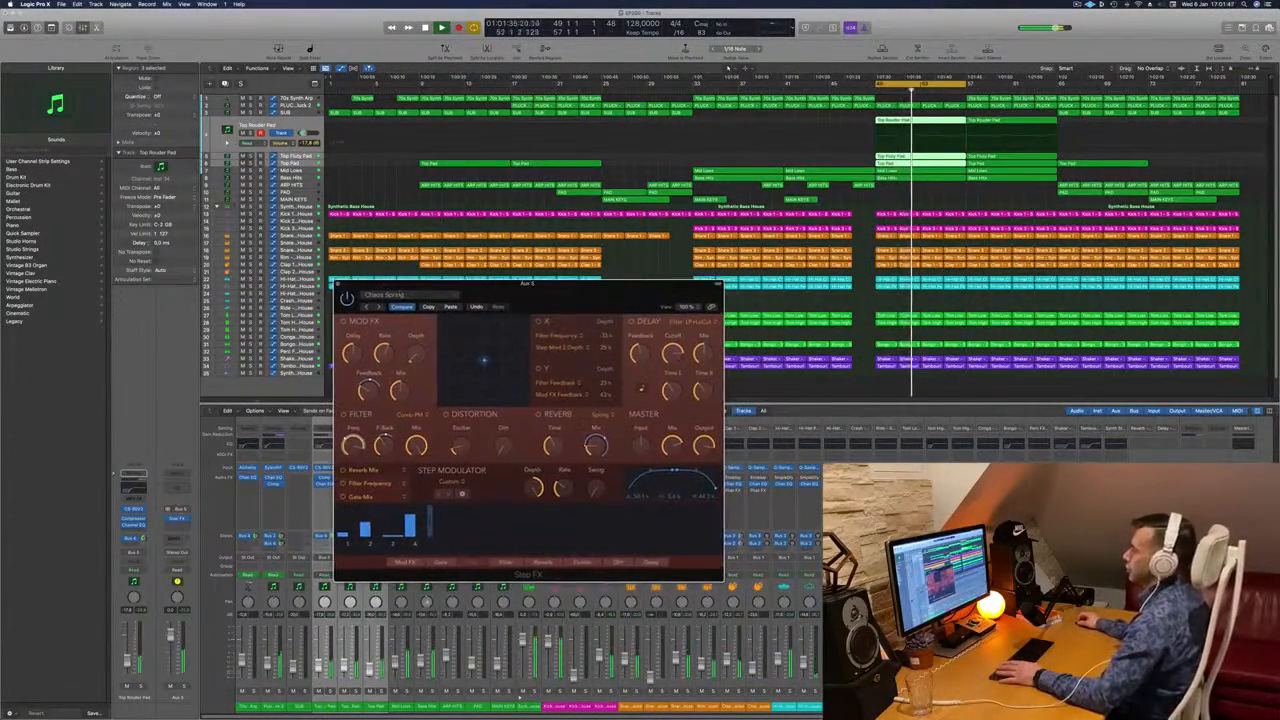
Compare the Chaos Spring preset on the soloed top pads and in the full mix.
key(ctrl+s)
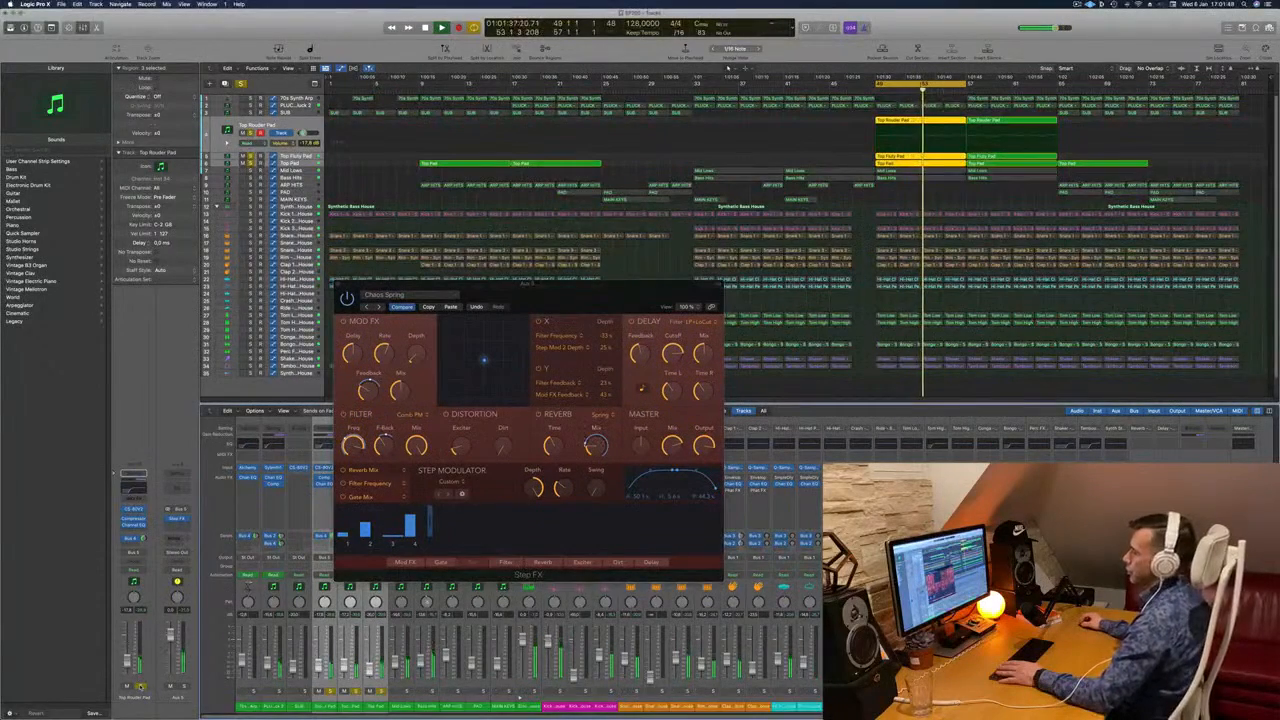
key(ctrl+s)
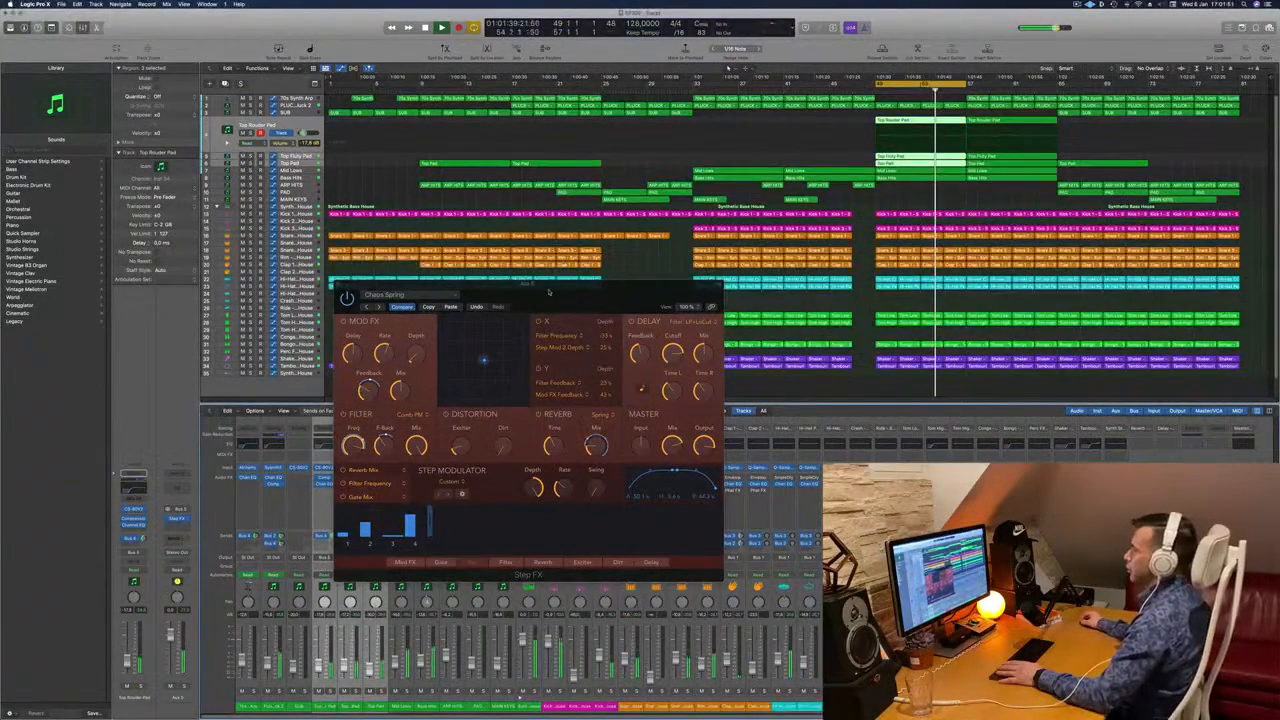
drag(548, 292, 407, 289)
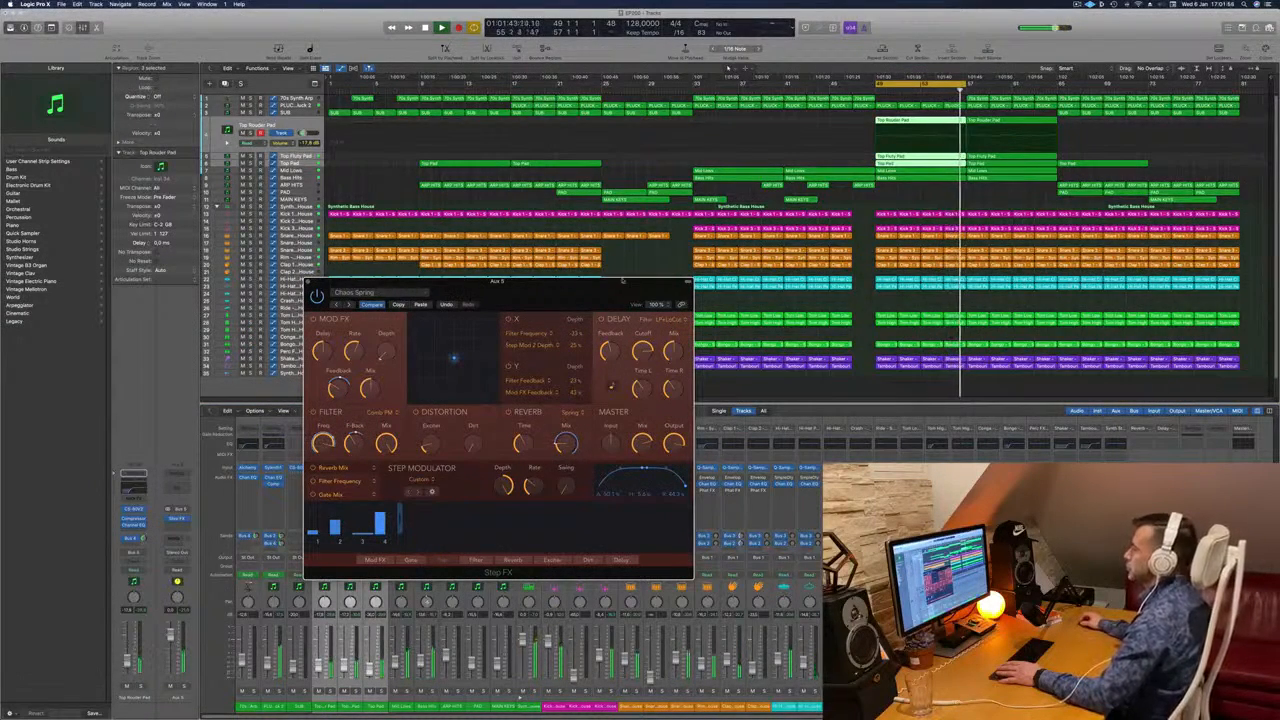
drag(572, 292, 720, 220)
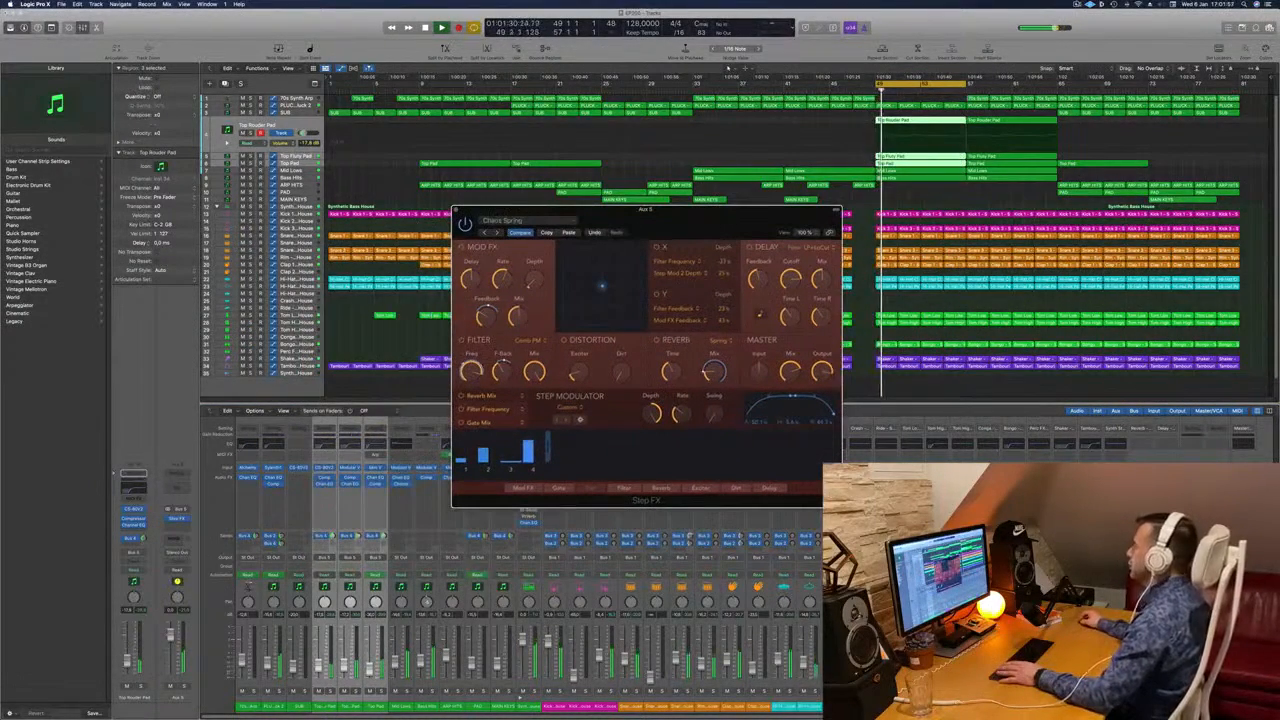
Extend the cycle range to end at bar 65 and raise the selected pads' faders, bringing Top Rouder Pad to -14.0 dB.
drag(965, 86, 1058, 92)
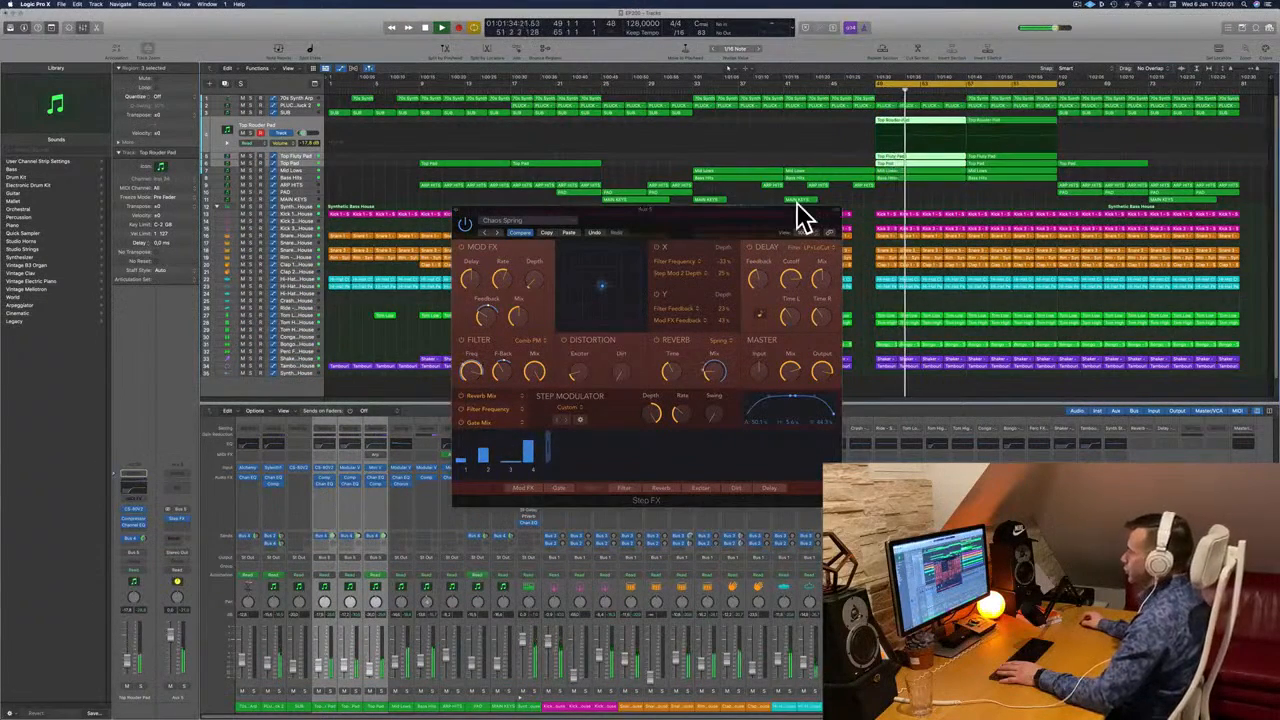
drag(729, 224, 654, 224)
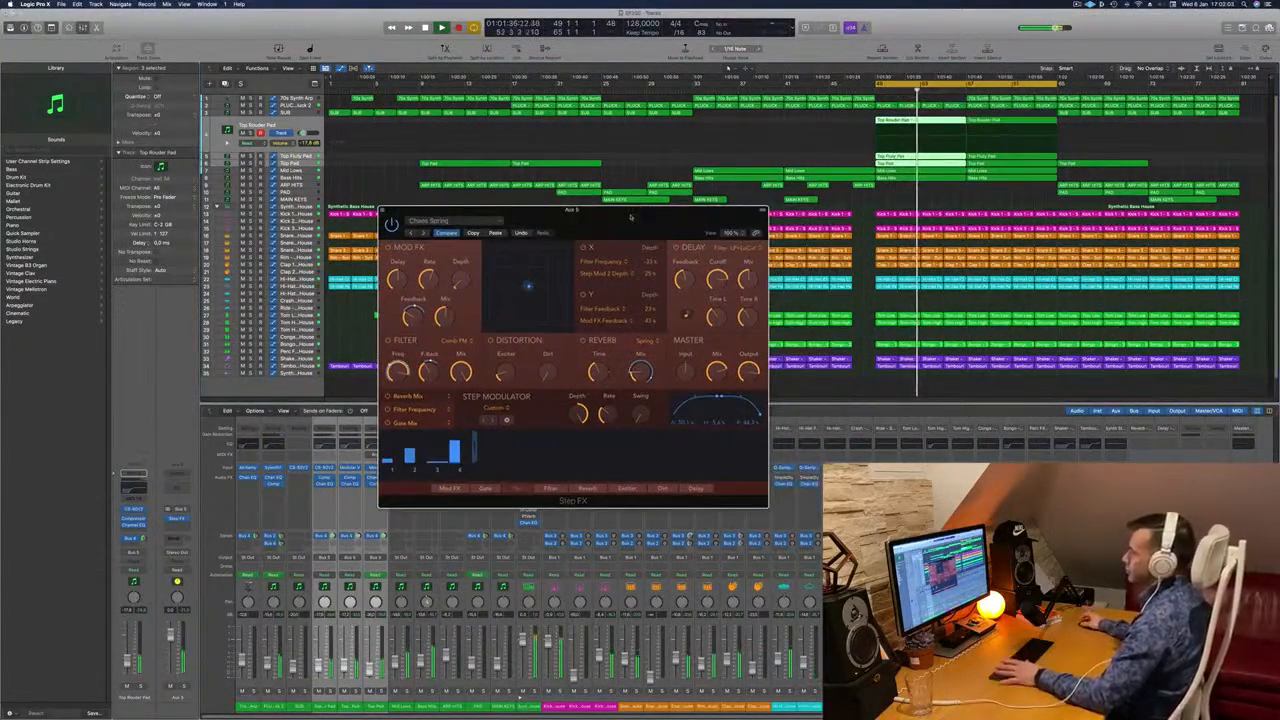
drag(572, 220, 784, 232)
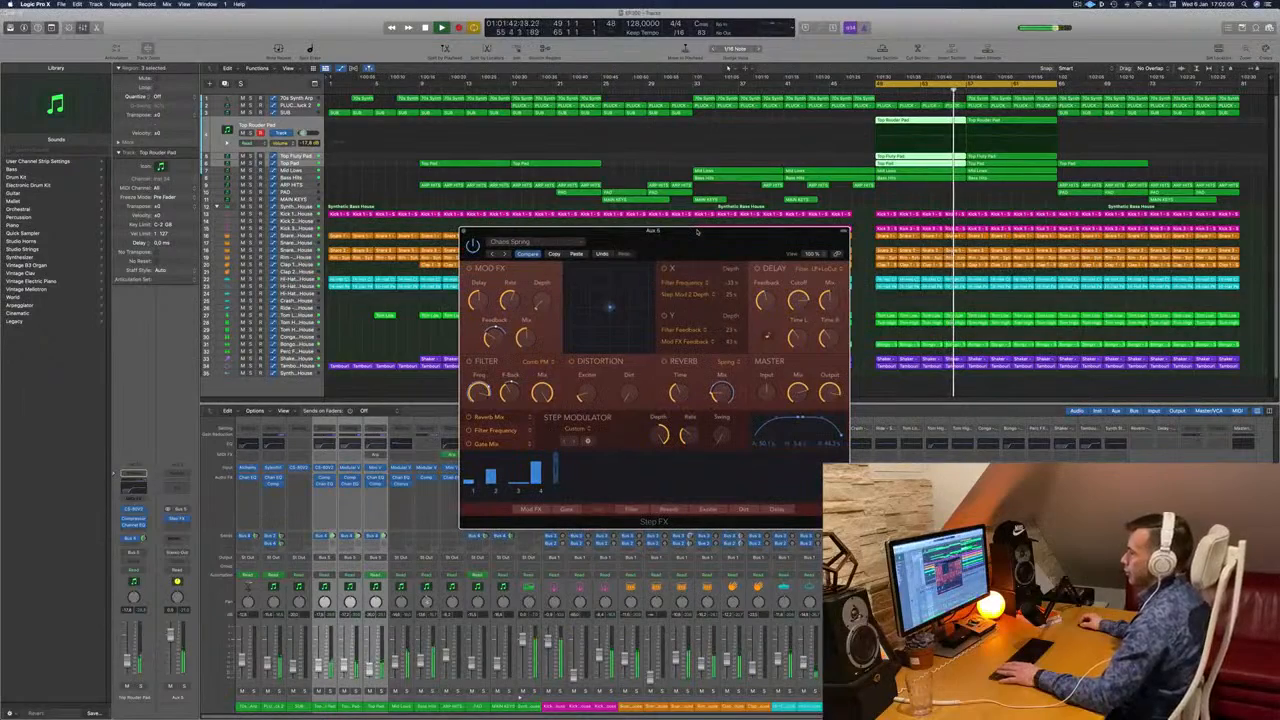
drag(660, 230, 518, 229)
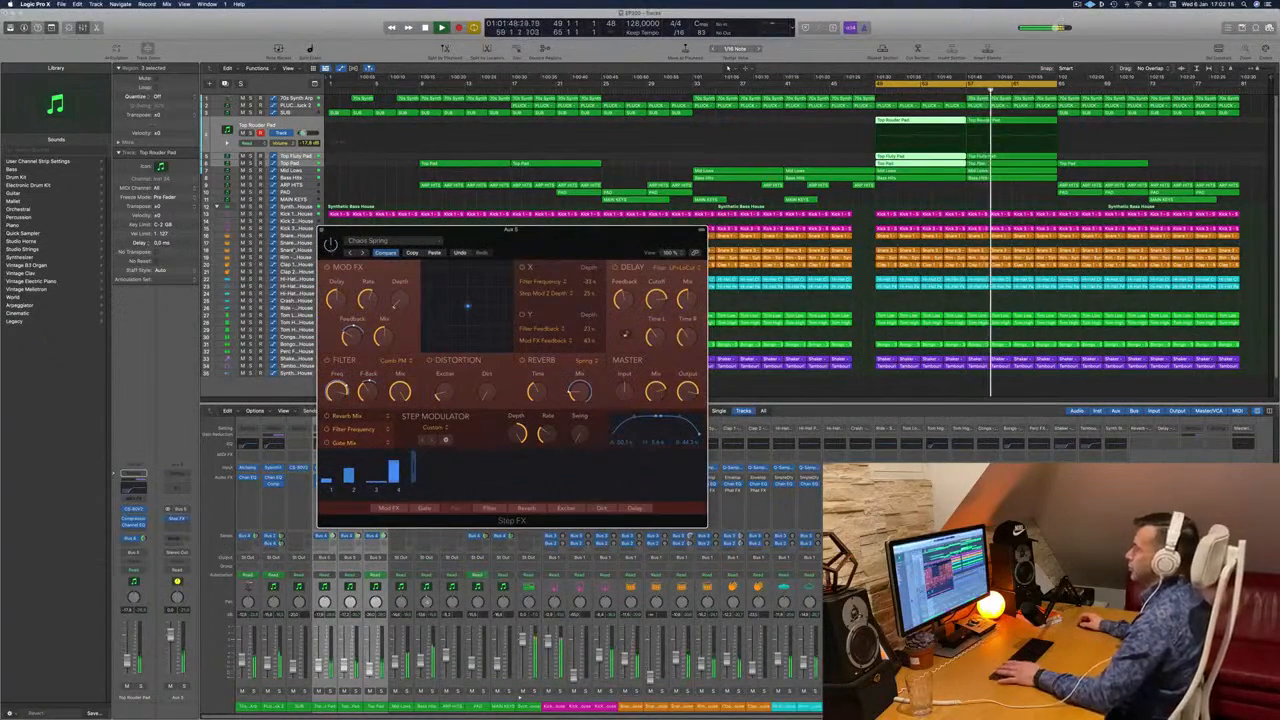
drag(518, 229, 520, 209)
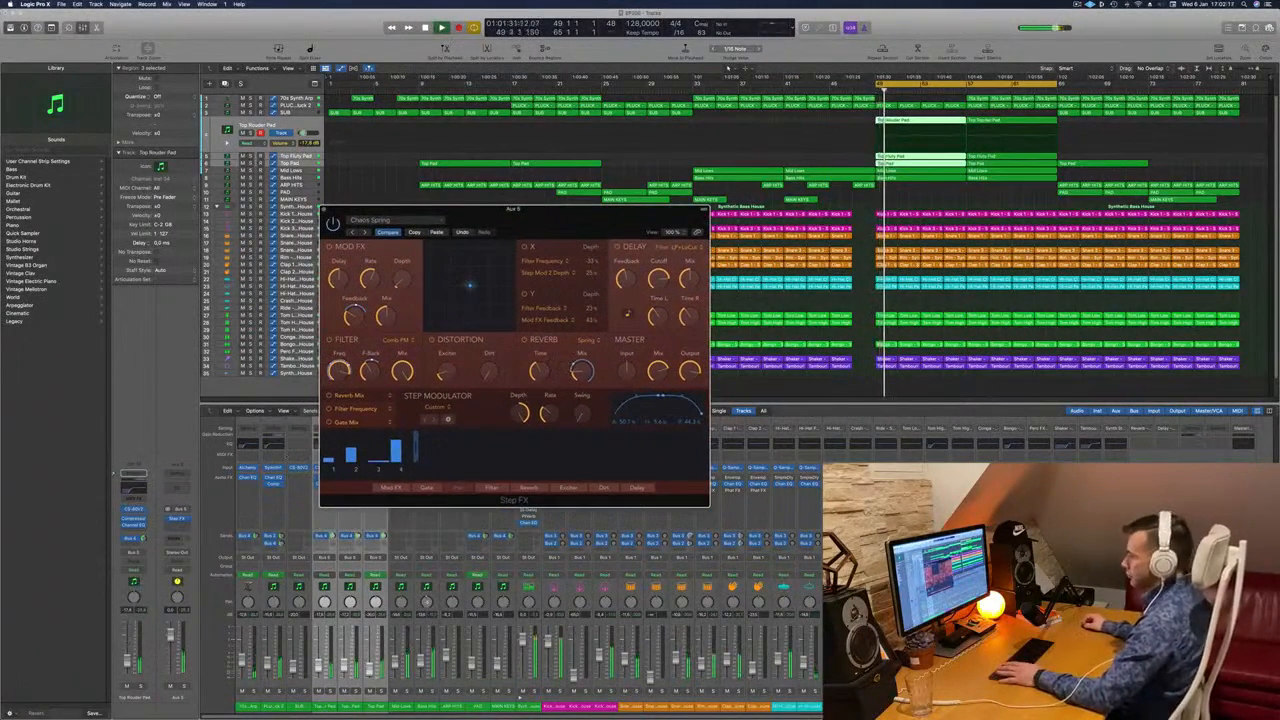
drag(318, 667, 318, 662)
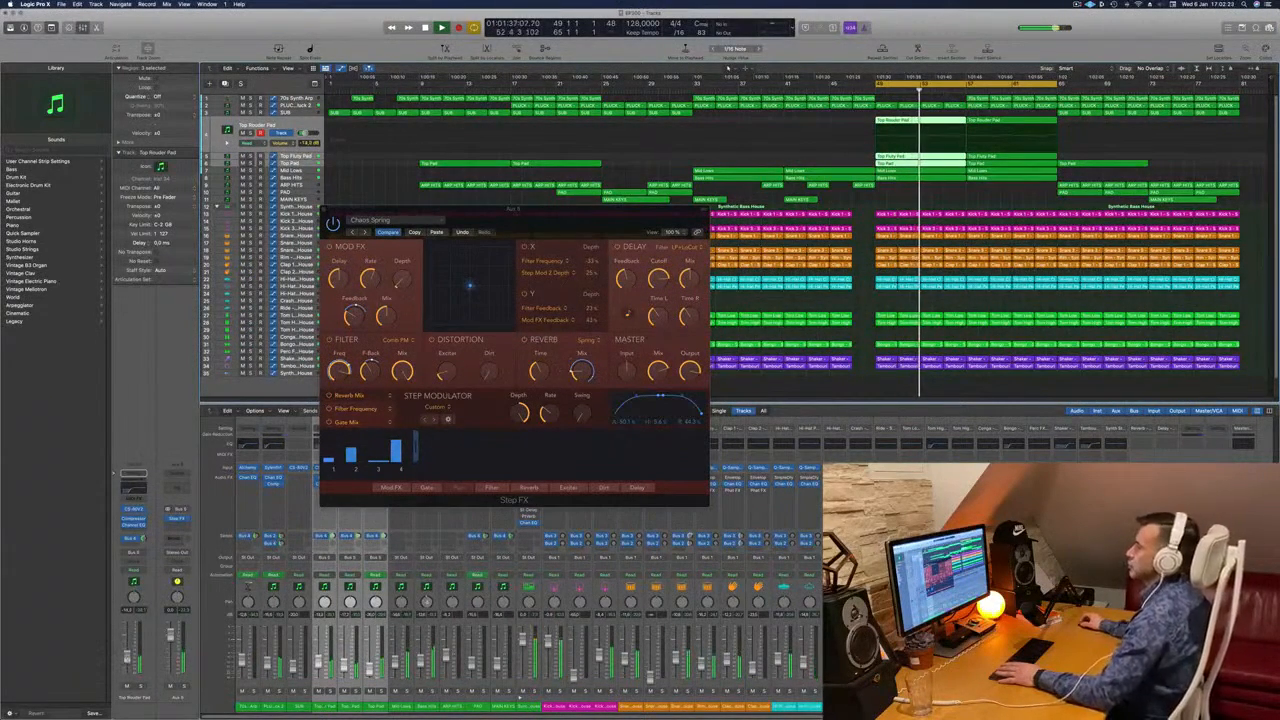
Step through the Step FX presets Chrome Zippers and Deep Cavern on Aux 5 and load Deep Cuts.
drag(450, 230, 373, 226)
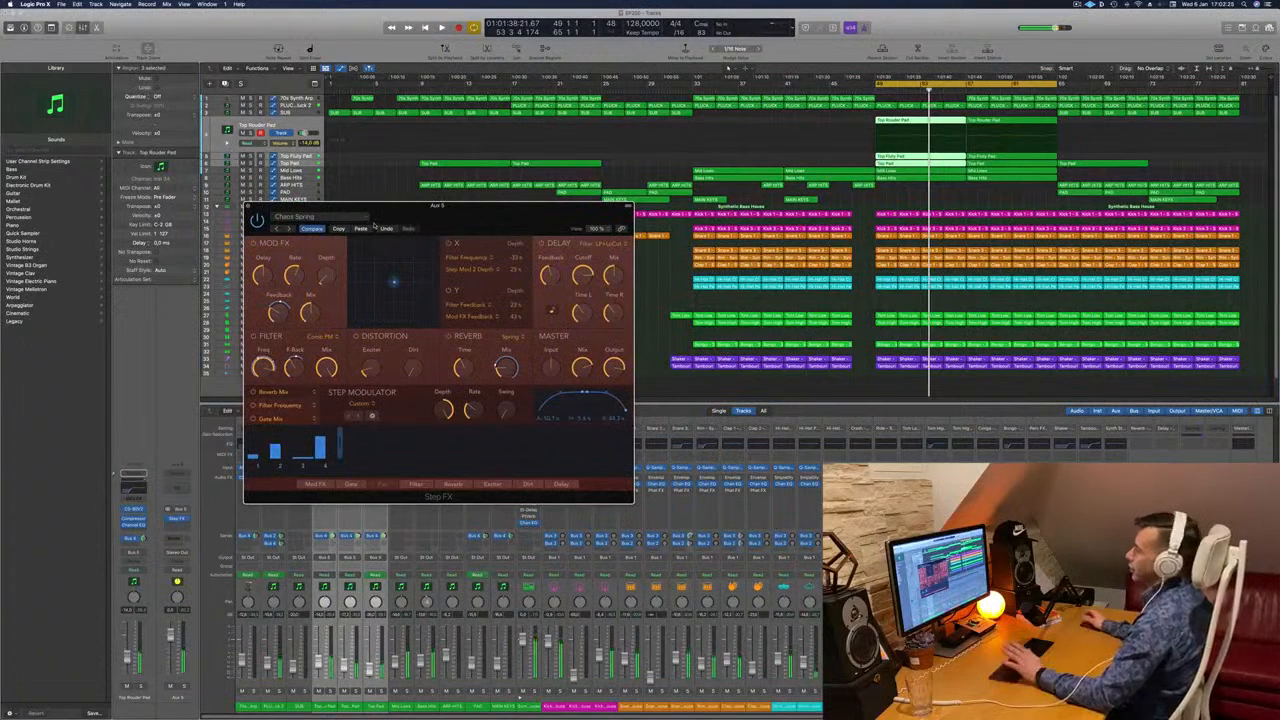
click(289, 229)
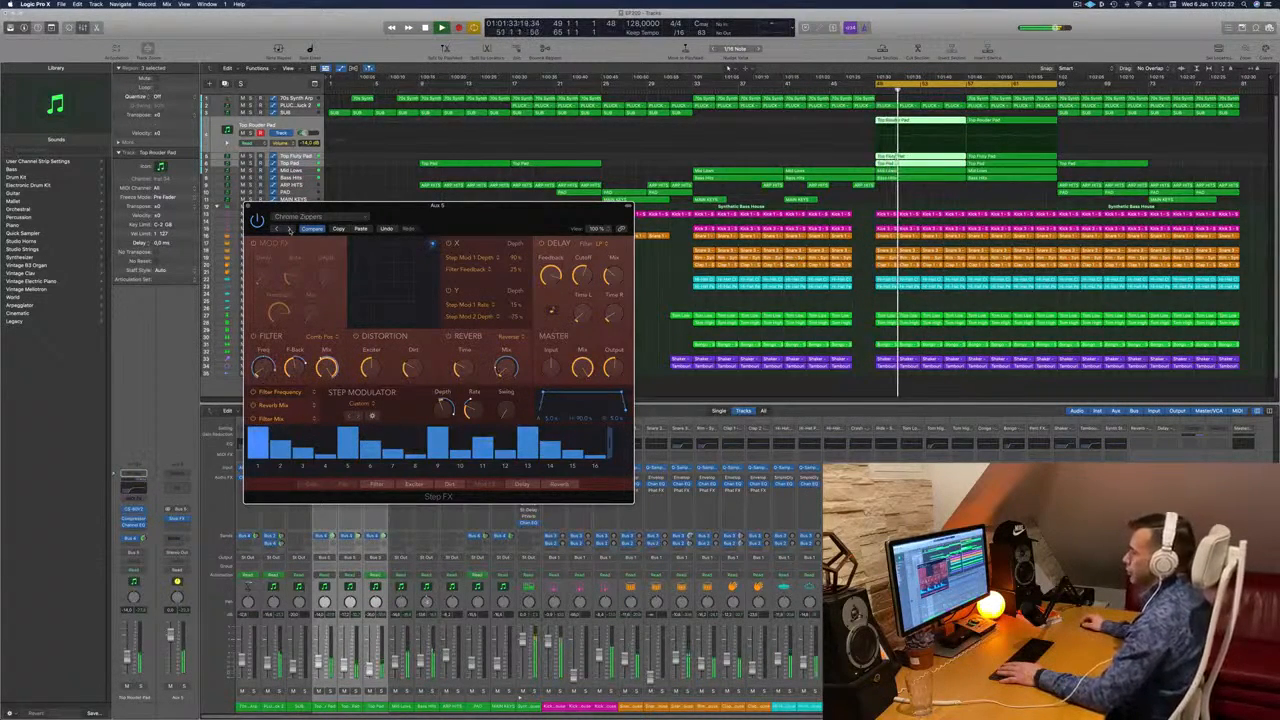
click(289, 229)
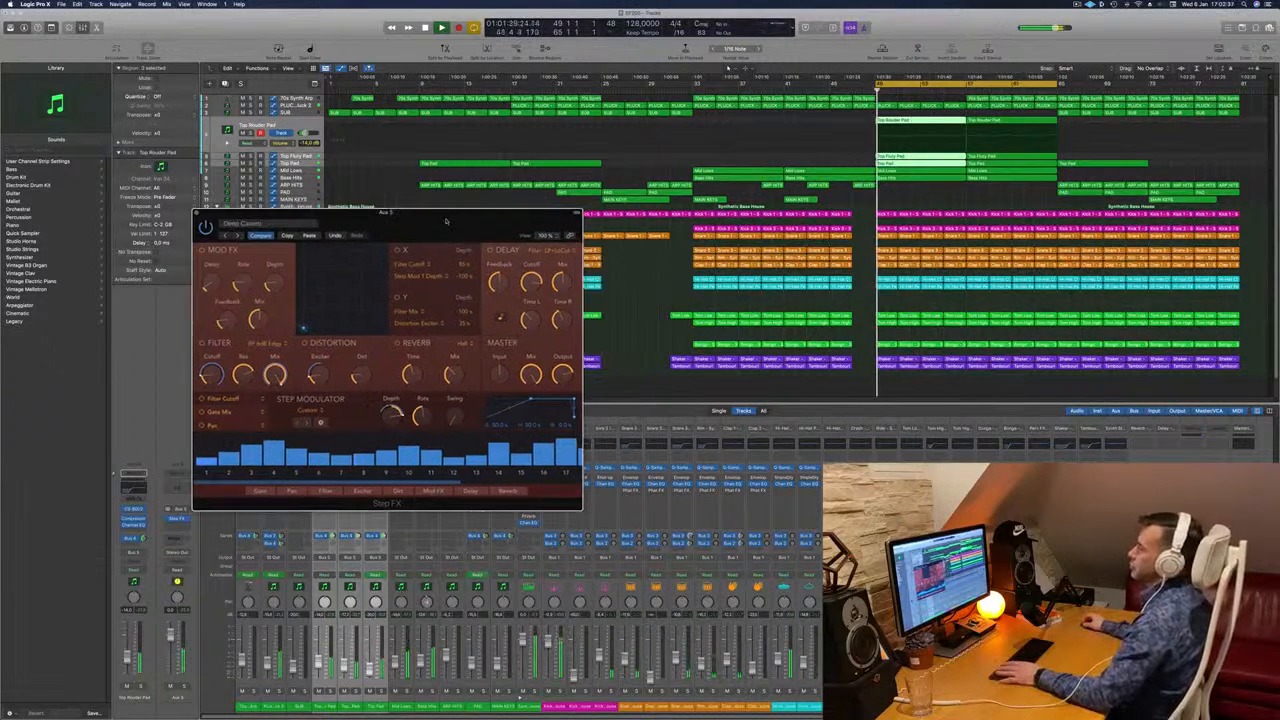
drag(445, 219, 534, 220)
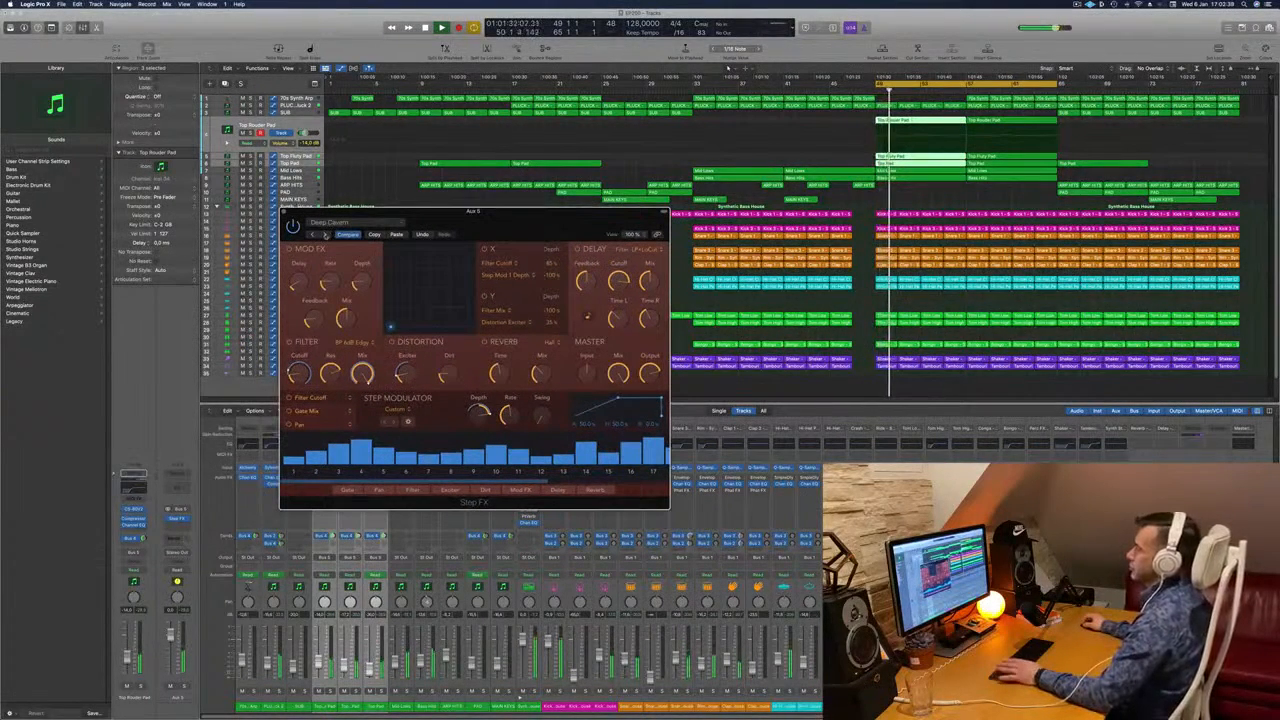
click(325, 234)
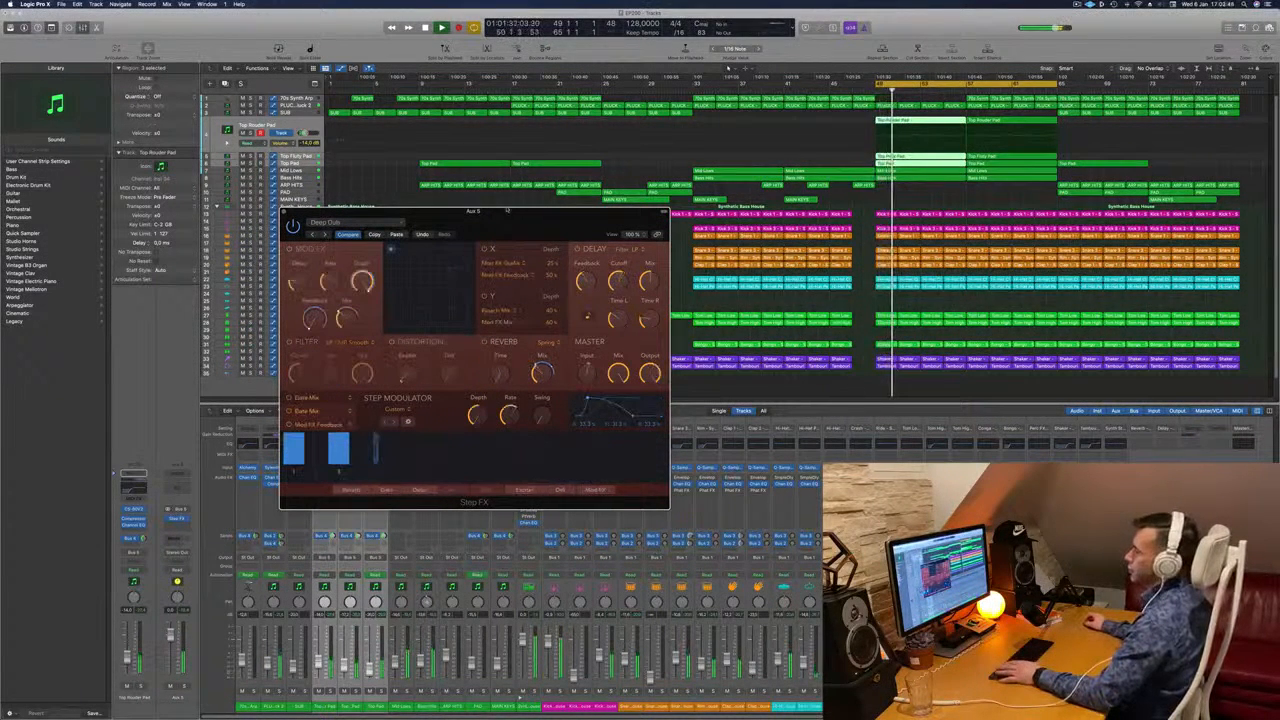
mouse_move(562, 231)
mouse_down()
mouse_move(502, 225)
mouse_move(548, 230)
mouse_up()
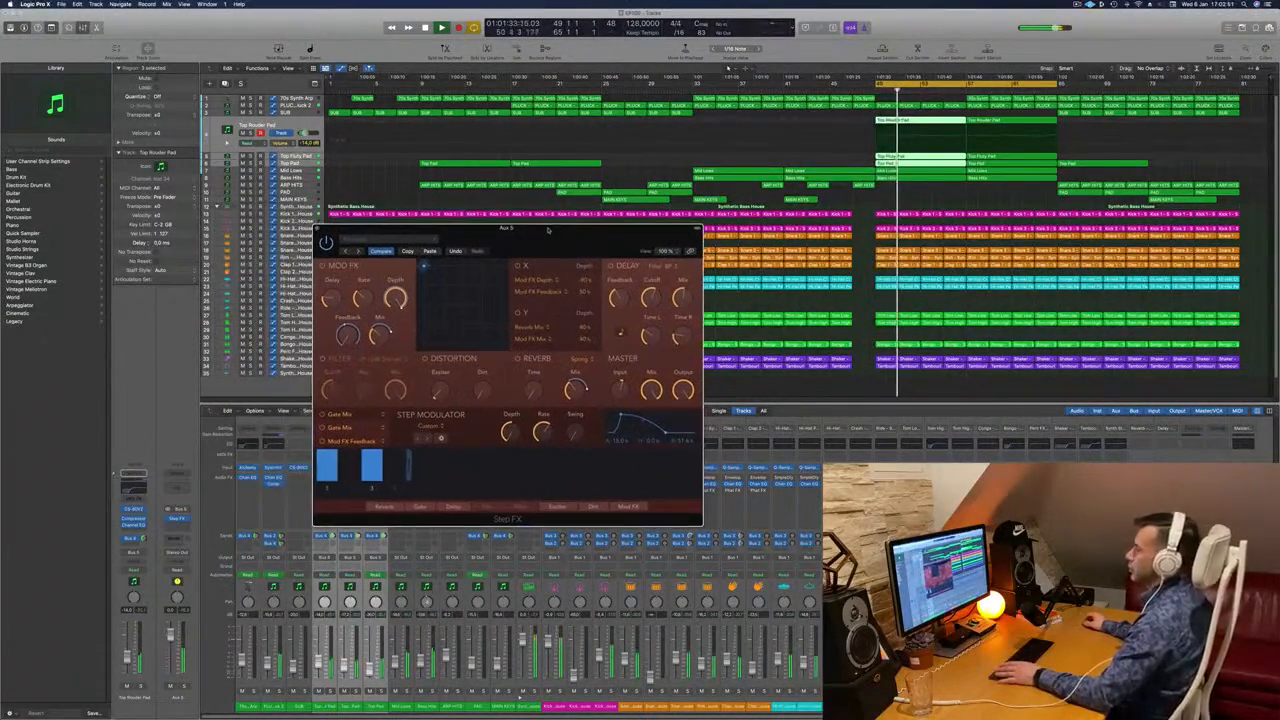
Try the Complex Gated preset Bubble Groove in Step FX and return to the previous preset.
click(412, 237)
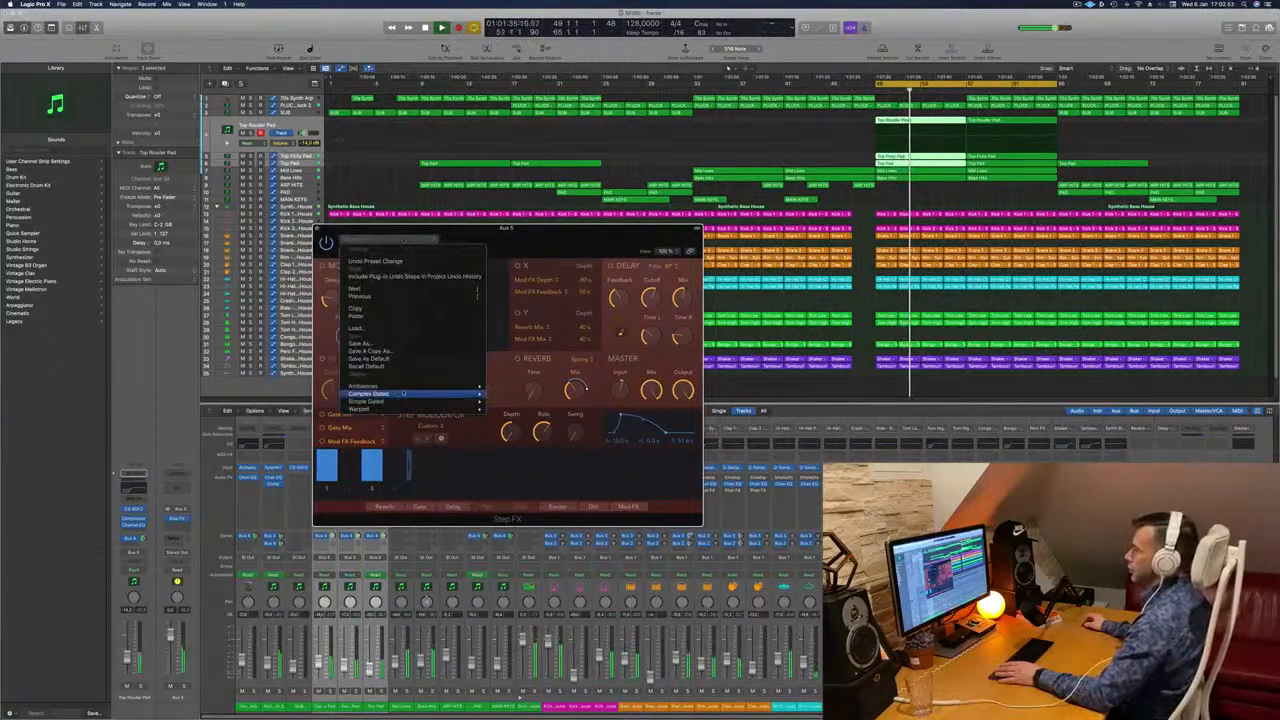
mouse_move(405, 391)
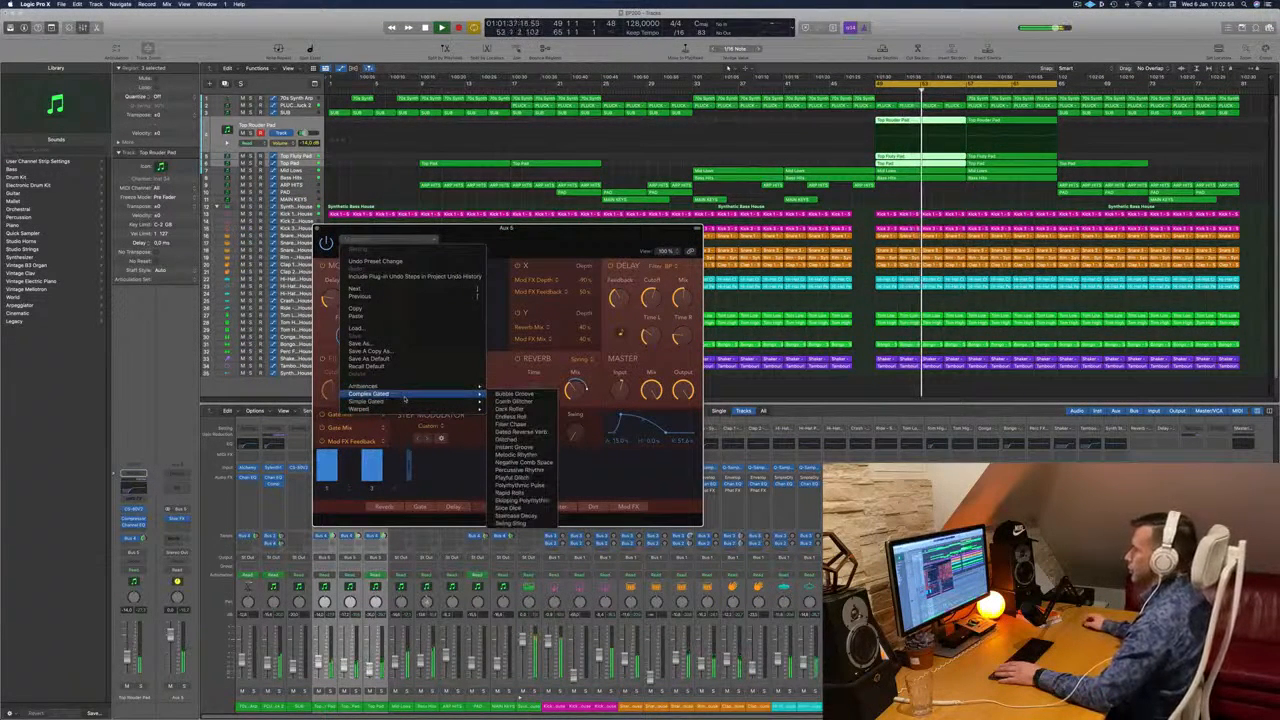
click(515, 401)
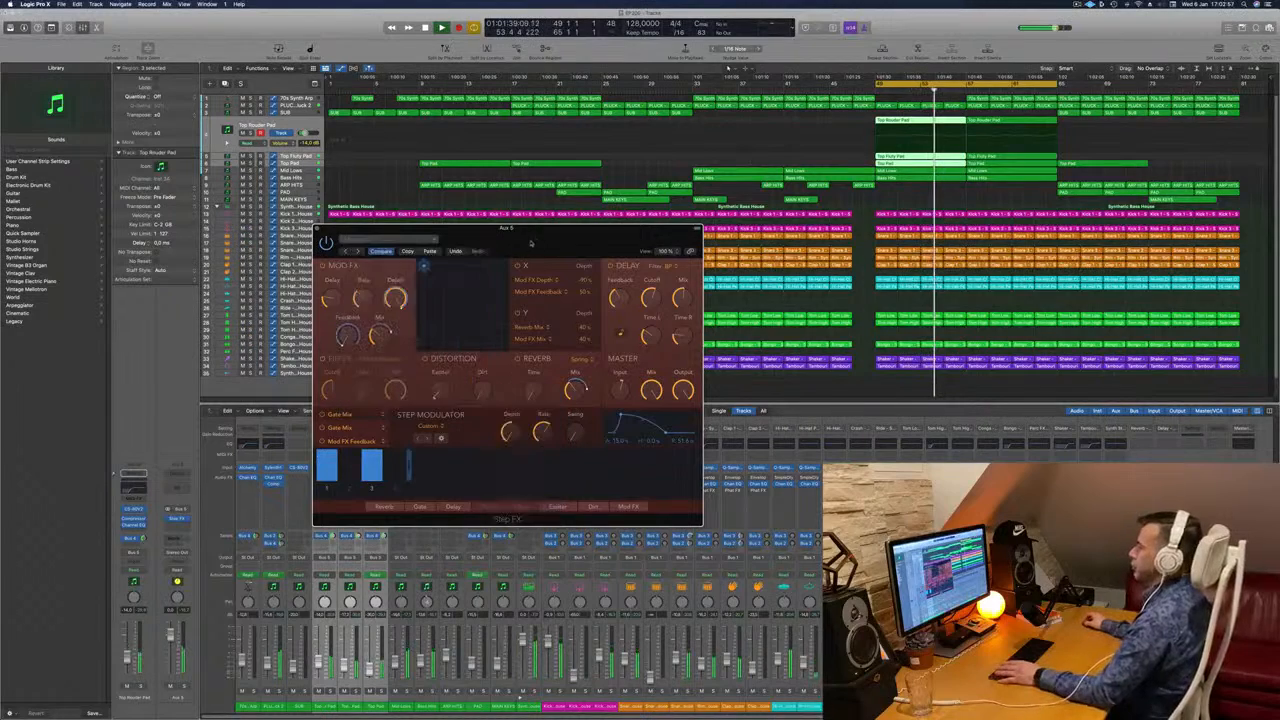
mouse_move(528, 239)
mouse_down()
mouse_move(477, 232)
mouse_move(520, 231)
mouse_up()
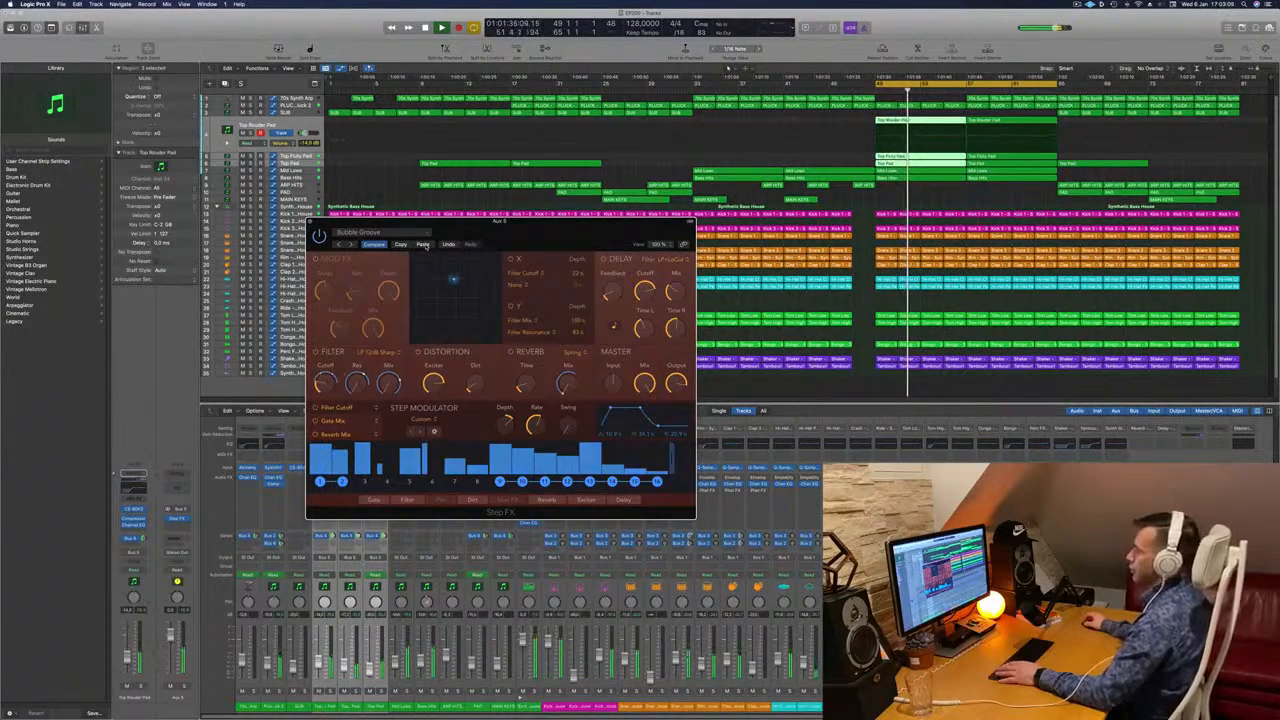
click(424, 245)
drag(548, 232, 501, 248)
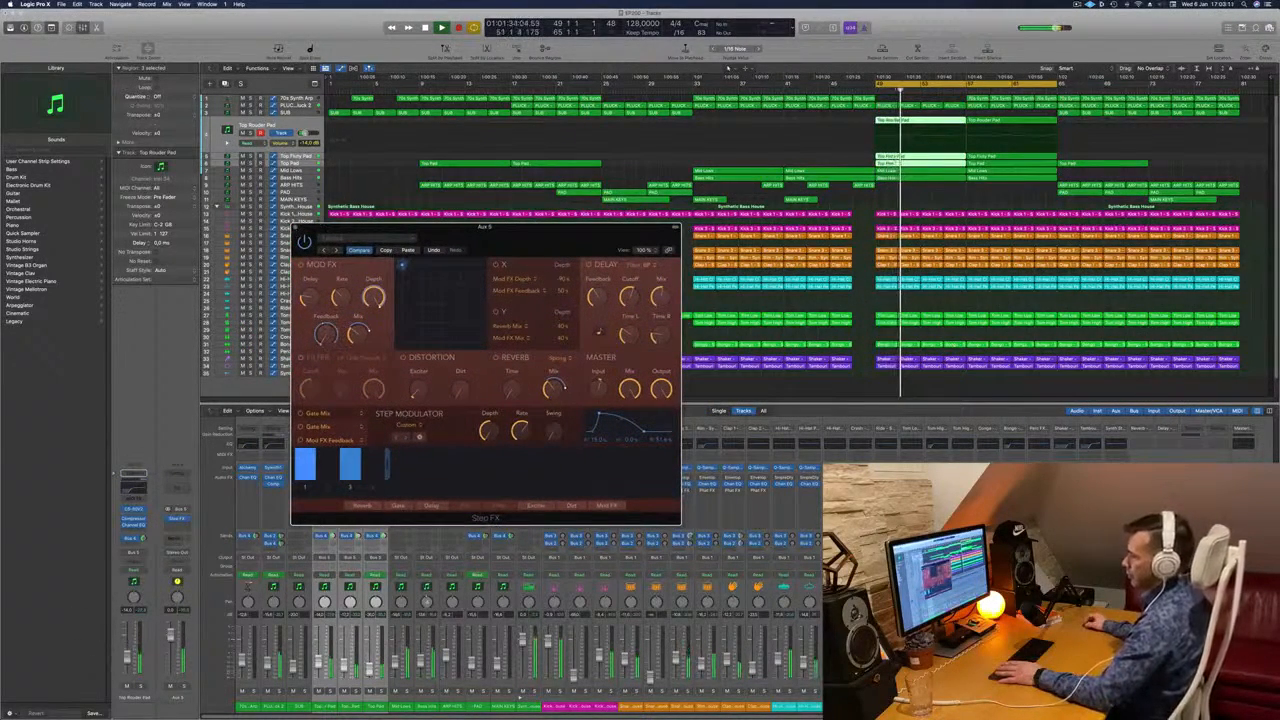
Lower the selected top pads' faders slightly, adjust the master mix in Step FX, and close the plug-in.
drag(127, 657, 127, 662)
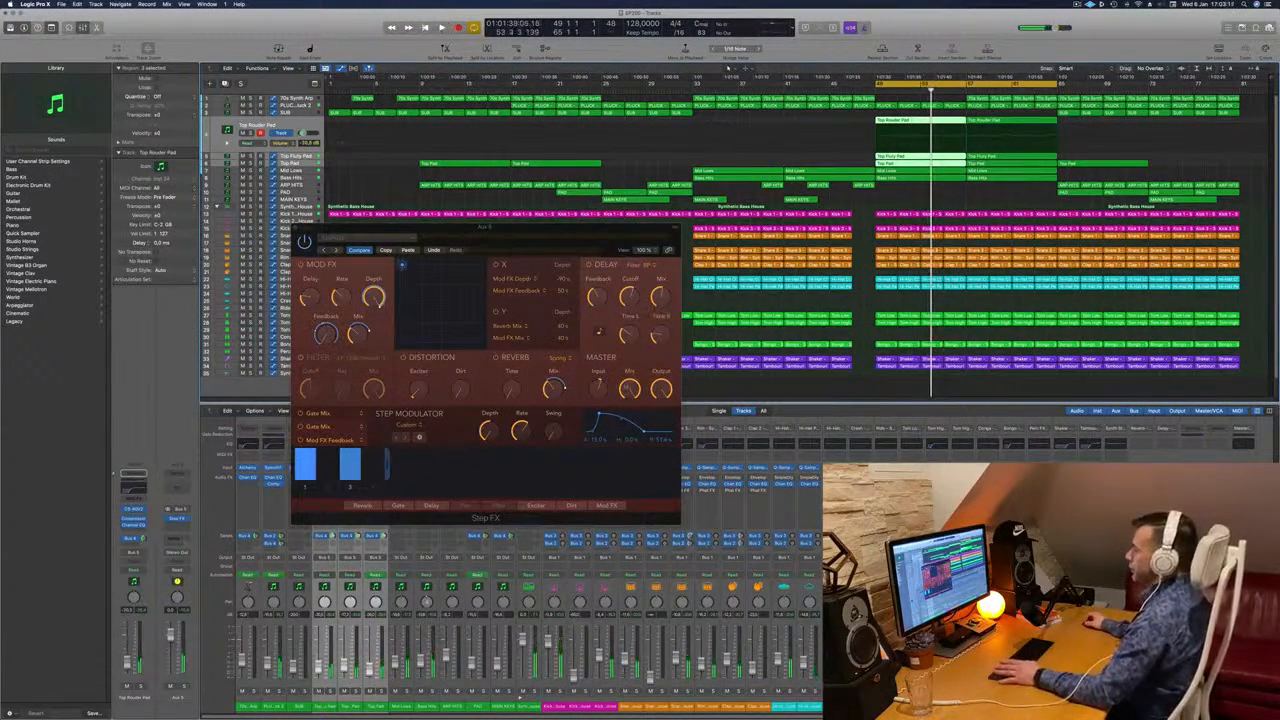
click(628, 390)
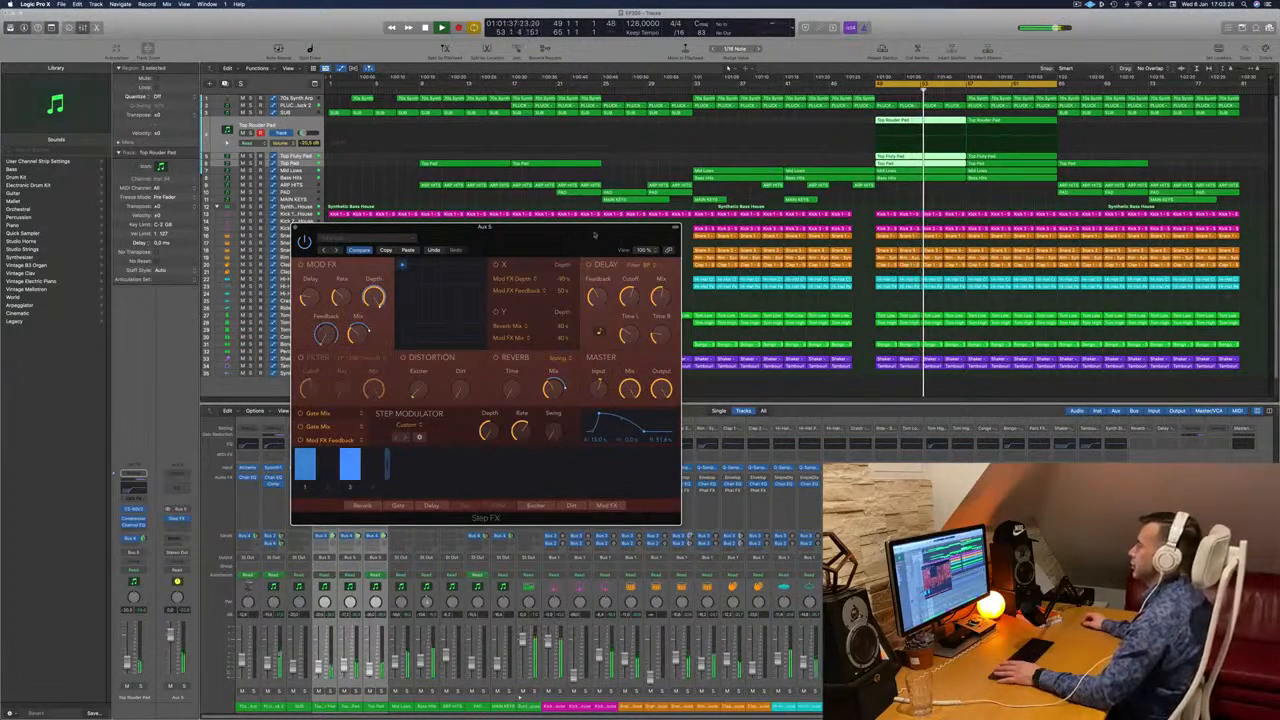
drag(610, 236, 660, 264)
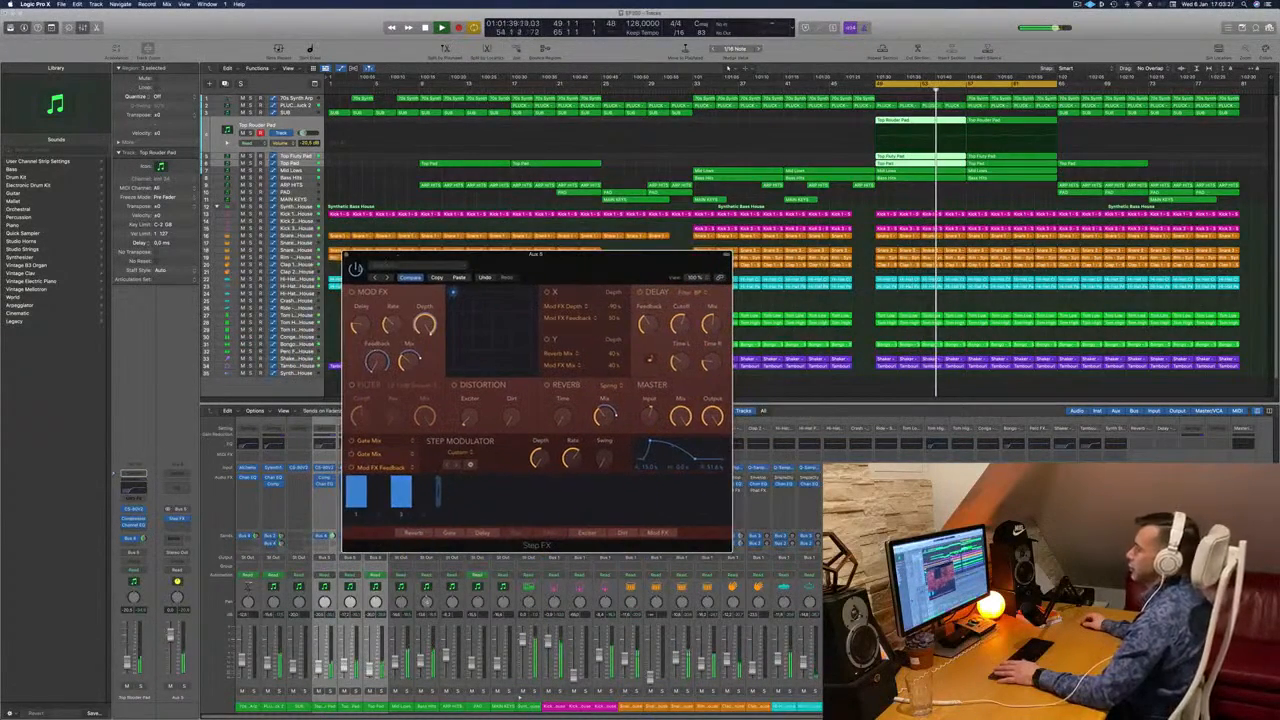
click(346, 255)
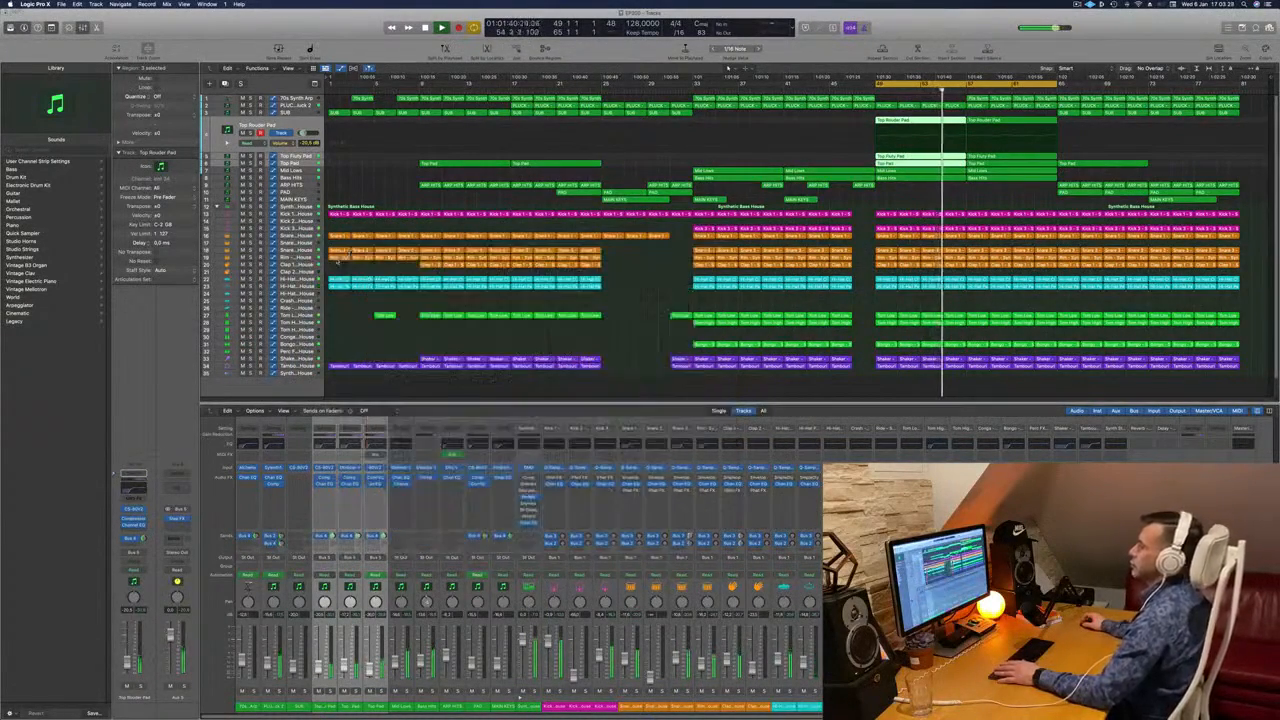
Play the arrangement with the cycle range extended back to bar 1, and hide the mixer.
click(905, 198)
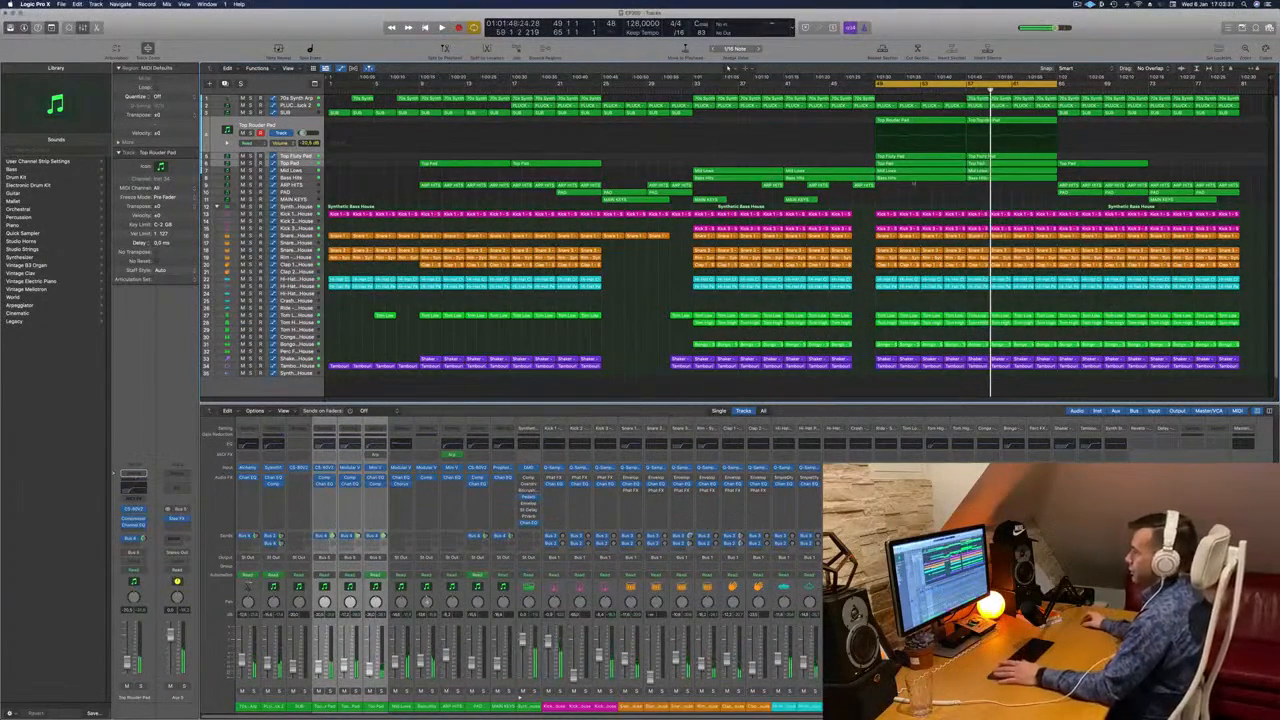
key(space)
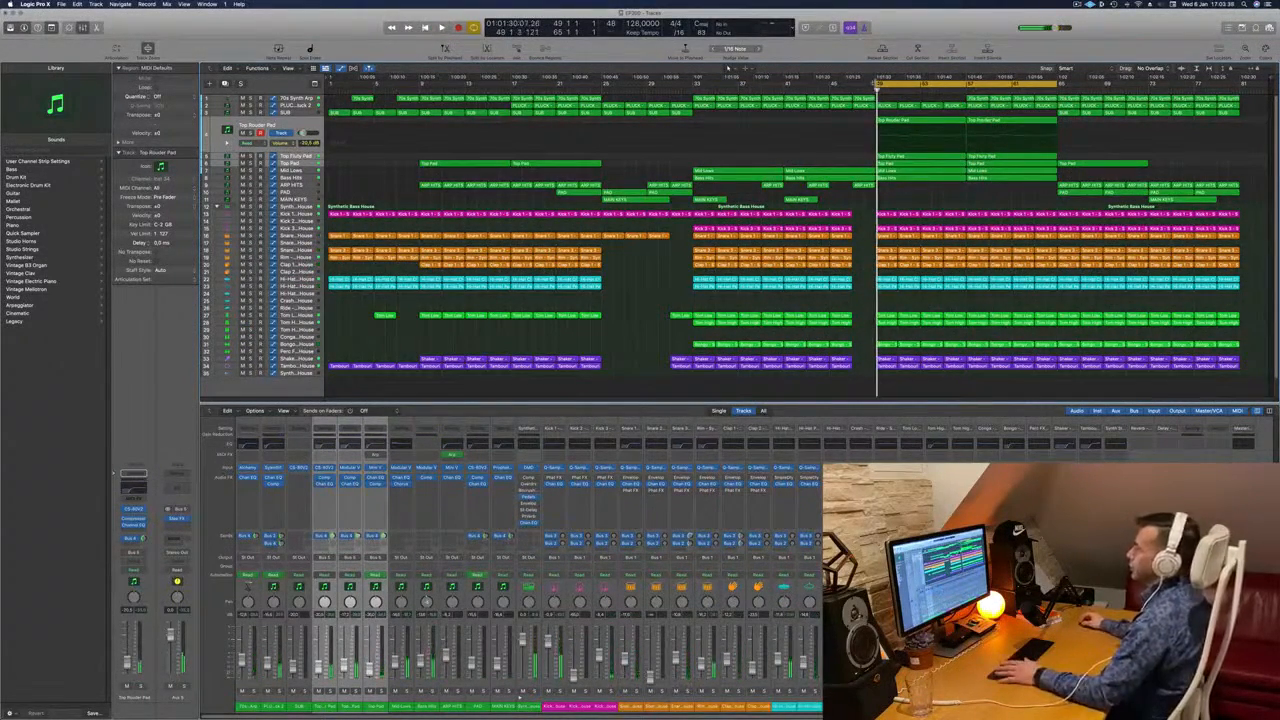
drag(878, 84, 330, 84)
key(space)
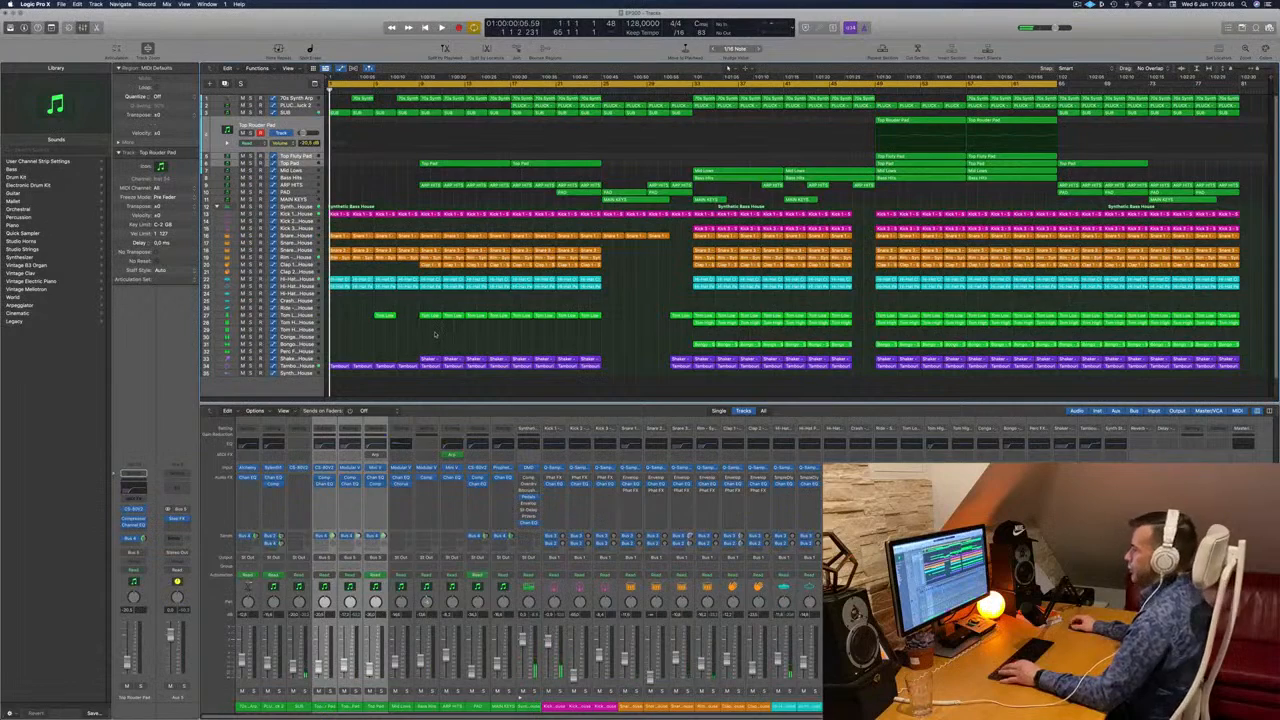
key(x)
key(super+Down)
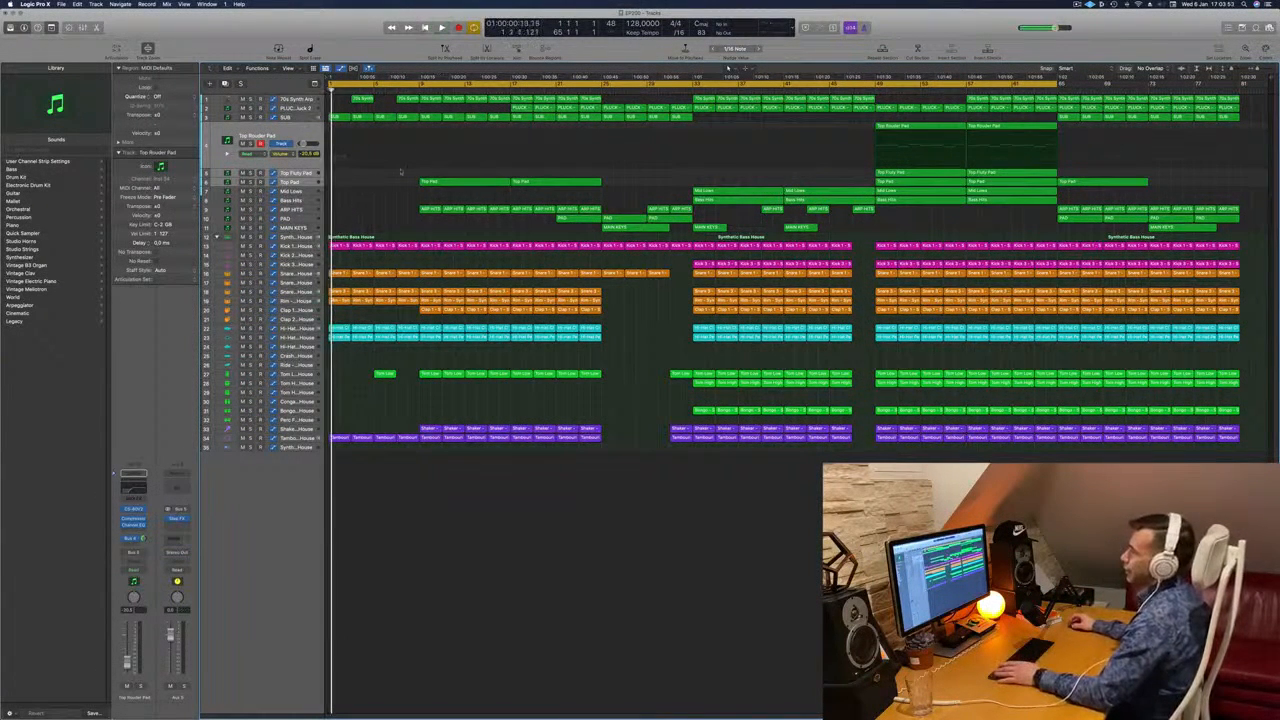
Set the cycle range to bars 1 to 9 and repeat that section of the arrangement three times.
key(c)
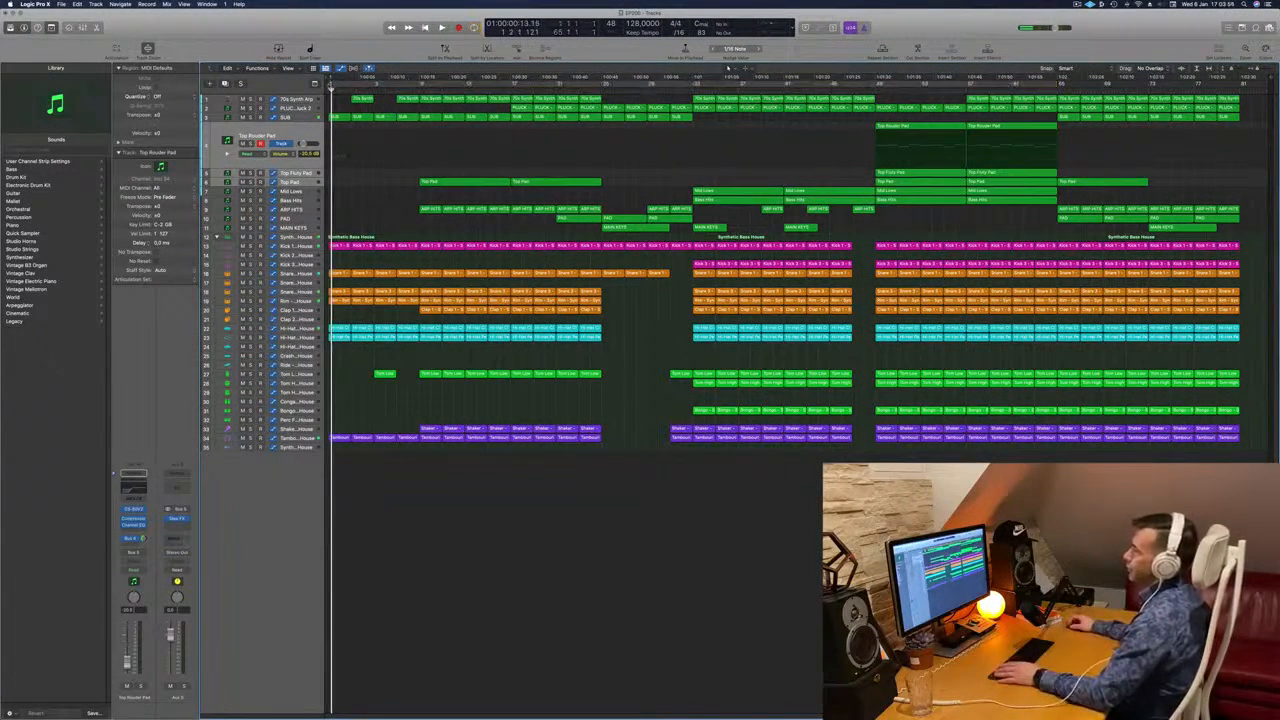
drag(332, 84, 420, 92)
key(ctrl+super+r)
key(ctrl+super+r)
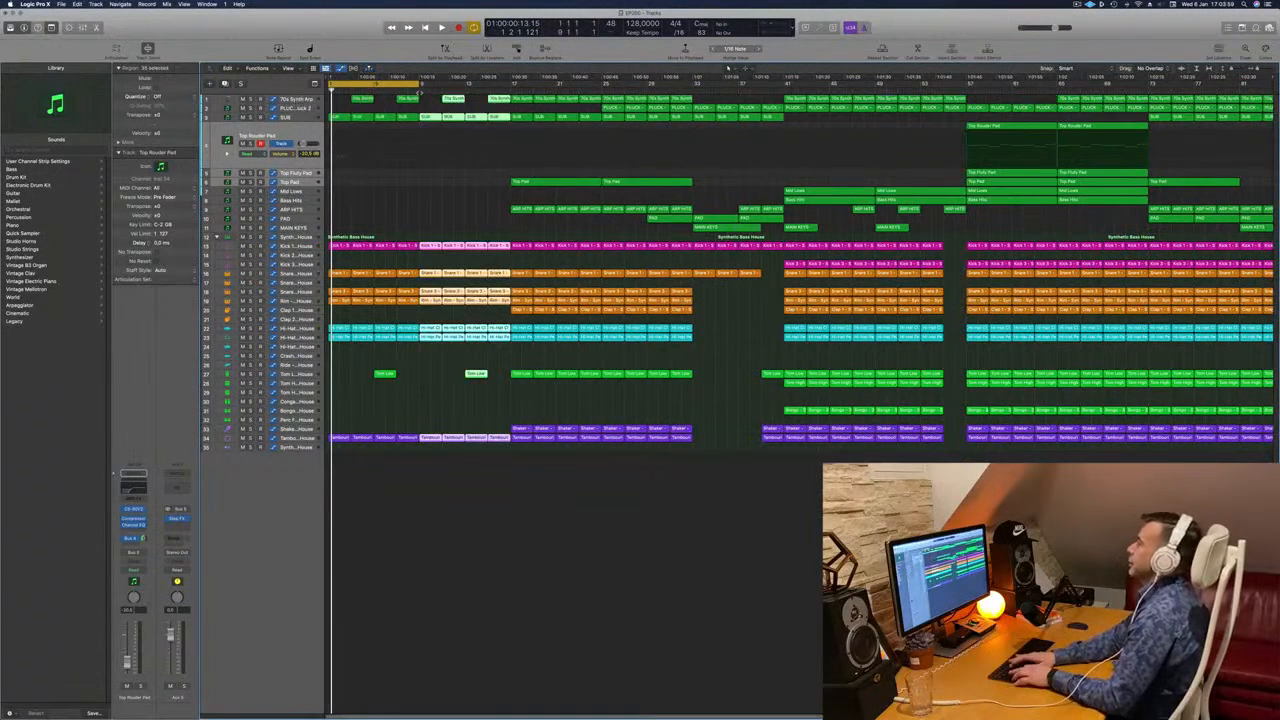
key(ctrl+super+r)
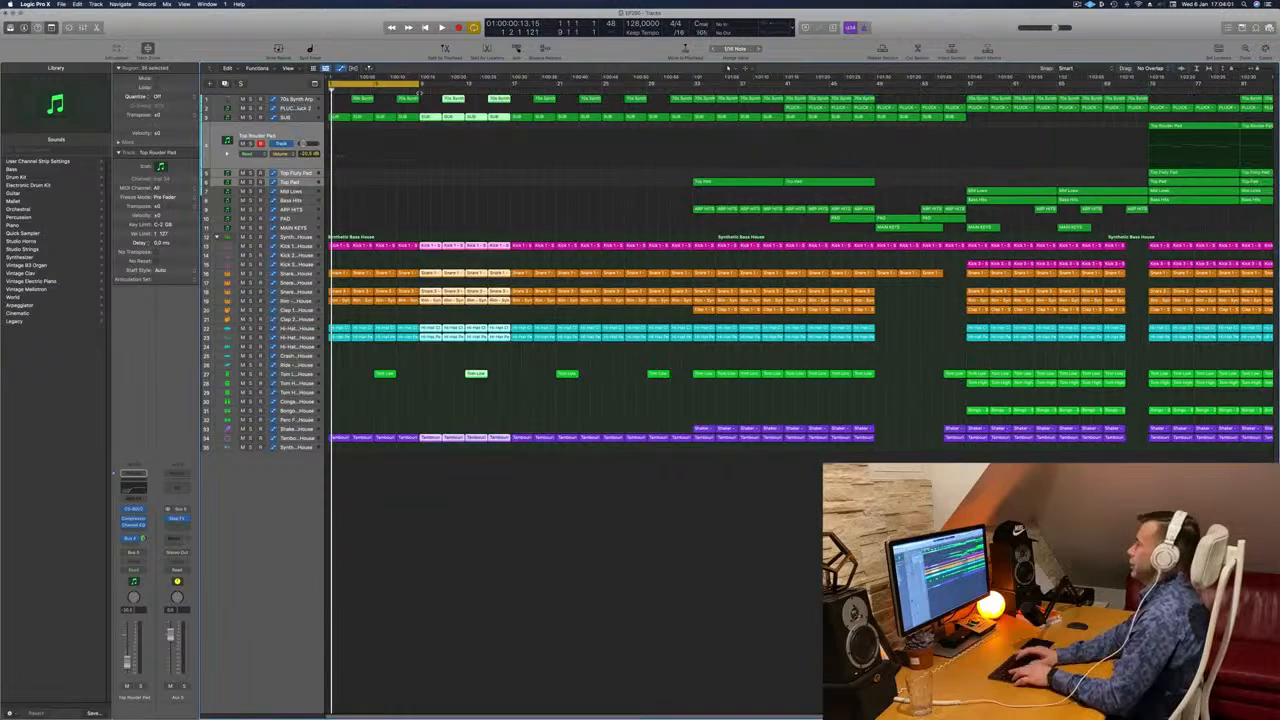
scroll(613, 178, down, 3)
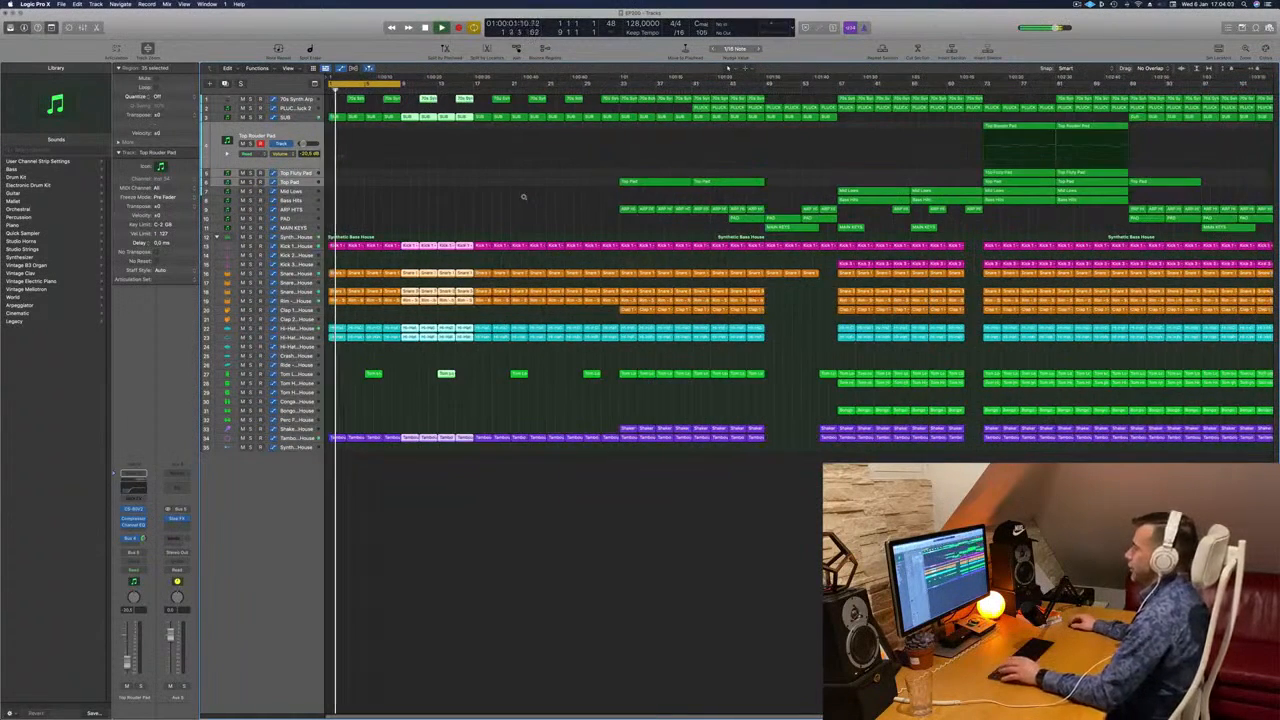
Copy the first Top Rouder Pad region to bar 1 and play the intro with it.
click(443, 205)
key(space)
click(1021, 127)
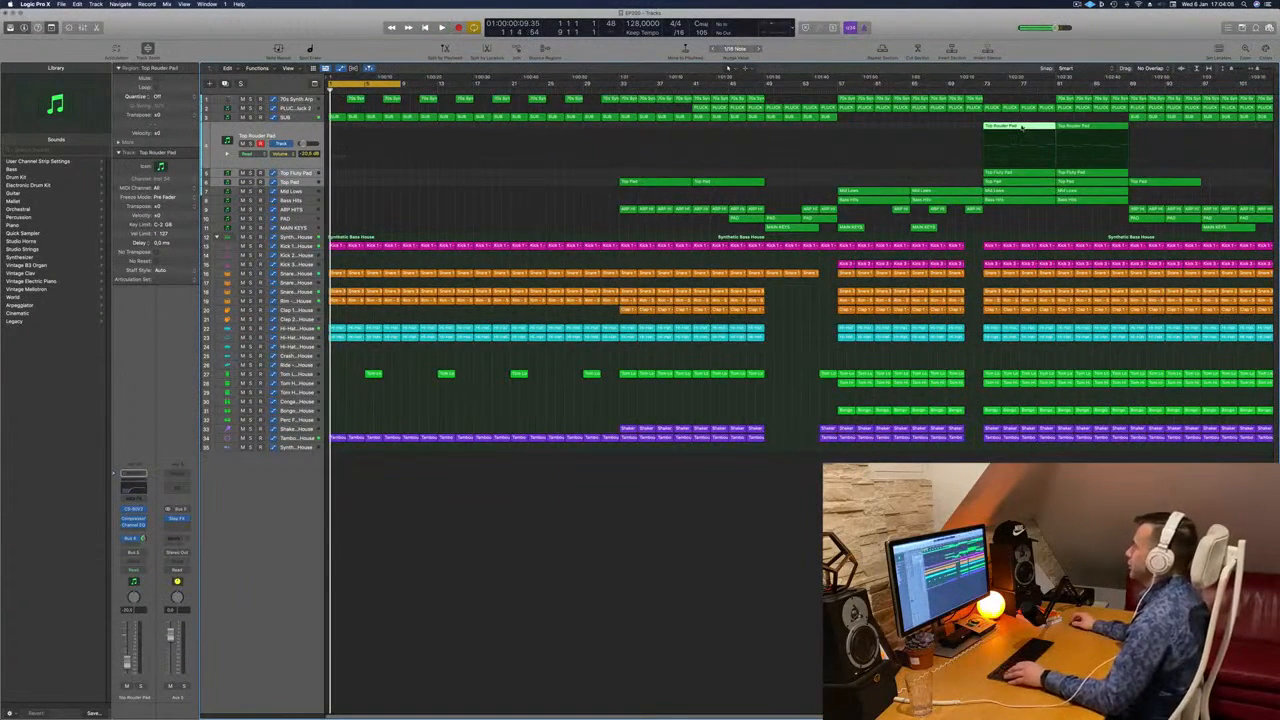
drag(1021, 127, 367, 133)
key(space)
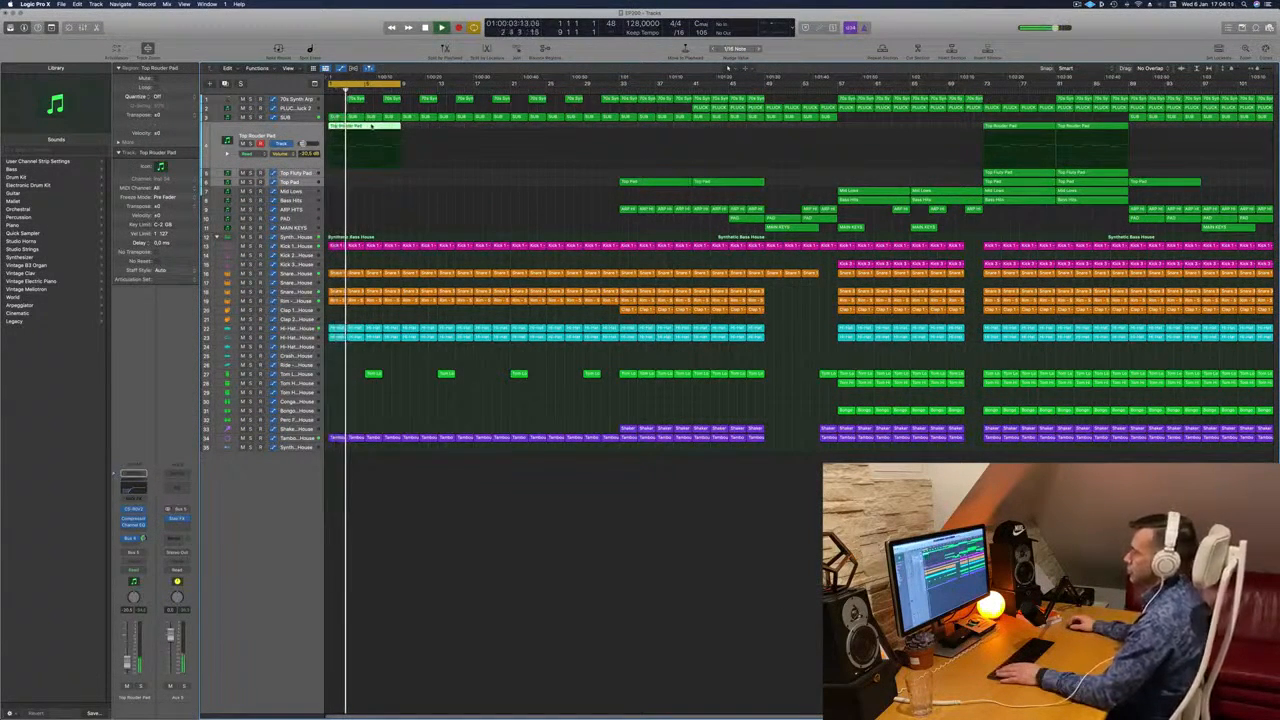
Delete every note except the first in the intro Top Rouder Pad region and lengthen that note to the full eight bars.
double_click(371, 126)
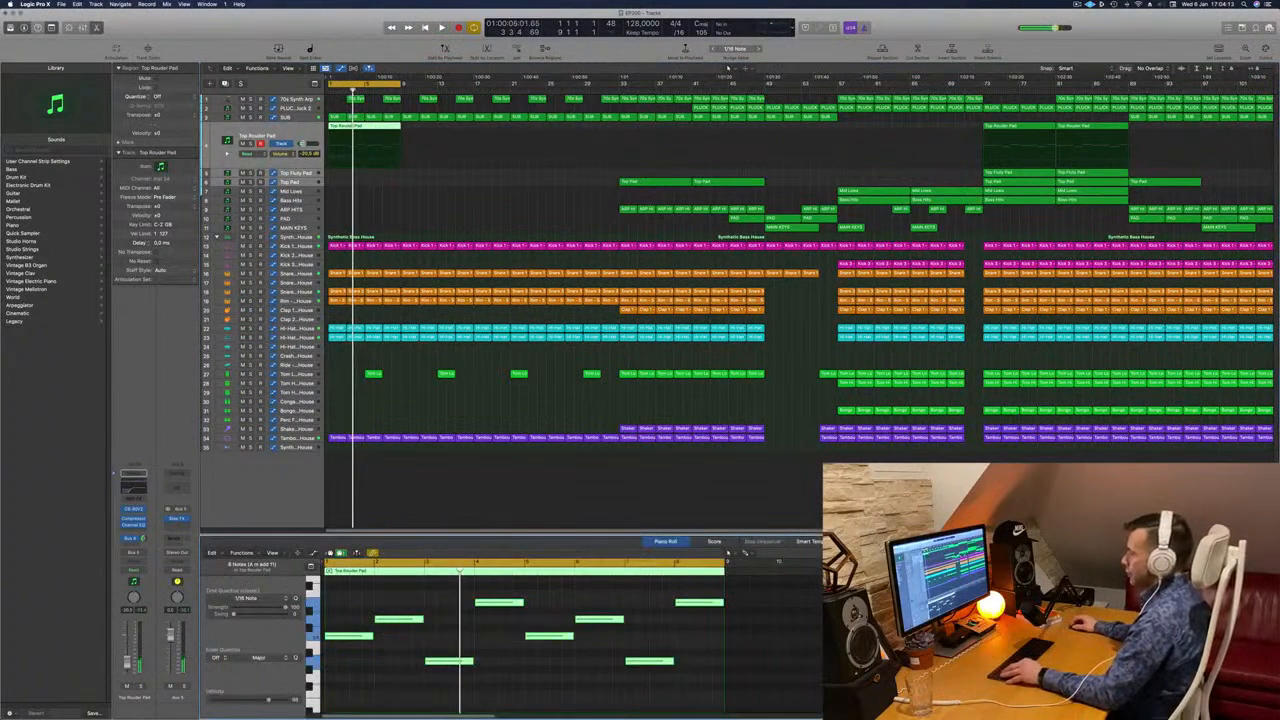
key(super+Left)
drag(387, 594, 616, 685)
key(Delete)
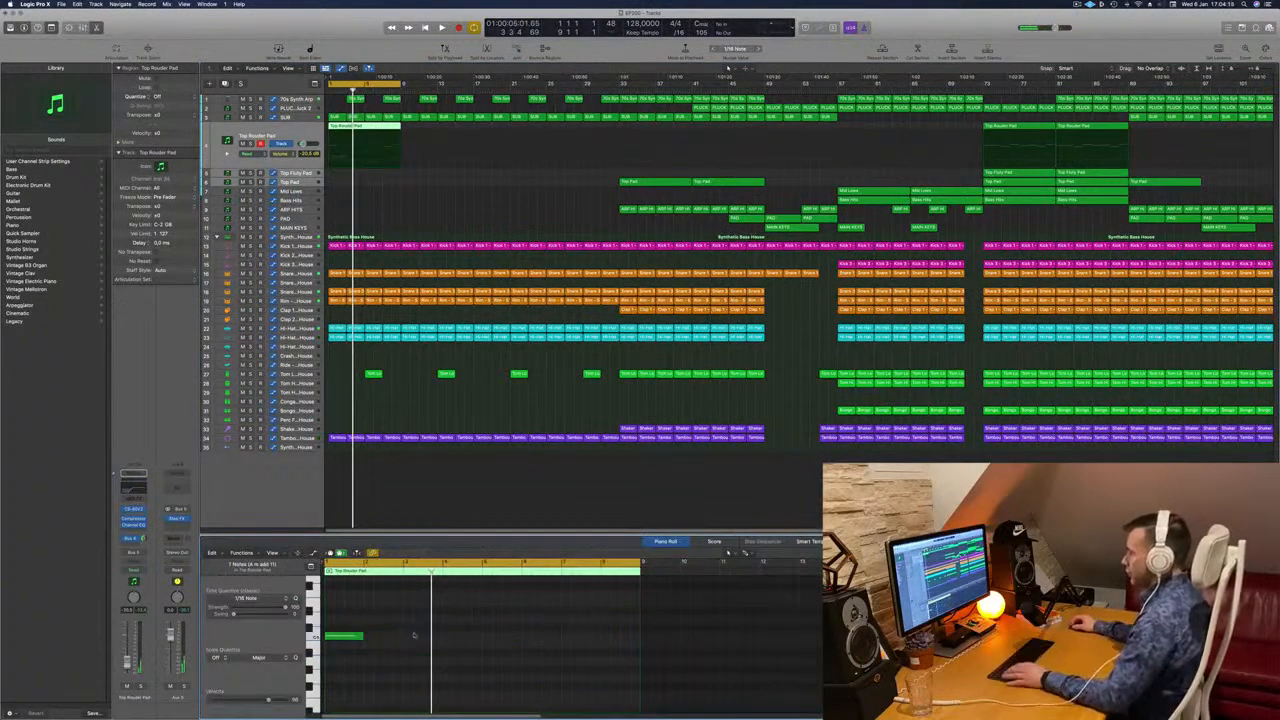
drag(360, 636, 638, 655)
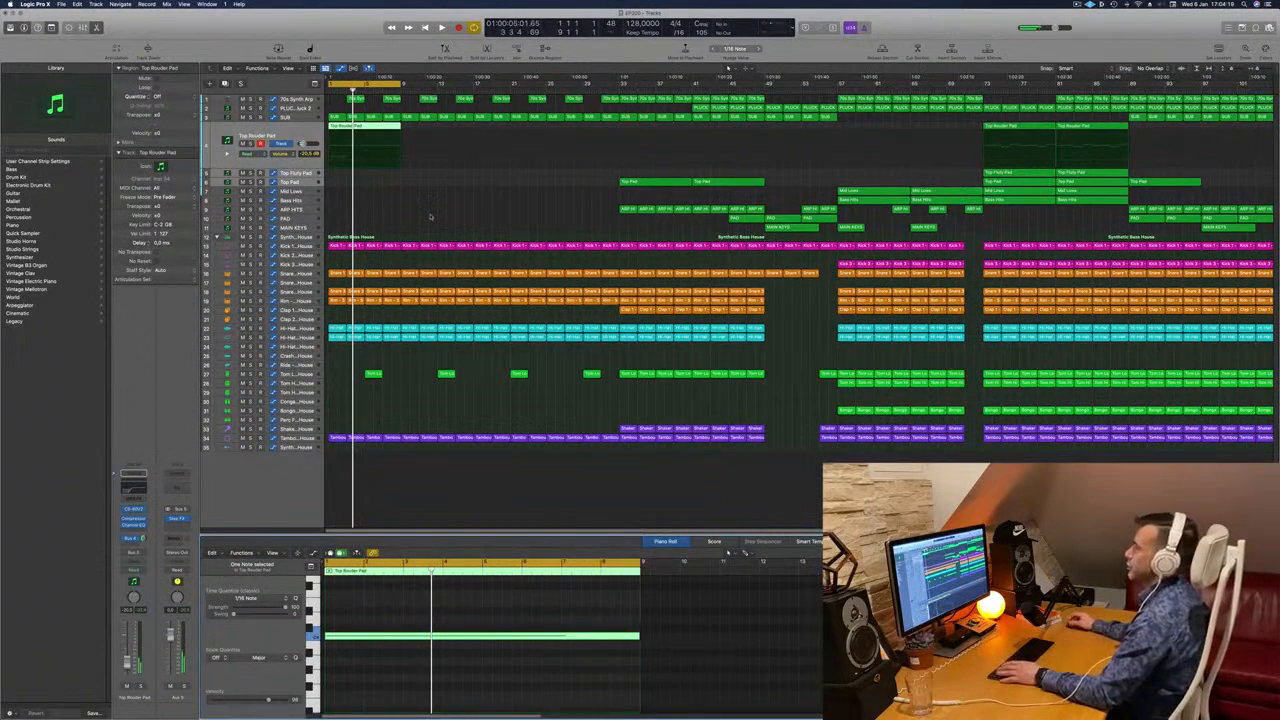
Play the intro from bar 1 with the sustained pad note.
key(space)
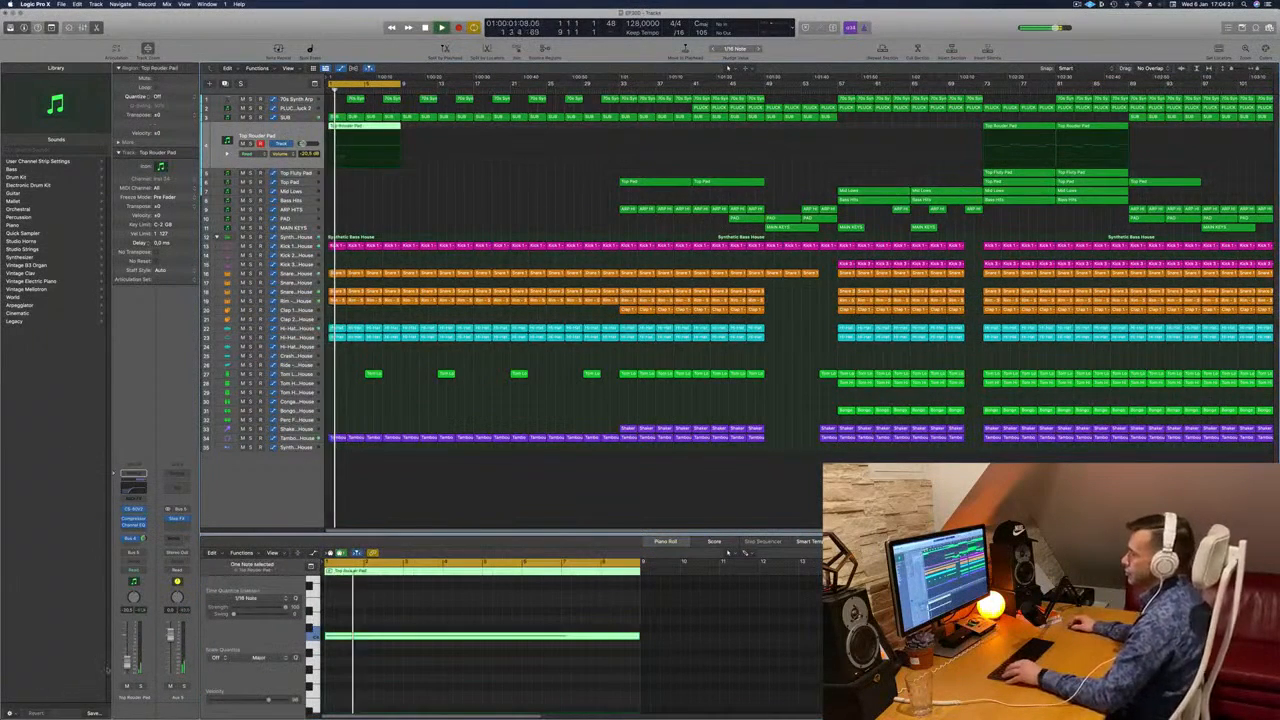
click(412, 211)
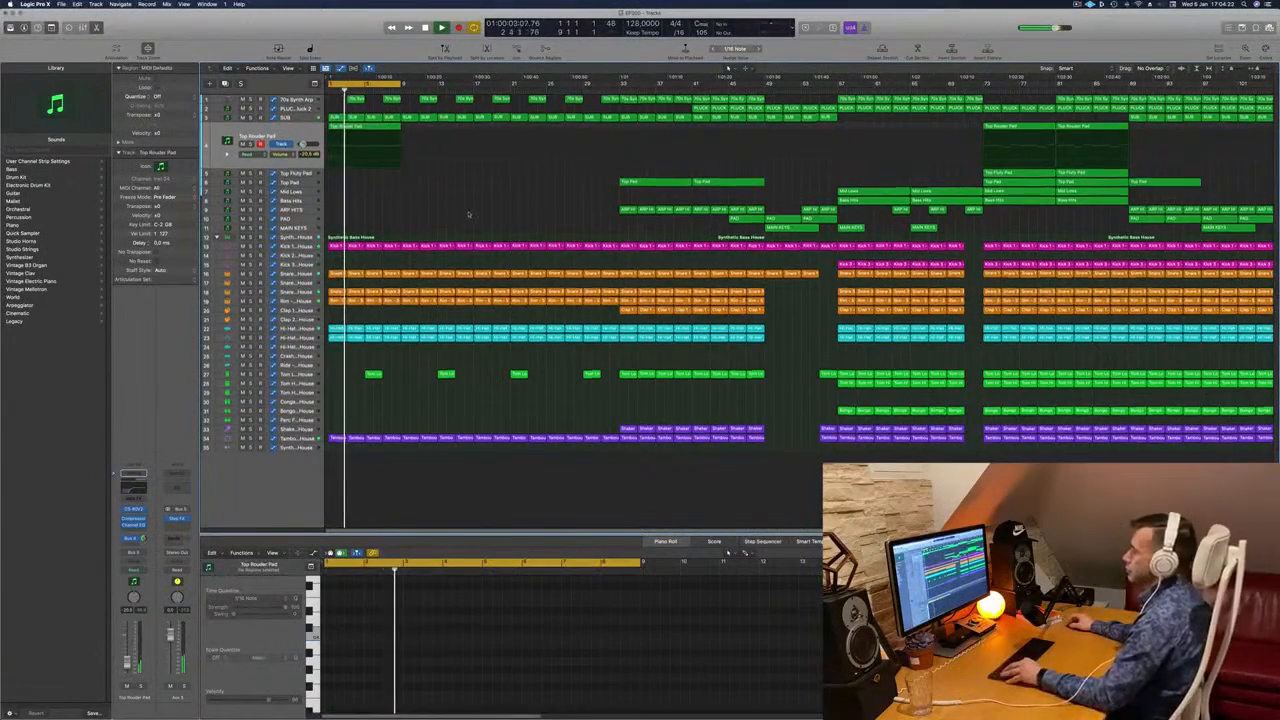
scroll(490, 215, up, 3)
scroll(489, 217, down, 3)
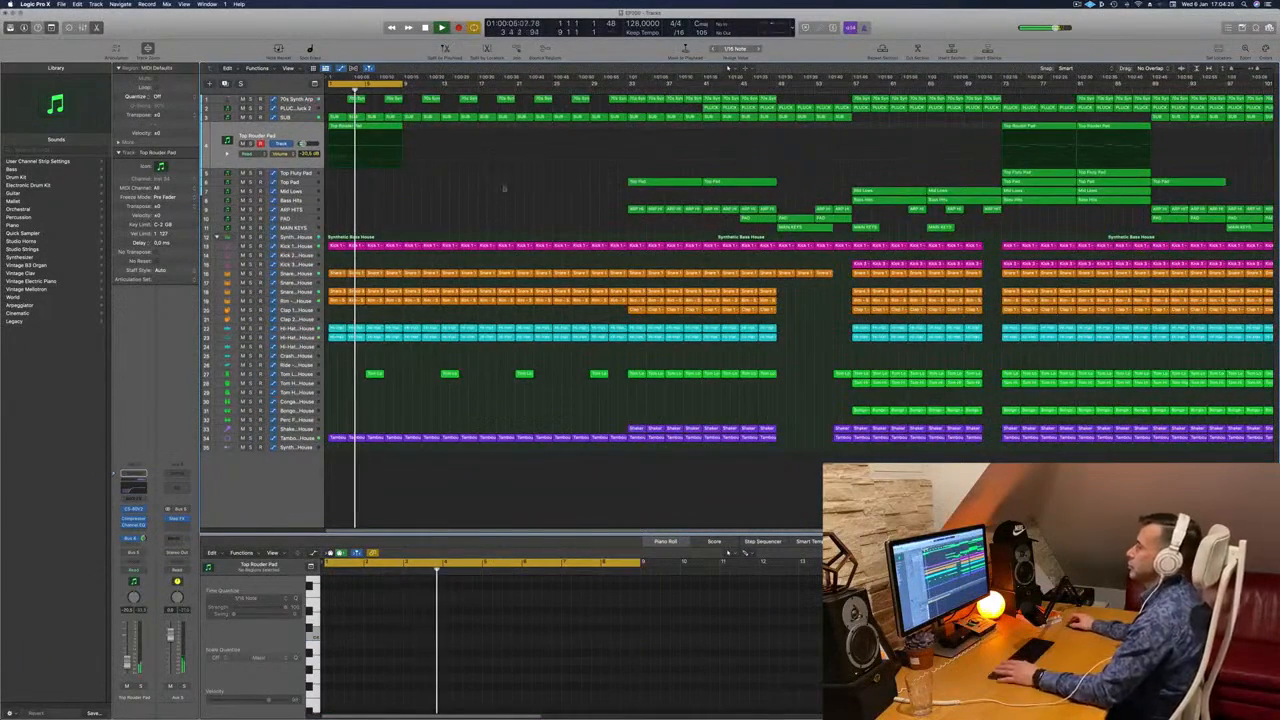
key(Return)
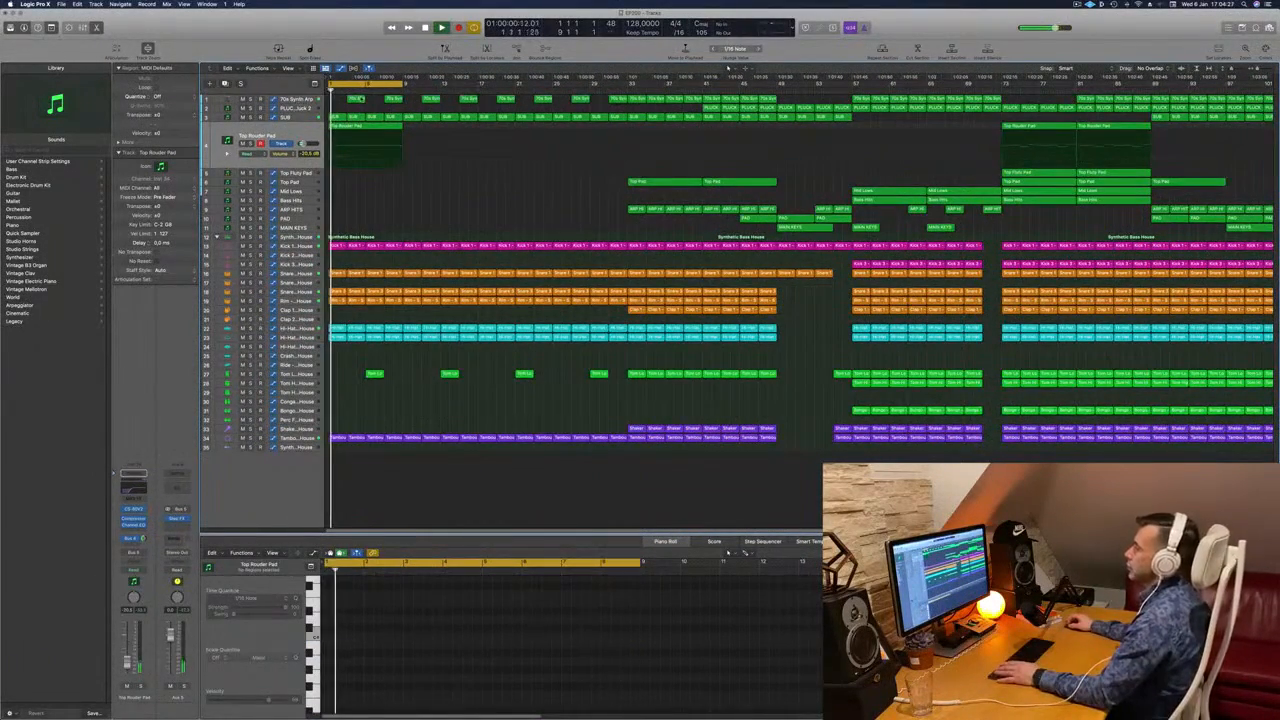
Delete the first two 70s Synth Arp regions from the intro and restart playback from the beginning.
click(361, 99)
key(Delete)
key(Return)
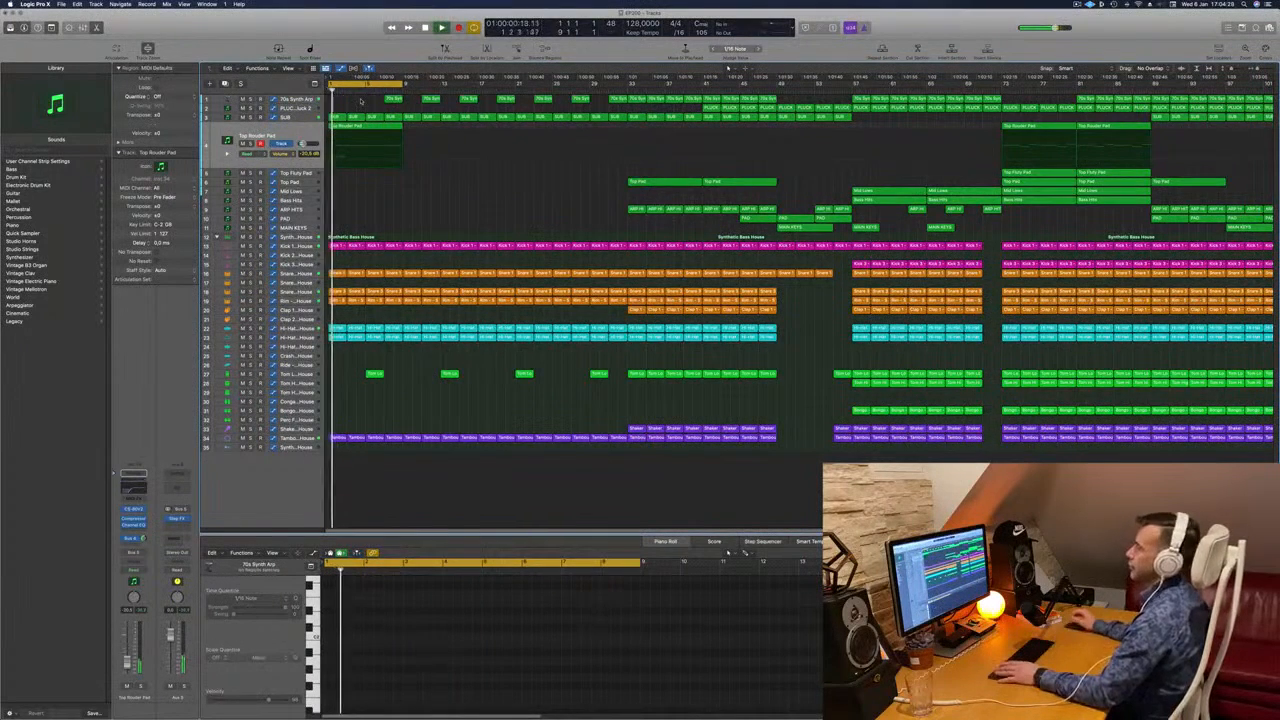
right_click(363, 99)
click(364, 99)
click(391, 99)
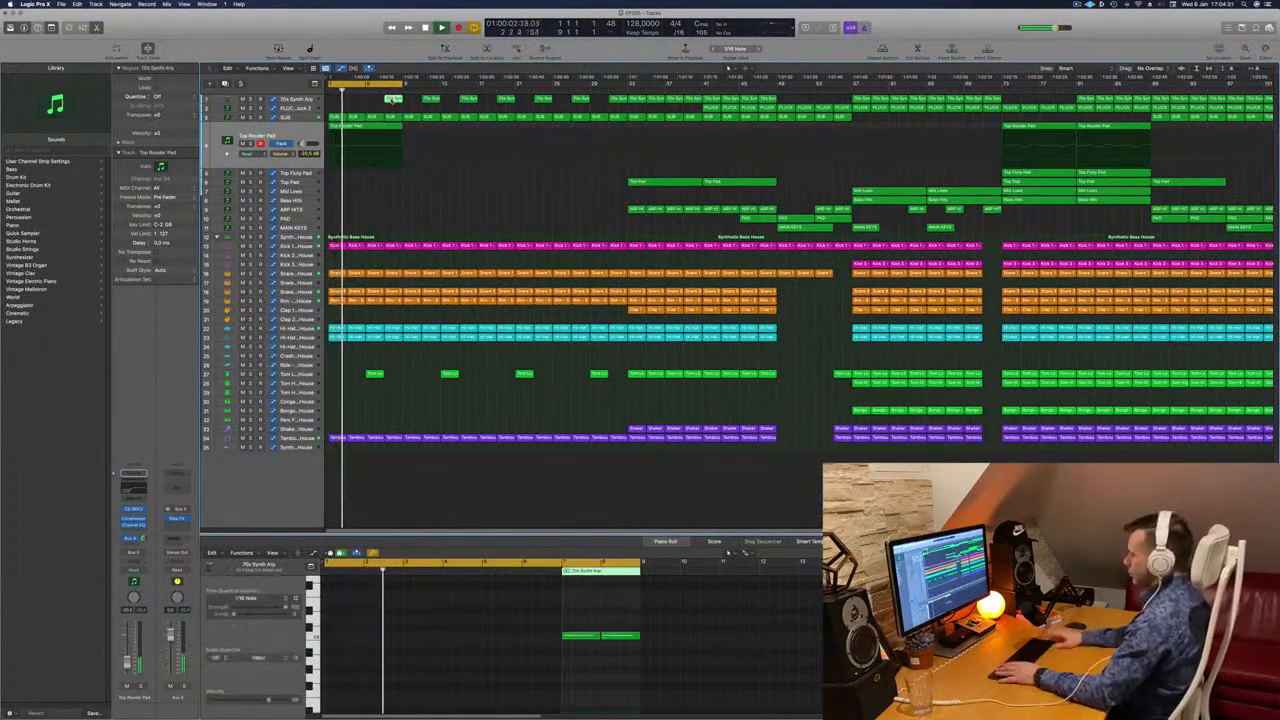
key(Delete)
key(Return)
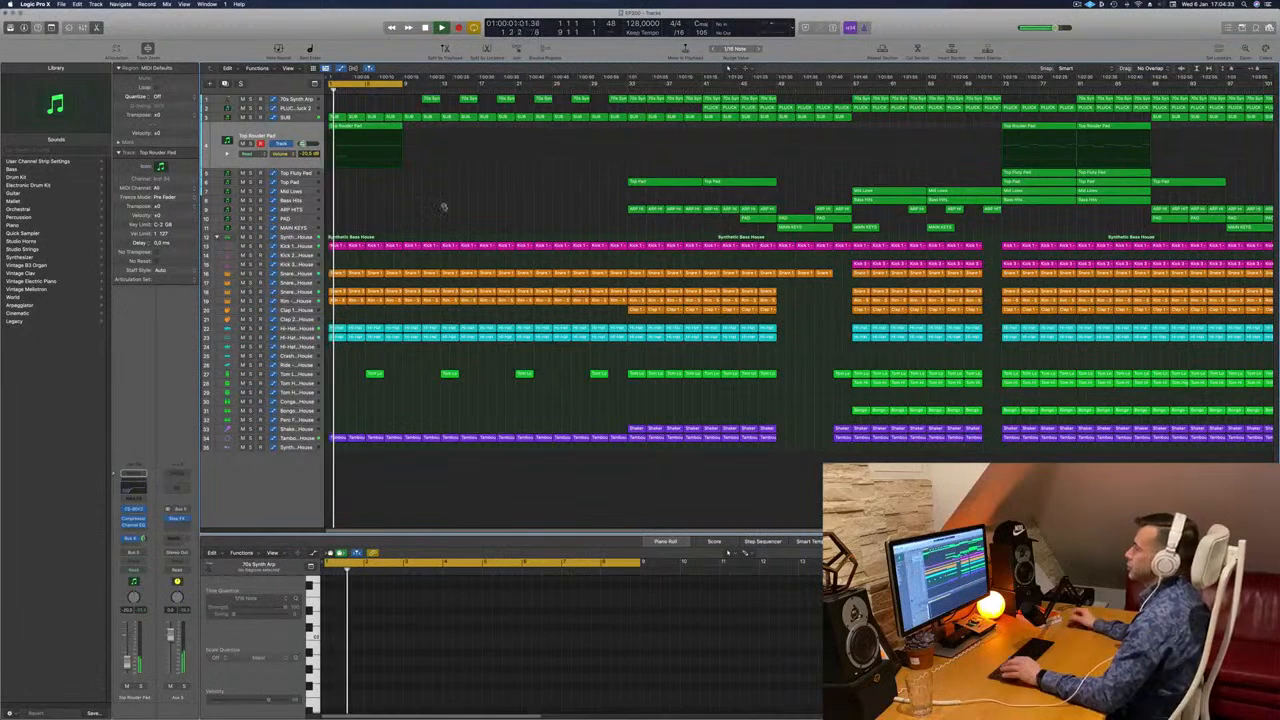
Duplicate the Top Rouder Pad track with its settings and copy the intro pad region onto the new track.
click(303, 137)
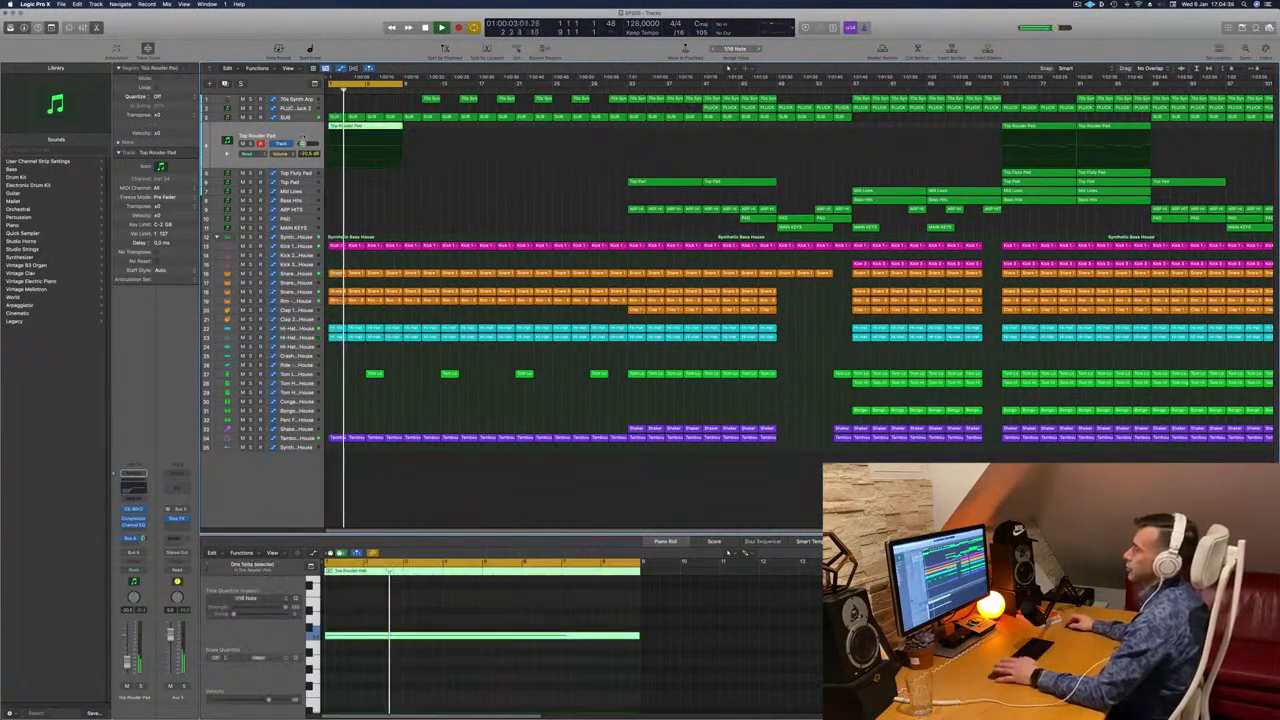
key(Return)
key(super+d)
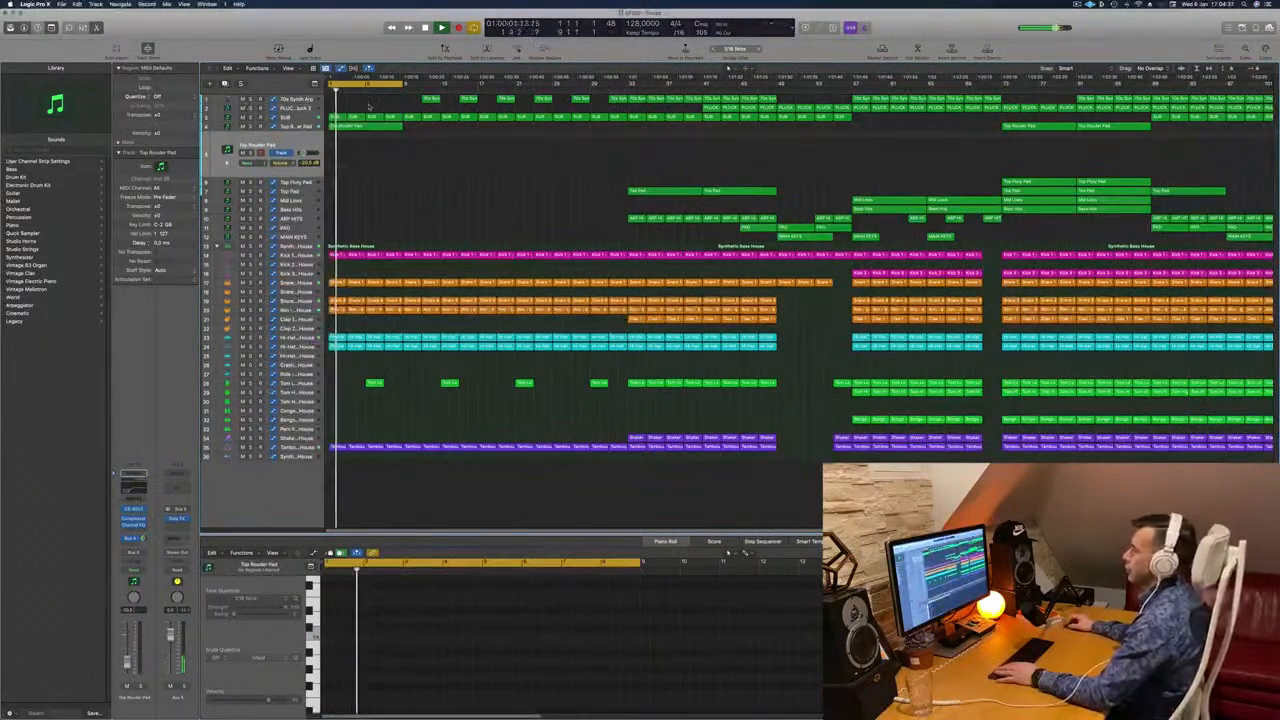
click(368, 126)
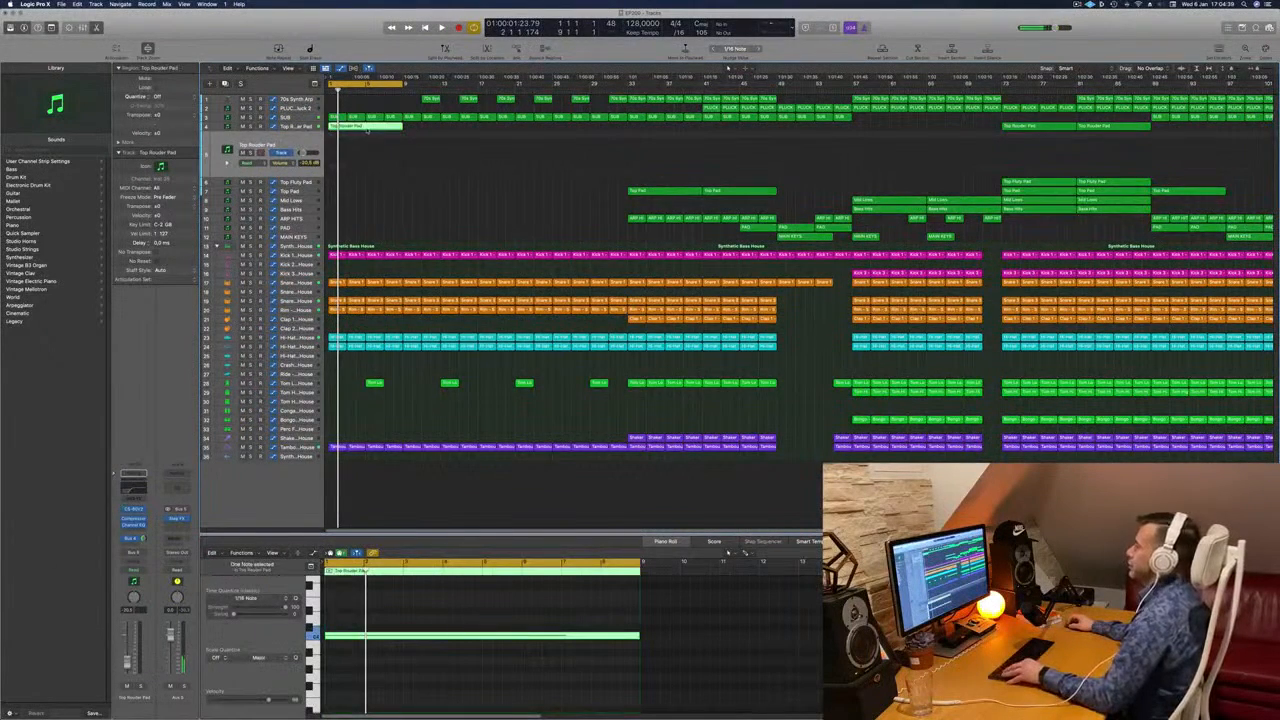
drag(368, 128, 366, 142)
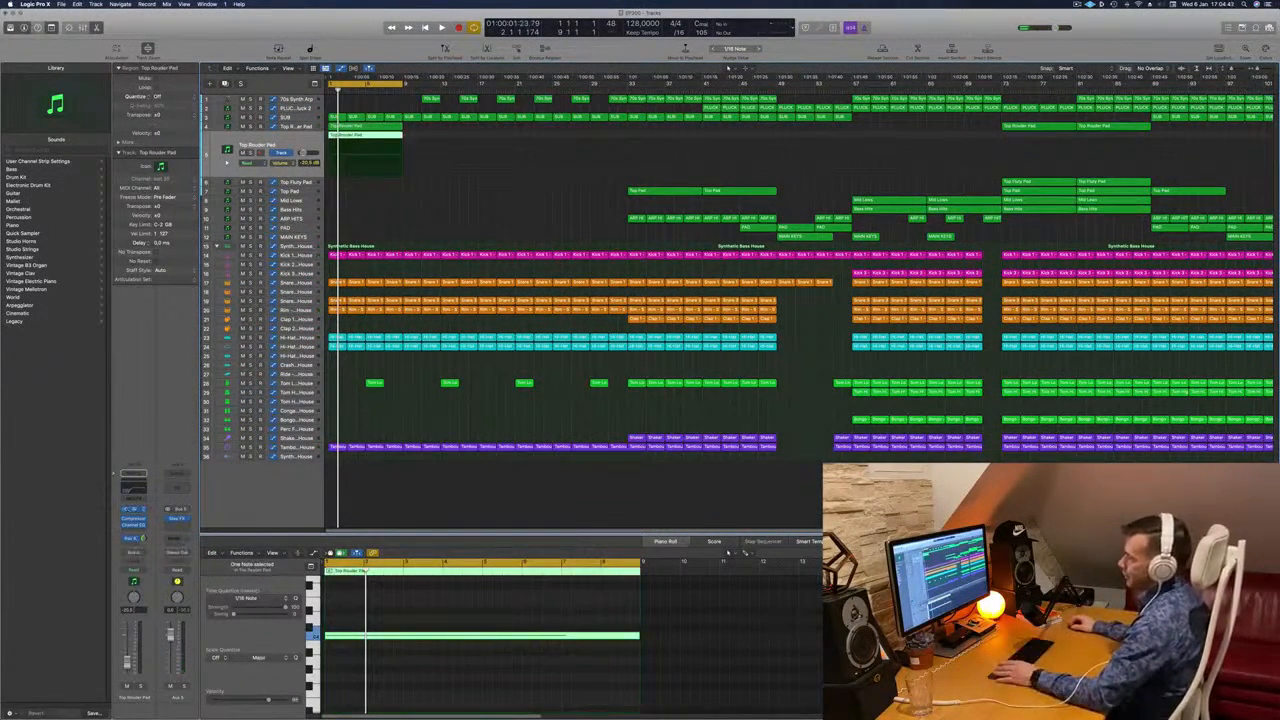
click(133, 488)
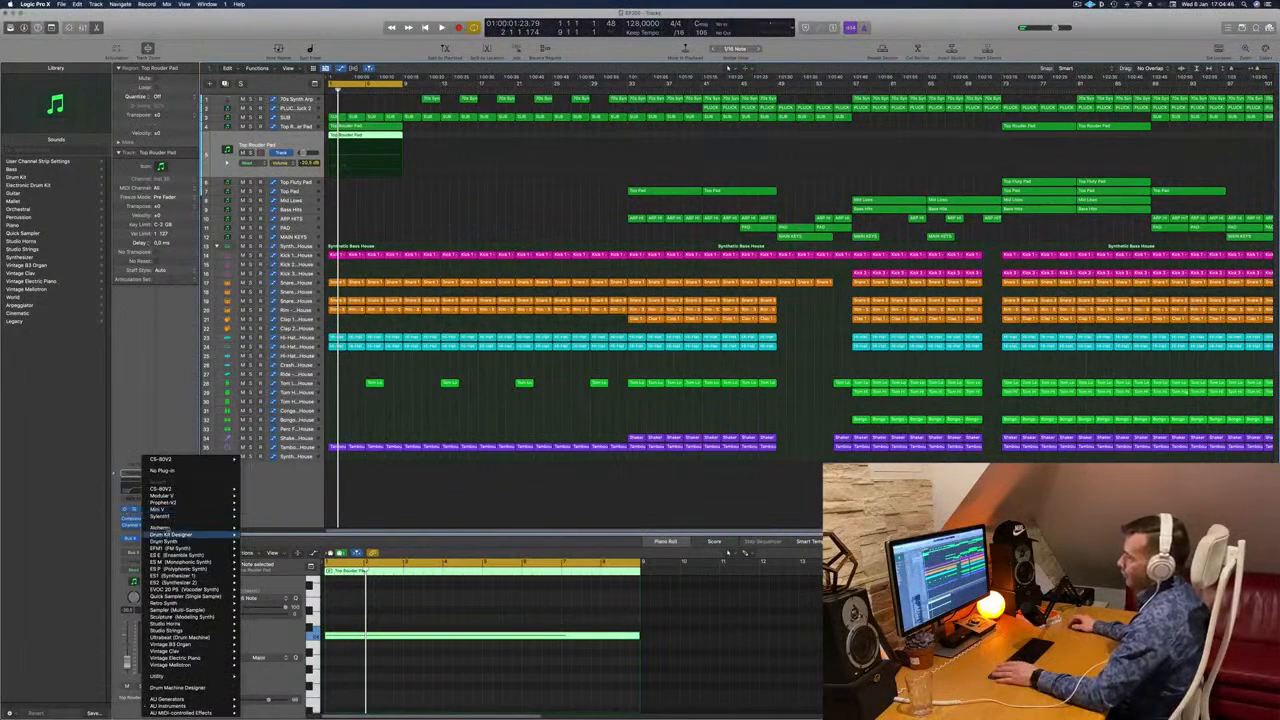
mouse_move(185, 504)
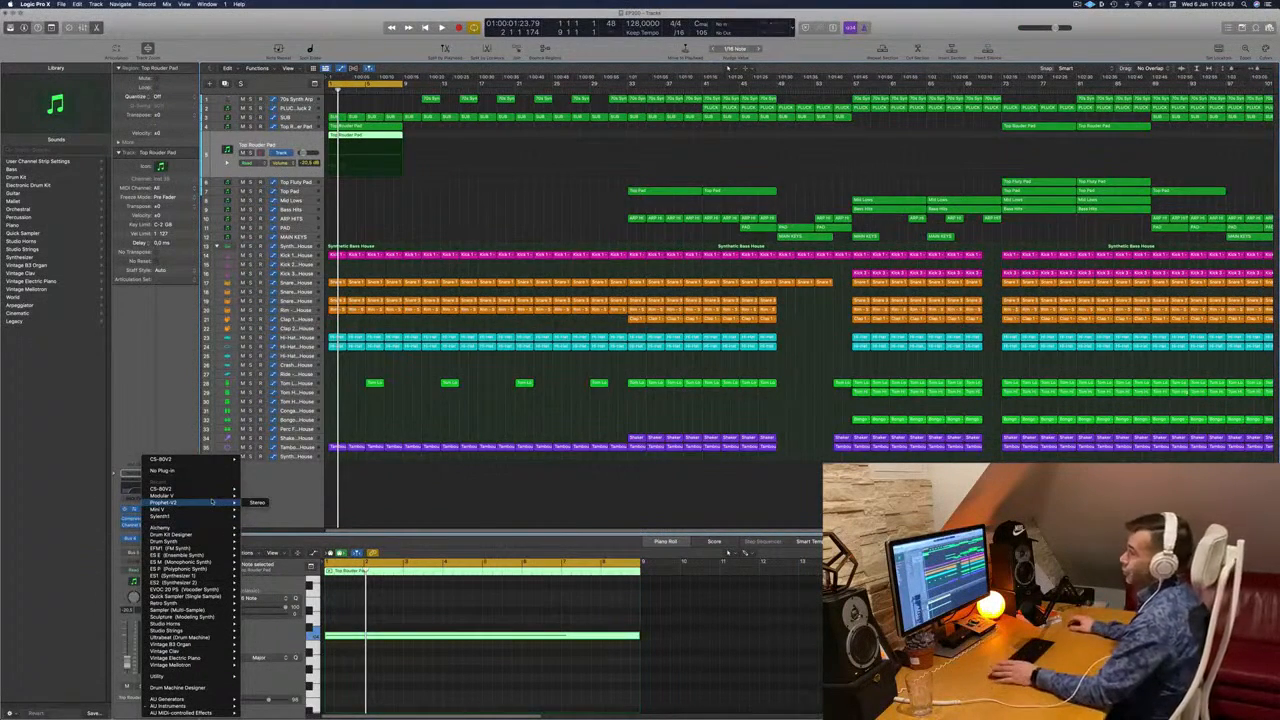
click(529, 238)
key(space)
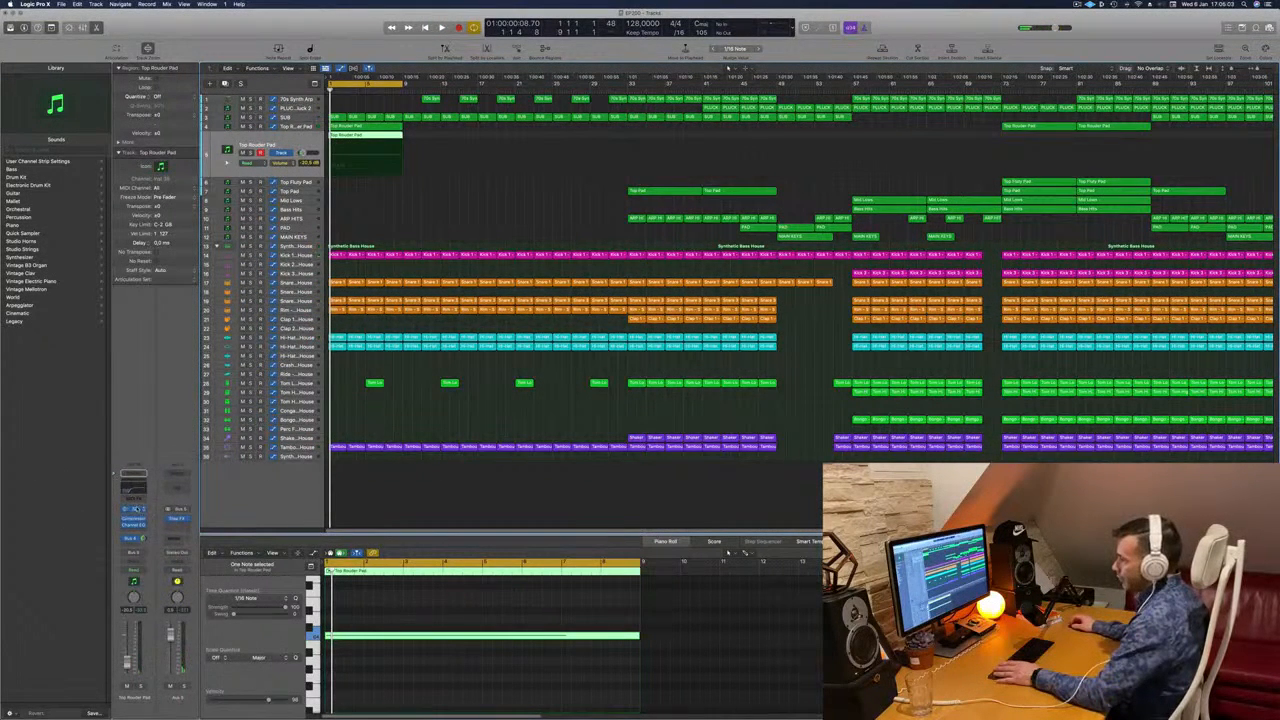
Replace the duplicated pad track's instrument with Alchemy and move its plug-in window over the arrangement.
click(133, 474)
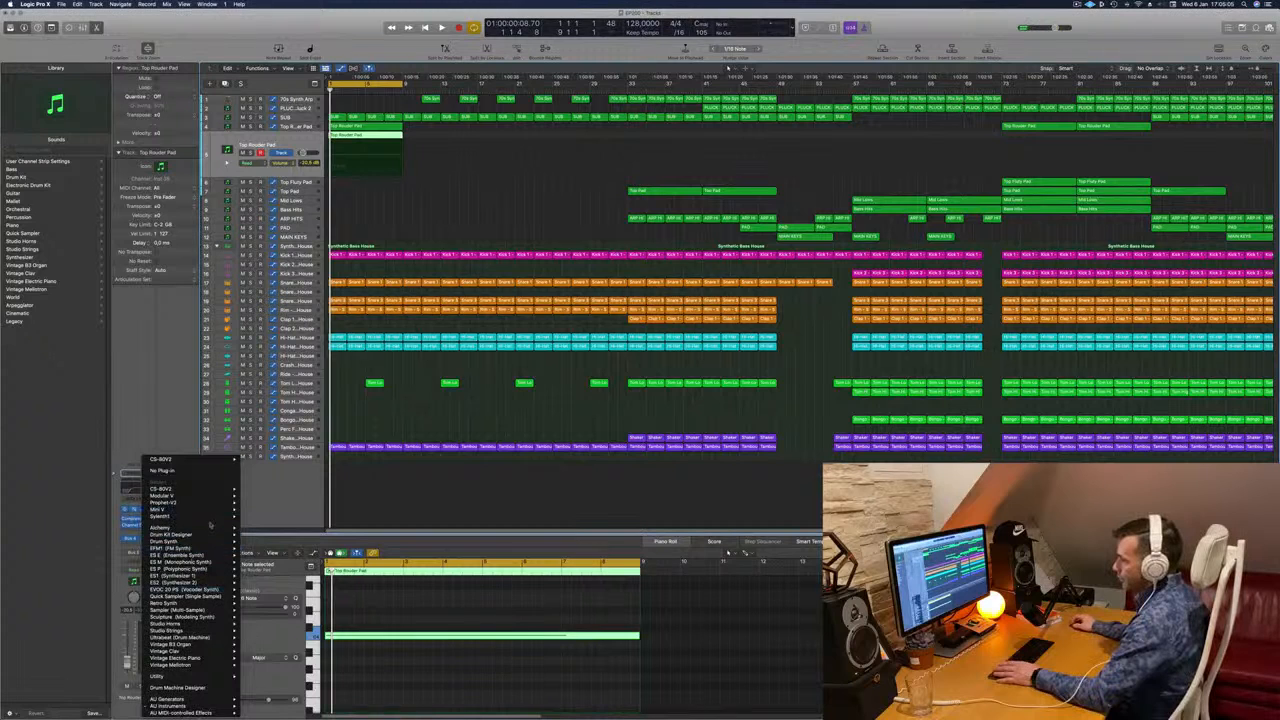
mouse_move(200, 527)
click(257, 527)
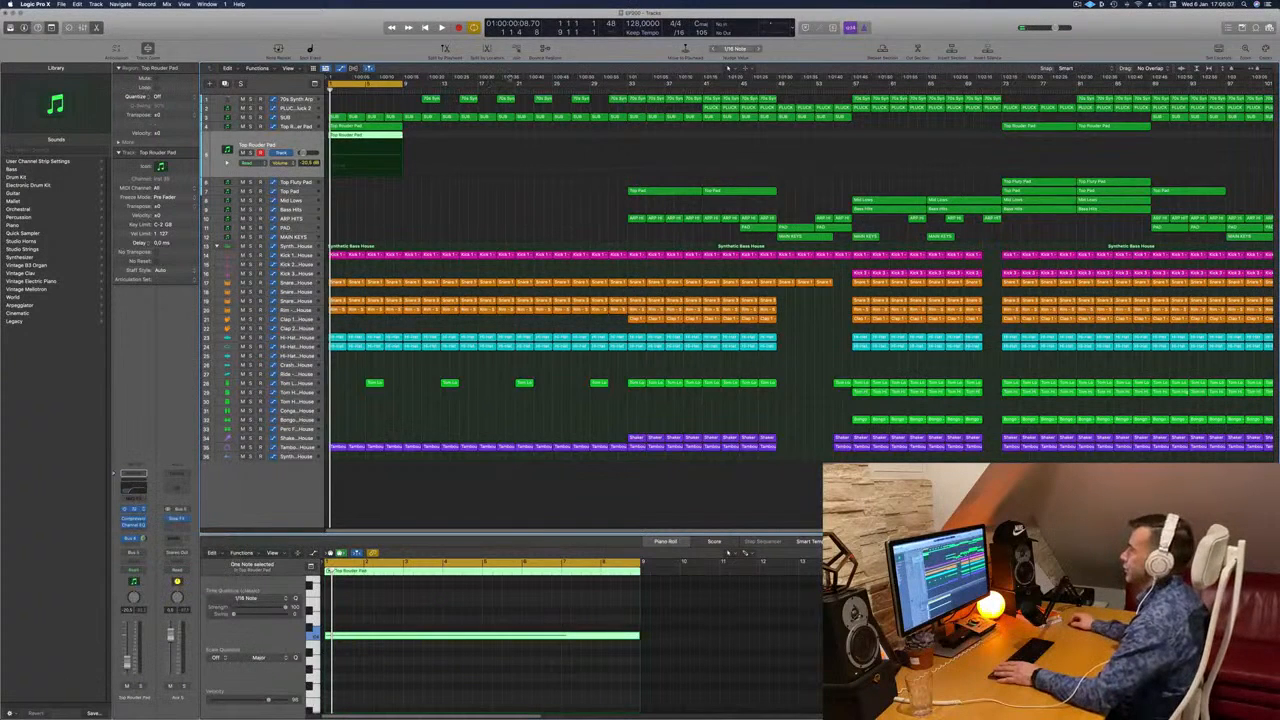
drag(579, 114, 705, 116)
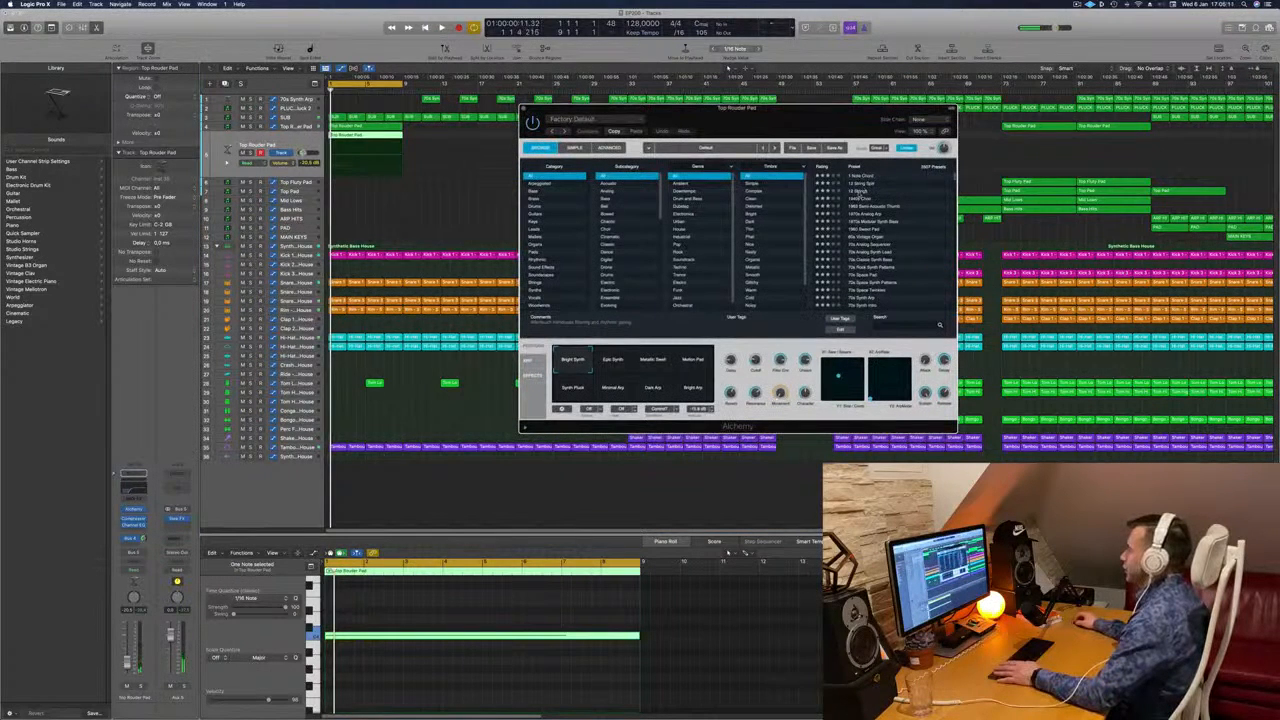
drag(798, 126, 834, 124)
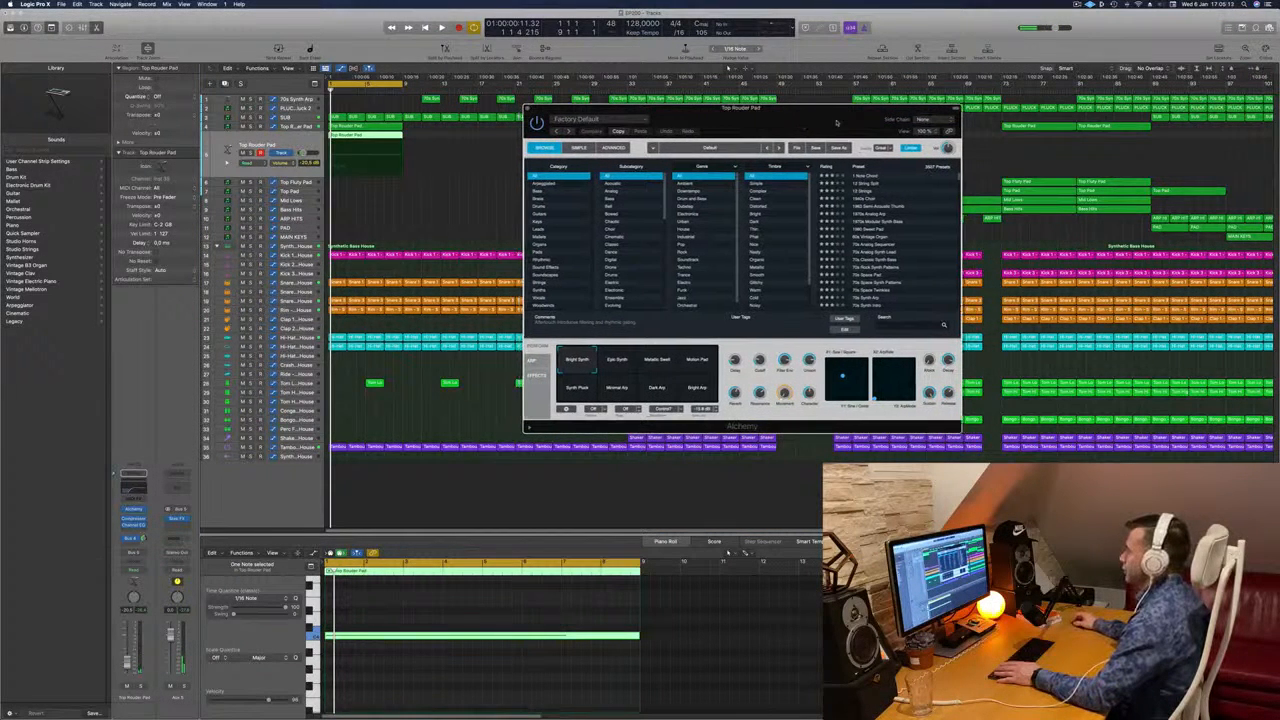
Load Alchemy's 12 Strings preset on the lower Top Rouder Pad track and insert an Arpeggiator MIDI effect.
click(896, 188)
key(space)
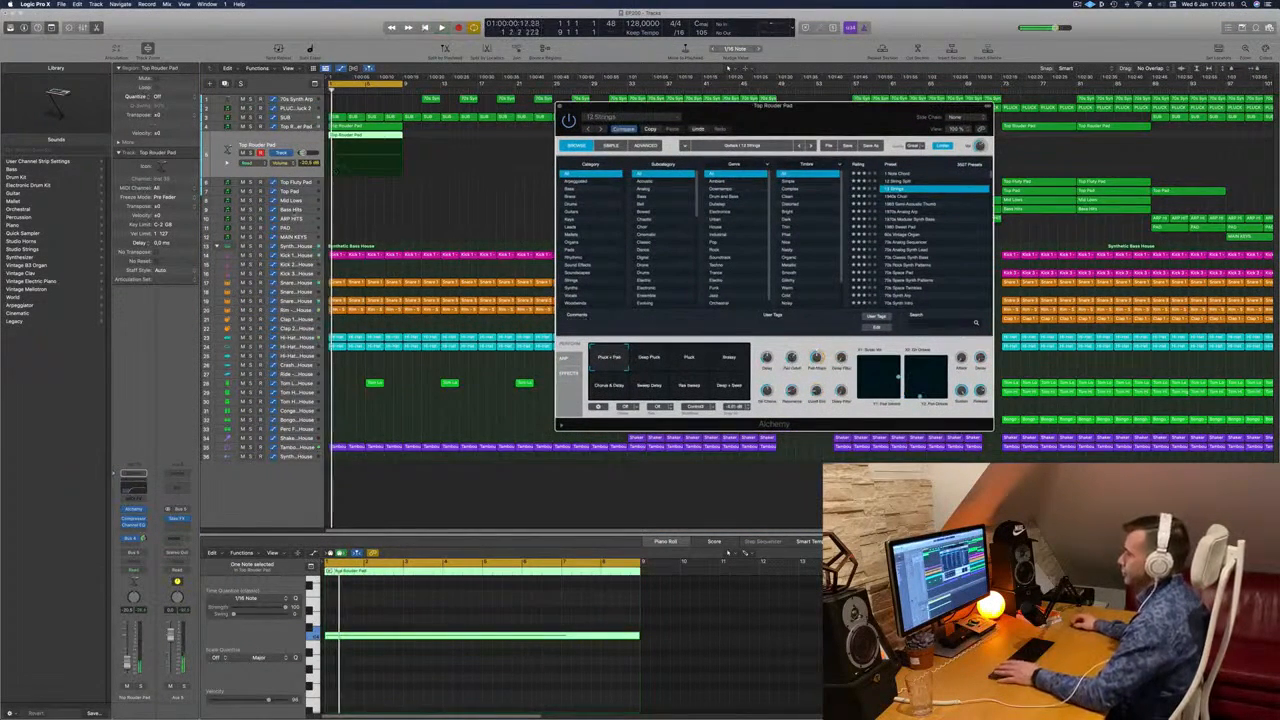
click(144, 500)
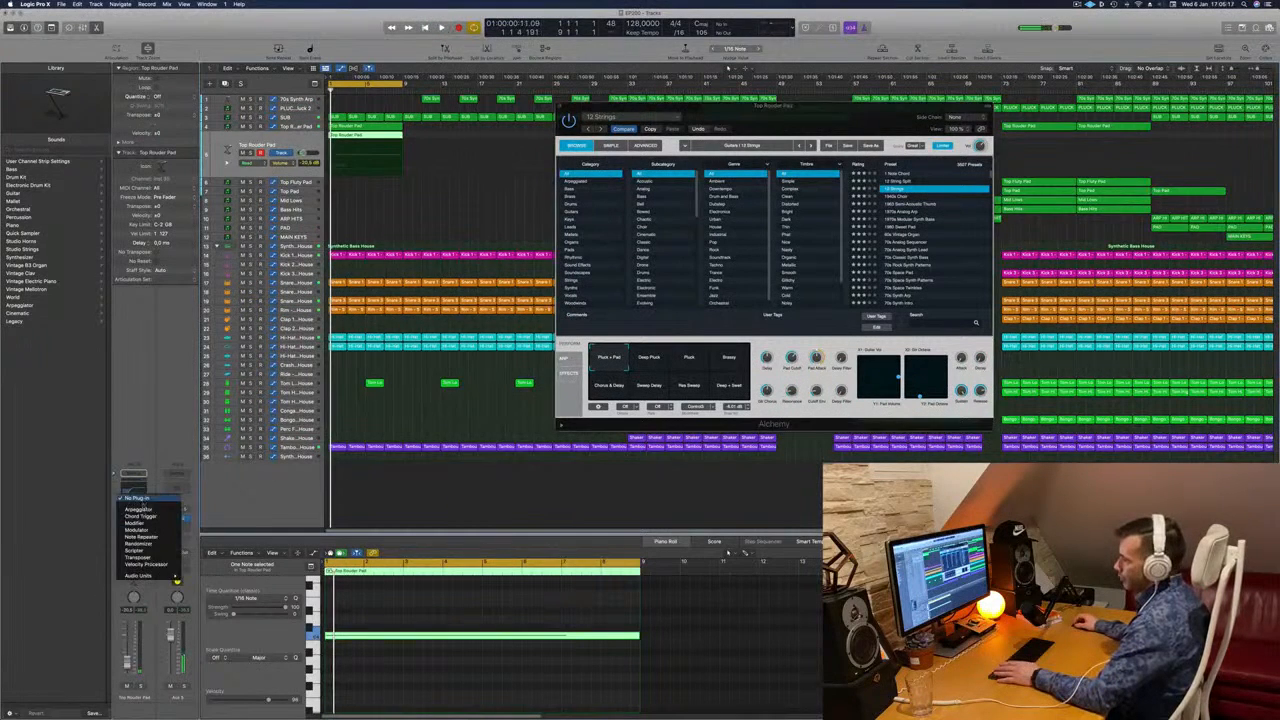
click(142, 510)
drag(849, 115, 946, 121)
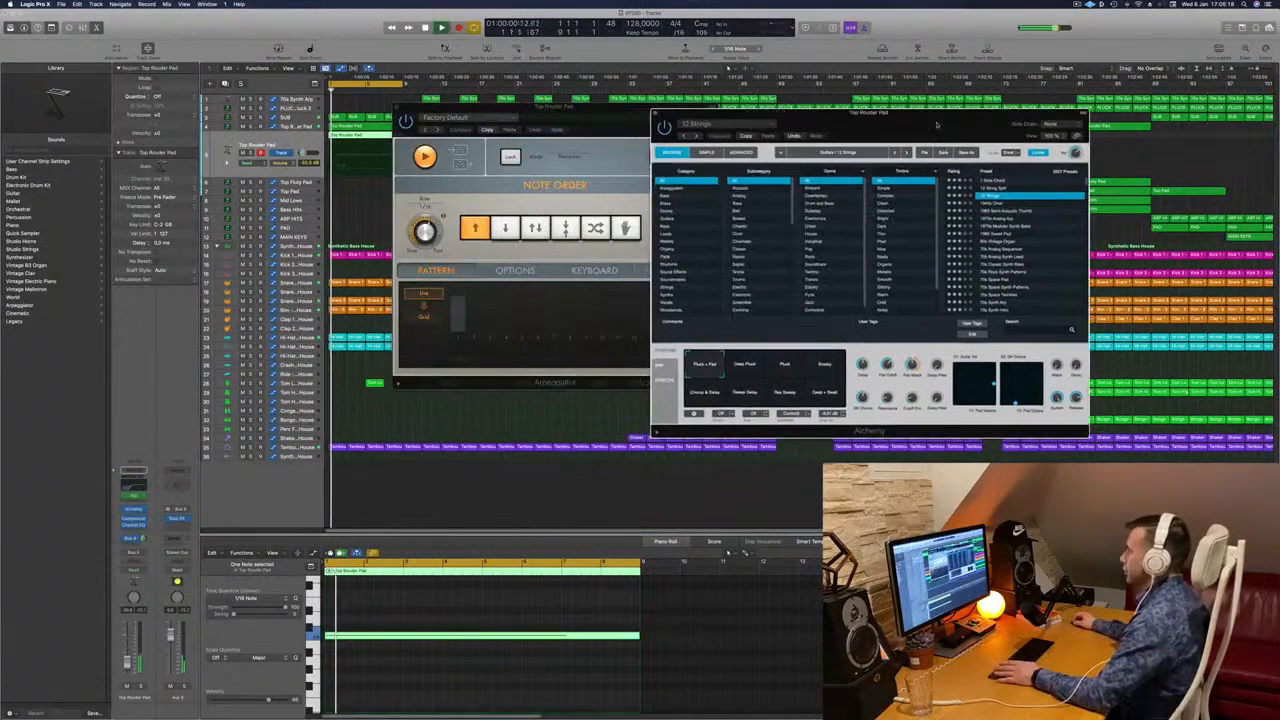
drag(480, 106, 741, 196)
key(space)
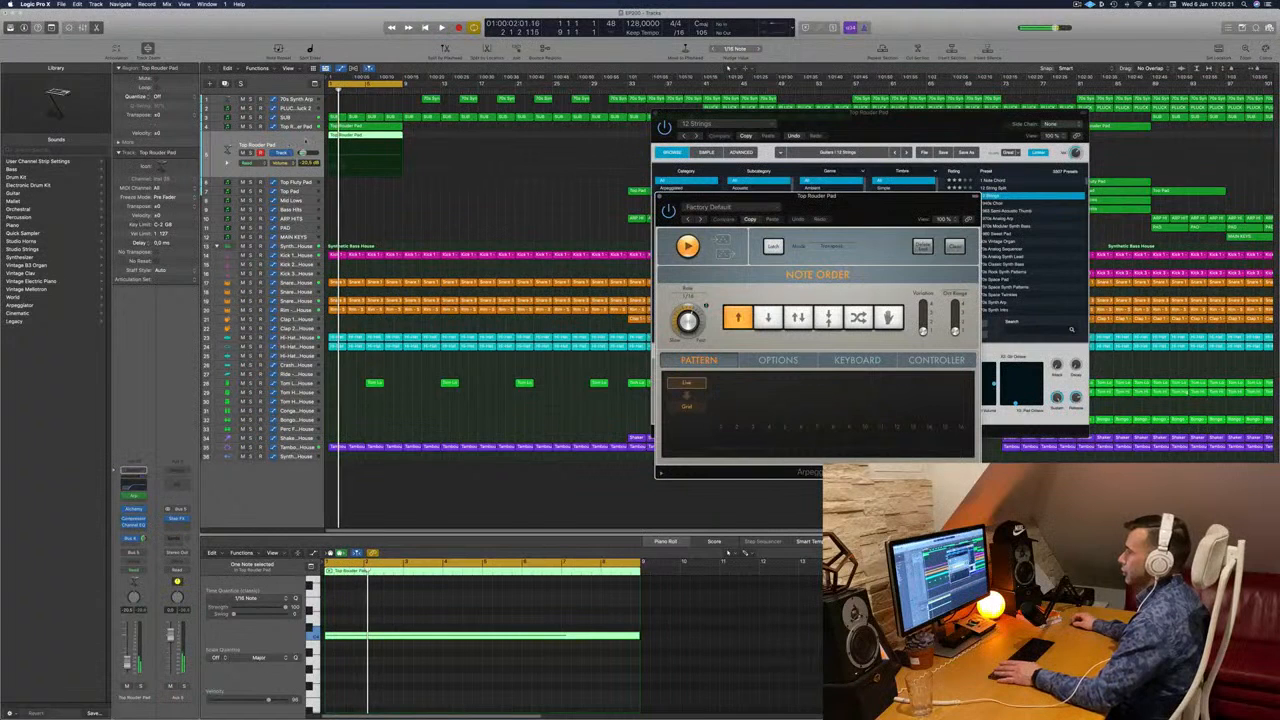
Select the upper Top Rouder Pad track and audition it in solo against the full mix.
click(308, 127)
click(308, 128)
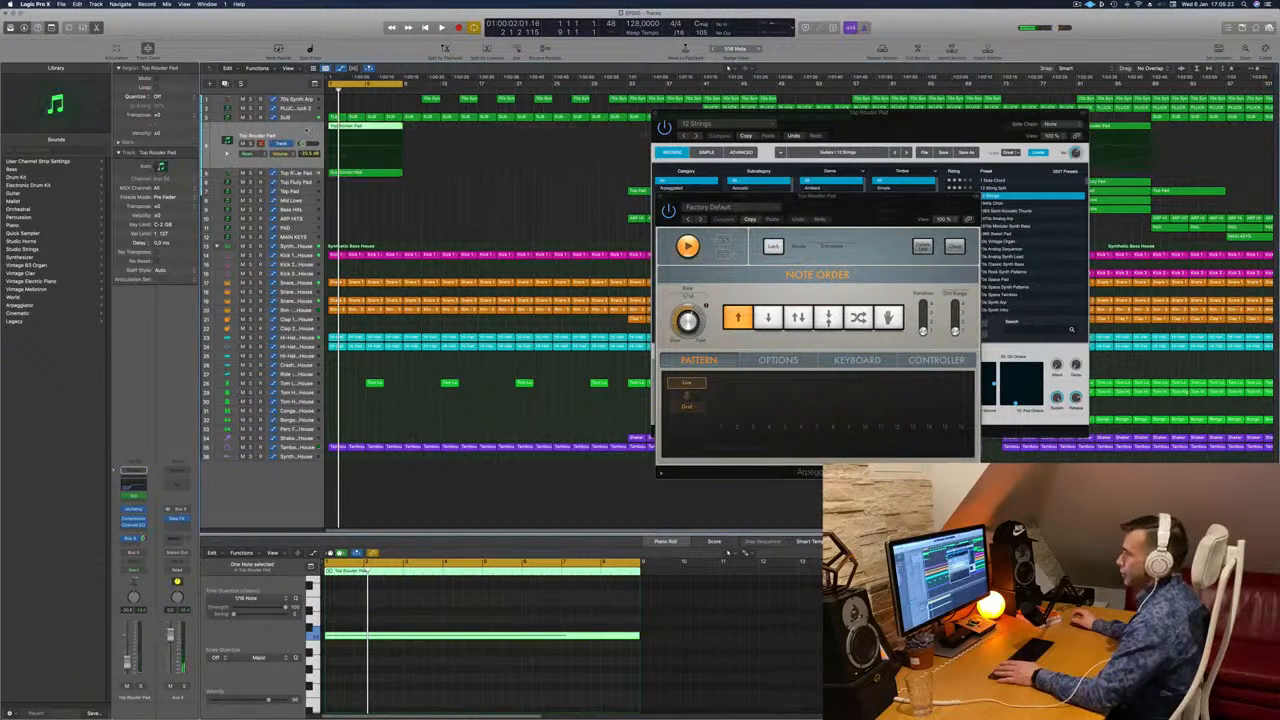
key(space)
click(251, 144)
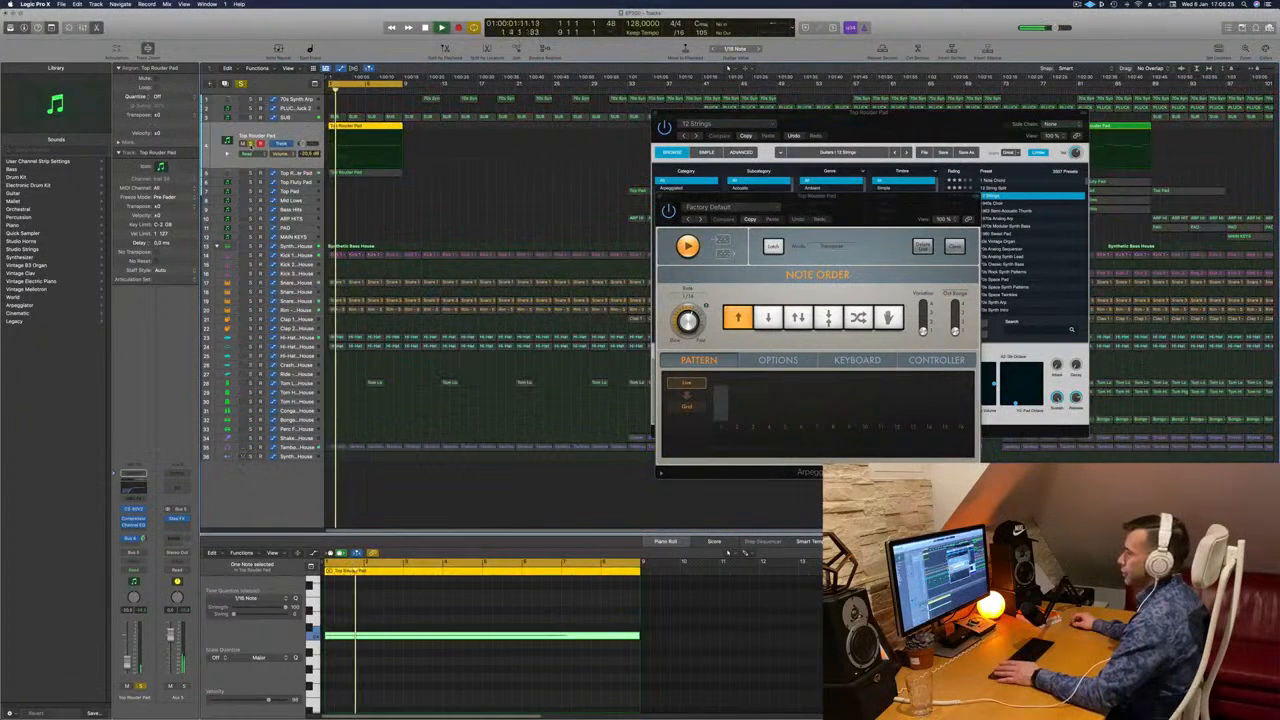
key(s)
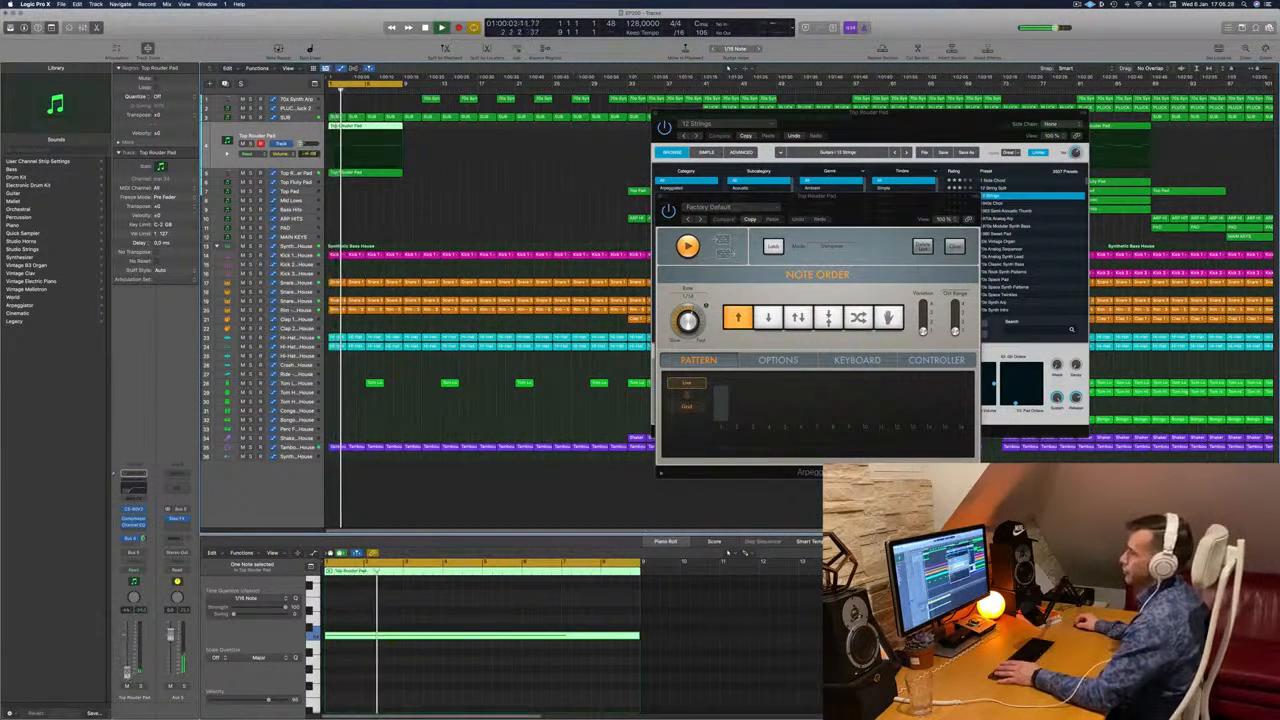
Replay the loop and raise the upper Top Rouder Pad track's volume to about -26 dB.
key(Return)
drag(127, 675, 127, 665)
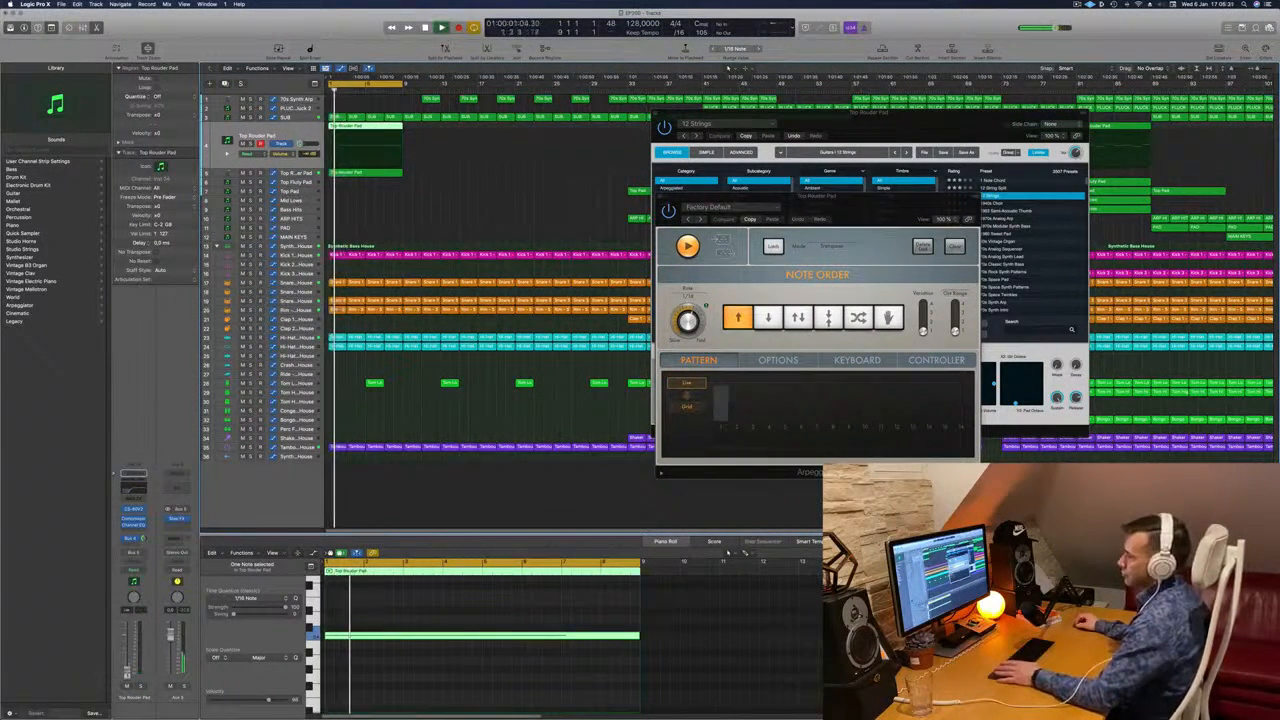
key(Return)
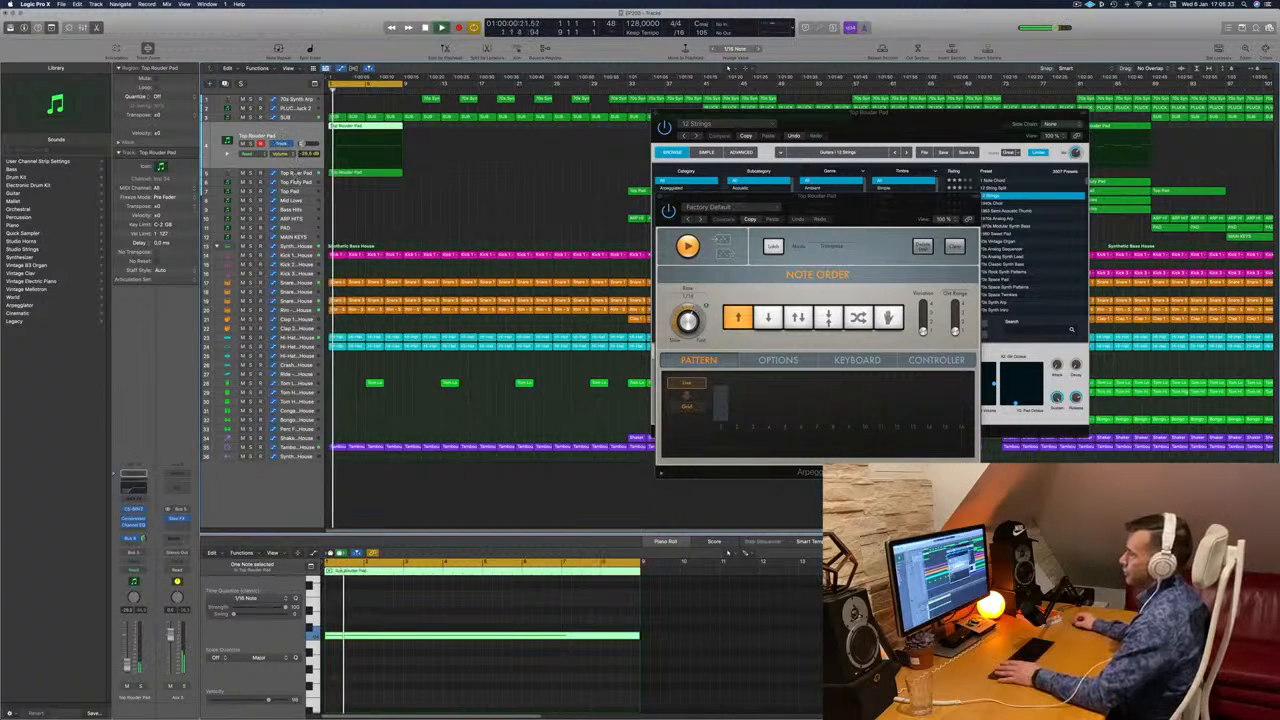
Route the output of the lower, arpeggiated Top Rouder Pad track to Stereo Output.
click(293, 173)
key(Return)
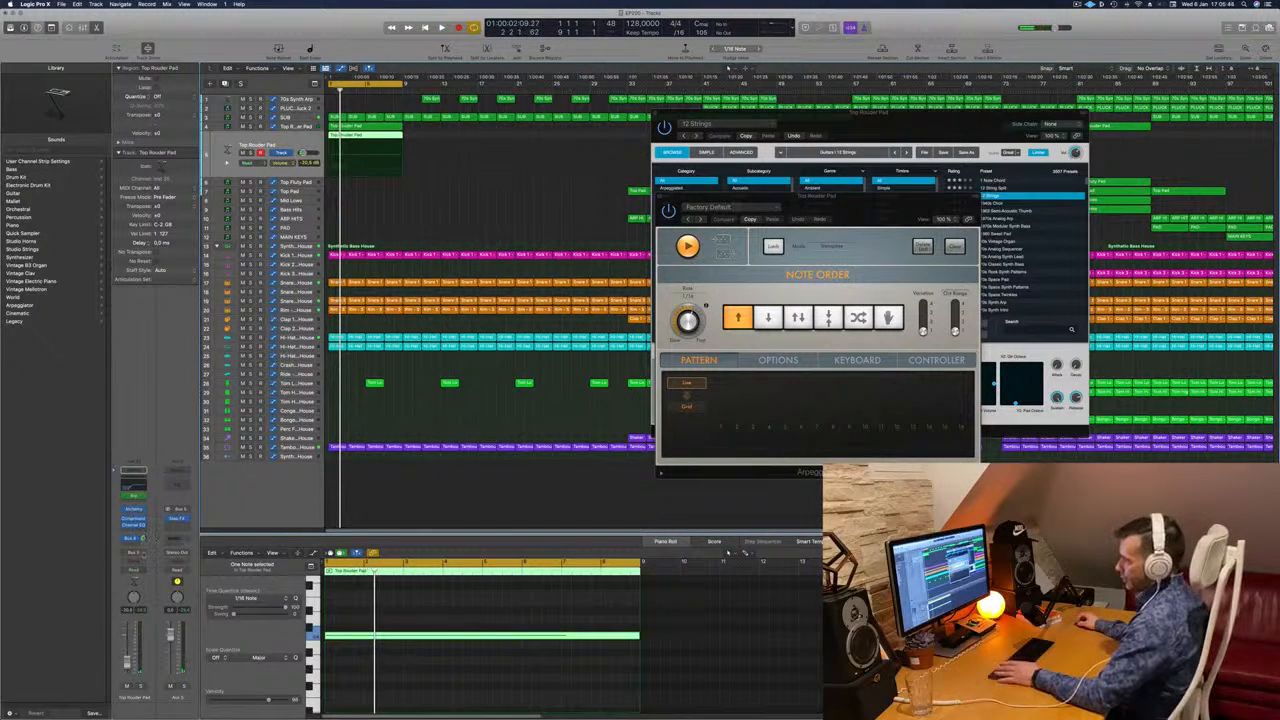
click(134, 552)
mouse_move(152, 576)
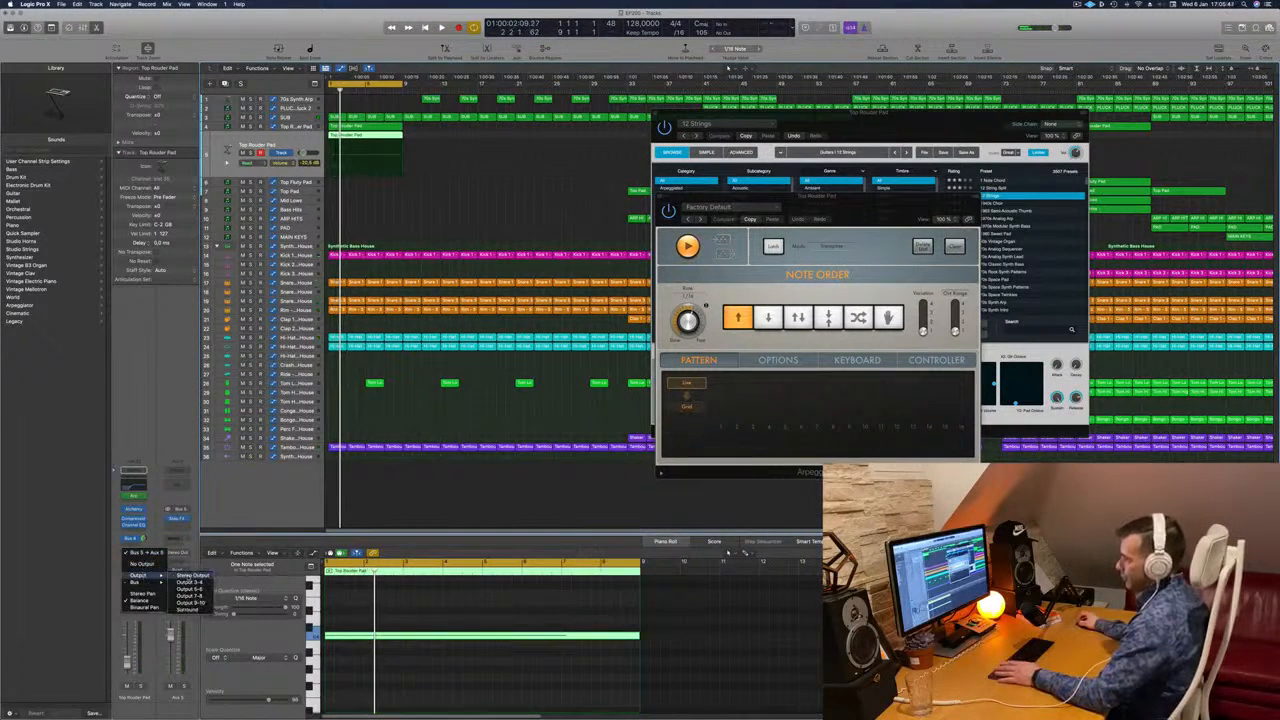
click(192, 577)
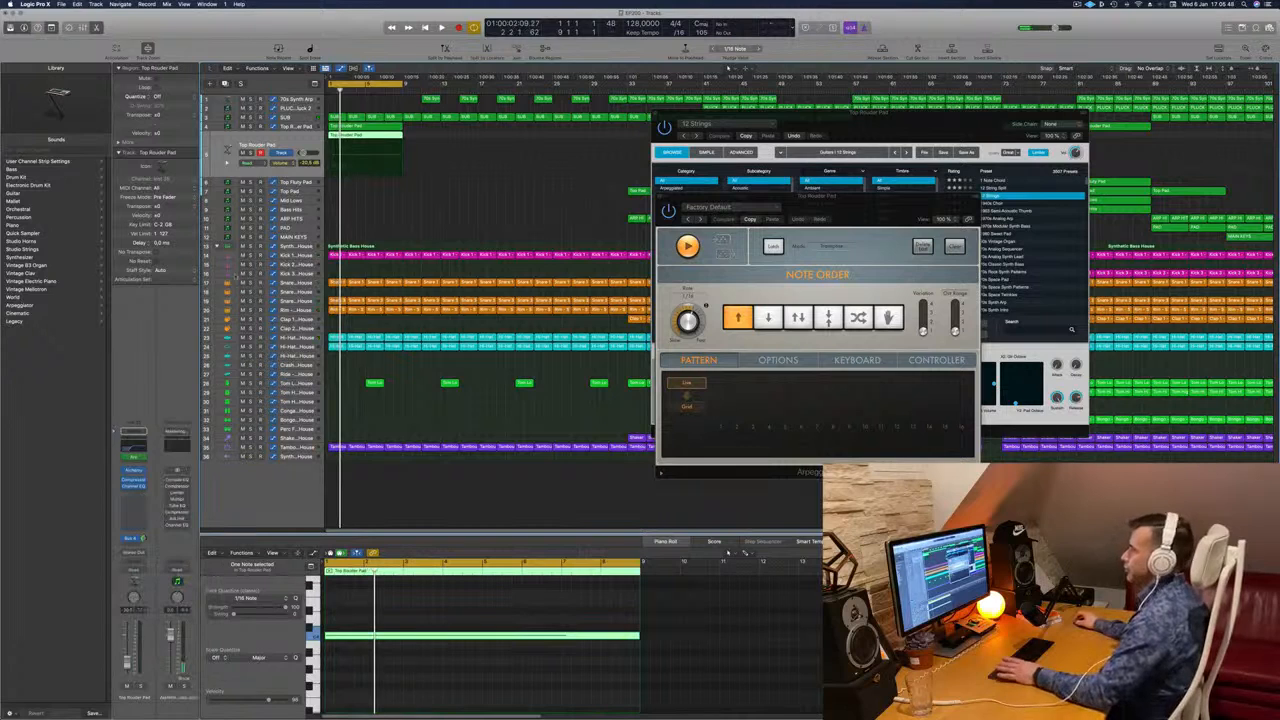
Check the upper Top Rouder Pad track by soloing and unsoloing it during playback.
click(312, 128)
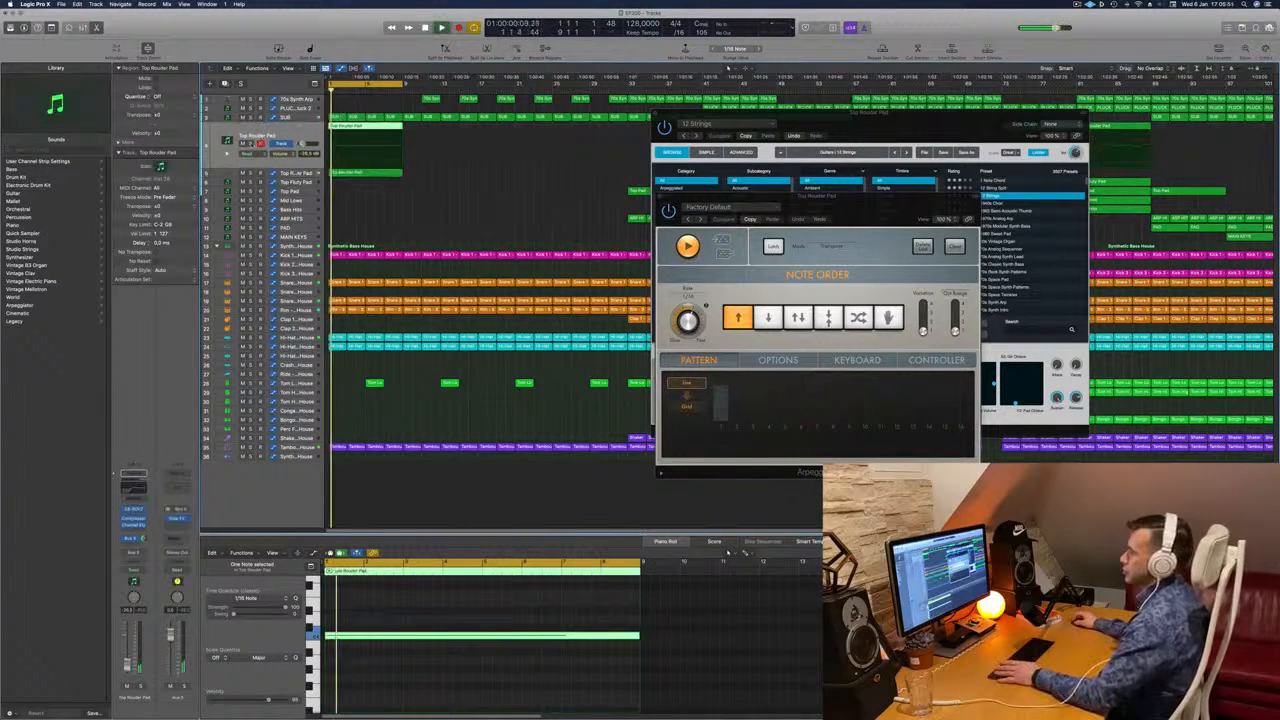
key(s)
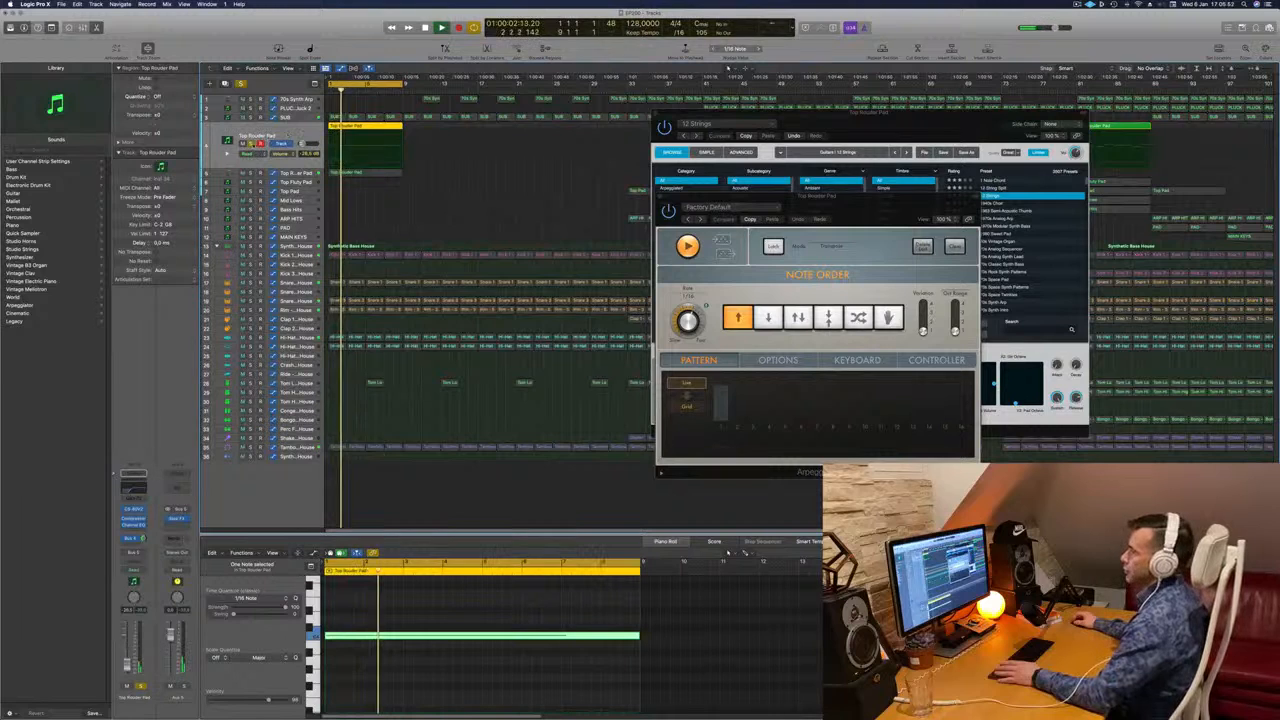
key(s)
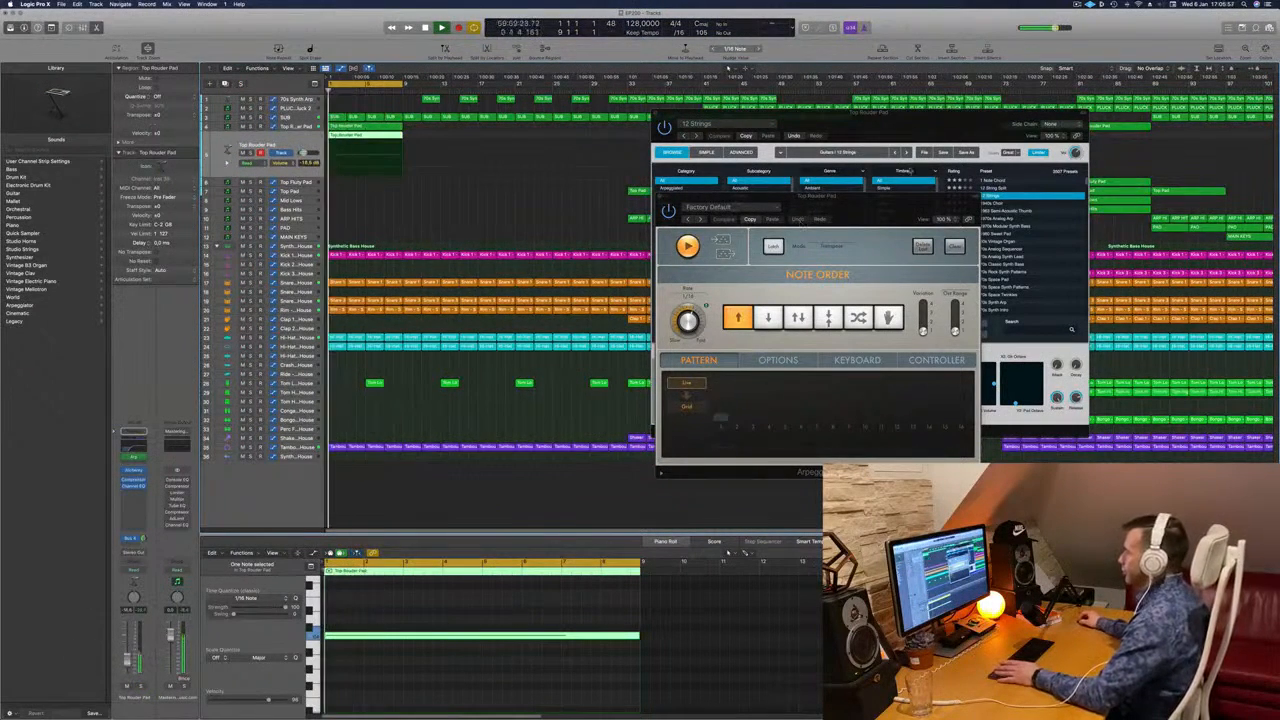
Try the Arcade Trills preset in the Arpeggiator and place the plug-in windows side by side.
drag(861, 205, 572, 283)
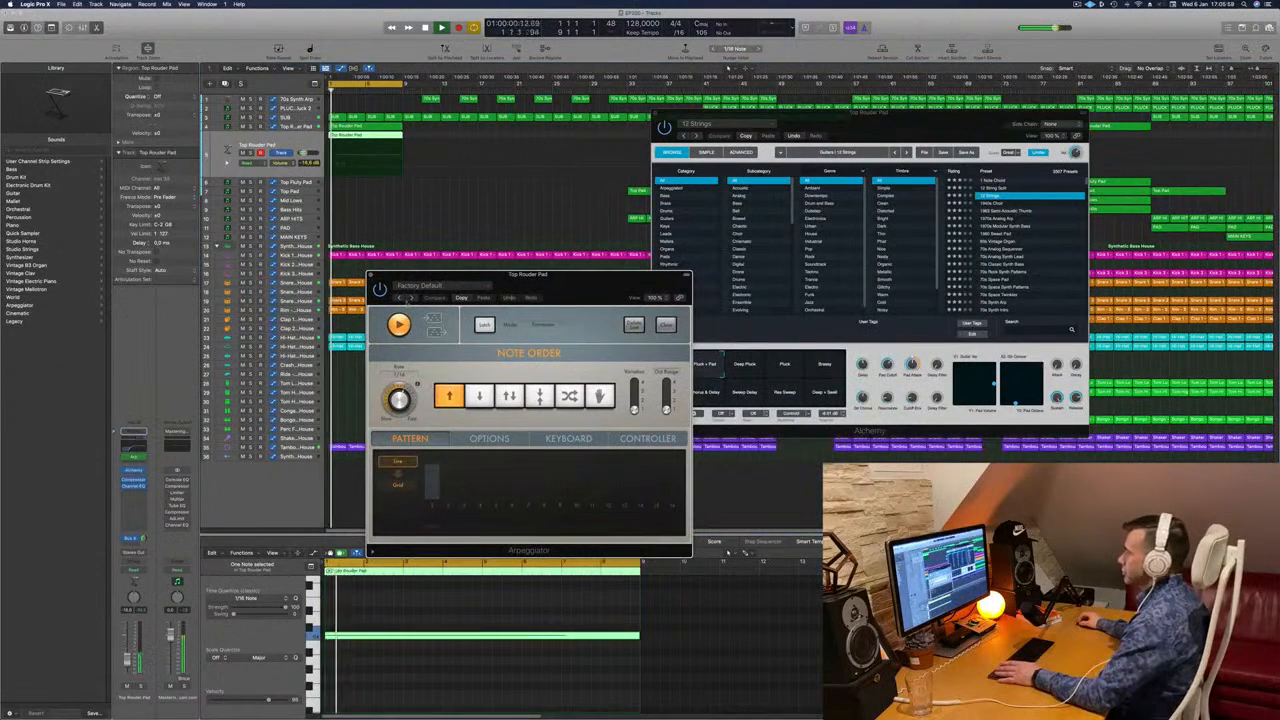
click(409, 297)
drag(530, 277, 553, 132)
drag(847, 122, 946, 118)
drag(604, 144, 624, 202)
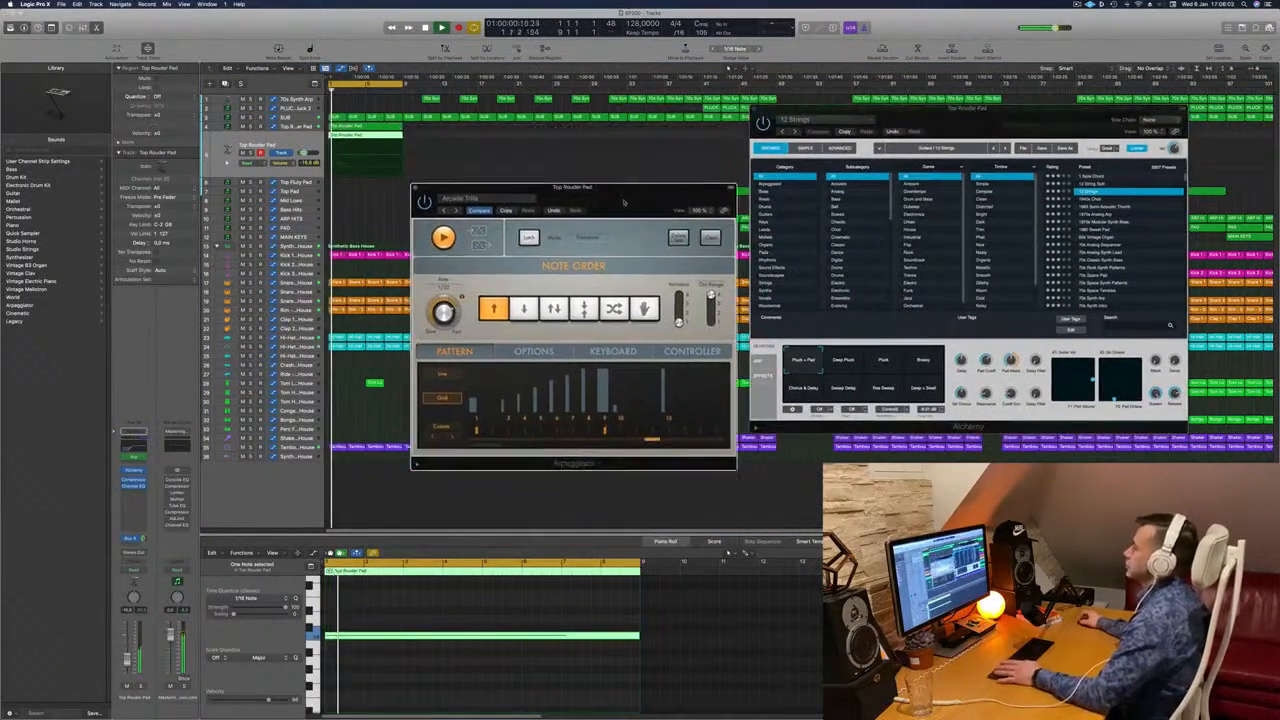
Transpose the sustained note in the lower Top Rouder Pad region and switch the Arpeggiator to the Bouncing Funk preset.
click(388, 669)
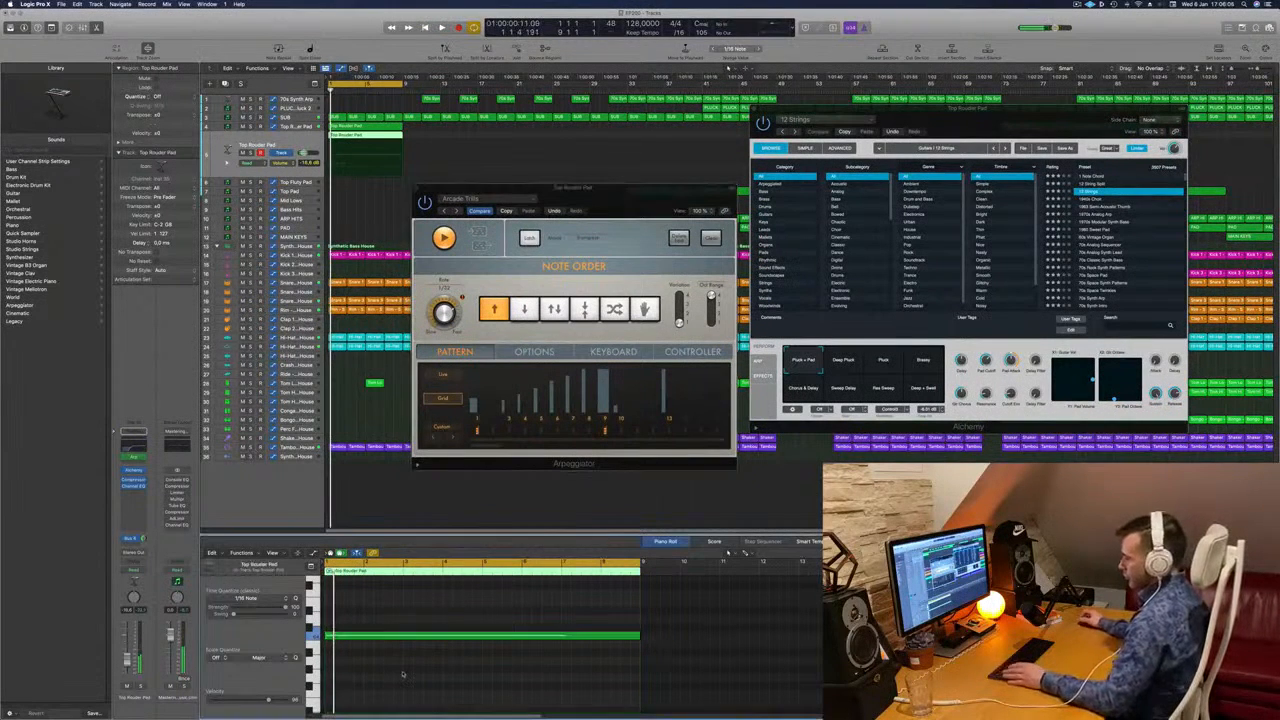
key(Delete)
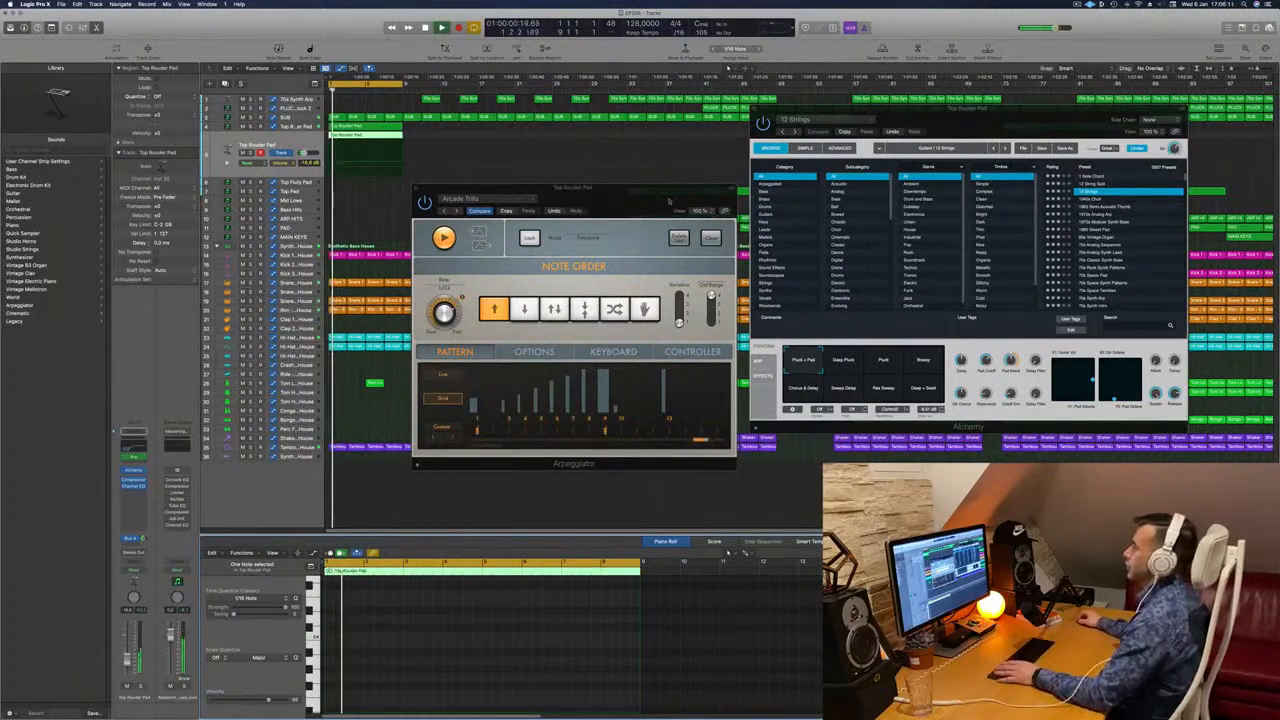
drag(639, 198, 679, 171)
click(483, 201)
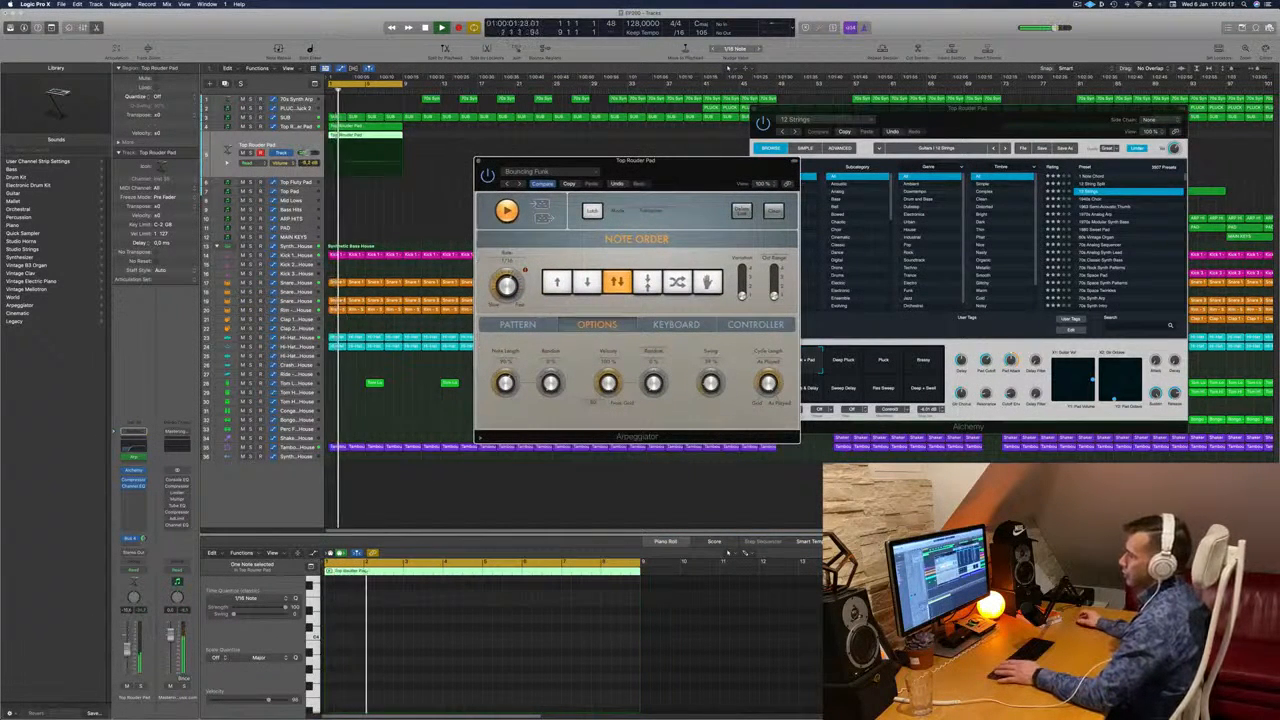
click(729, 551)
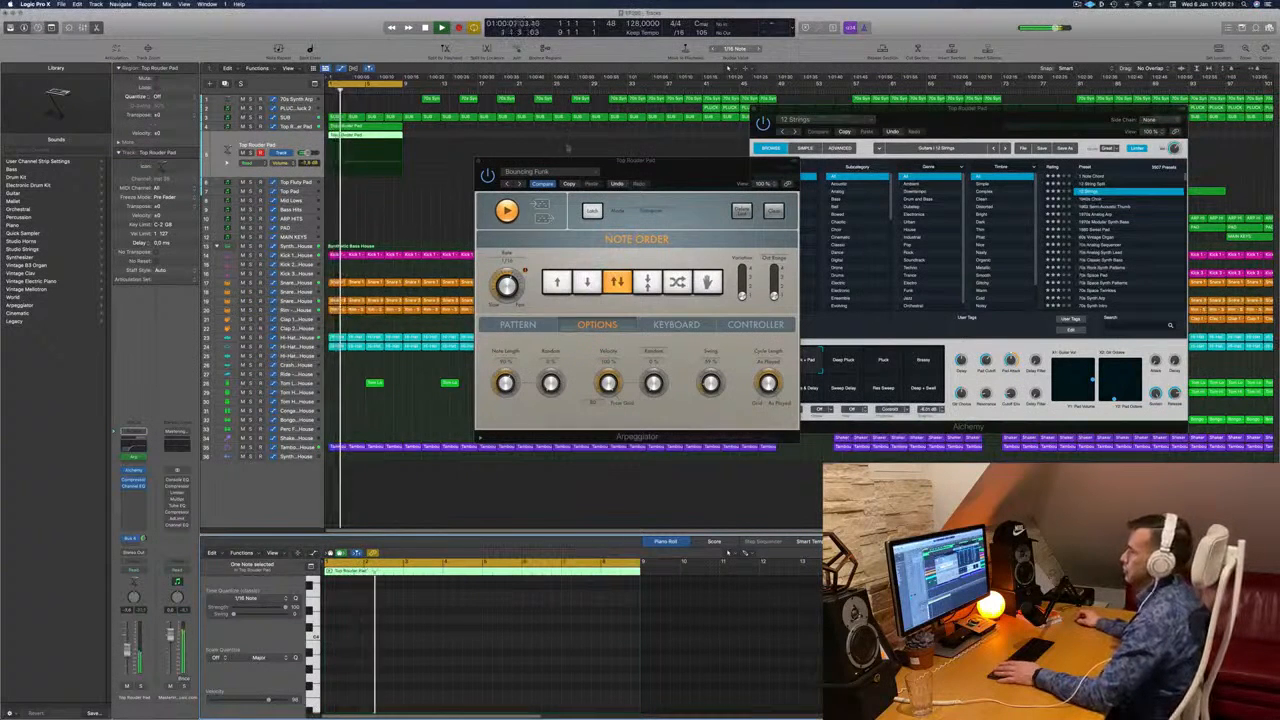
Adjust the low-cut filter in the track's Channel EQ, and close the EQ and Arpeggiator windows.
click(133, 486)
mouse_move(584, 262)
mouse_down()
mouse_move(530, 262)
mouse_move(576, 262)
mouse_up()
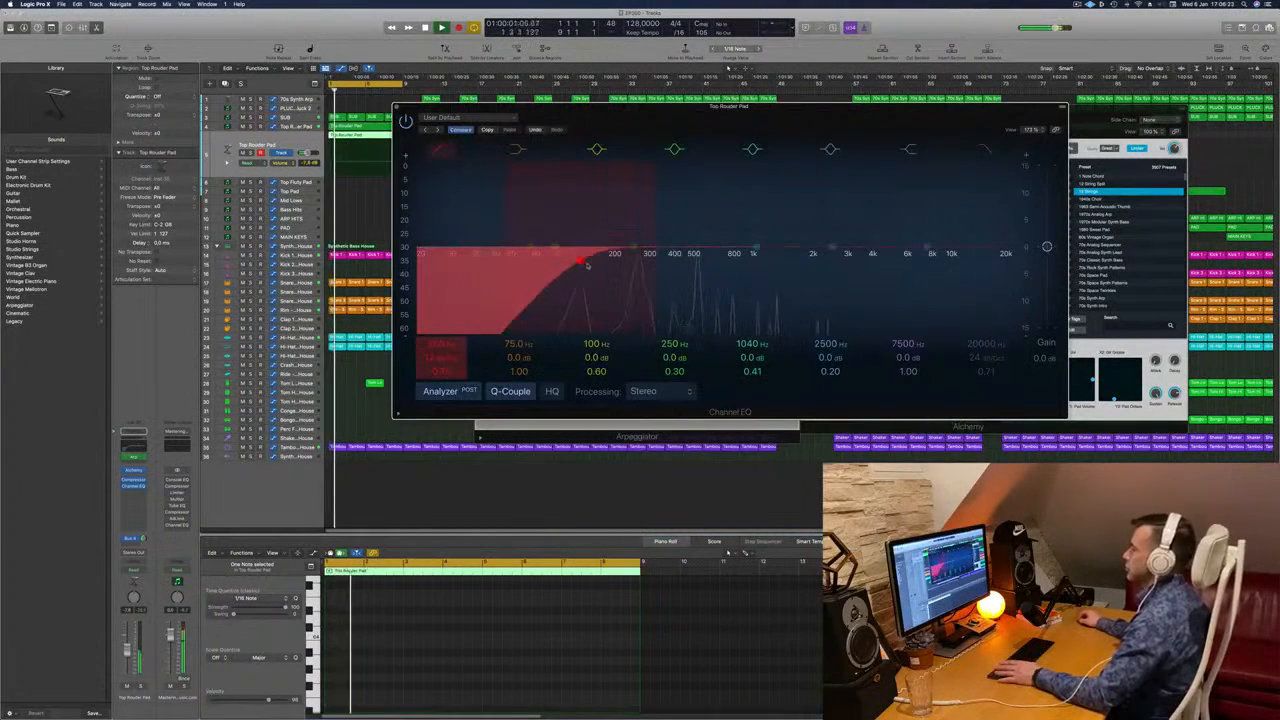
click(397, 107)
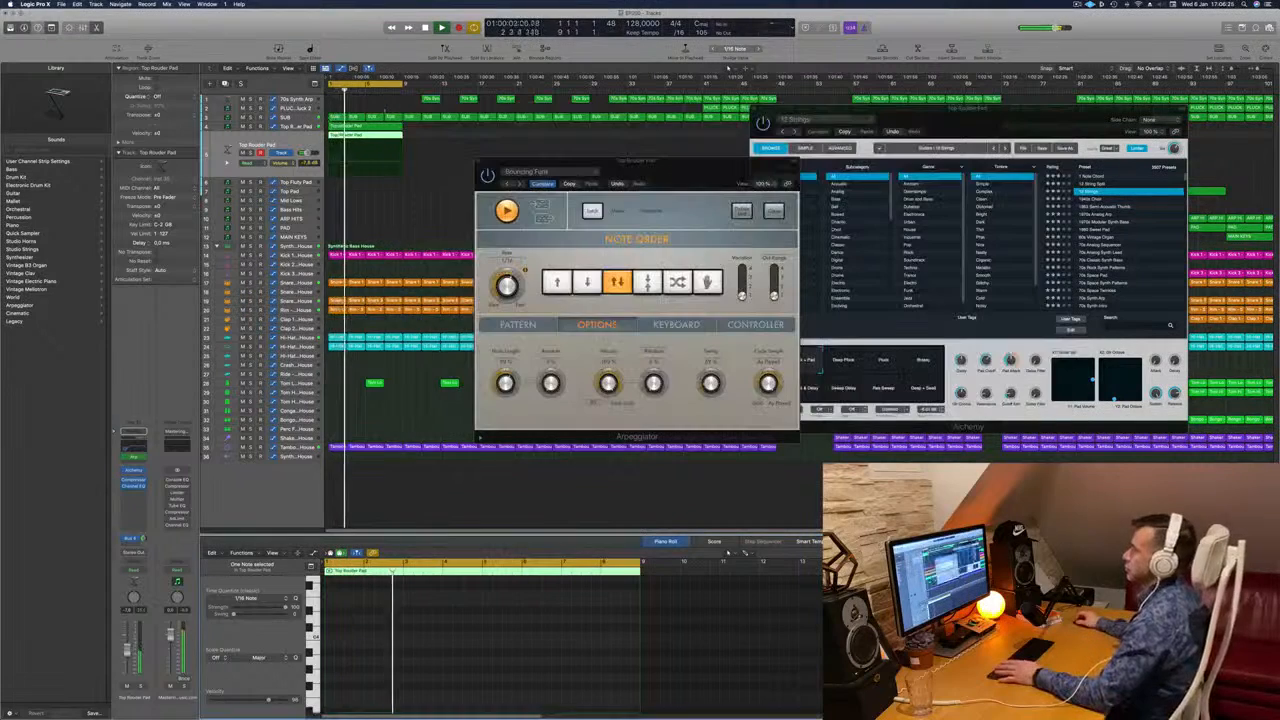
drag(611, 162, 747, 221)
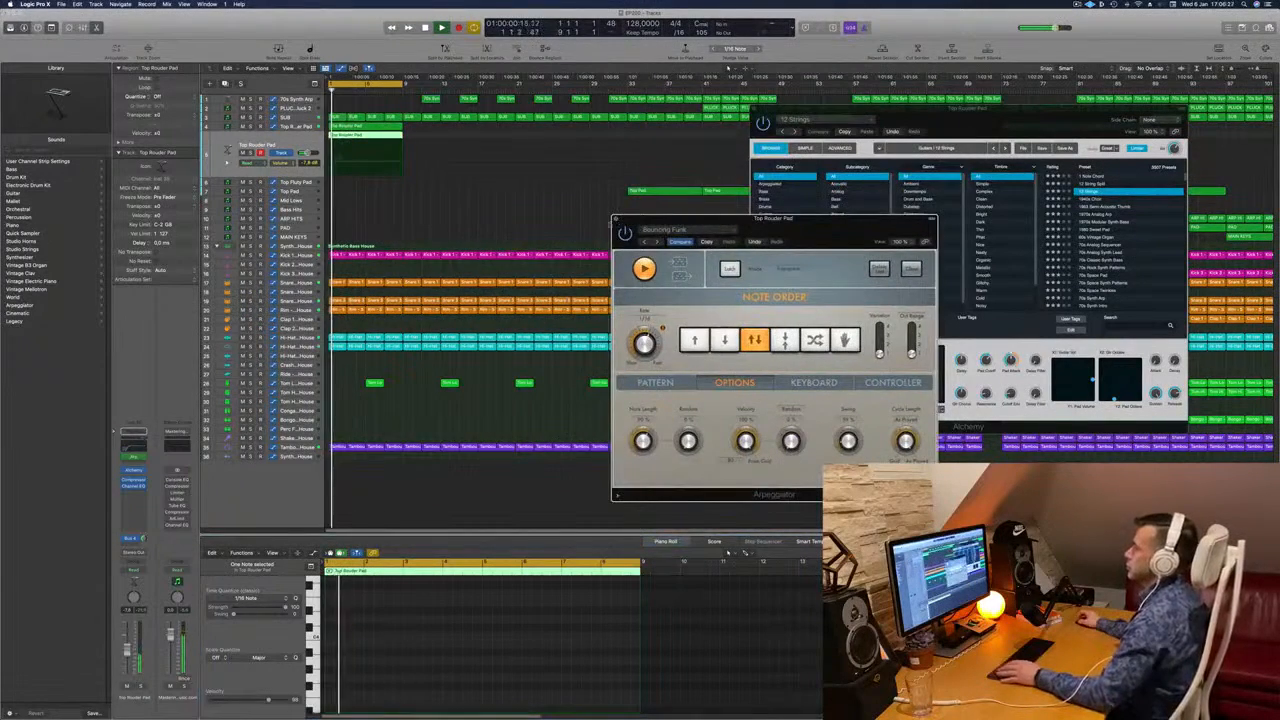
click(615, 219)
Split the lower Top Rouder Pad region at bar 3, splitting the crossing note, and remove the remainder.
key(super+Right)
key(super+Right)
key(super+Right)
key(super+Right)
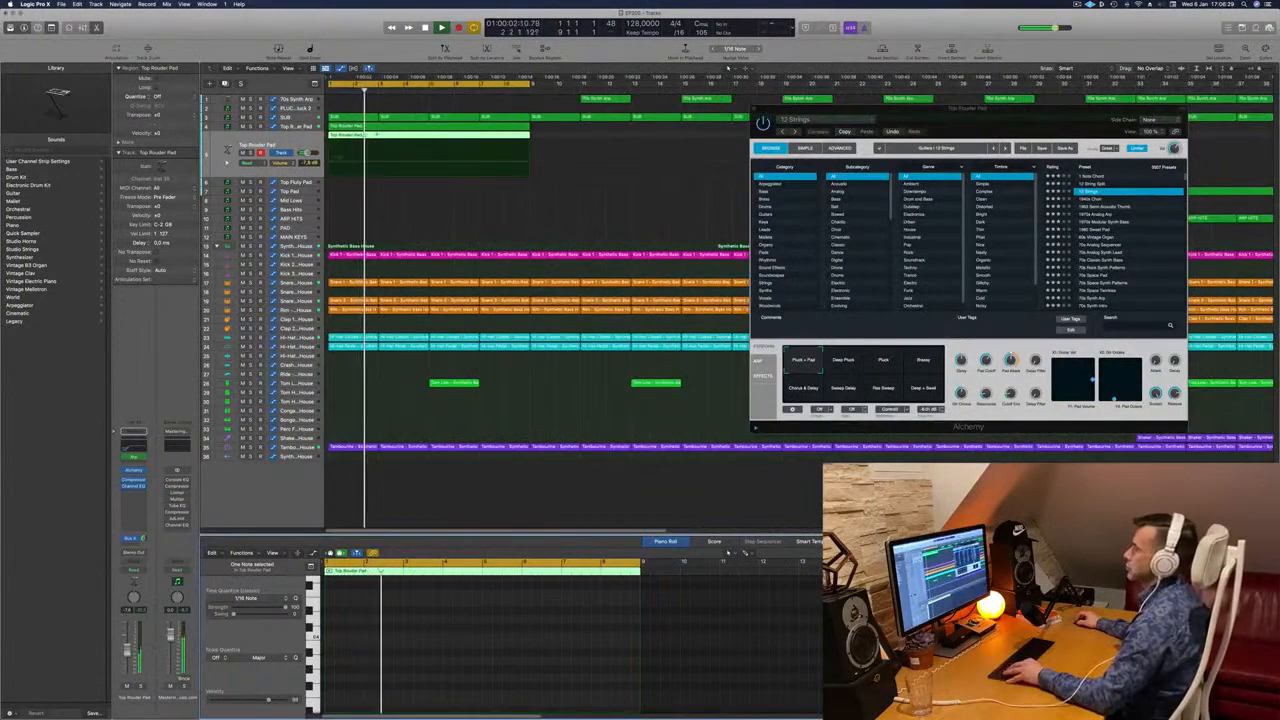
key(super+t)
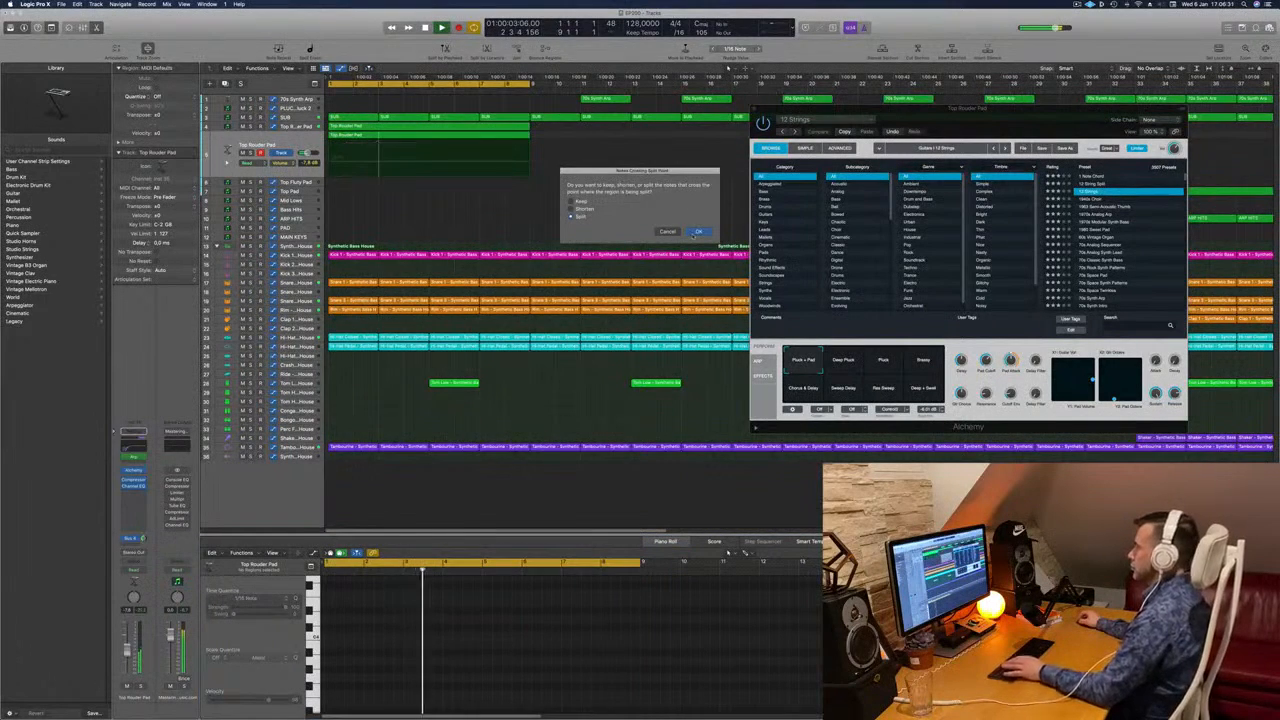
click(695, 231)
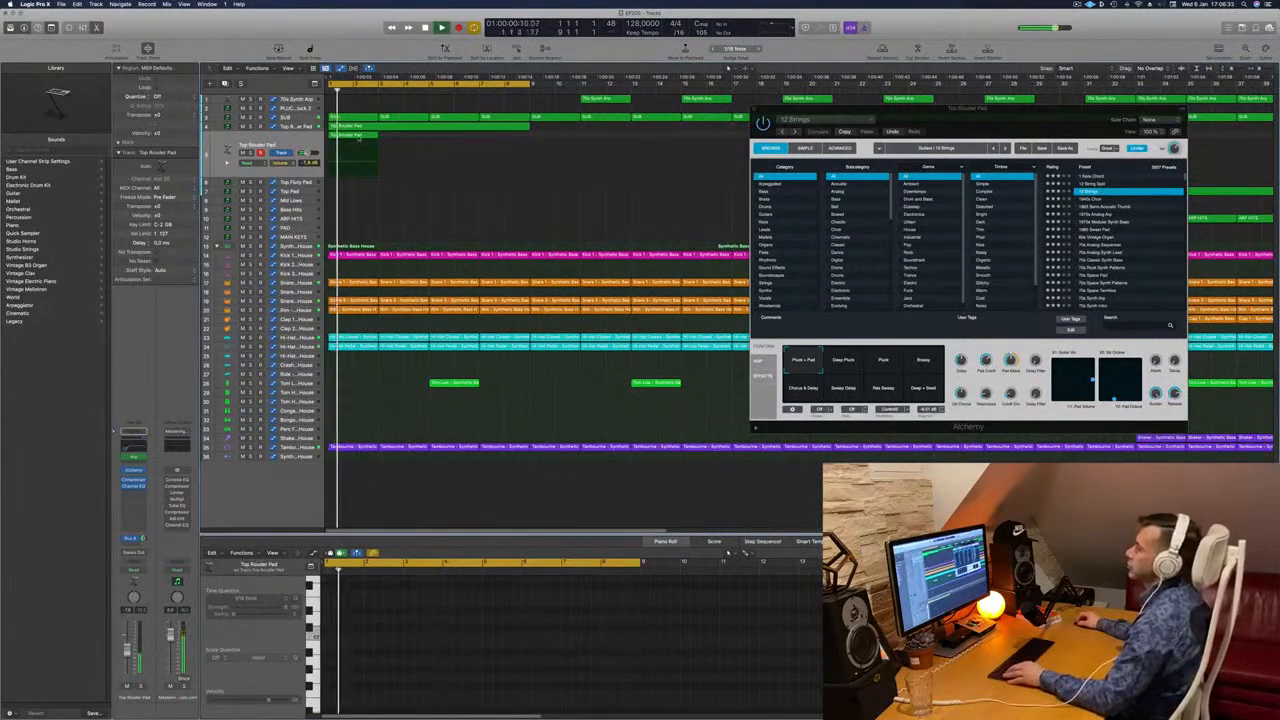
Copy the two-bar Top Rouder Pad region until the copies fill the track up to bar 9.
drag(358, 135, 436, 134)
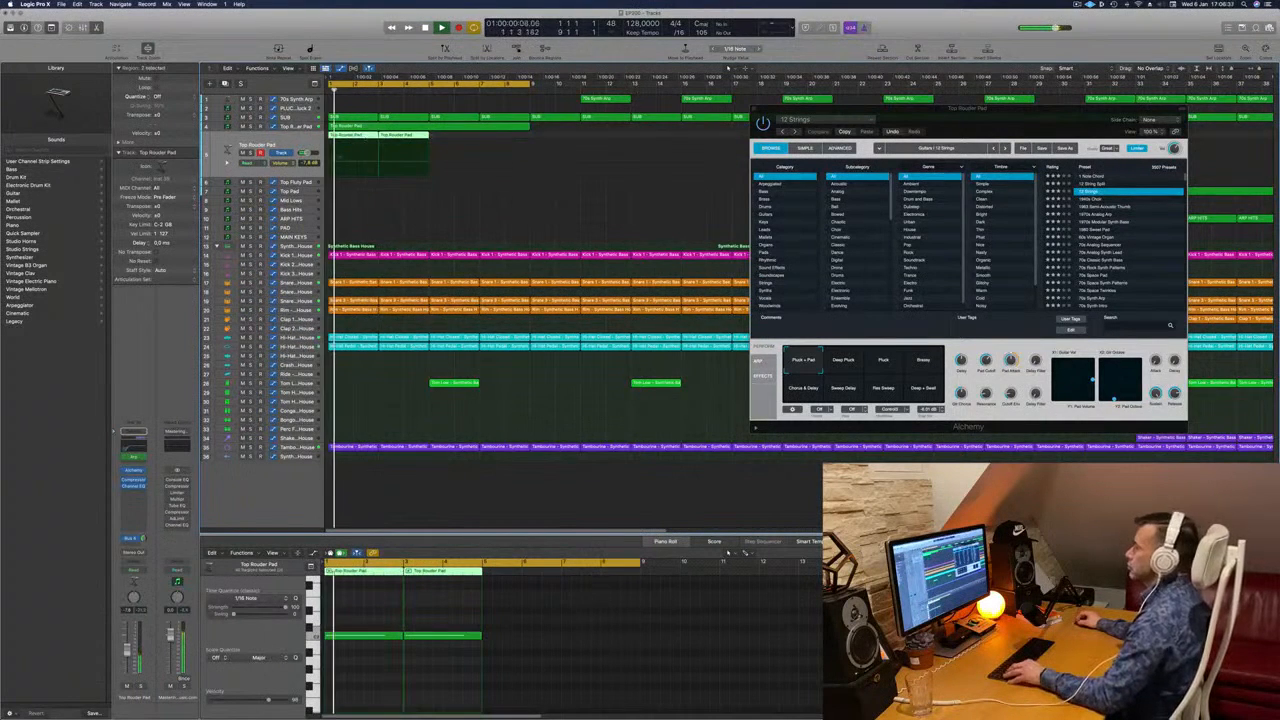
drag(356, 137, 459, 146)
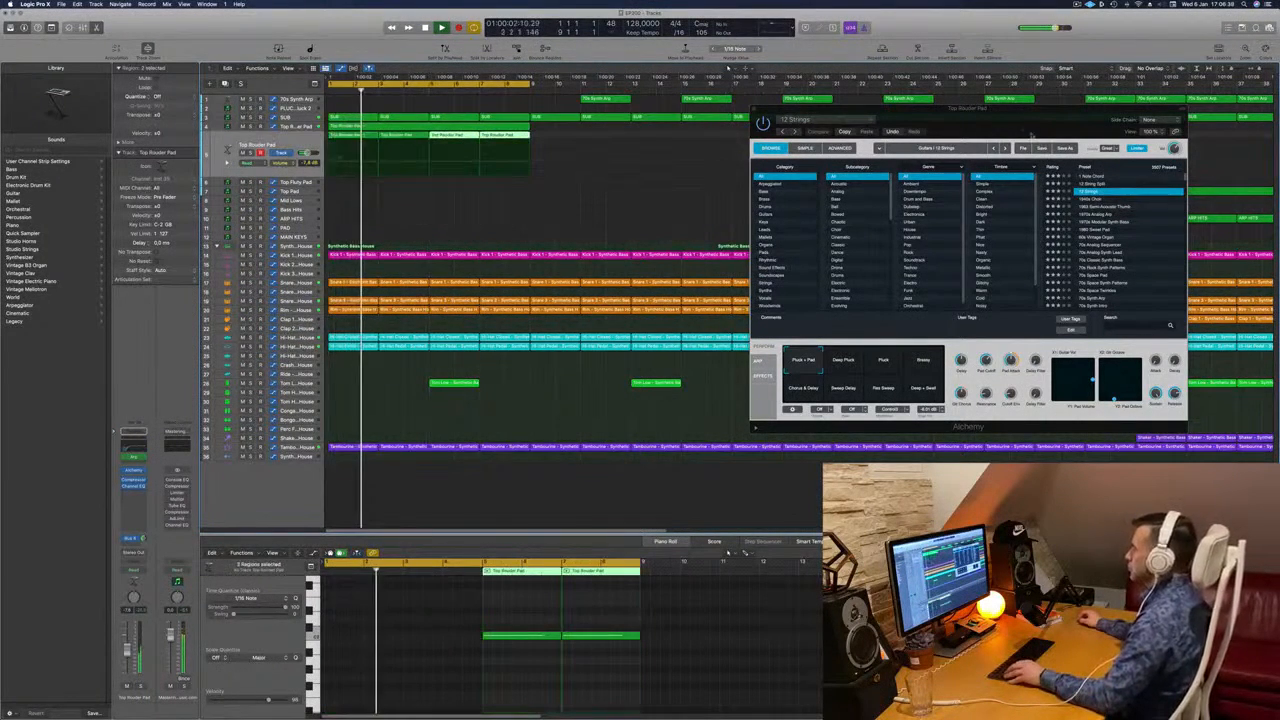
Audition the repeated Top Rouder Pad part in solo and in the mix, and lower its volume to about -13 dB.
drag(1032, 133, 677, 221)
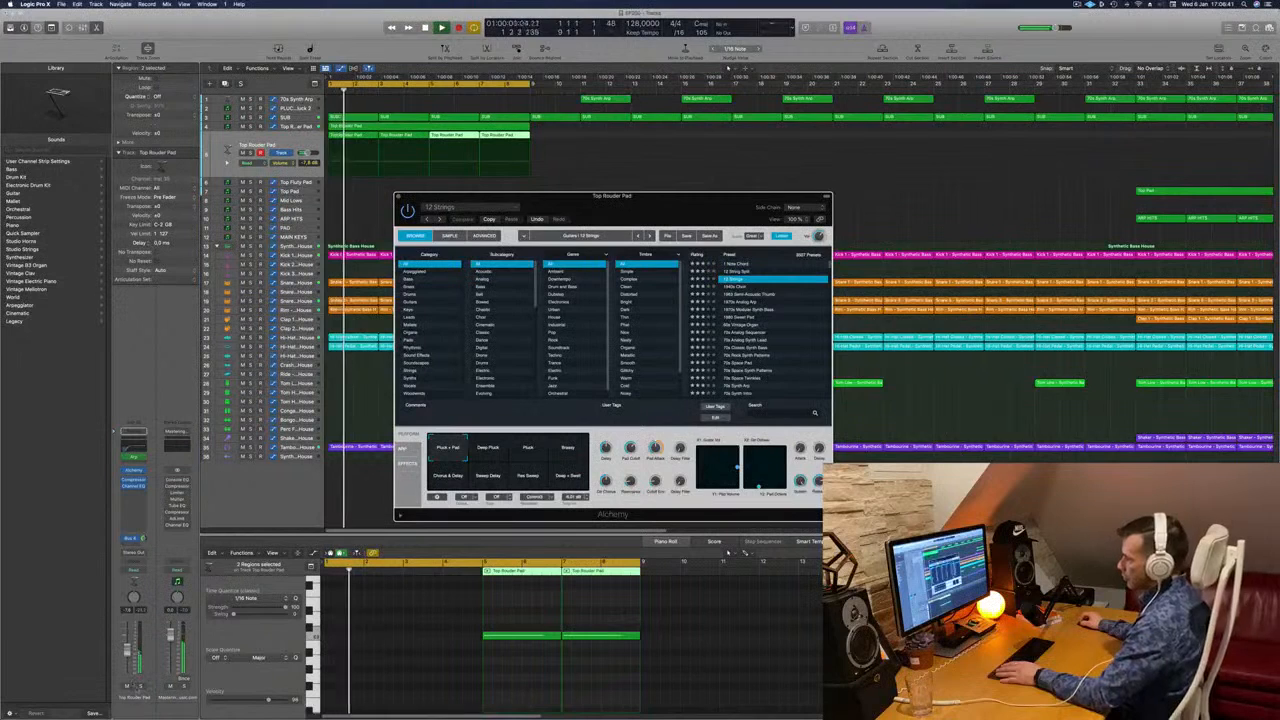
click(139, 686)
click(139, 686)
key(space)
key(space)
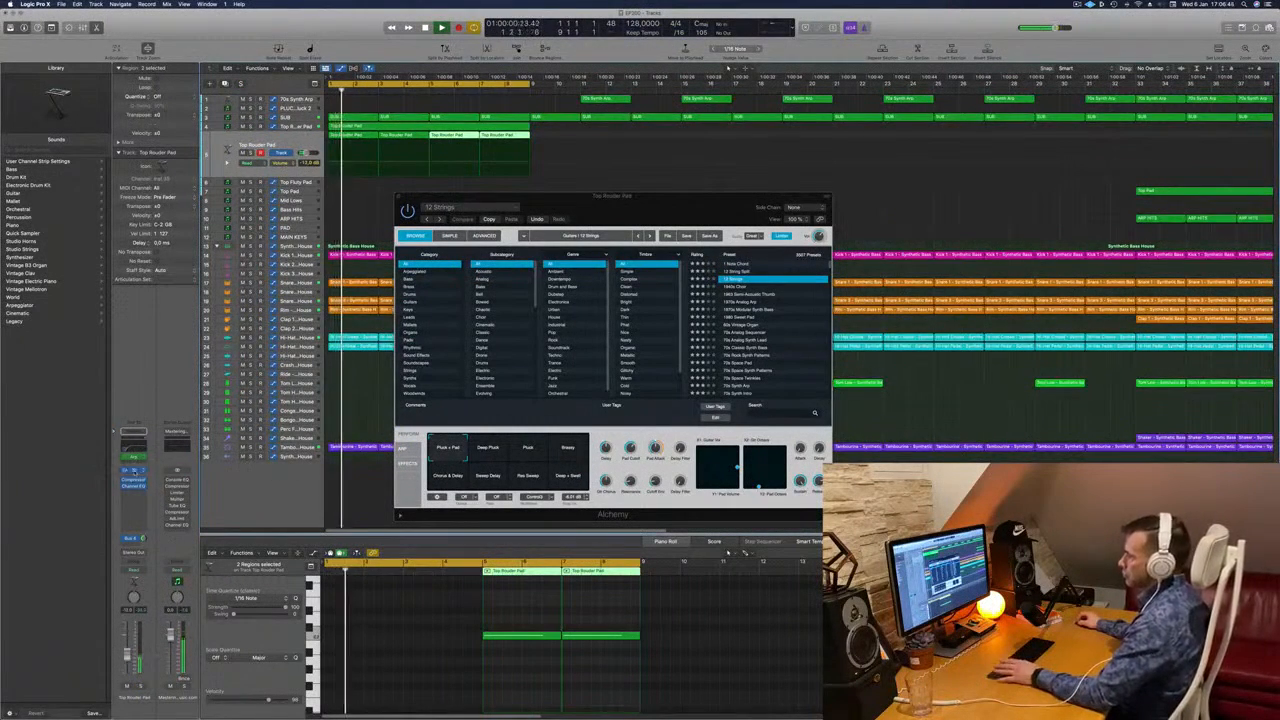
Reopen the Arpeggiator on the lower Top Rouder Pad track and step through its presets to Classic Cycle 03.
click(134, 458)
key(space)
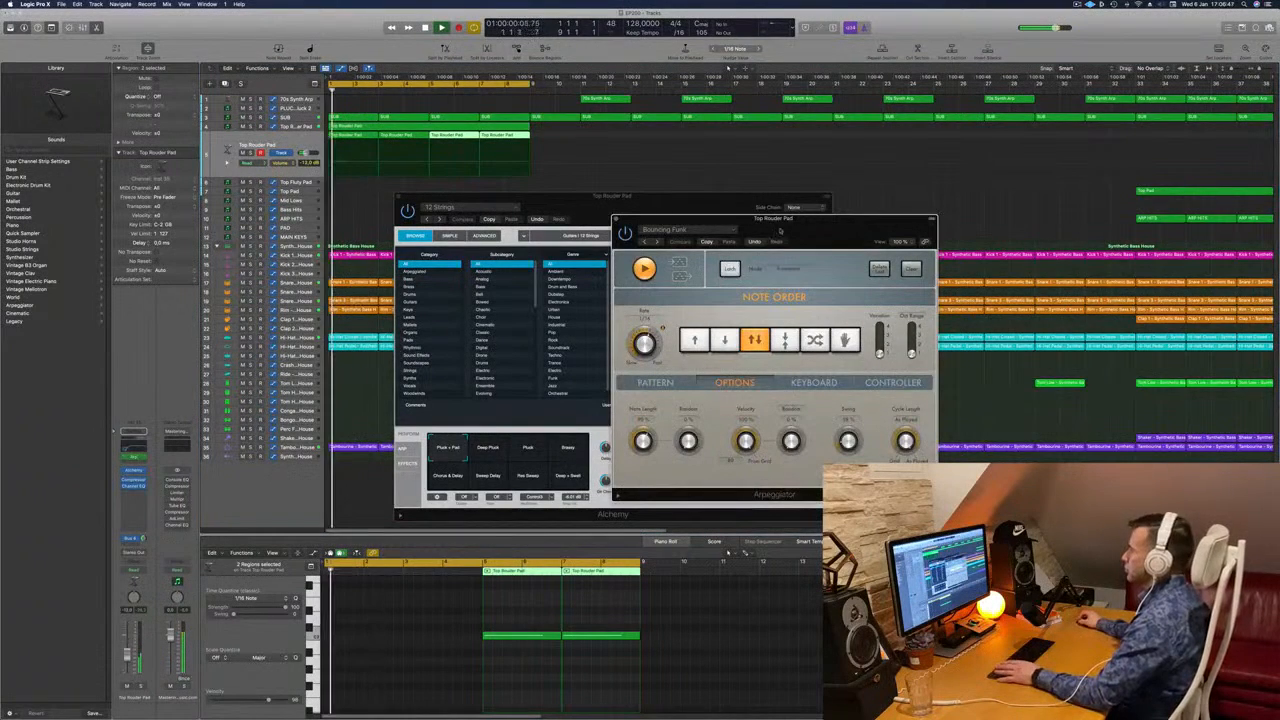
drag(780, 231, 666, 228)
click(534, 236)
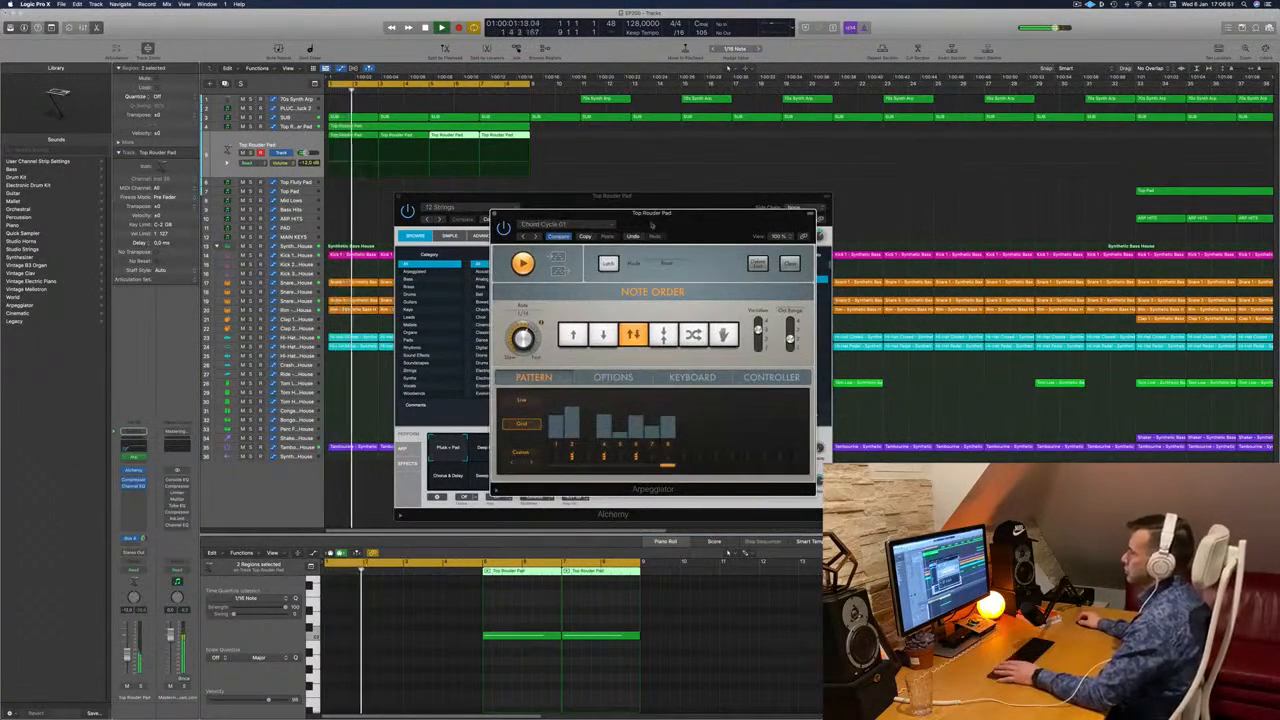
drag(651, 225, 565, 228)
click(447, 238)
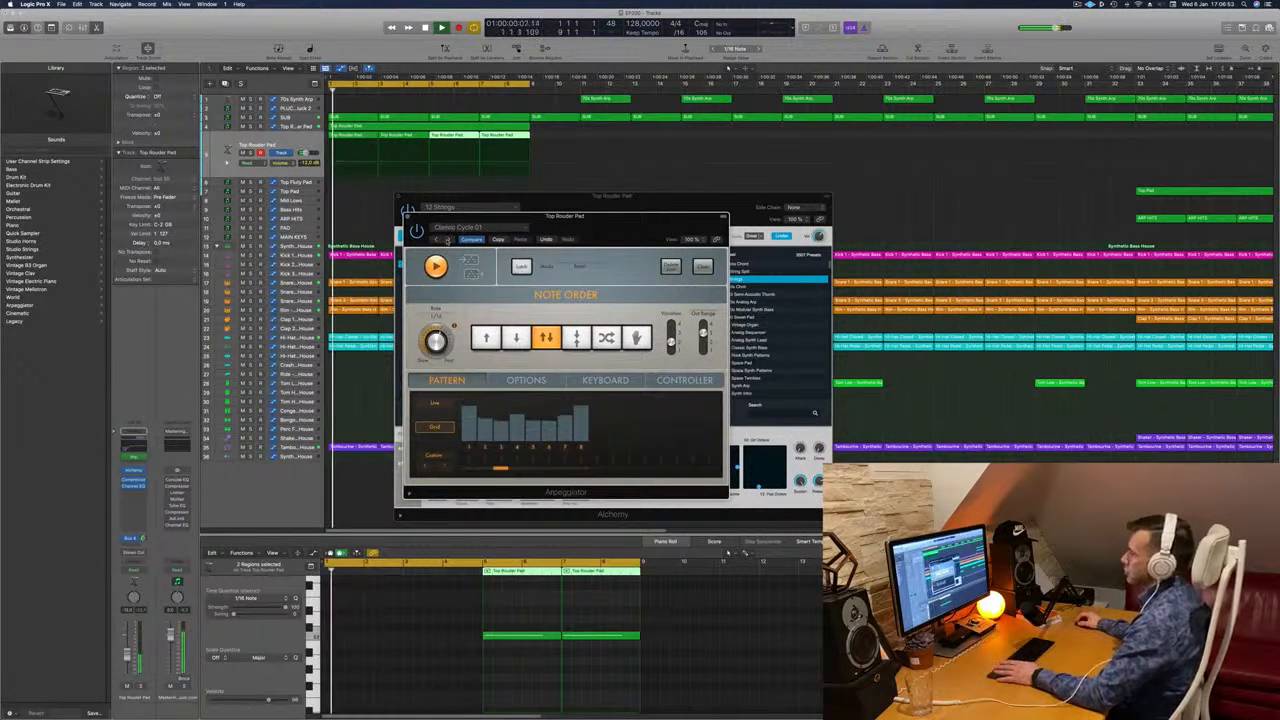
click(447, 240)
click(447, 240)
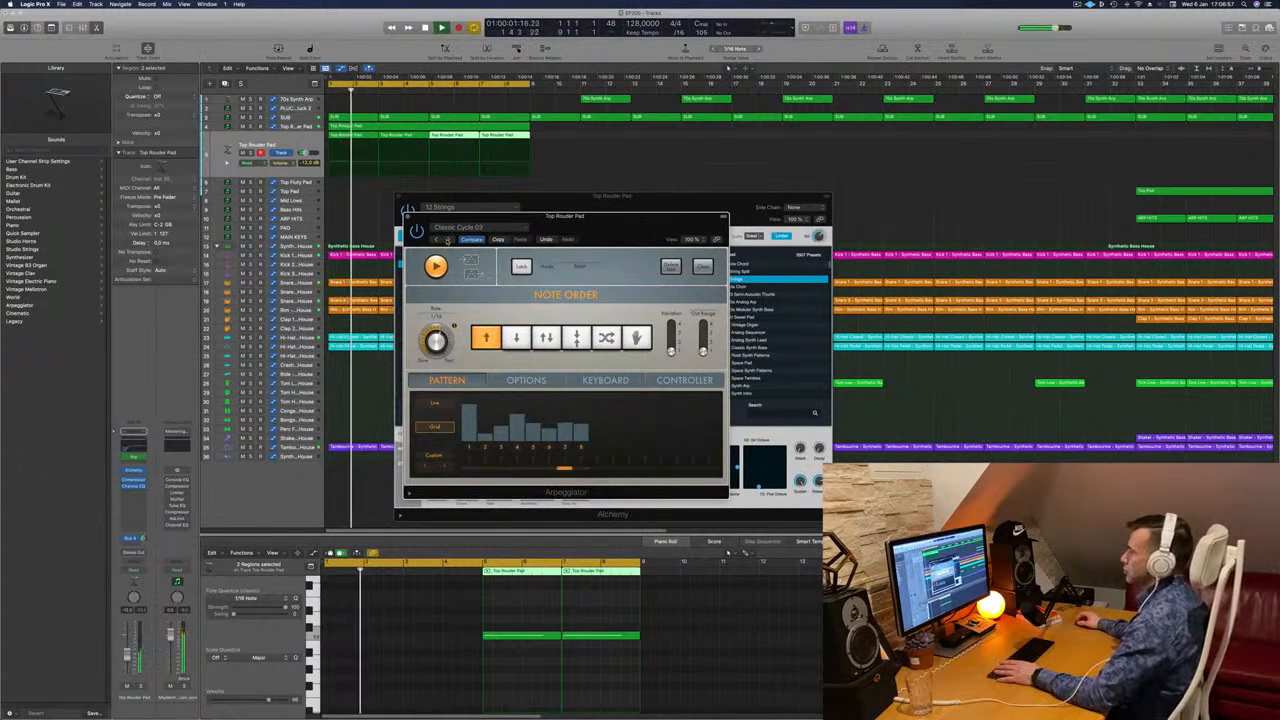
Try the Arpeggiator presets from Classic Cycle 05 onward, including Classic Groove 01 and Groovy Cycle 01.
click(447, 240)
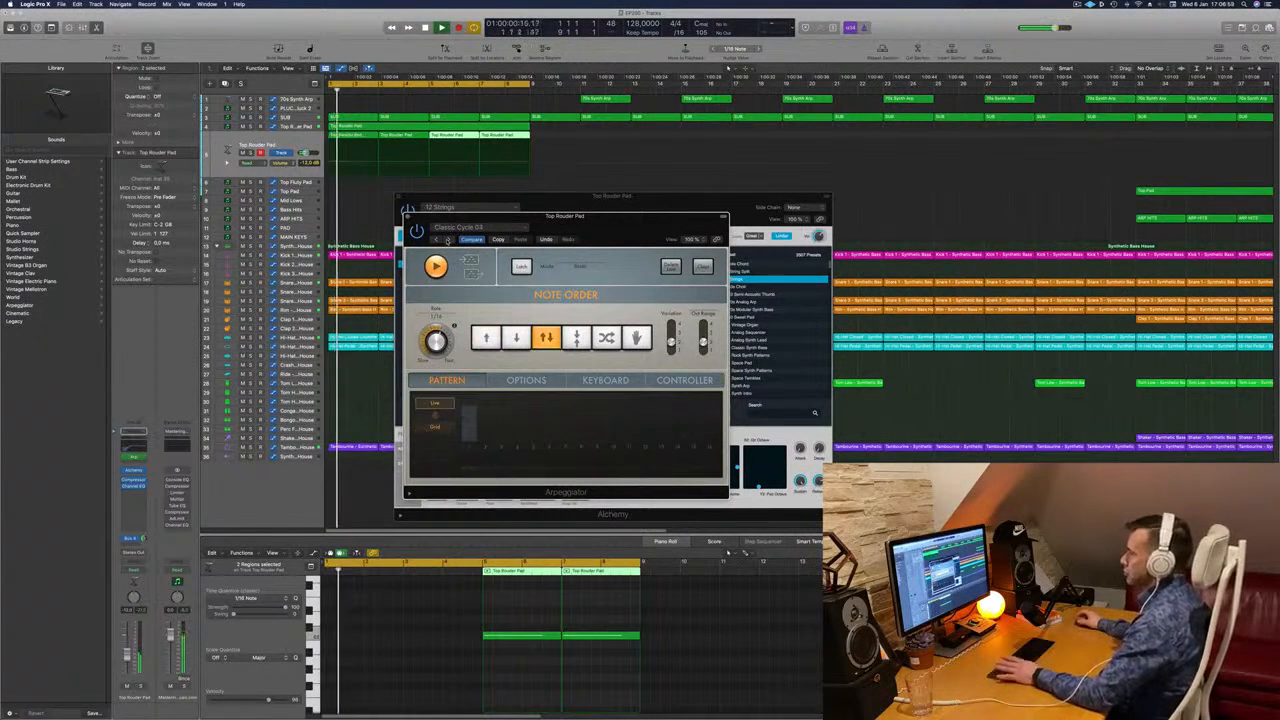
click(447, 240)
click(447, 240)
drag(447, 240, 582, 242)
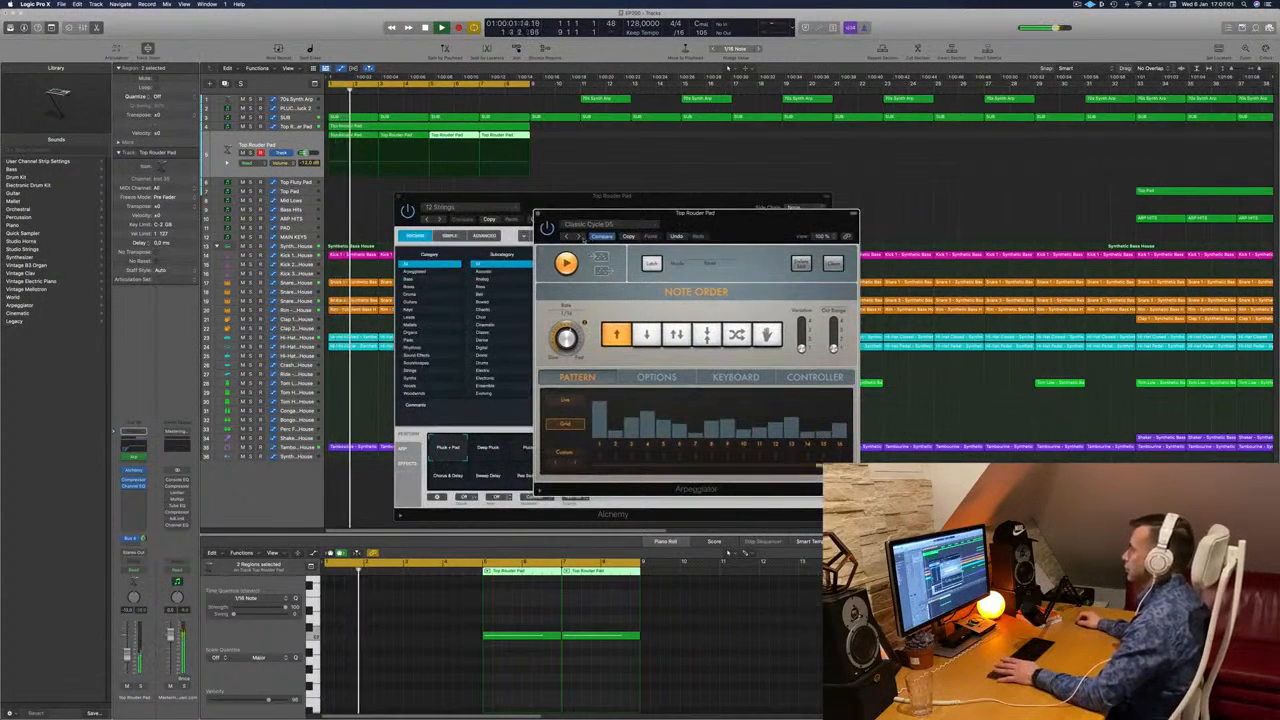
drag(711, 226, 716, 221)
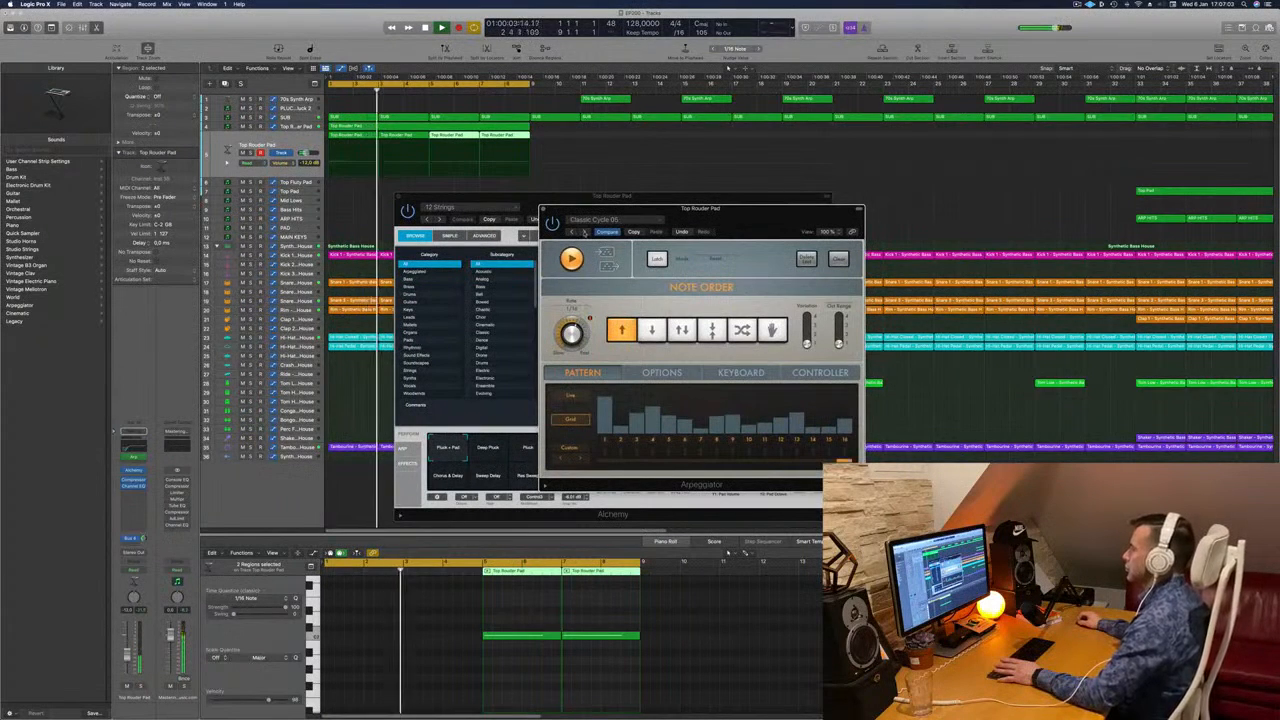
click(585, 232)
click(585, 232)
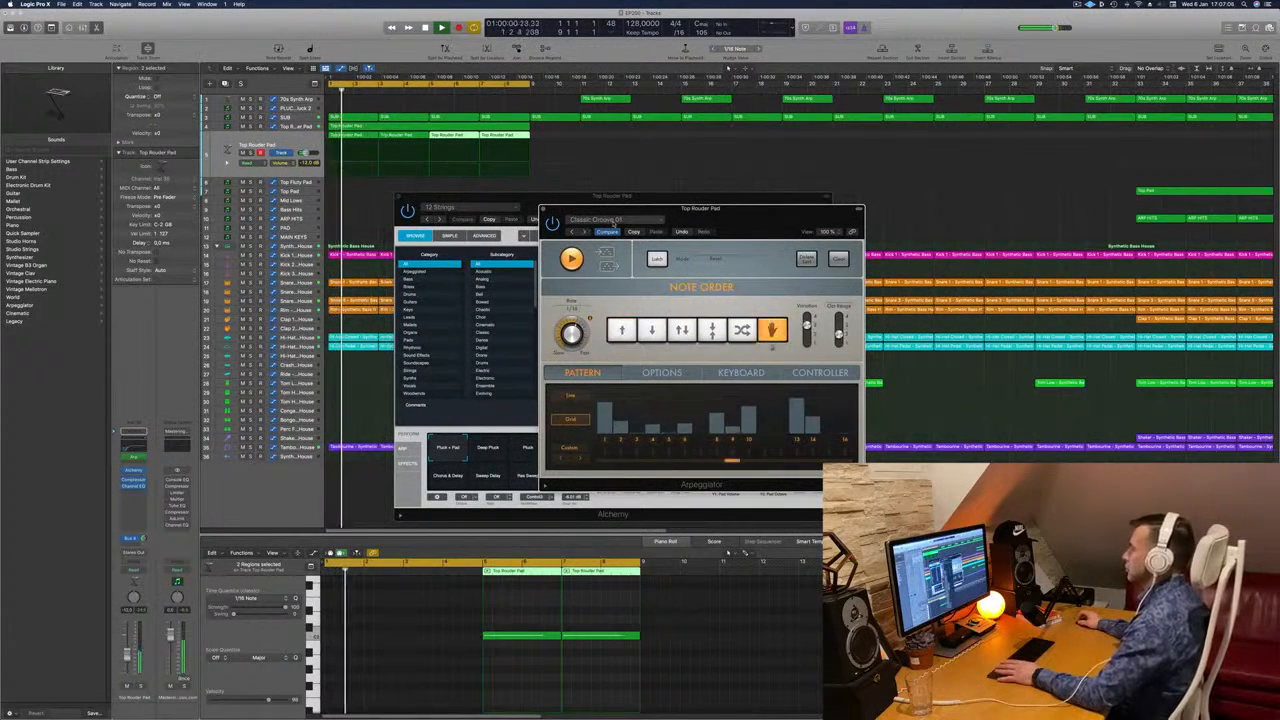
click(613, 222)
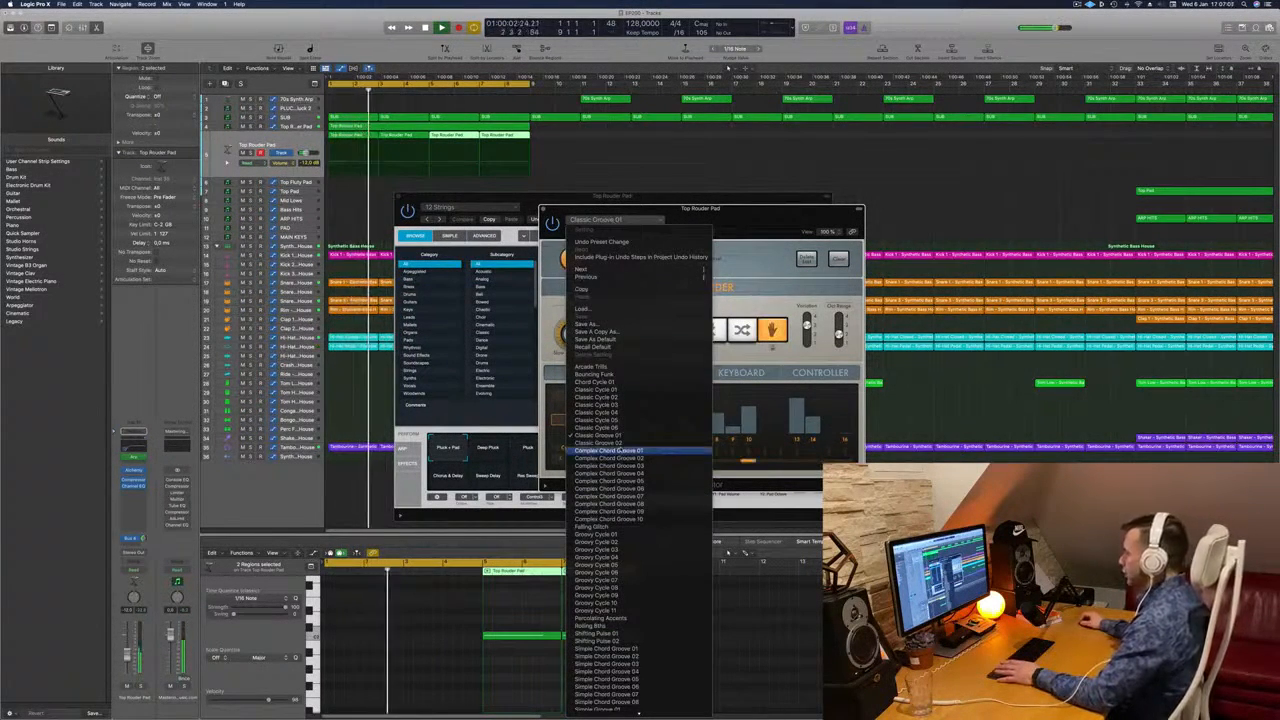
click(615, 534)
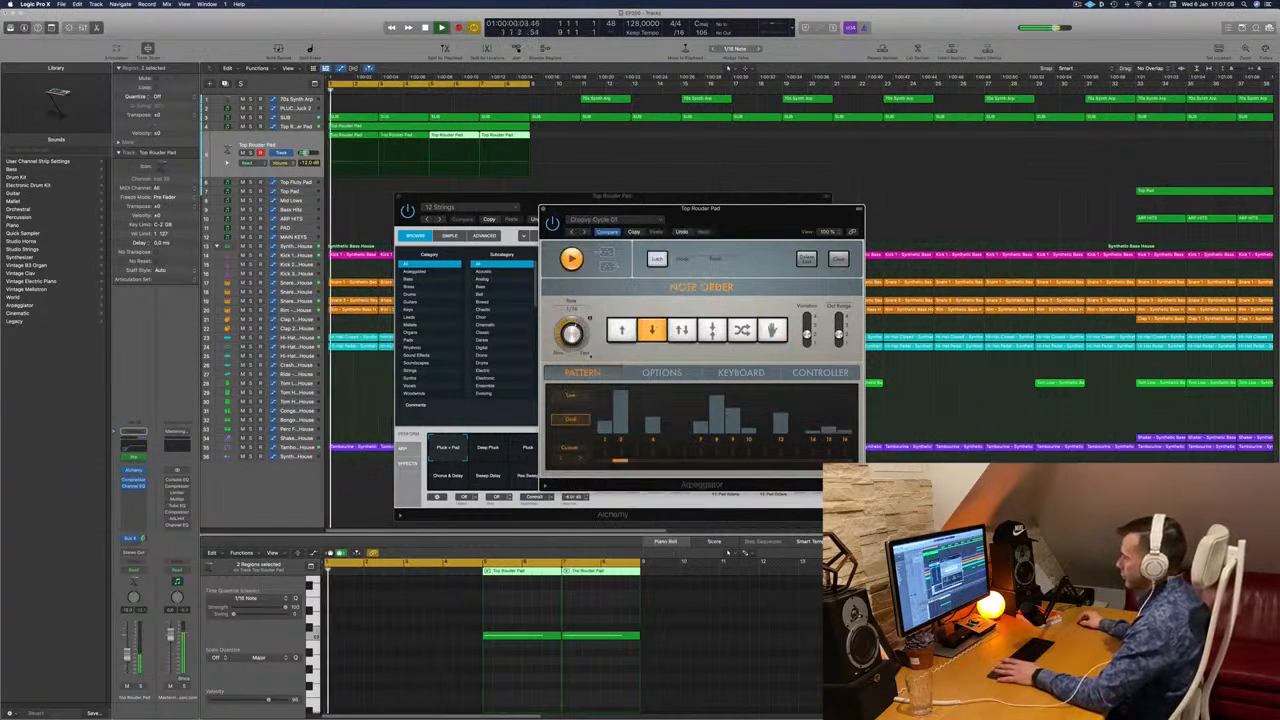
Recall the Arpeggiator's Factory Default setting and raise the Top Rouder Pad volume to about -11.4 dB after a solo check.
click(613, 220)
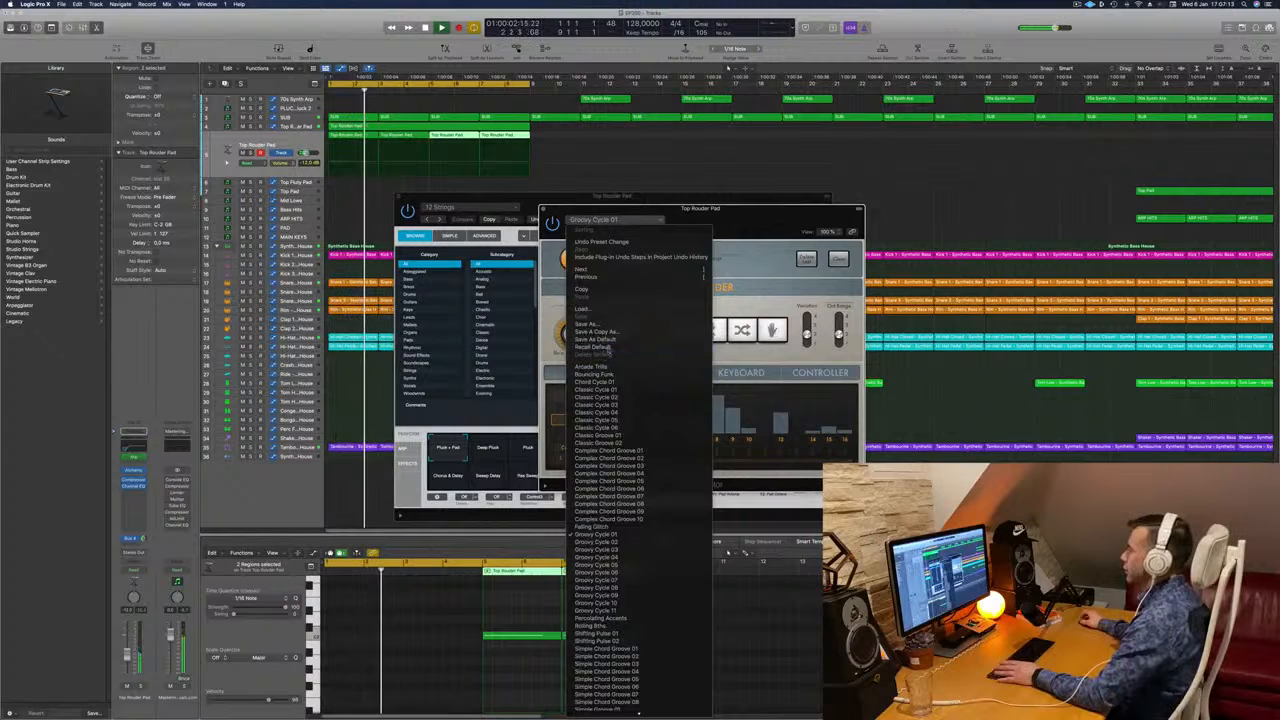
click(600, 346)
drag(746, 221, 739, 188)
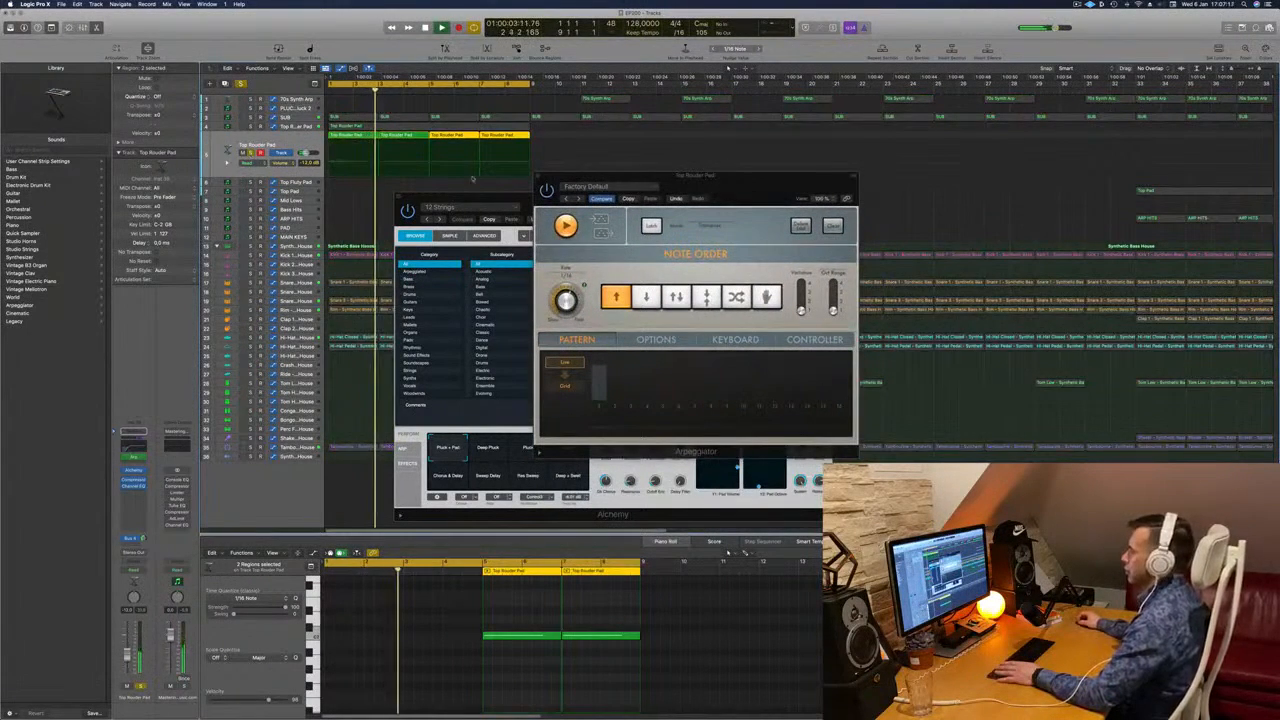
drag(730, 186, 950, 96)
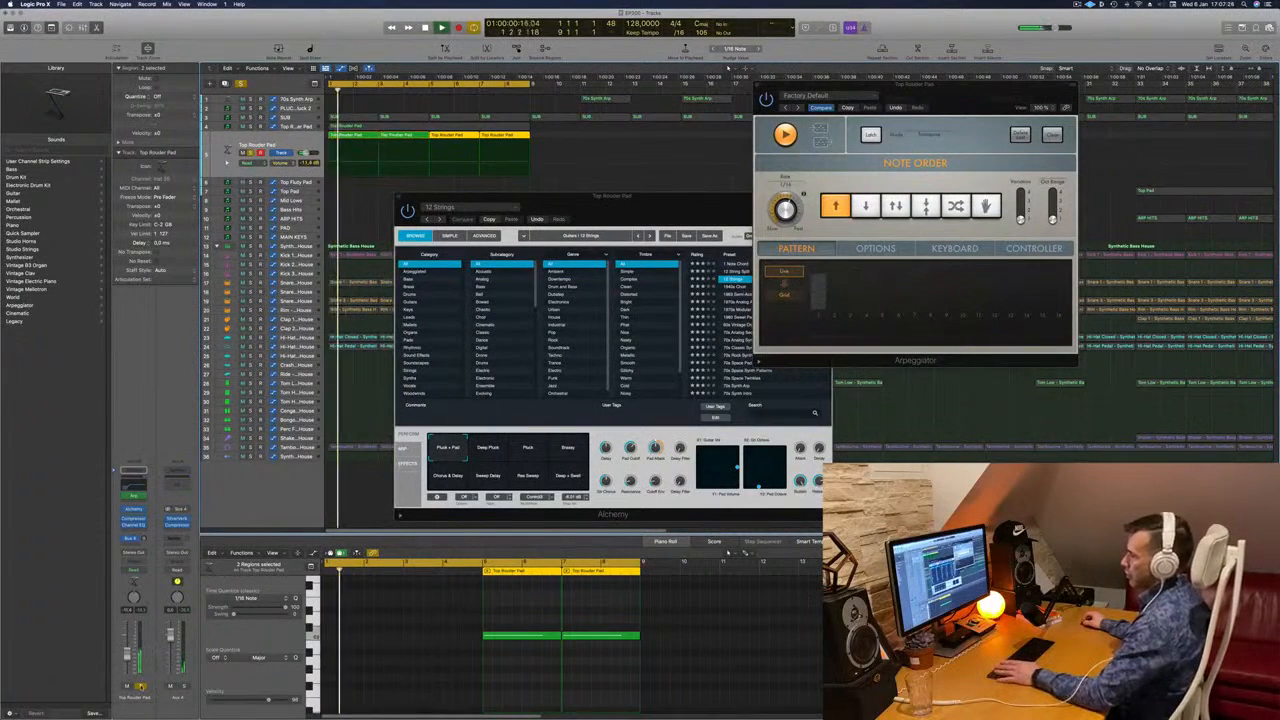
drag(909, 88, 706, 181)
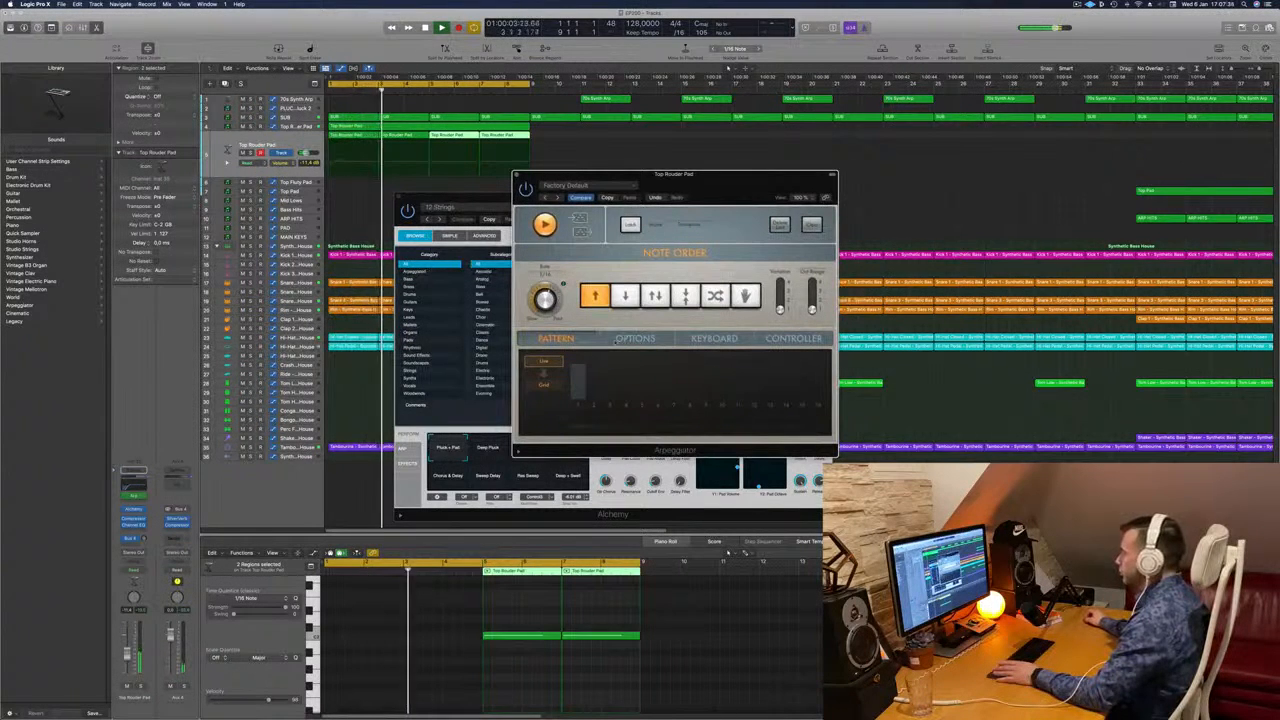
Examine the Arpeggiator's note length, velocity and swing options, and close the Arpeggiator window.
click(634, 338)
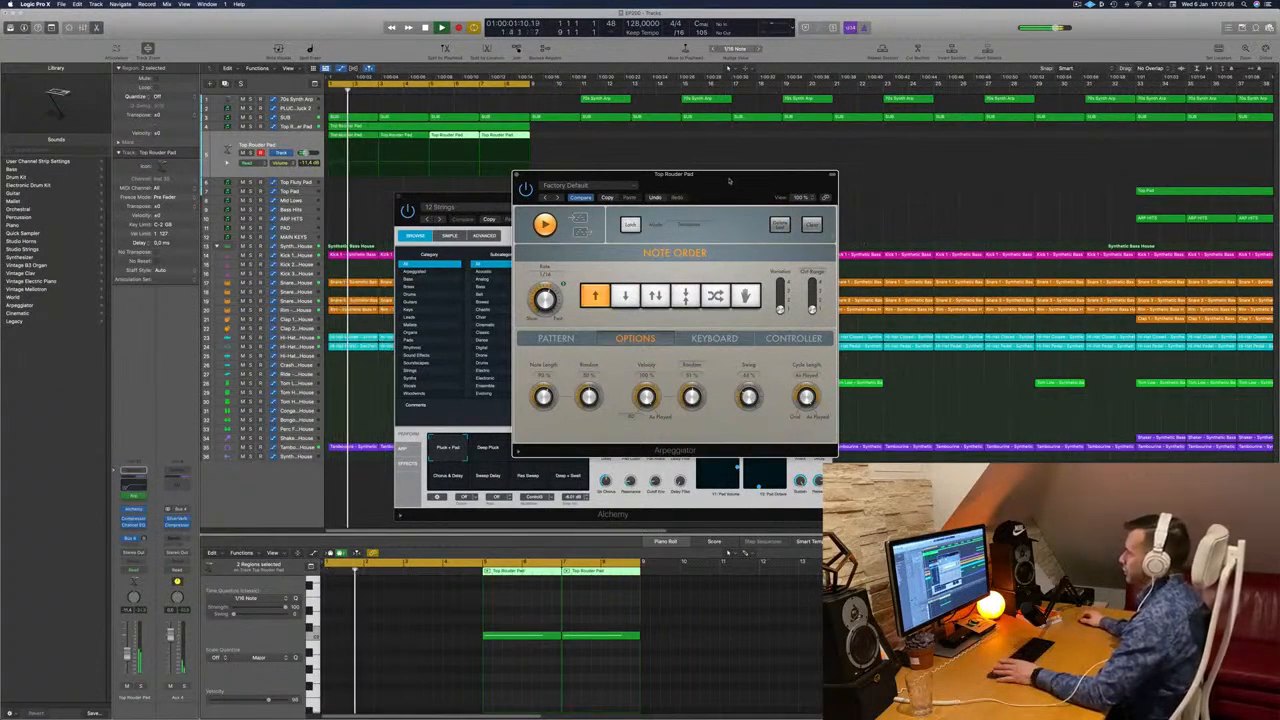
drag(729, 181, 830, 181)
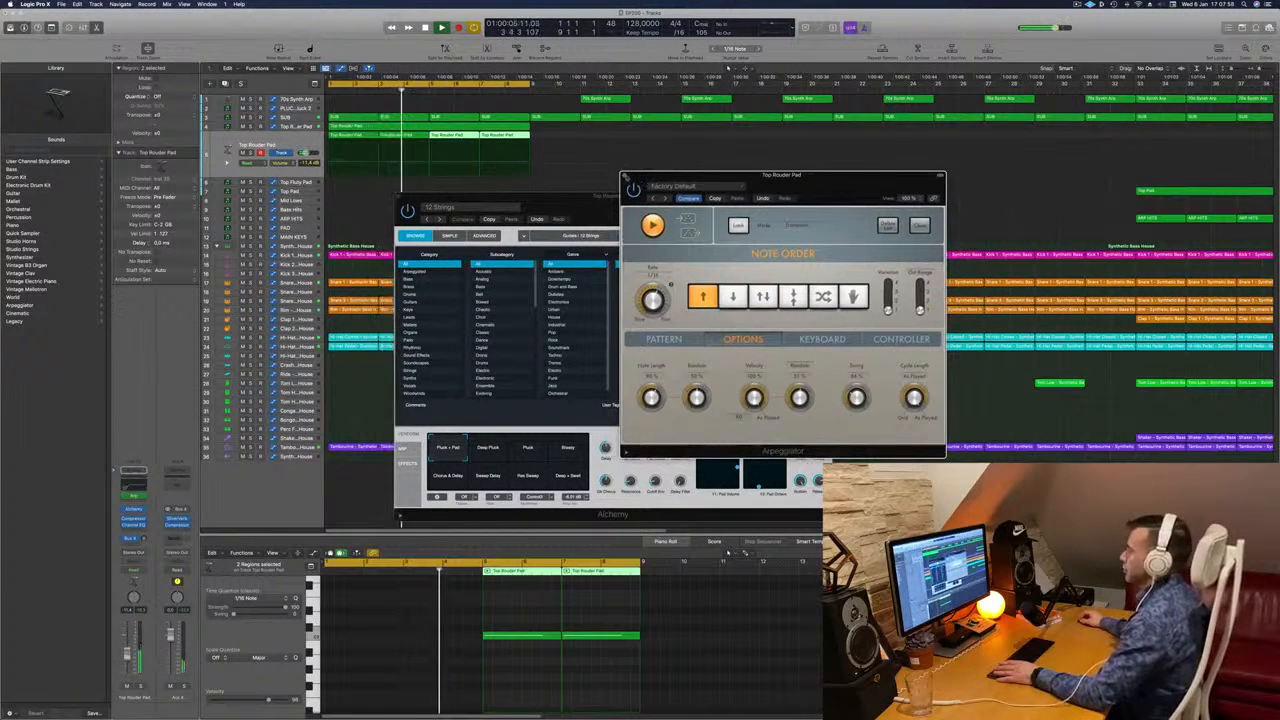
click(626, 177)
Audition Alchemy's 12 Strings performance snapshots, choose Sweep Delay, and set the Top Rouder Pad volume to about -13.2 dB.
key(ctrl+s)
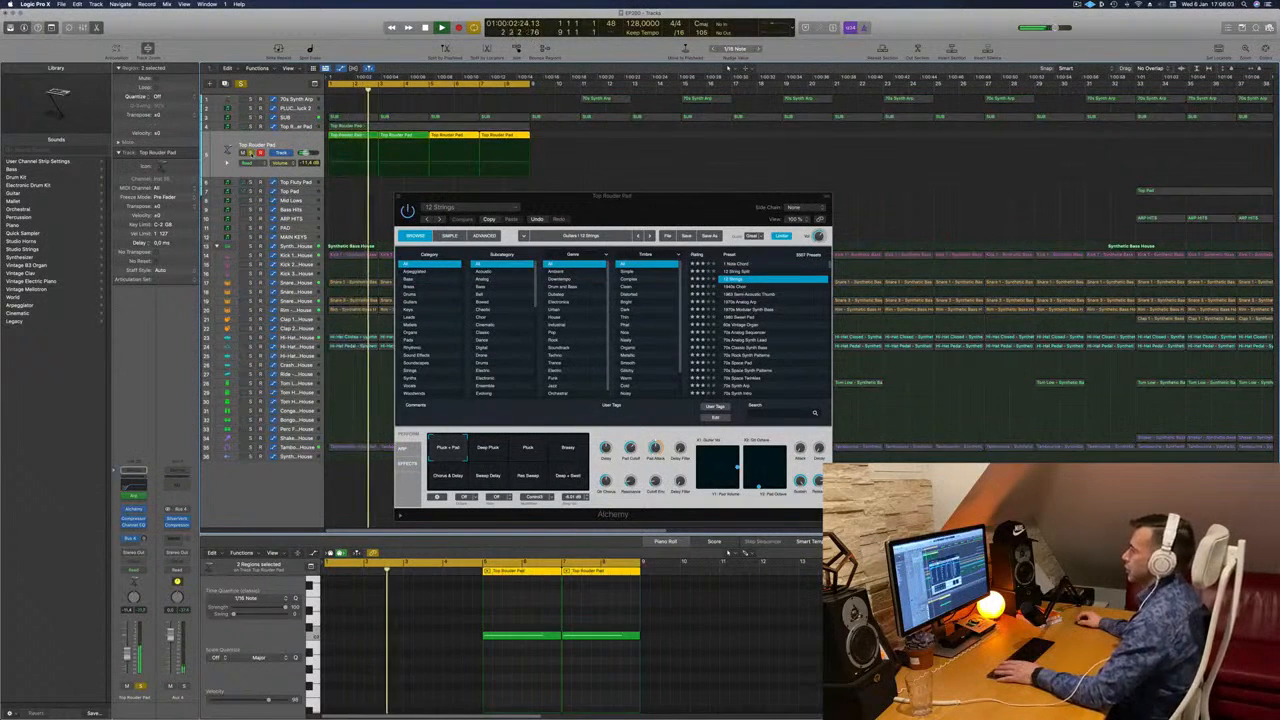
key(ctrl+s)
drag(698, 219, 756, 225)
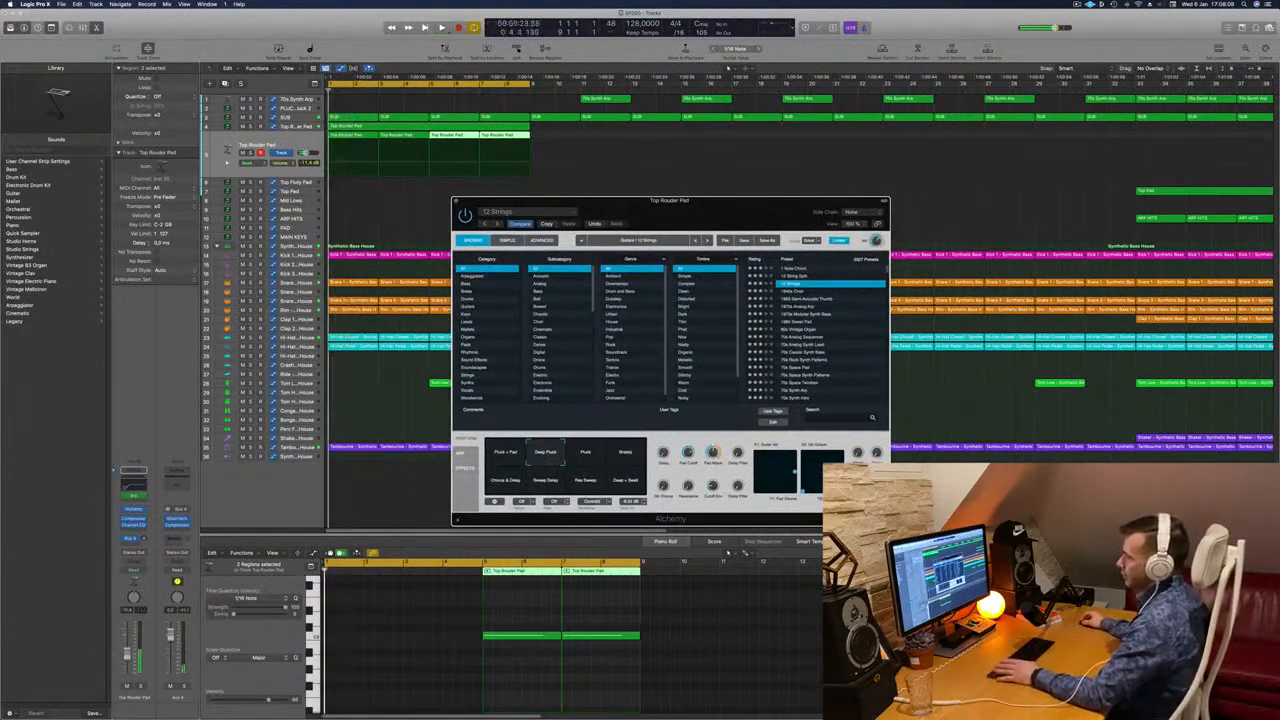
drag(127, 655, 127, 657)
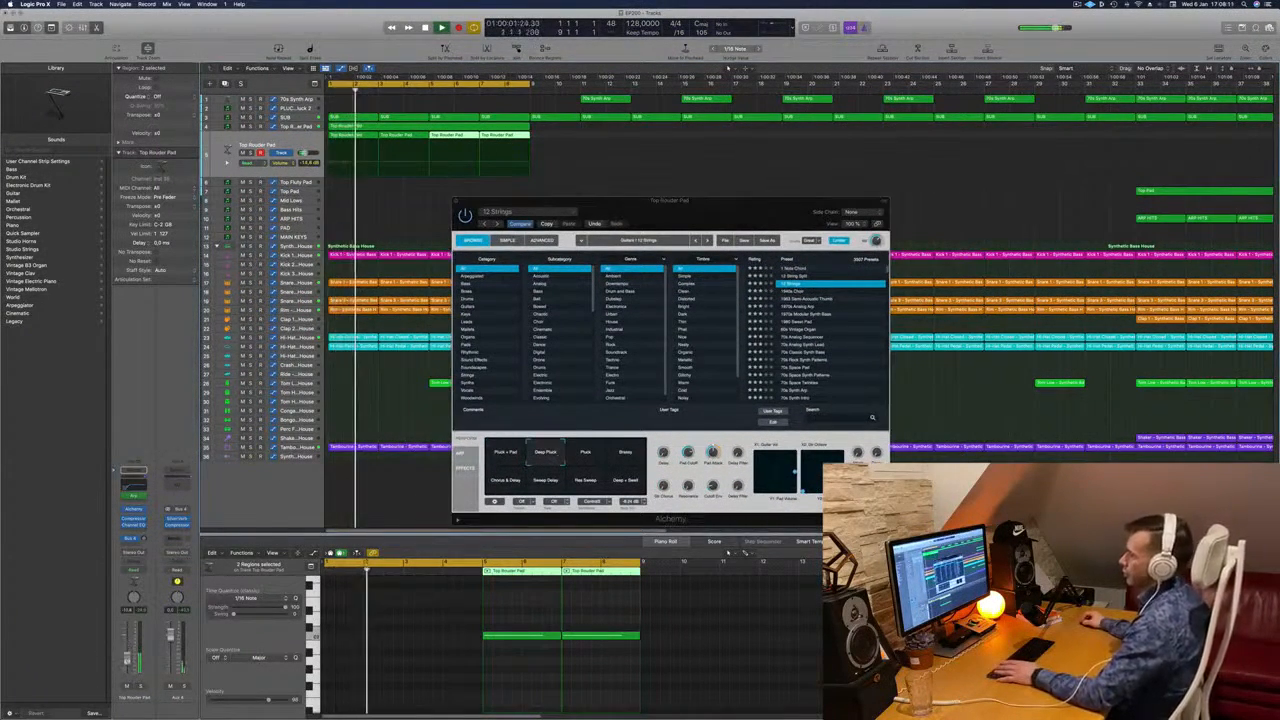
click(586, 453)
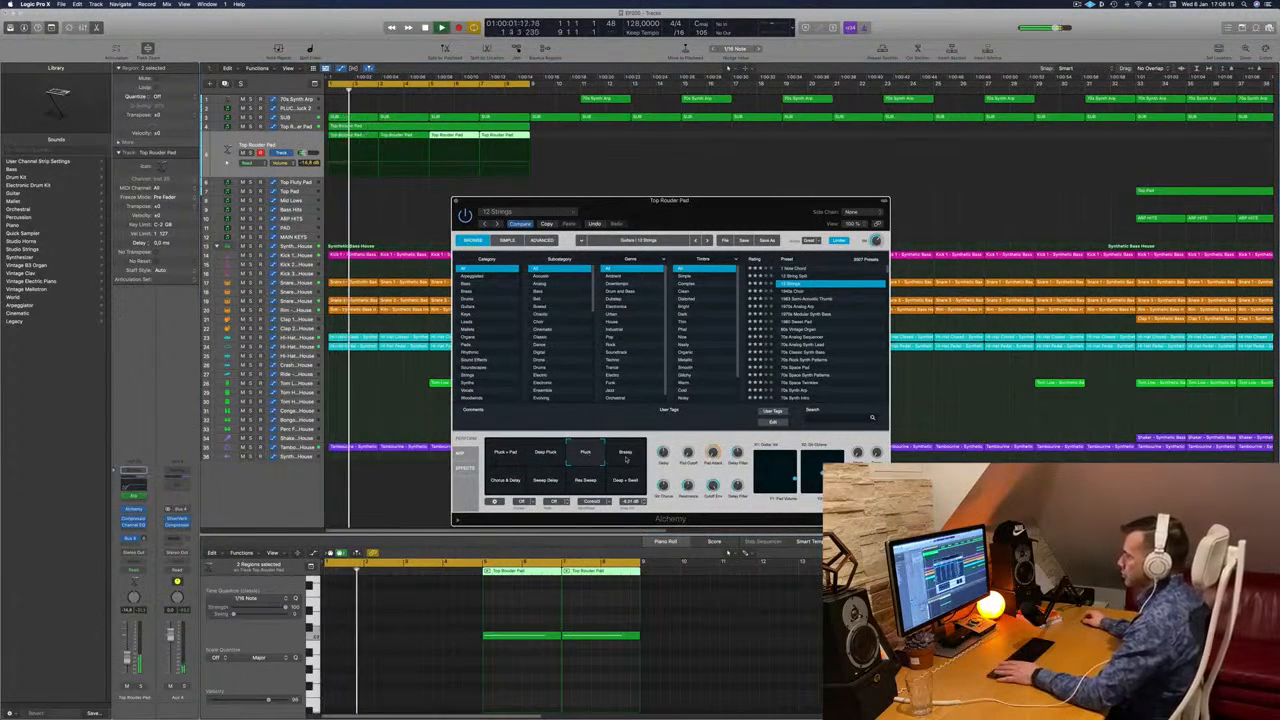
click(626, 456)
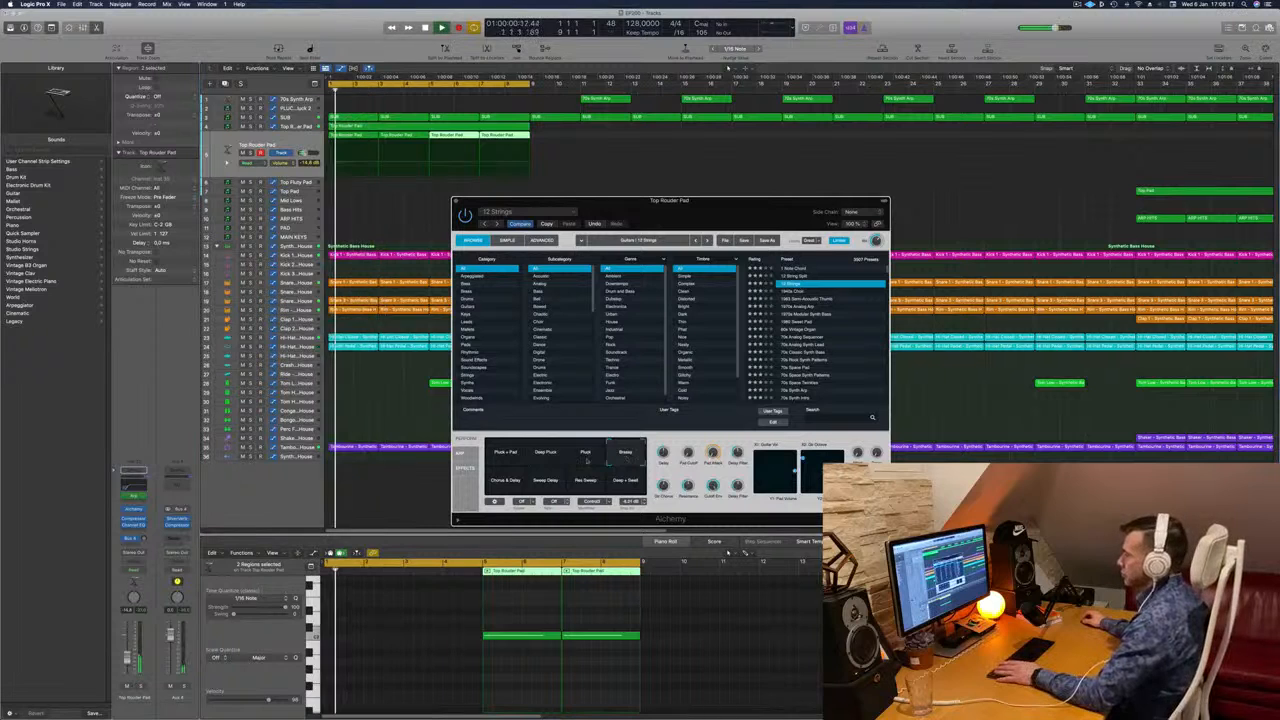
click(510, 482)
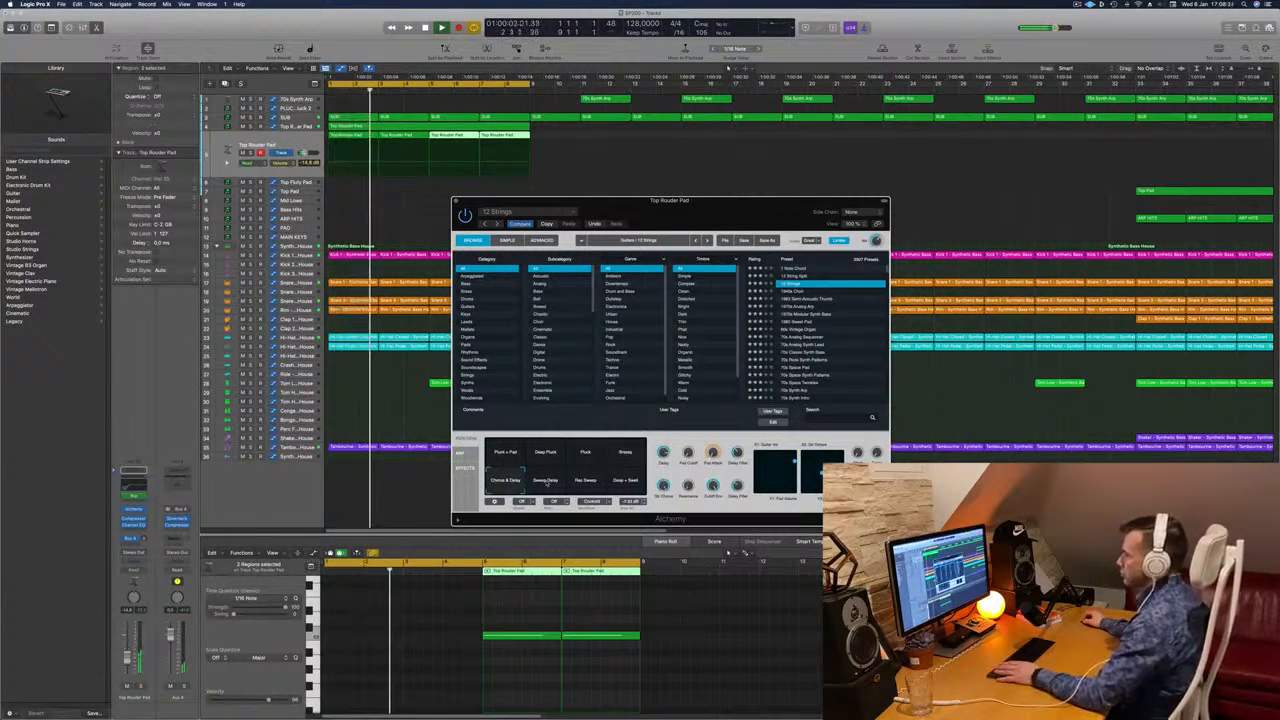
click(546, 482)
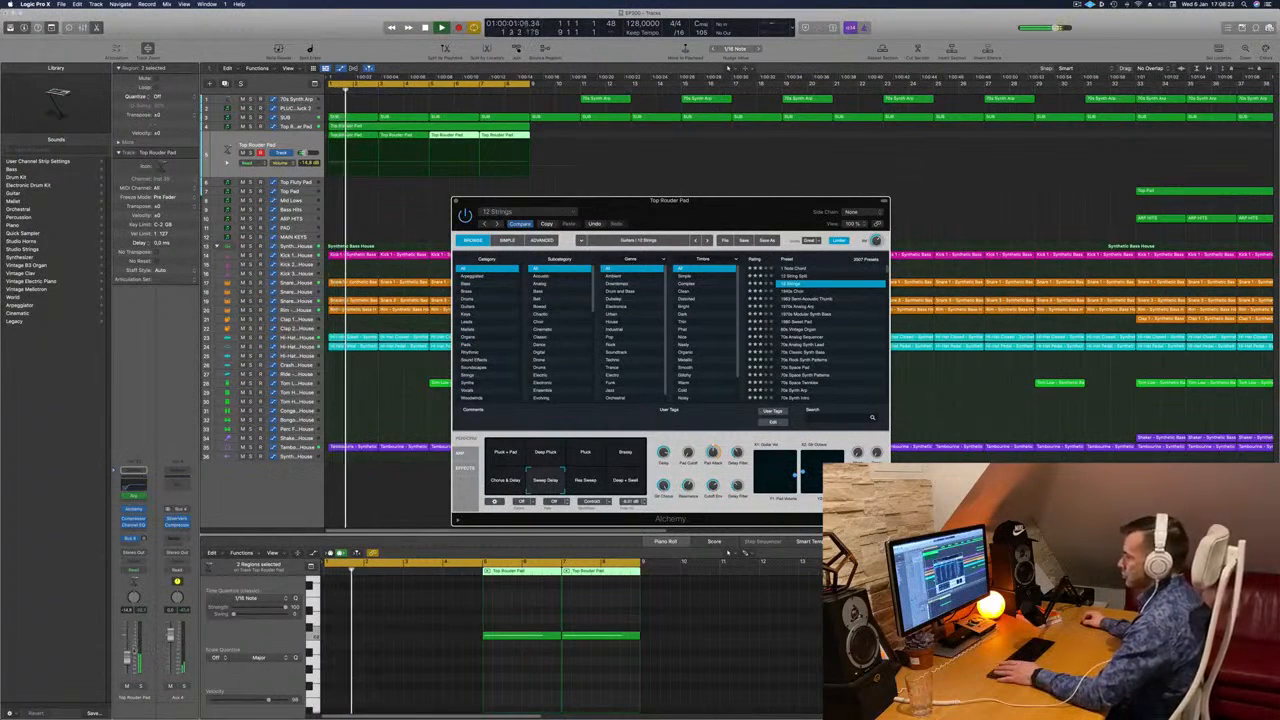
drag(128, 657, 128, 654)
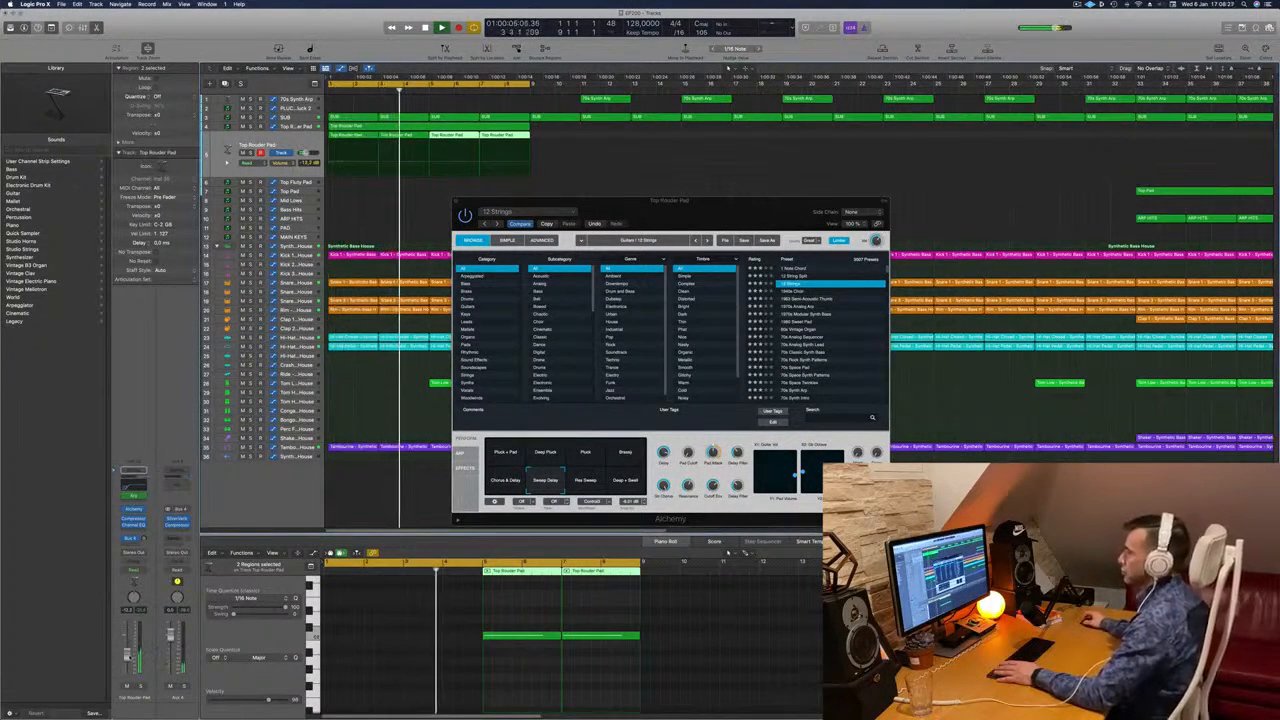
key(v)
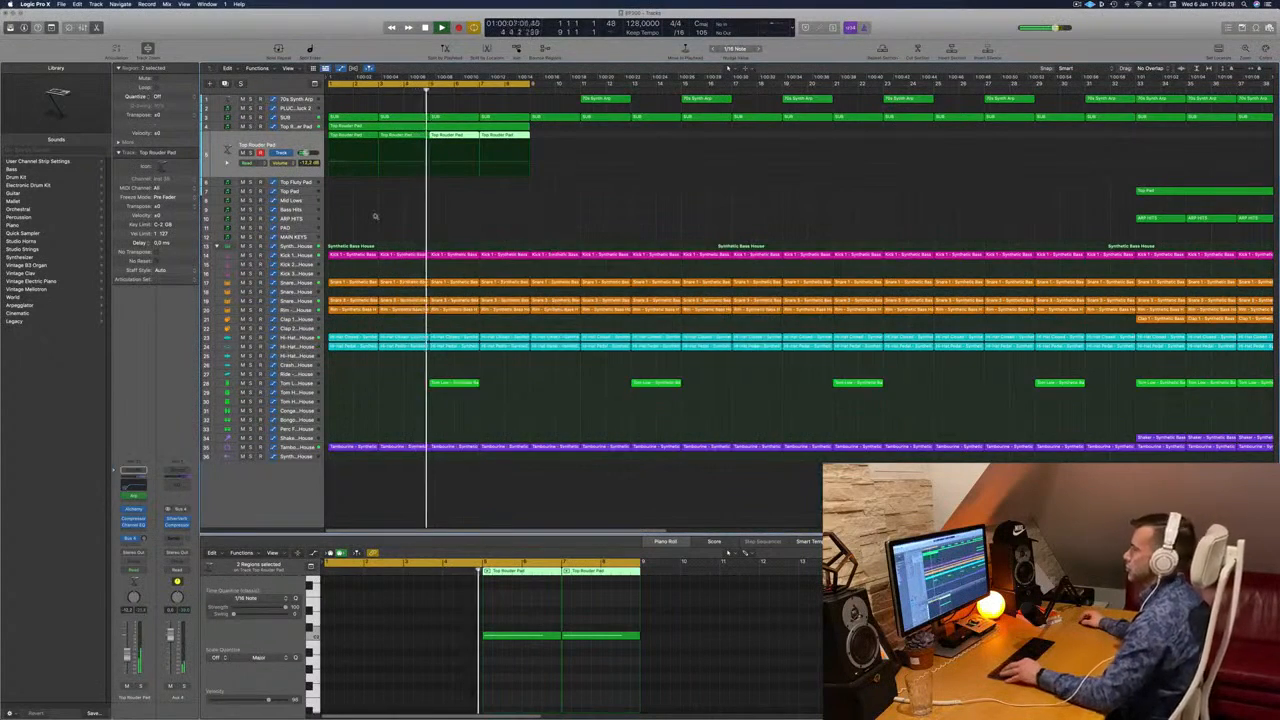
Copy the regions of both Top Rouder Pad tracks from the first eight bars to bar 9.
scroll(380, 215, down, 2)
scroll(380, 215, down, 3)
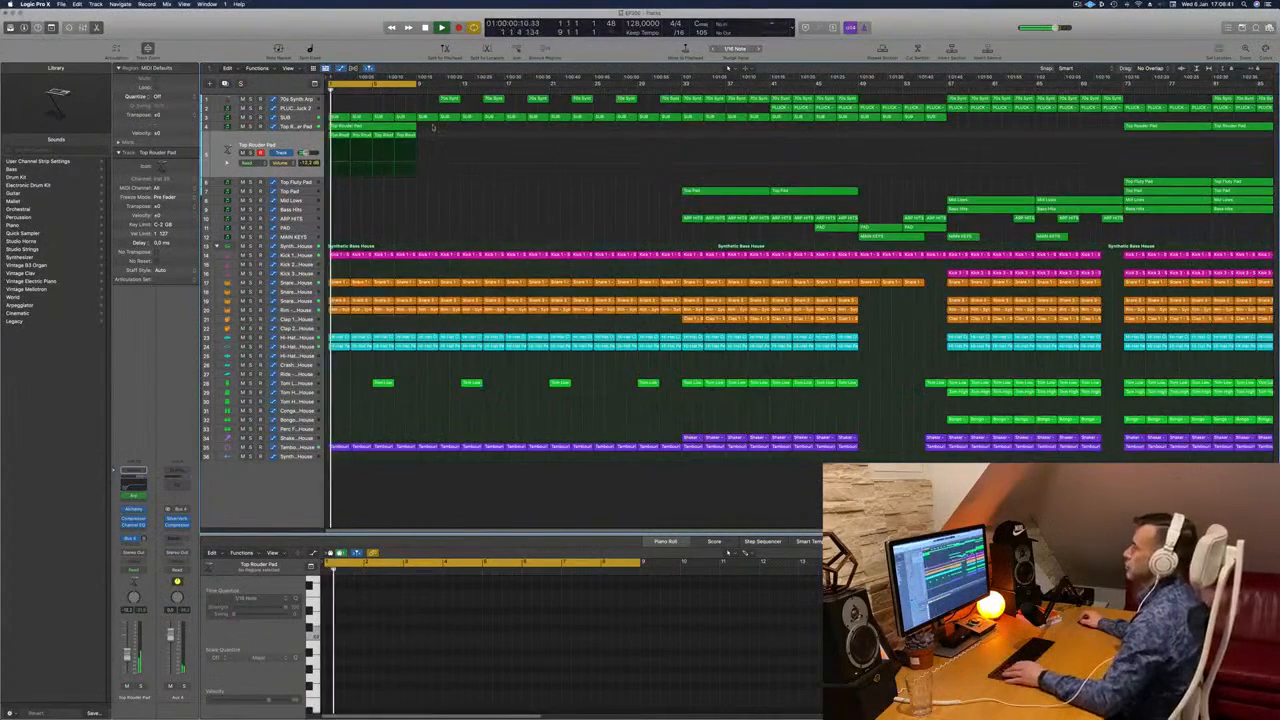
click(375, 130)
drag(372, 130, 462, 133)
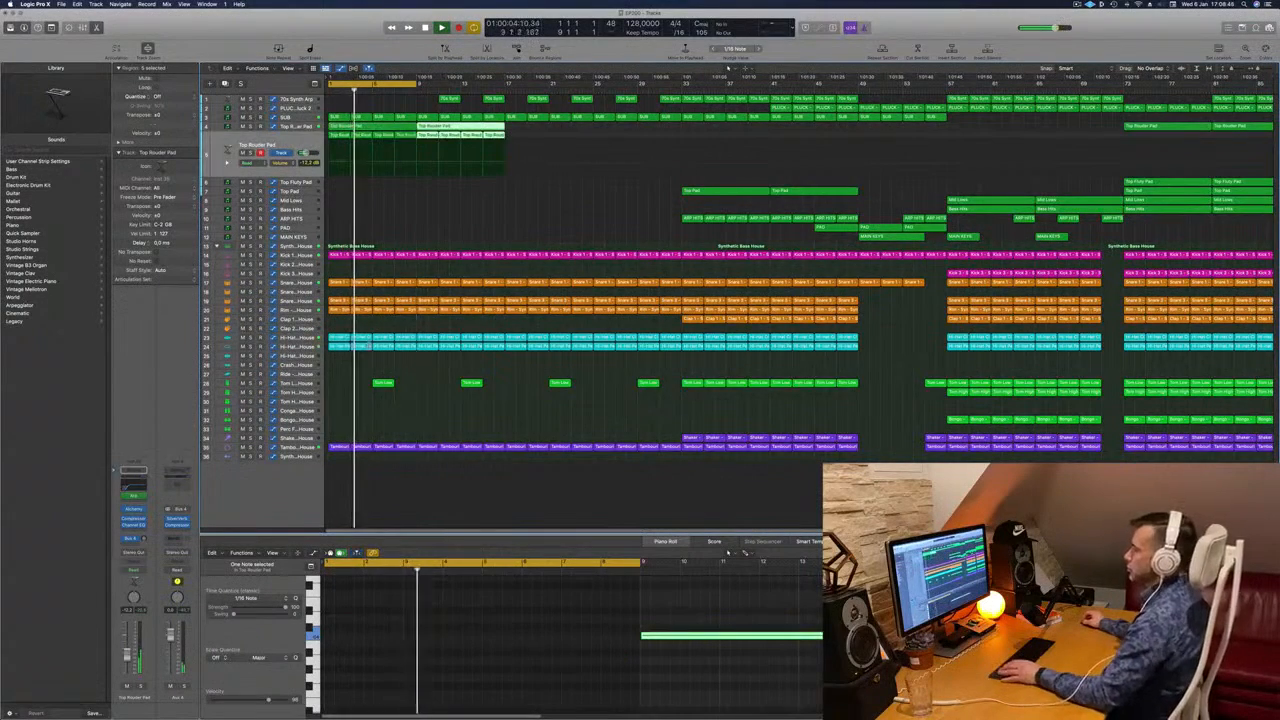
Try removing the four tambourine regions in the first eight bars, and undo the deletion.
scroll(367, 422, down, 1)
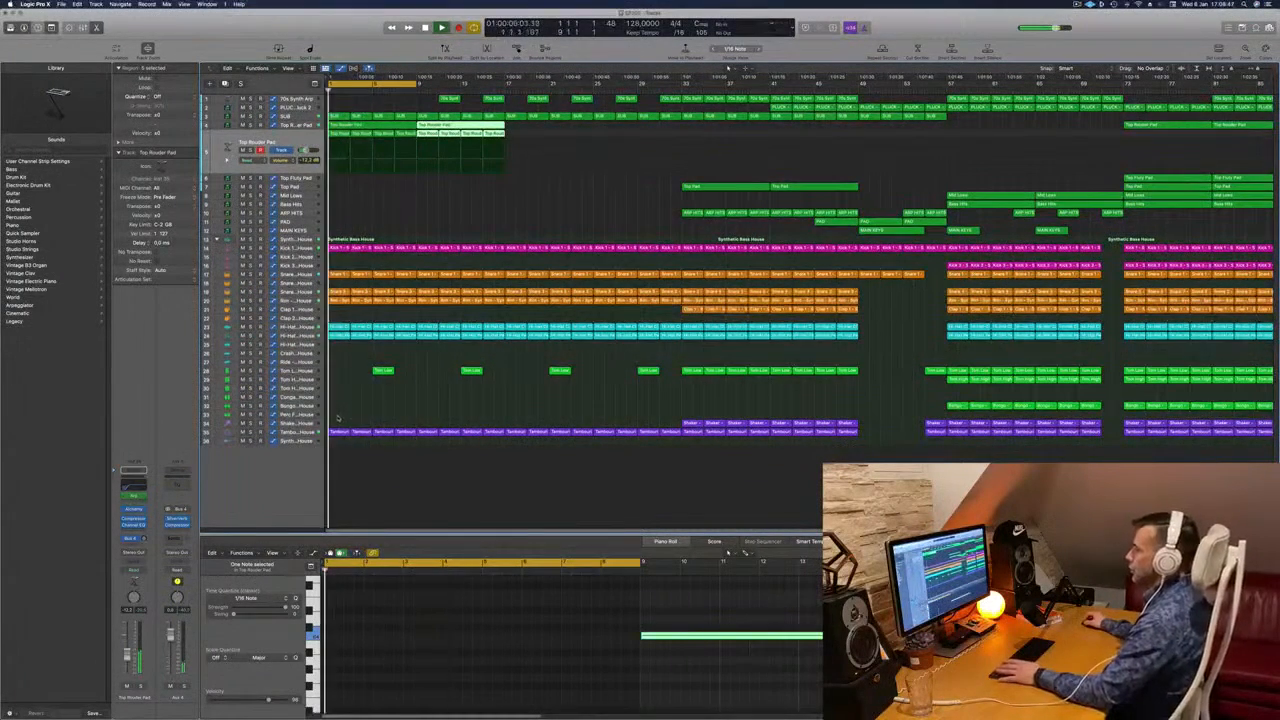
drag(338, 418, 410, 447)
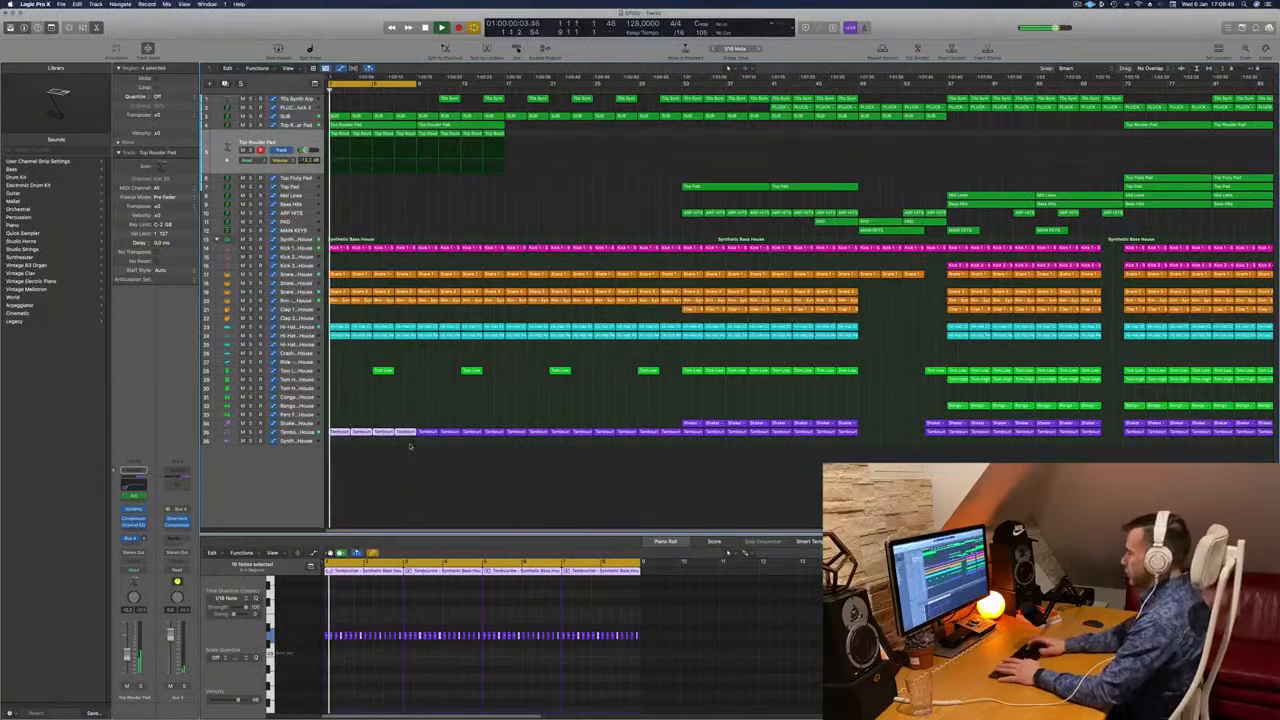
key(Delete)
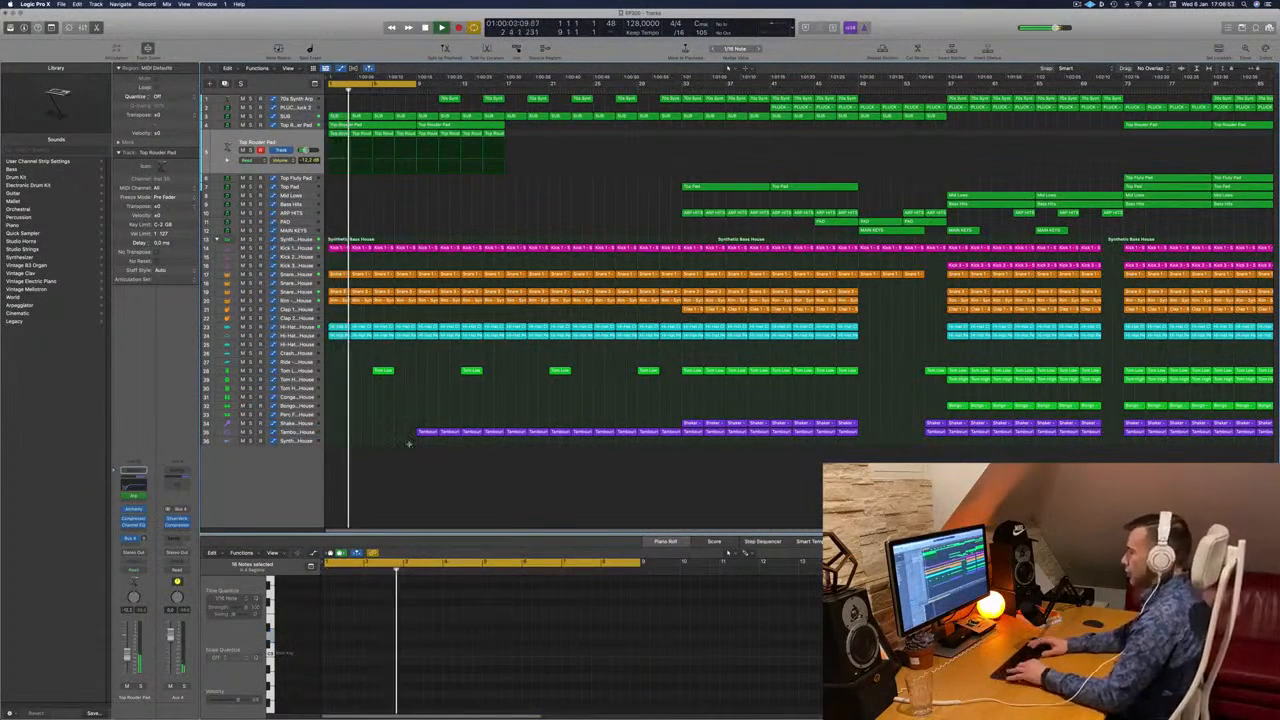
key(super+z)
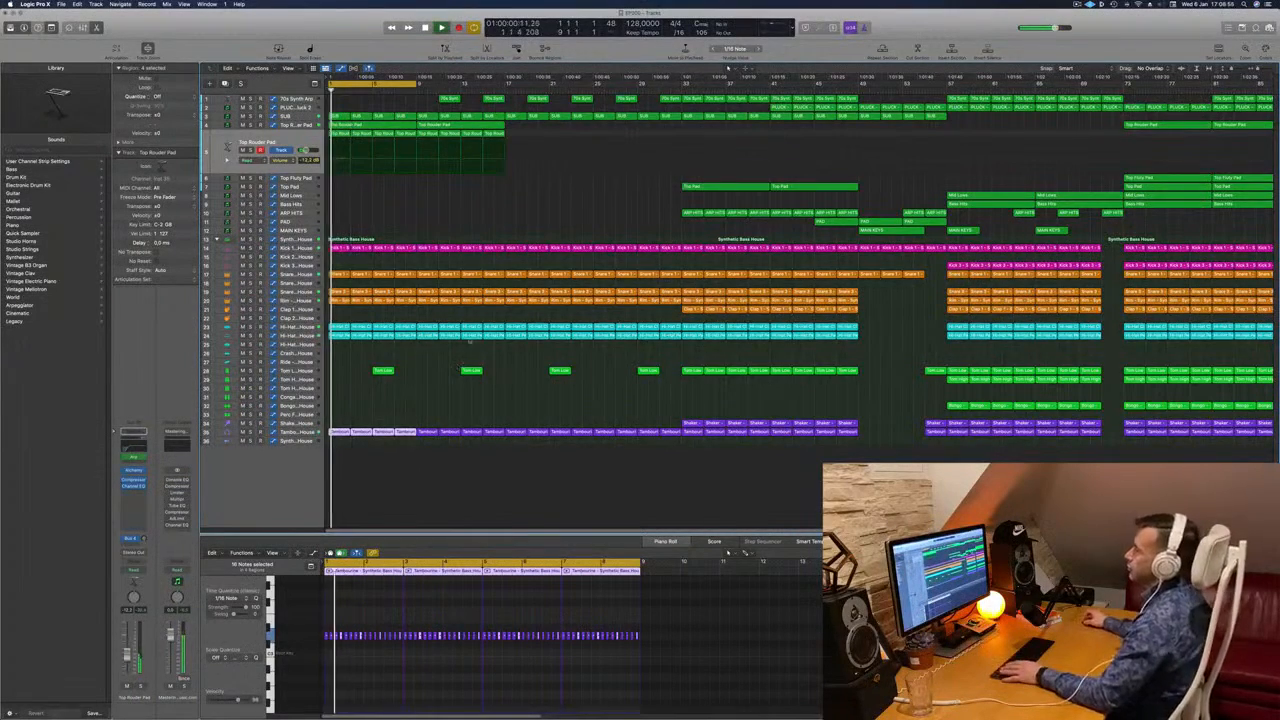
click(444, 219)
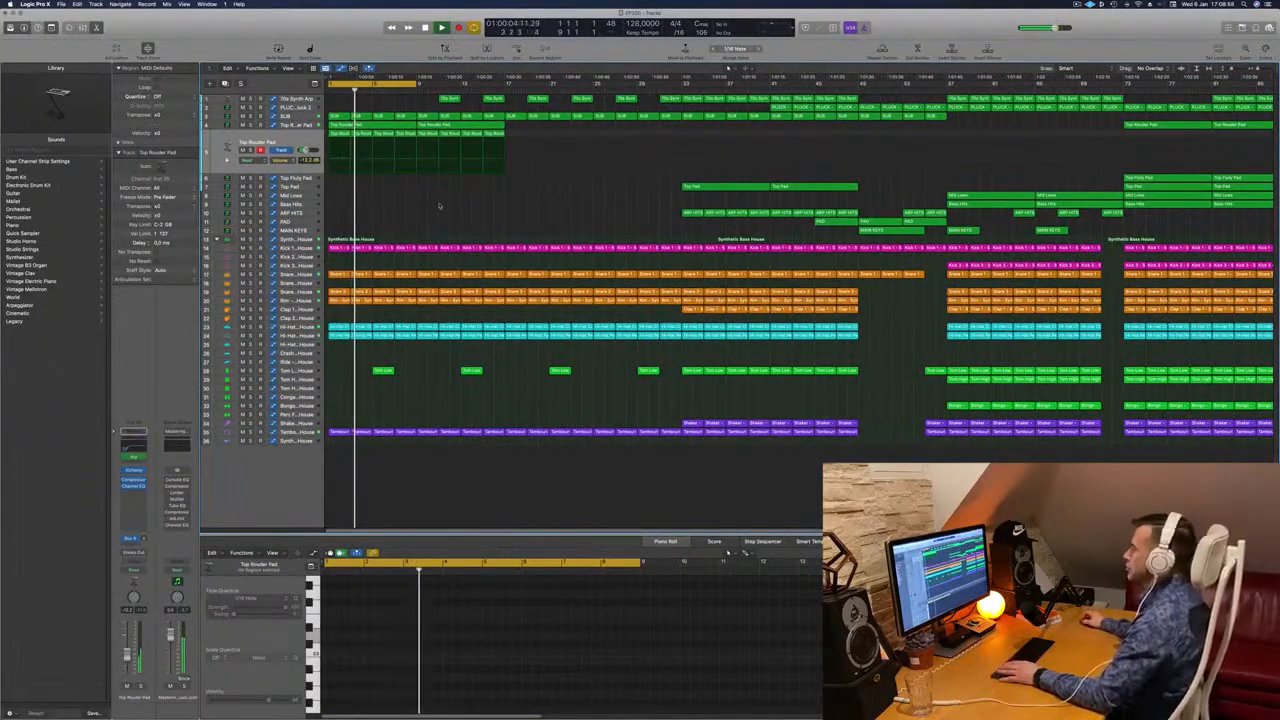
Duplicate the Top Pad track and copy its region from bar 33 to bar 1 of the new track.
key(super+Left)
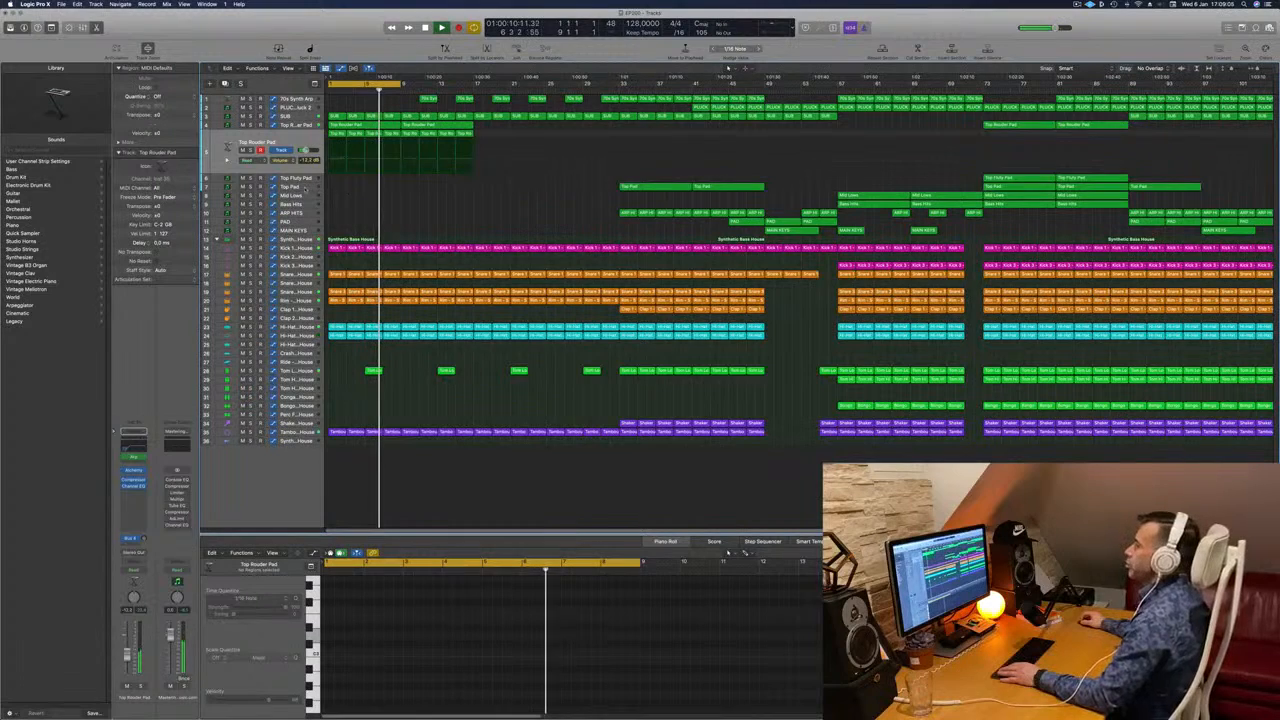
click(308, 187)
key(Return)
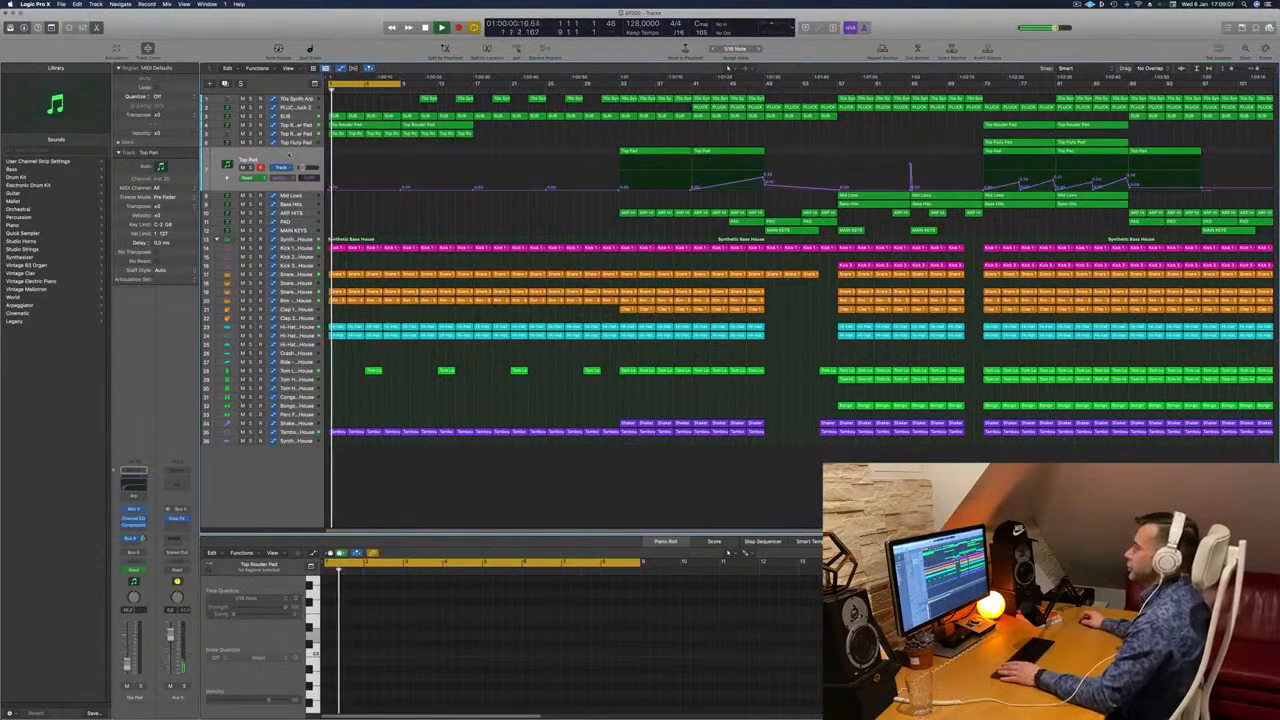
key(a)
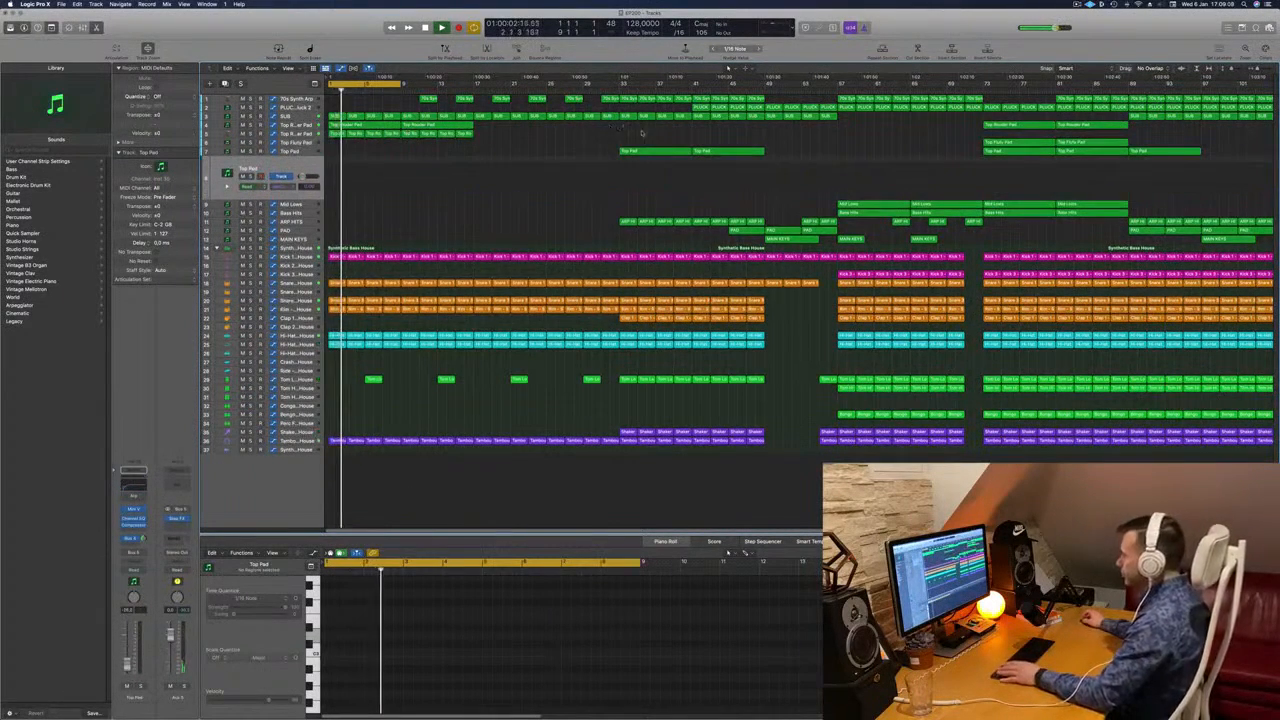
click(637, 150)
drag(637, 150, 348, 187)
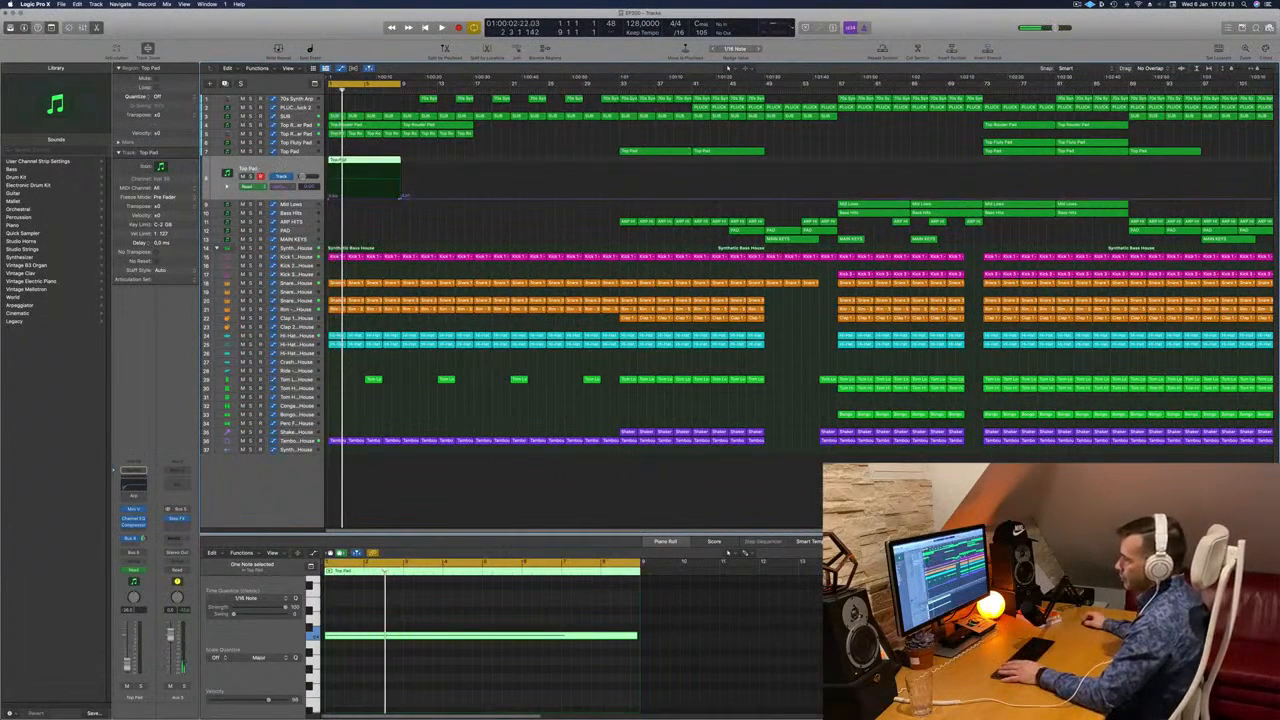
Route the duplicated Top Pad track's output to Stereo Output and check it in playback.
click(138, 552)
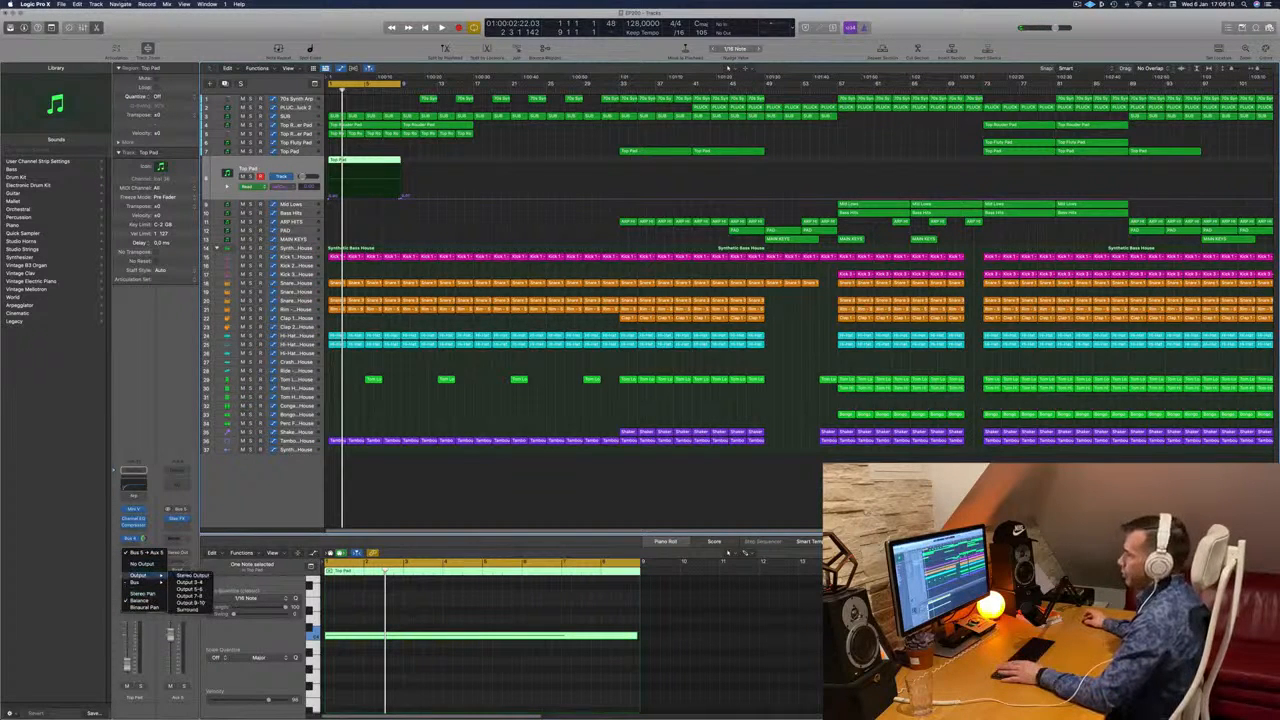
click(193, 576)
key(space)
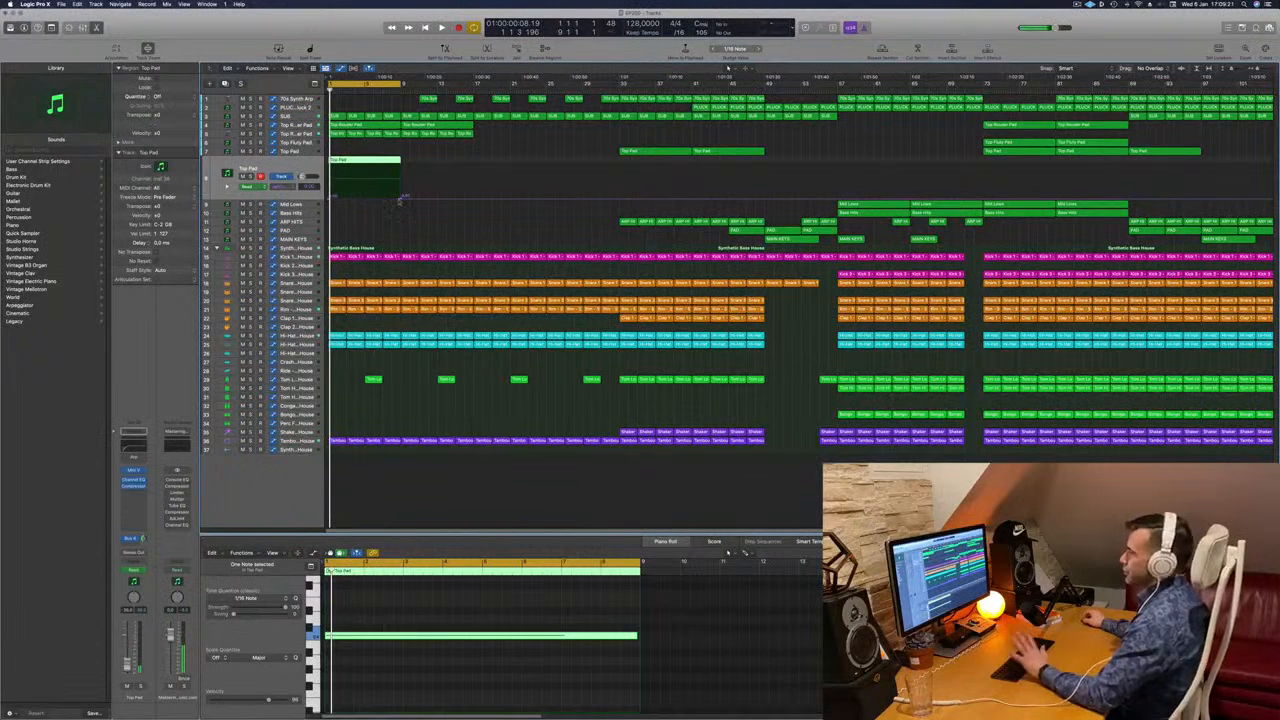
Shape the new Top Pad track's automation into a gentle rise from bar 1 to bar 9 and play it back.
click(329, 199)
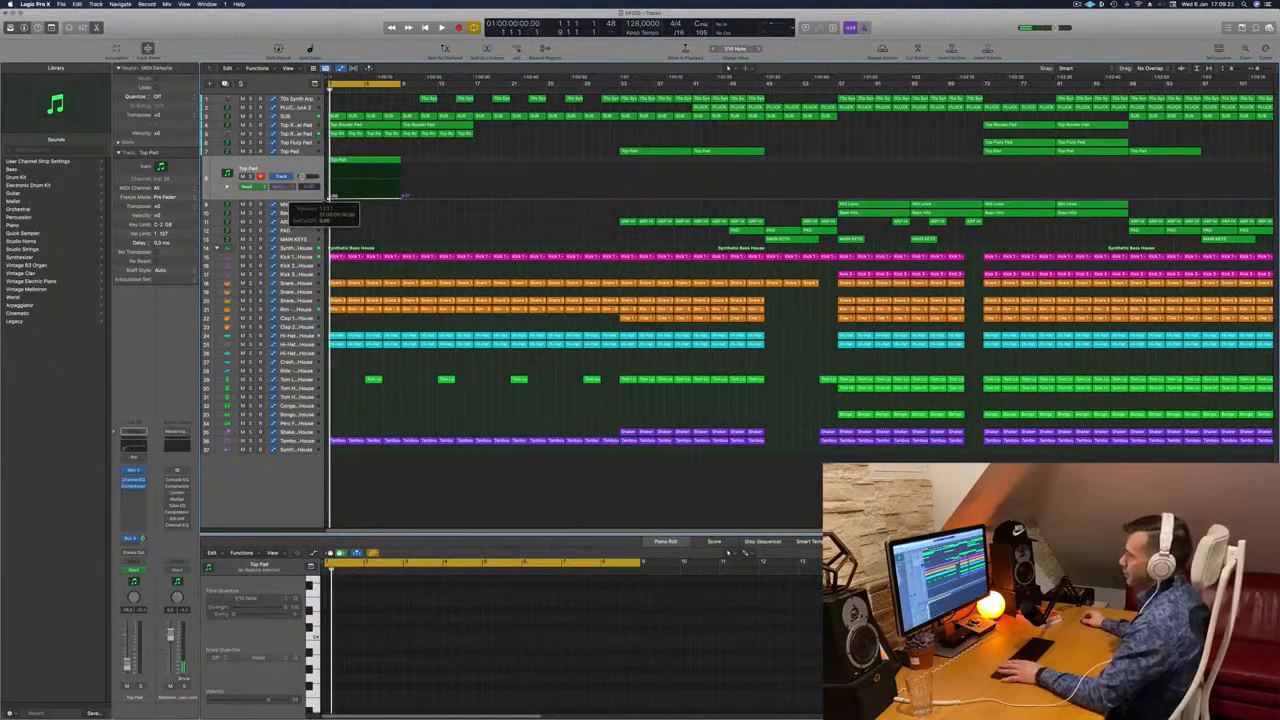
click(402, 200)
drag(402, 200, 403, 190)
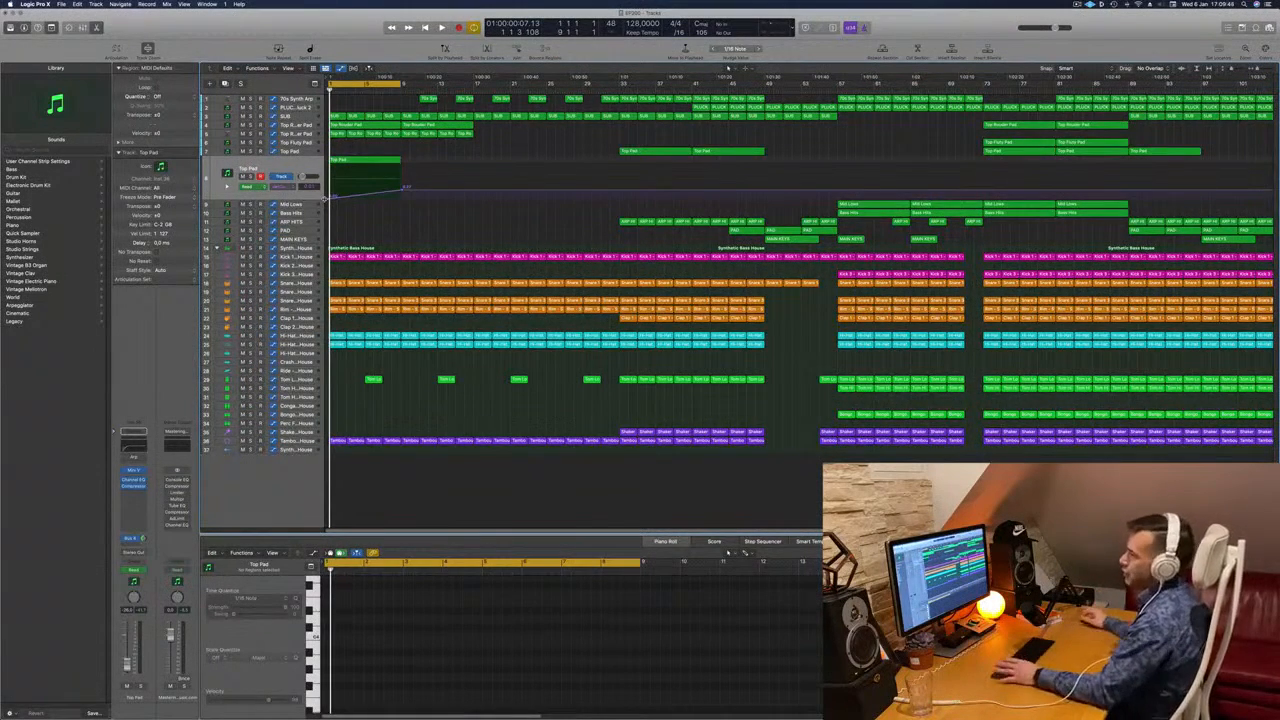
key(space)
click(292, 163)
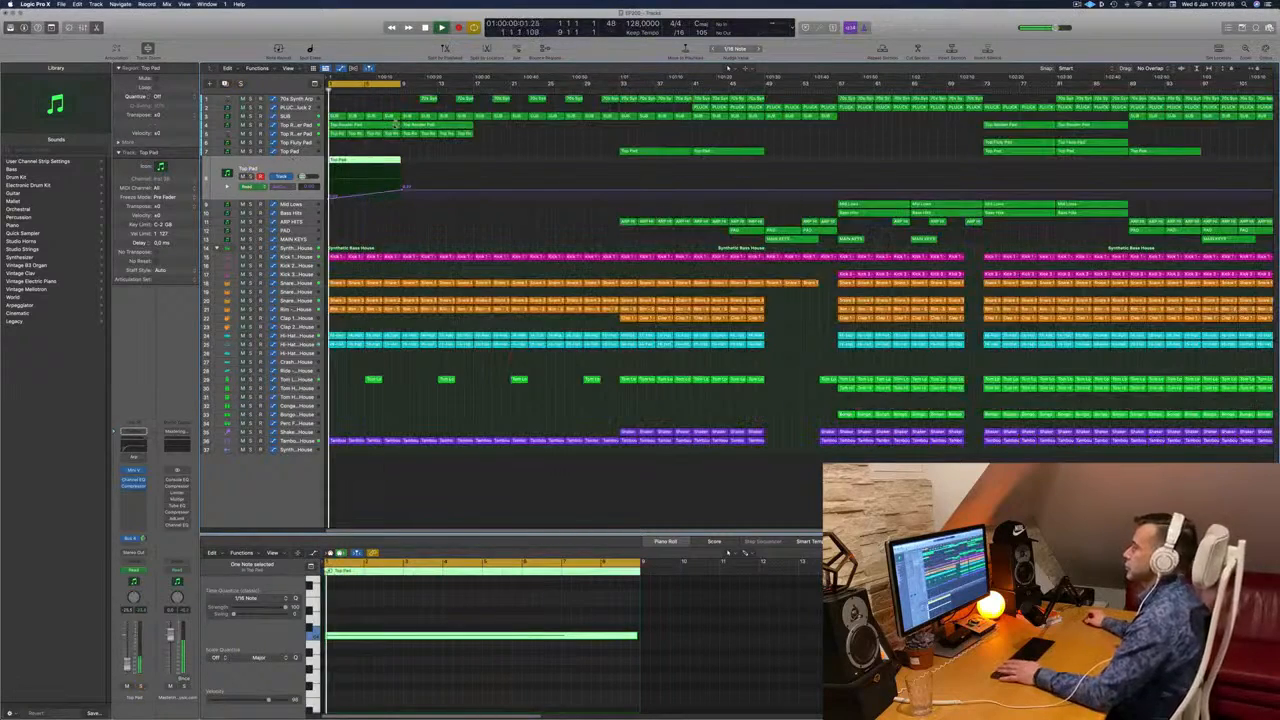
Move the new Top Pad region with its automation to bar 5 and extend the cycle range to bar 17.
click(362, 159)
key(space)
drag(362, 159, 393, 161)
key(space)
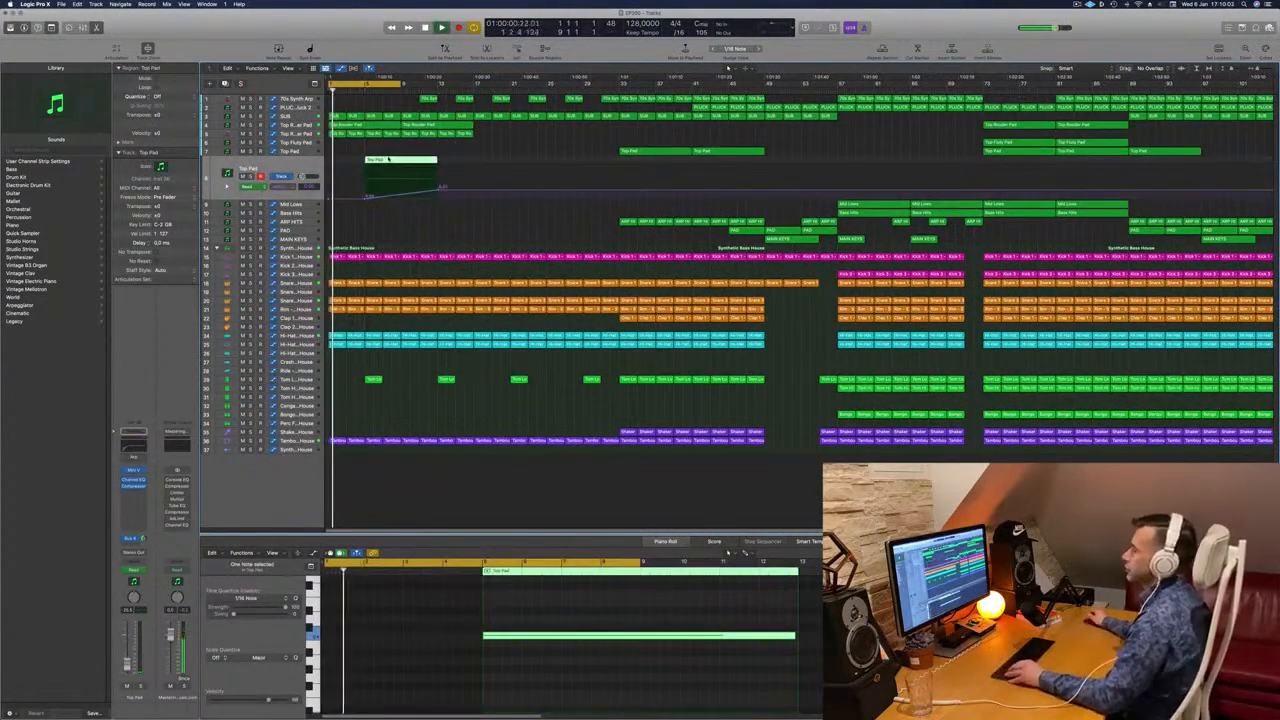
drag(402, 84, 476, 94)
click(429, 233)
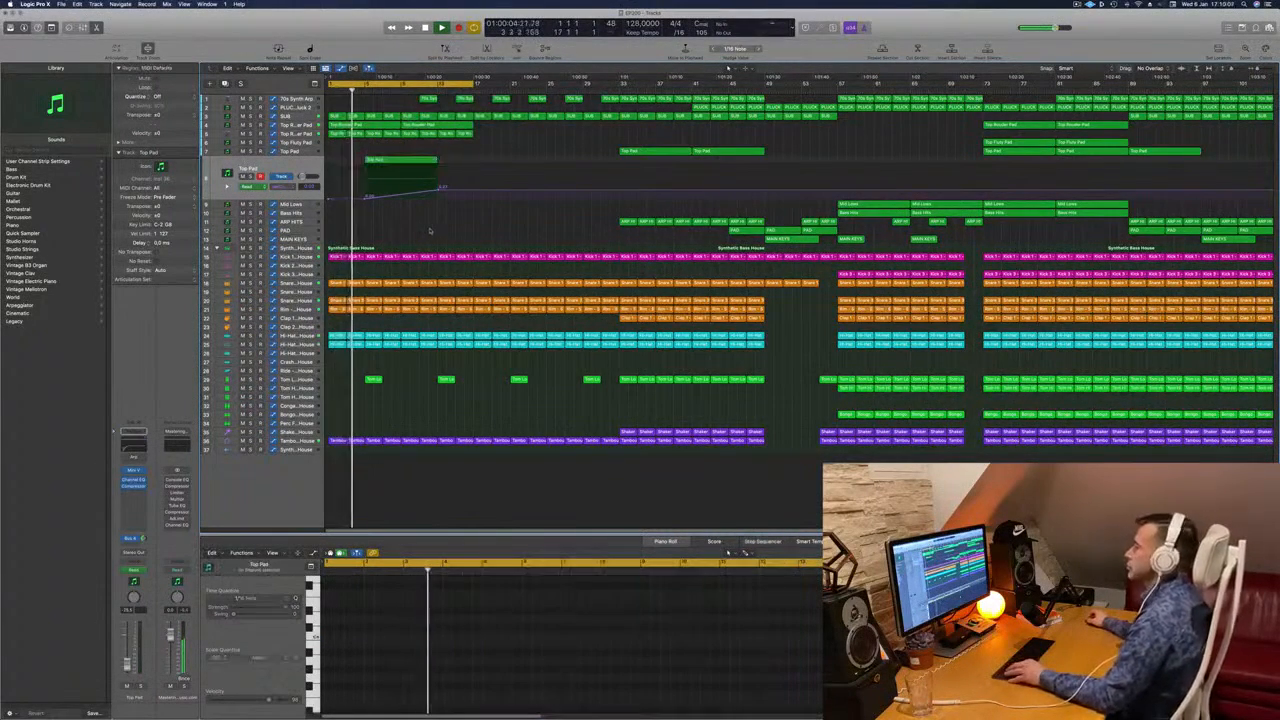
scroll(451, 229, up, 3)
scroll(453, 229, down, 2)
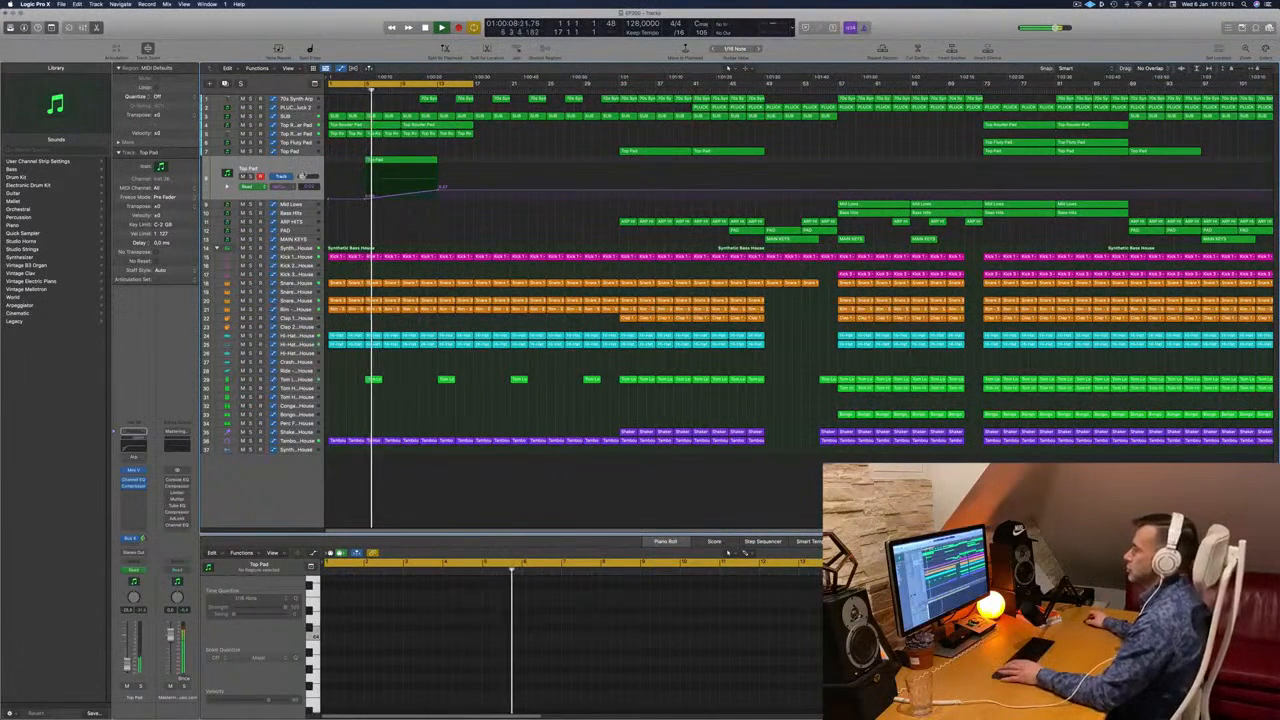
Raise the Top Pad automation's end point at bar 13 and add a low point shortly before it for a steep final rise.
click(400, 175)
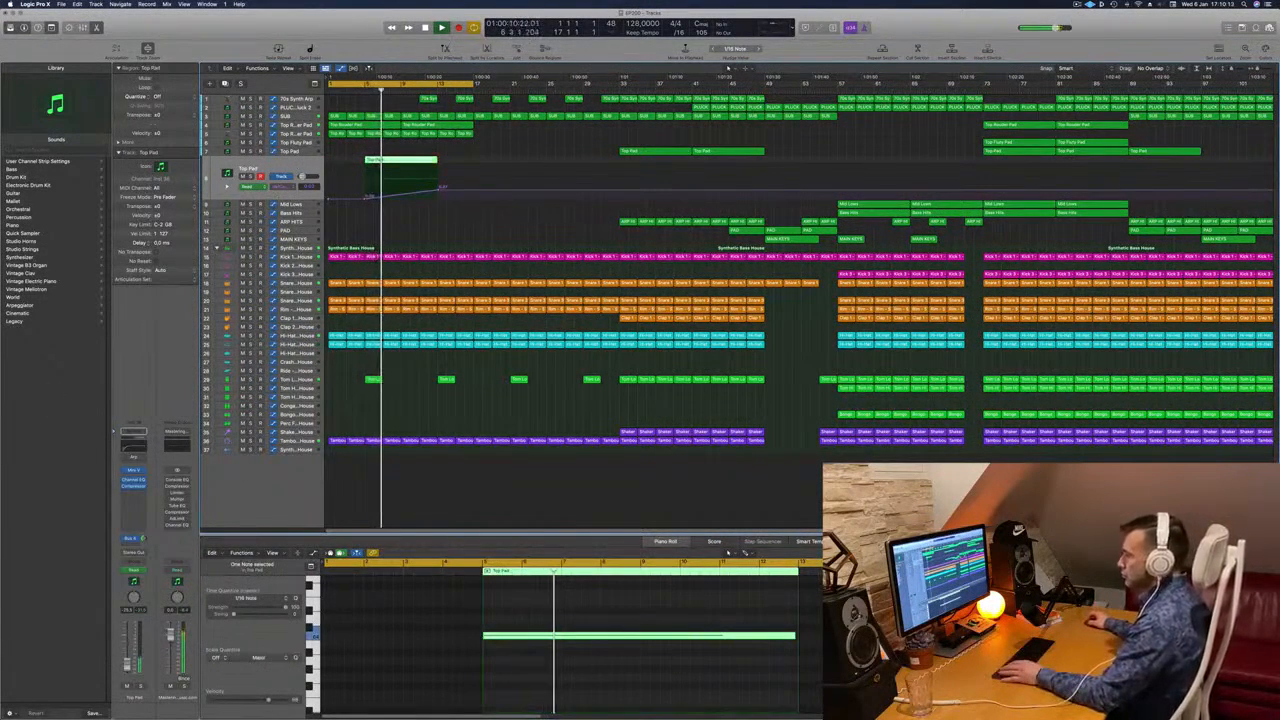
click(135, 470)
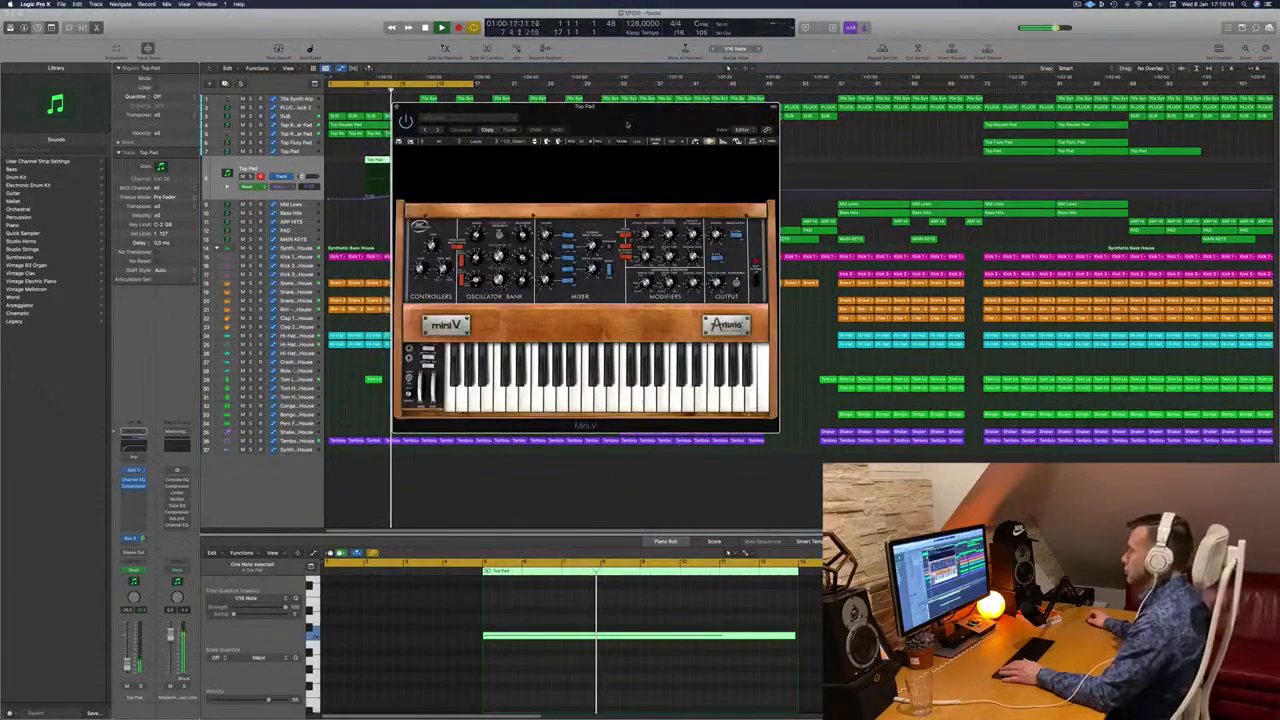
drag(629, 113, 857, 136)
click(436, 189)
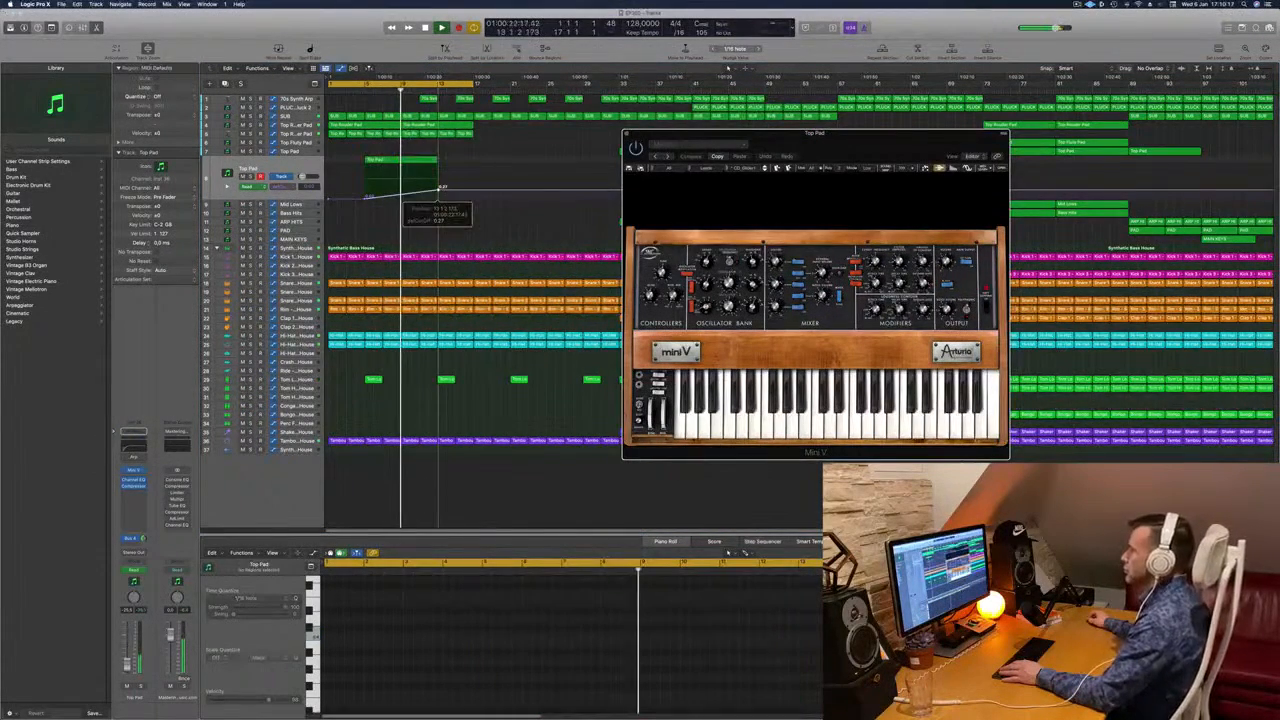
mouse_move(437, 190)
mouse_down()
mouse_move(437, 177)
mouse_move(425, 196)
mouse_move(437, 178)
mouse_up()
click(425, 192)
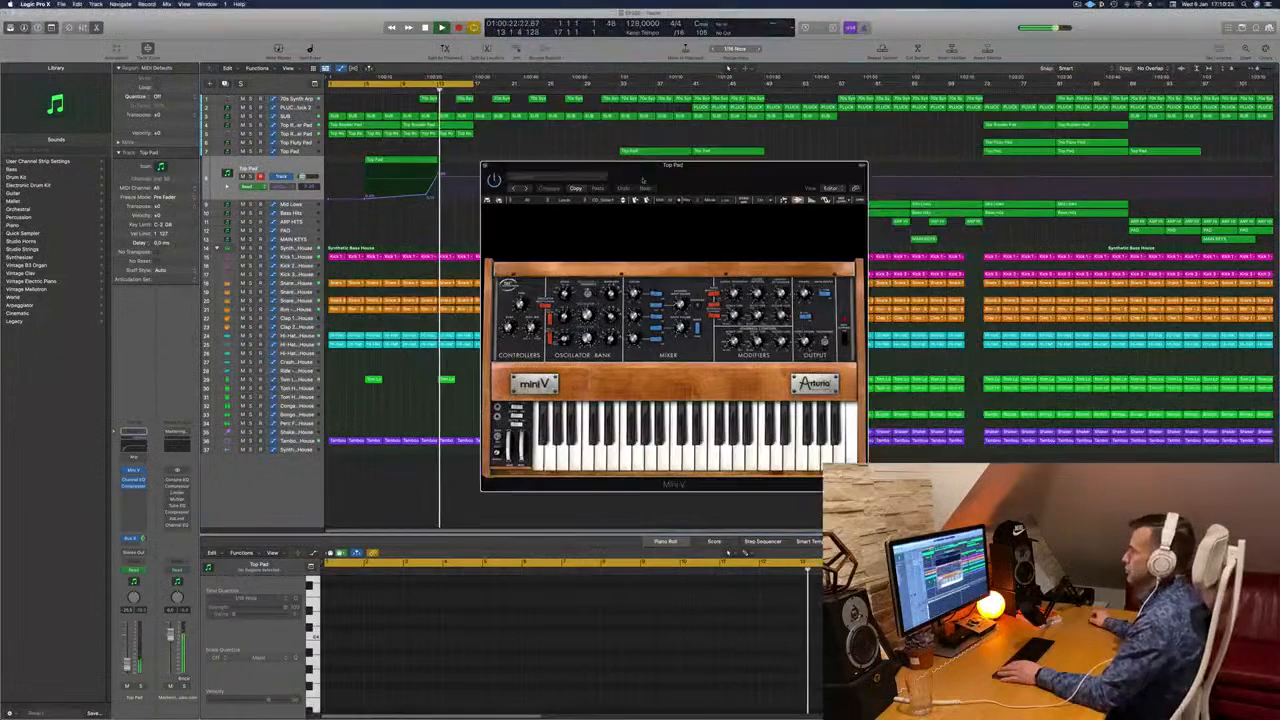
drag(720, 133, 559, 163)
click(467, 163)
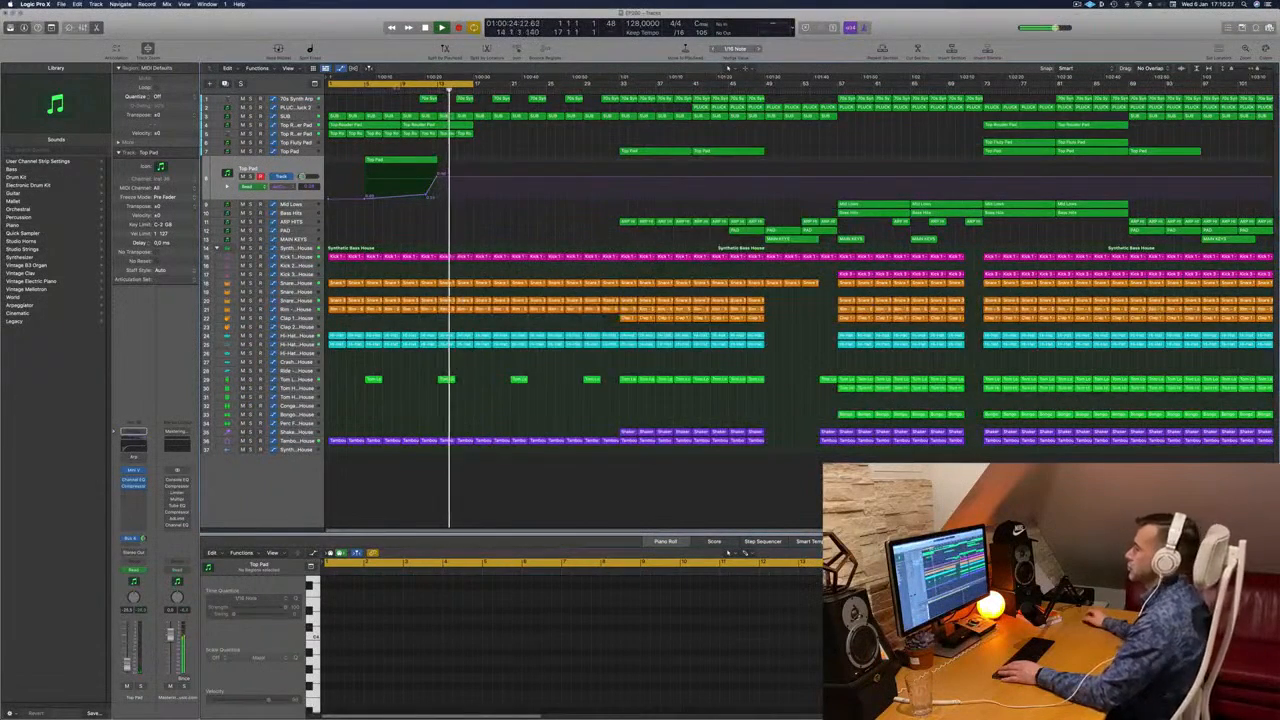
Delete the first 70s Synth Arp region, at bar 11.
click(428, 98)
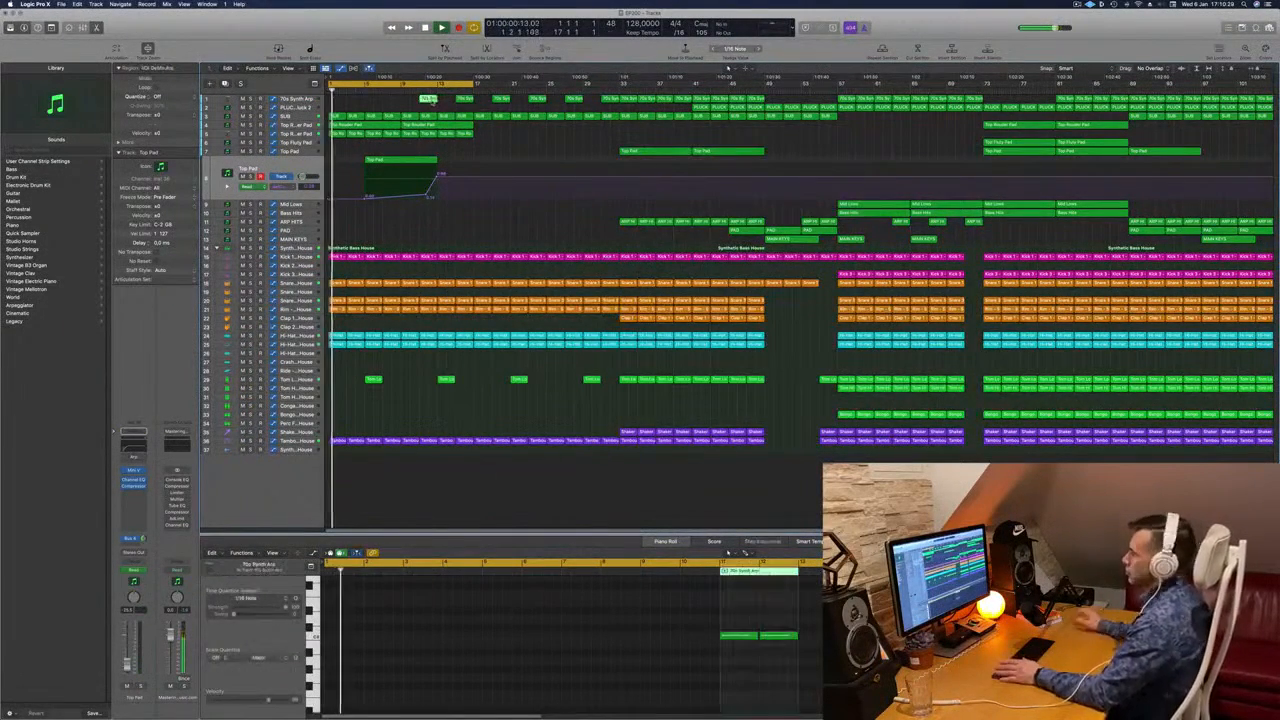
key(Delete)
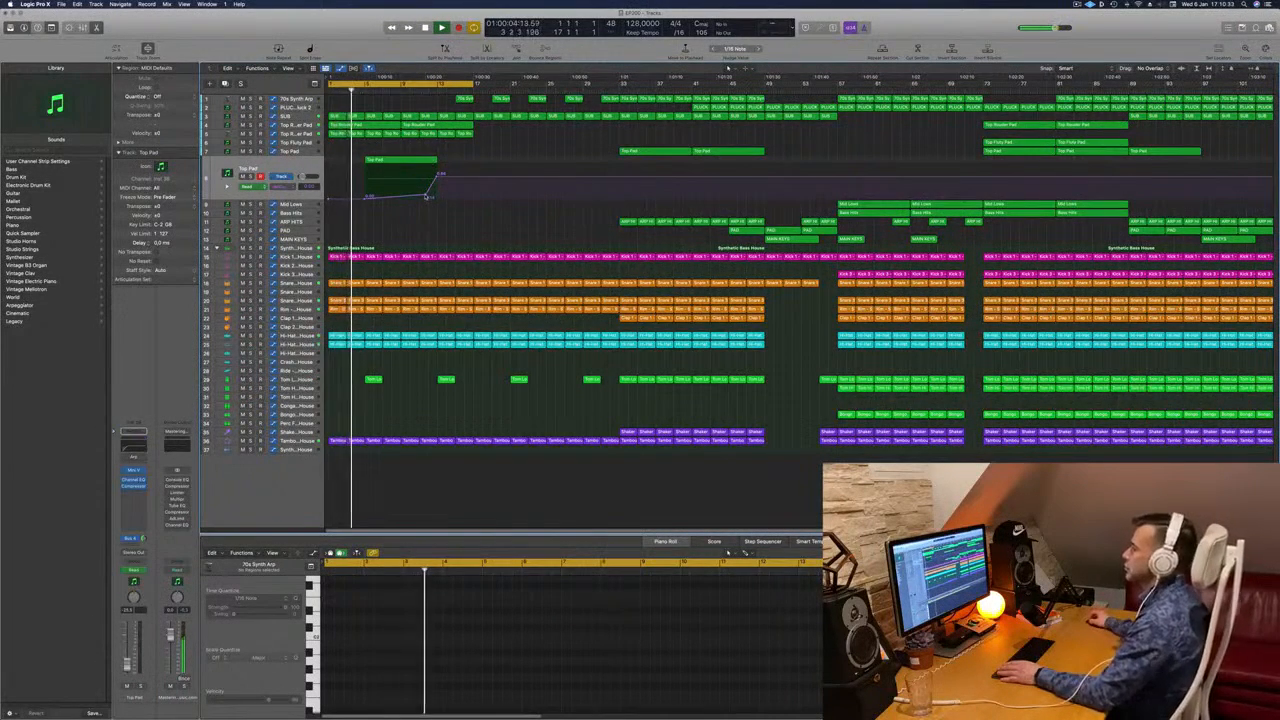
Move the Top Pad automation's low point before the steep rise slightly later and restart playback from the beginning.
click(298, 171)
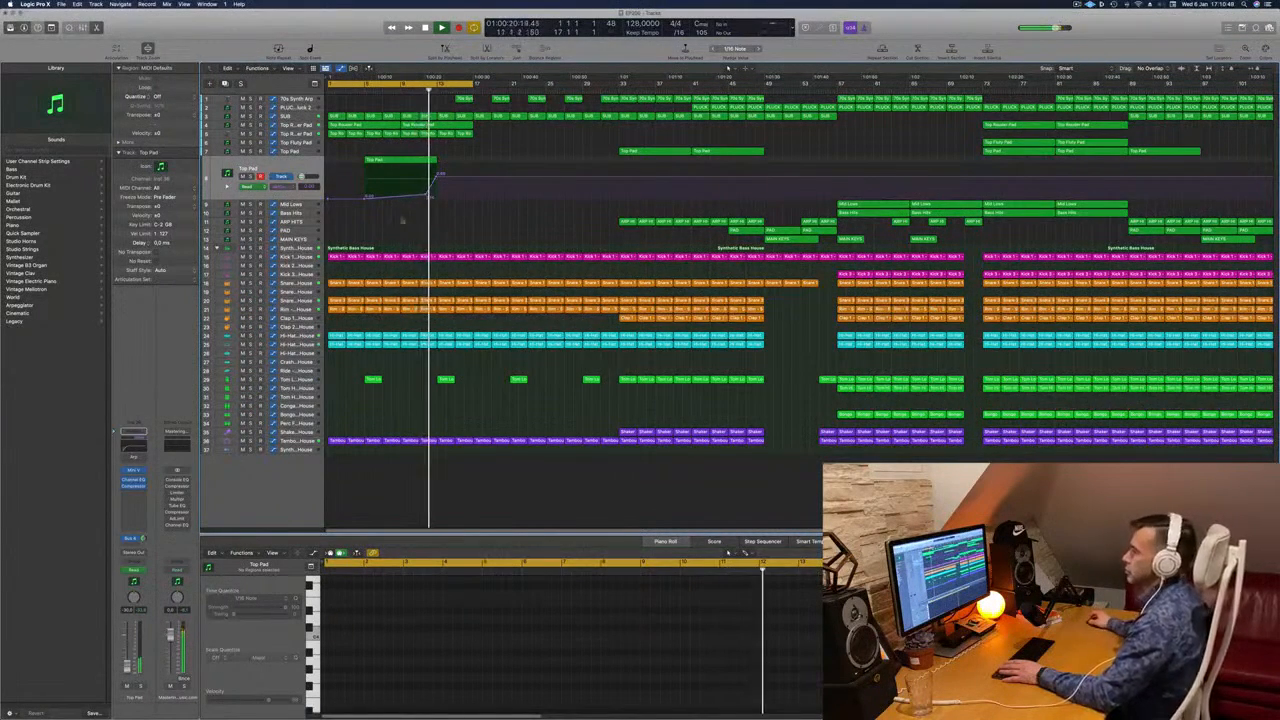
drag(420, 196, 430, 197)
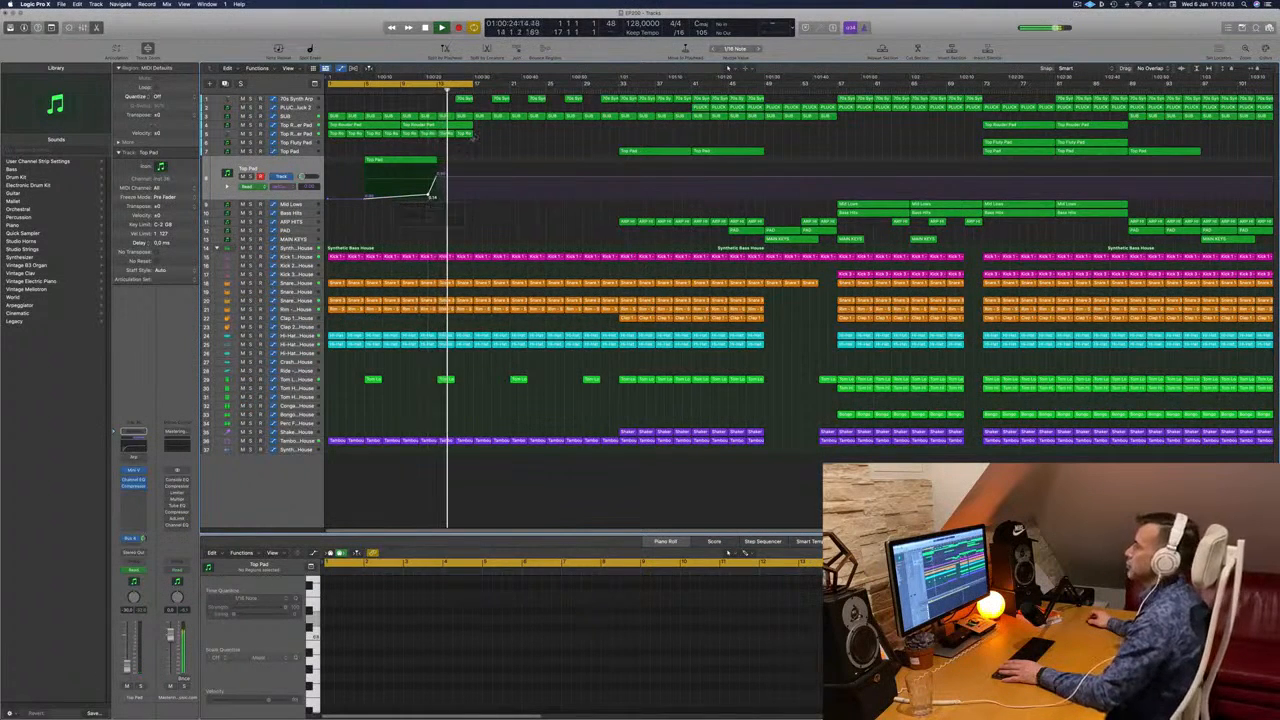
key(Return)
Duplicate the Top Pad track again and copy its region from bar 5 to bar 13 of the new track.
click(306, 165)
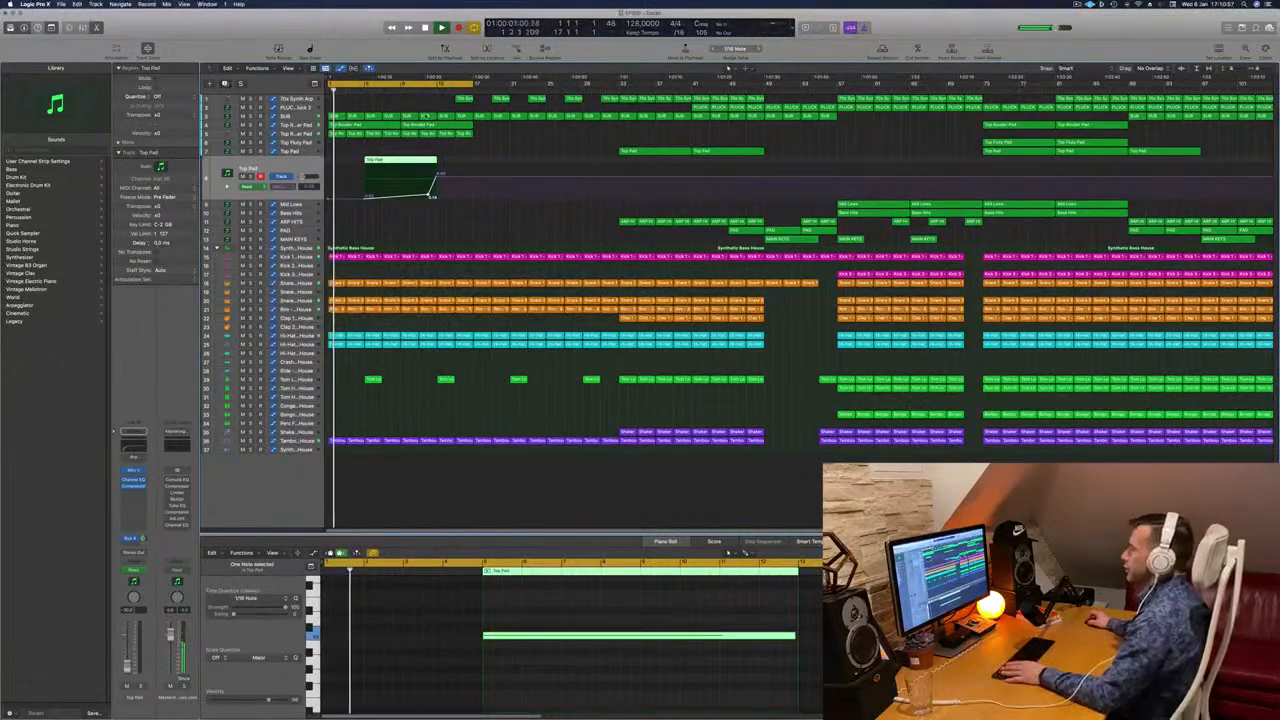
click(225, 84)
drag(384, 160, 473, 173)
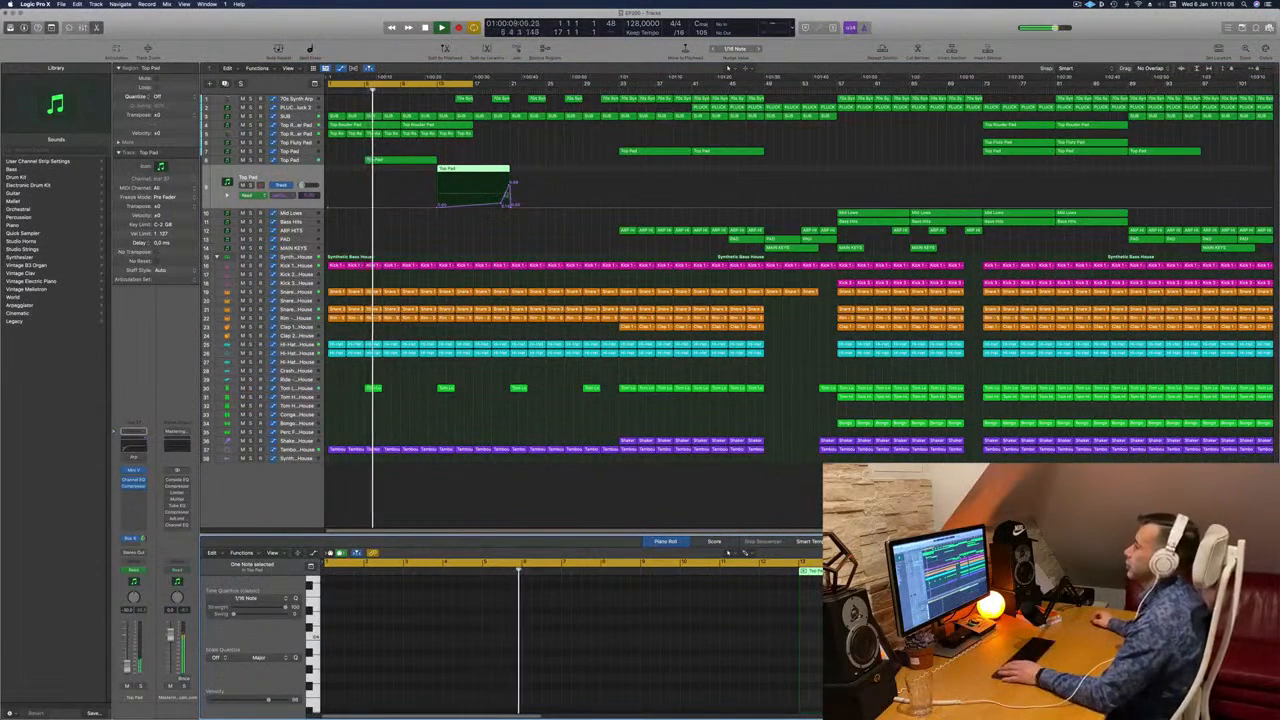
Remove the automation rise from the newest Top Pad track and shorten its note at bar 13 to less than half a bar.
drag(511, 206, 467, 209)
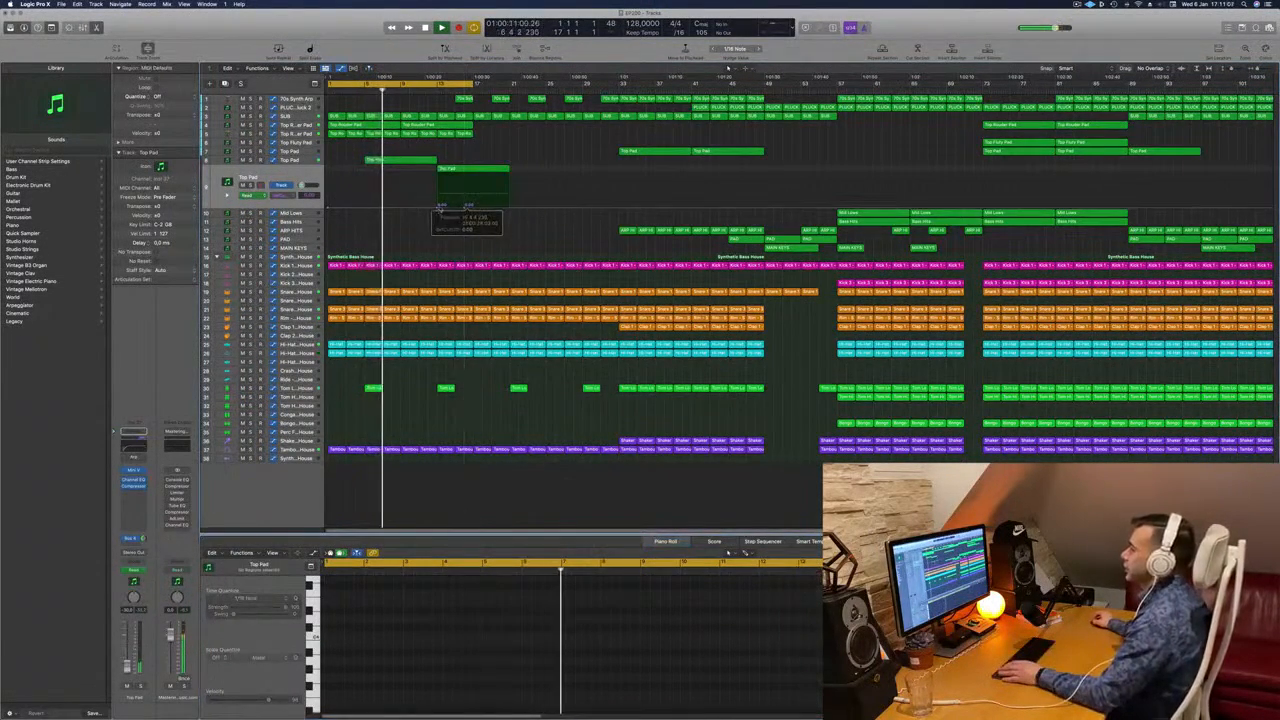
click(475, 169)
drag(1254, 553, 1251, 553)
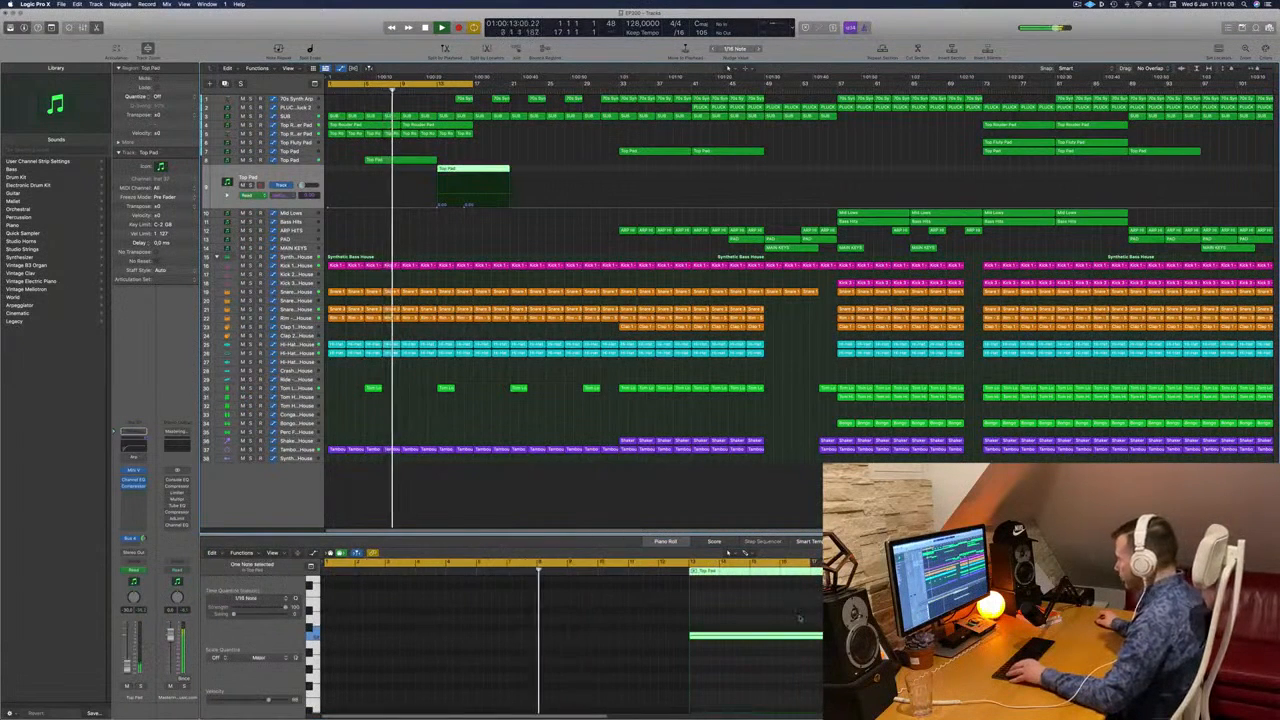
drag(818, 635, 703, 640)
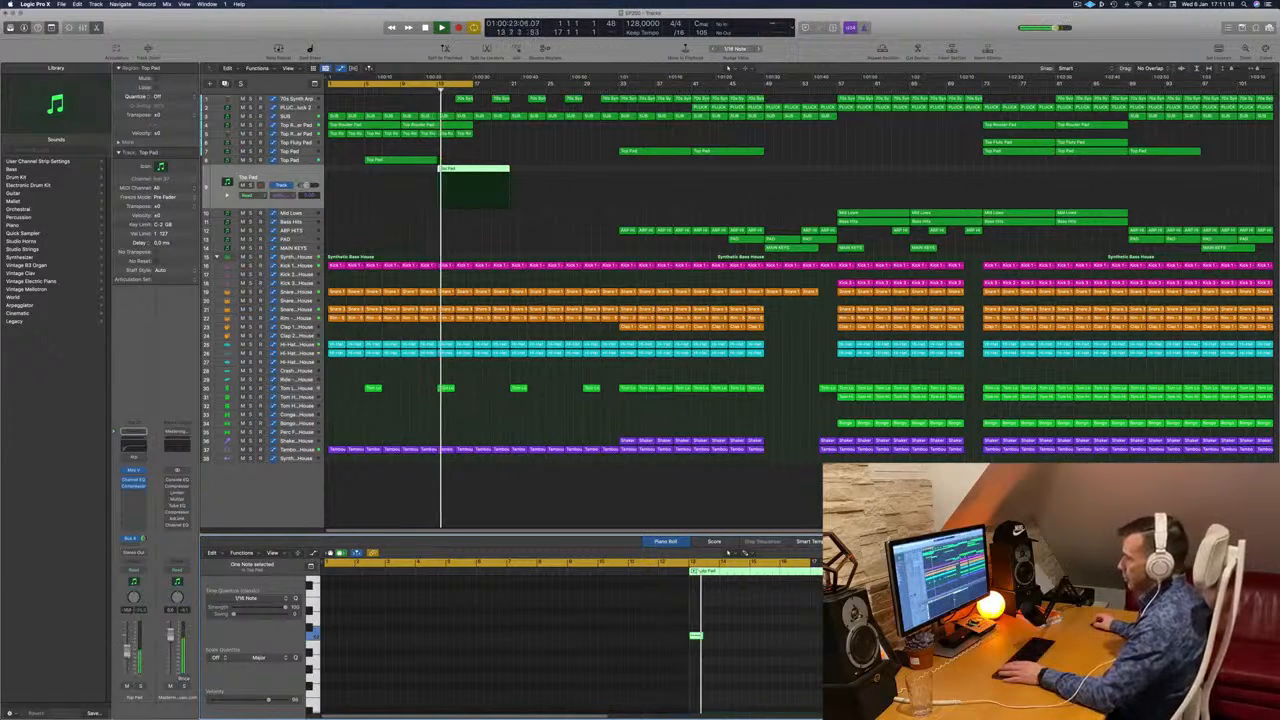
Open the Mini V synth on the newest Top Pad track and browse its Leads presets during playback.
click(429, 92)
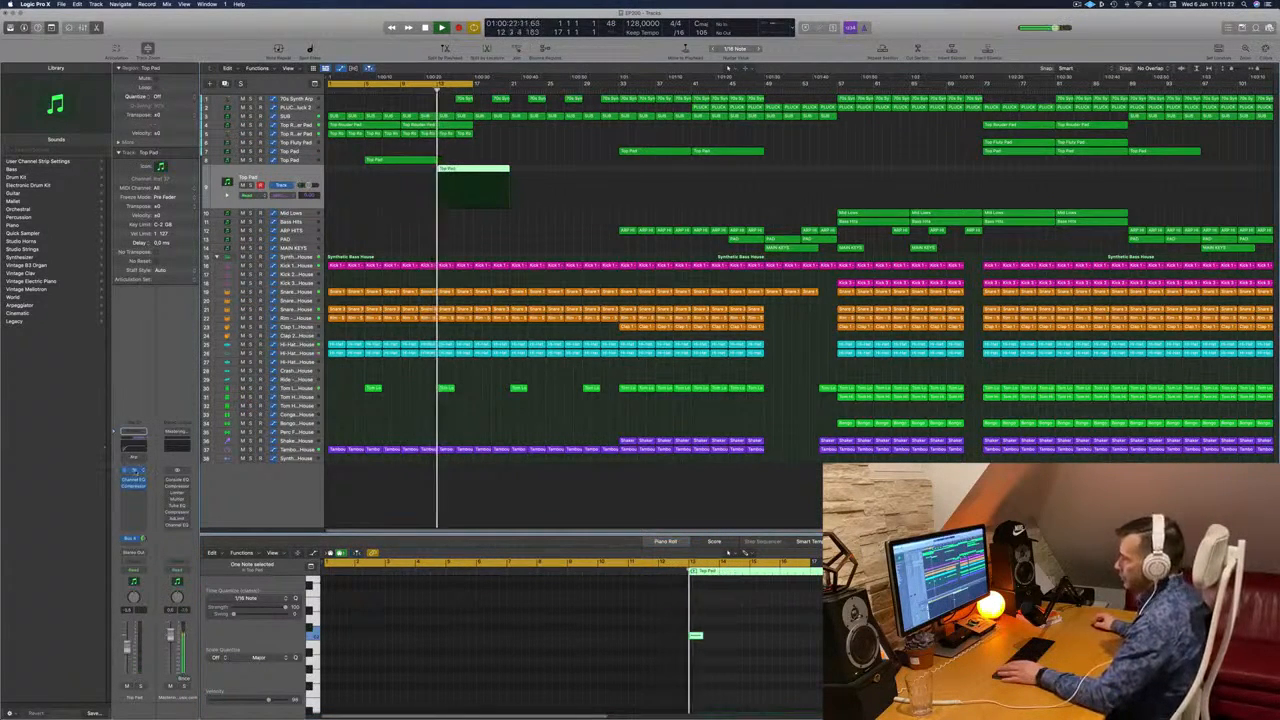
click(133, 470)
drag(647, 127, 785, 126)
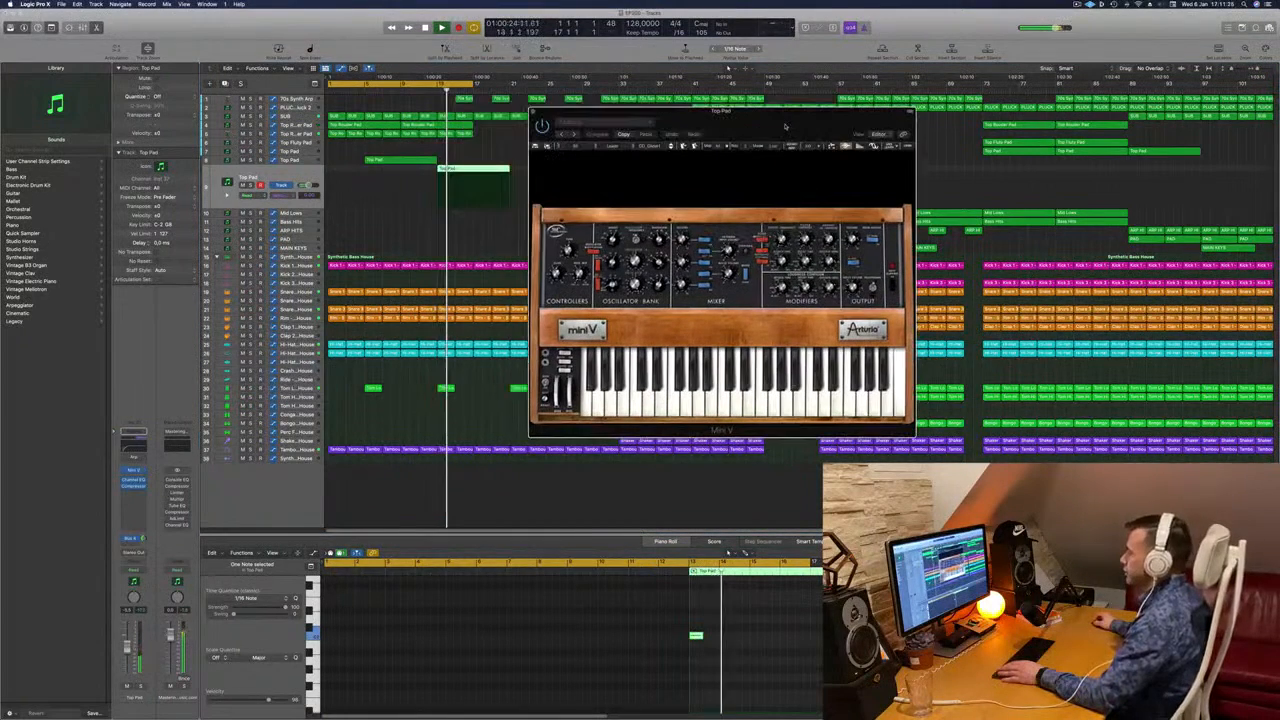
click(627, 123)
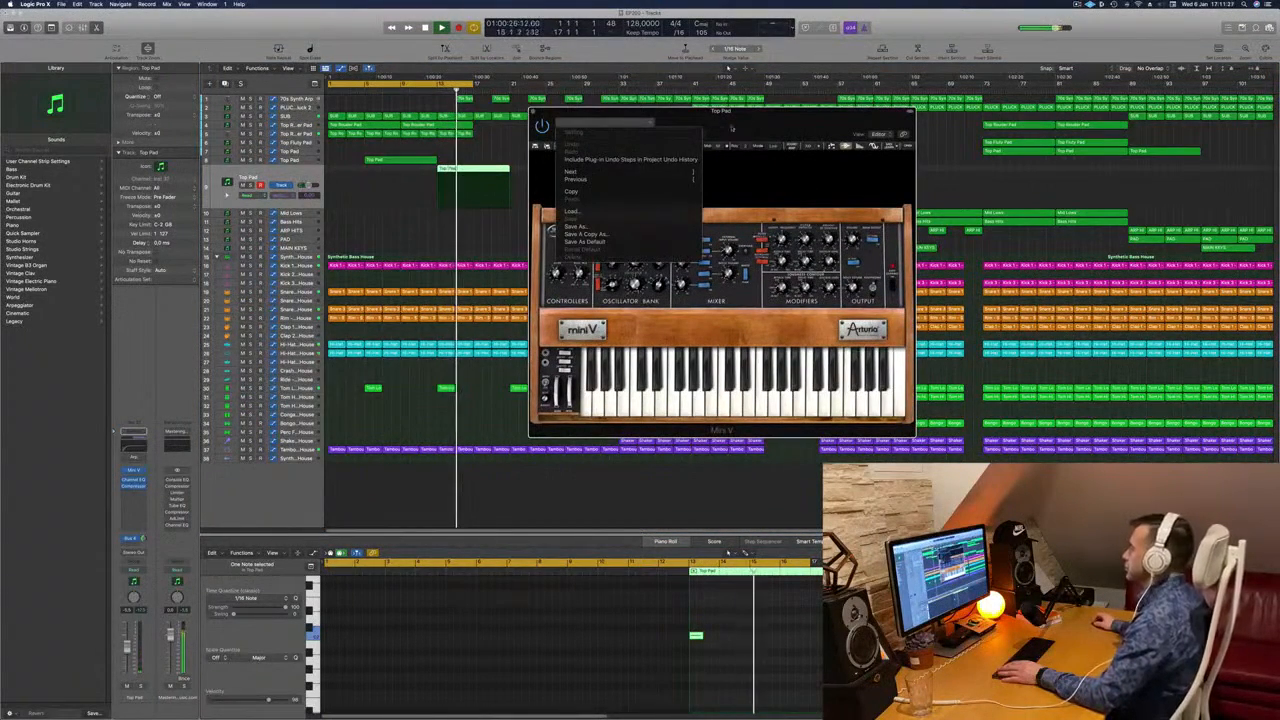
click(735, 126)
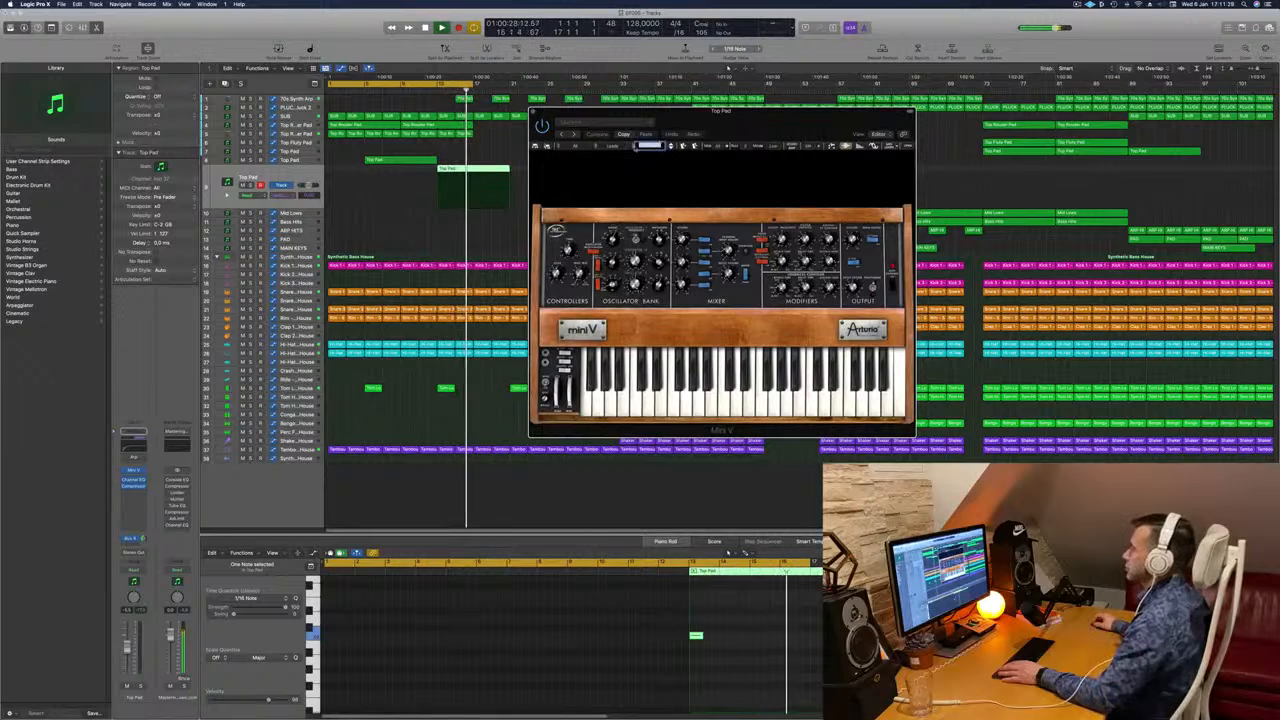
click(650, 145)
scroll(660, 374, down, 10)
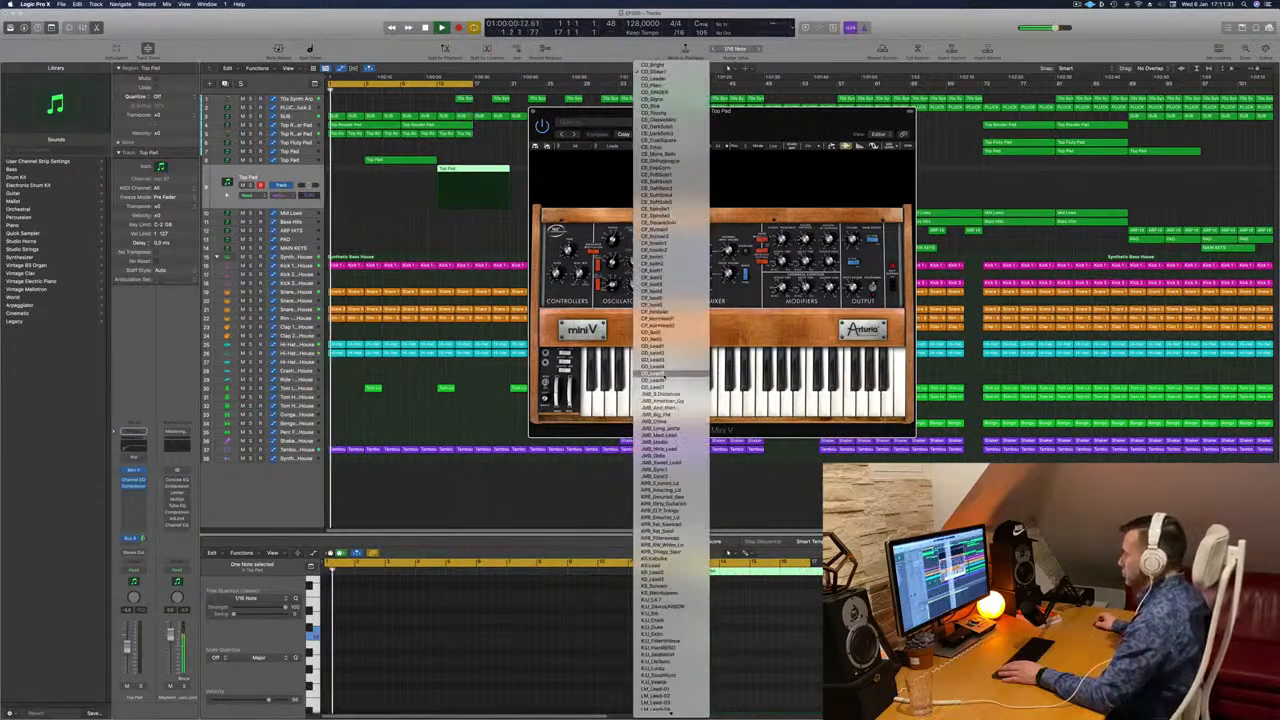
scroll(665, 376, down, 10)
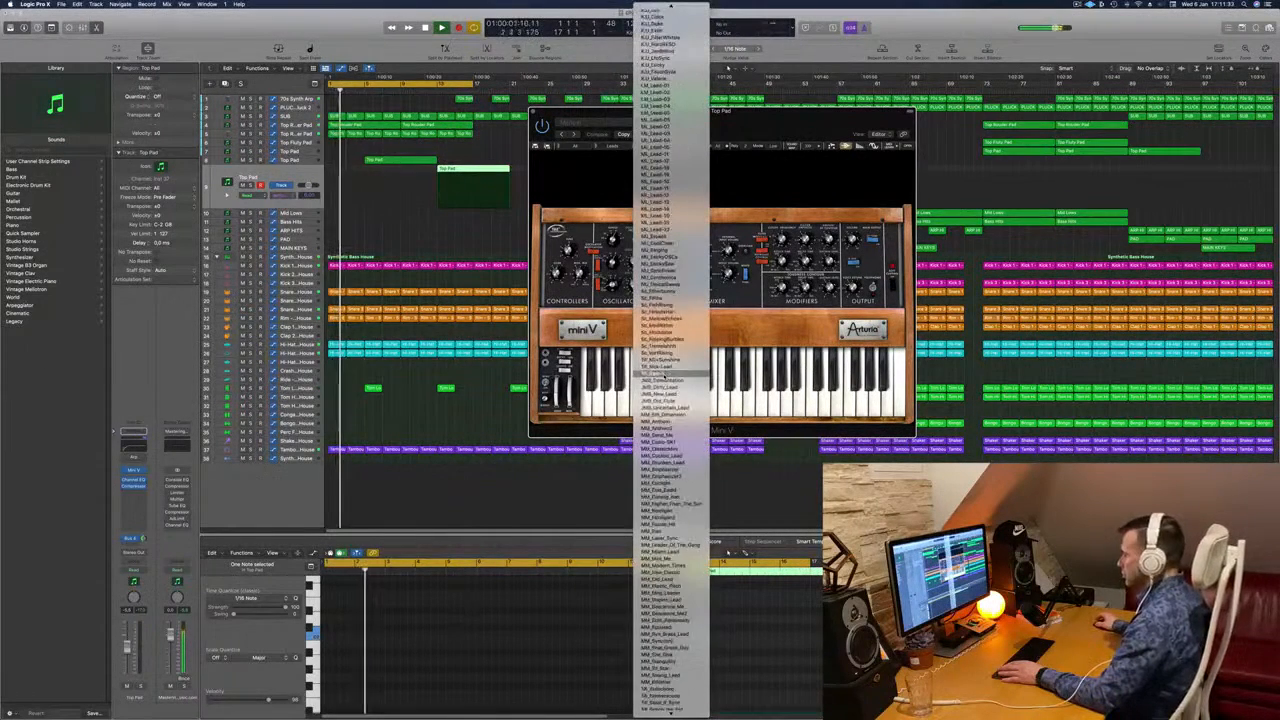
click(589, 171)
Load the first preset of the EFX category from all banks in Mini V.
click(559, 147)
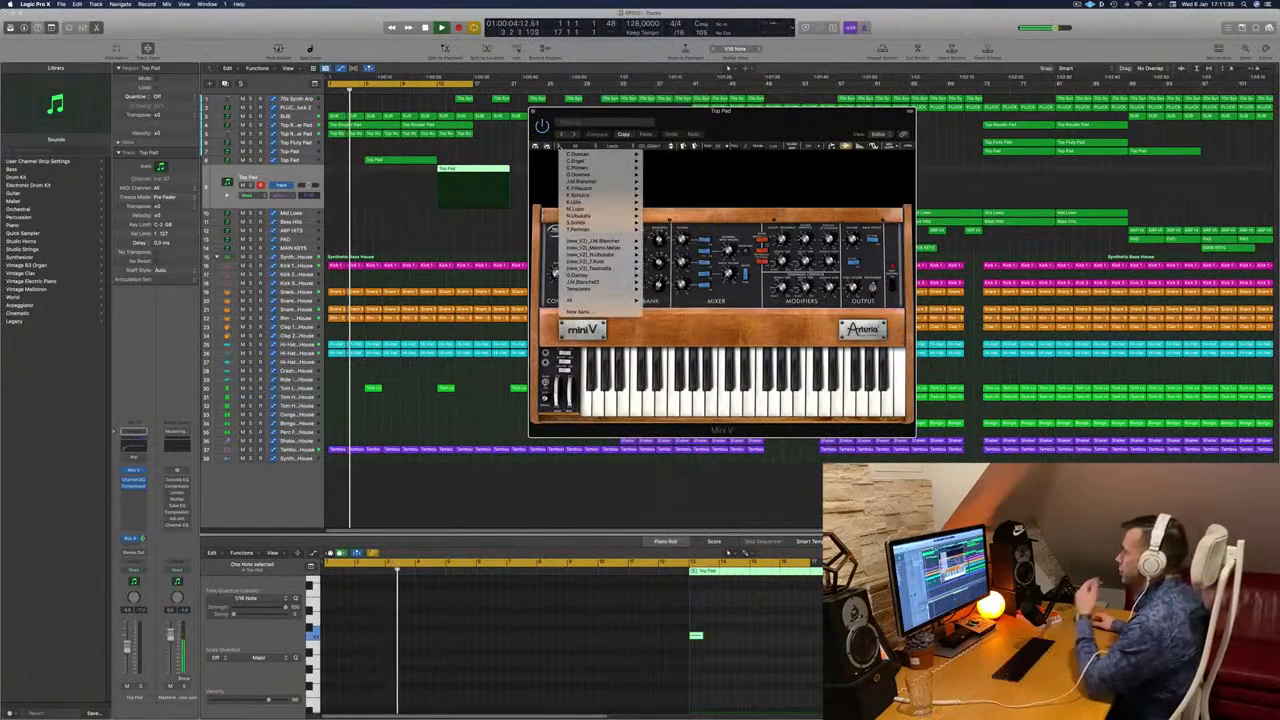
mouse_move(595, 301)
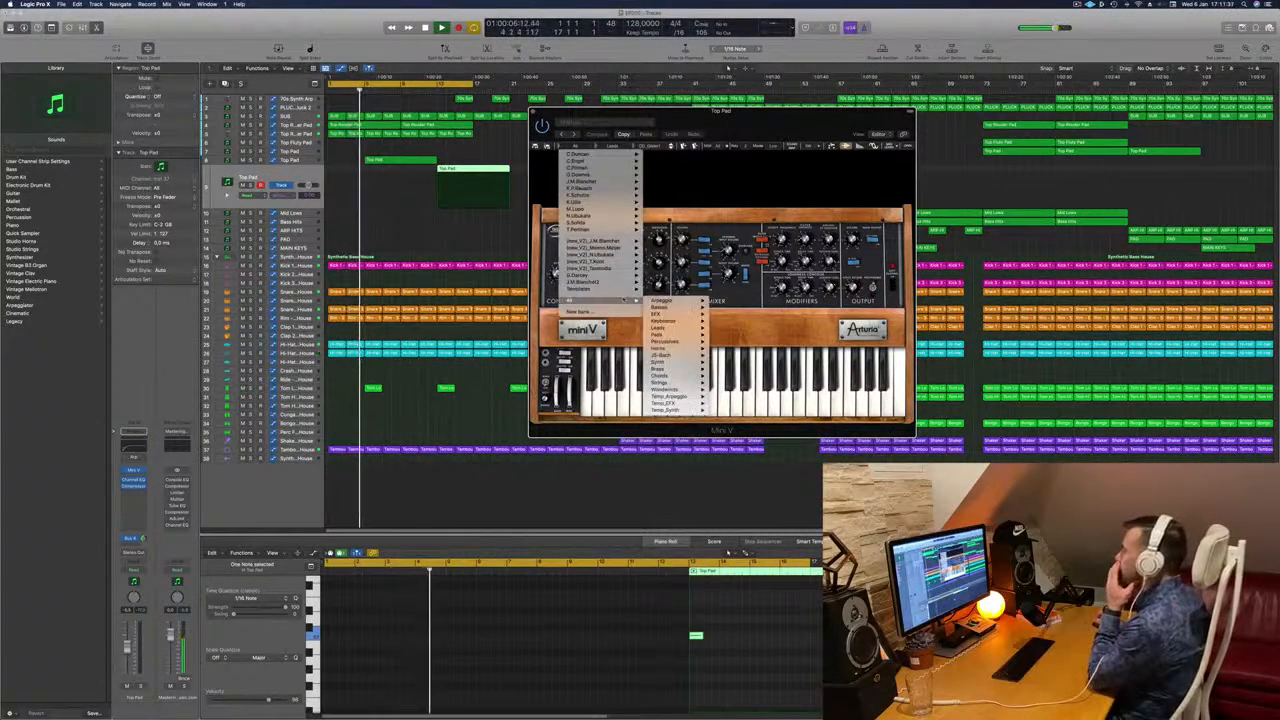
mouse_move(665, 314)
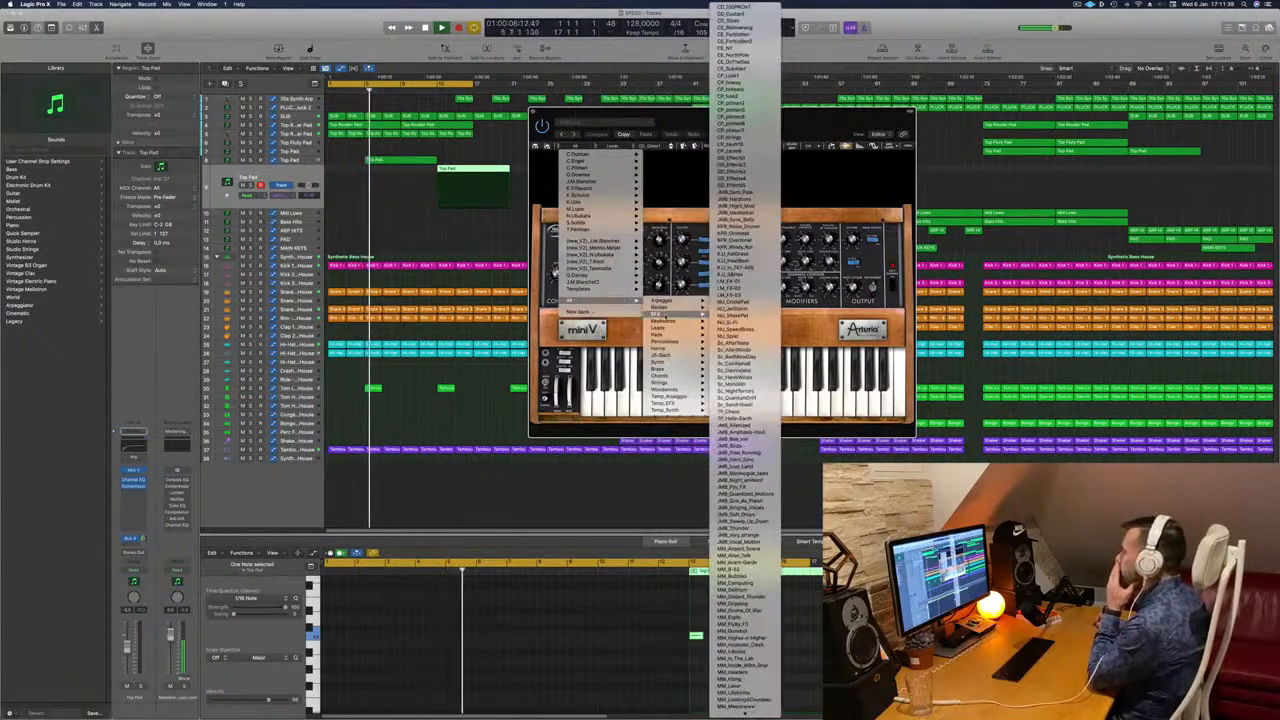
click(745, 7)
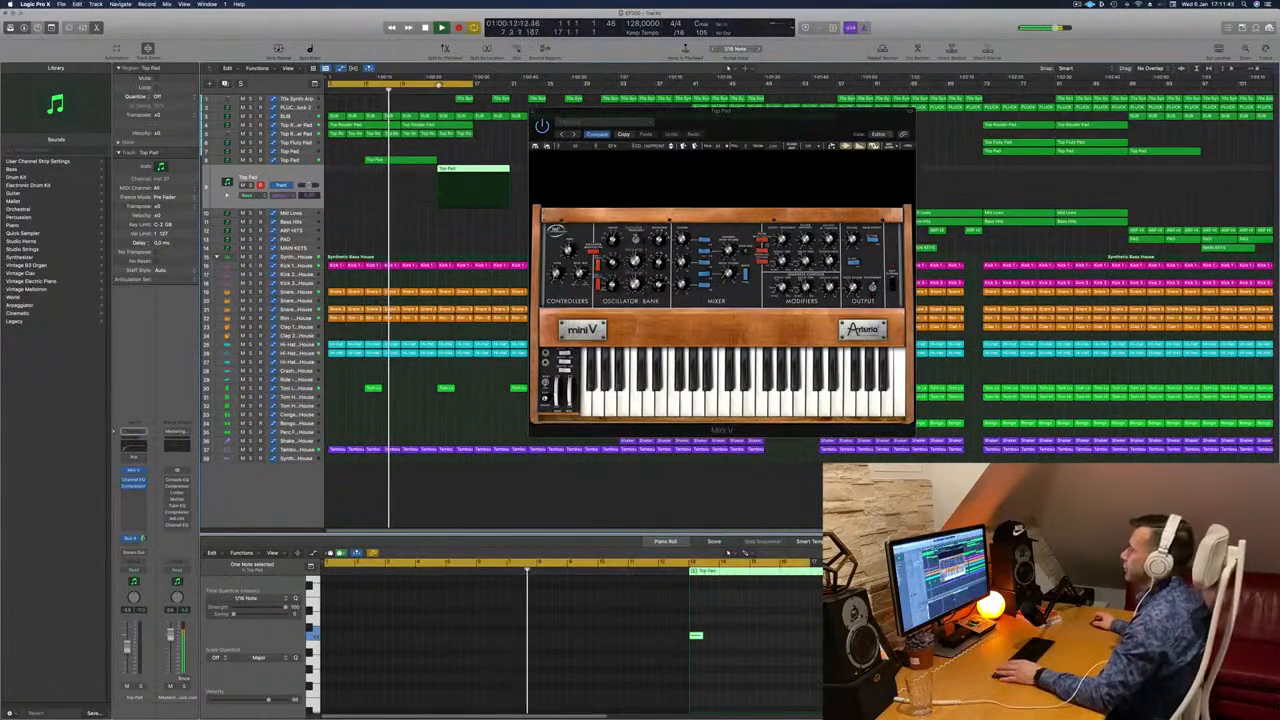
Set the cycle range to bars 13 to 17 and play it to hear the new effect sound.
drag(442, 84, 475, 88)
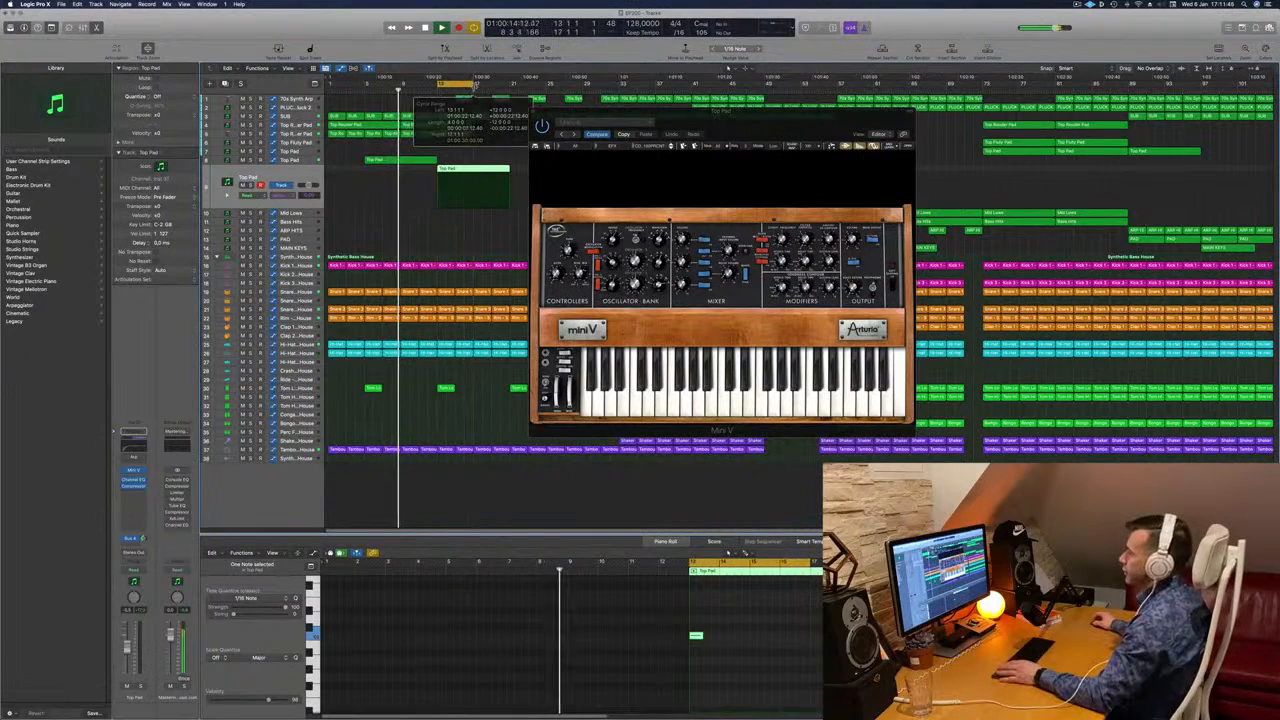
drag(767, 122, 760, 122)
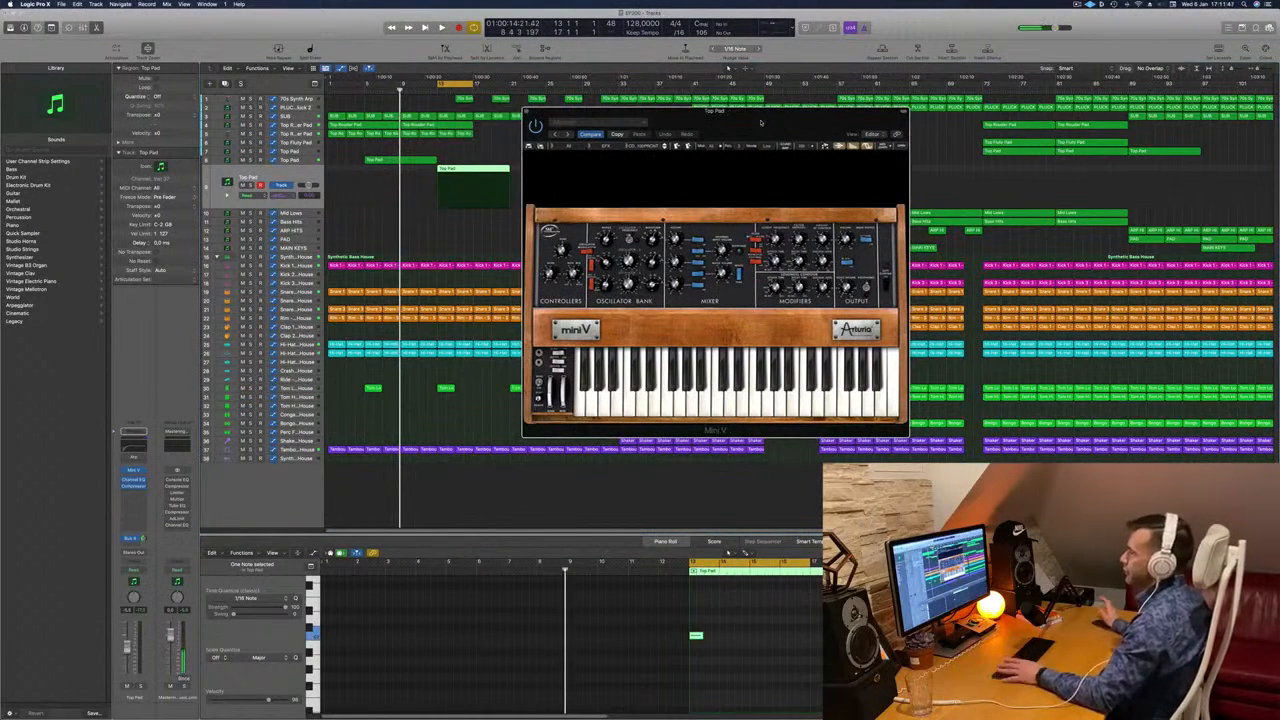
key(space)
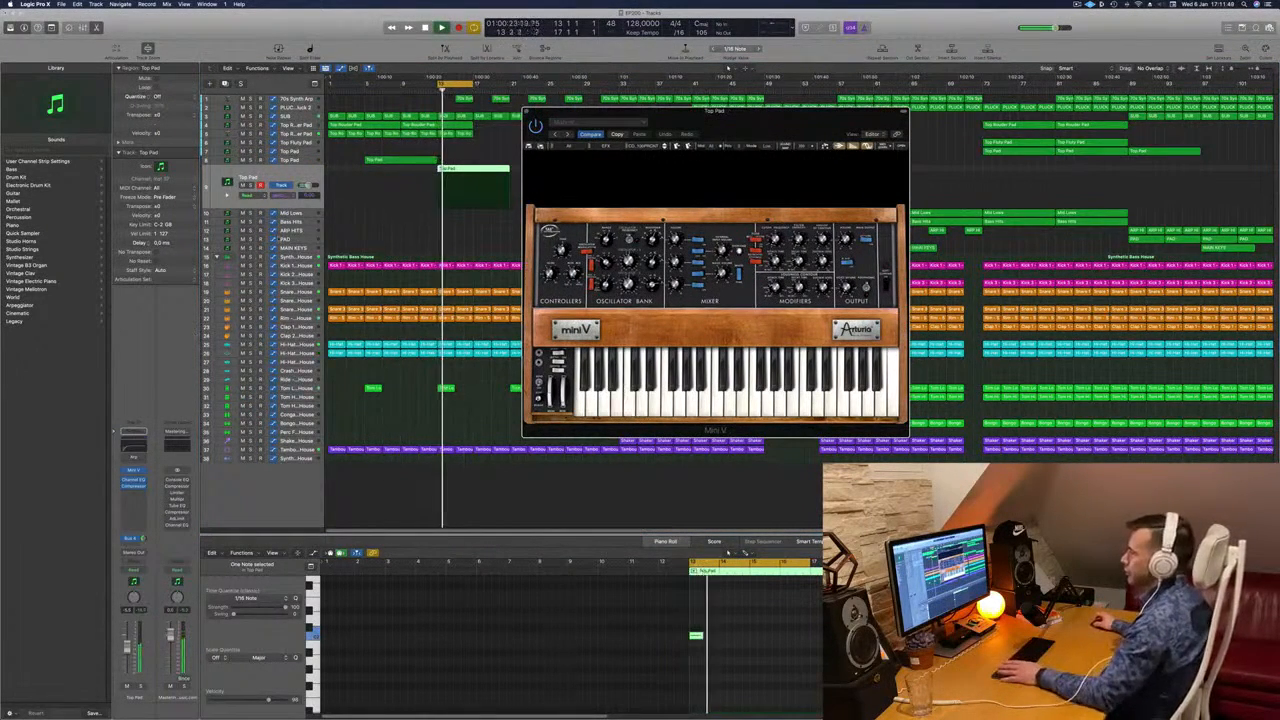
Play the Mini V effect in the bar 13 to 17 cycle and show the Aux 4 channel fed by the Top Pad's bus send.
drag(760, 112, 686, 147)
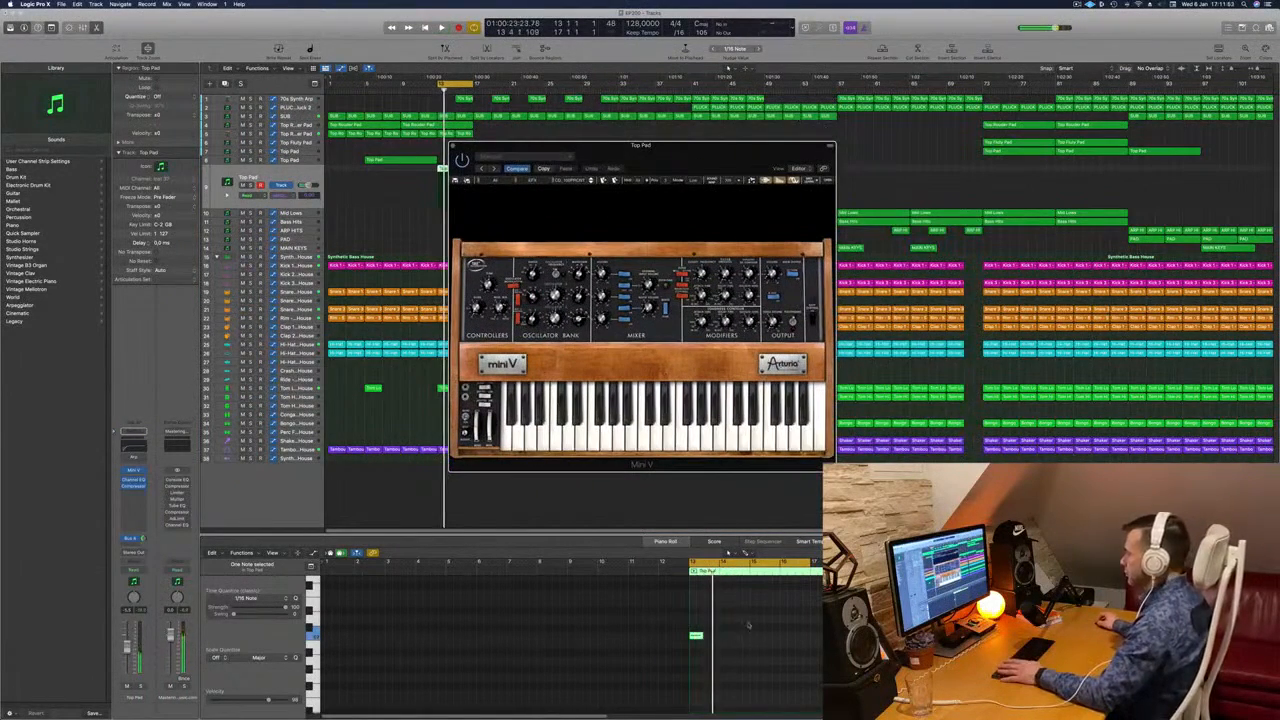
drag(747, 617, 648, 670)
key(space)
key(BackSpace)
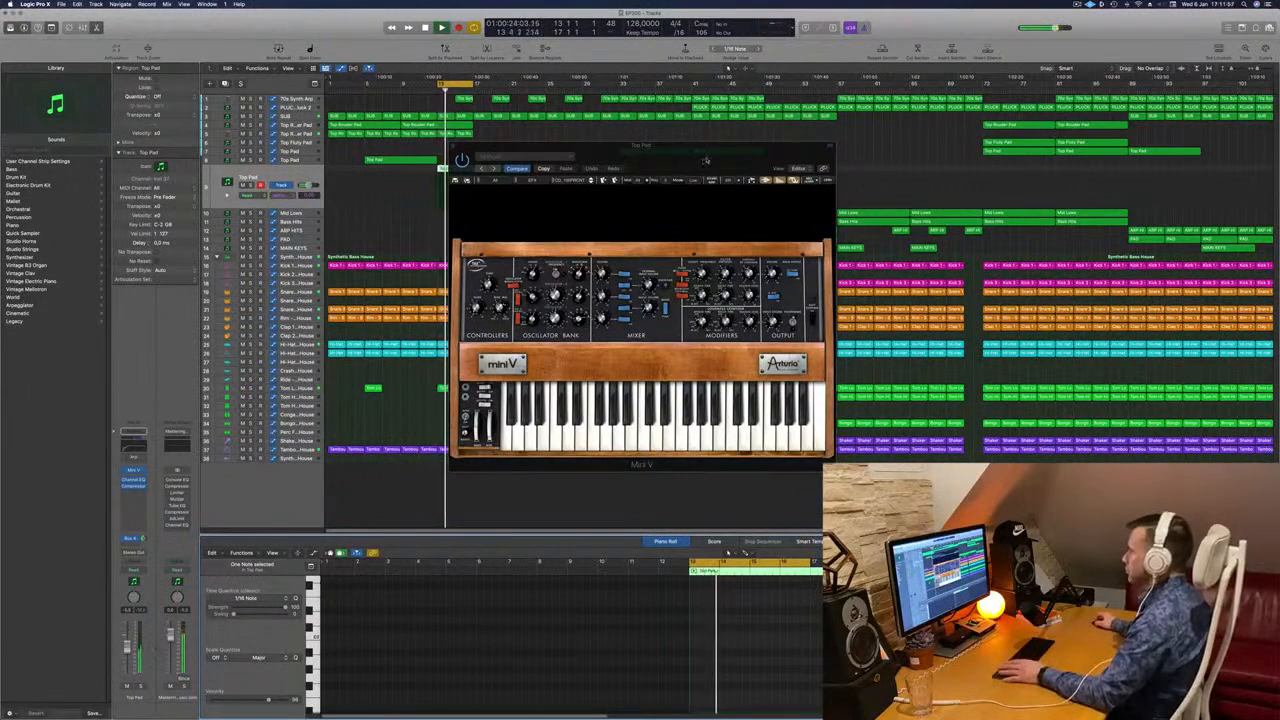
drag(705, 159, 836, 114)
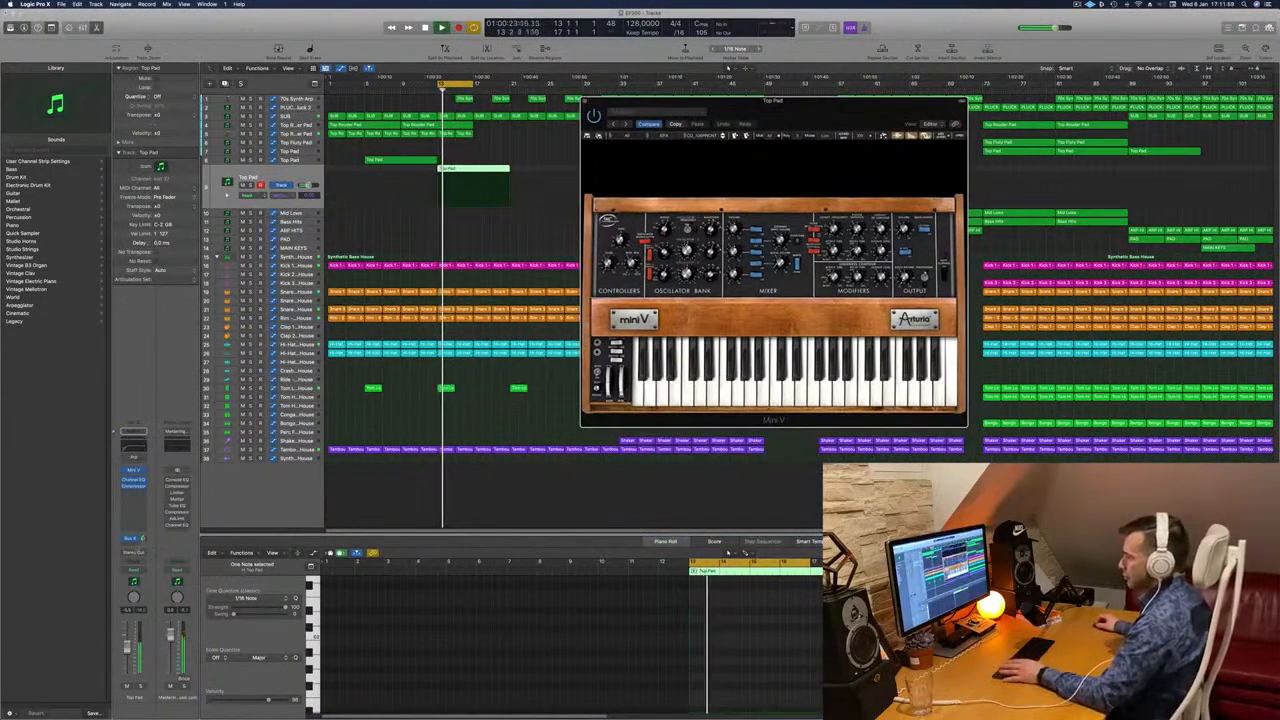
click(143, 539)
key(space)
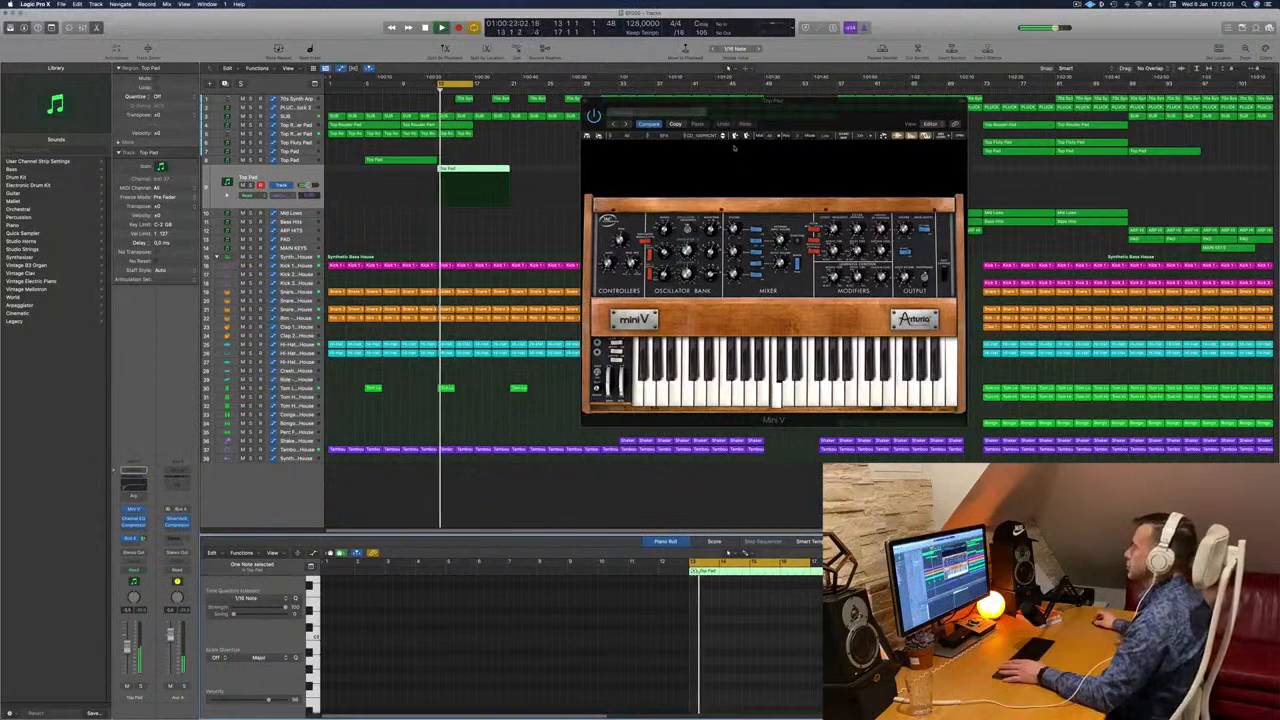
Audition further EFX presets in Mini V over the cycle with the Top Pad fader lowered slightly, and save the project.
drag(775, 117, 750, 122)
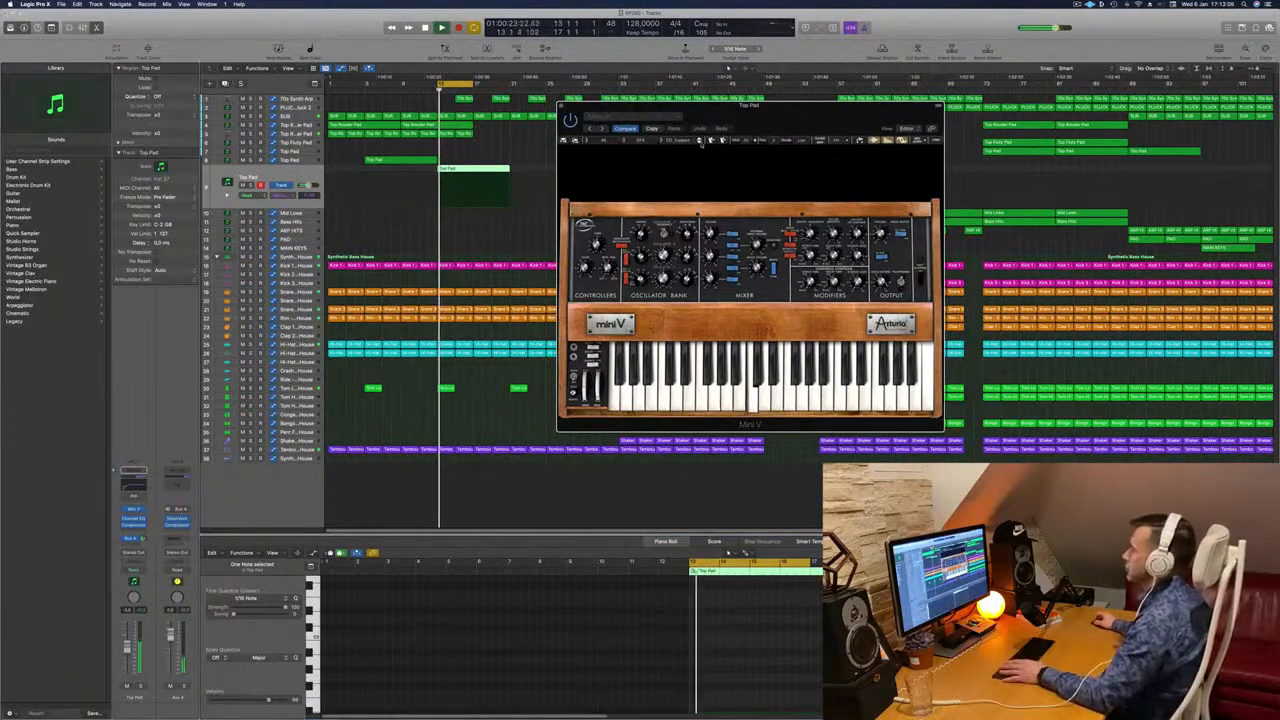
drag(701, 143, 759, 146)
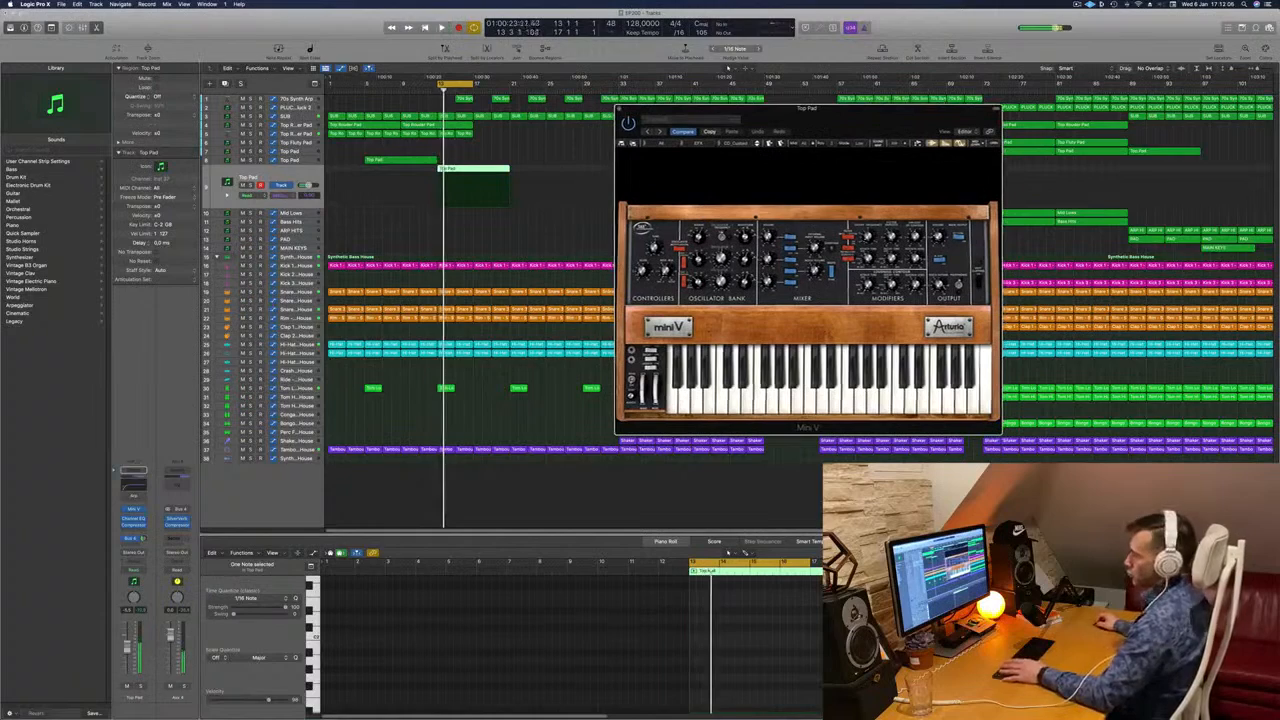
click(728, 552)
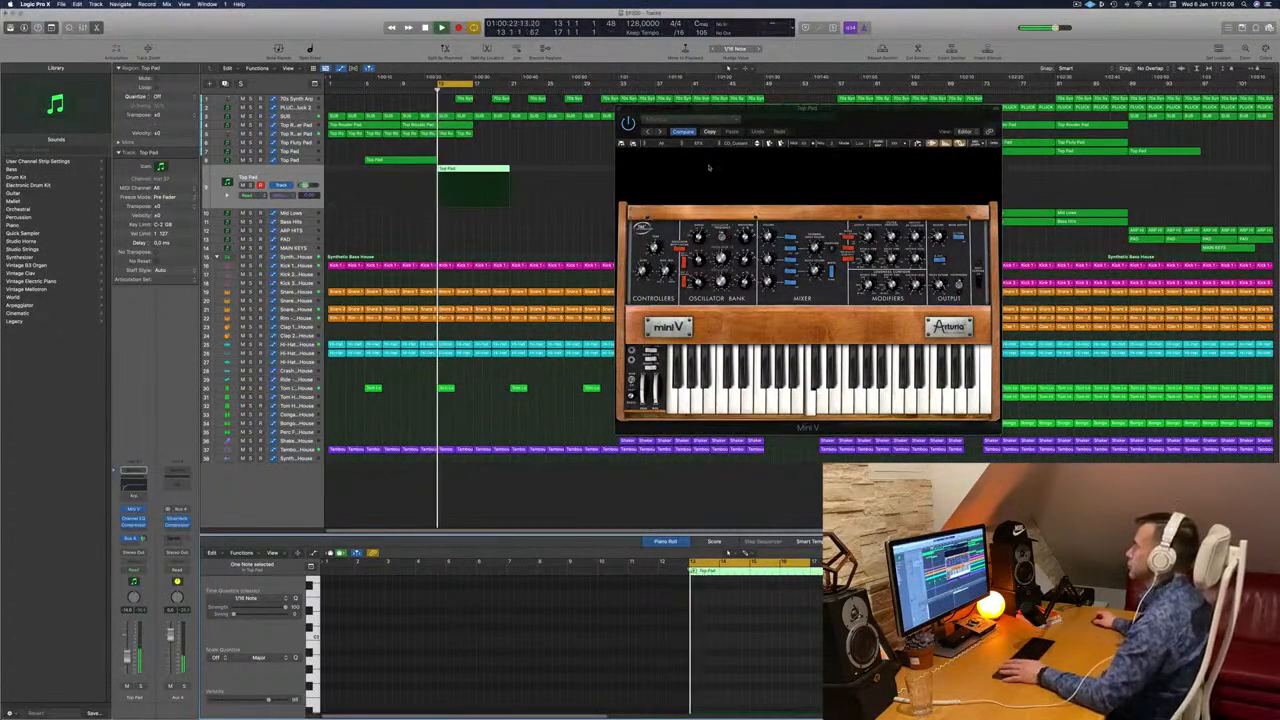
click(758, 146)
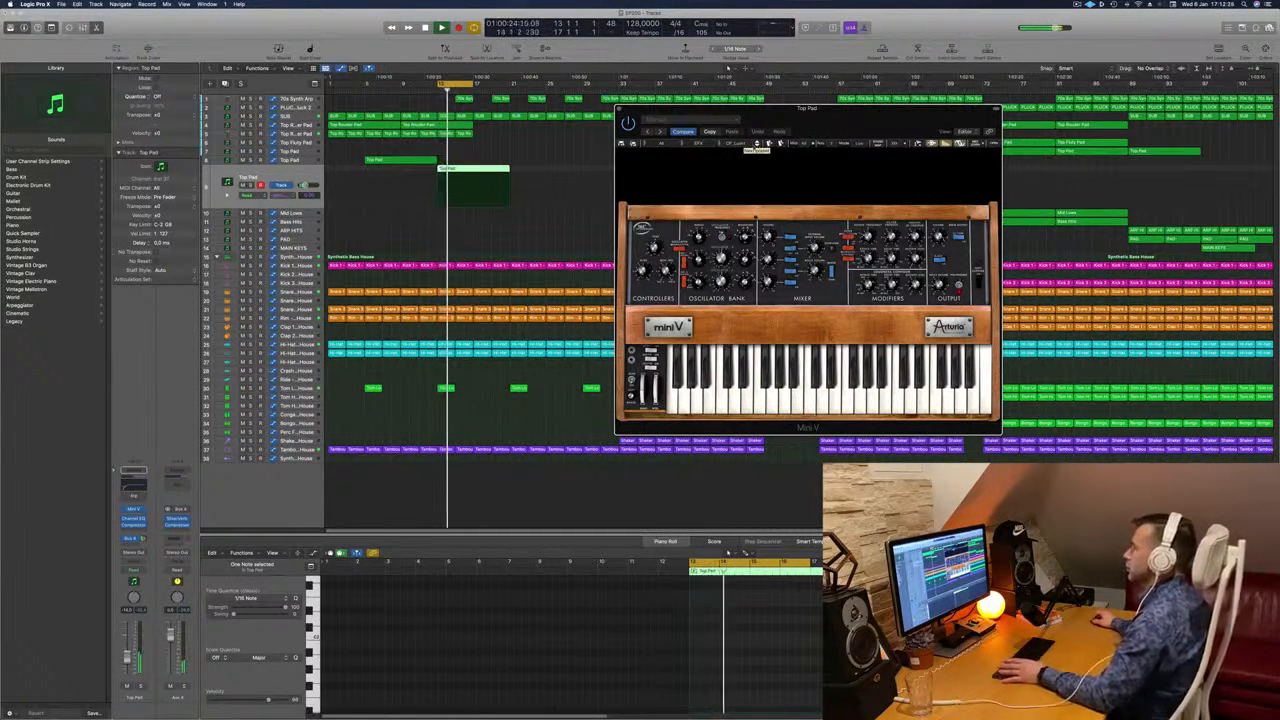
key(space)
drag(127, 654, 128, 650)
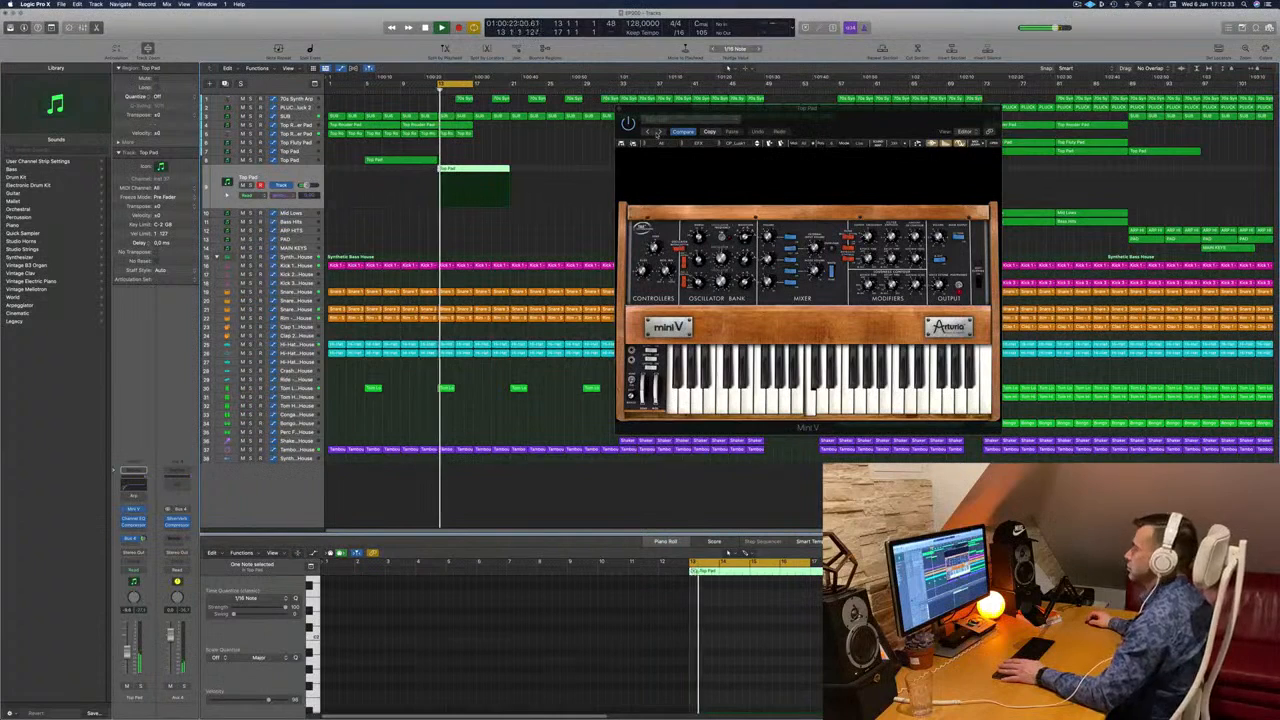
click(660, 132)
key(space)
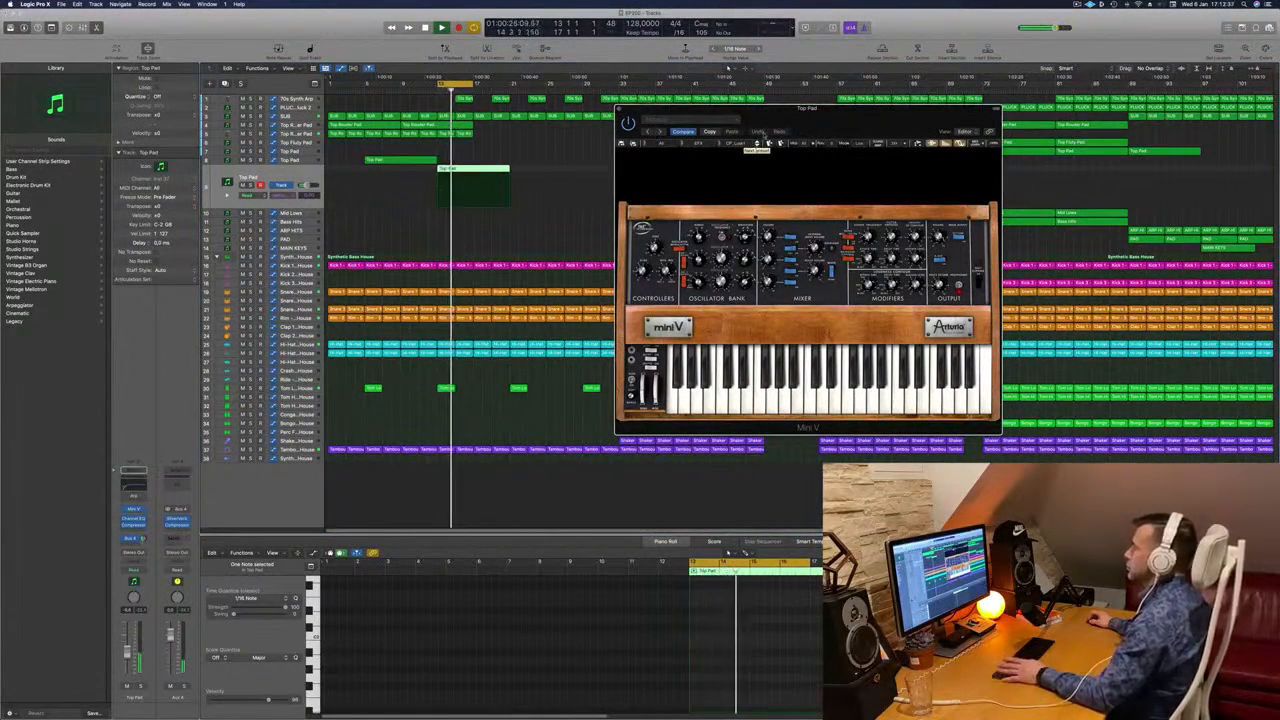
drag(841, 116, 912, 116)
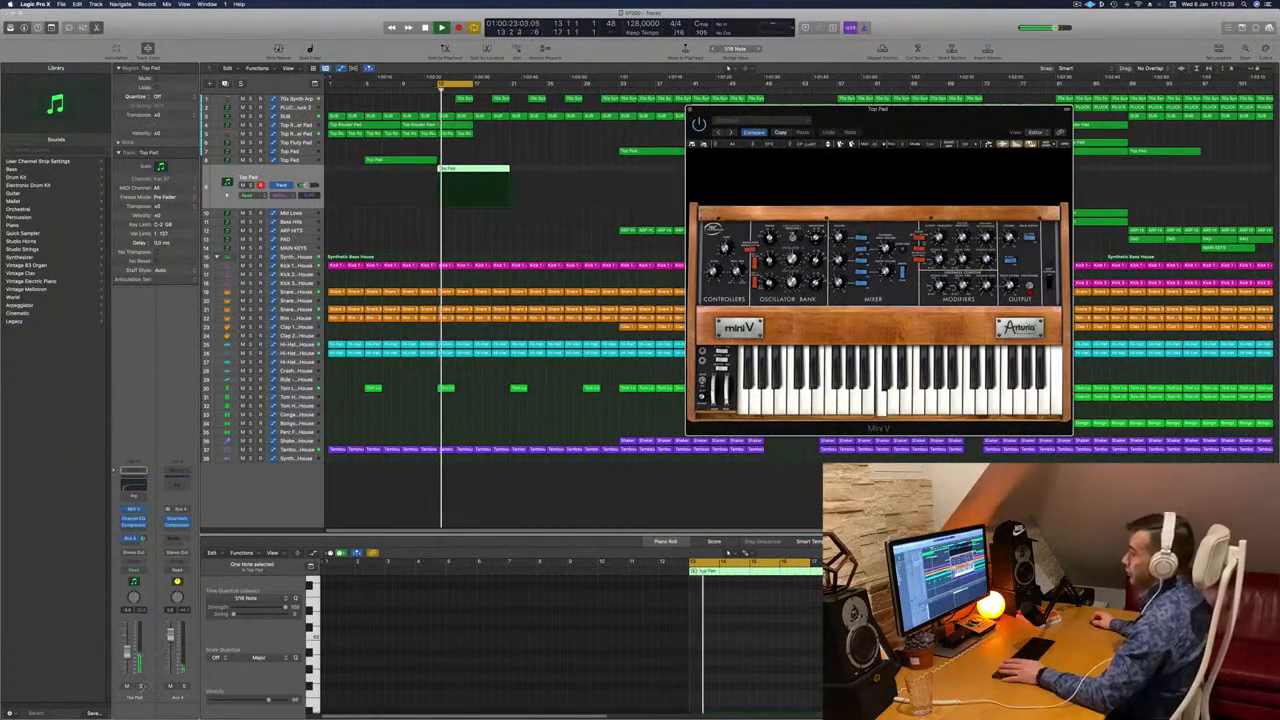
key(ctrl+s)
key(ctrl+s)
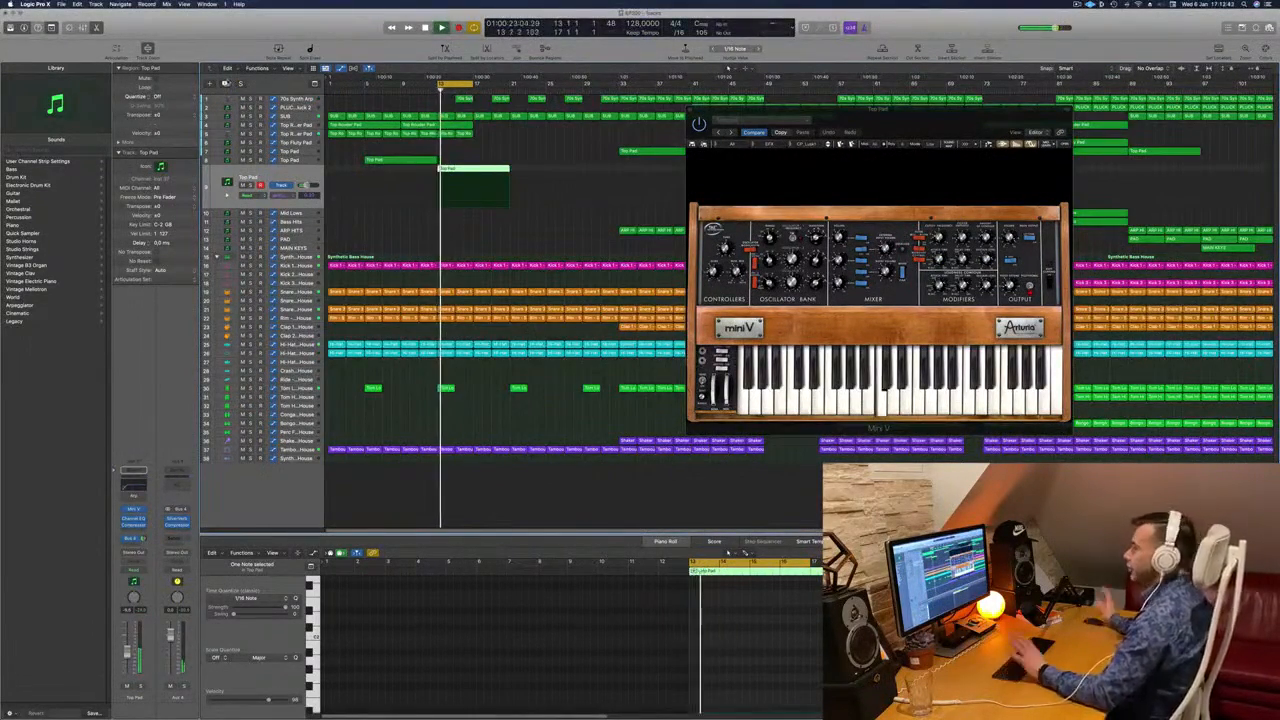
Duplicate the newest Top Pad track and copy its region at bar 13 onto the duplicate.
click(226, 83)
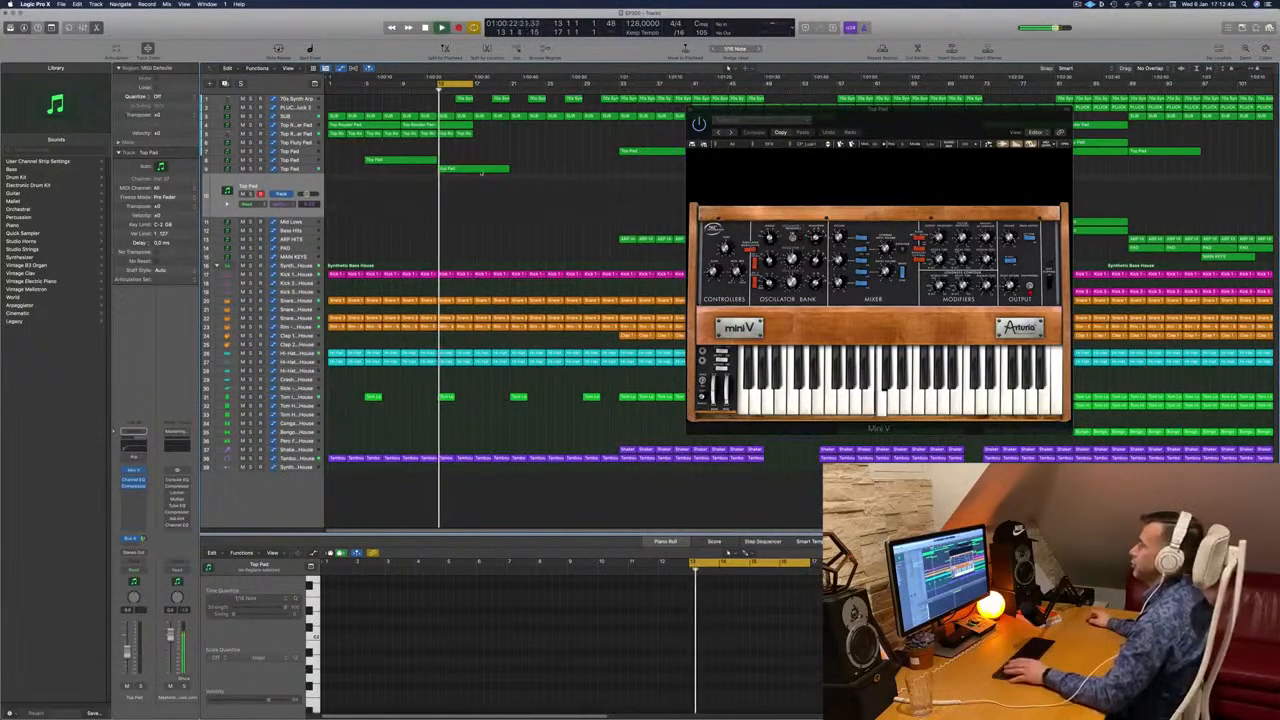
click(478, 170)
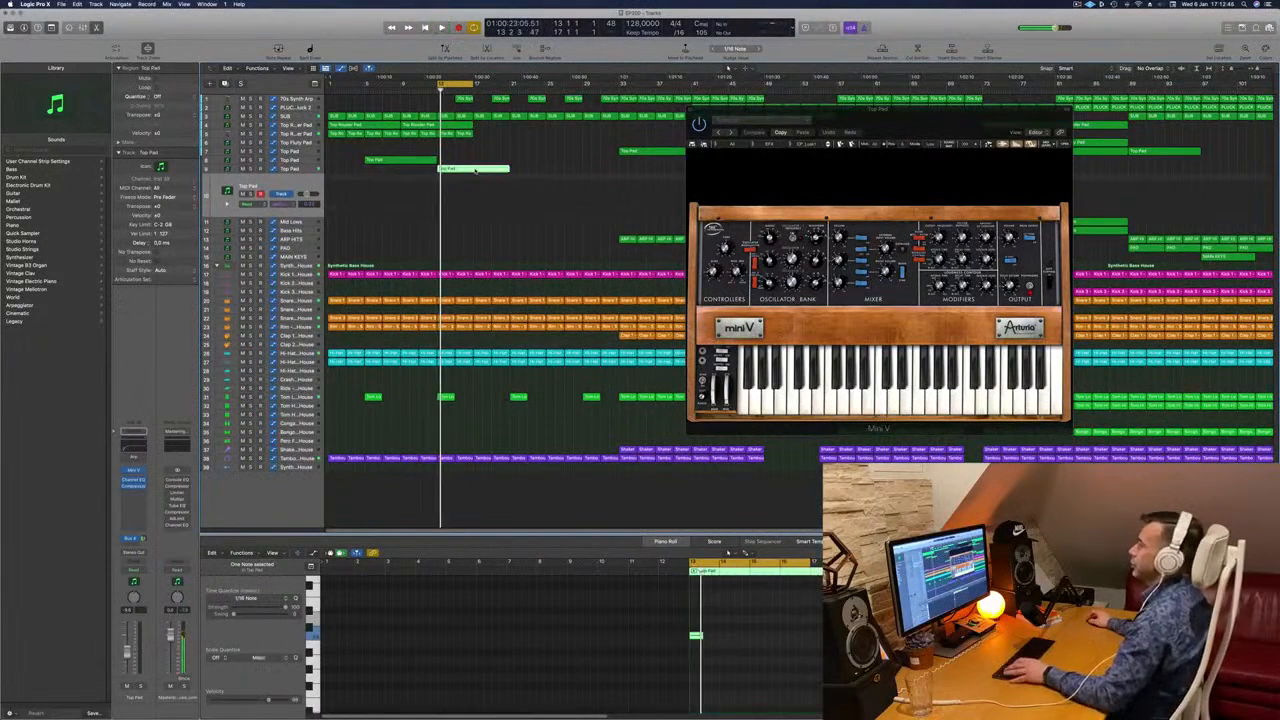
mouse_move(478, 170)
mouse_down()
mouse_move(479, 199)
mouse_move(462, 170)
mouse_up()
Choose a different EFX preset in the duplicated Top Pad track's Mini V during playback and lower the track's volume.
key(space)
click(665, 653)
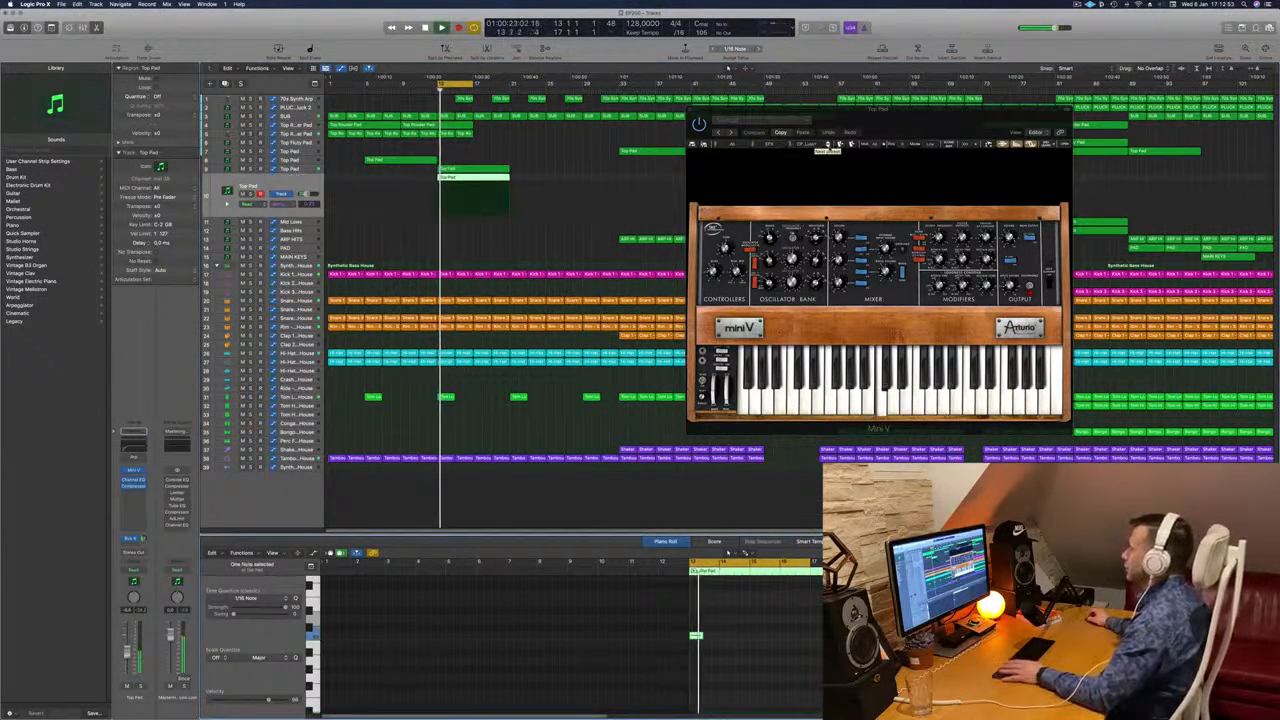
click(828, 145)
drag(836, 168, 674, 197)
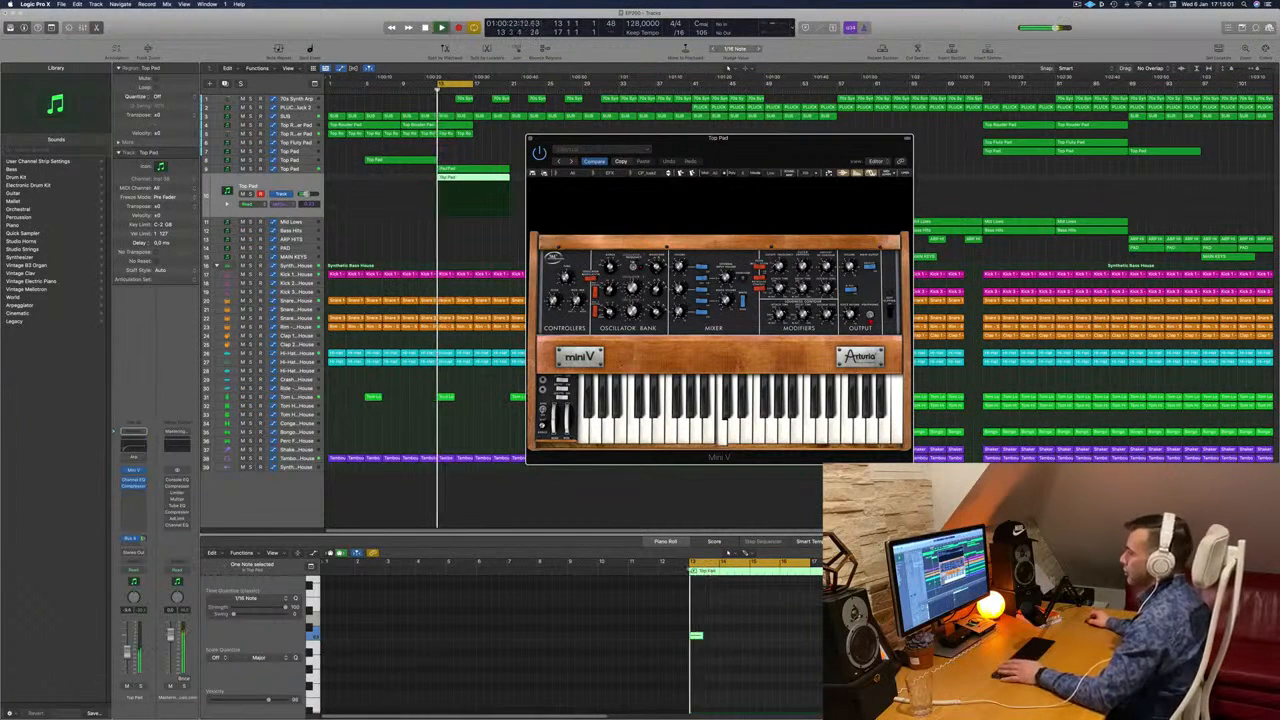
key(space)
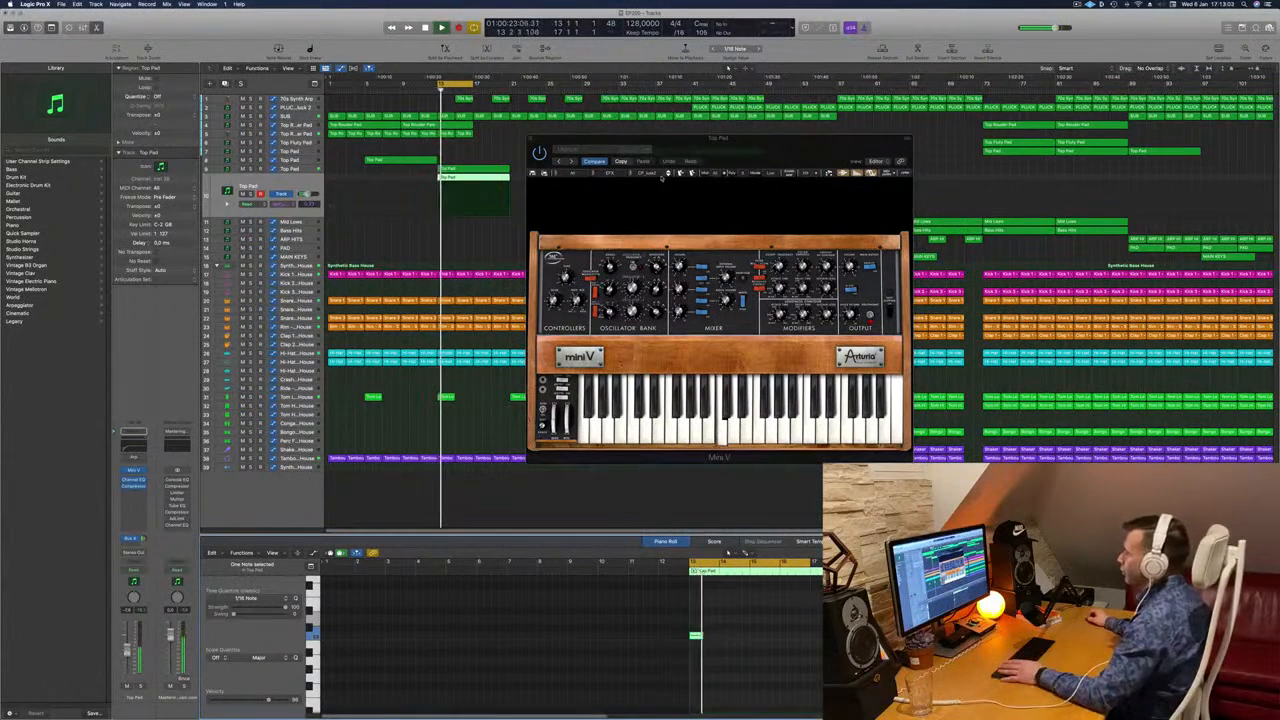
click(668, 175)
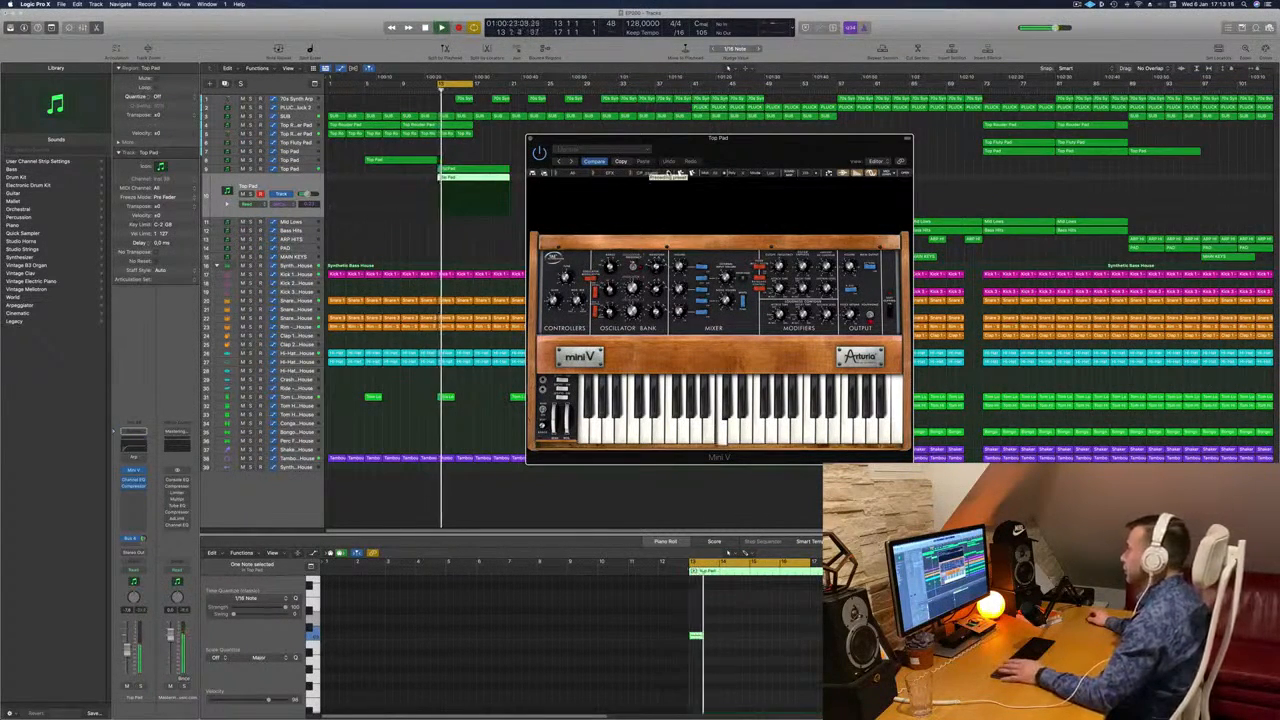
drag(810, 143, 916, 133)
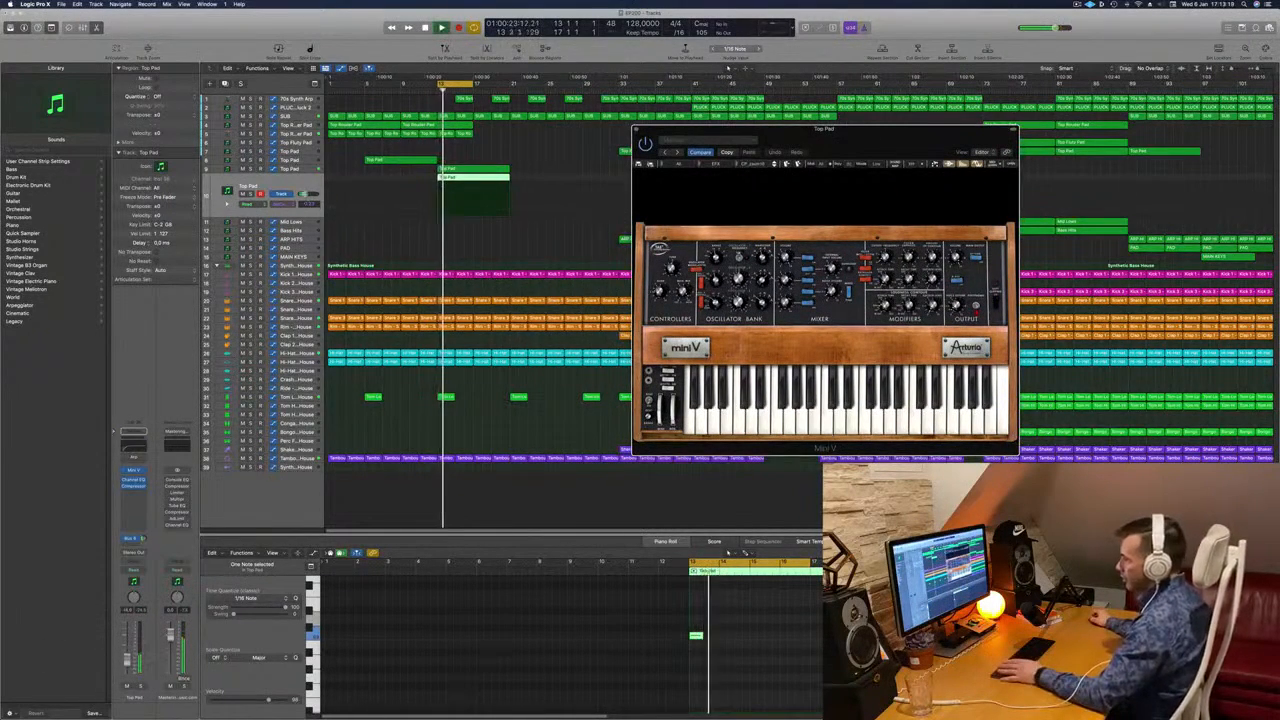
drag(127, 650, 127, 660)
Insert the stereo Waves H-Delay (s) effect on the duplicated Top Pad track after its compressor.
click(137, 493)
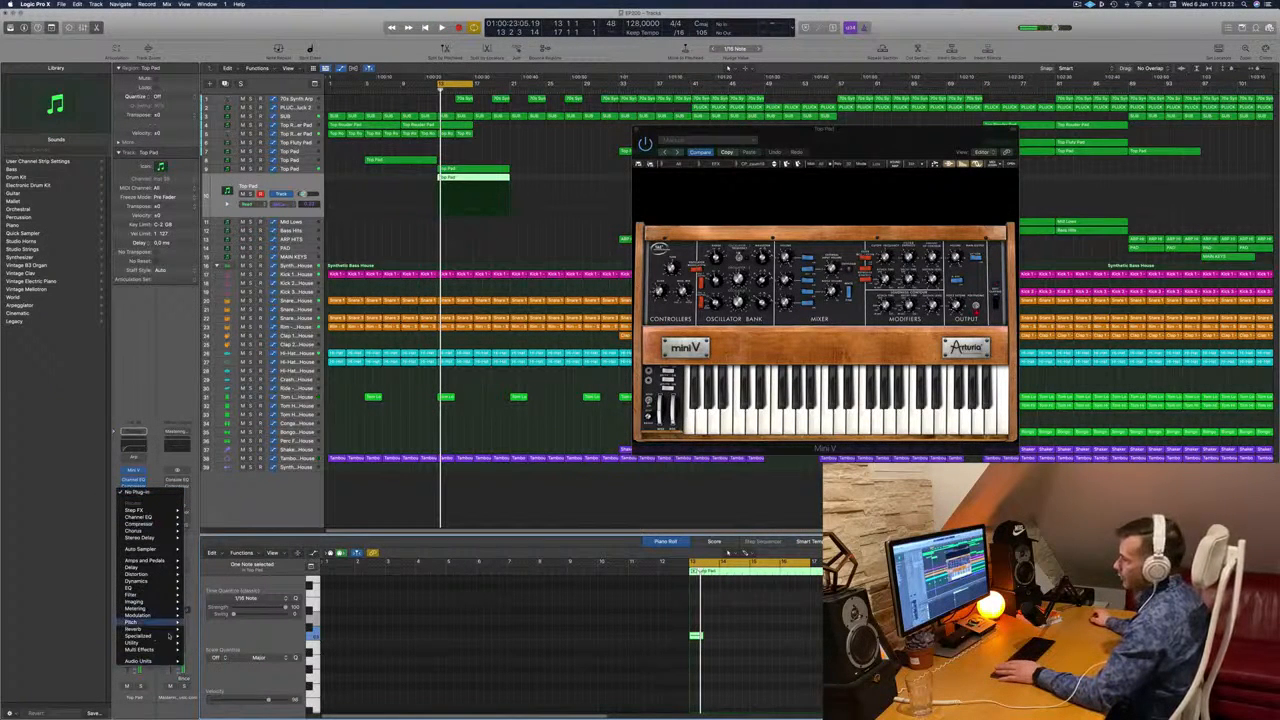
mouse_move(165, 661)
mouse_move(200, 699)
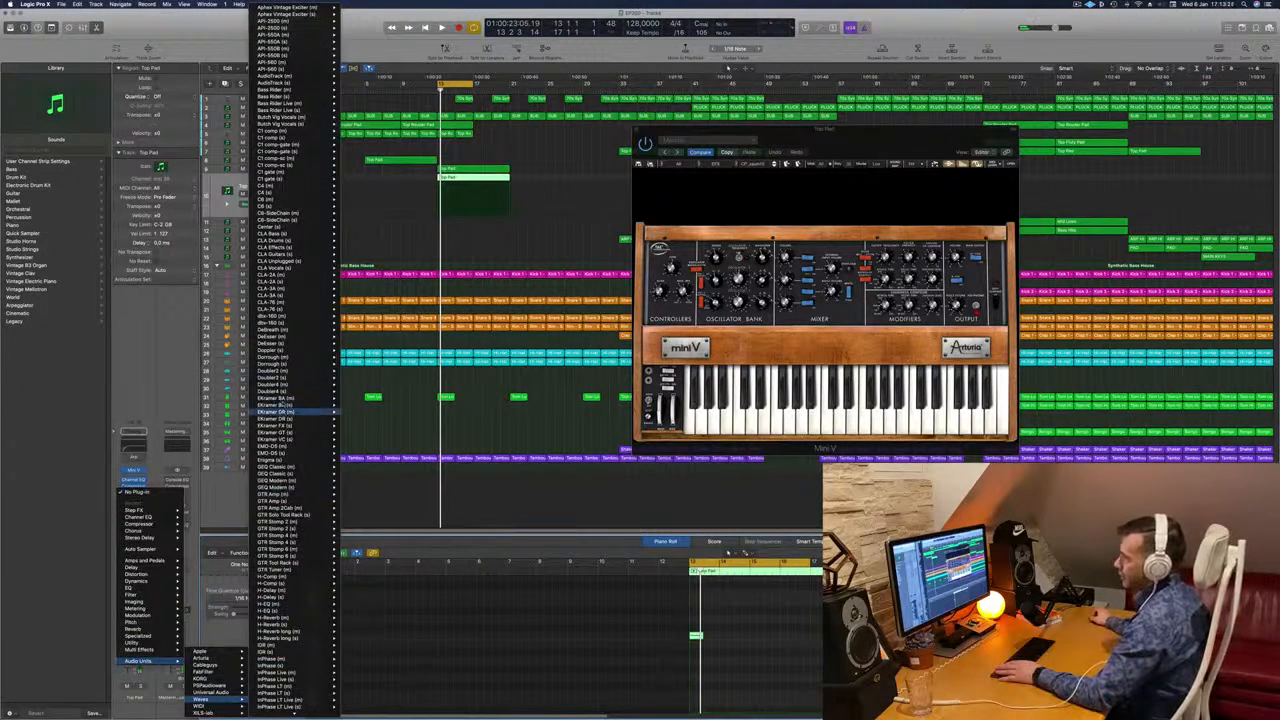
mouse_move(284, 338)
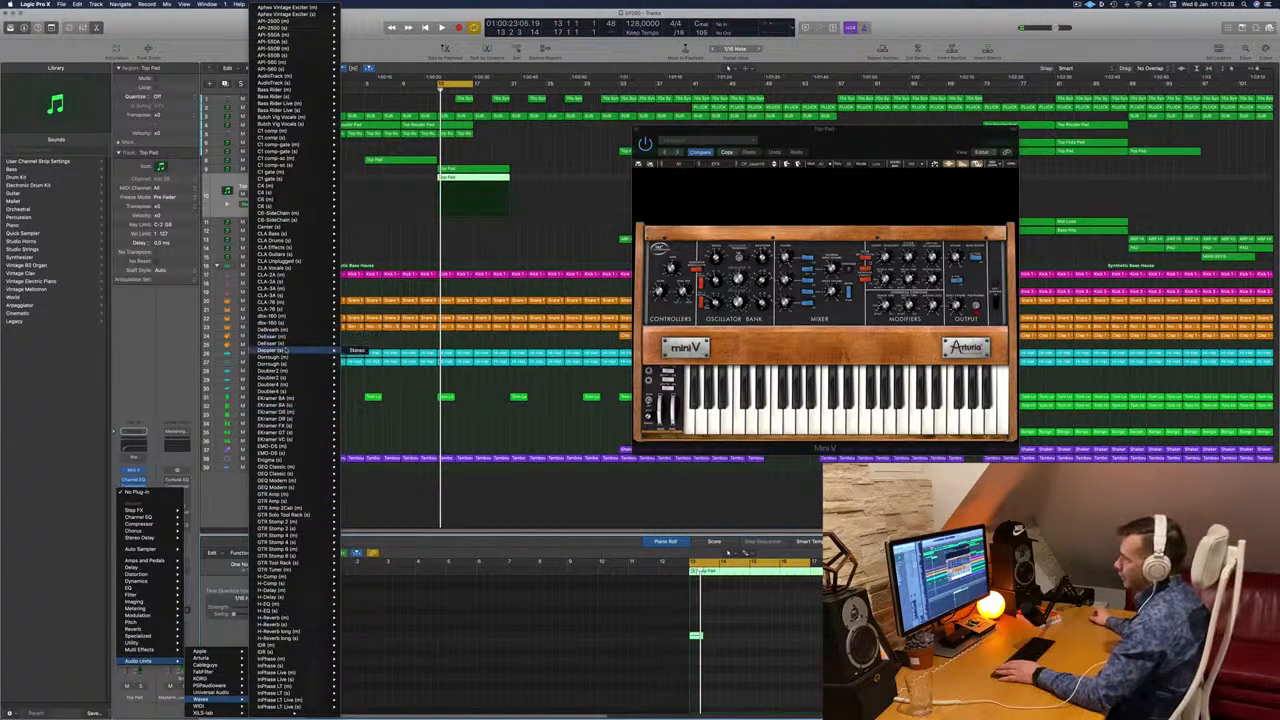
scroll(288, 350, down, 5)
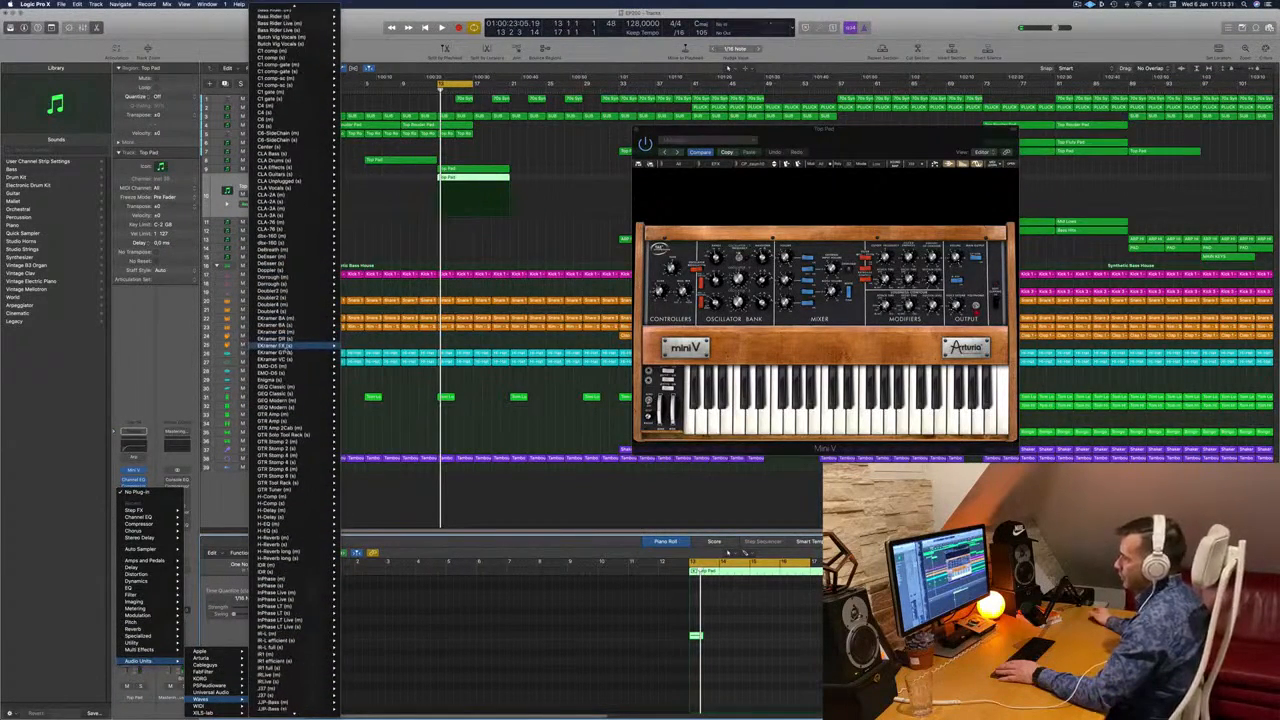
scroll(288, 346, down, 3)
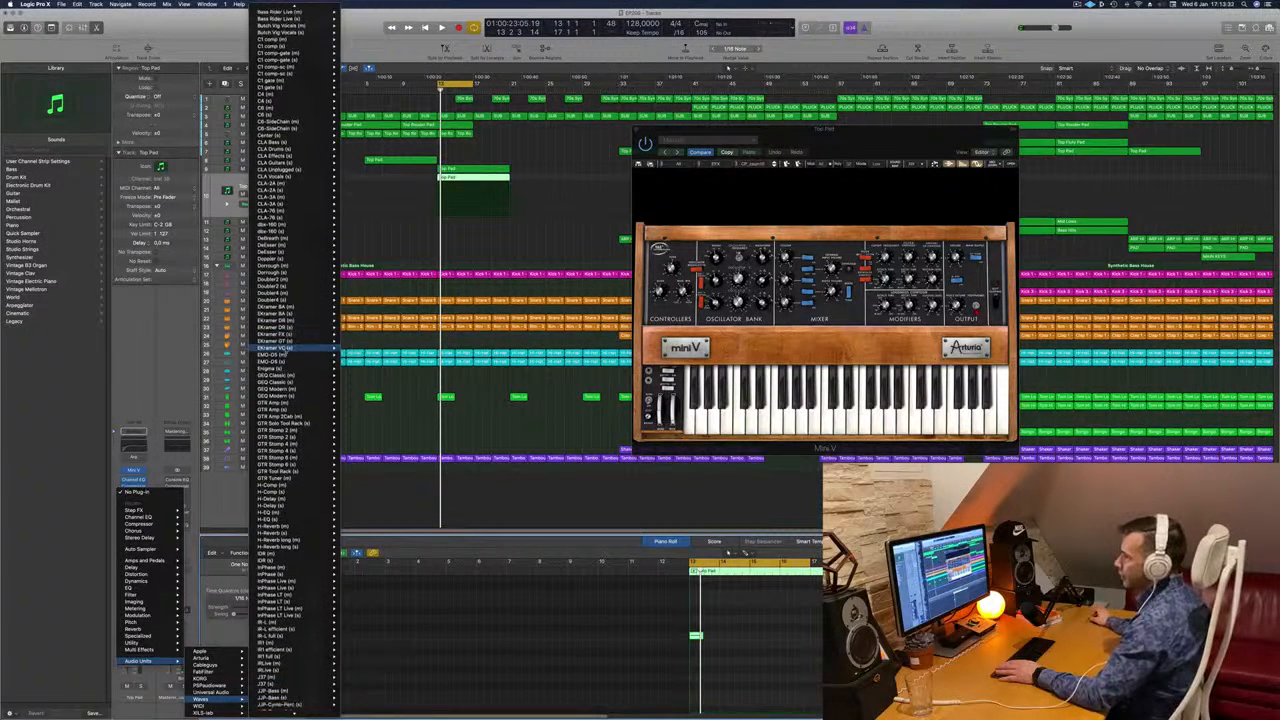
mouse_move(270, 470)
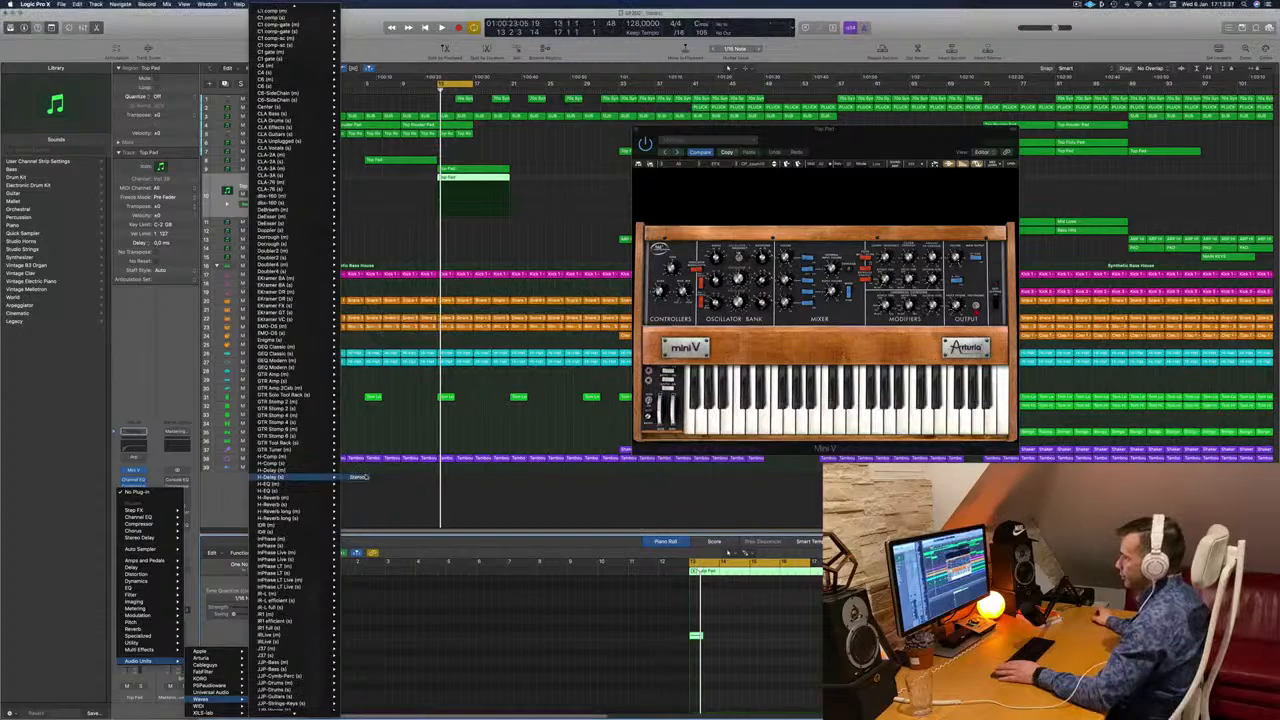
click(362, 477)
click(607, 100)
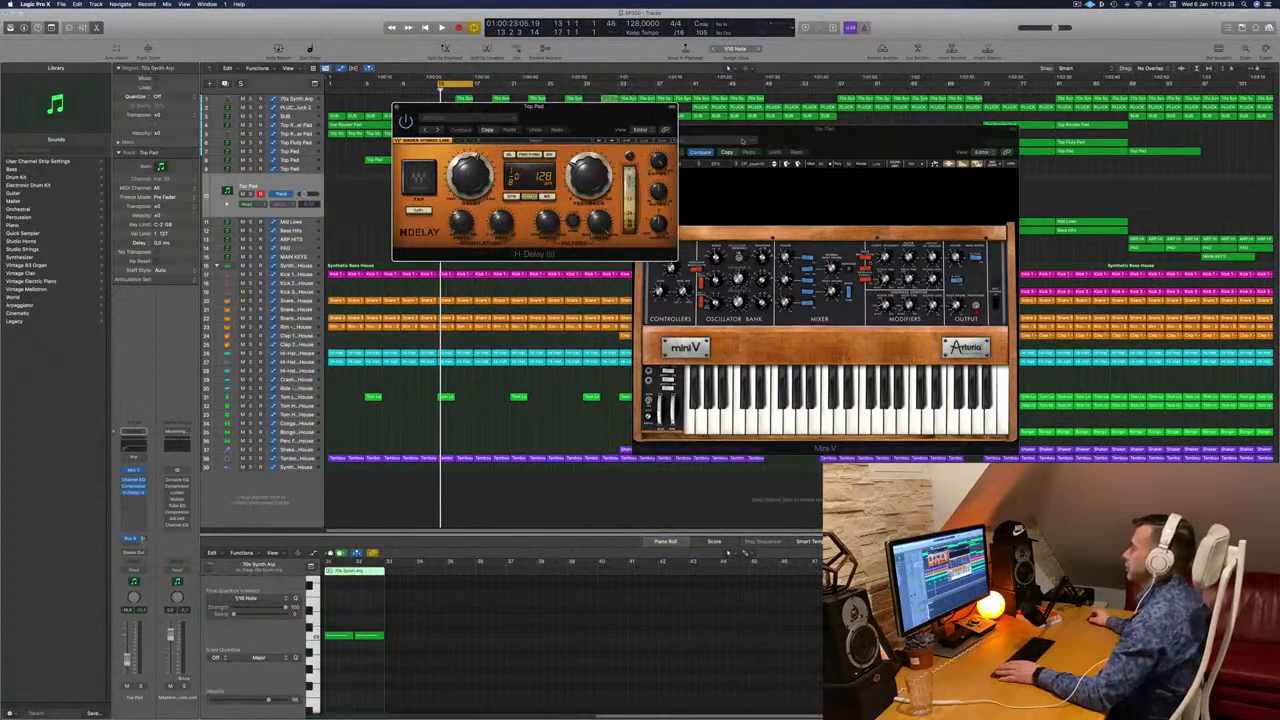
Adjust the H-Delay delay time while the cycle plays, and turn up the upper-left Modifiers knob slightly in Mini V.
key(space)
drag(581, 115, 812, 158)
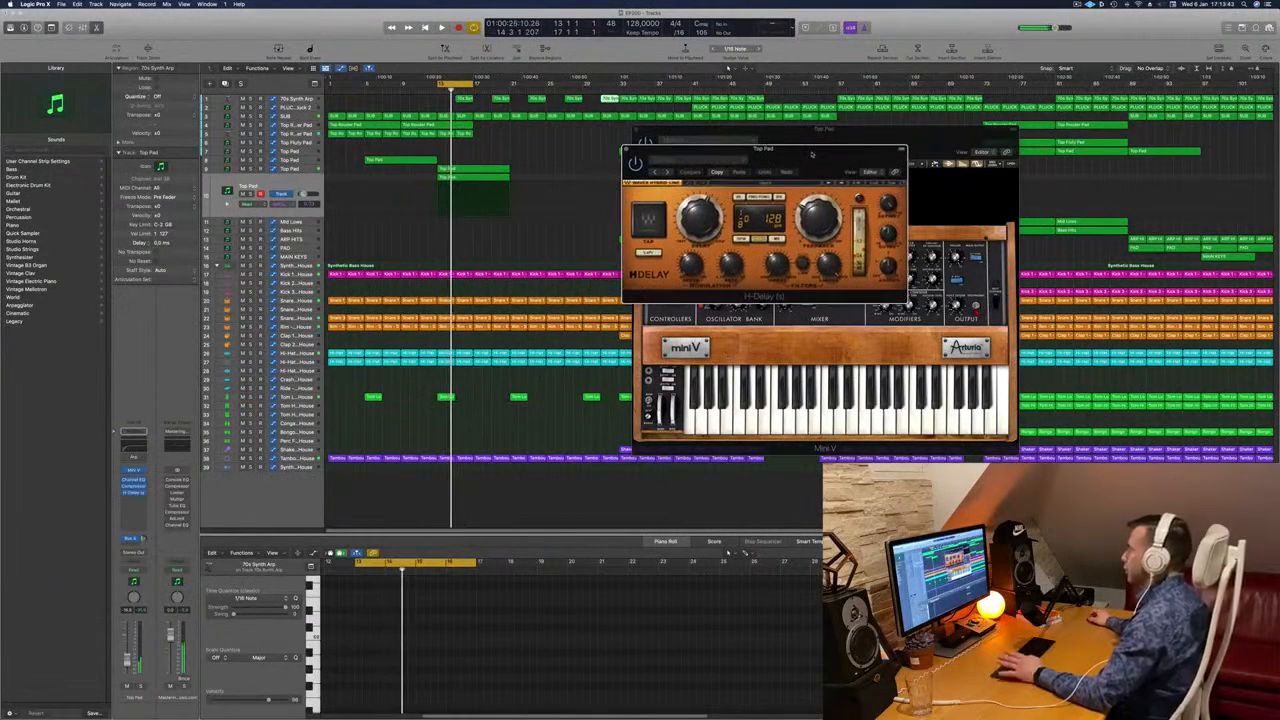
drag(707, 209, 706, 219)
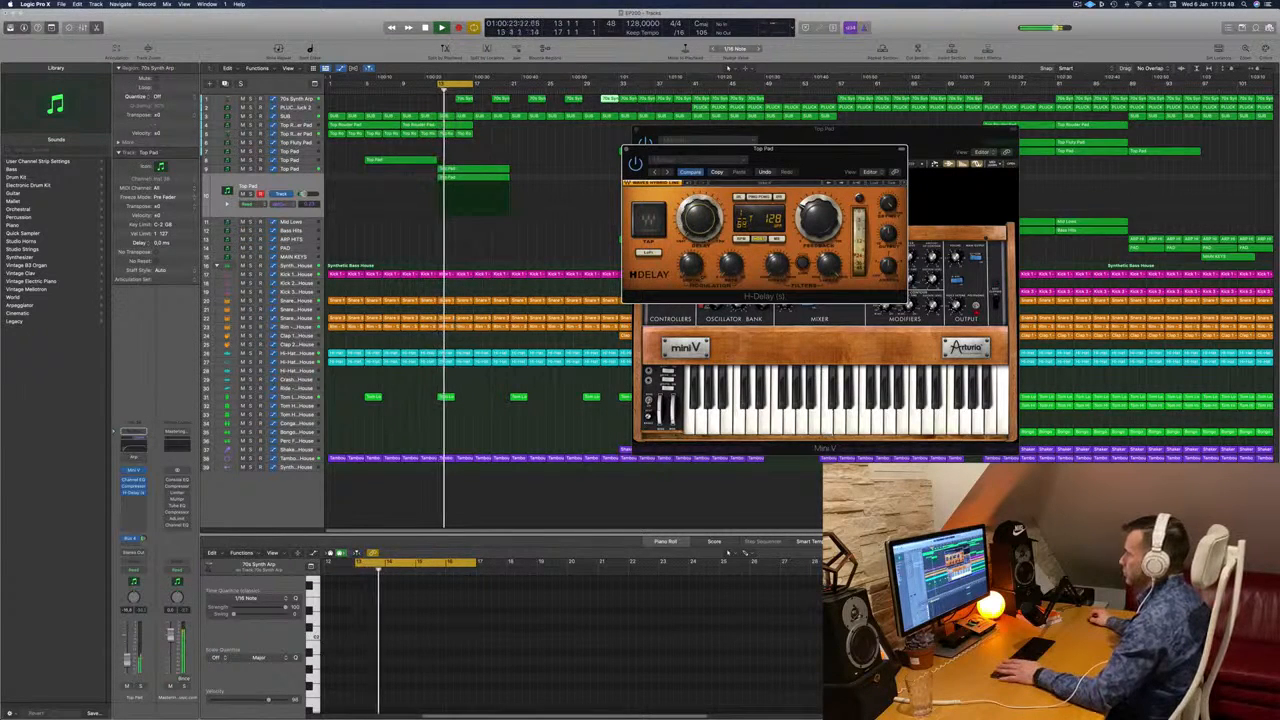
drag(700, 149, 588, 353)
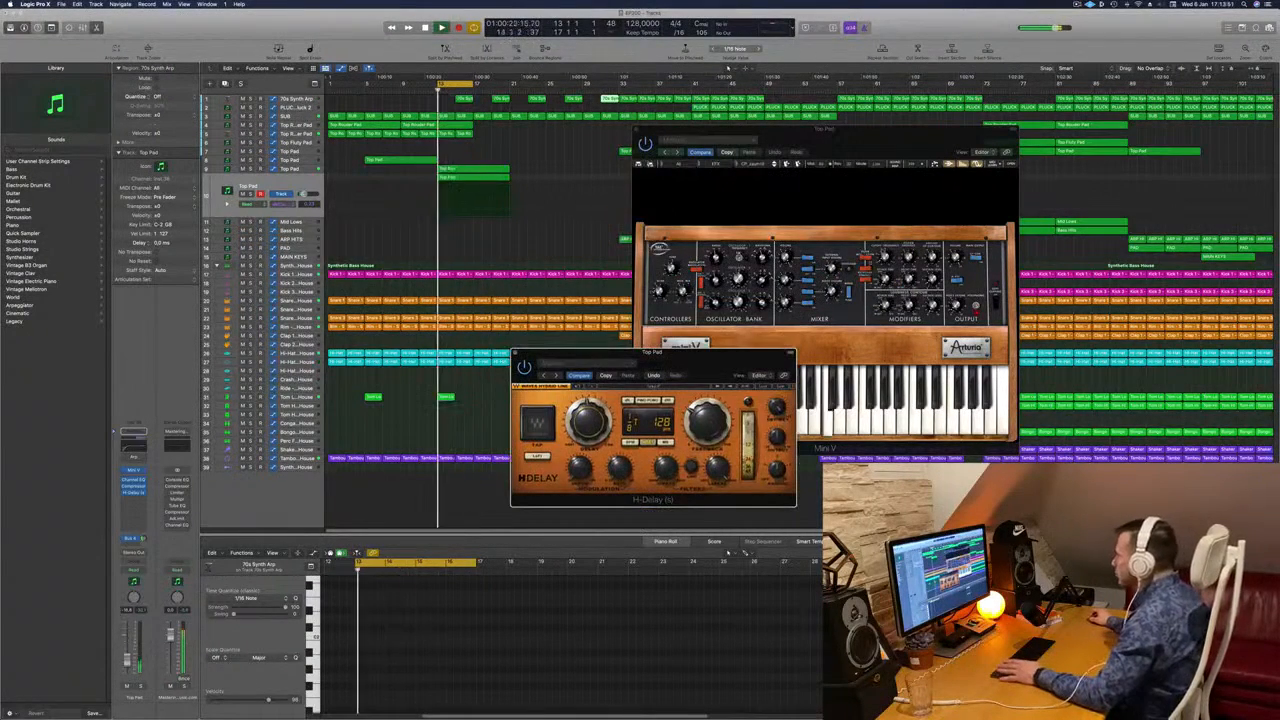
drag(885, 257, 885, 250)
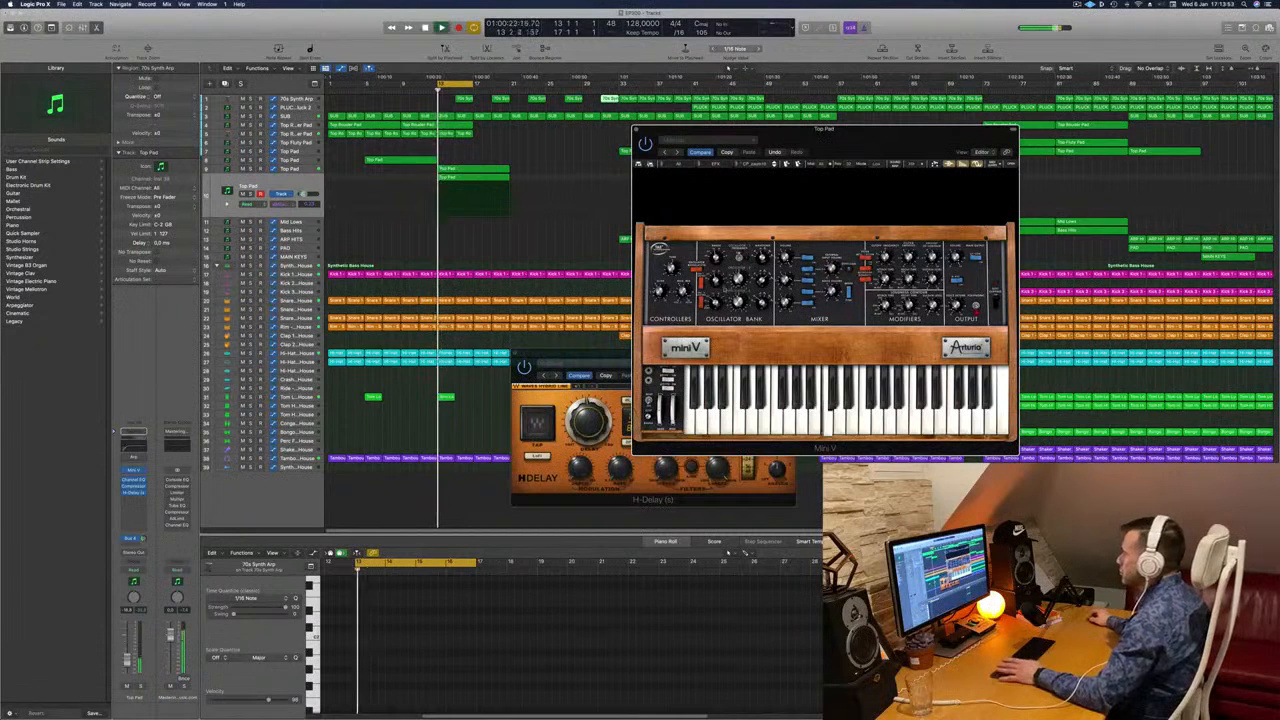
Set the H-Delay delay time to a 1/64 note value and listen to the effect in the bar 13 to 17 cycle.
drag(586, 357, 611, 279)
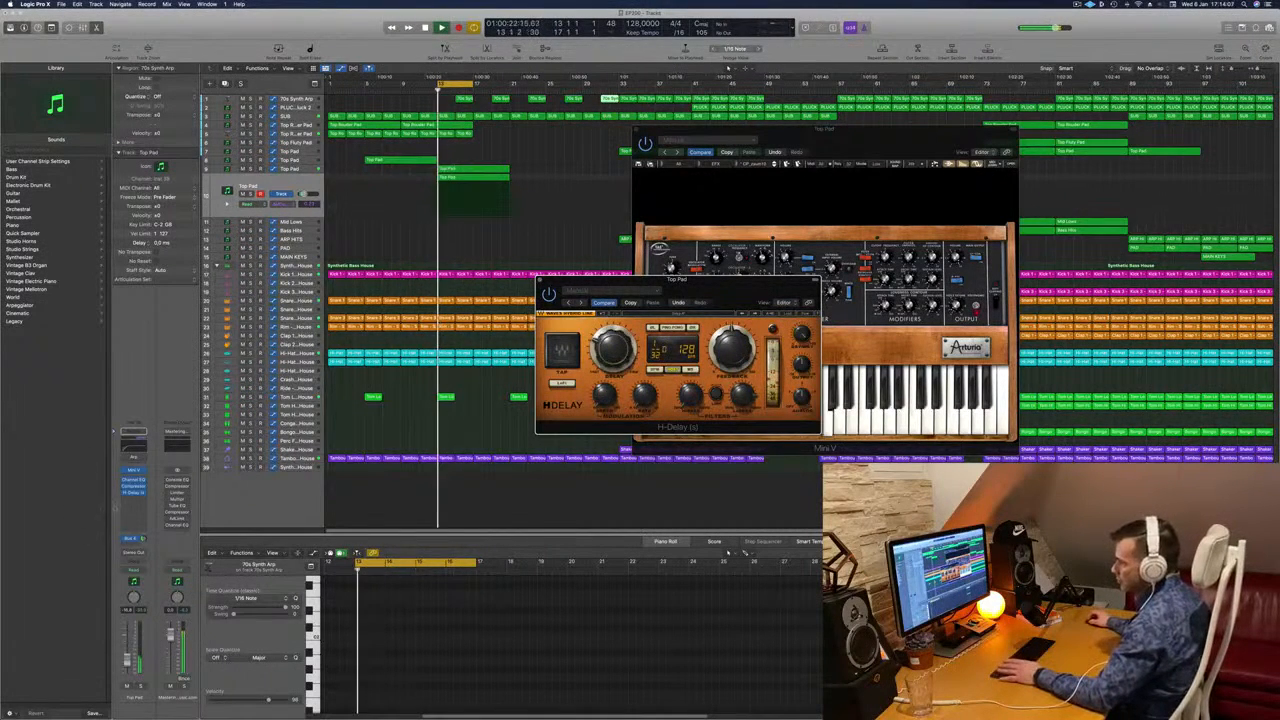
click(133, 493)
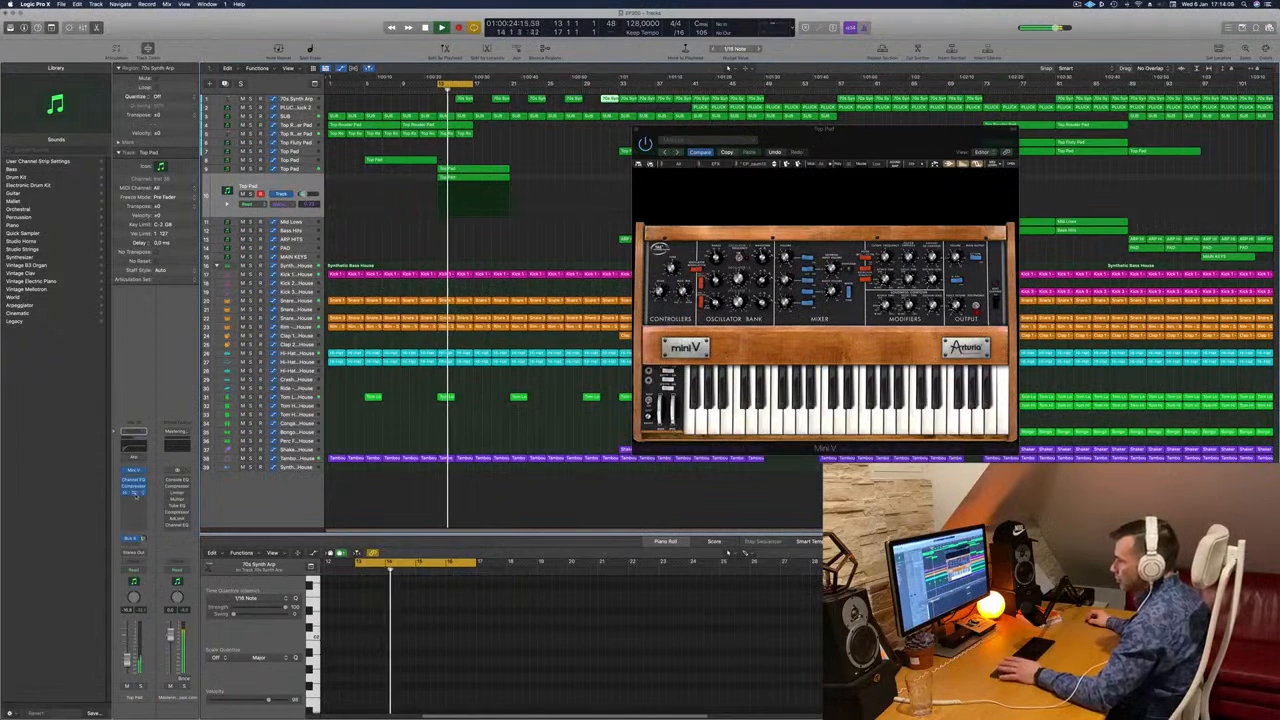
click(133, 493)
key(space)
drag(727, 289, 737, 289)
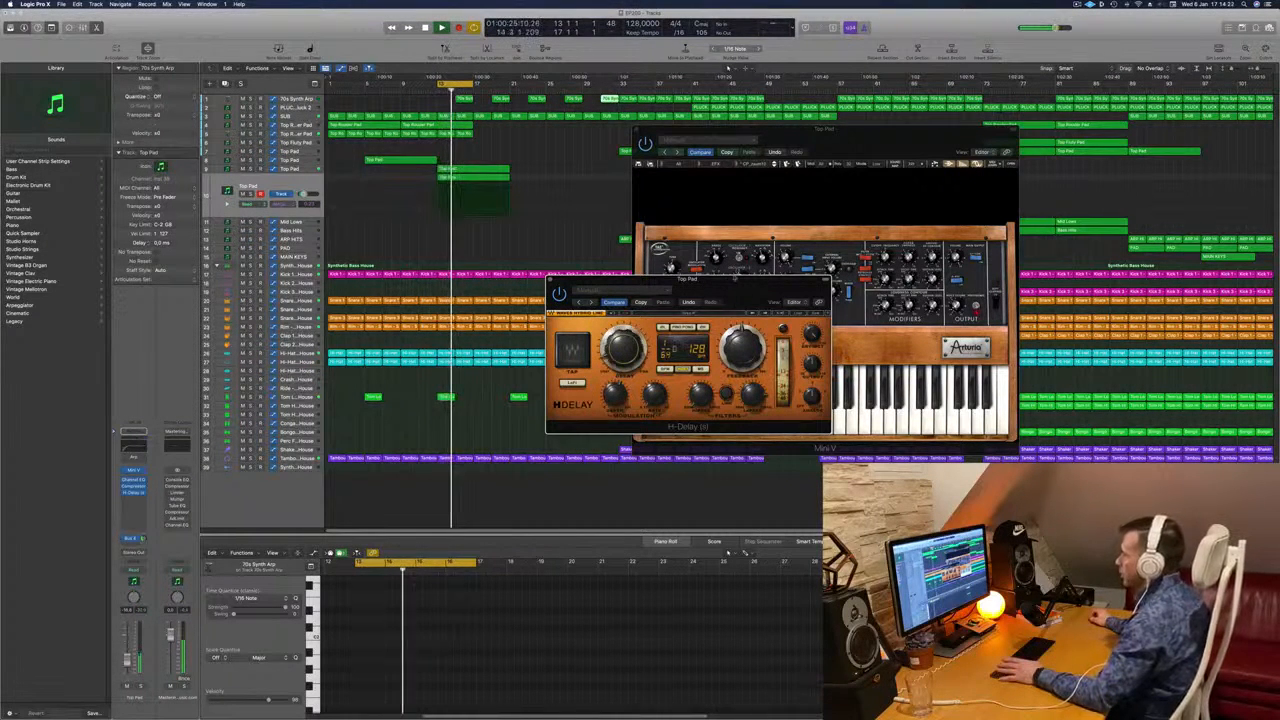
drag(731, 282, 746, 277)
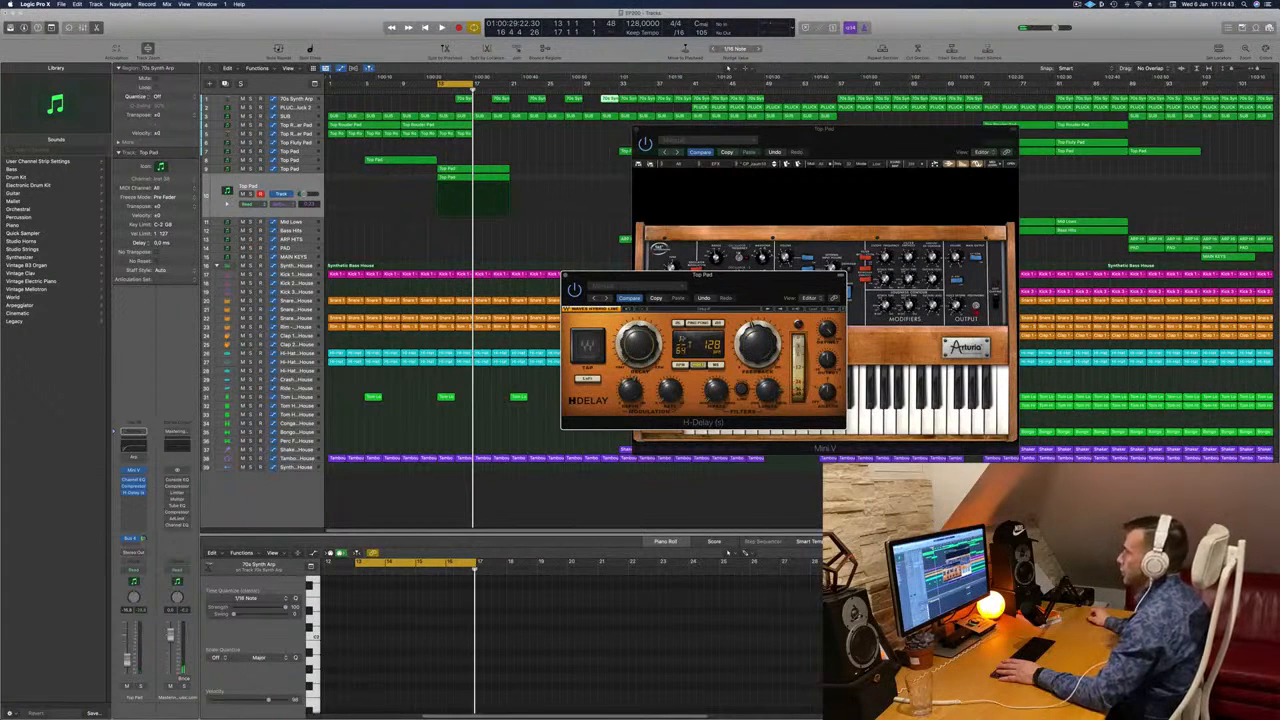
drag(756, 288, 720, 292)
key(space)
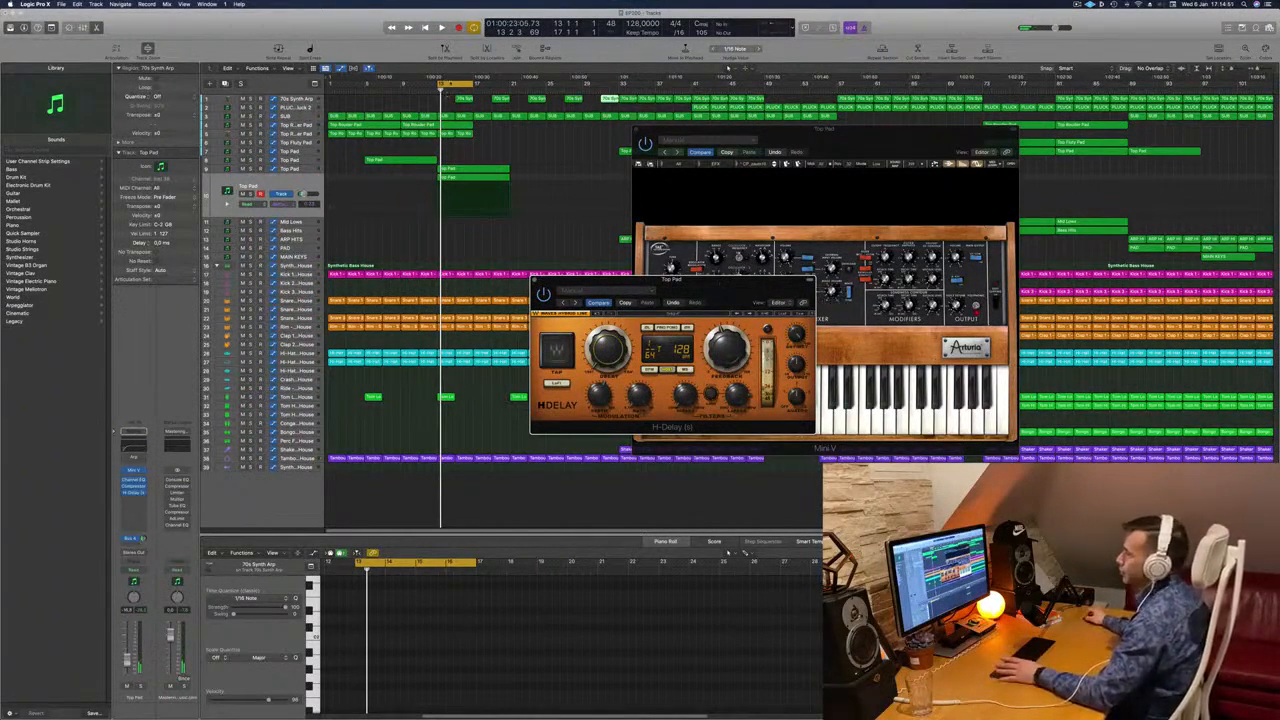
Extend the cycle range to cover bars 13 to 21 and move the H-Delay window up over the Mini V.
click(472, 86)
drag(472, 86, 508, 86)
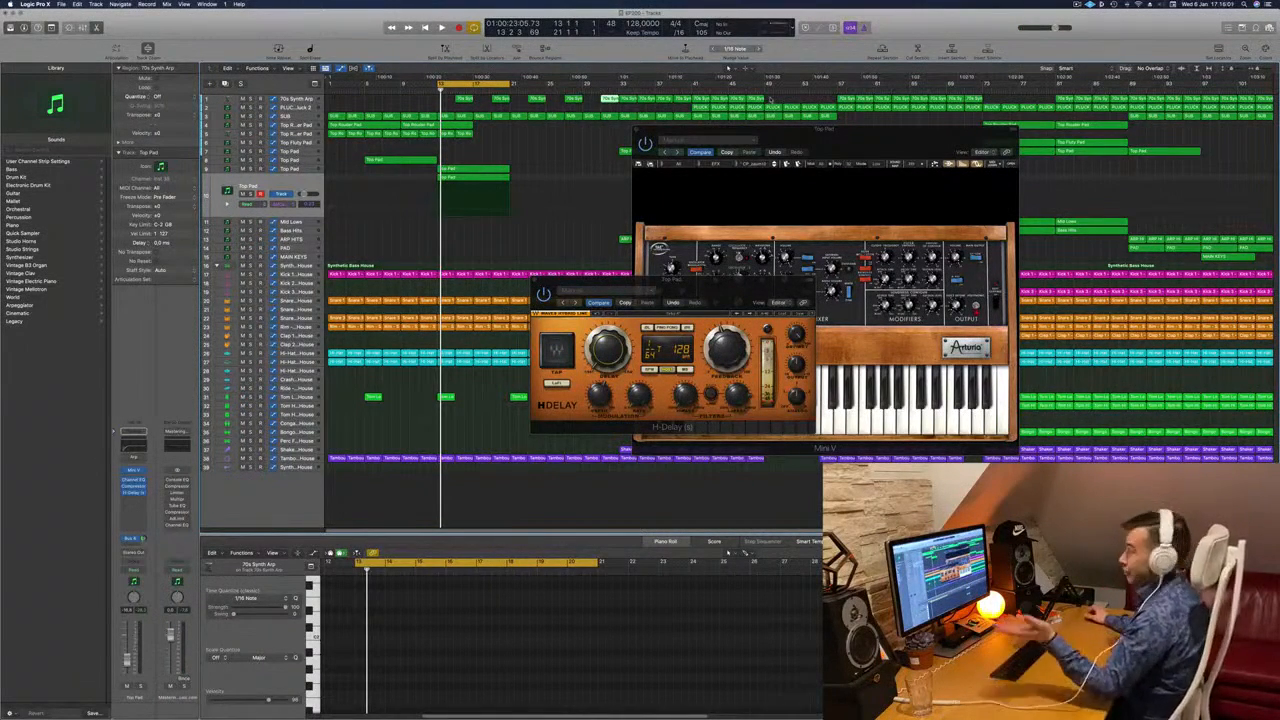
drag(705, 288, 740, 163)
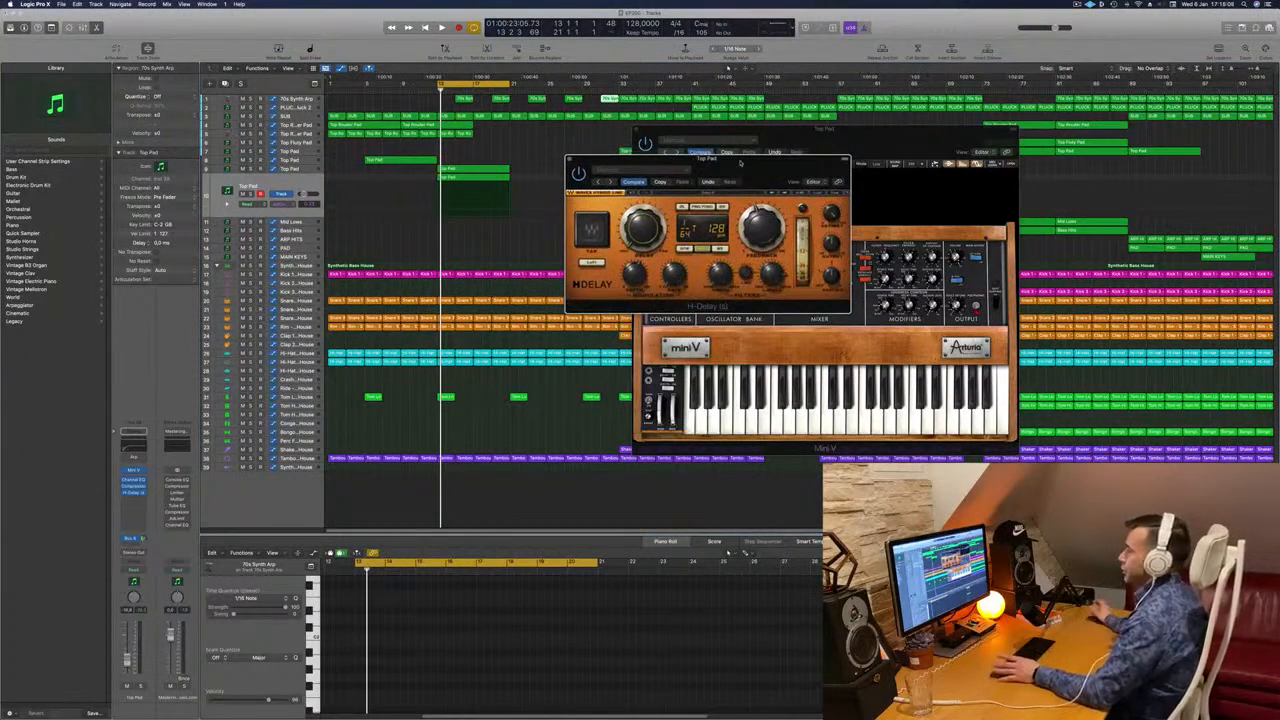
drag(740, 163, 728, 175)
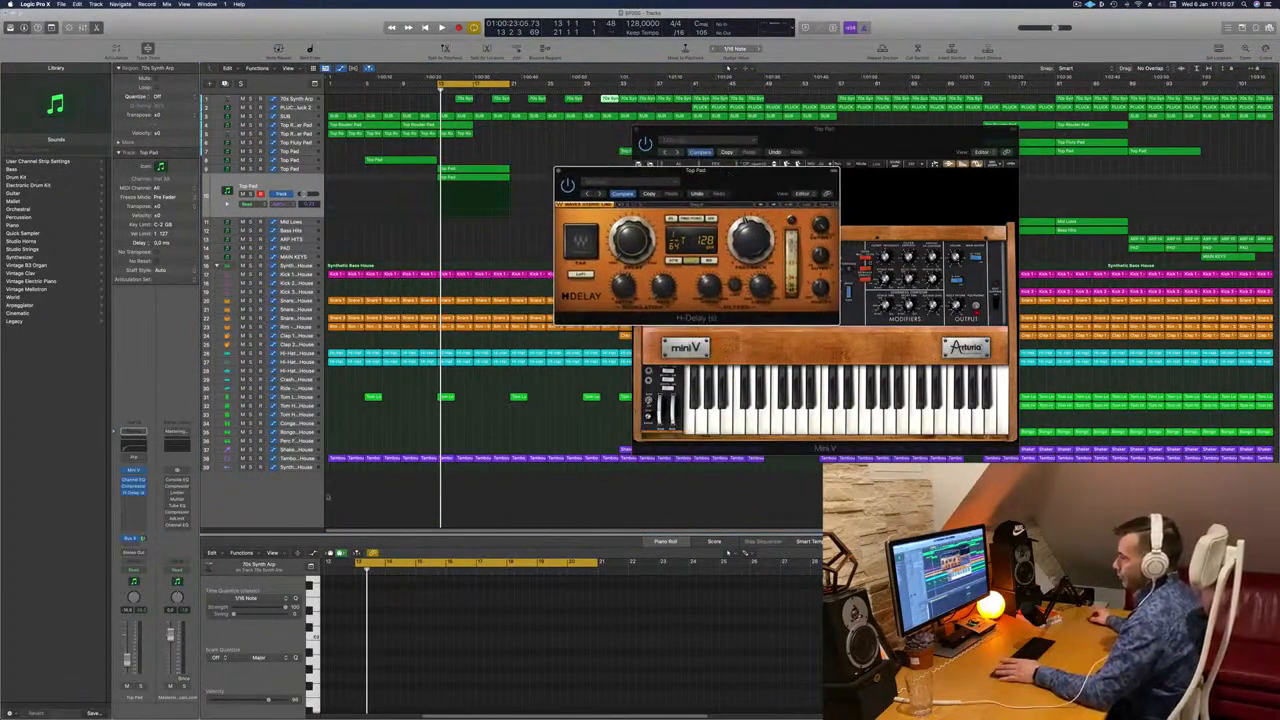
Set the duplicated Top Pad track's automation to Touch, record H-Delay feedback and delay time moves during playback, and close H-Delay.
click(133, 572)
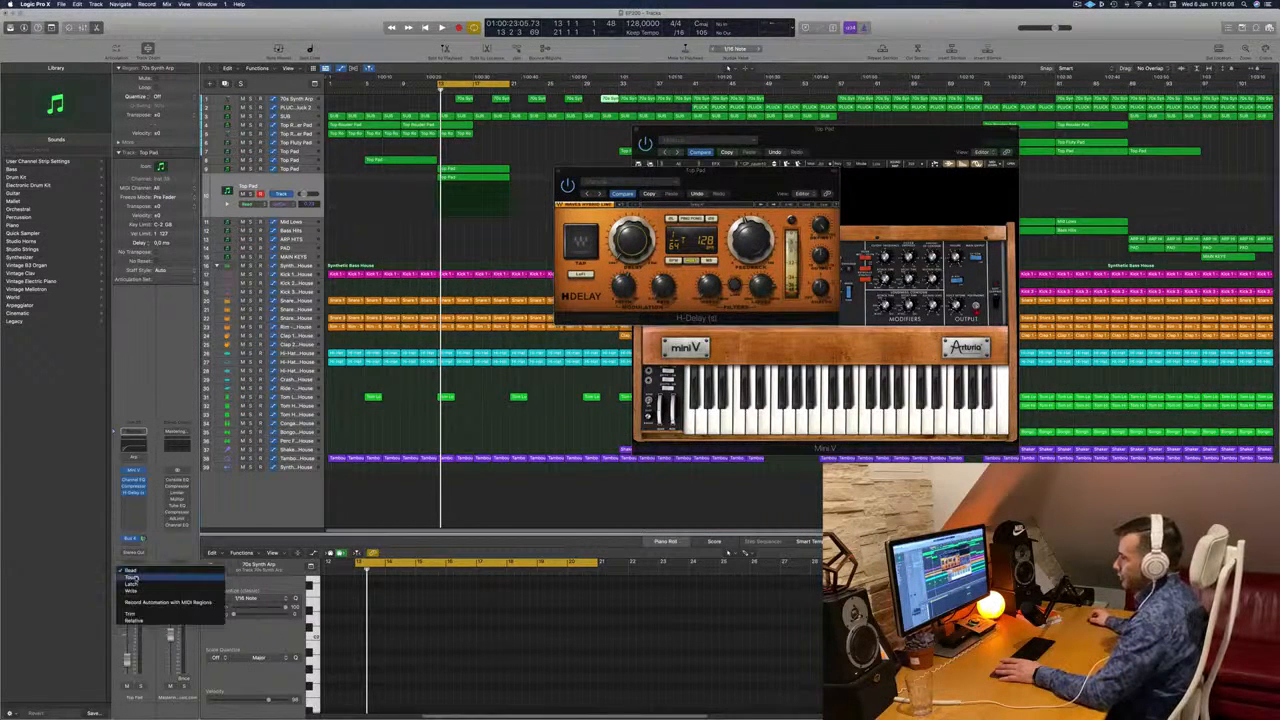
click(131, 578)
key(space)
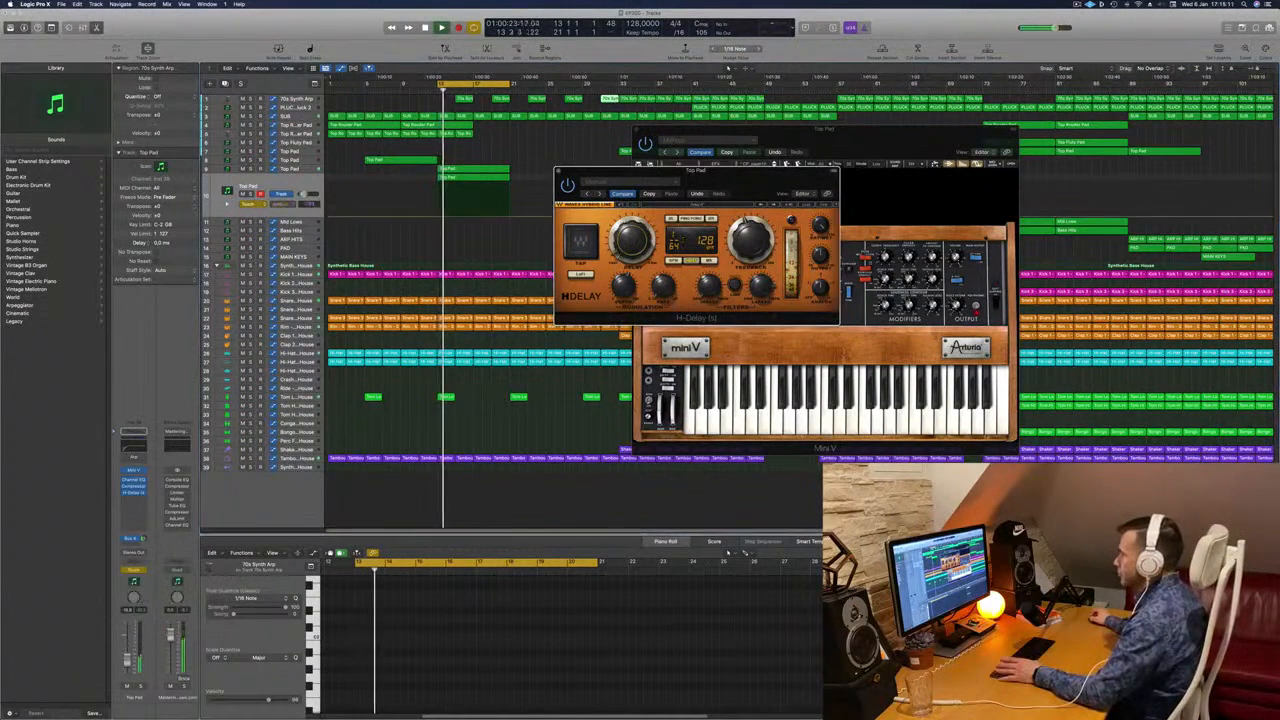
mouse_move(661, 287)
mouse_down()
mouse_move(661, 273)
mouse_move(660, 295)
mouse_up()
drag(750, 244, 750, 236)
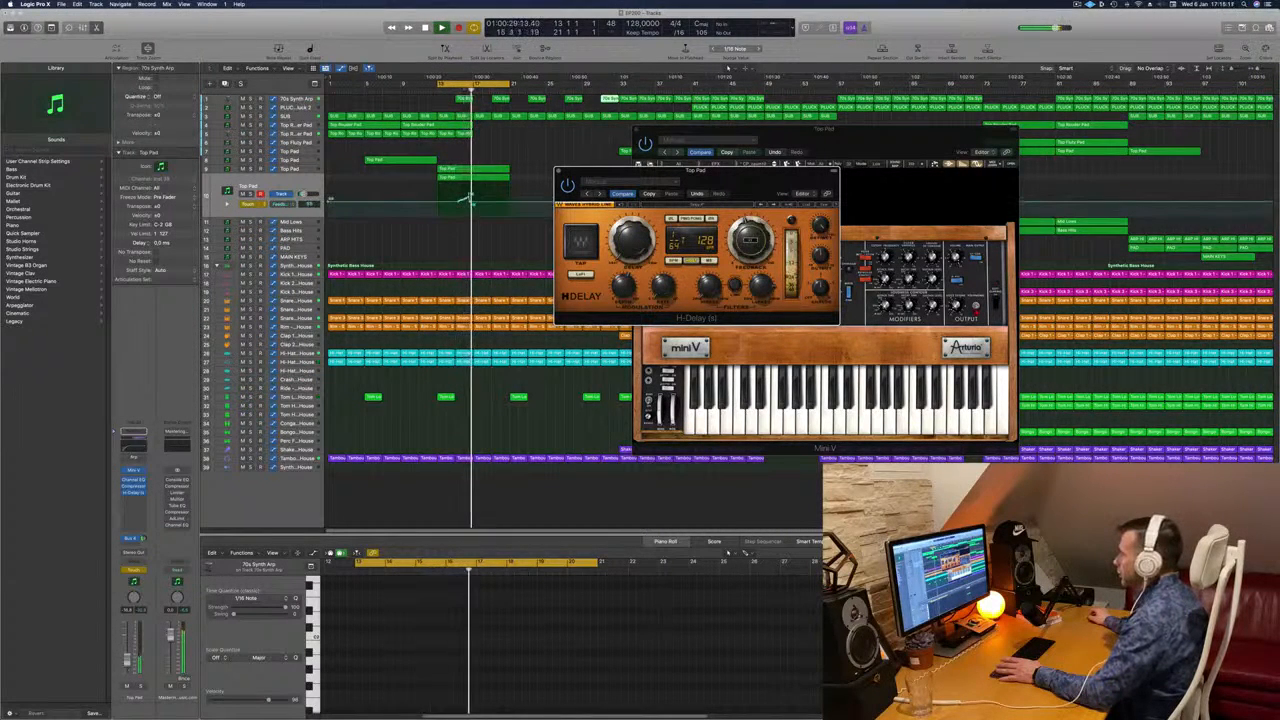
drag(632, 240, 632, 231)
click(558, 171)
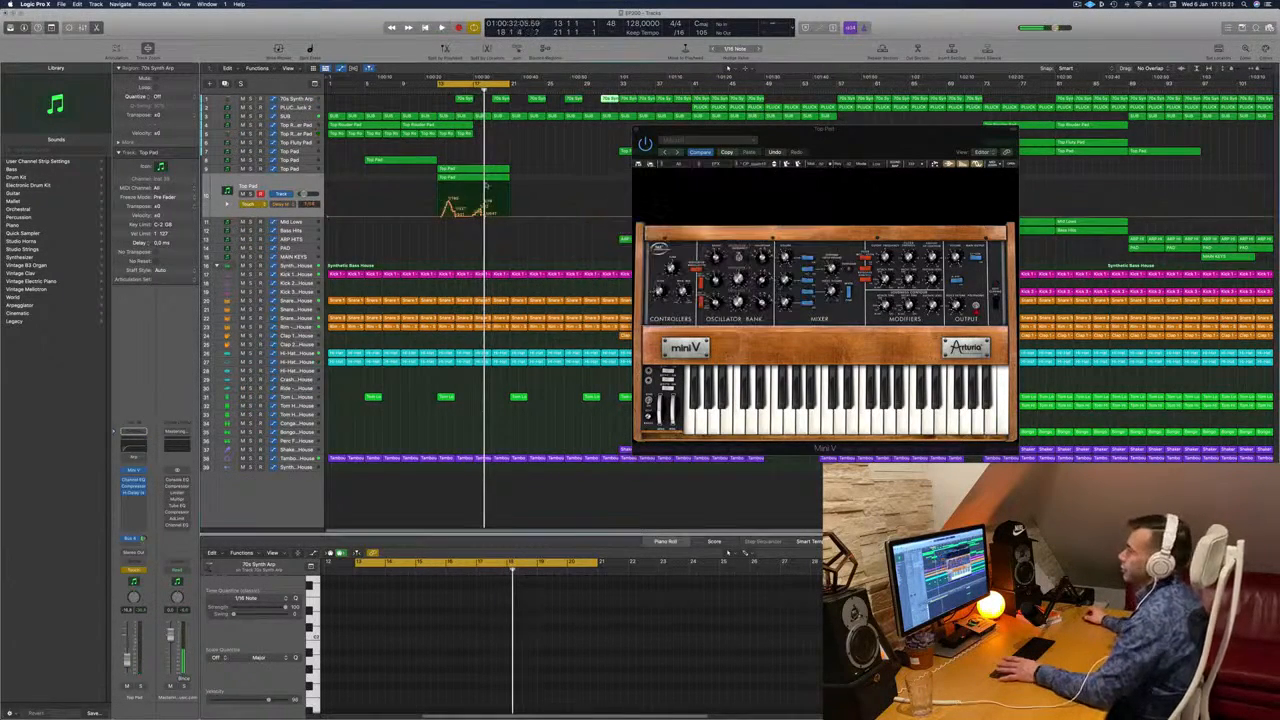
Return the track's automation to Read, move the Mini V window aside, and show the H-Delay Feedback lane below the delay time curve.
key(space)
key(super+Right)
key(super+Right)
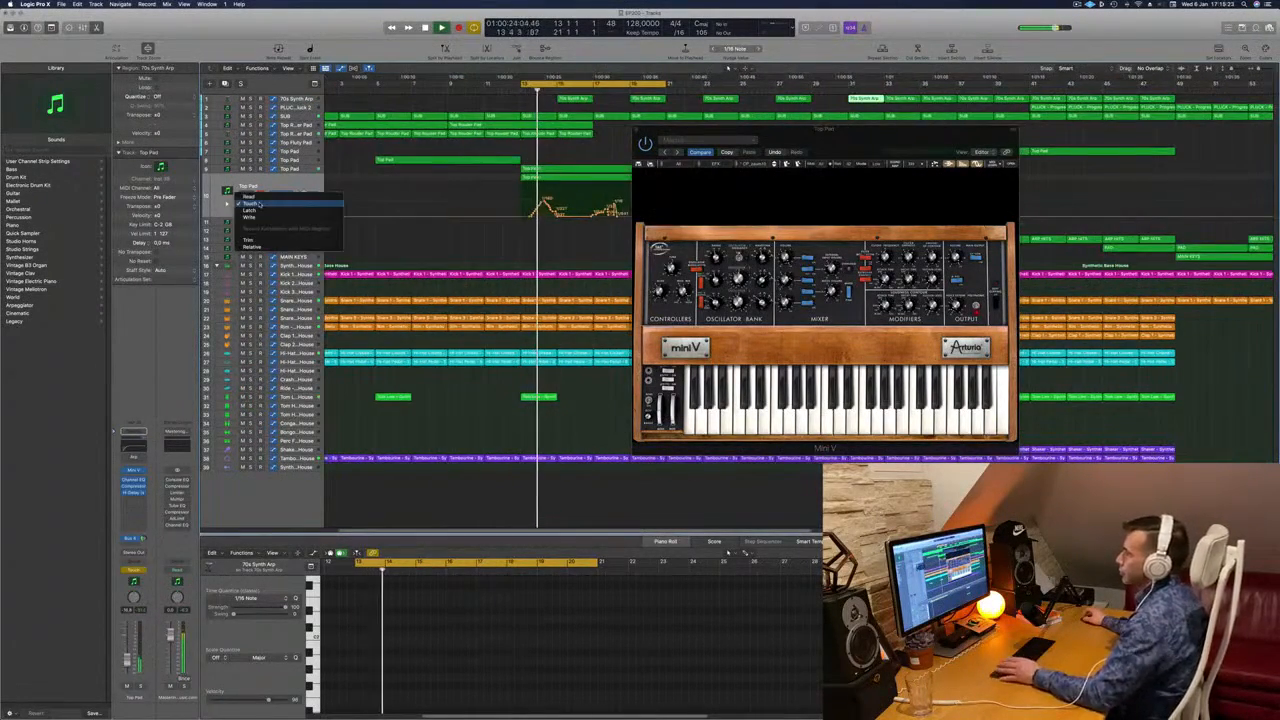
drag(763, 137, 910, 160)
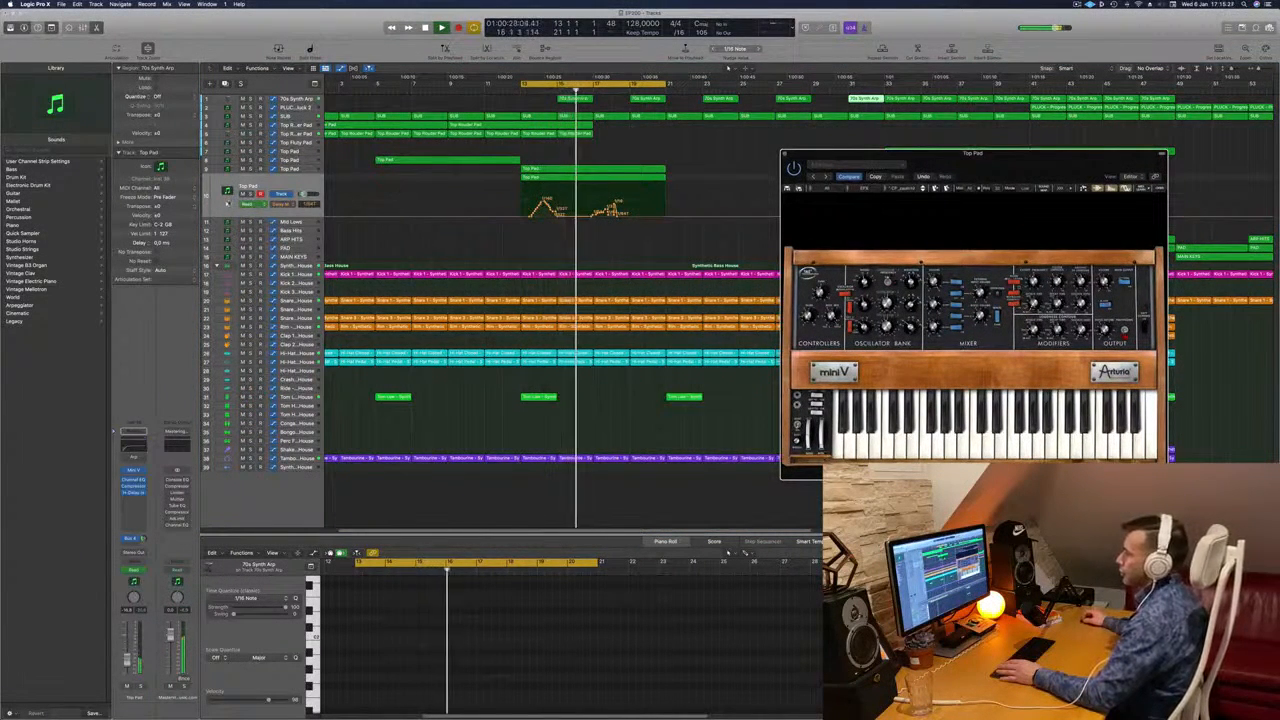
click(227, 204)
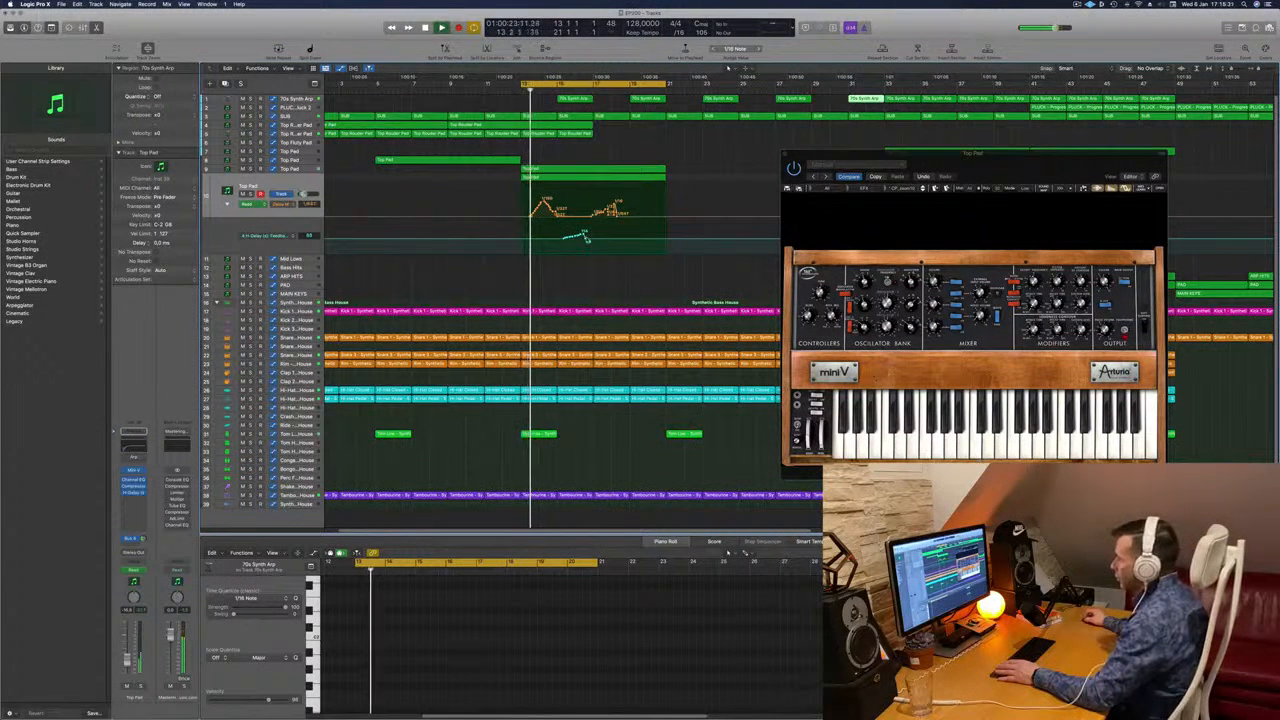
Shape the H-Delay Feedback automation to rise just after bar 13 and fall gradually through points near bars 16 and 18.
drag(587, 239, 536, 233)
key(space)
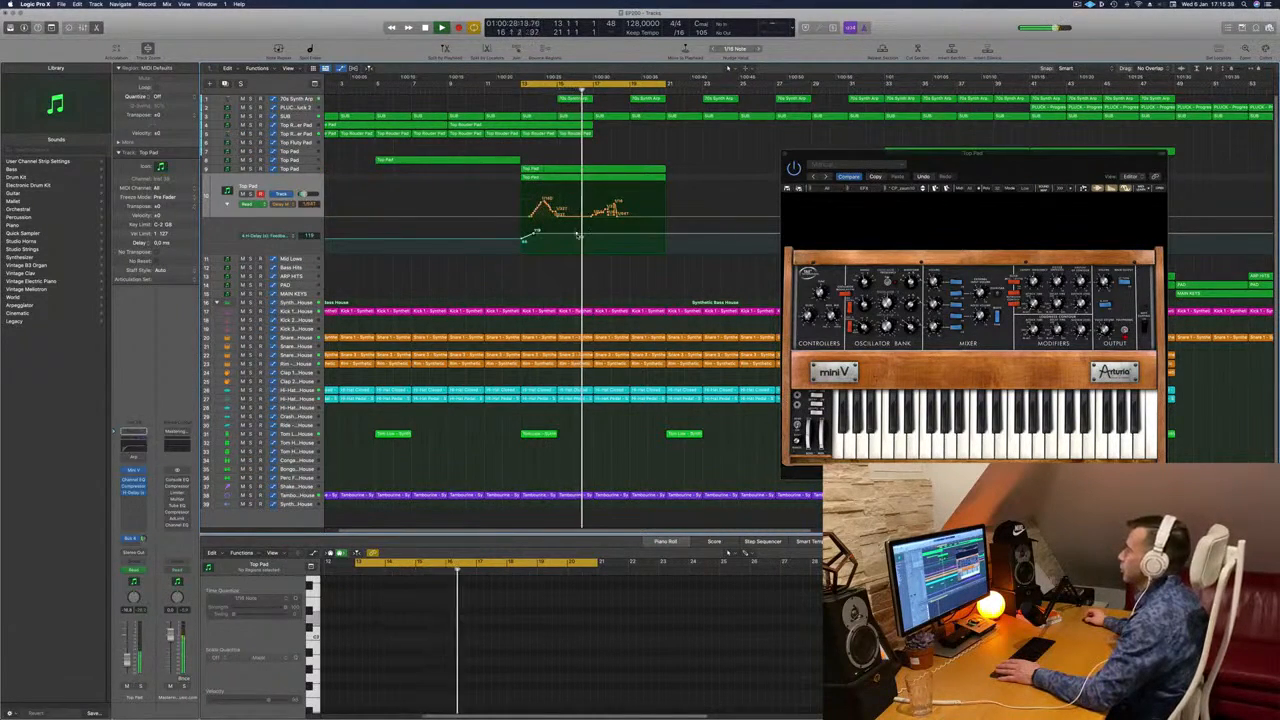
drag(577, 238, 577, 240)
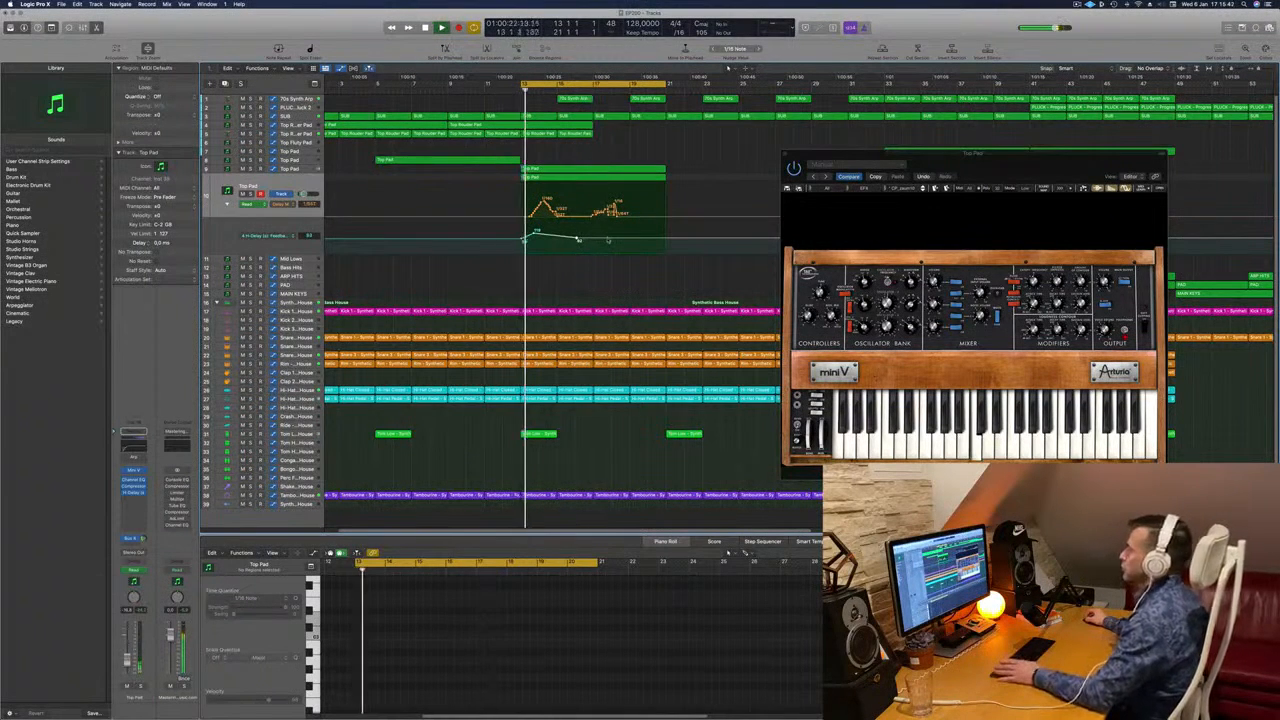
drag(608, 239, 608, 243)
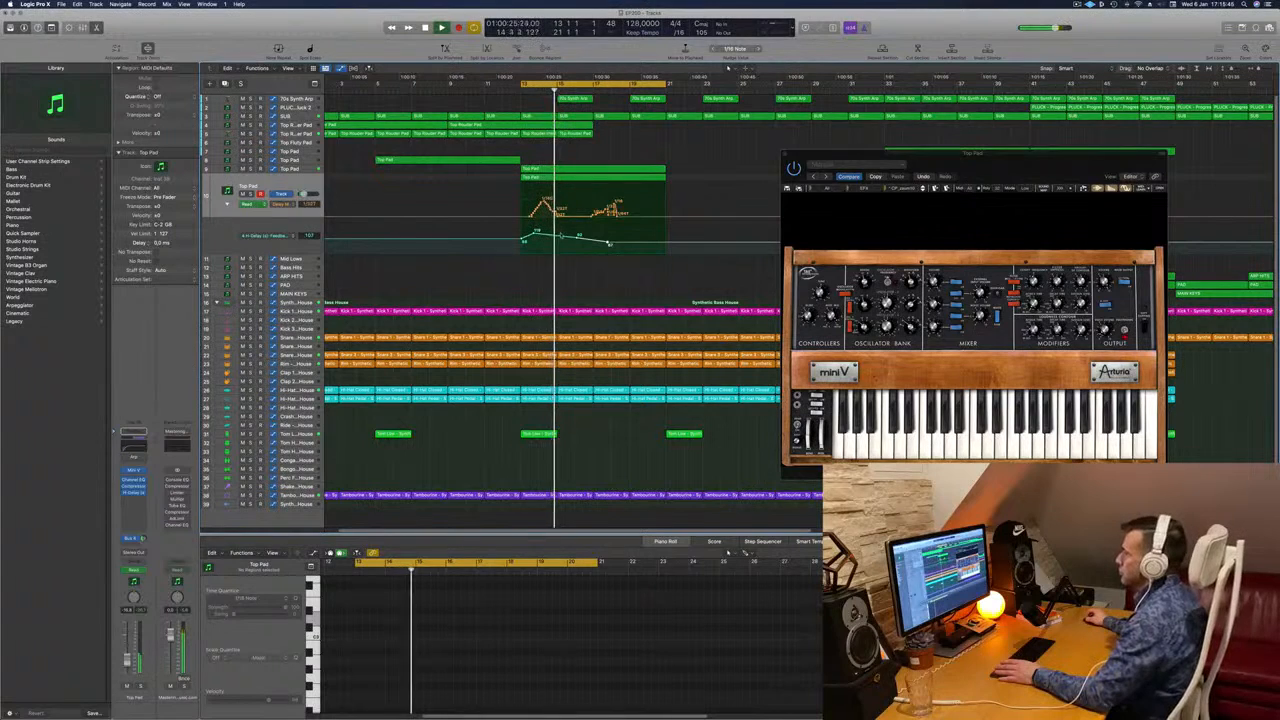
drag(577, 238, 607, 243)
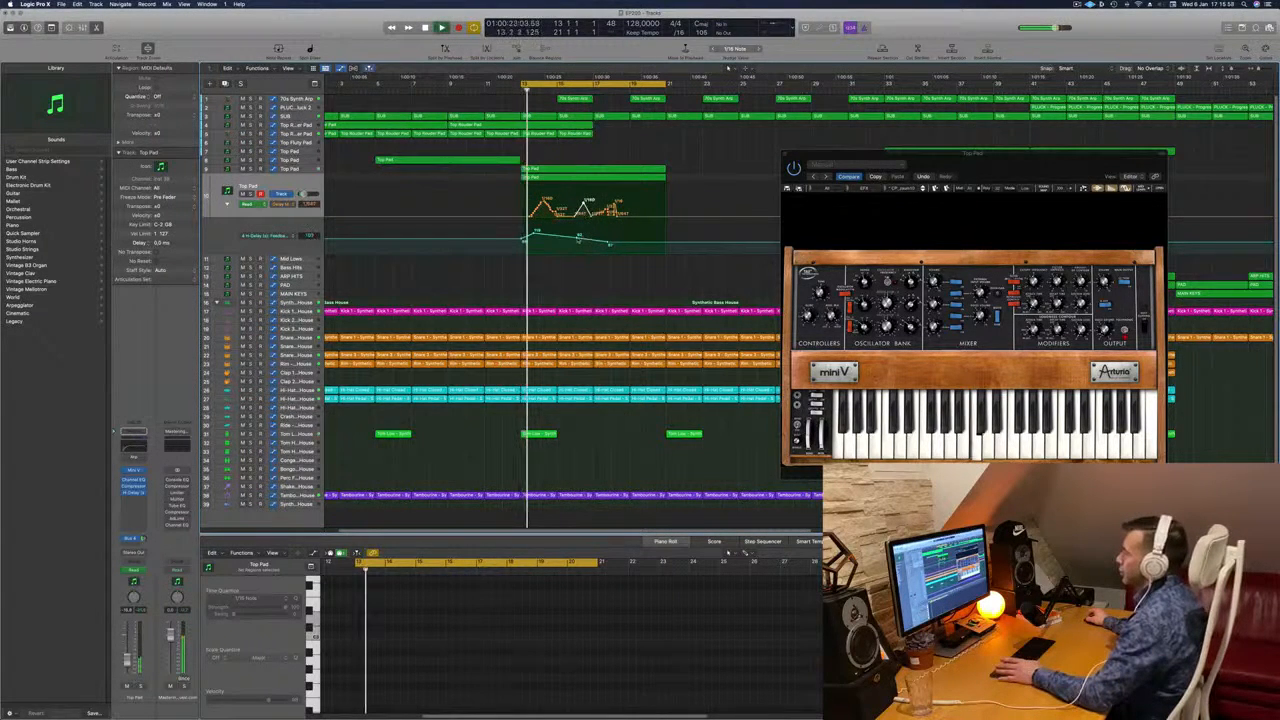
drag(580, 238, 577, 235)
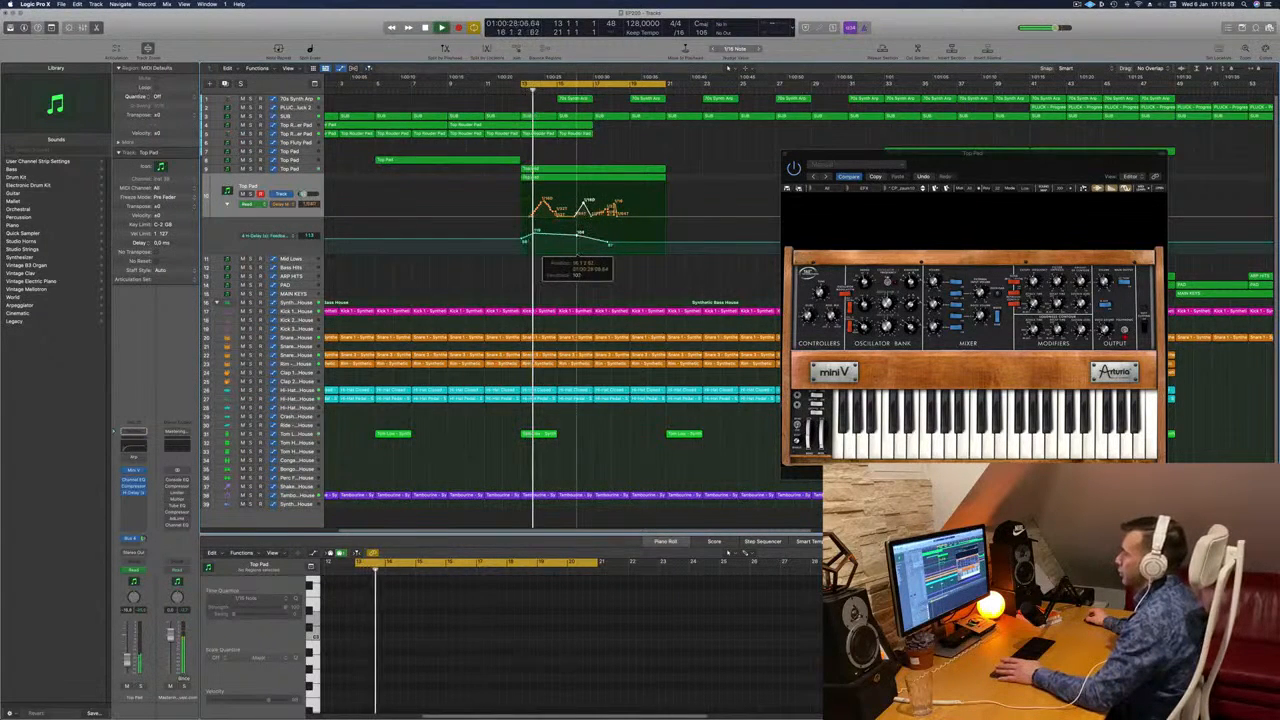
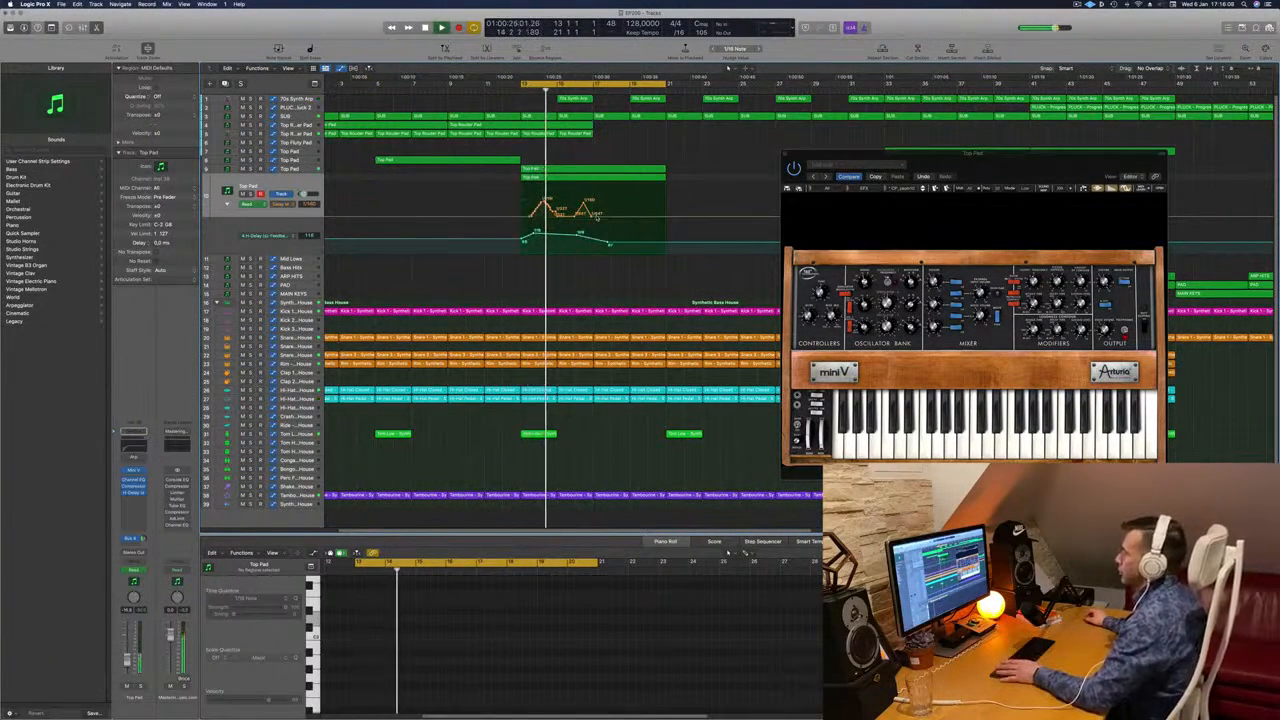
Raise the last Feedback point near bar 18 and add a slightly higher delay time automation point at the same position.
drag(937, 155, 943, 103)
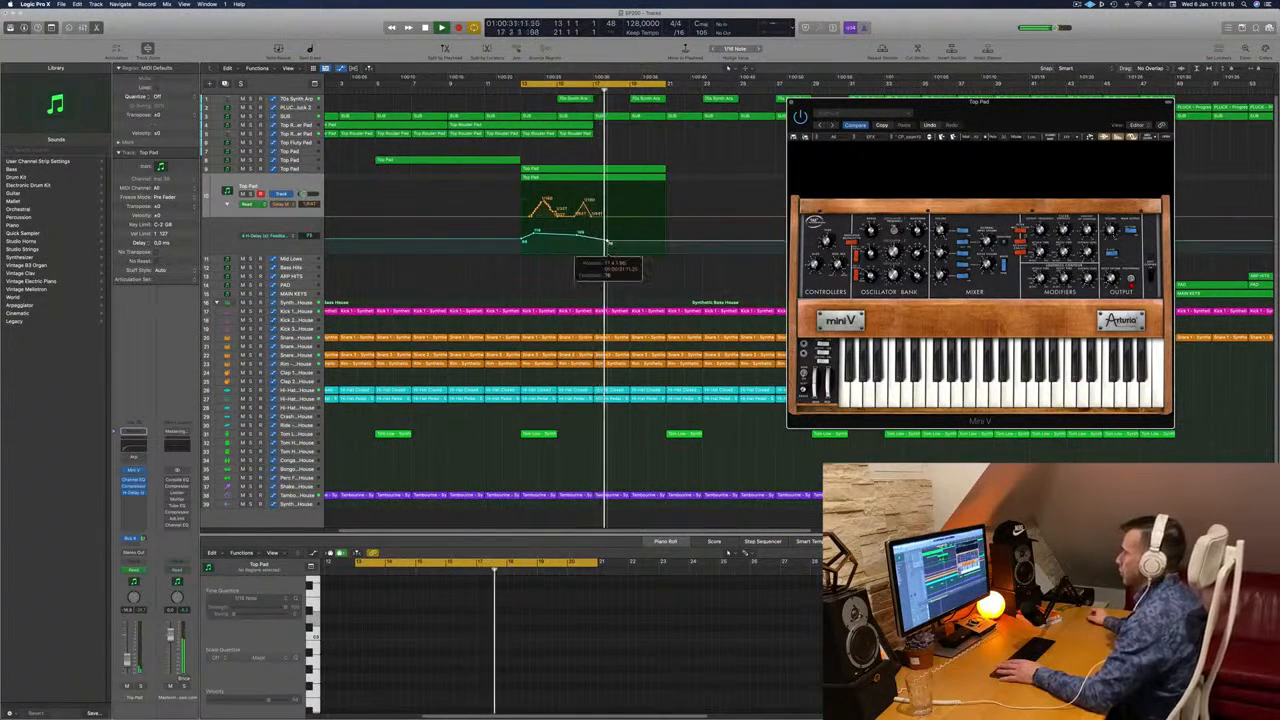
click(608, 250)
key(space)
key(space)
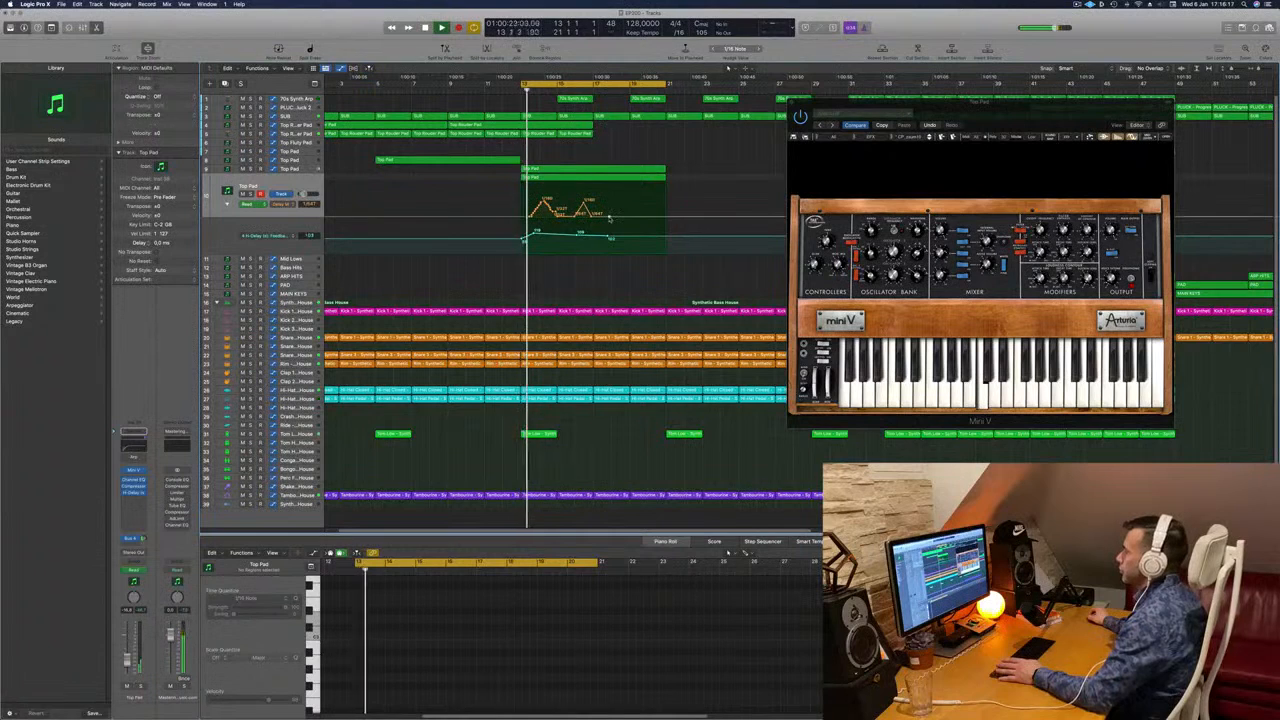
drag(609, 216, 609, 211)
Split both Top Pad regions at bar 17 and replace the upper track's second half with a repeat of its first half.
key(super+Left)
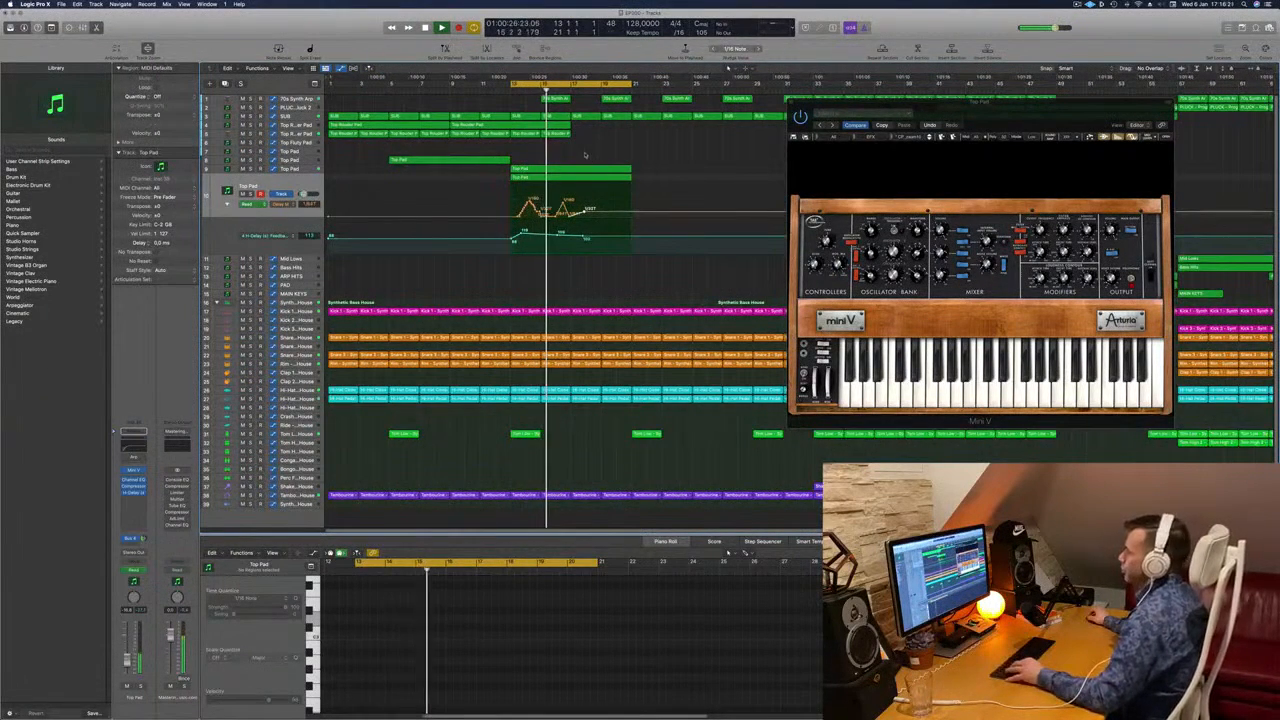
click(580, 175)
key(super+t)
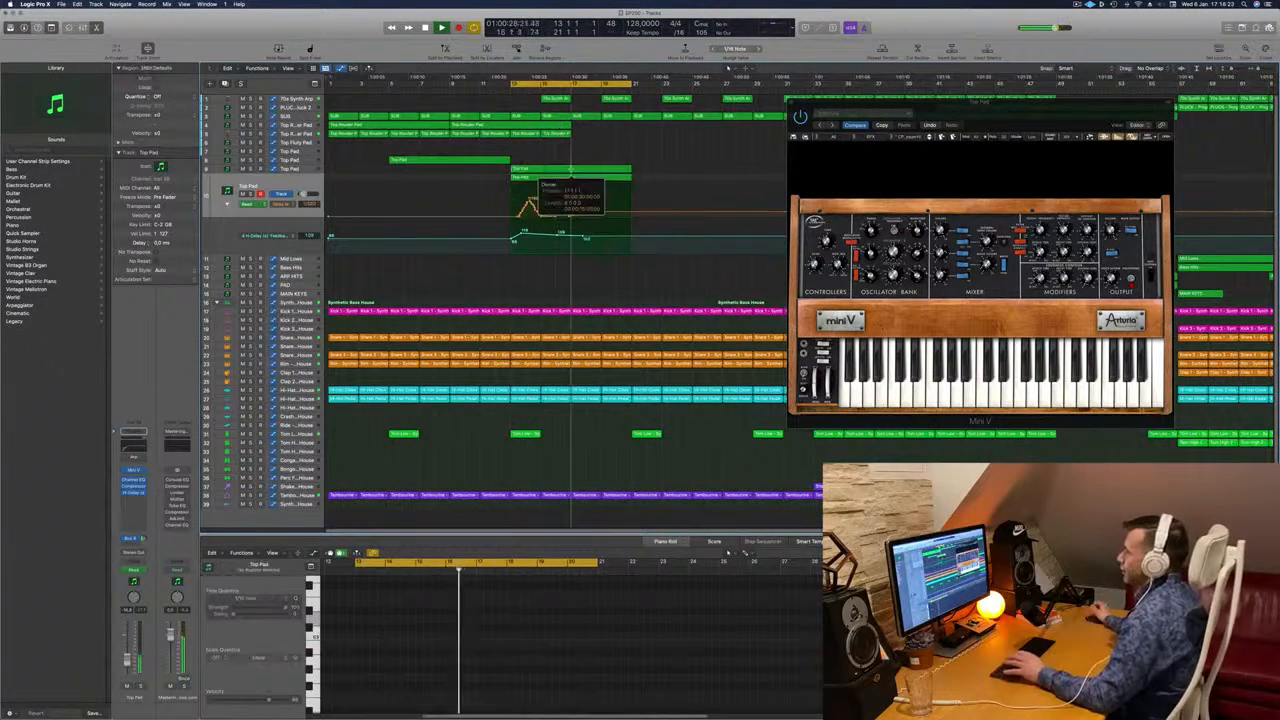
click(645, 164)
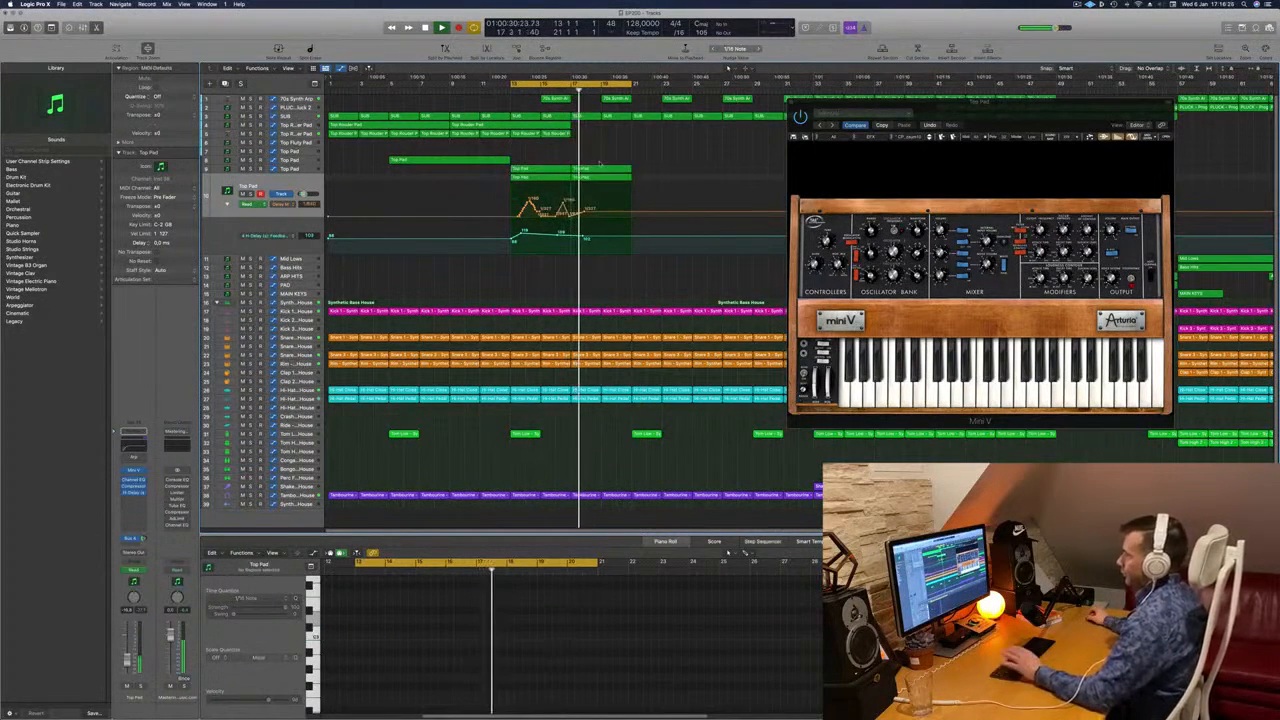
click(604, 172)
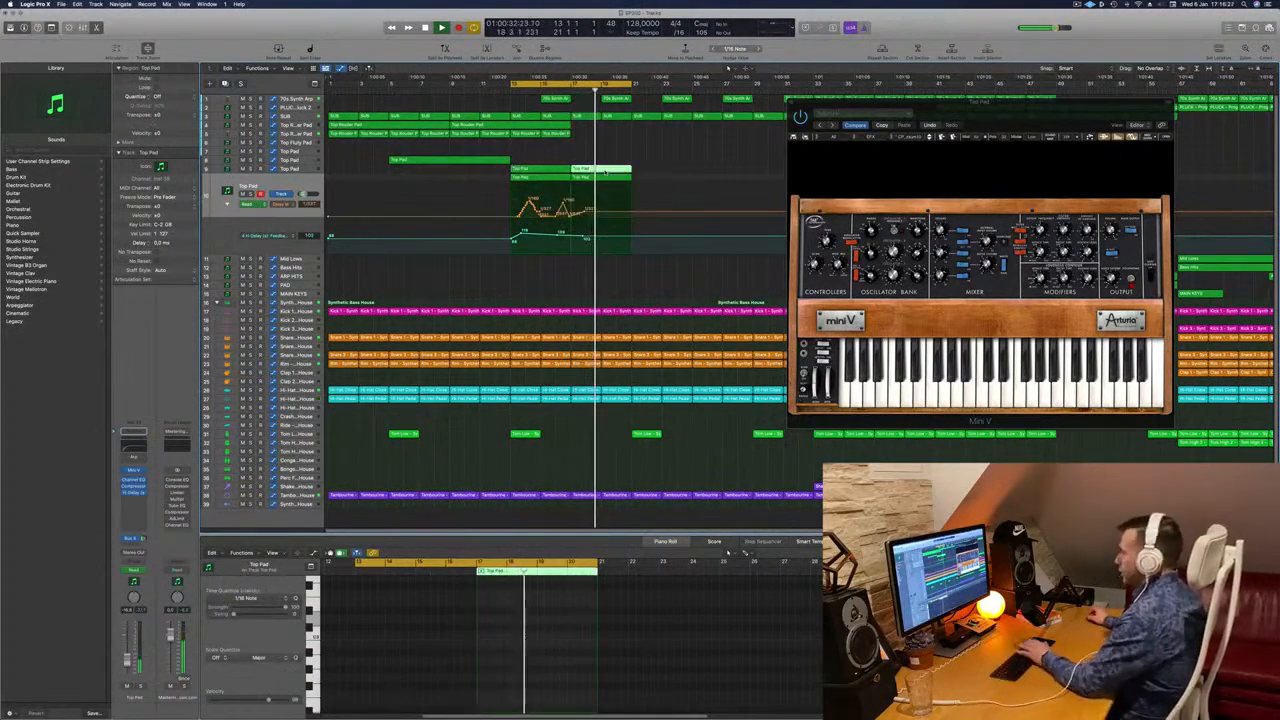
click(565, 172)
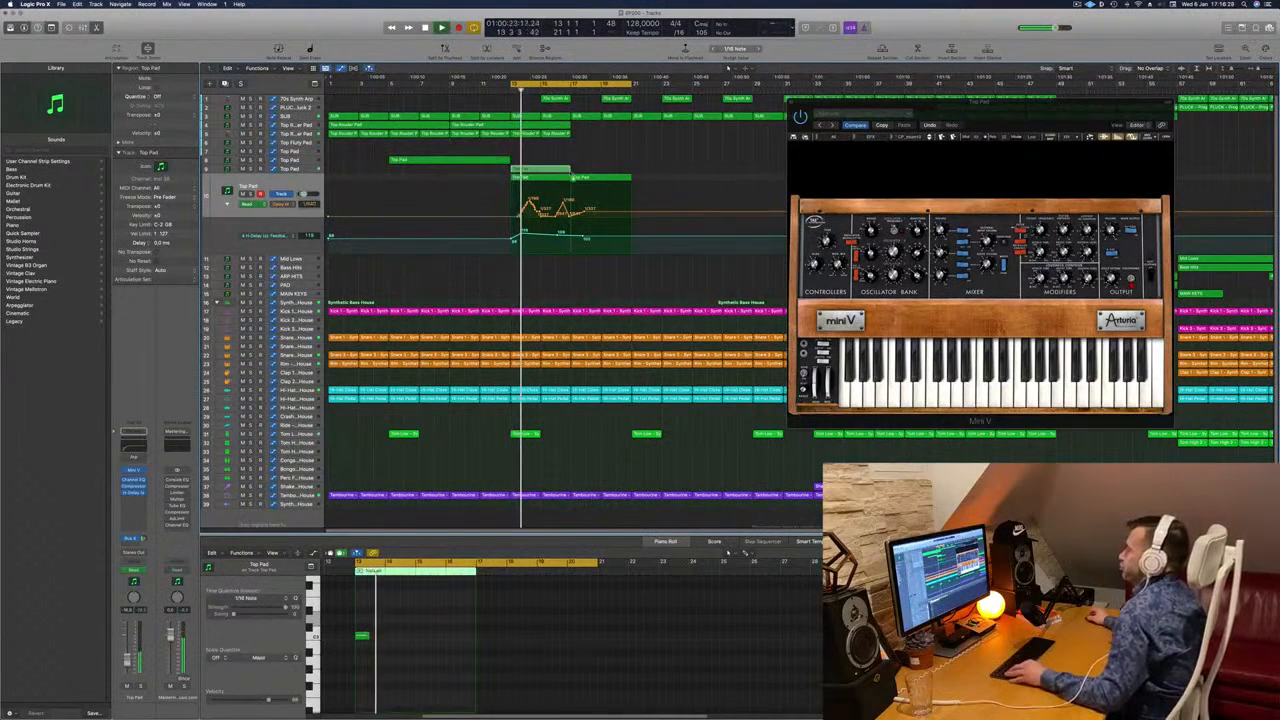
drag(571, 173, 602, 174)
click(682, 164)
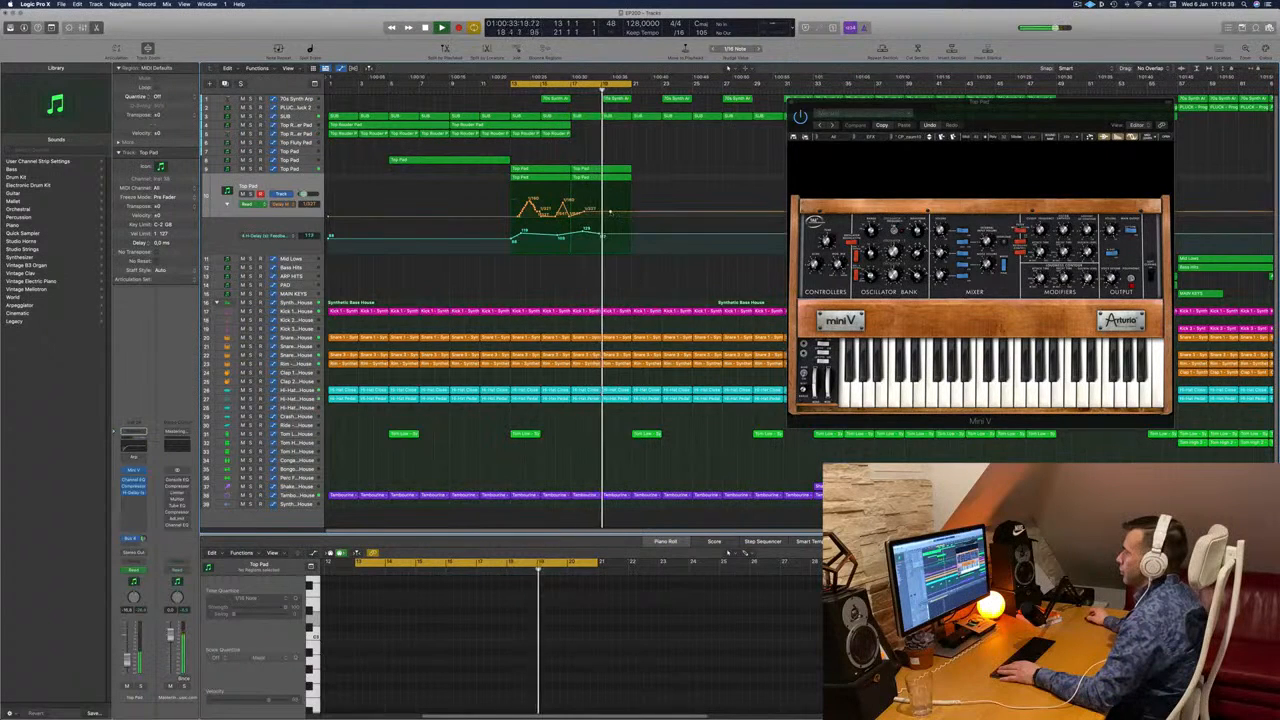
Ramp the delay time automation up to a peak just after bar 20 and drop it back down at bar 21.
drag(610, 212, 621, 195)
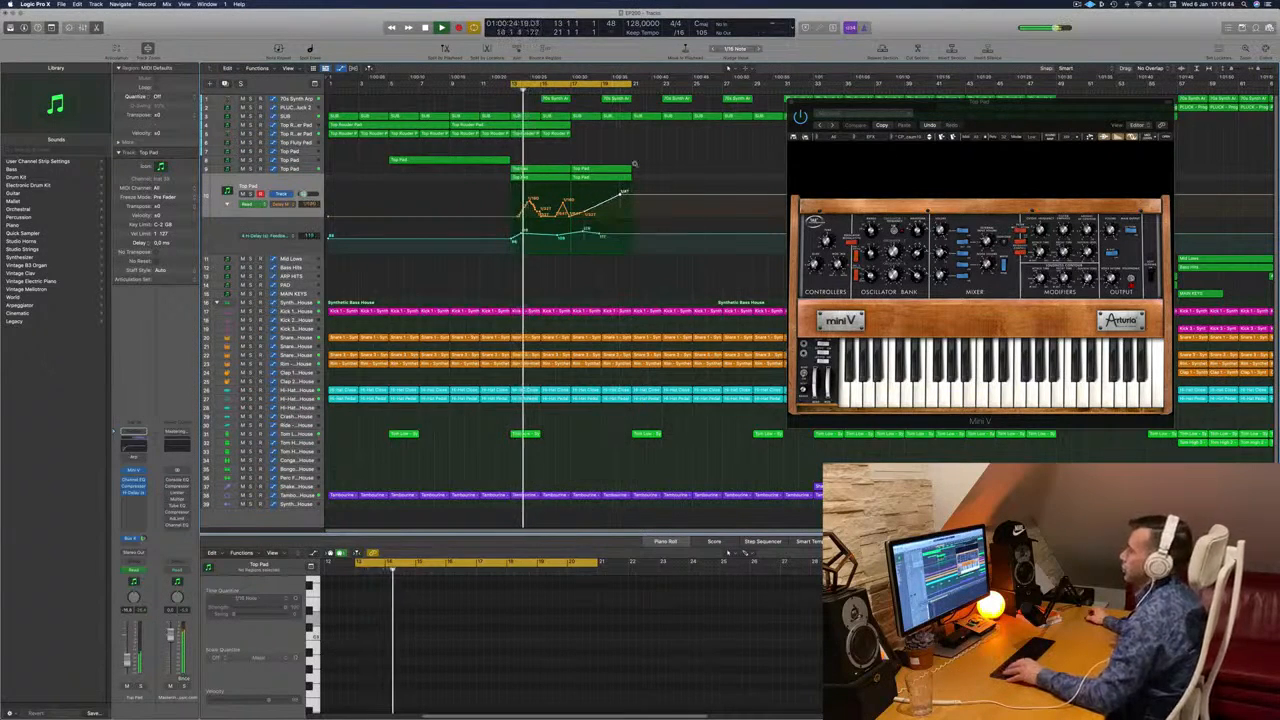
key(super+Left)
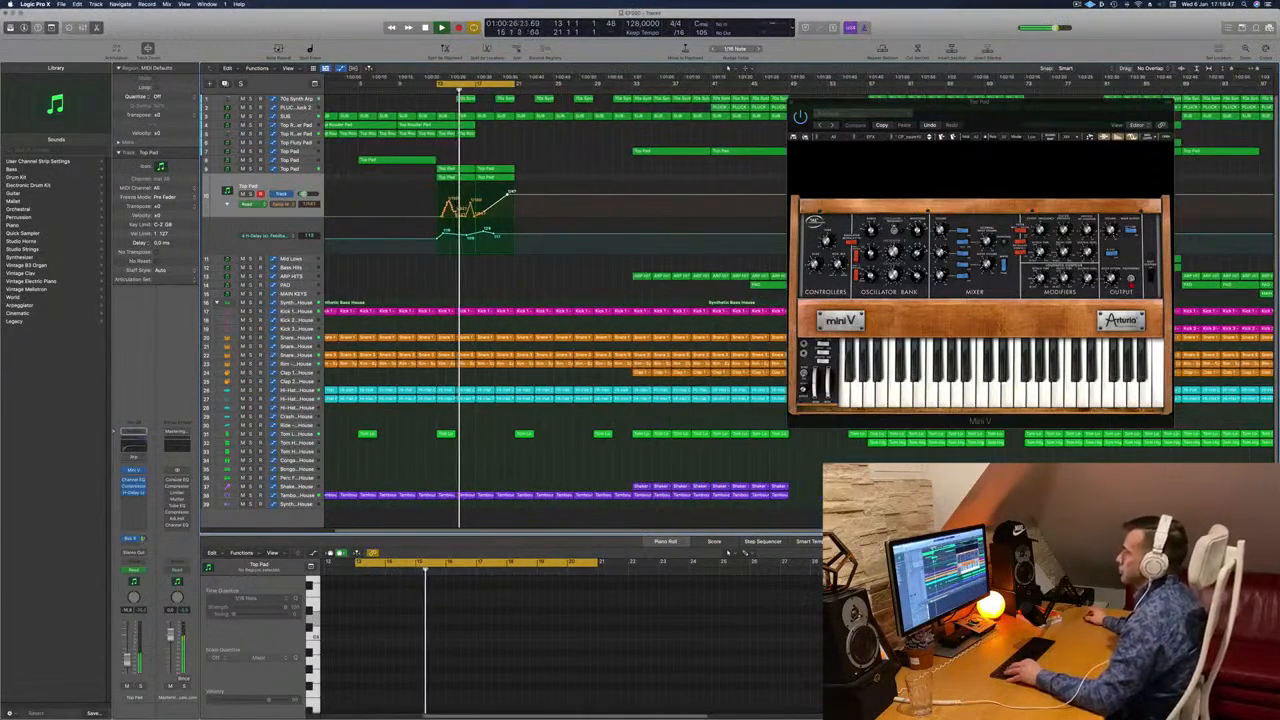
key(super+Right)
key(super+Right)
key(super+Right)
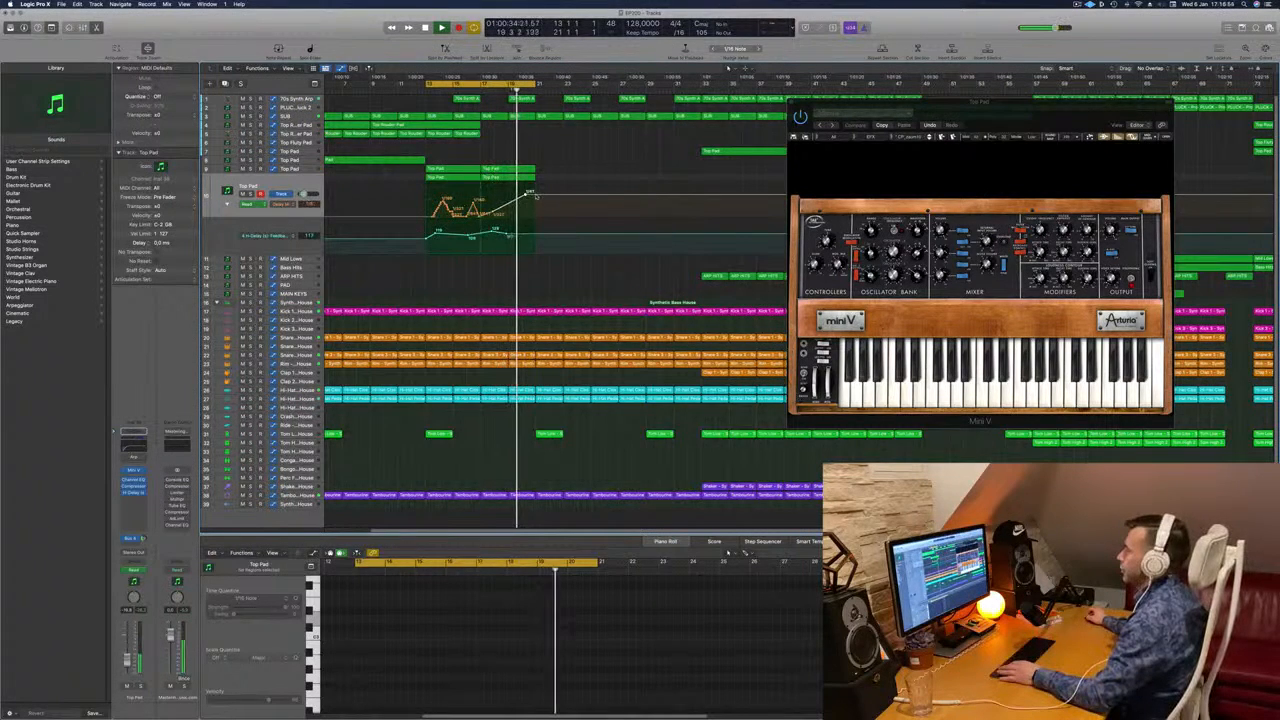
drag(535, 195, 536, 215)
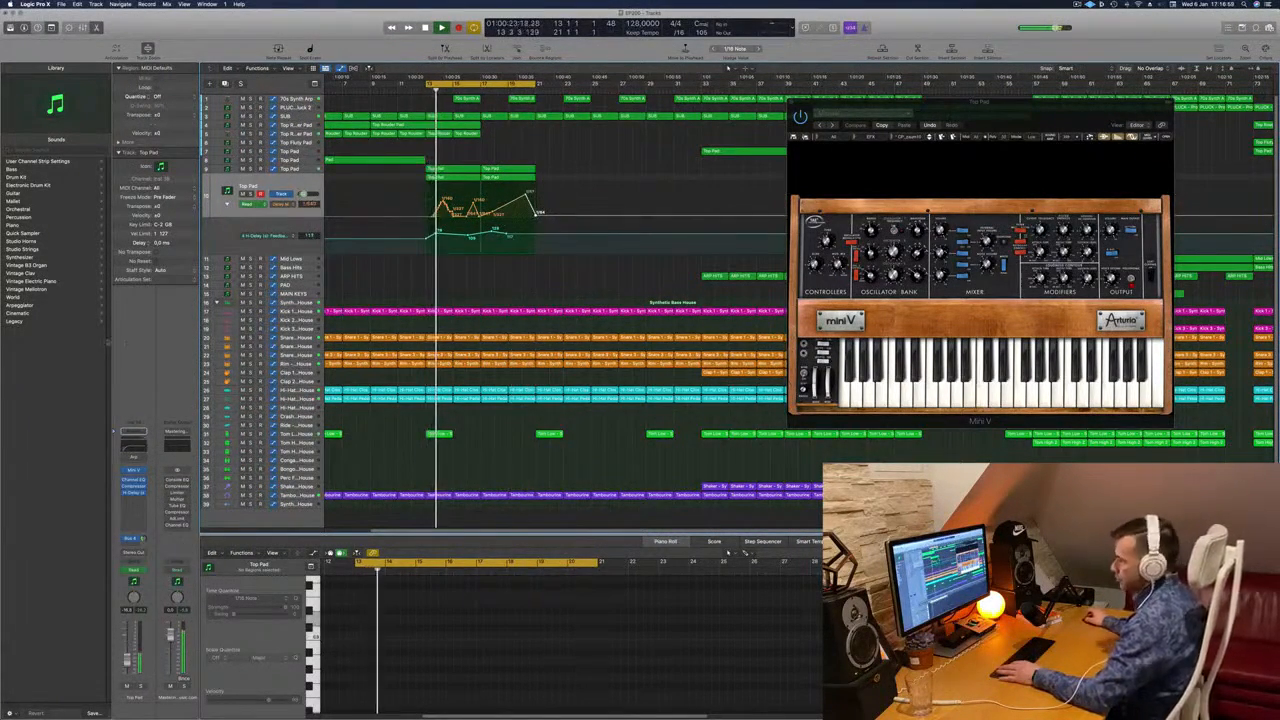
Check the track's bus send, reopen H-Delay, and watch its controls while listening to the automated delay over bars 13 to 21.
click(144, 540)
click(143, 538)
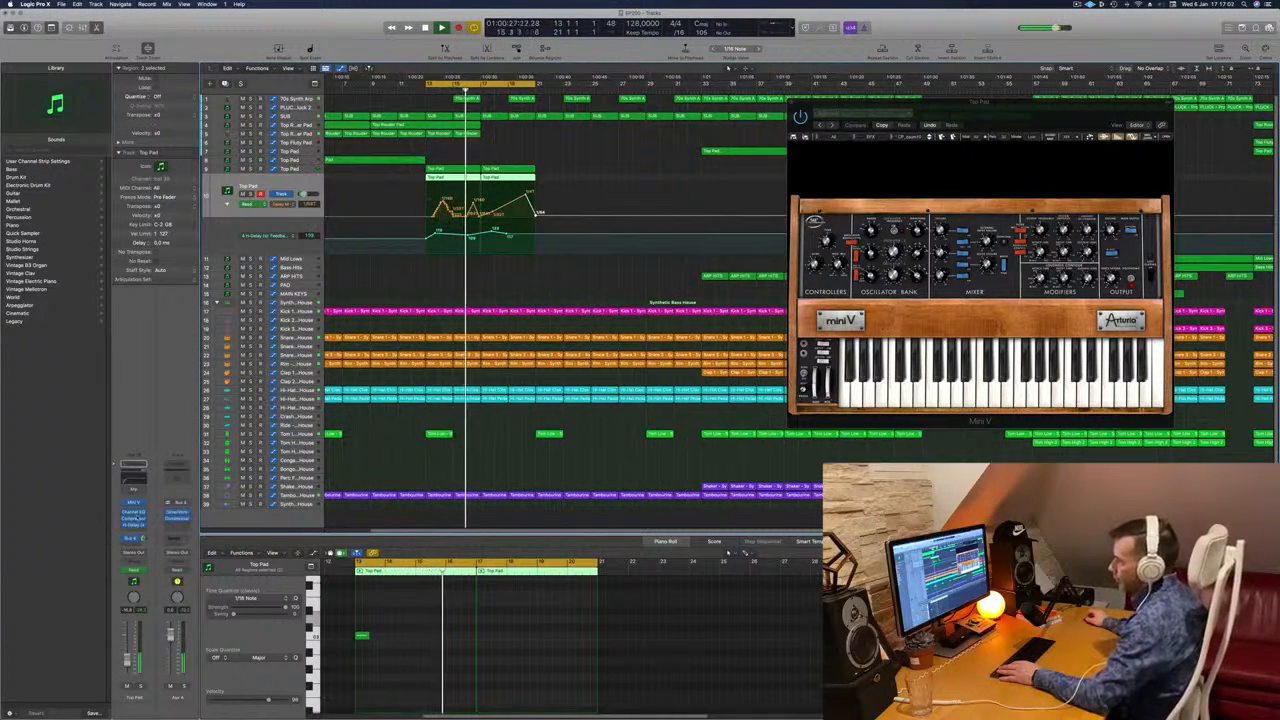
click(133, 527)
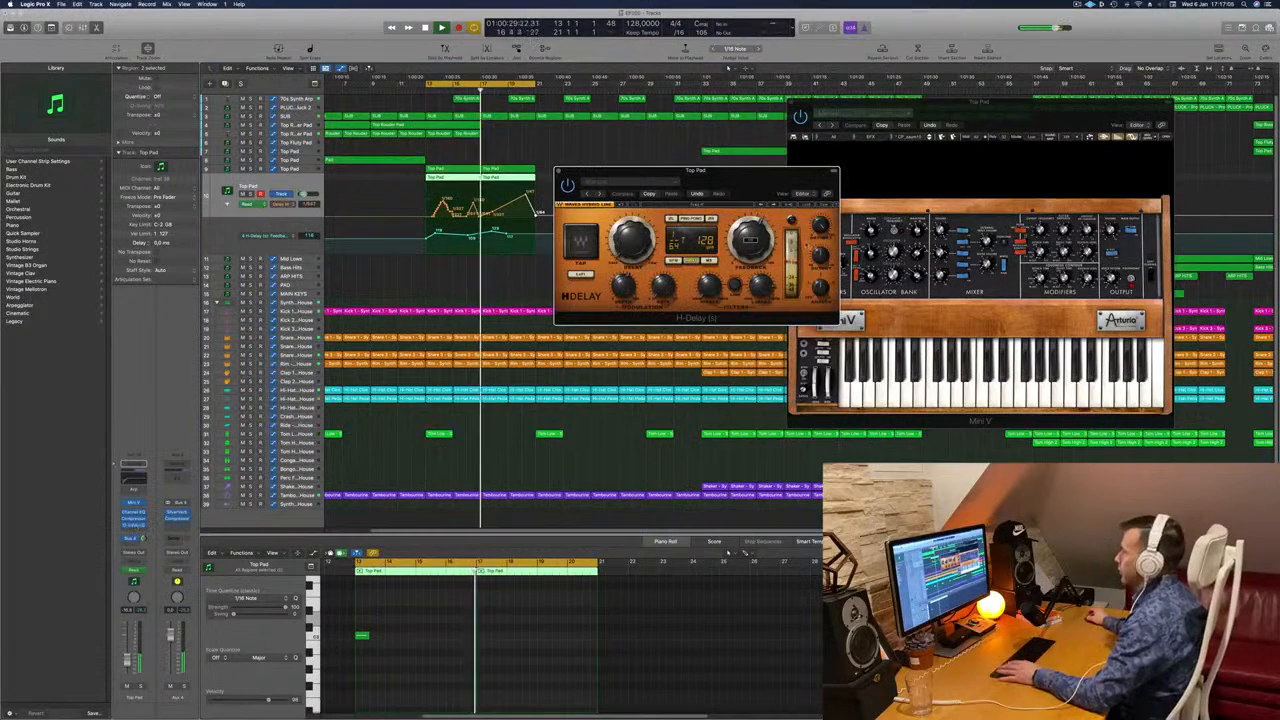
drag(787, 180, 864, 240)
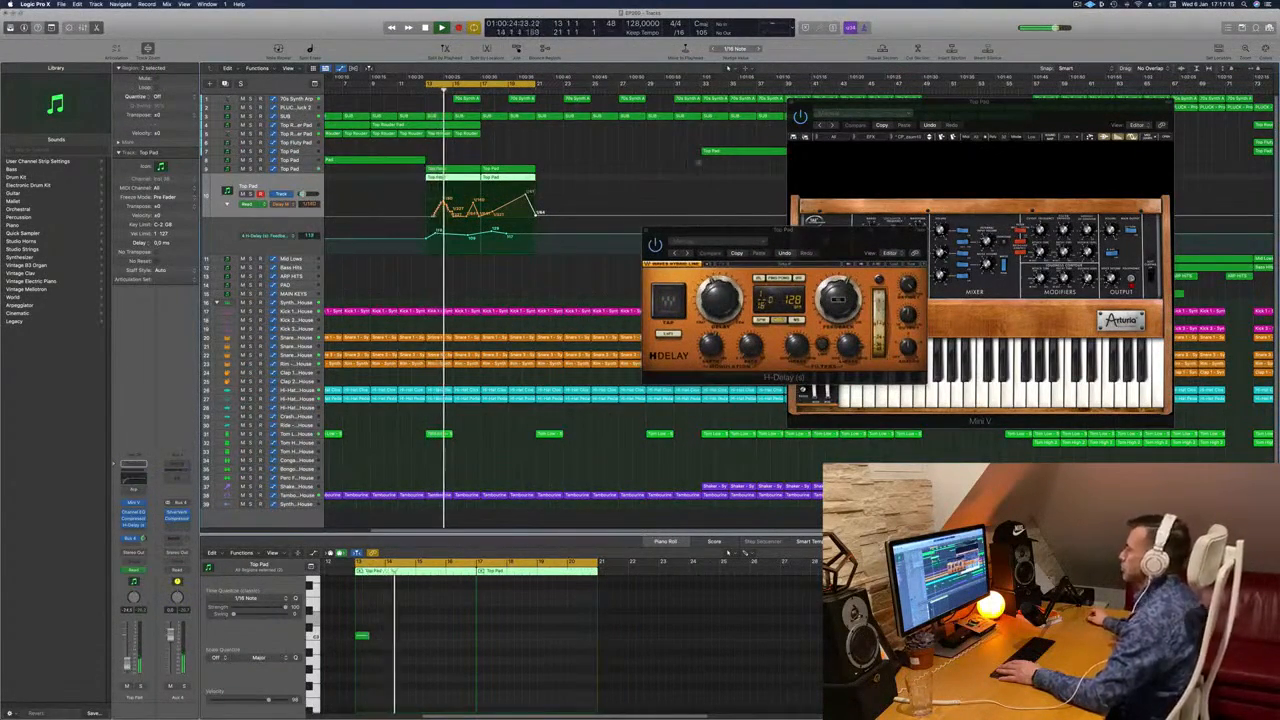
drag(697, 229, 637, 233)
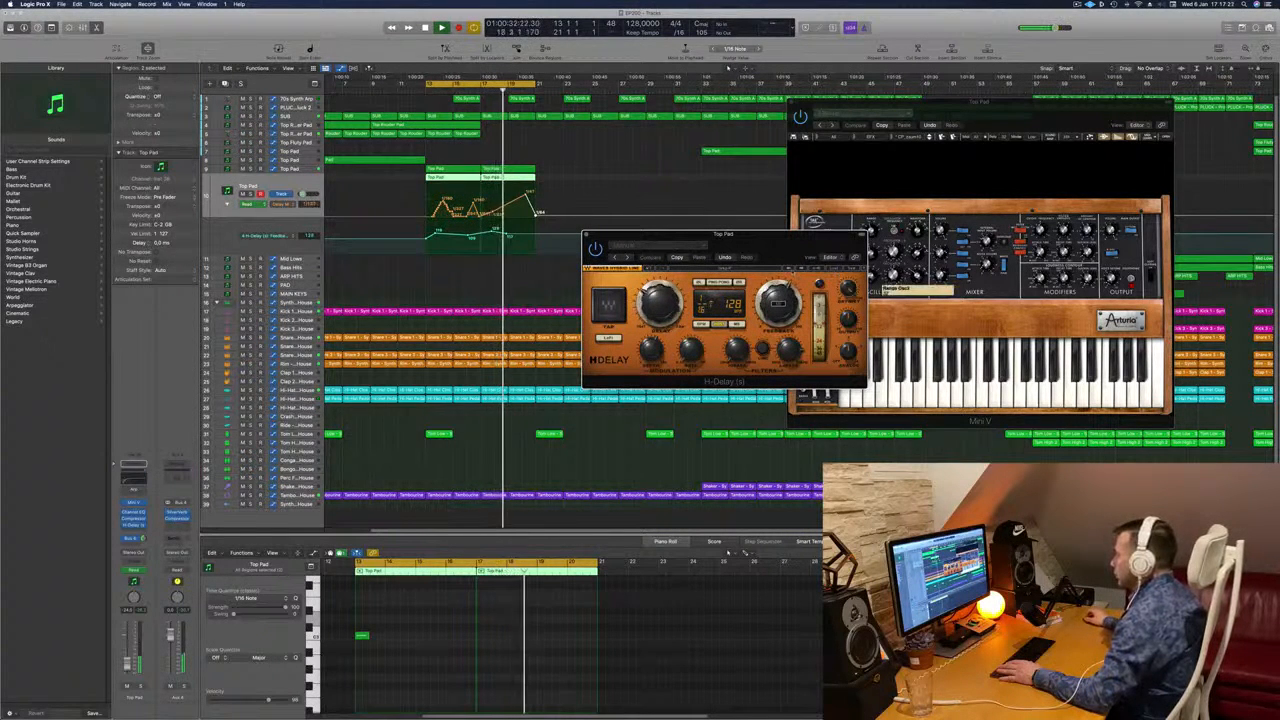
drag(778, 243, 778, 244)
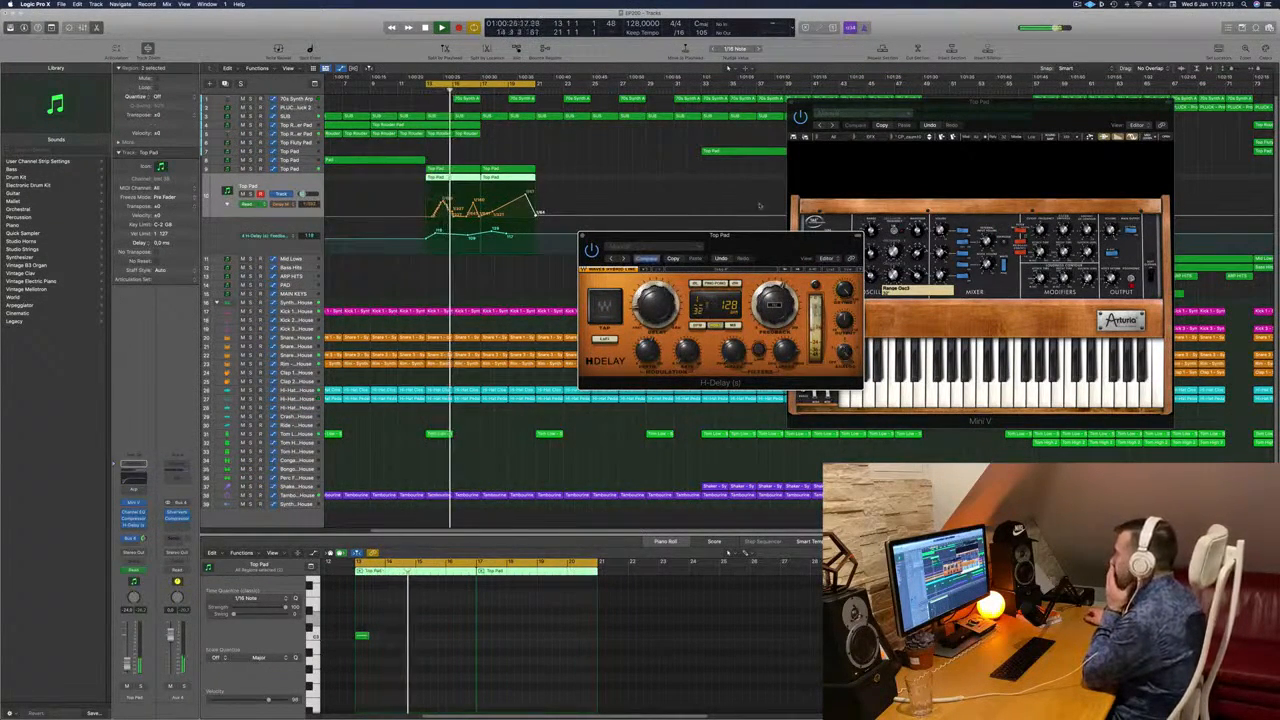
mouse_move(766, 240)
mouse_down()
mouse_move(746, 243)
mouse_move(754, 232)
mouse_up()
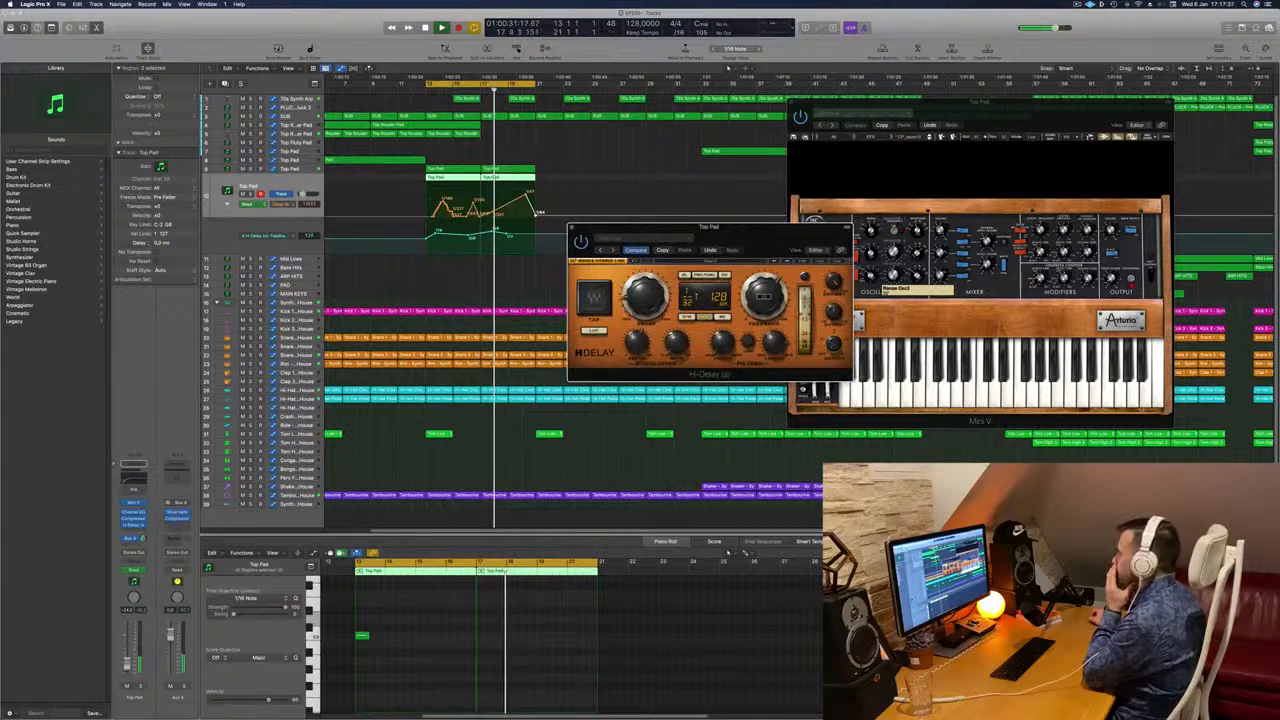
drag(754, 232, 758, 233)
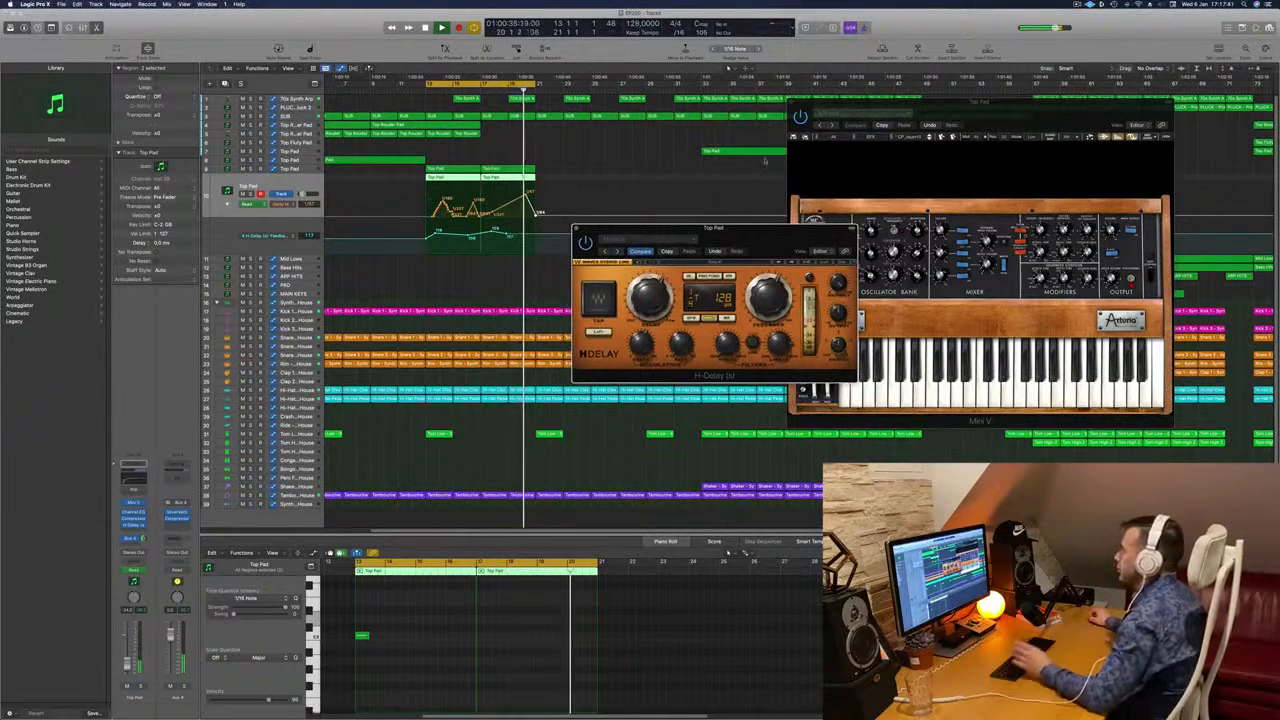
Move the H-Delay Feedback automation point near bar 16 slightly earlier and close the H-Delay and Mini V windows.
drag(774, 234, 697, 252)
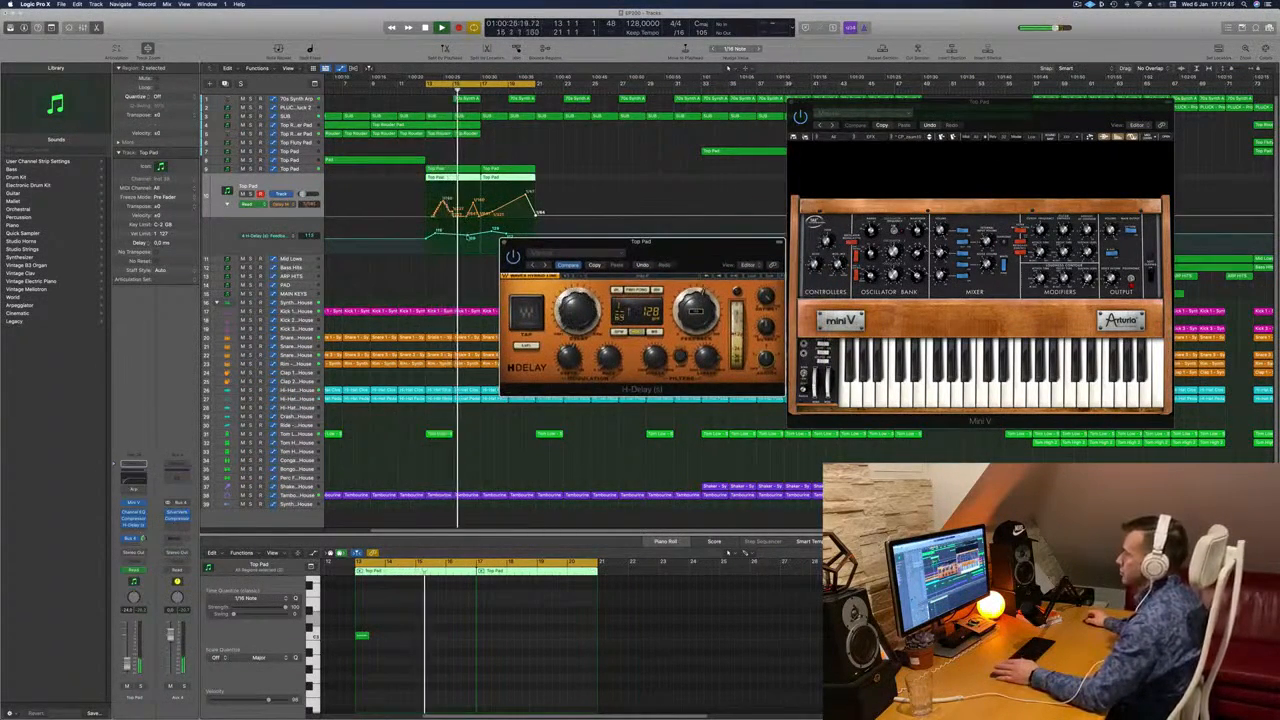
click(470, 237)
drag(470, 237, 466, 237)
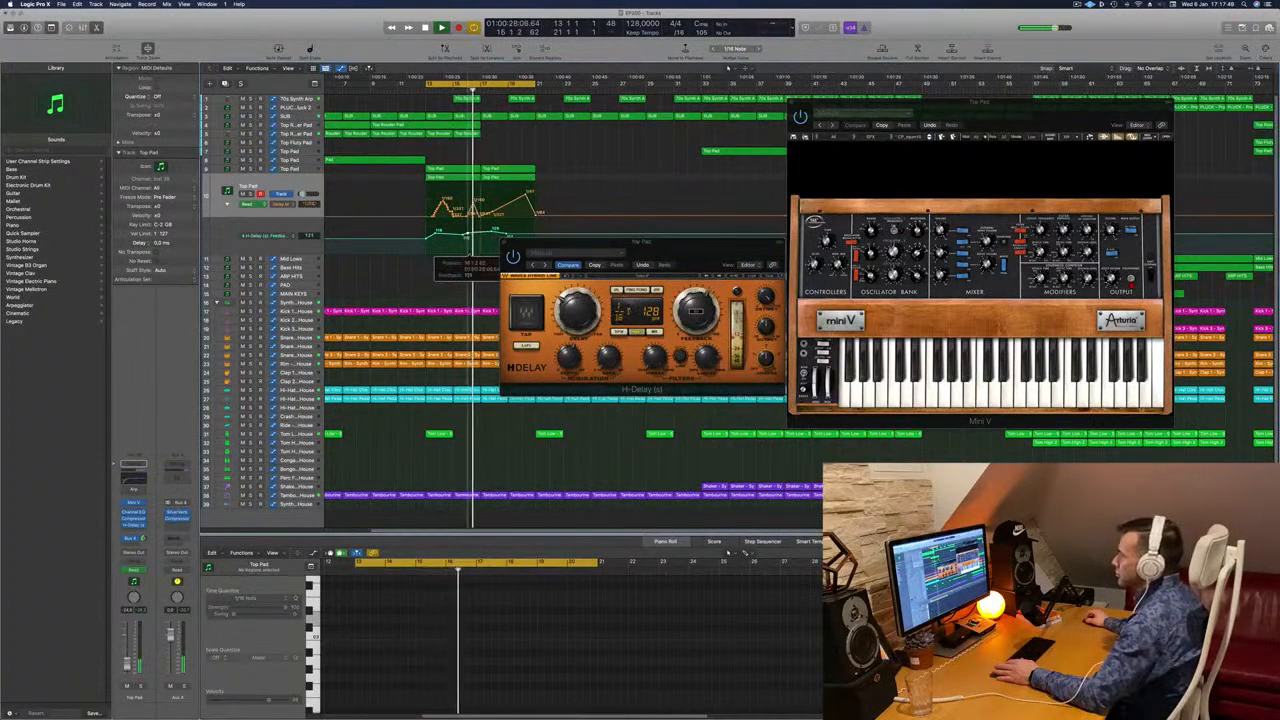
drag(687, 244, 626, 251)
click(443, 252)
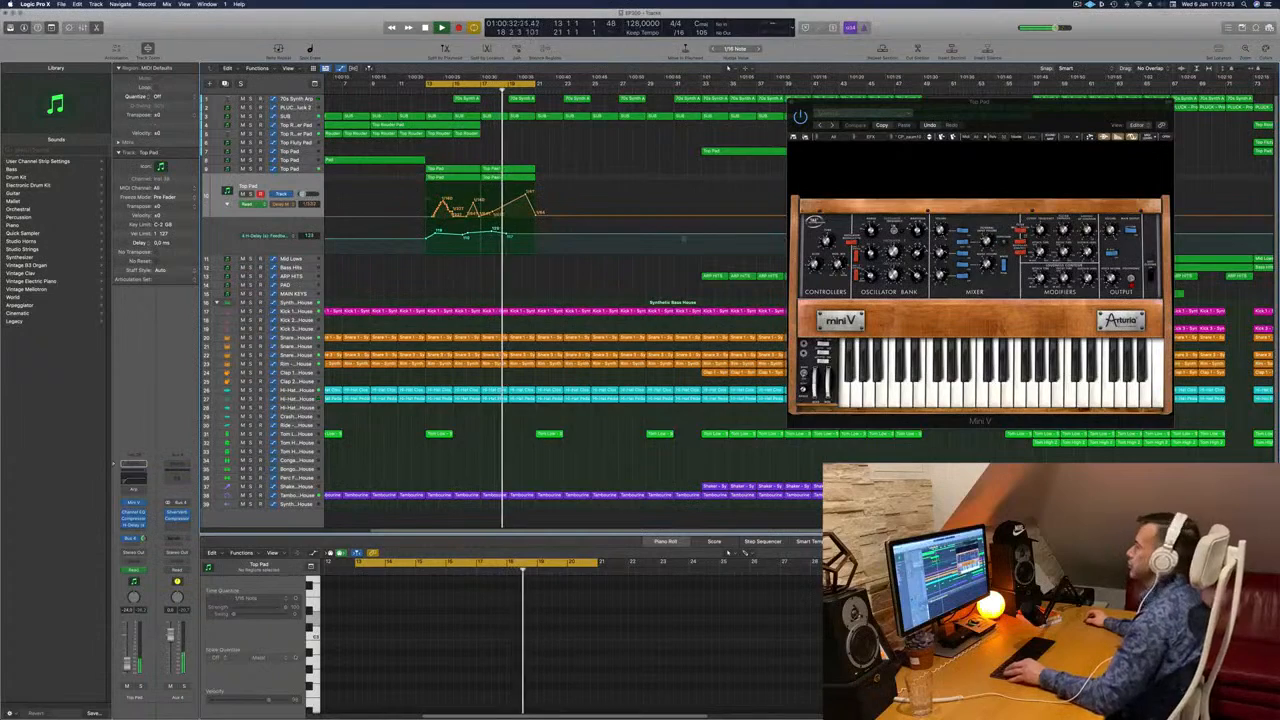
drag(838, 102, 634, 140)
click(586, 141)
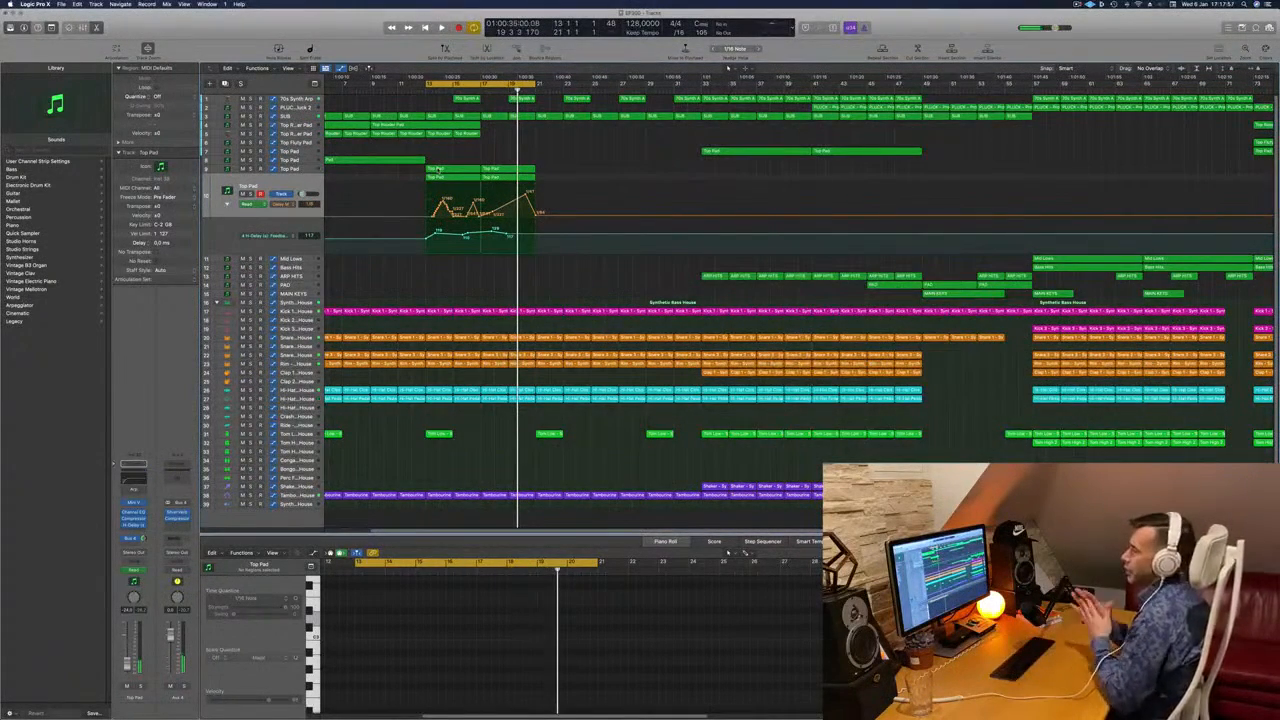
Listen from bars 13 and 9, and repeat the last eight bars of both Top Rouder Pad tracks over bars 17 to 25.
click(455, 168)
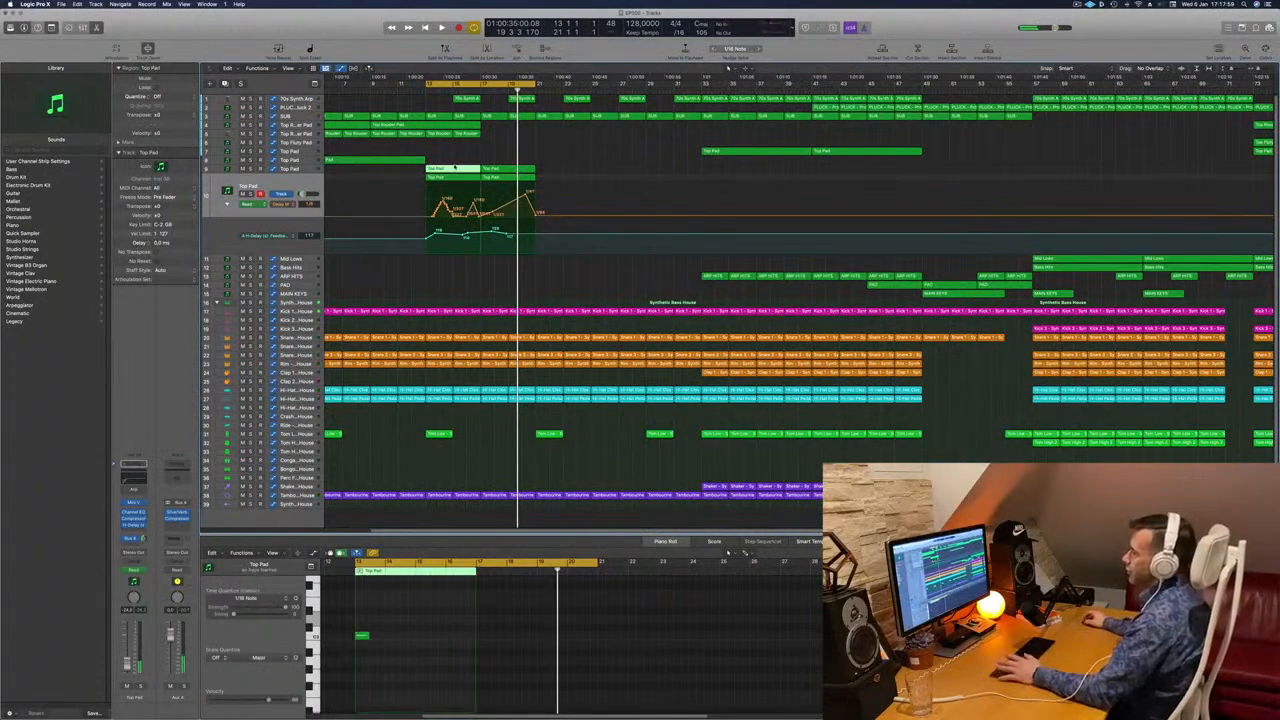
key(space)
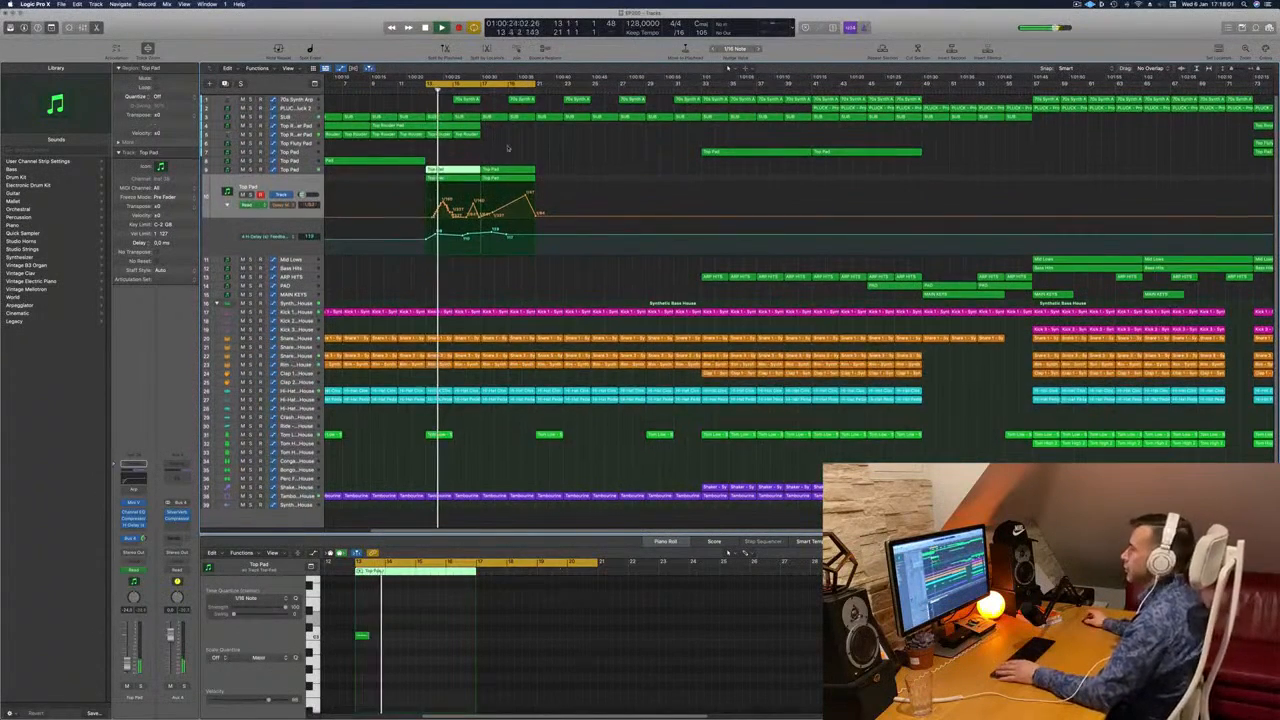
key(space)
key(space)
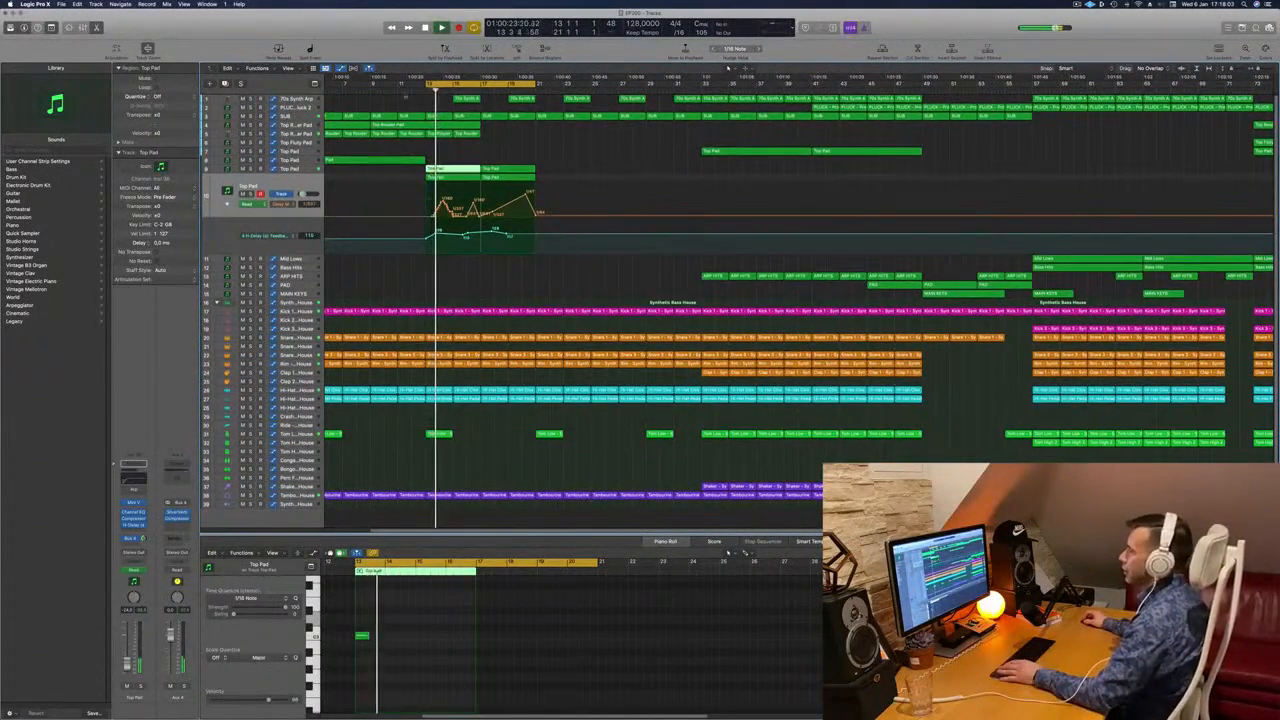
click(371, 84)
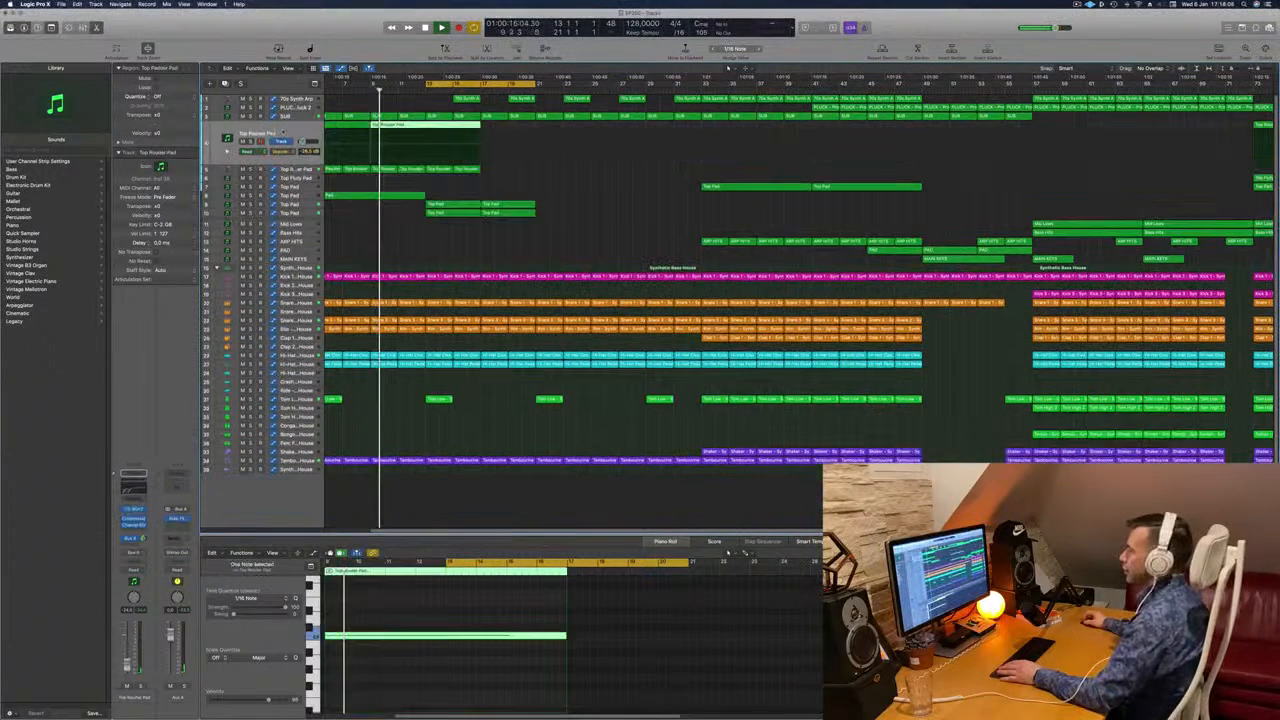
key(space)
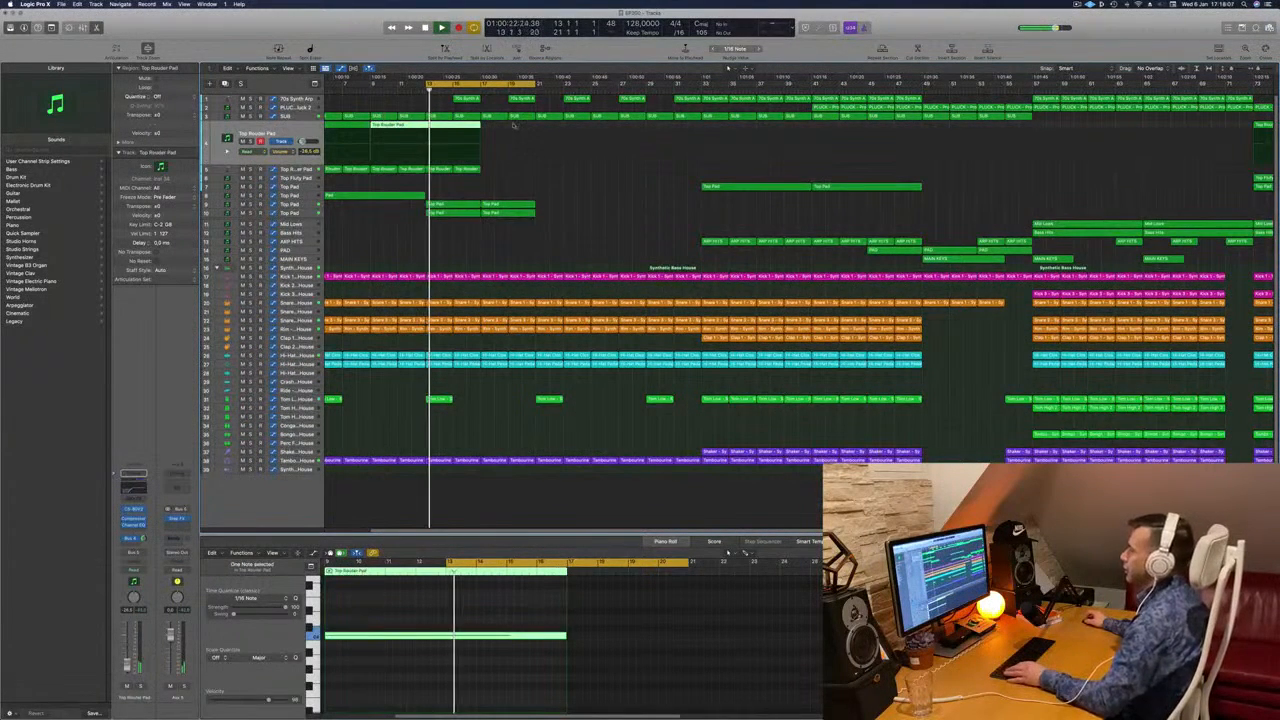
scroll(513, 125, left, 5)
mouse_move(567, 124)
mouse_down()
mouse_move(454, 169)
mouse_move(458, 128)
mouse_move(571, 133)
mouse_up()
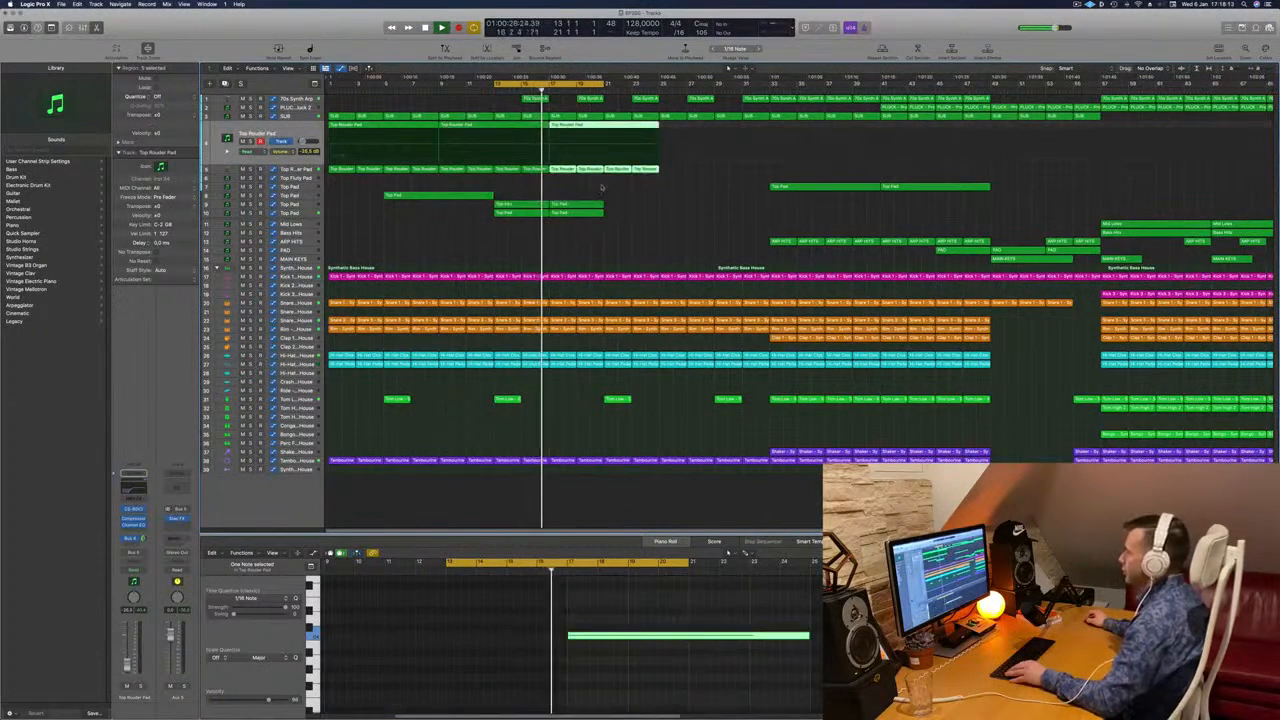
Copy the Top Pad region at bar 5, with its rising automation, to bars 13 to 21 on the same track.
click(600, 187)
scroll(347, 192, left, 3)
click(305, 198)
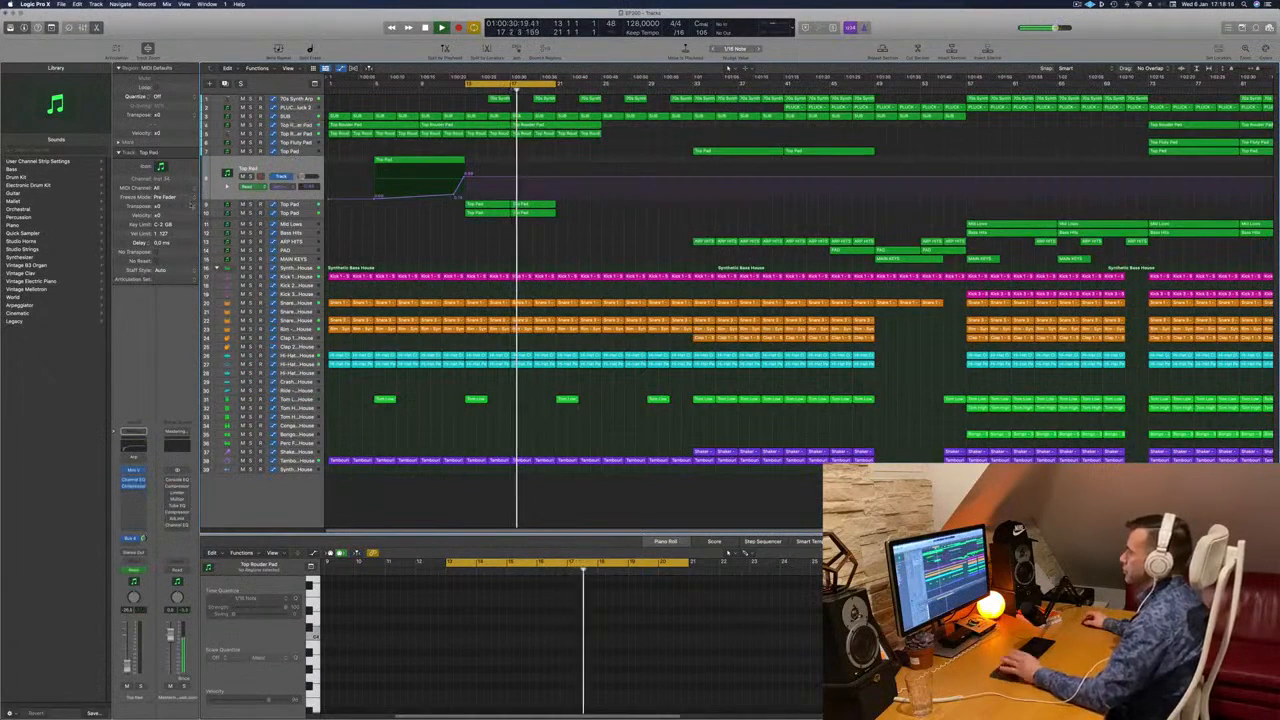
drag(422, 163, 508, 164)
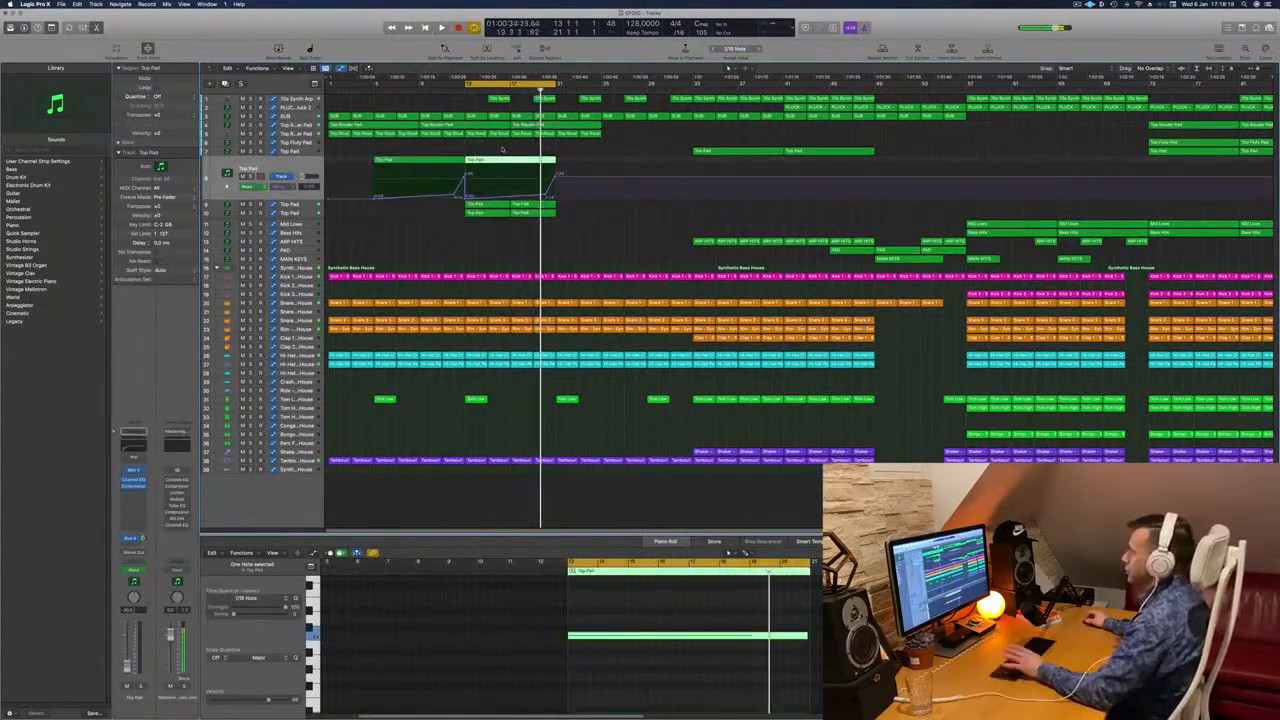
Listen to the cycled bars 13 to 21 and check how the copied Top Pad rise sits in the arrangement.
key(super+Left)
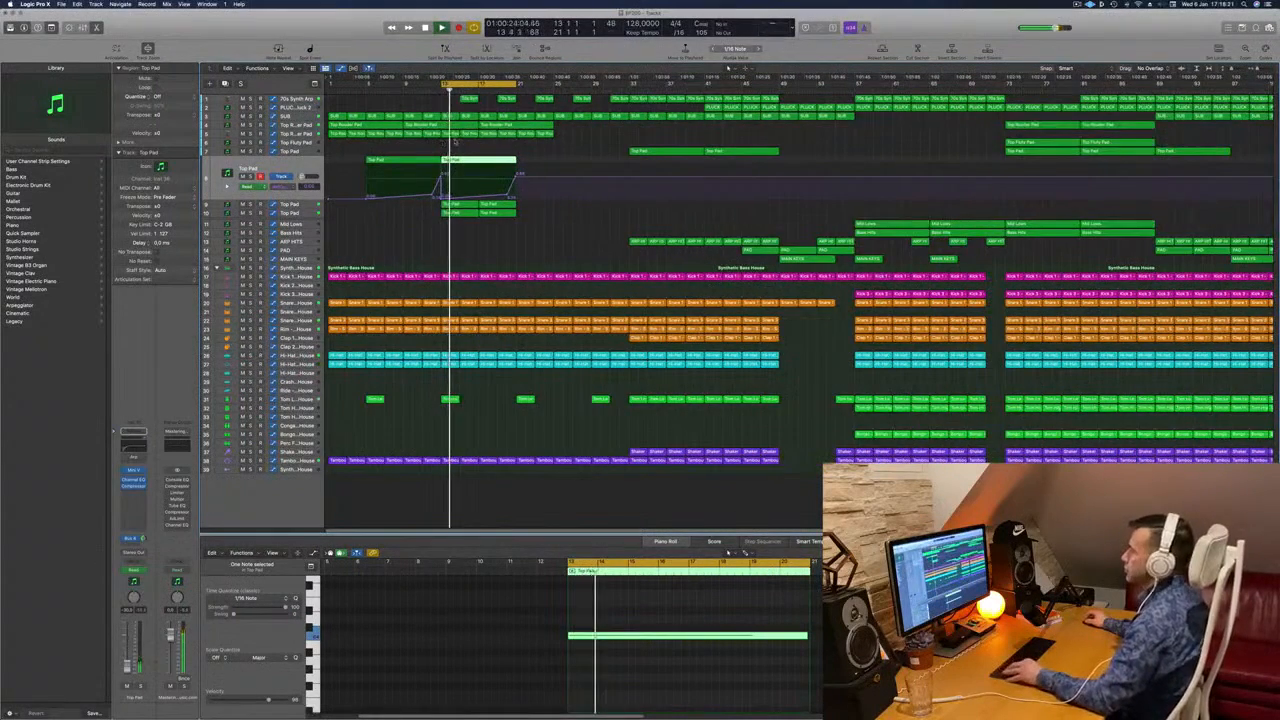
scroll(455, 142, up, 2)
scroll(454, 147, down, 1)
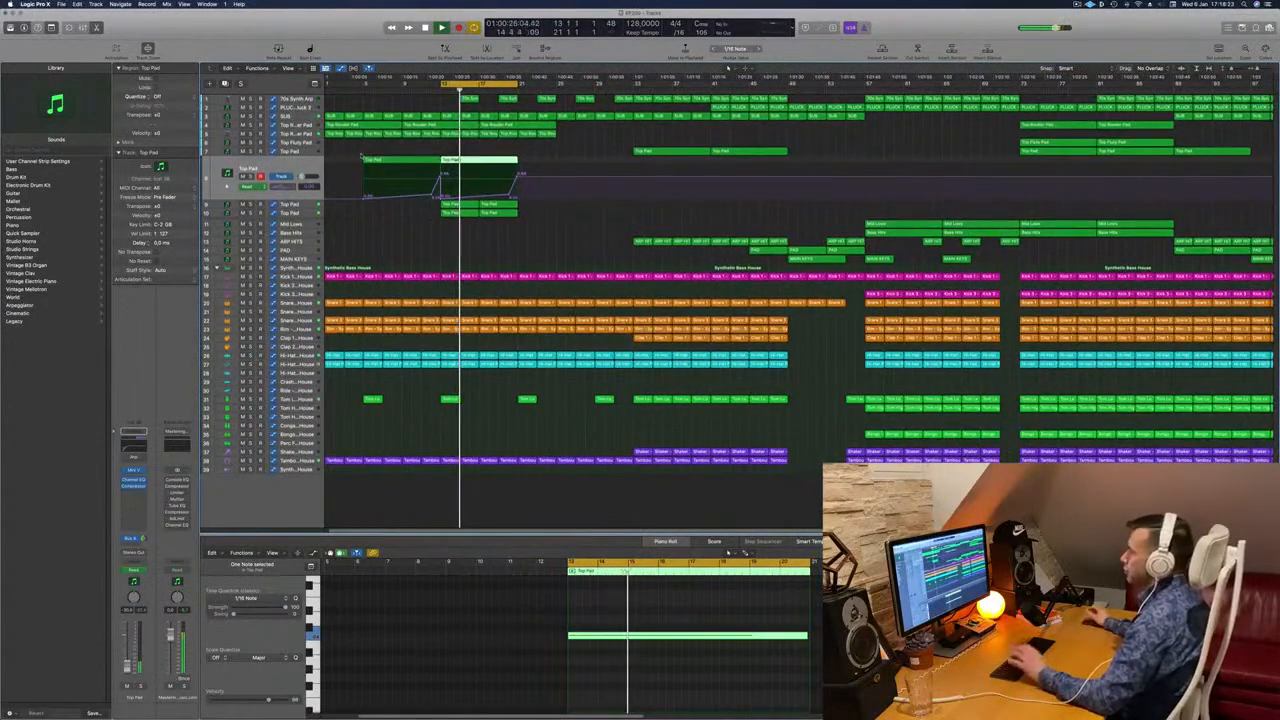
key(super+Right)
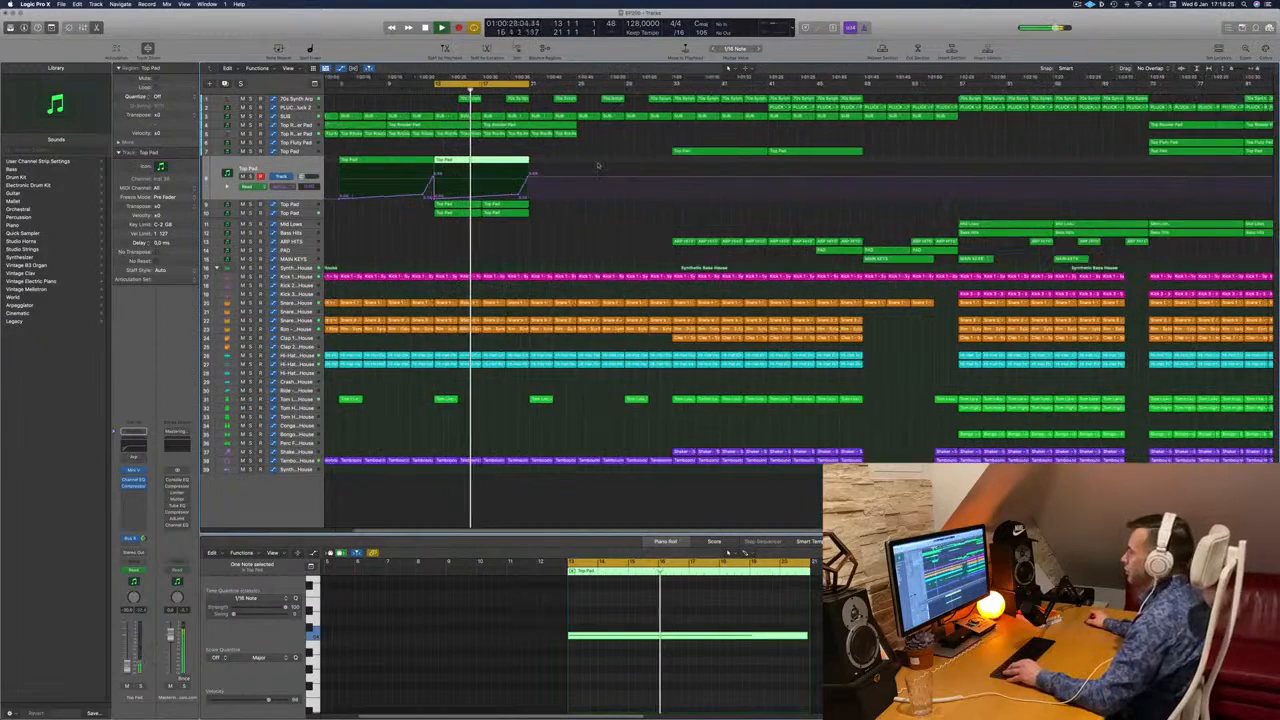
key(super+Left)
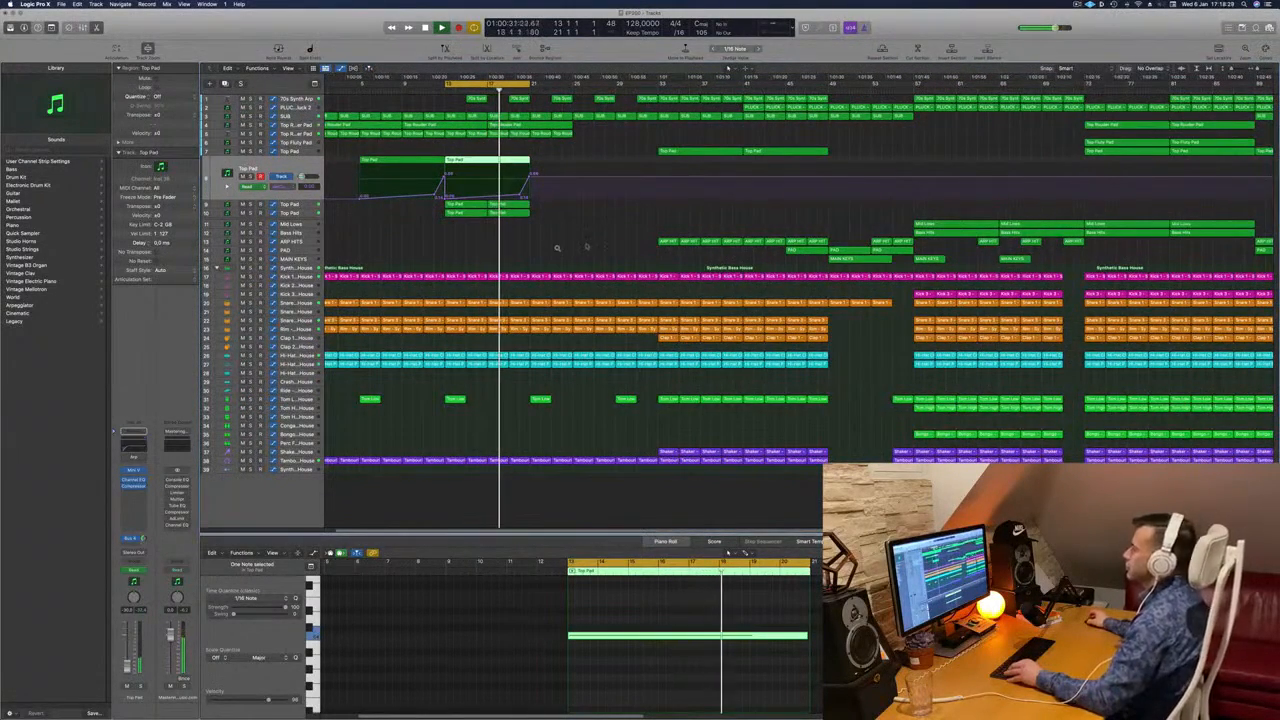
key(super+Right)
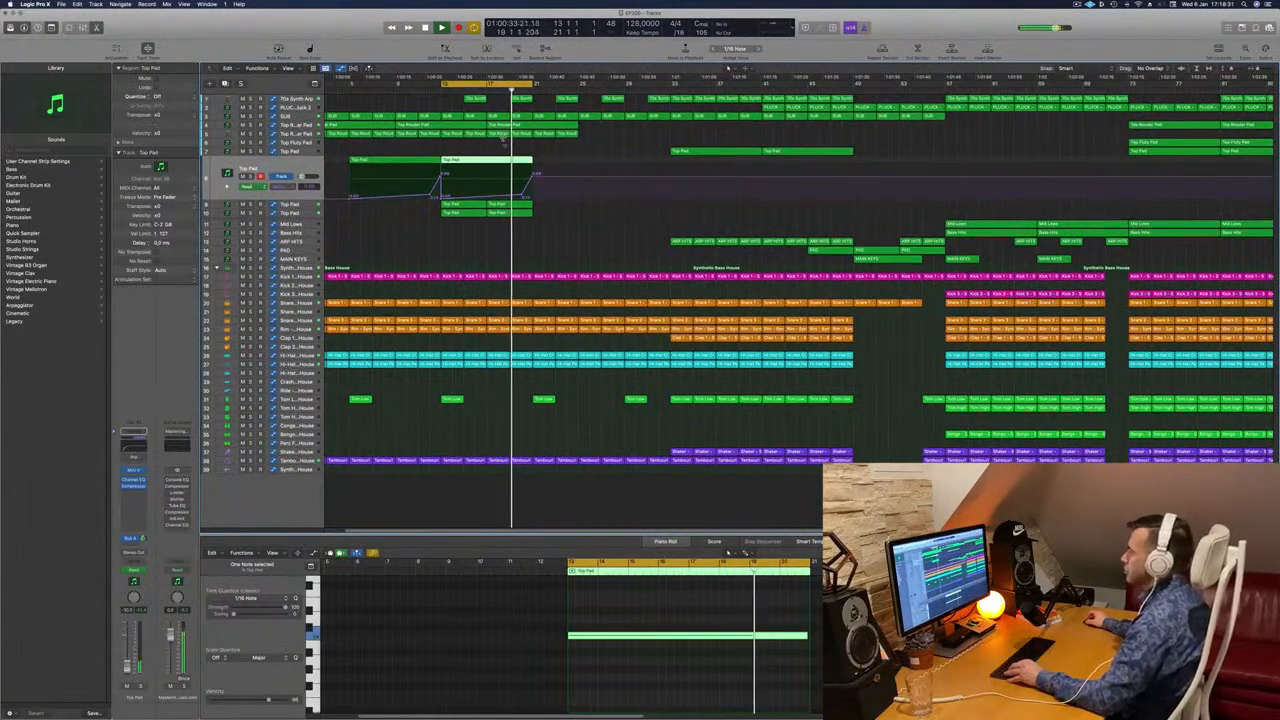
key(super+Left)
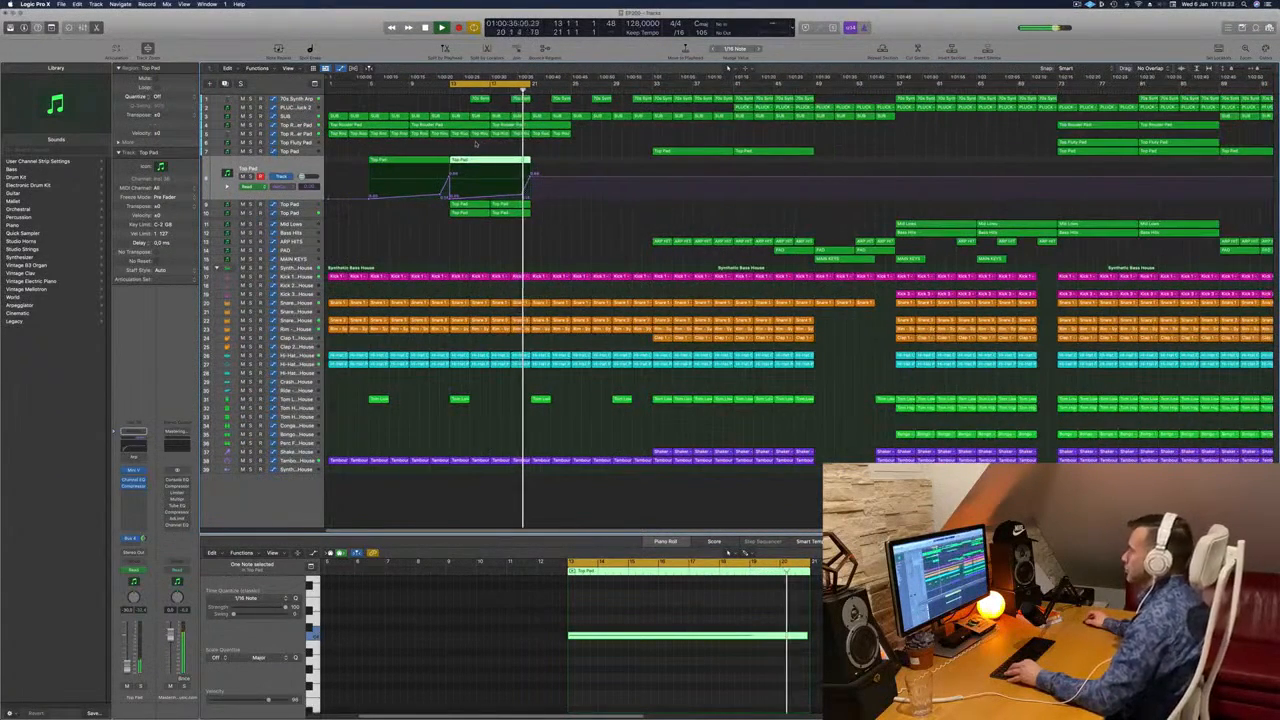
key(super+Left)
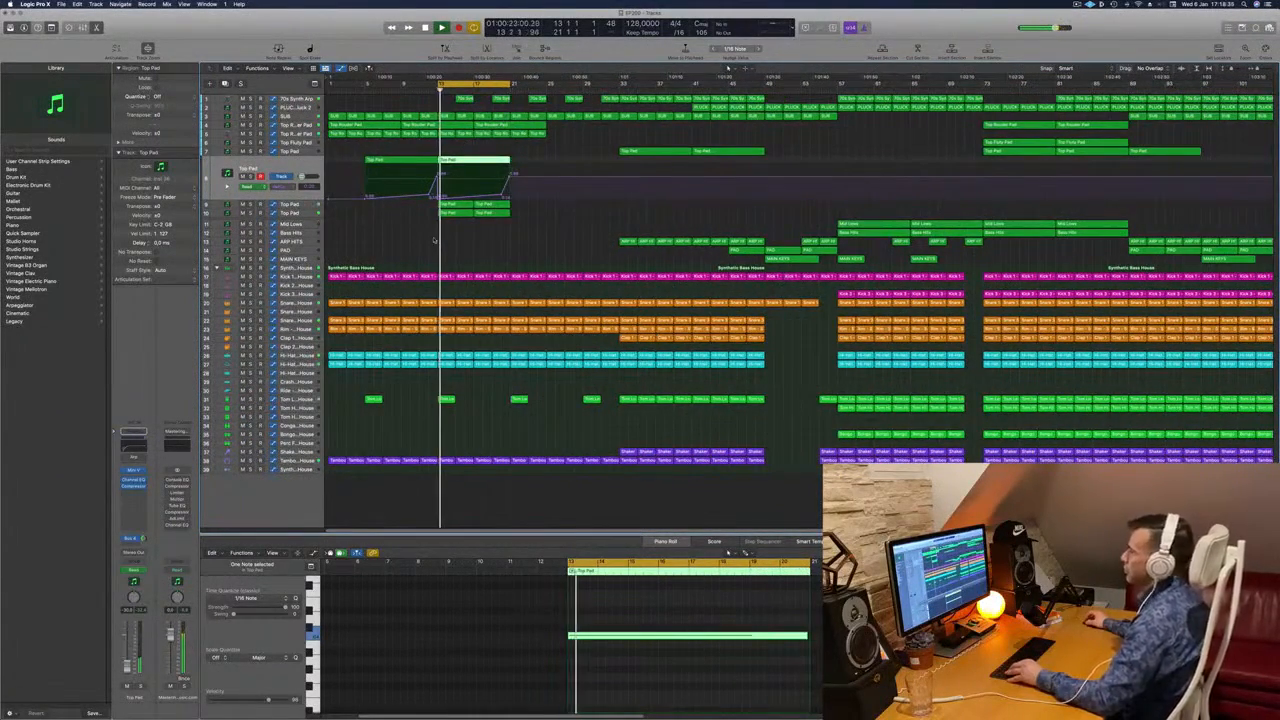
Copy the Top Pad regions on all three tracks to bars 21 to 29 and extend the cycle range to bar 29.
drag(456, 233, 522, 206)
click(483, 160)
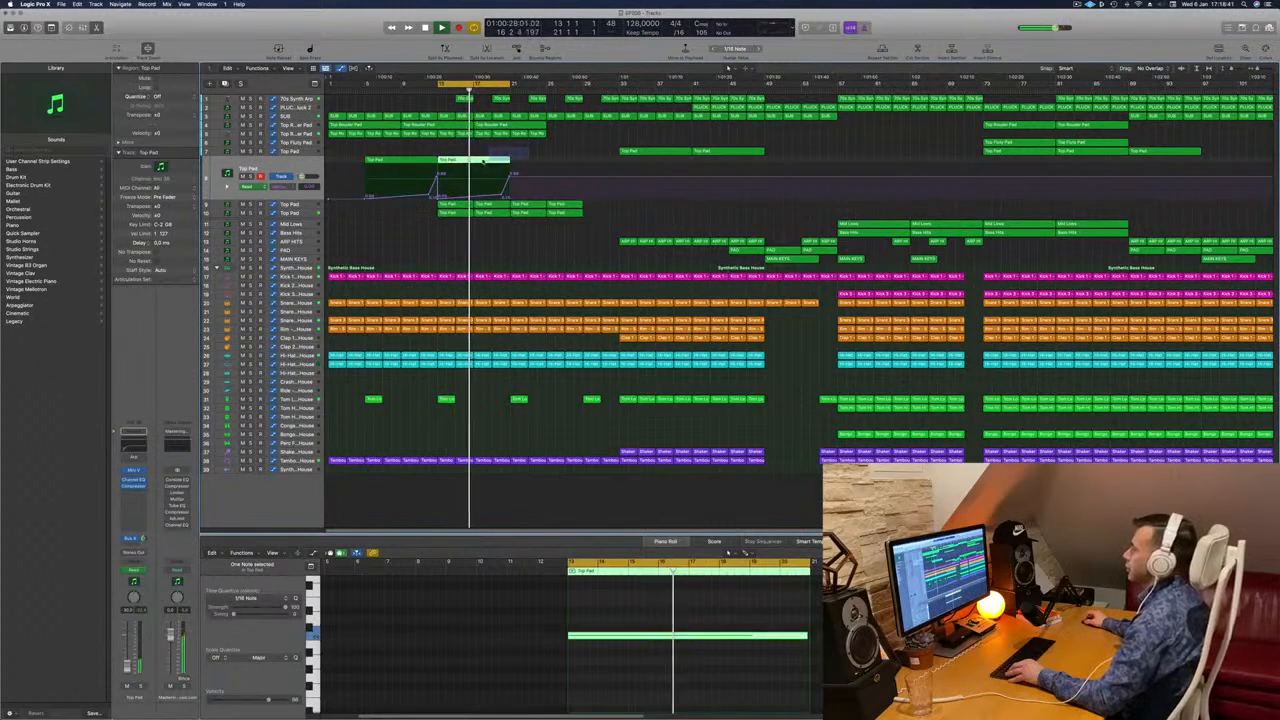
drag(483, 160, 557, 165)
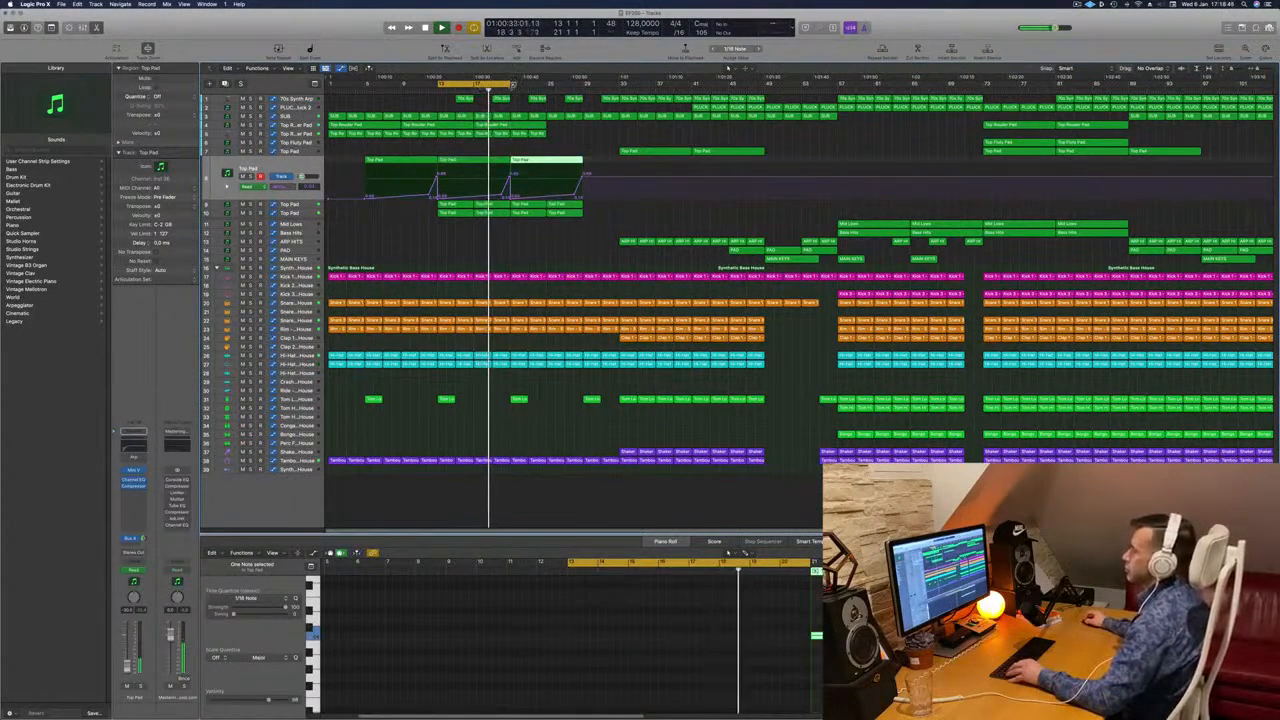
drag(509, 85, 575, 88)
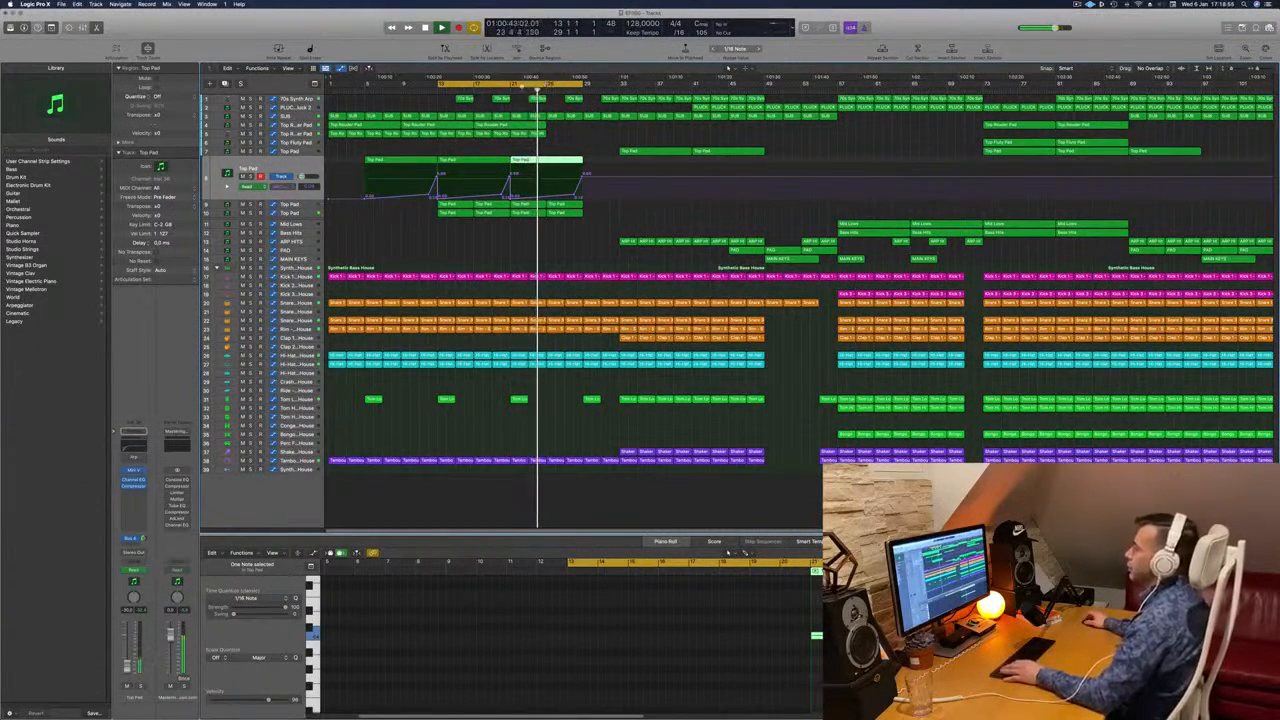
key(space)
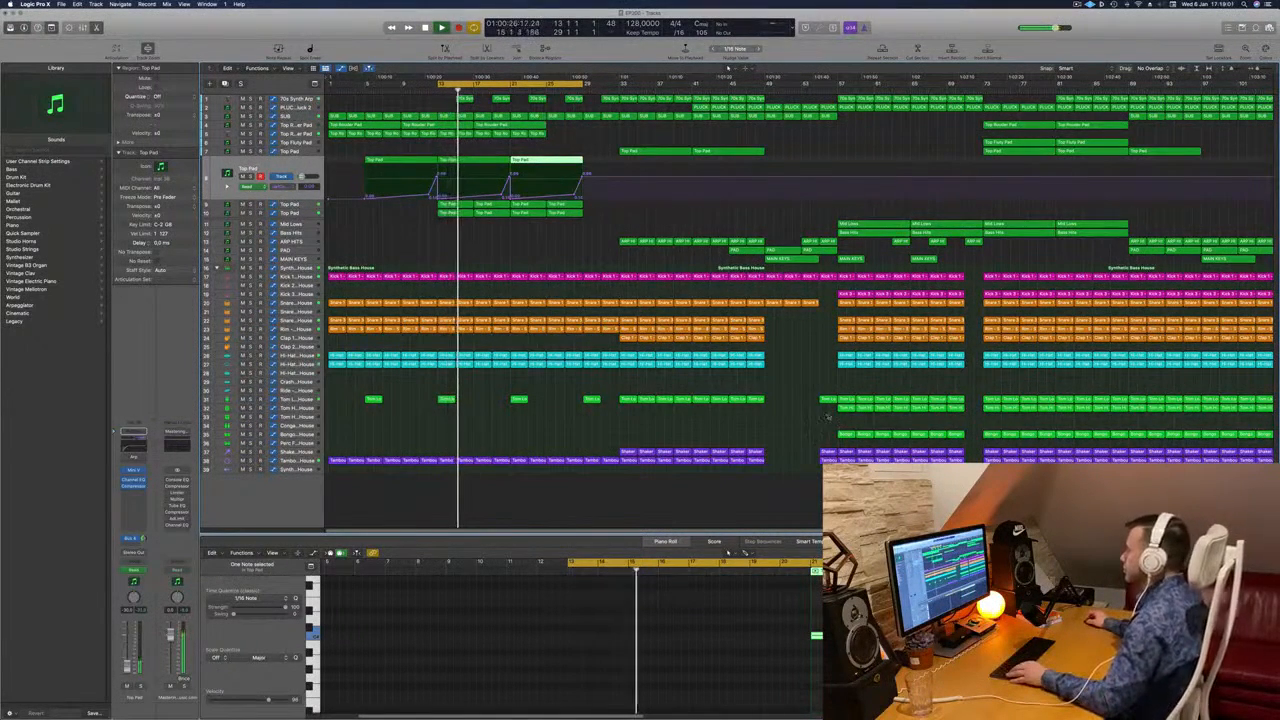
Copy four regions of the third kick track from bar 57 to bars 21 to 29.
drag(829, 413, 884, 399)
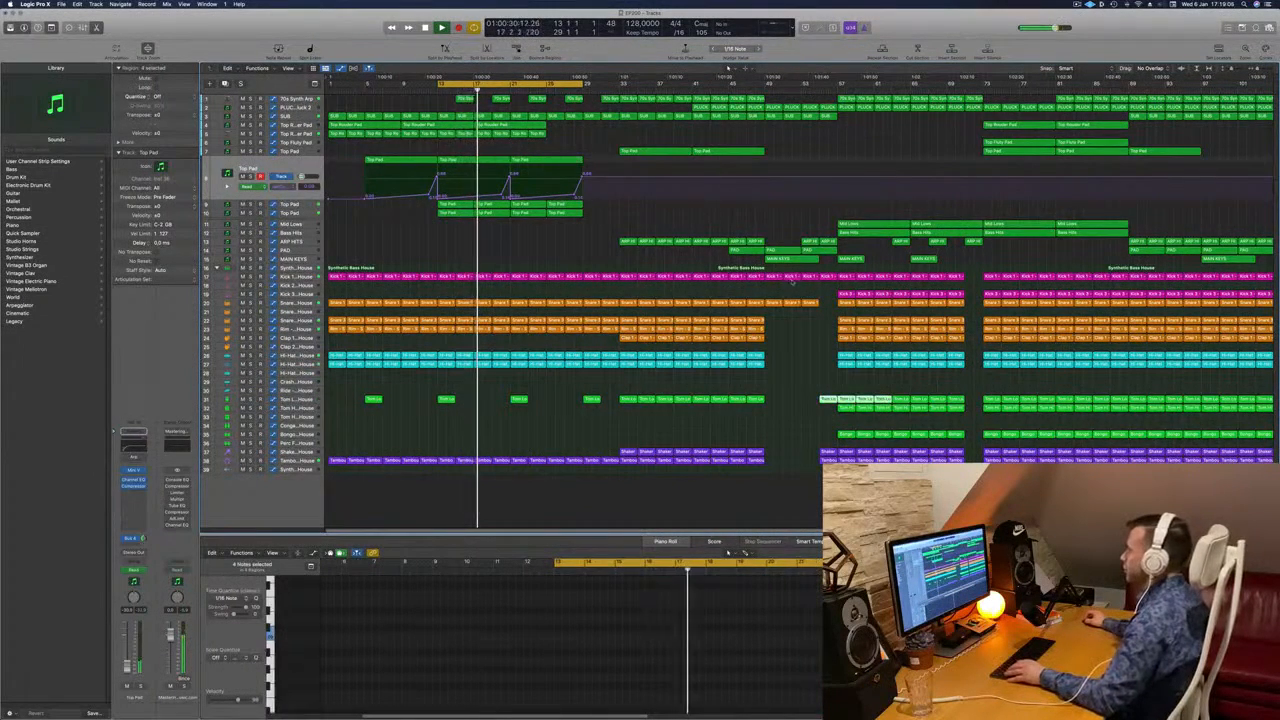
click(822, 279)
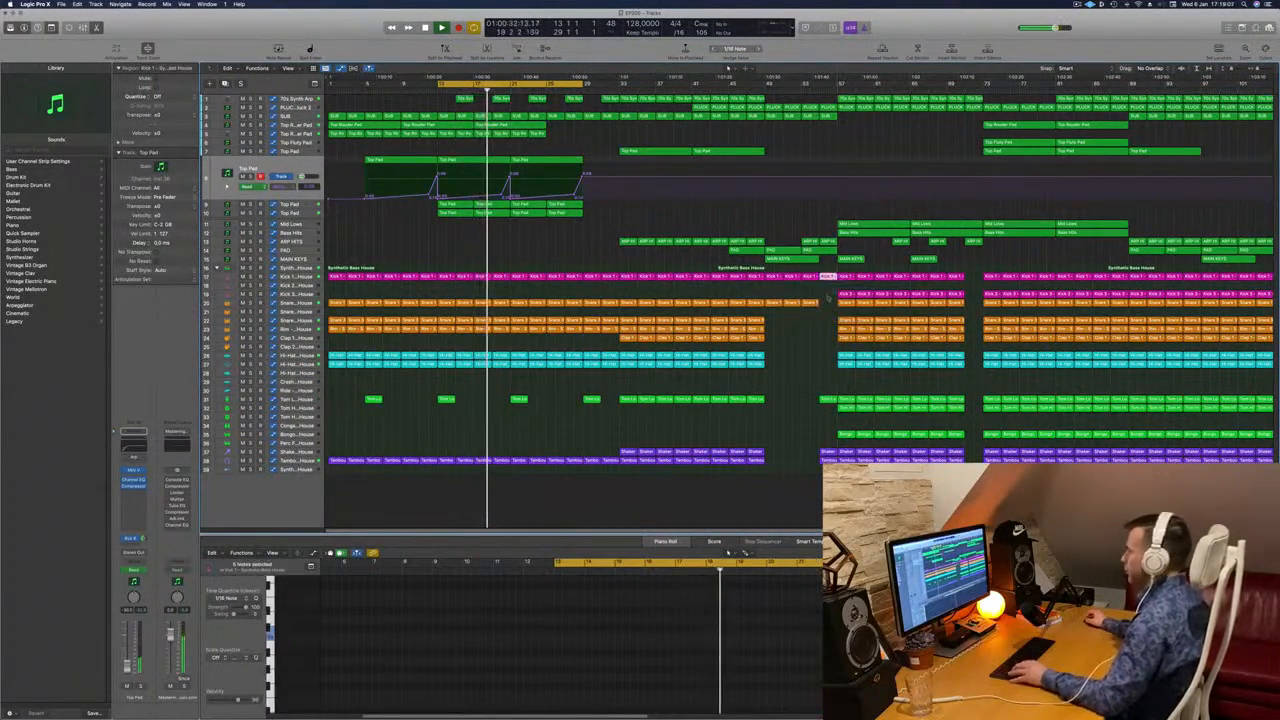
drag(885, 289, 531, 297)
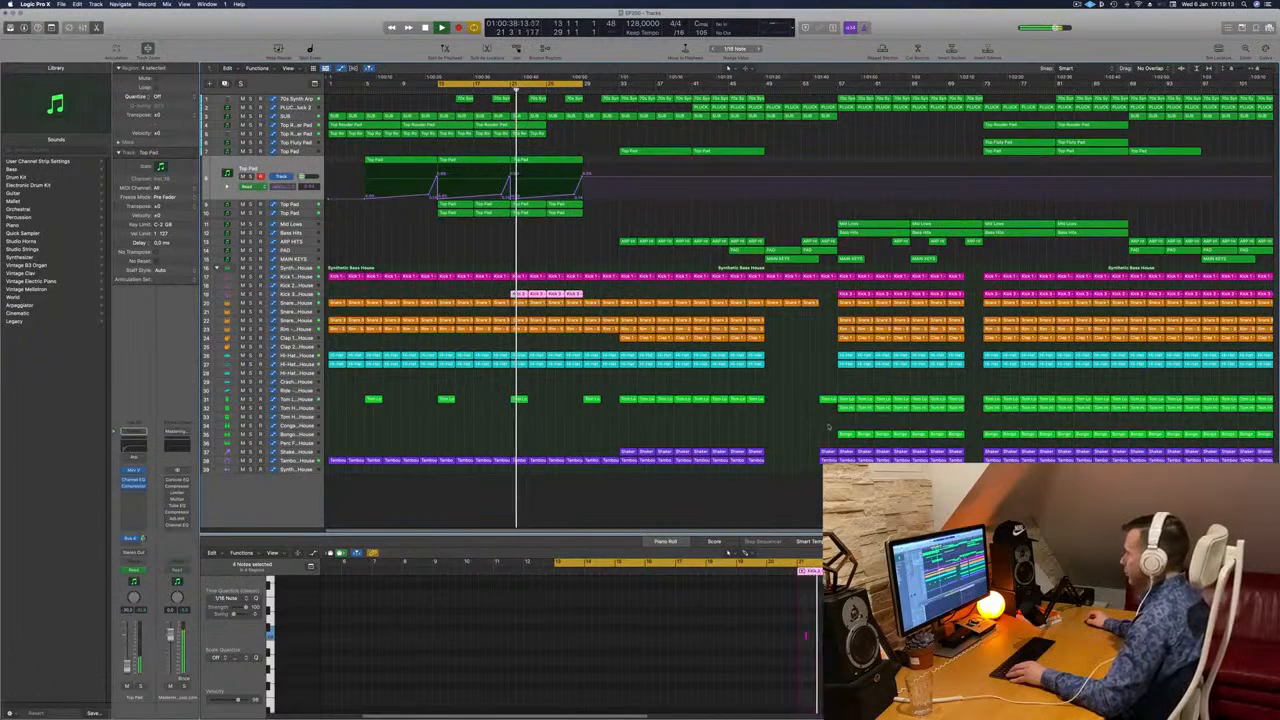
Copy three Bongo regions and four Tom High regions from bar 57 so that both parts start at bar 21.
drag(831, 428, 518, 434)
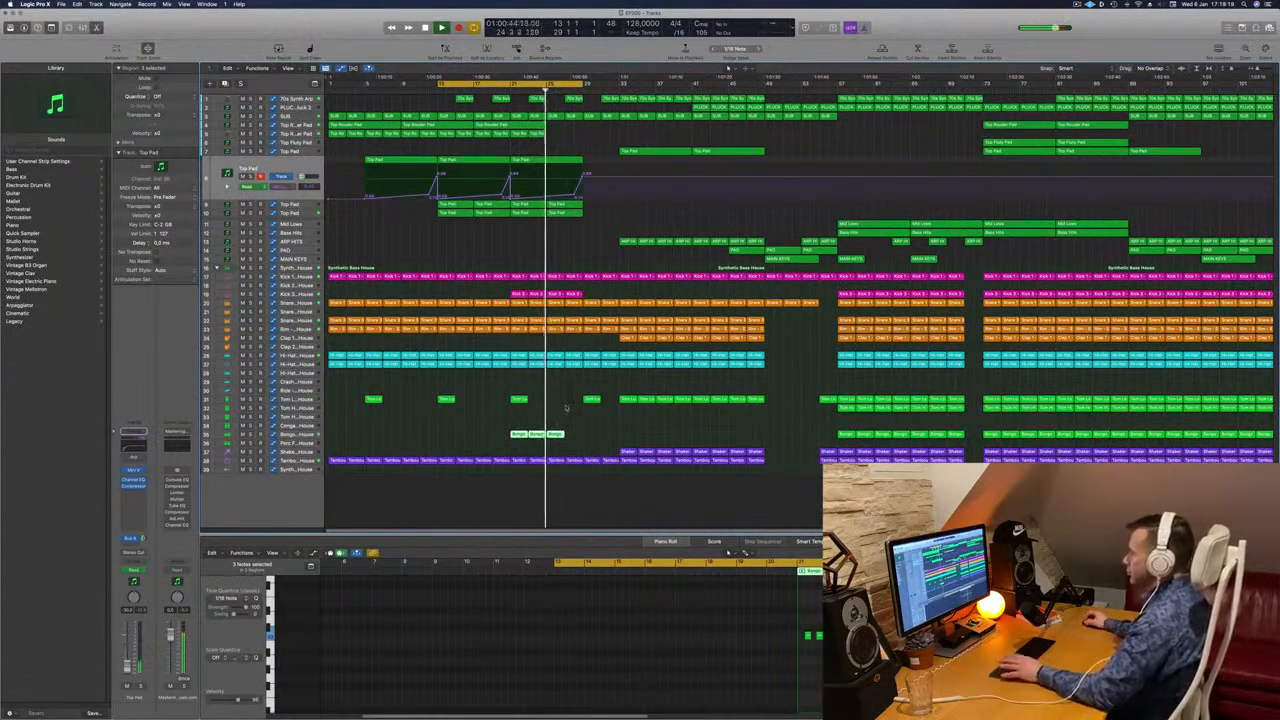
key(space)
key(space)
click(857, 416)
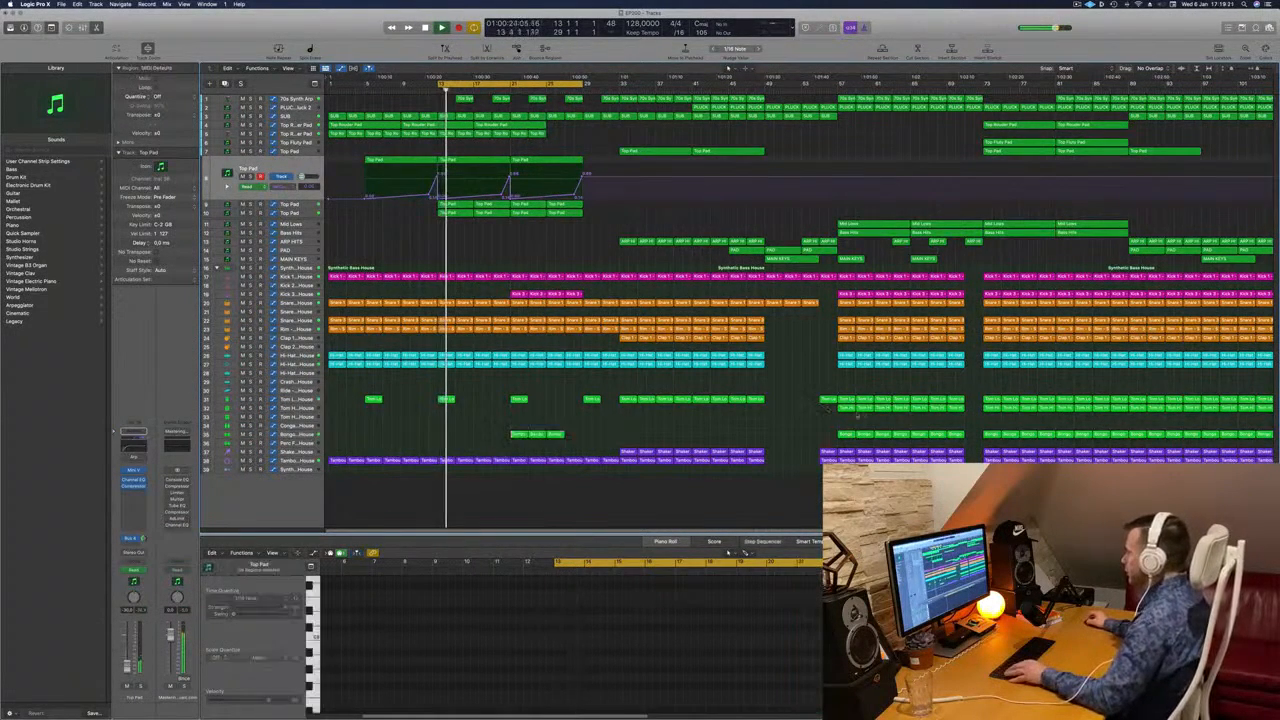
drag(857, 416, 519, 413)
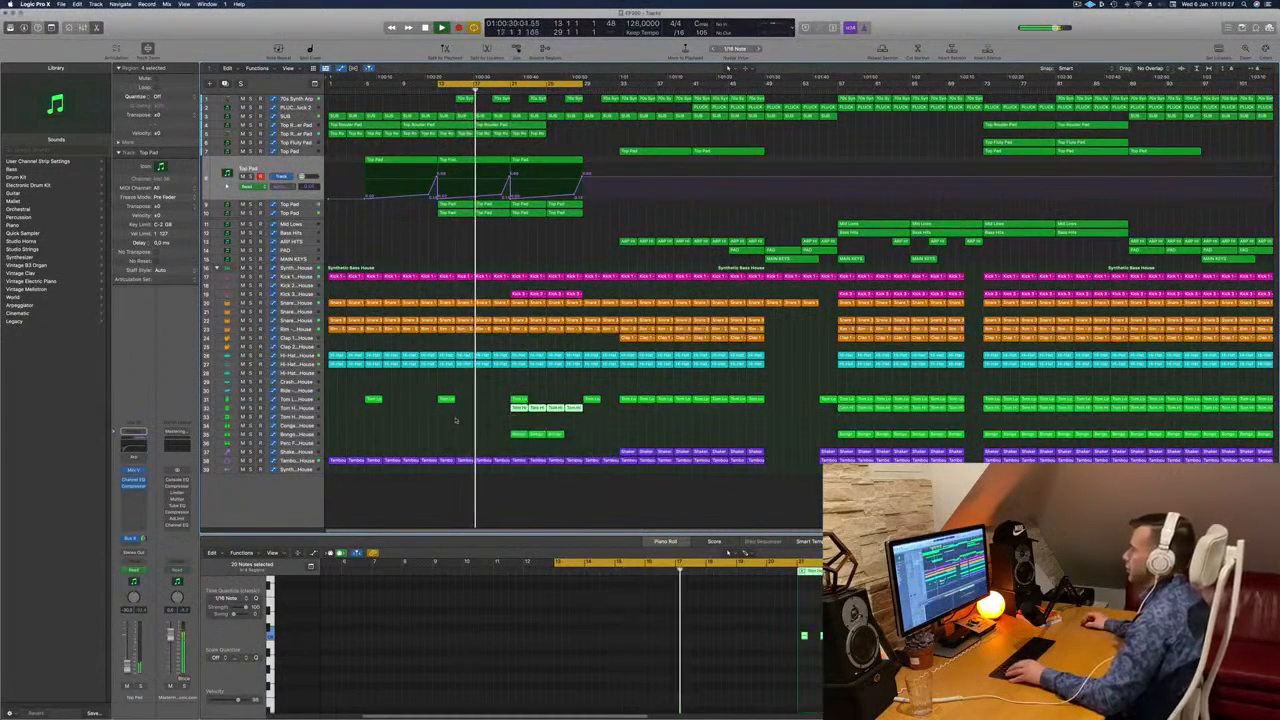
click(455, 420)
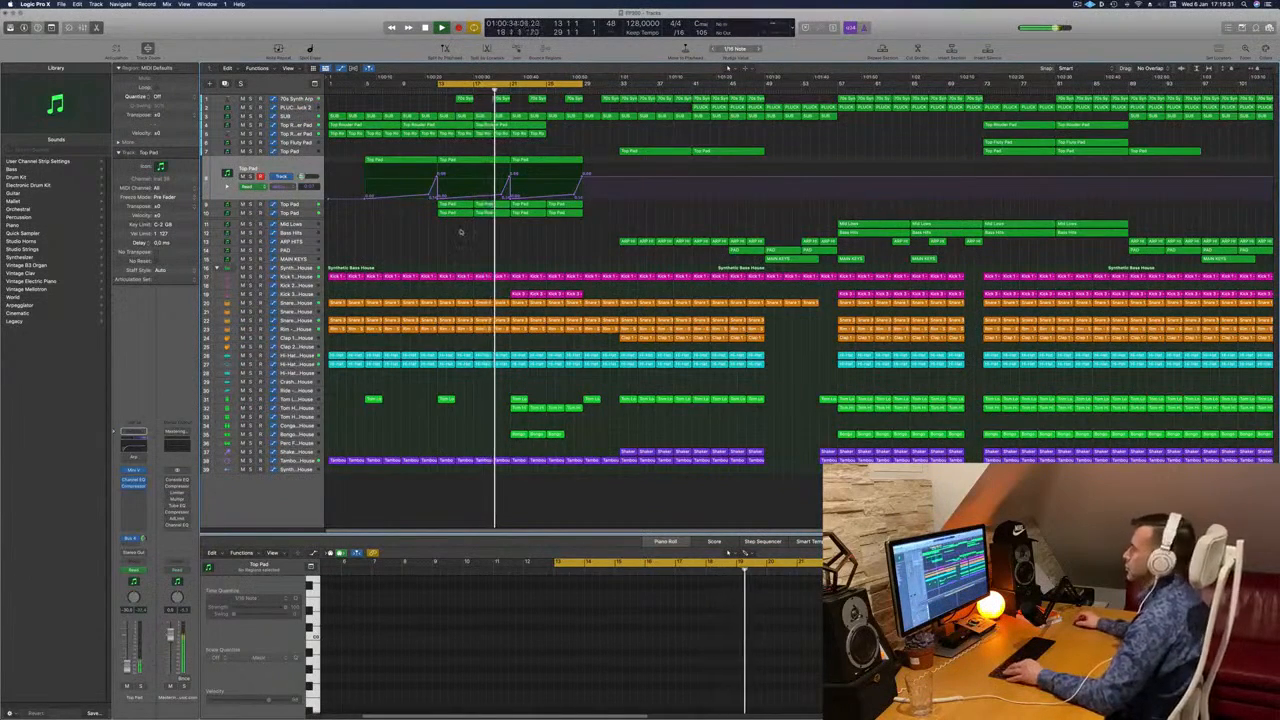
Copy the Top Fluty Pad region at bar 73 onto the second Top Rounder Pad track, directly above the Top Fluty Pad track.
scroll(574, 251, up, 3)
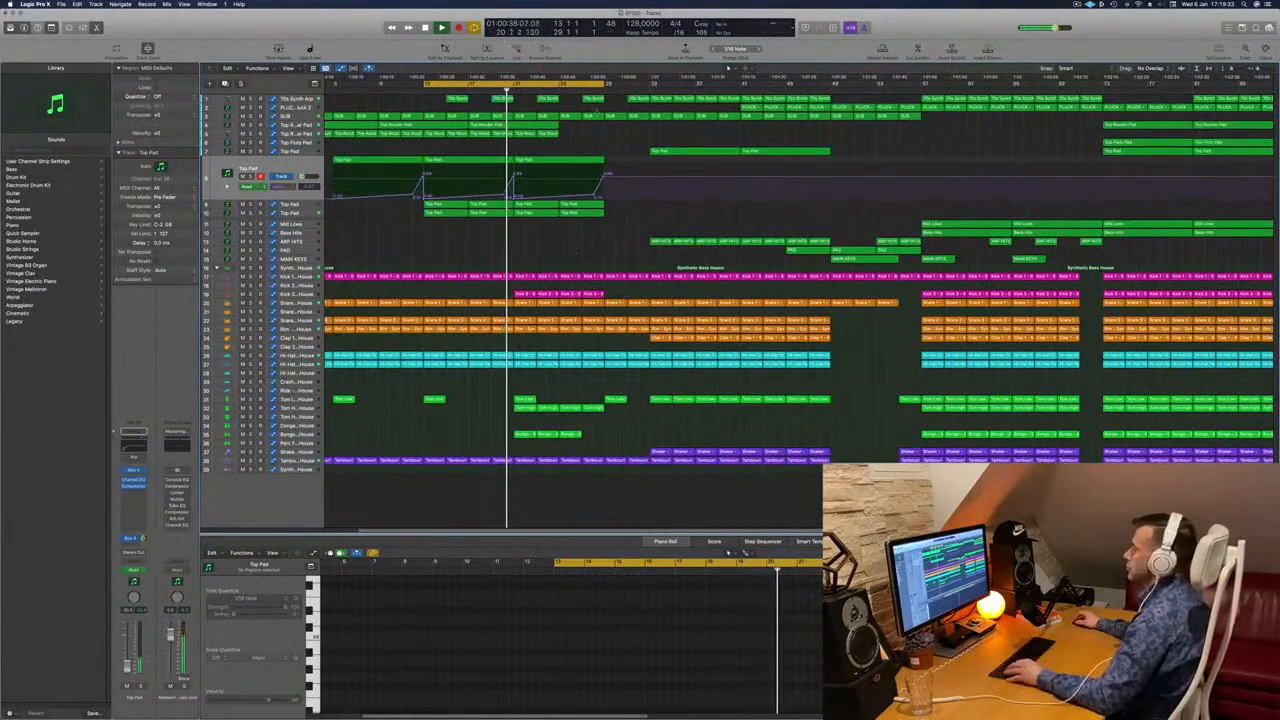
click(484, 132)
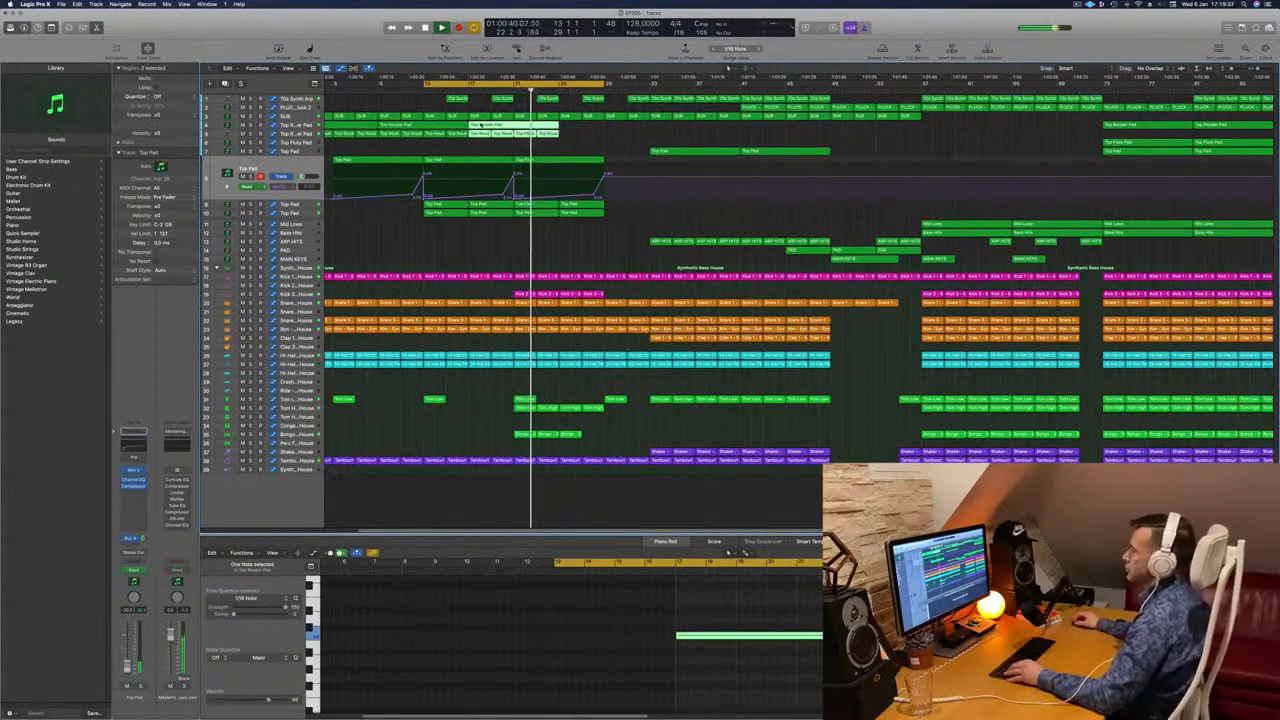
key(super+Left)
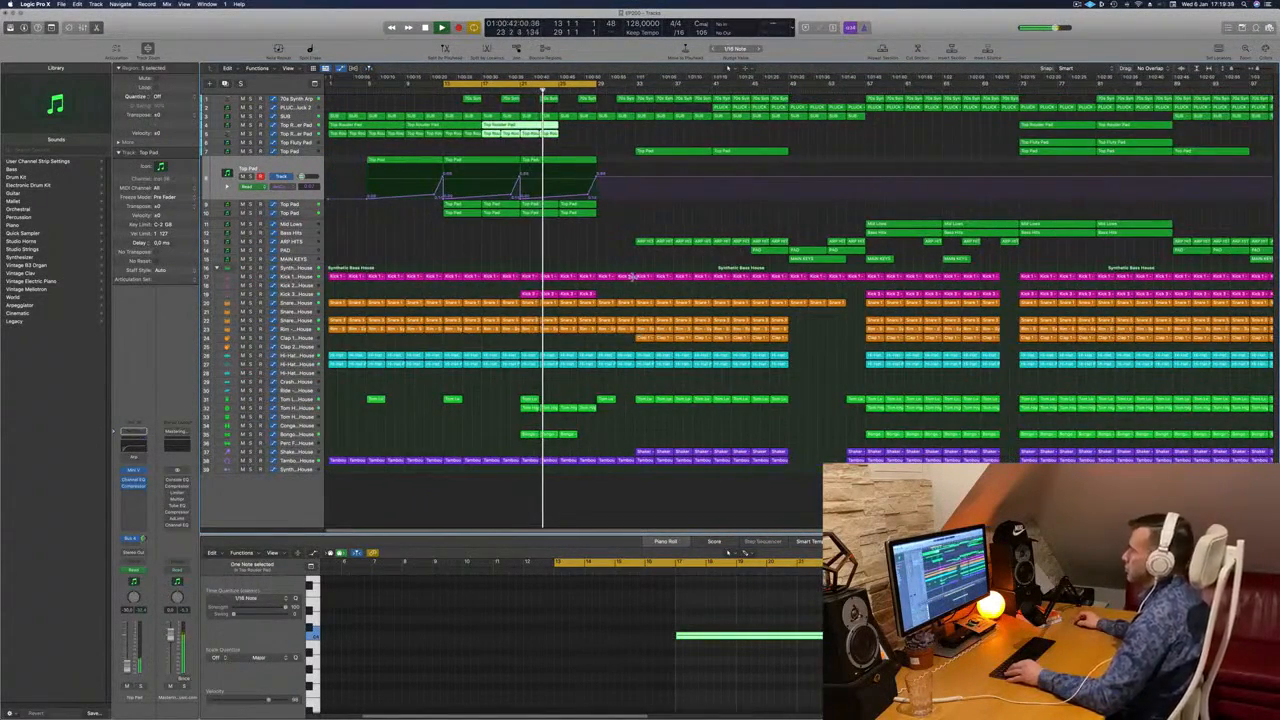
key(super+Left)
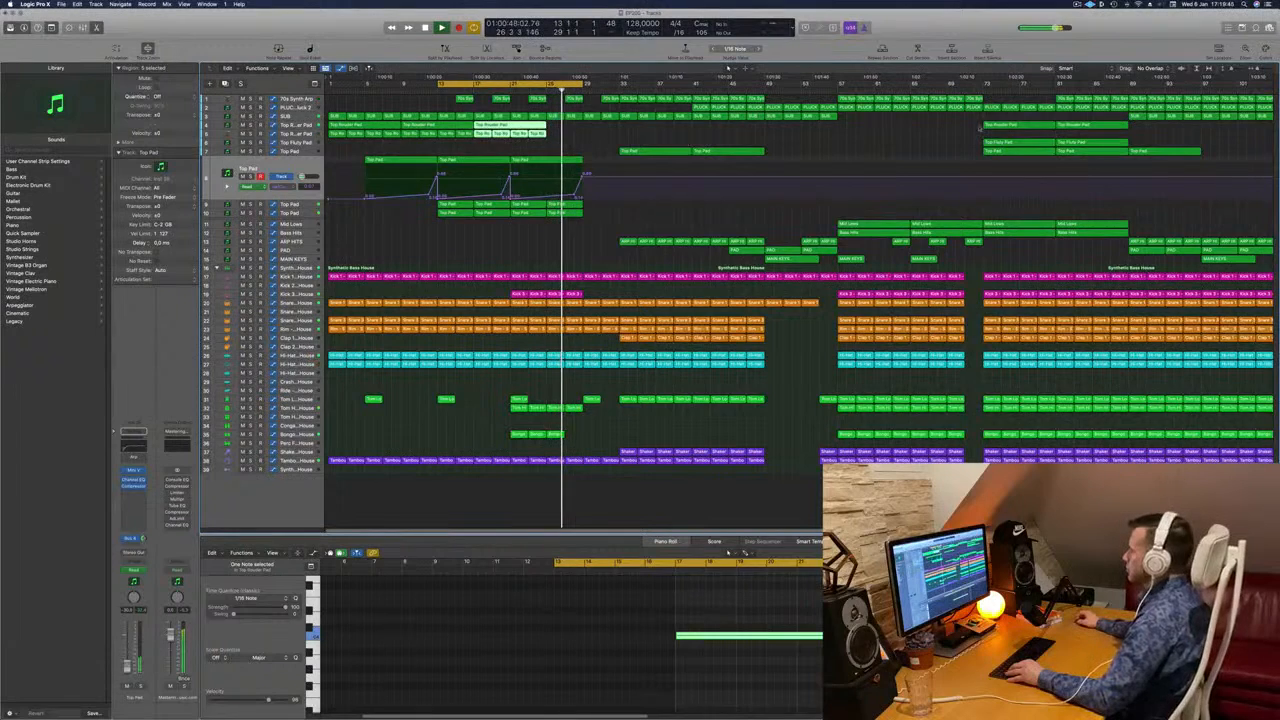
click(1005, 125)
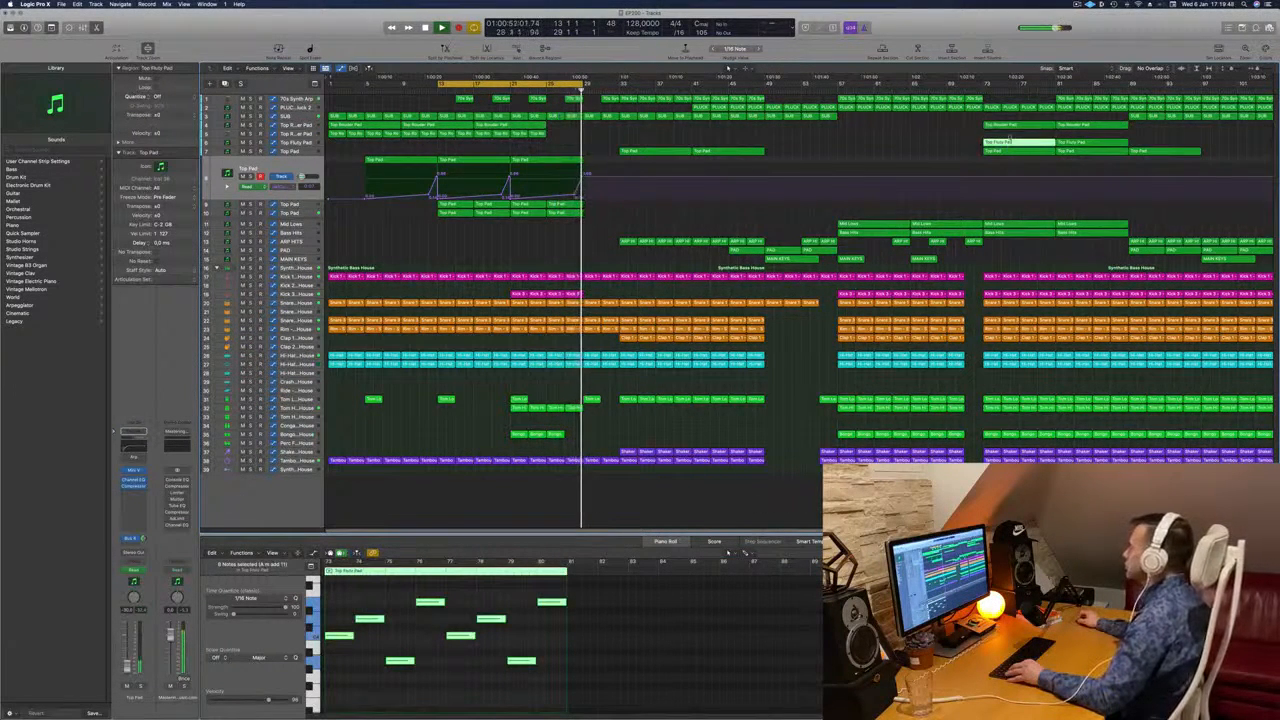
drag(1010, 141, 1010, 135)
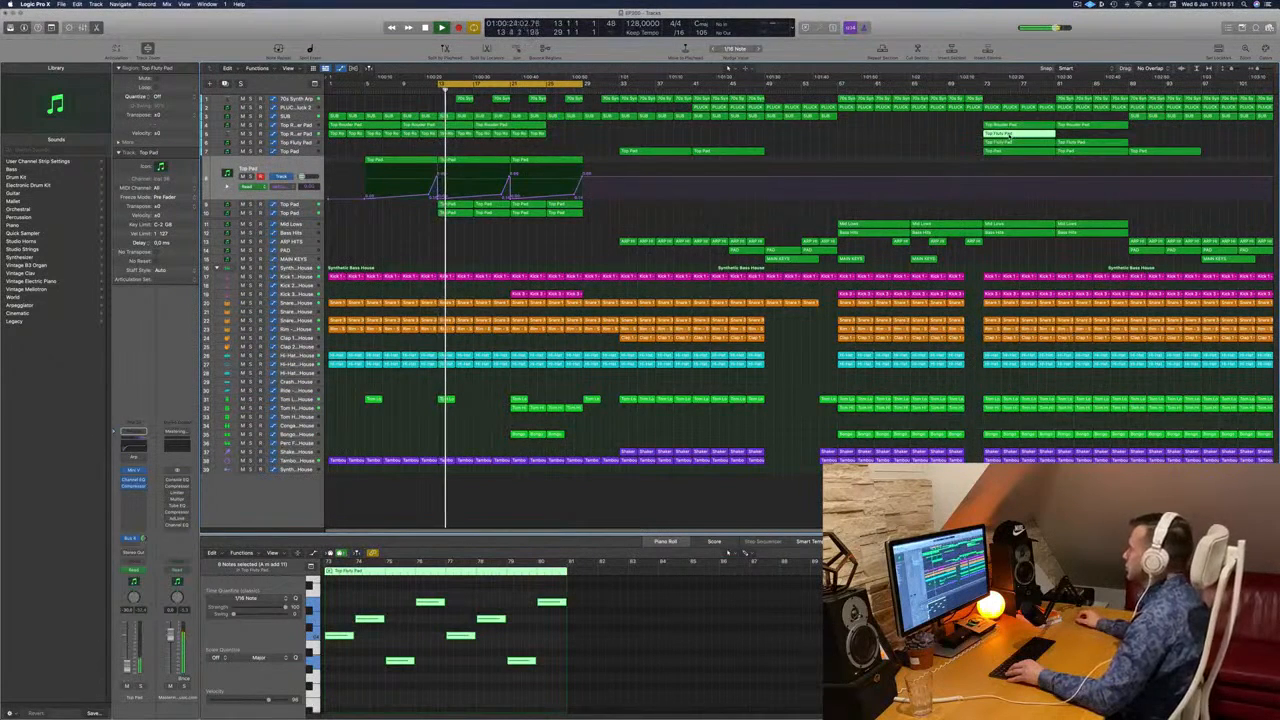
click(1008, 142)
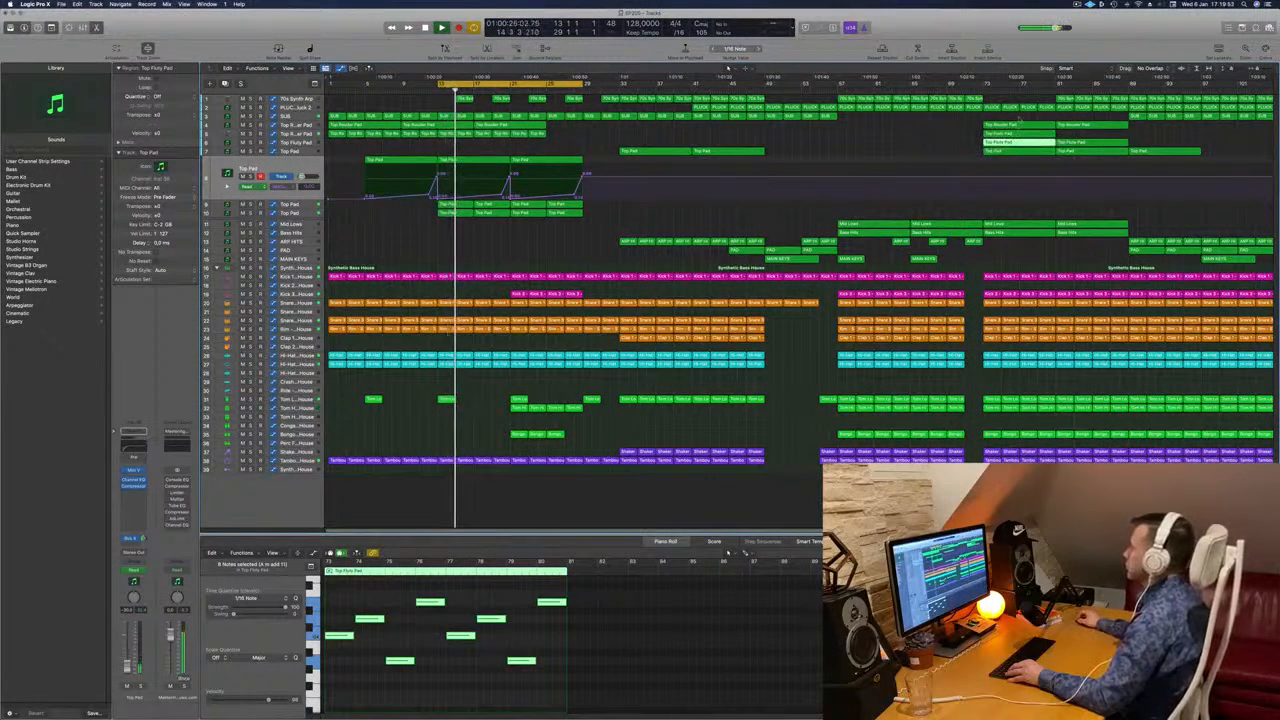
click(1019, 125)
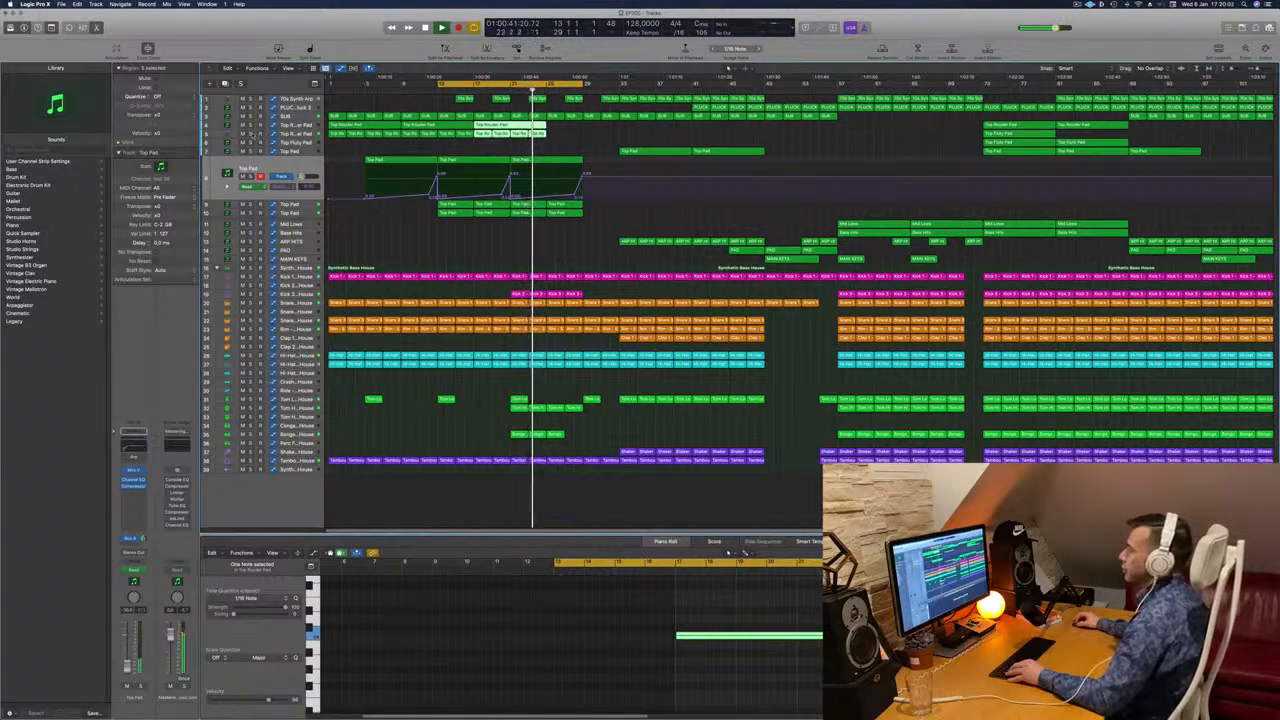
Play from bar 73 and solo the two Top Rounder Pad tracks and the Top Fluty Pad track in turn to compare their sounds.
key(ctrl+s)
click(251, 134)
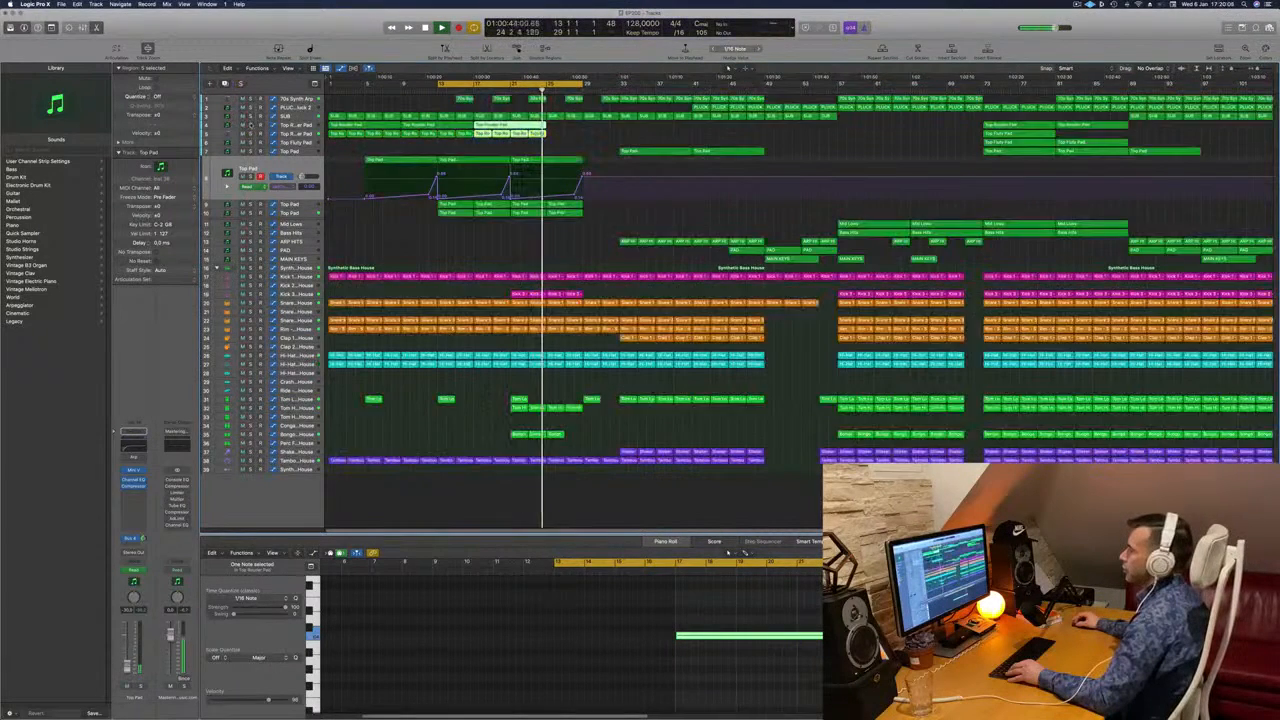
click(251, 125)
click(251, 125)
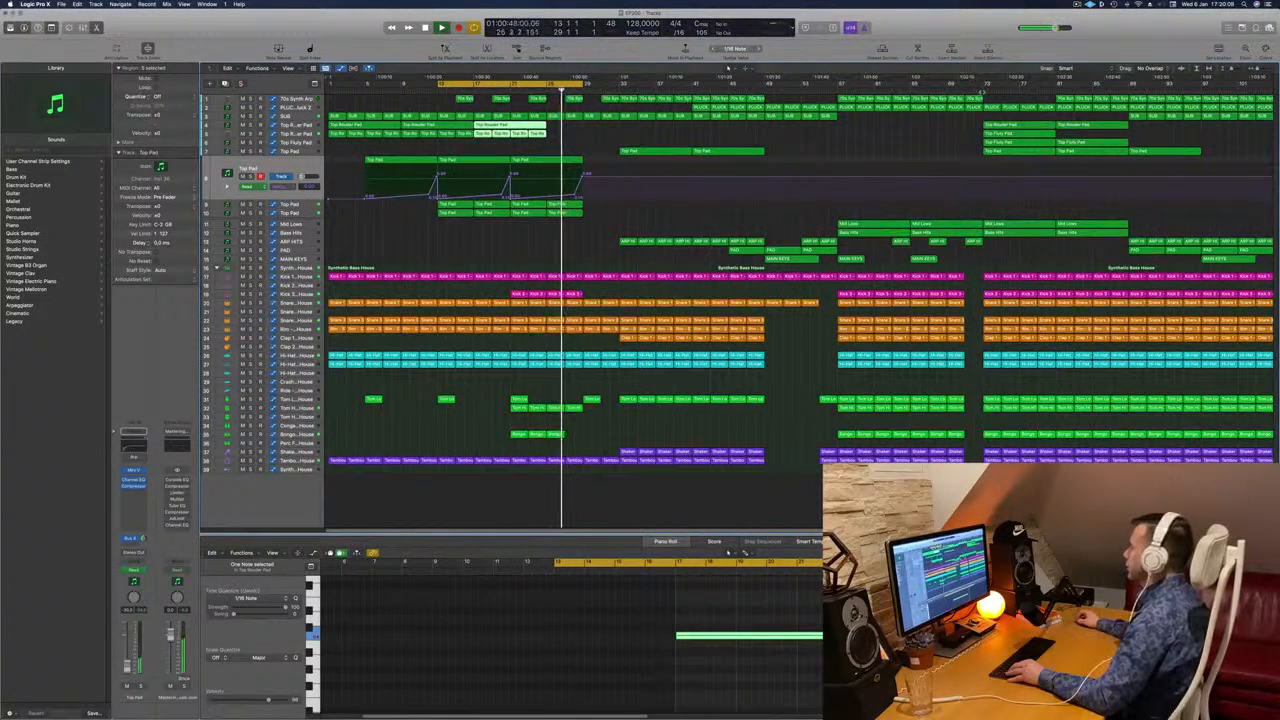
click(983, 92)
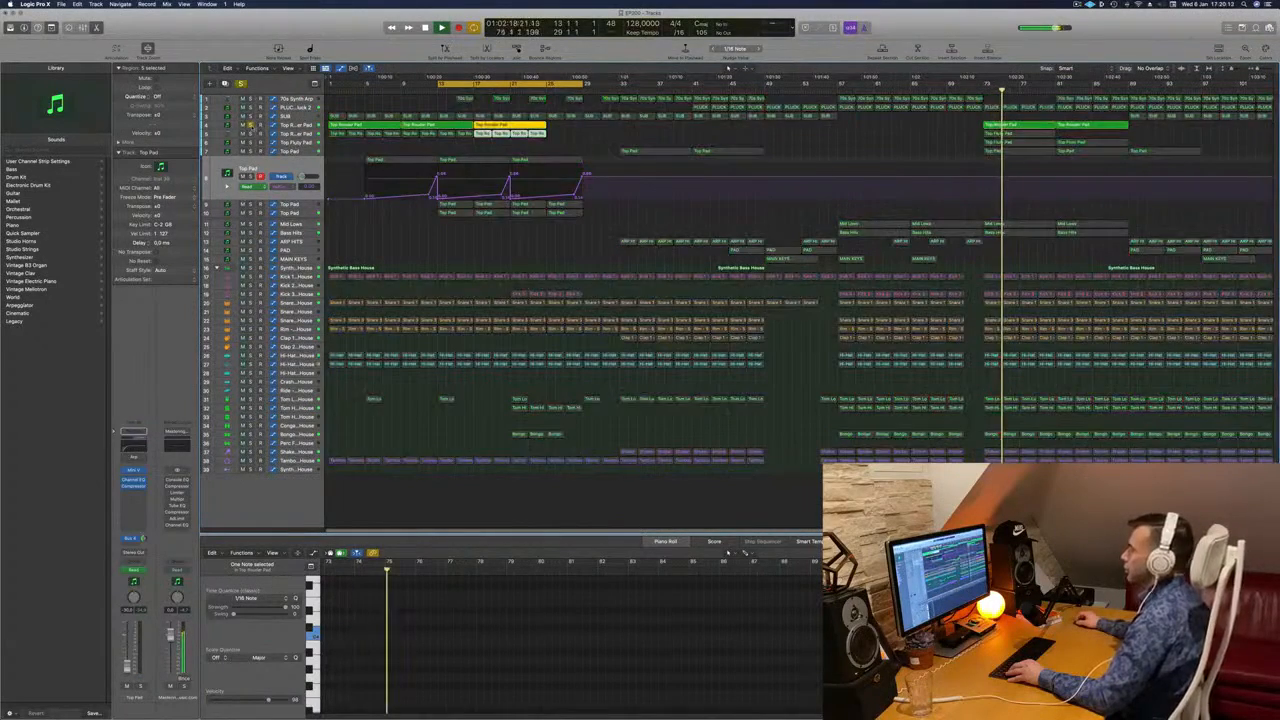
key(ctrl+s)
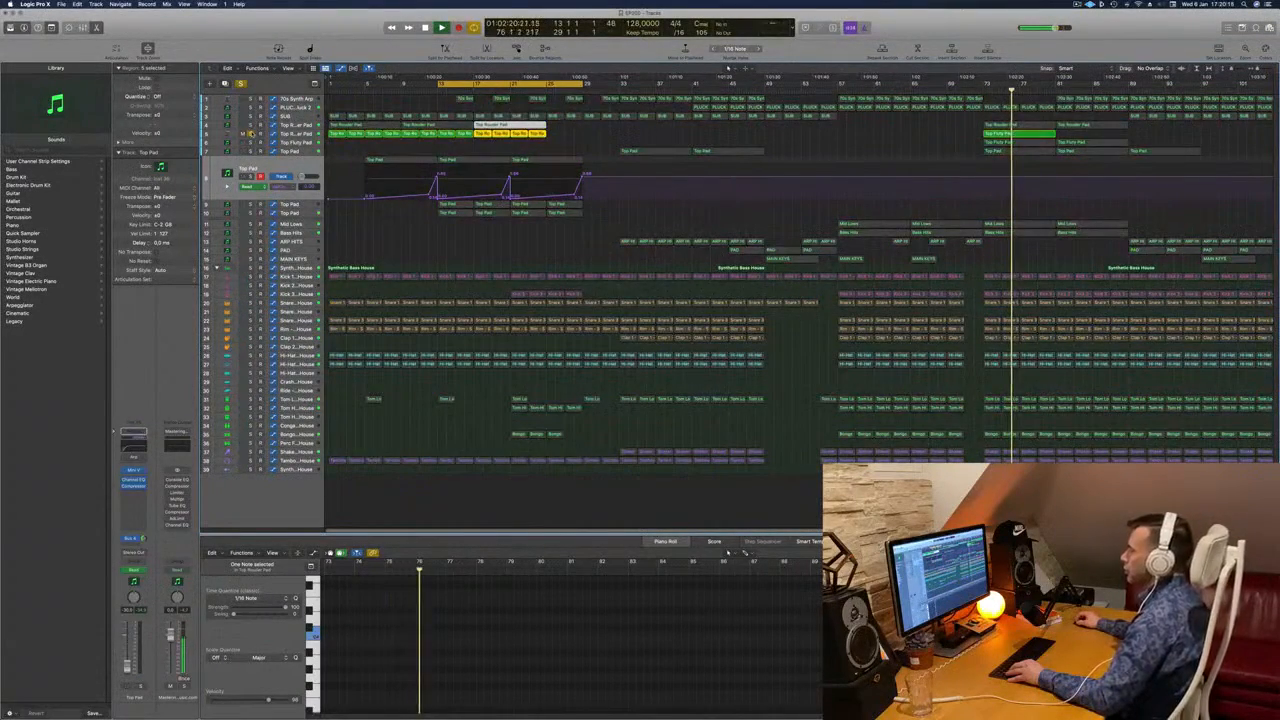
click(251, 134)
click(251, 142)
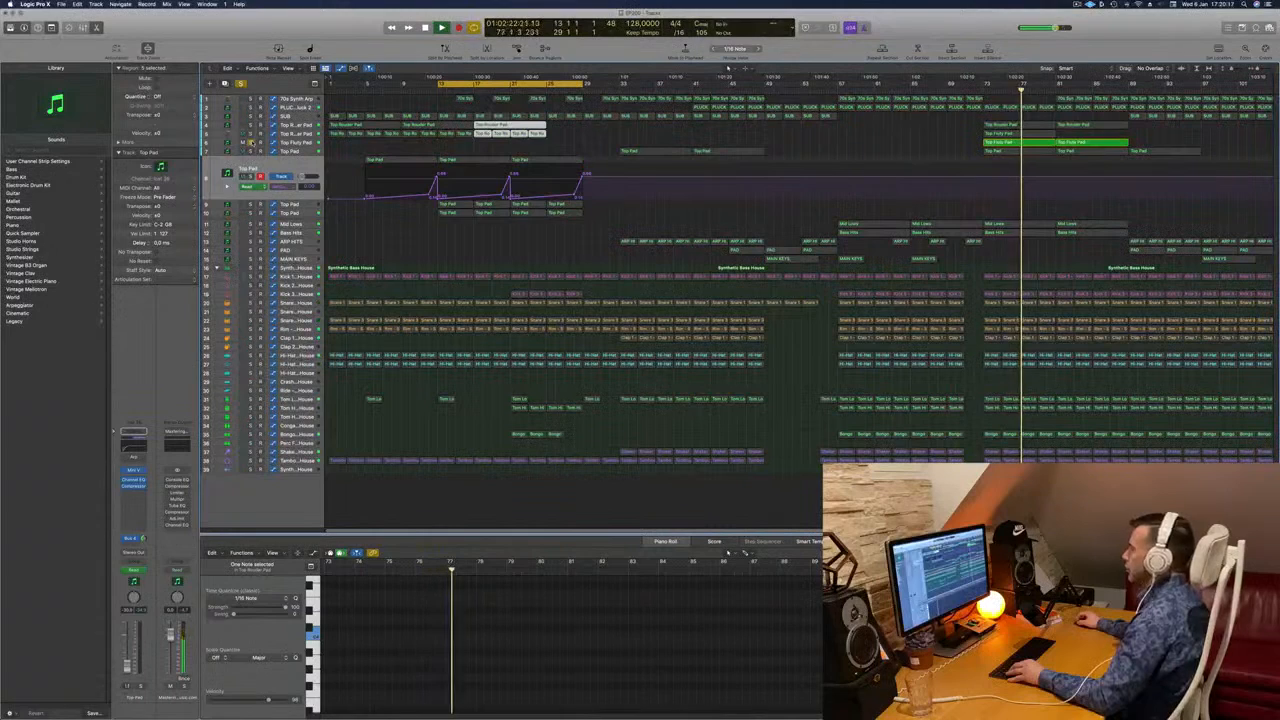
click(251, 142)
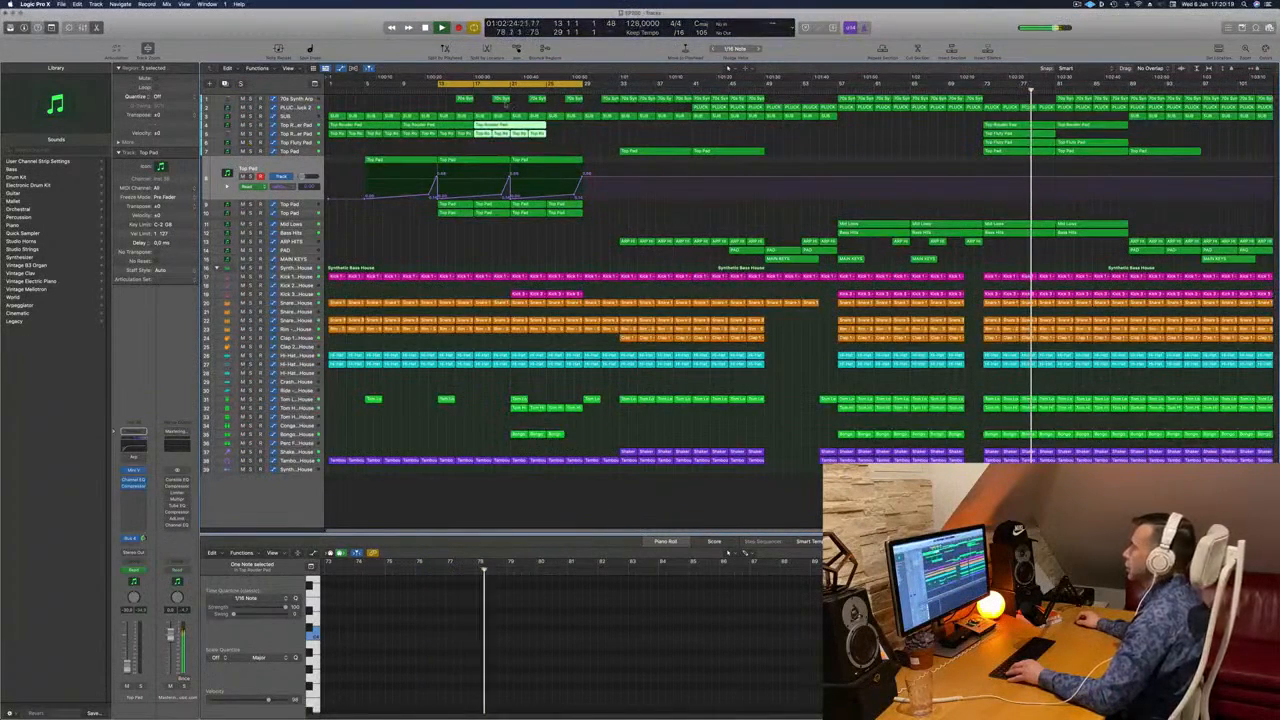
Copy the Top Rounder Pad regions on both tracks to bars 25 to 33 and add a copy on the Top Fluty Pad track.
click(472, 93)
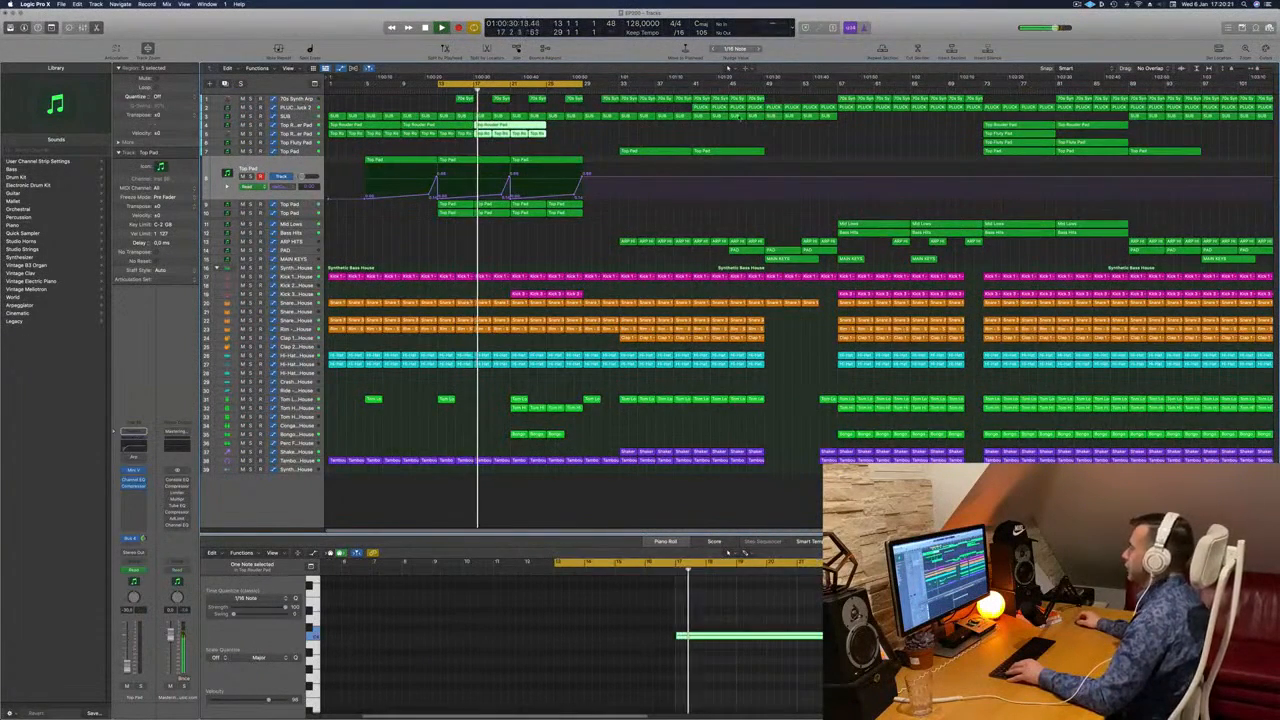
click(1014, 144)
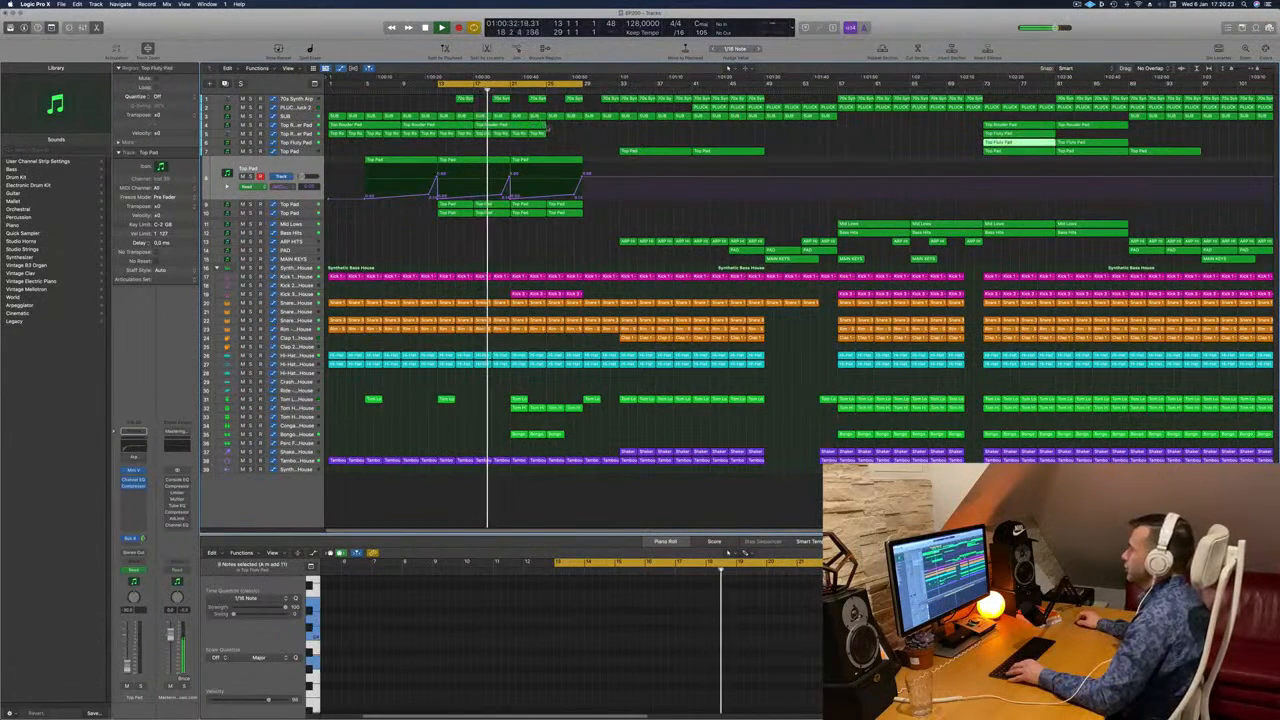
mouse_move(550, 127)
mouse_down()
mouse_move(486, 134)
mouse_move(566, 128)
mouse_move(565, 144)
mouse_up()
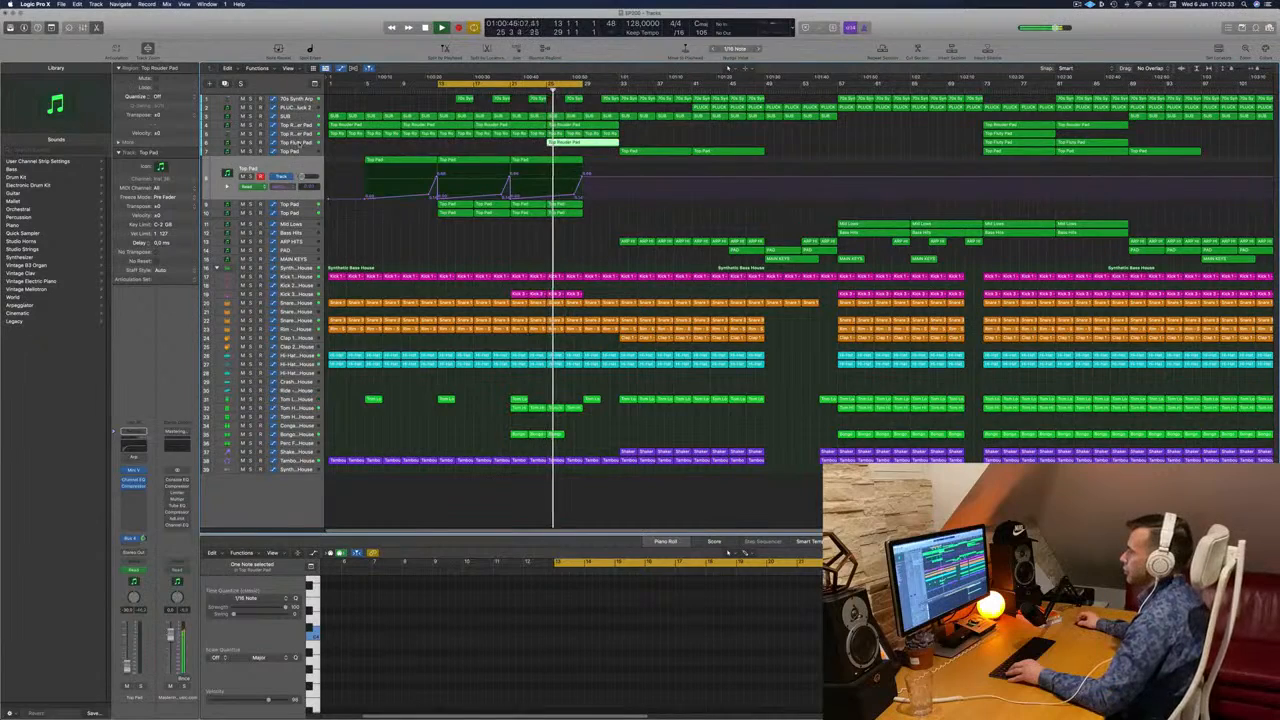
Solo the Top Fluty Pad track to audition its new region, and return to the full mix.
click(298, 144)
key(s)
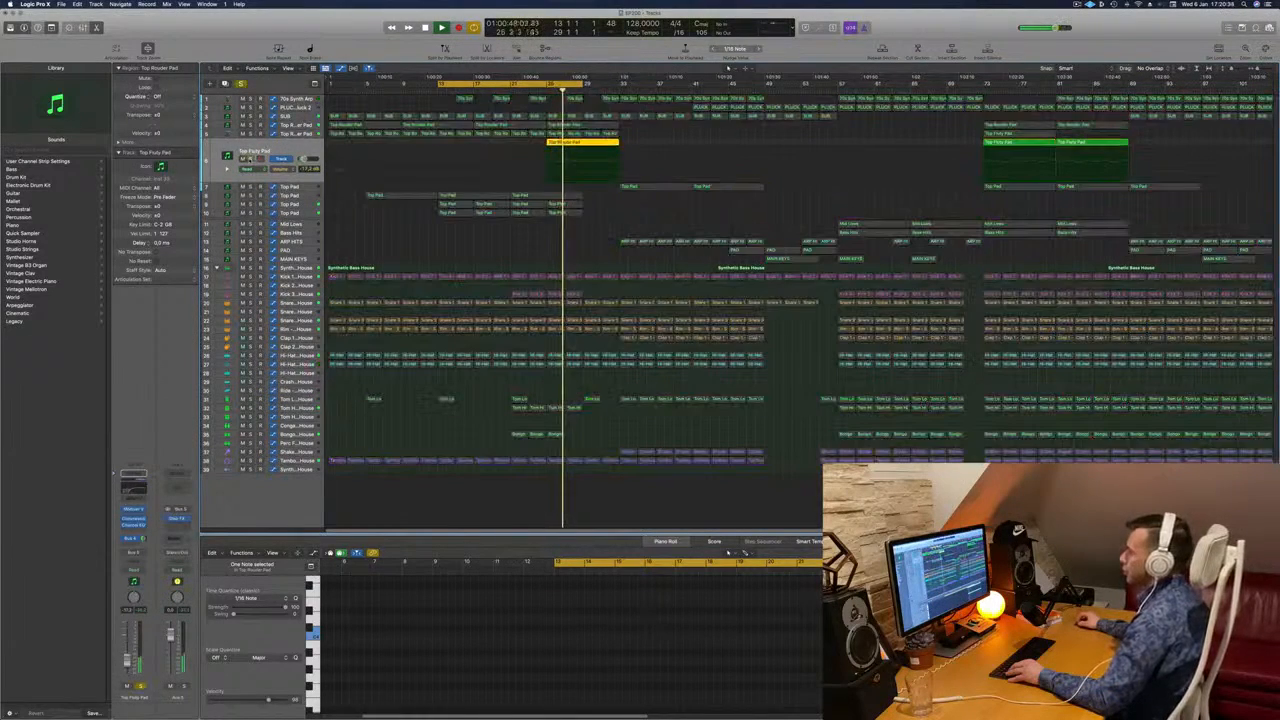
key(s)
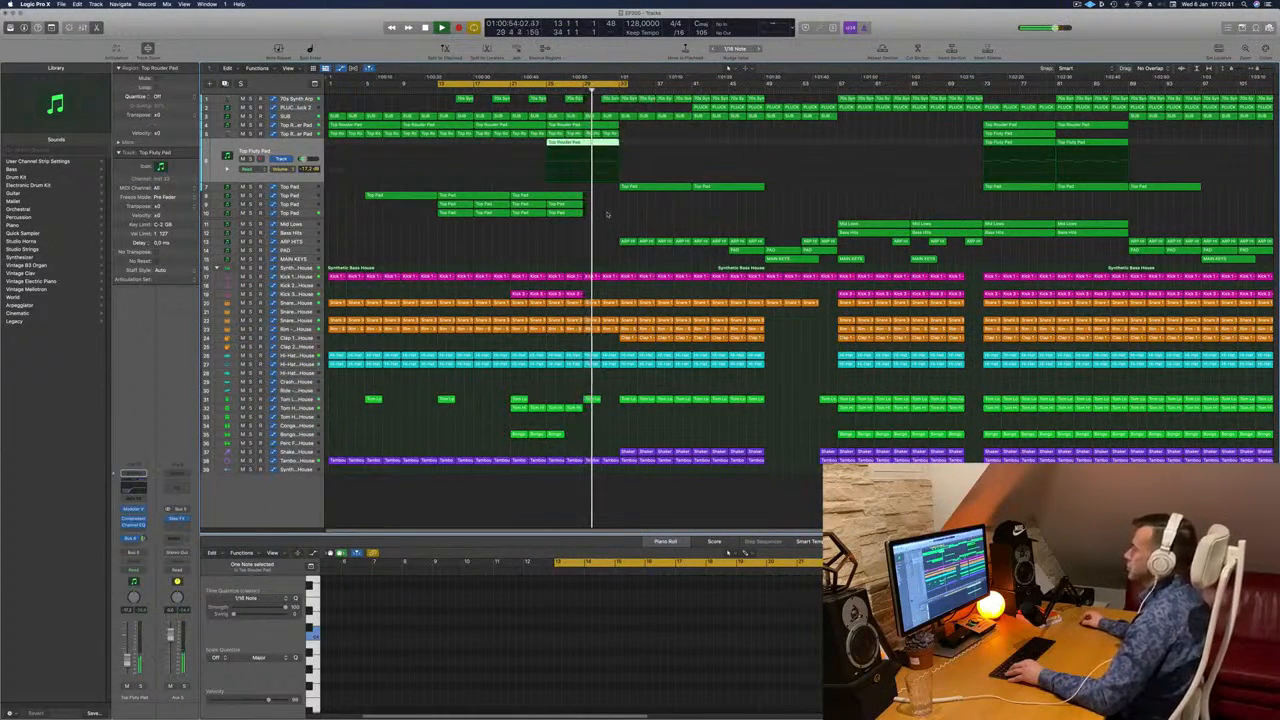
Extend the cycle range to about bar 57 and fade the second H-Delay automation lane of the lowest Top Pad track to 0 at bar 33.
click(294, 215)
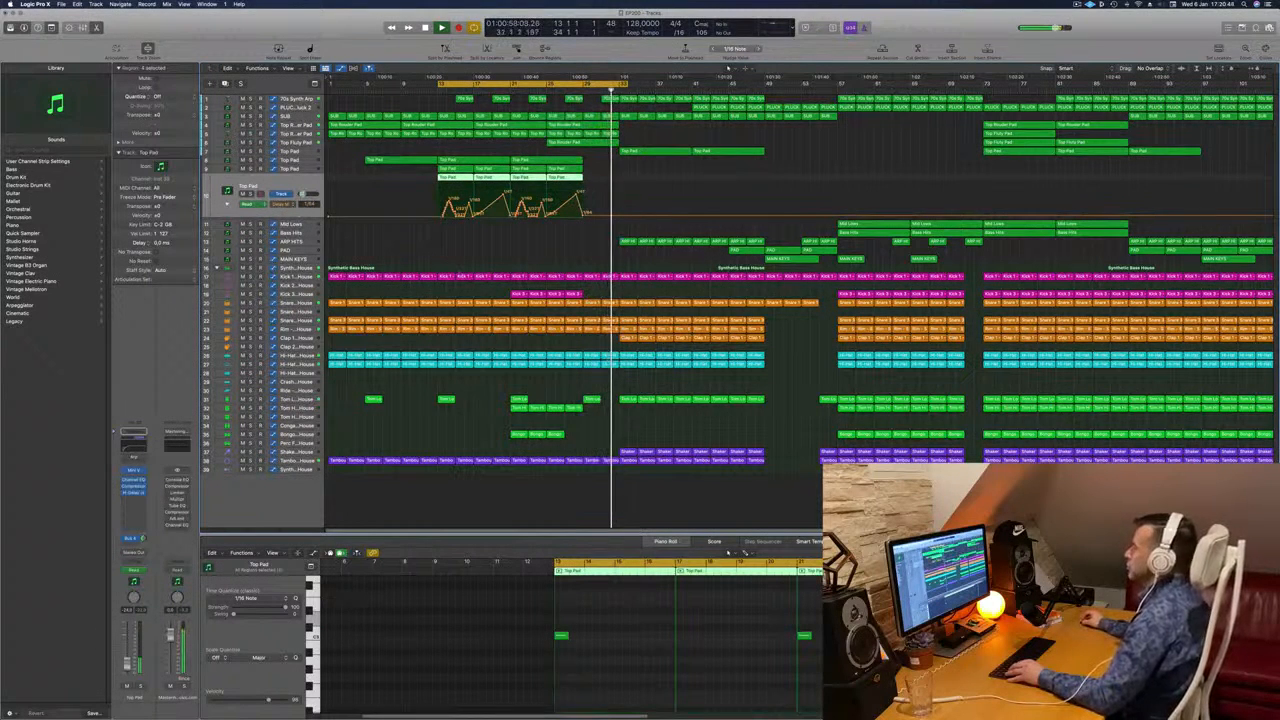
drag(622, 83, 866, 85)
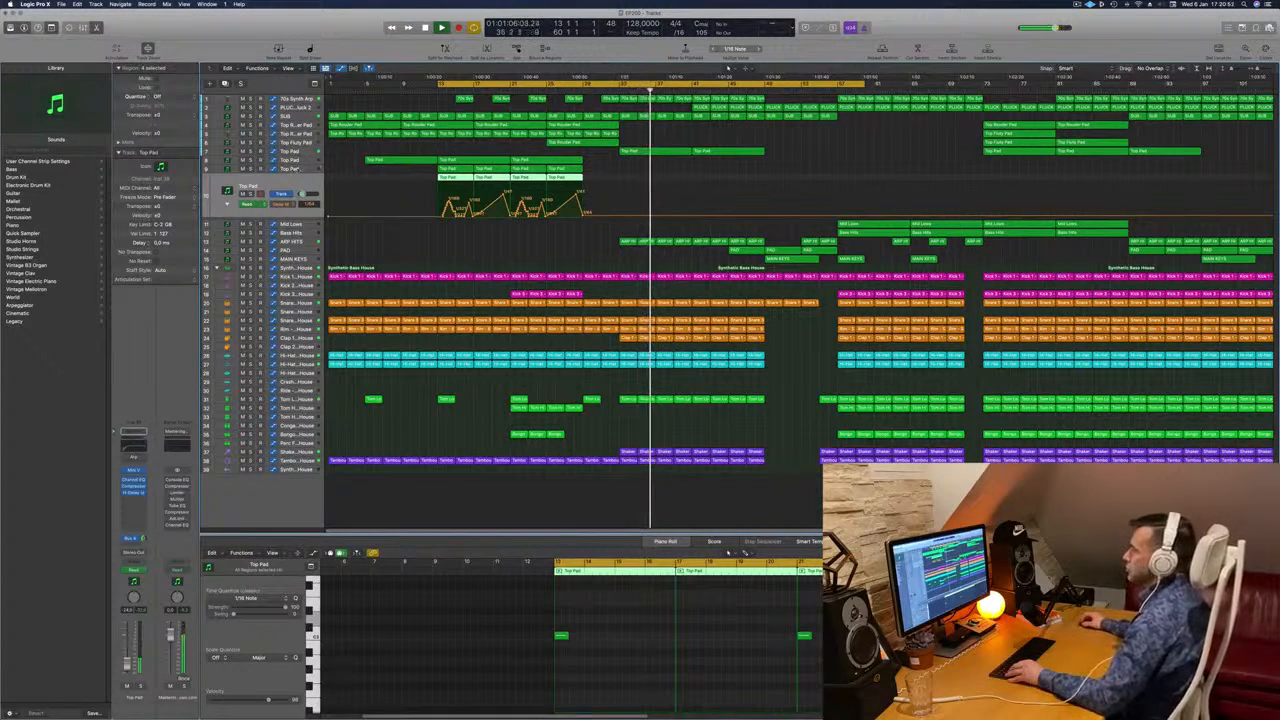
click(290, 169)
click(290, 213)
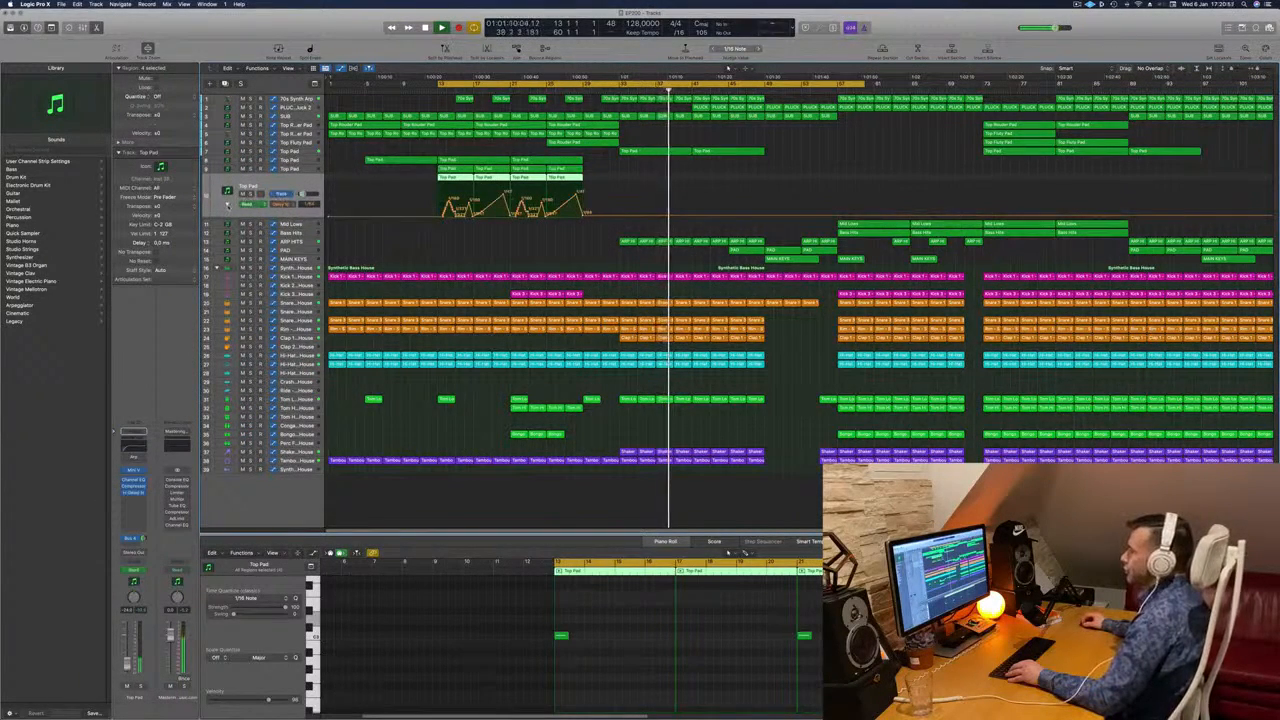
click(228, 206)
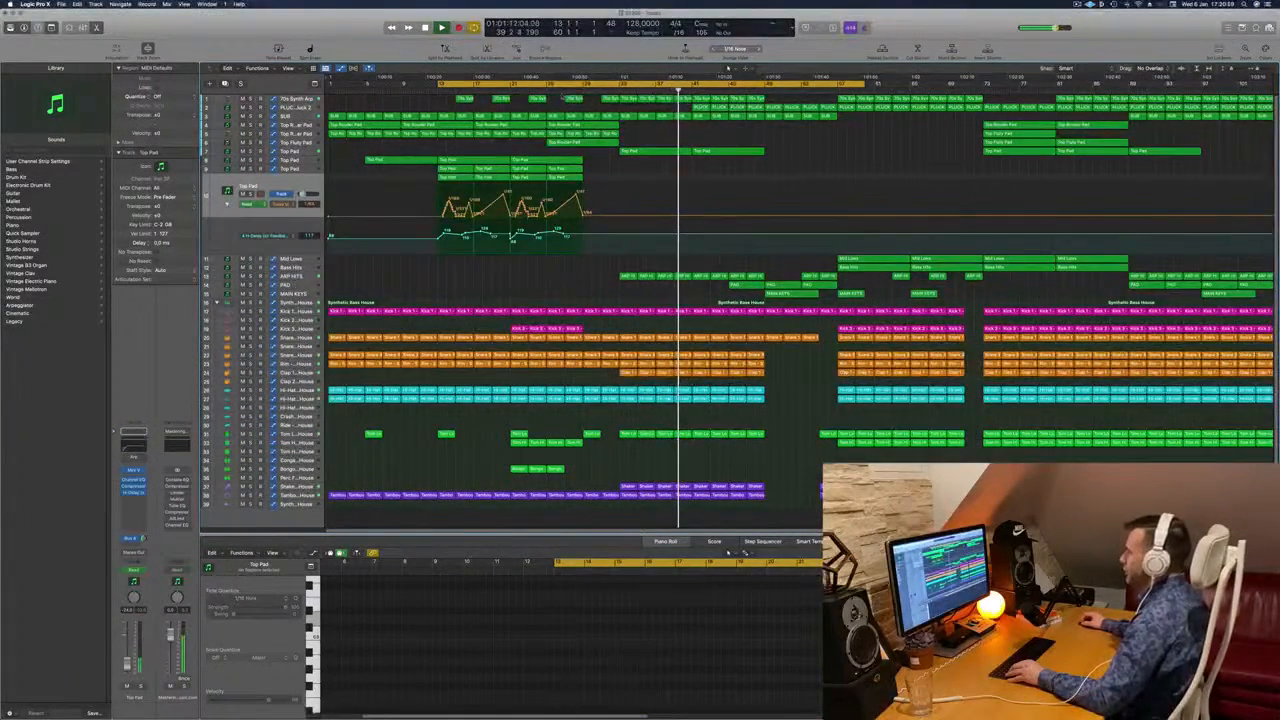
click(565, 90)
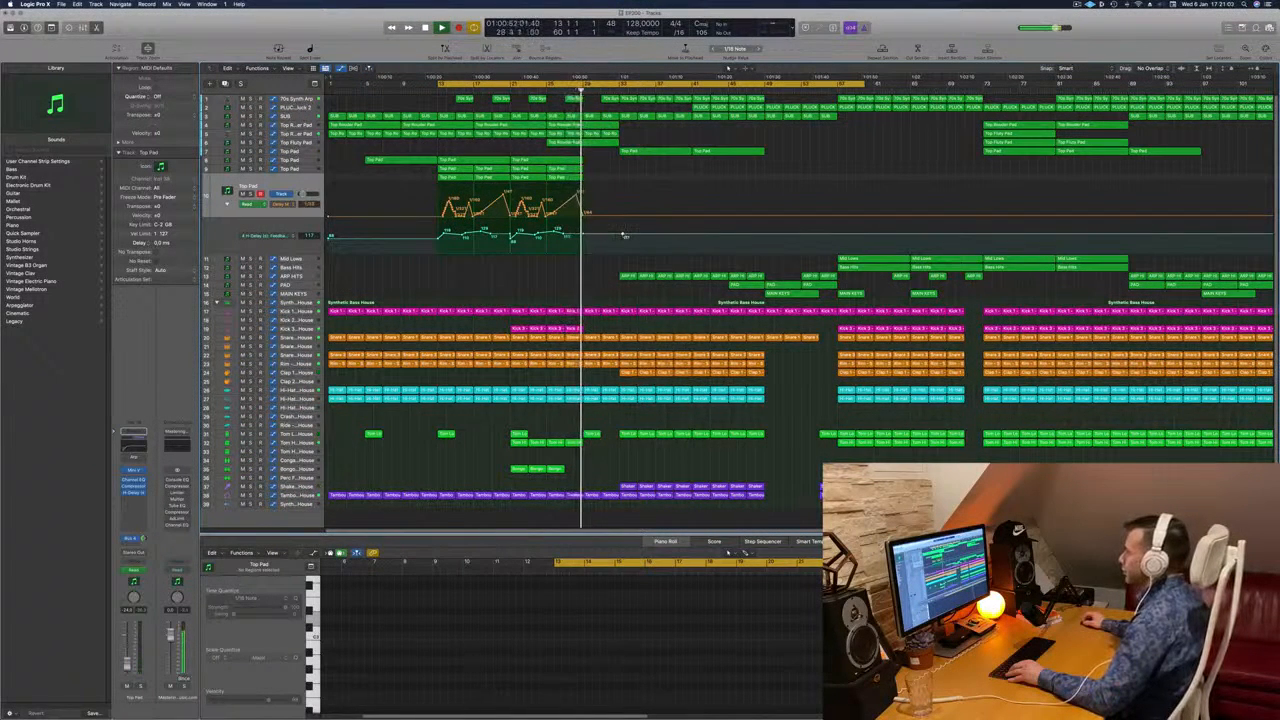
drag(624, 236, 622, 253)
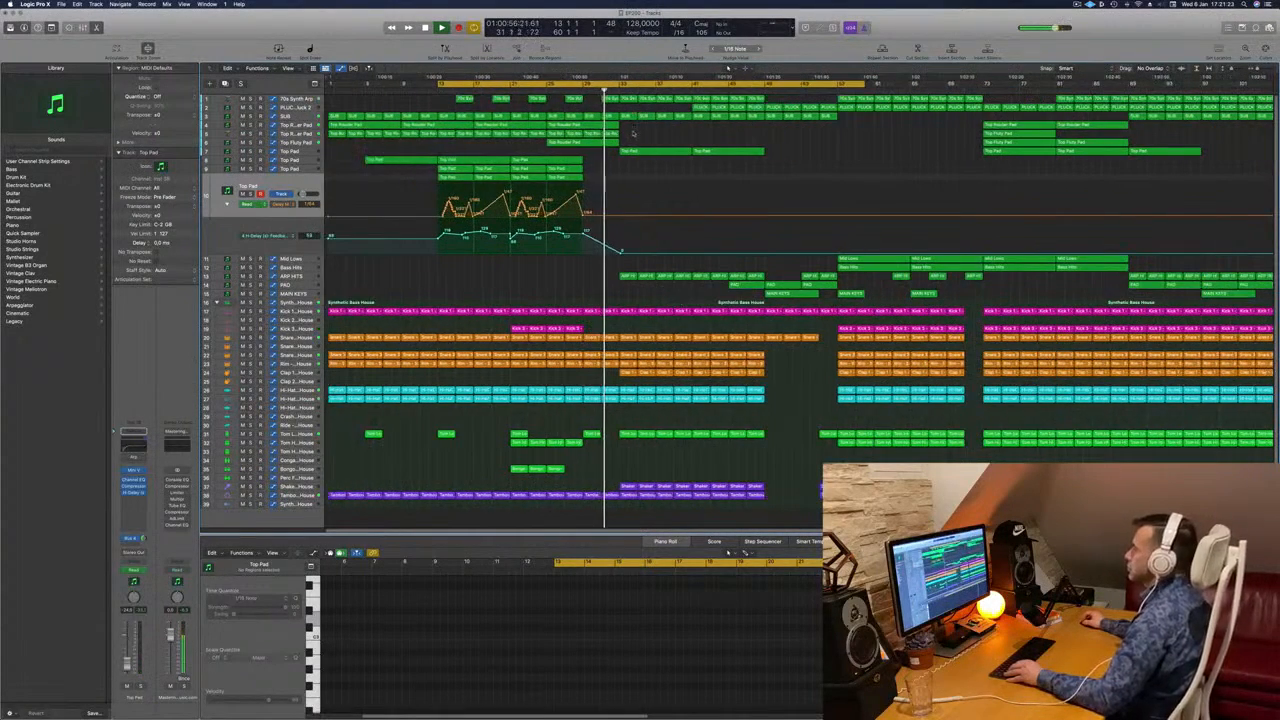
Copy the Top Rounder Pad regions on all three pad tracks to bars 33 to 41 and listen to the passage from bar 33.
mouse_move(631, 144)
mouse_down()
mouse_move(552, 124)
mouse_move(636, 128)
mouse_up()
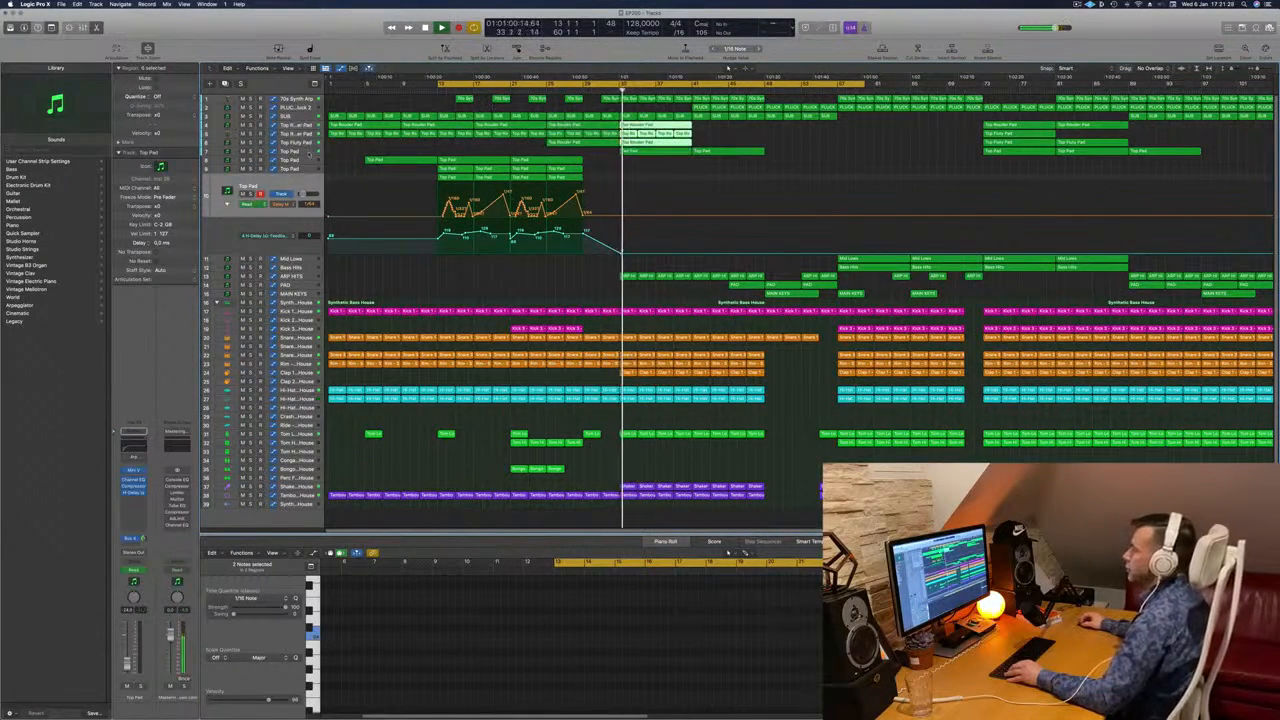
click(306, 152)
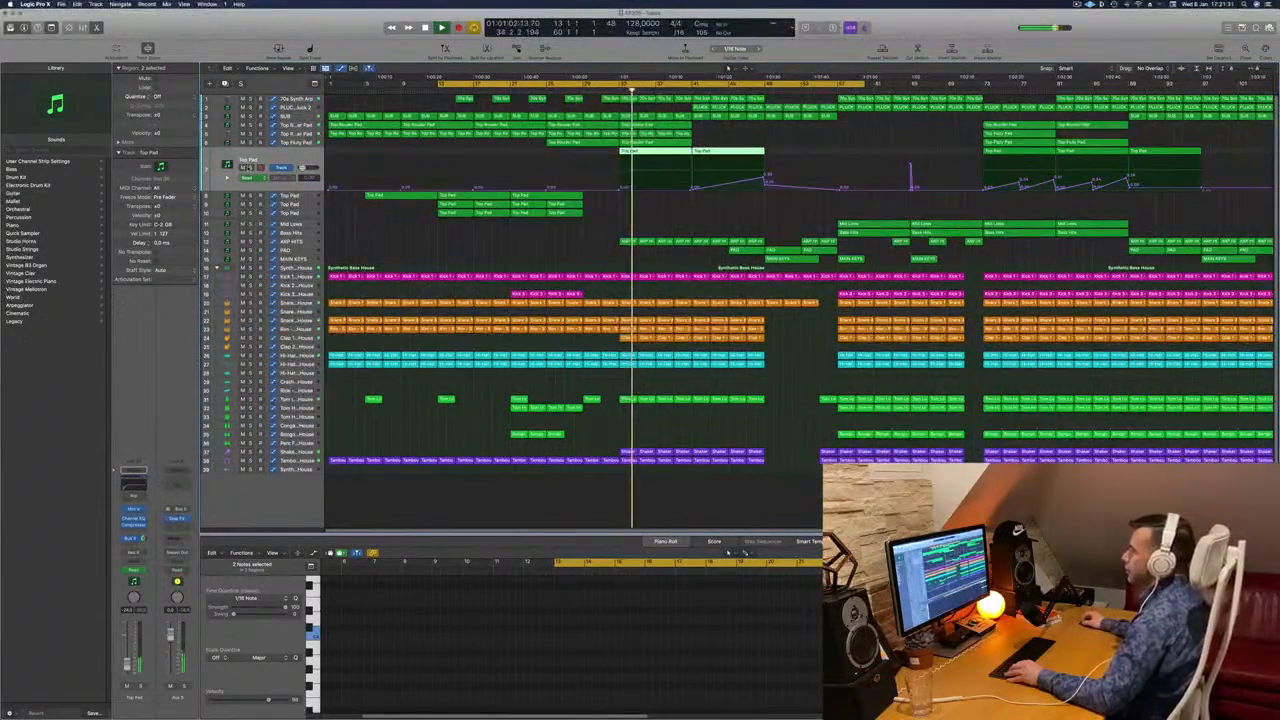
click(684, 227)
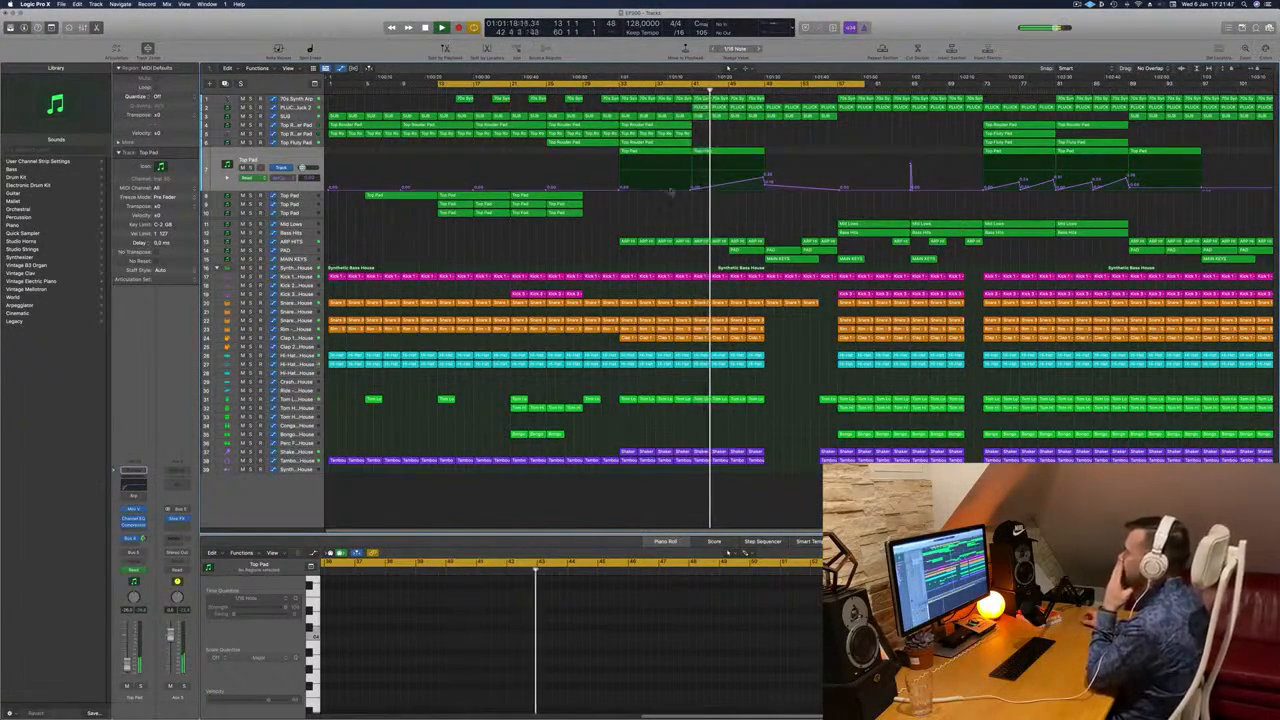
click(618, 90)
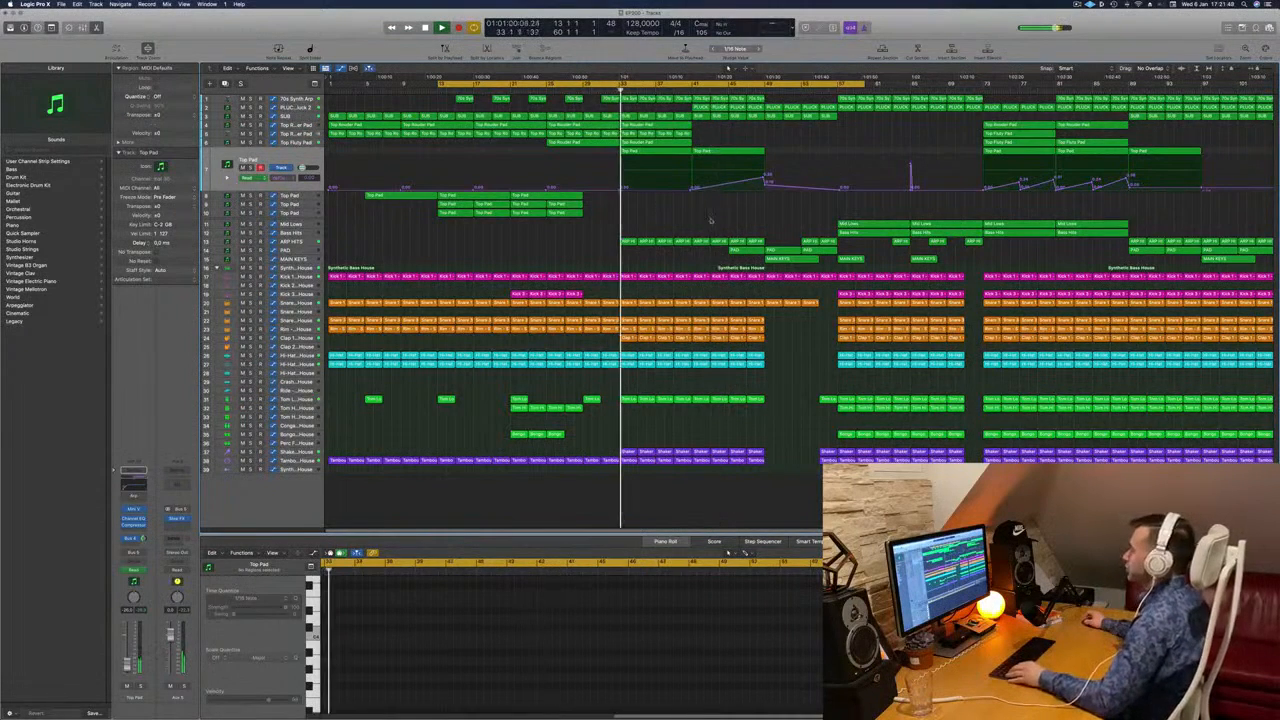
Copy the PAD region from bar 45 to bar 33 and solo its track briefly to check the volume rise.
click(744, 251)
drag(744, 251, 638, 253)
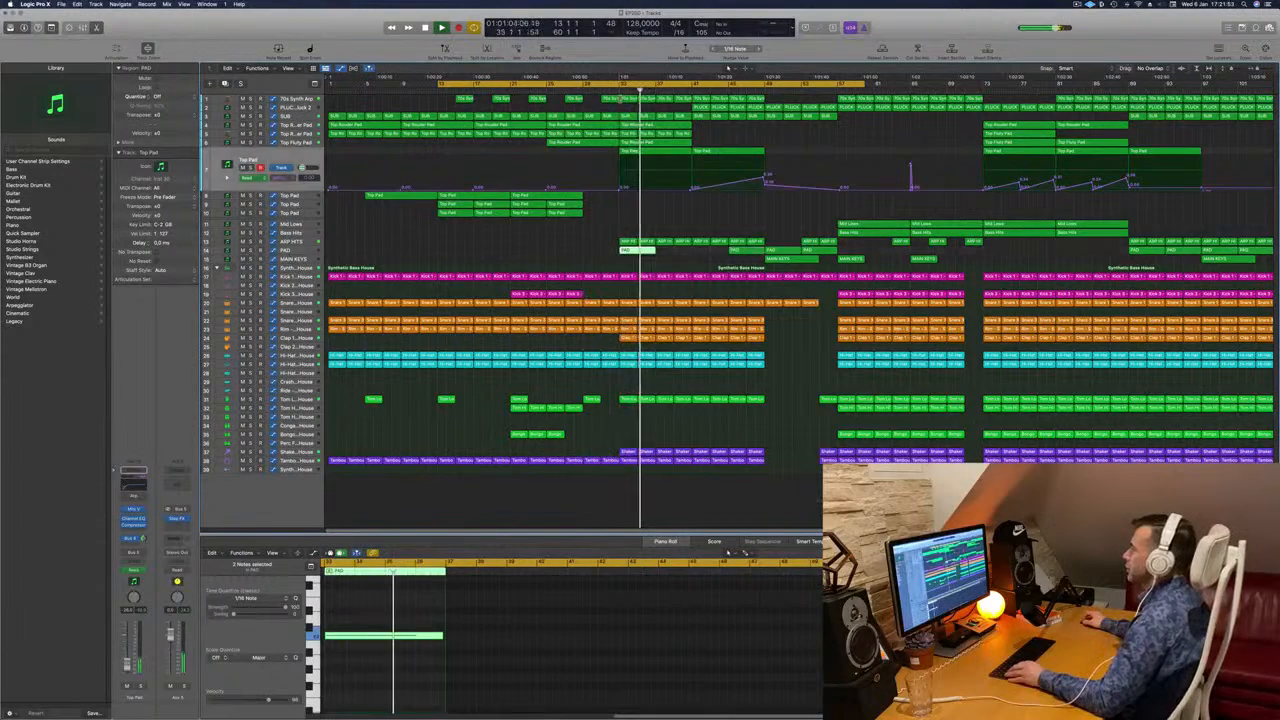
click(308, 251)
key(ctrl+s)
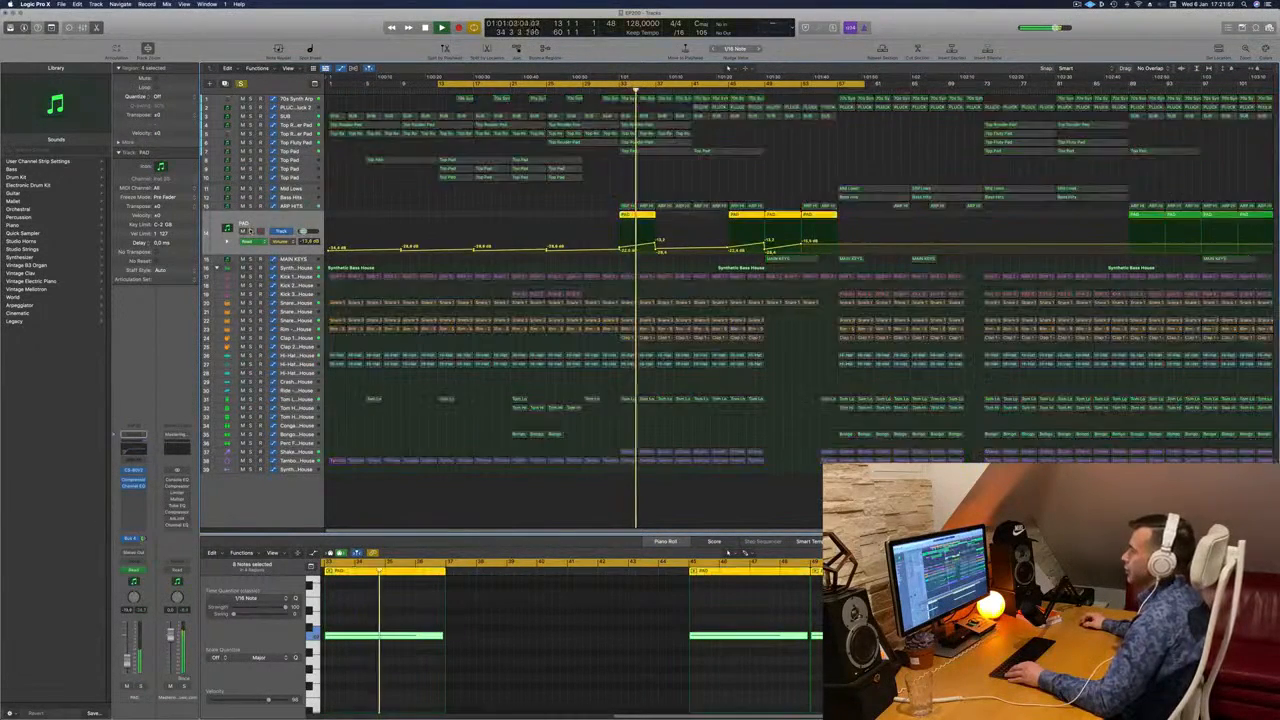
key(ctrl+s)
click(655, 186)
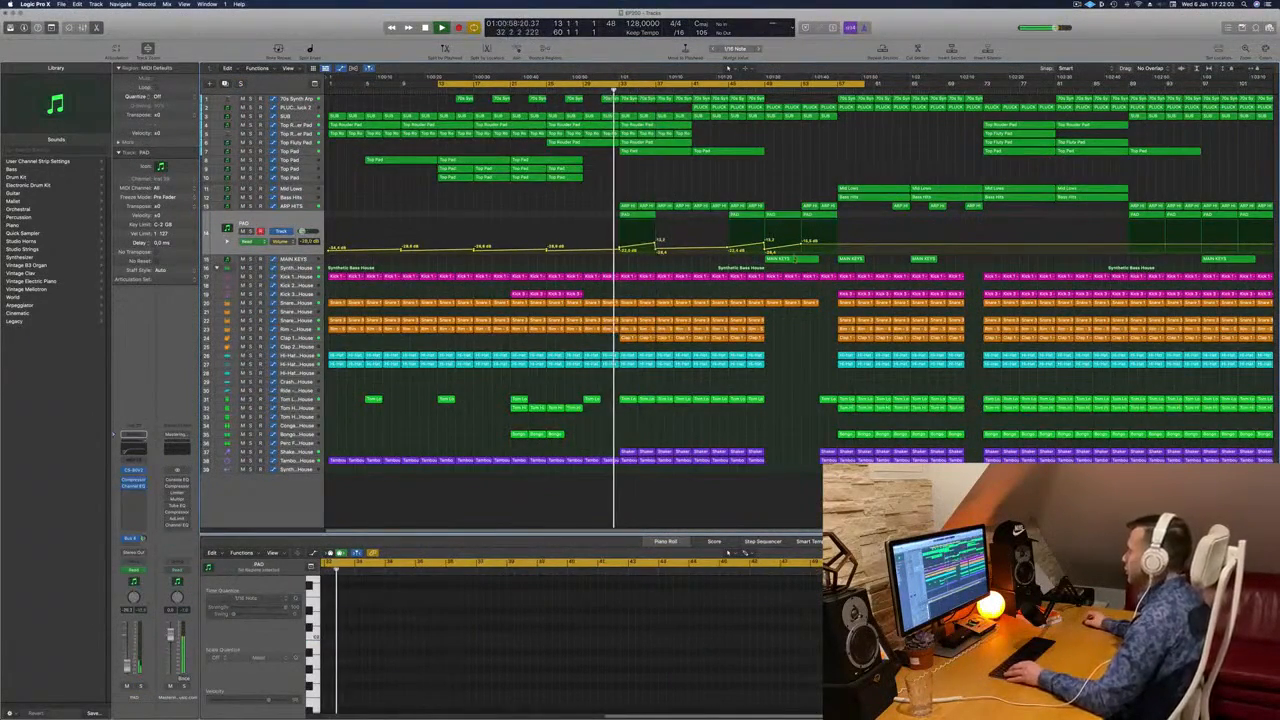
Copy the MAIN KEYS region from bar 49 to bar 33 and delete three notes between bars 33 and 35 of the copy.
click(797, 259)
drag(790, 259, 652, 264)
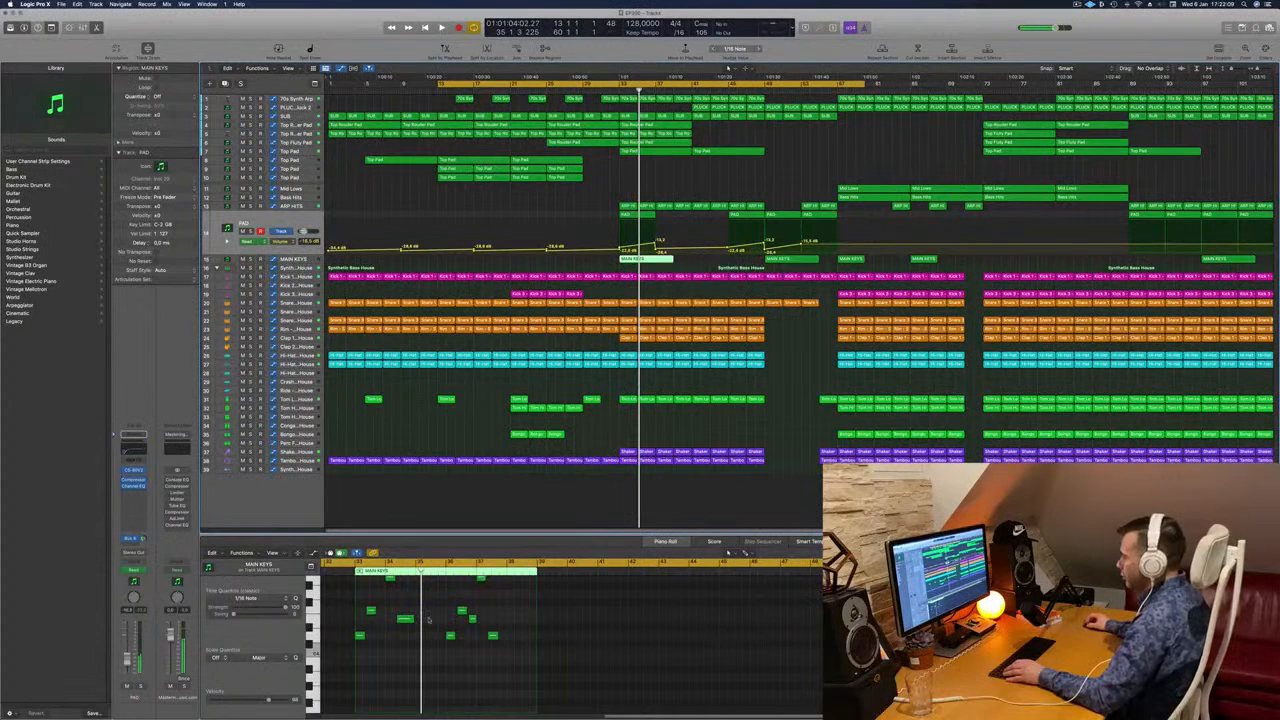
scroll(400, 620, up, 2)
drag(377, 591, 397, 625)
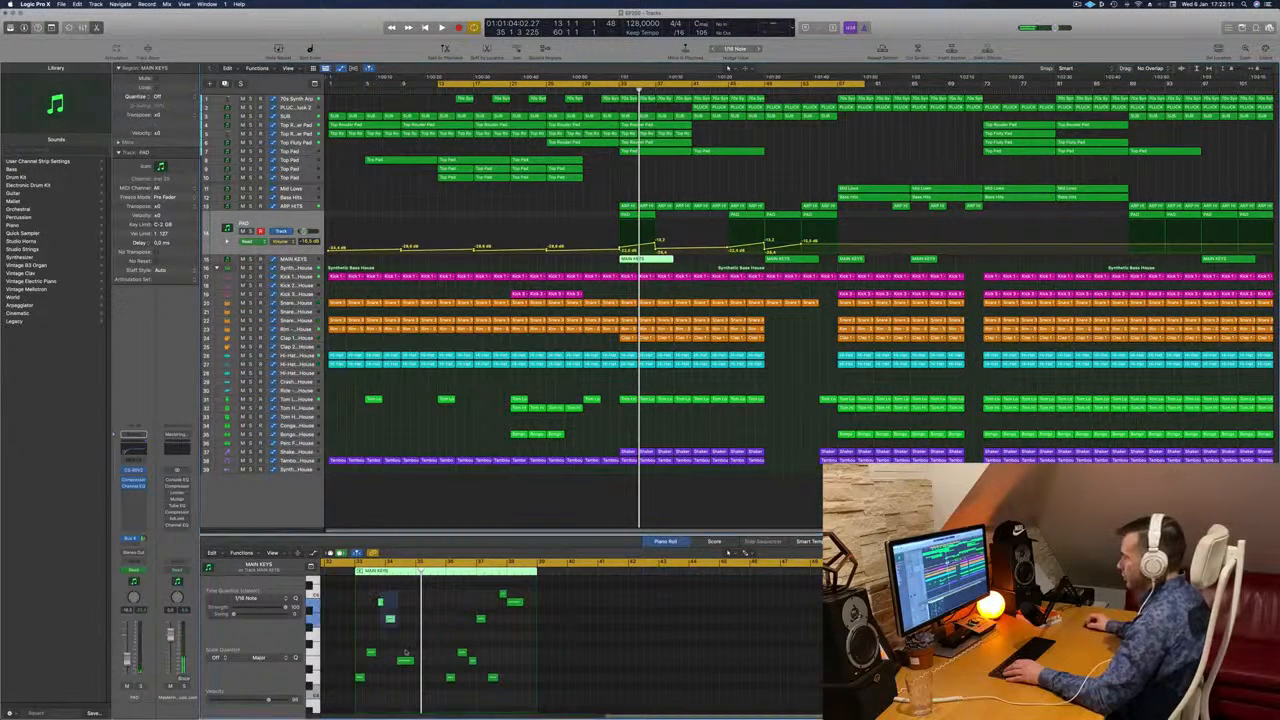
drag(414, 670, 416, 672)
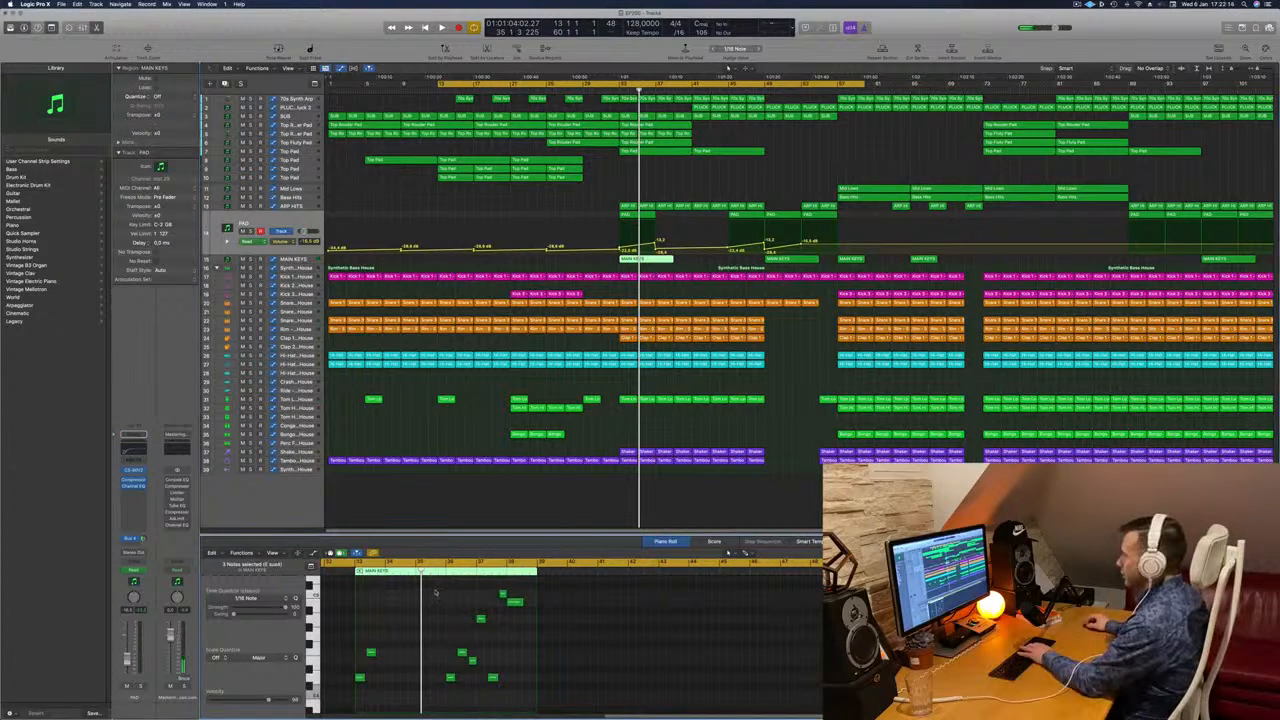
Delete the seven remaining notes after bar 35 in the copied MAIN KEYS region and listen to the passage before bar 33.
drag(435, 593, 534, 700)
key(Delete)
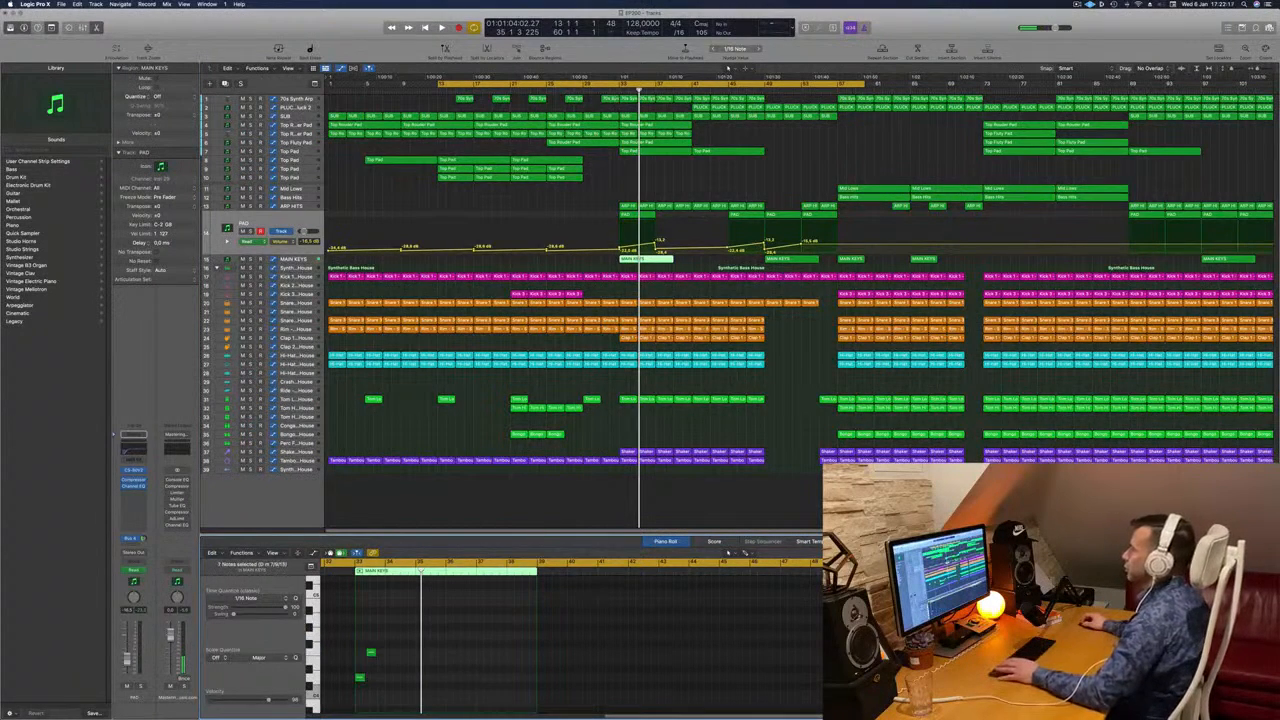
key(space)
click(611, 91)
Remove the MAIN KEYS copy at bar 33 and play the arrangement from the start of the cycle range.
click(639, 181)
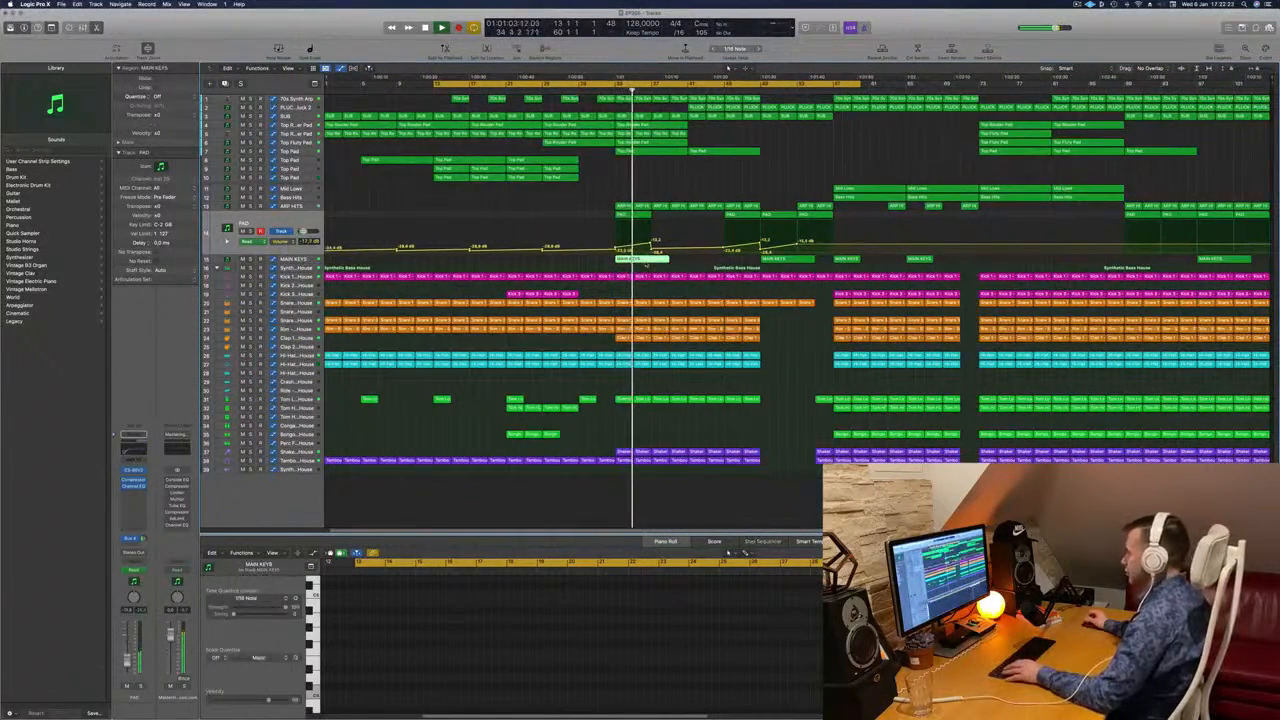
click(605, 91)
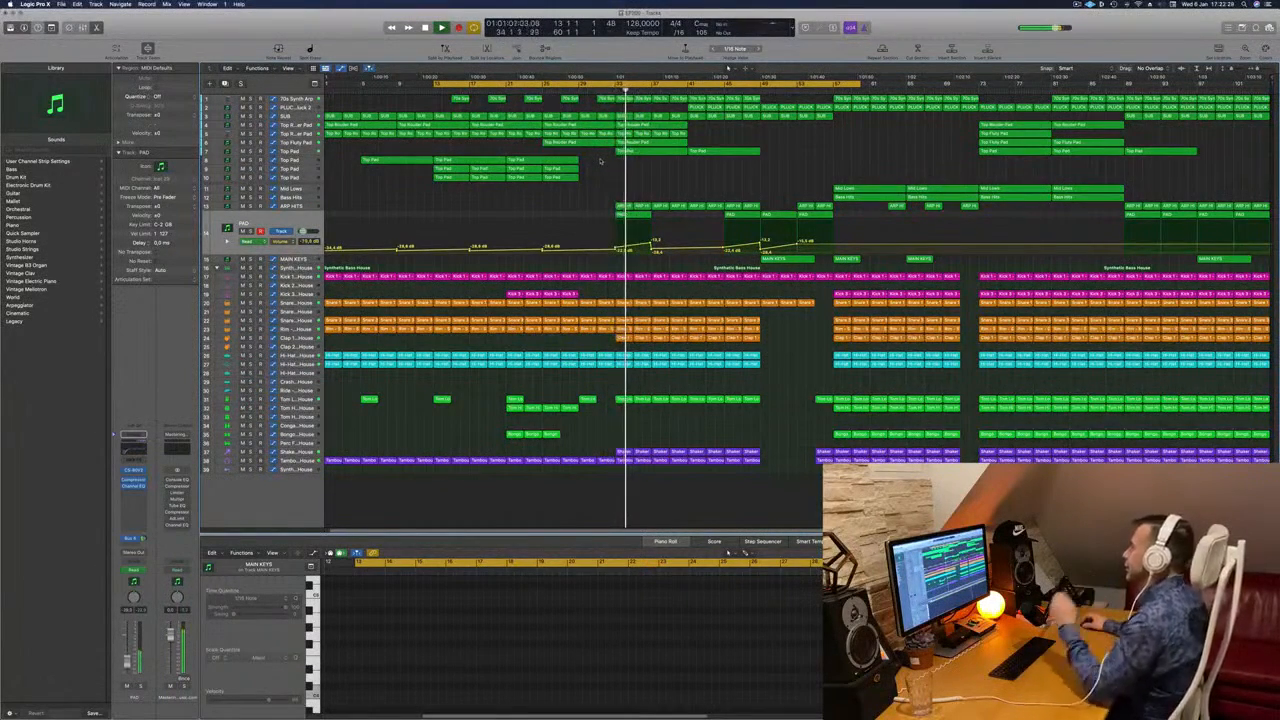
key(space)
key(space)
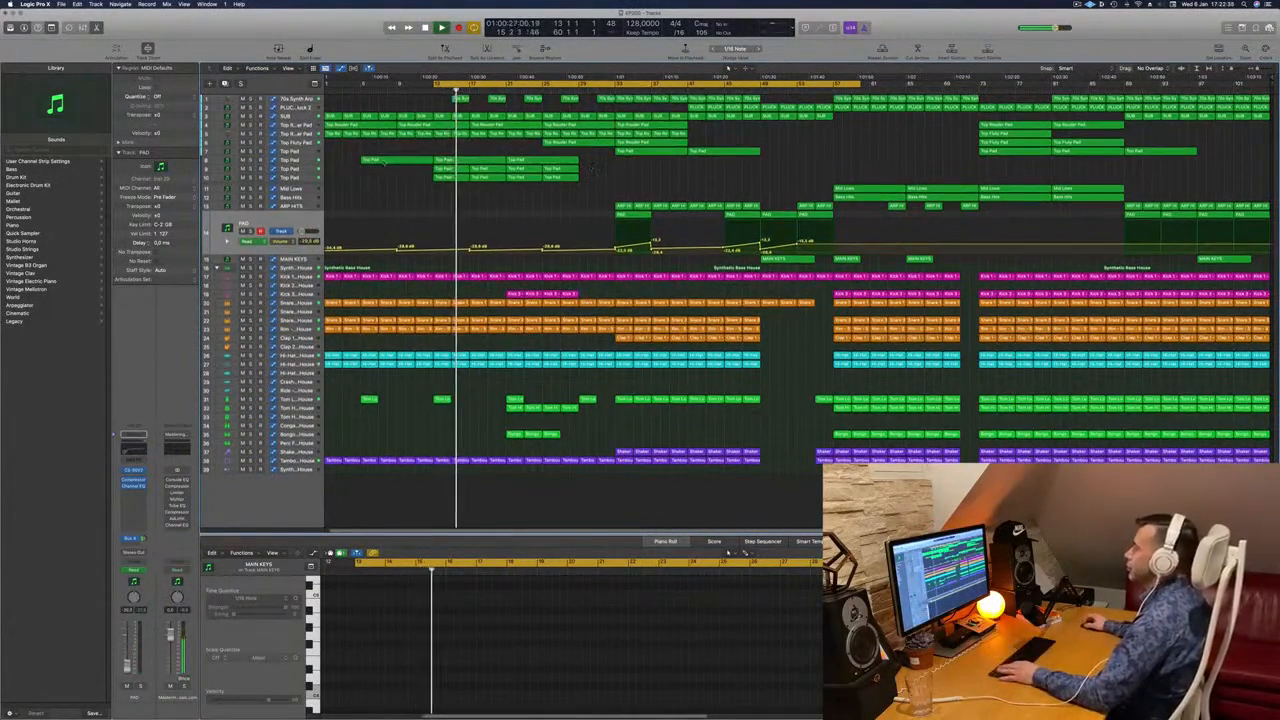
Solo the lowest Top Pad track to hear its part from bar 13, and bring back the full mix.
click(292, 169)
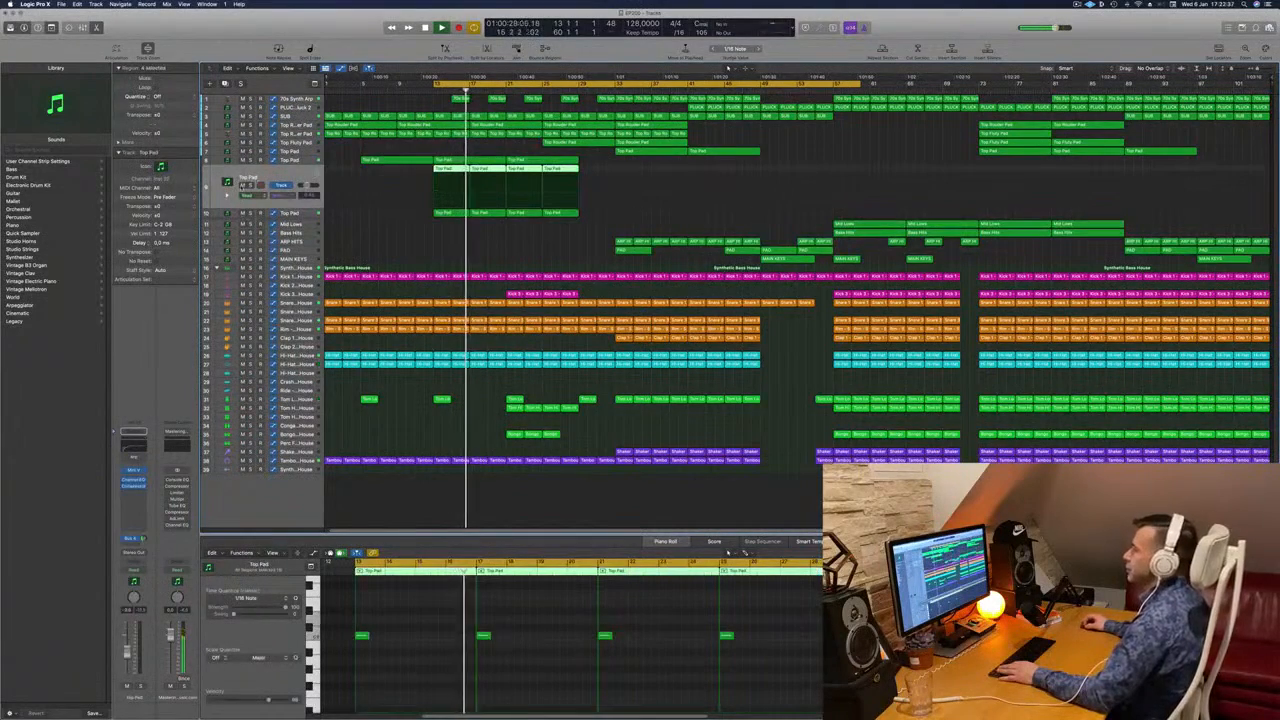
key(ctrl+s)
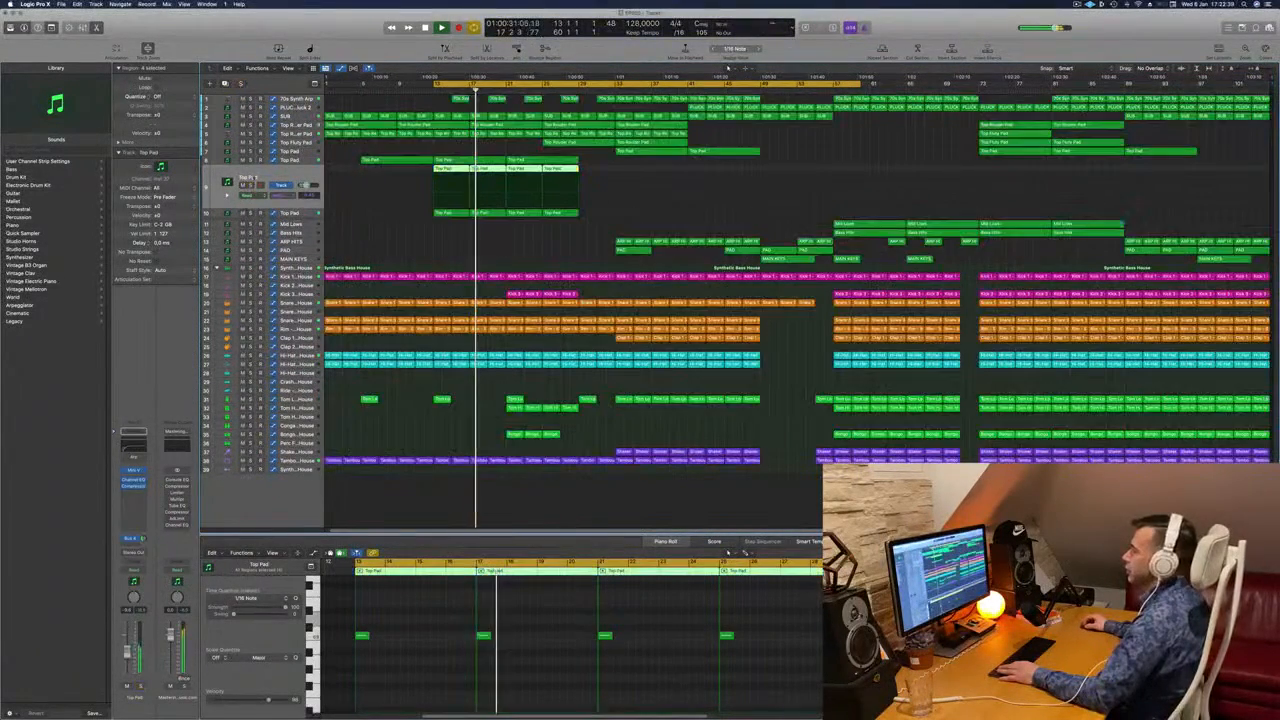
key(ctrl+s)
click(251, 213)
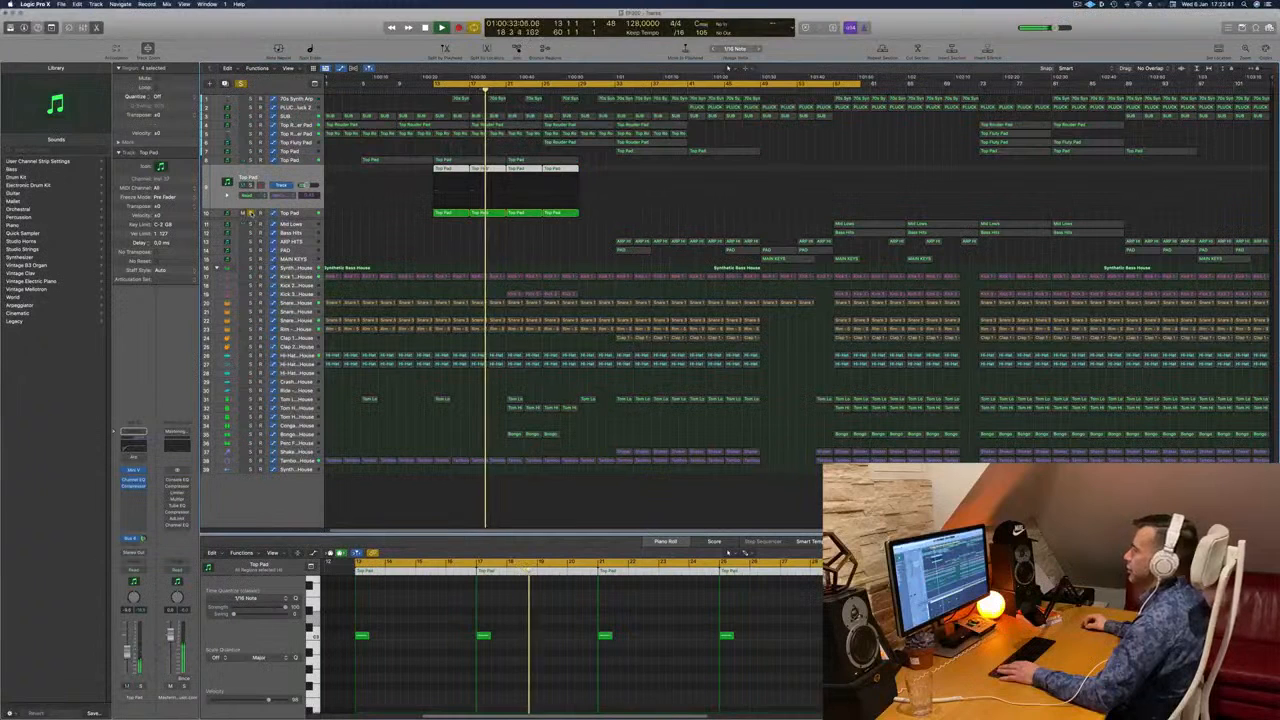
key(space)
key(space)
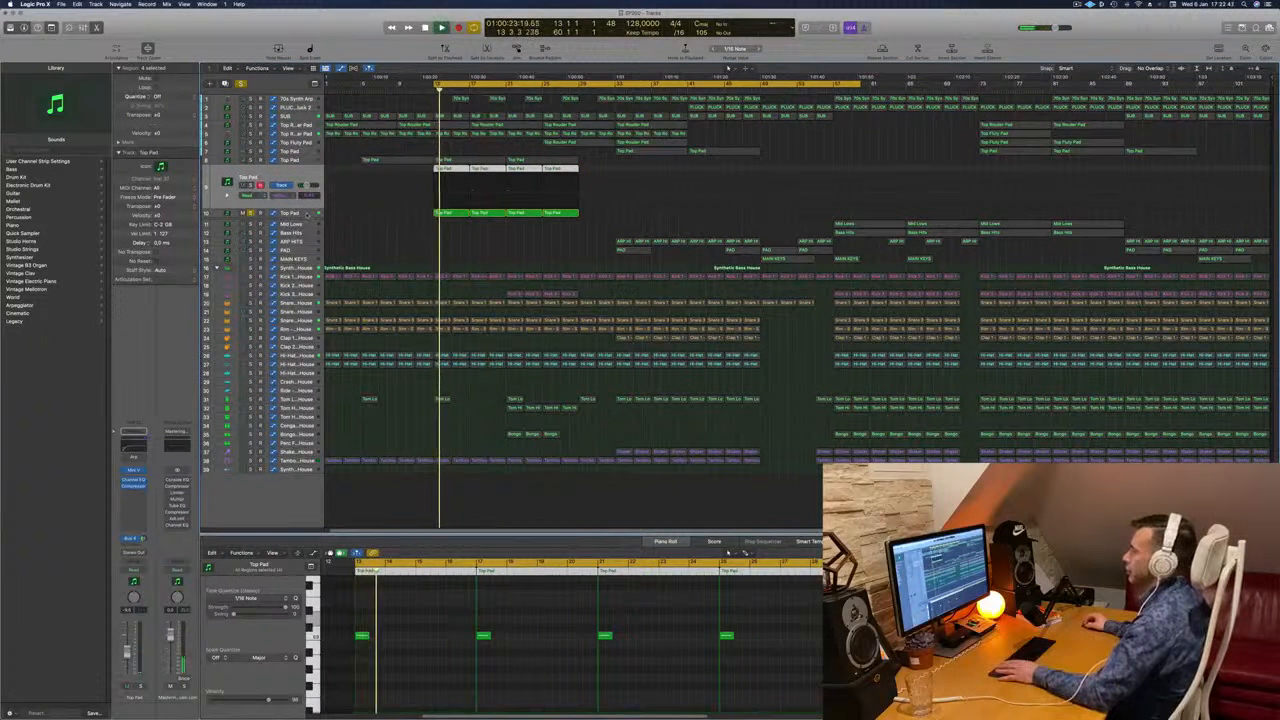
click(307, 215)
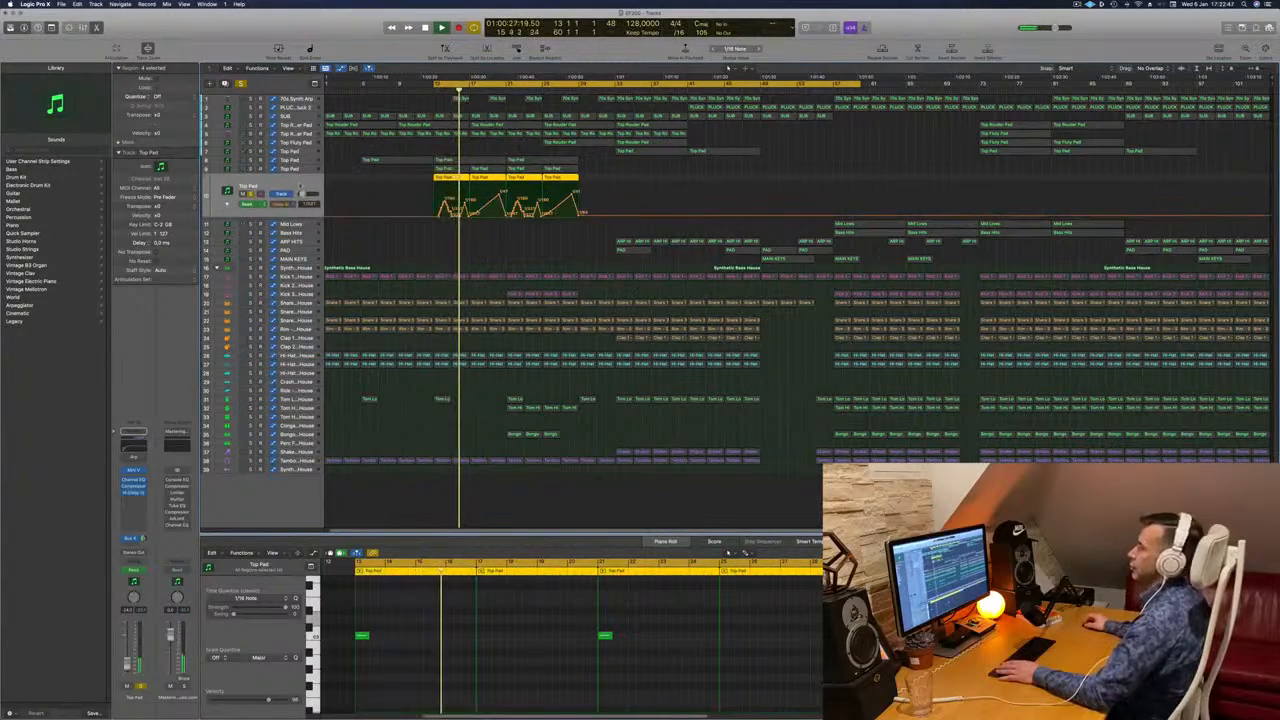
click(250, 194)
key(space)
key(space)
Solo the middle Top Pad track, view its Mini V instrument during playback, and close the instrument window.
click(269, 172)
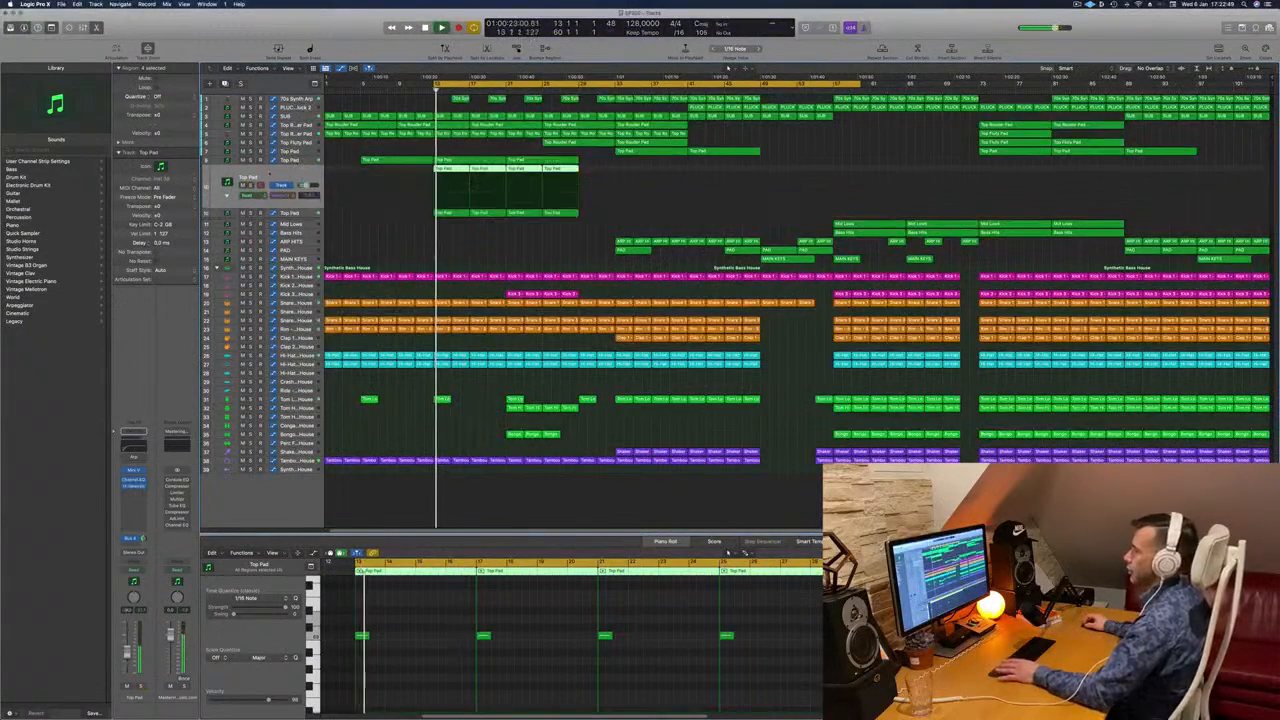
key(s)
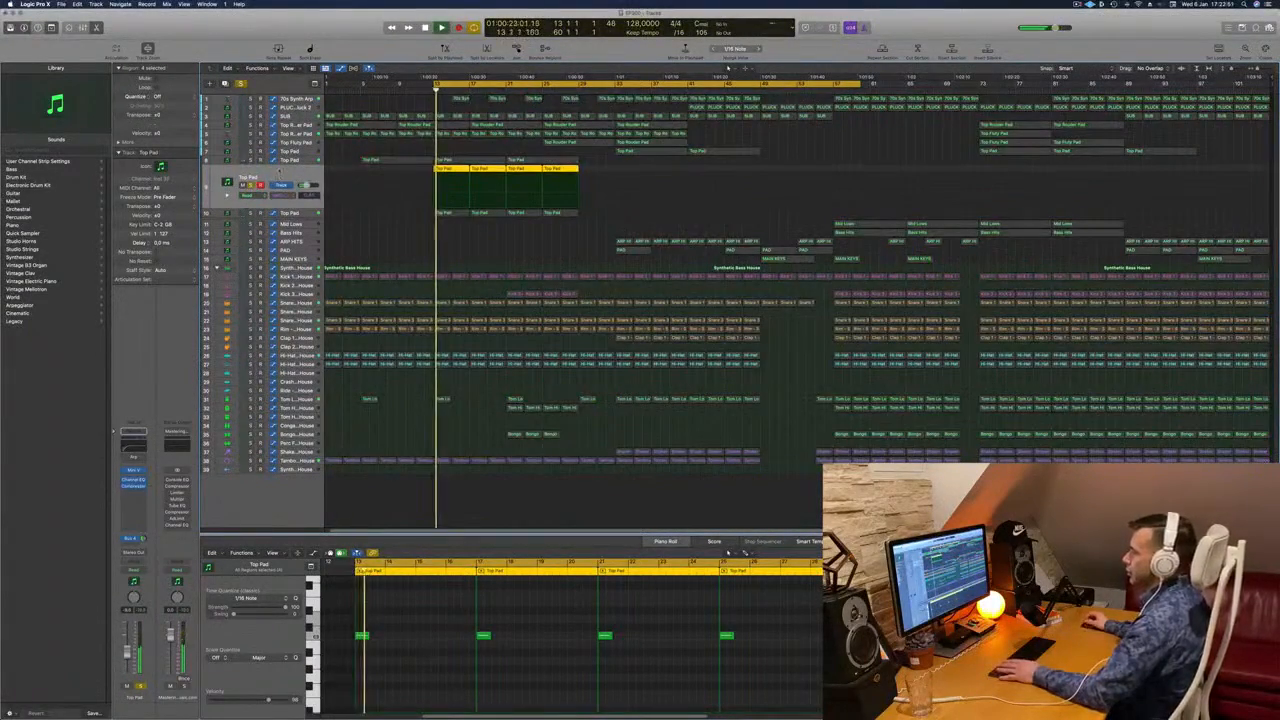
key(v)
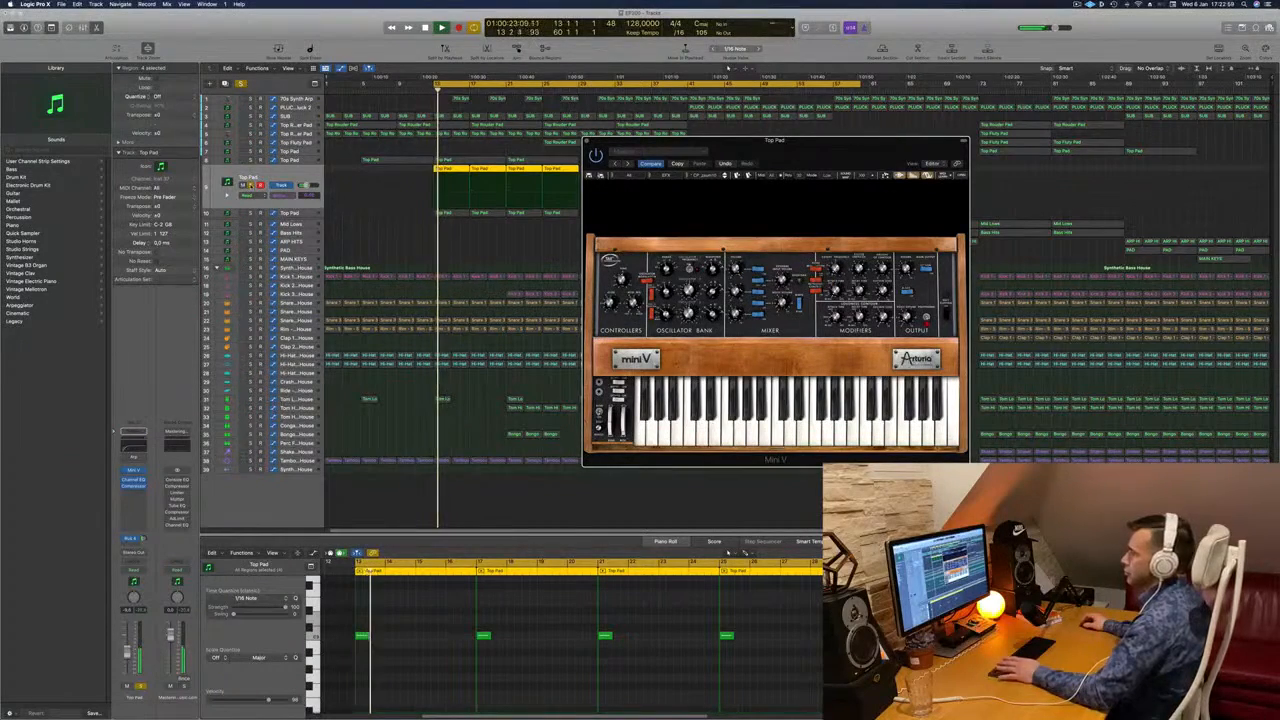
click(251, 186)
drag(700, 140, 536, 214)
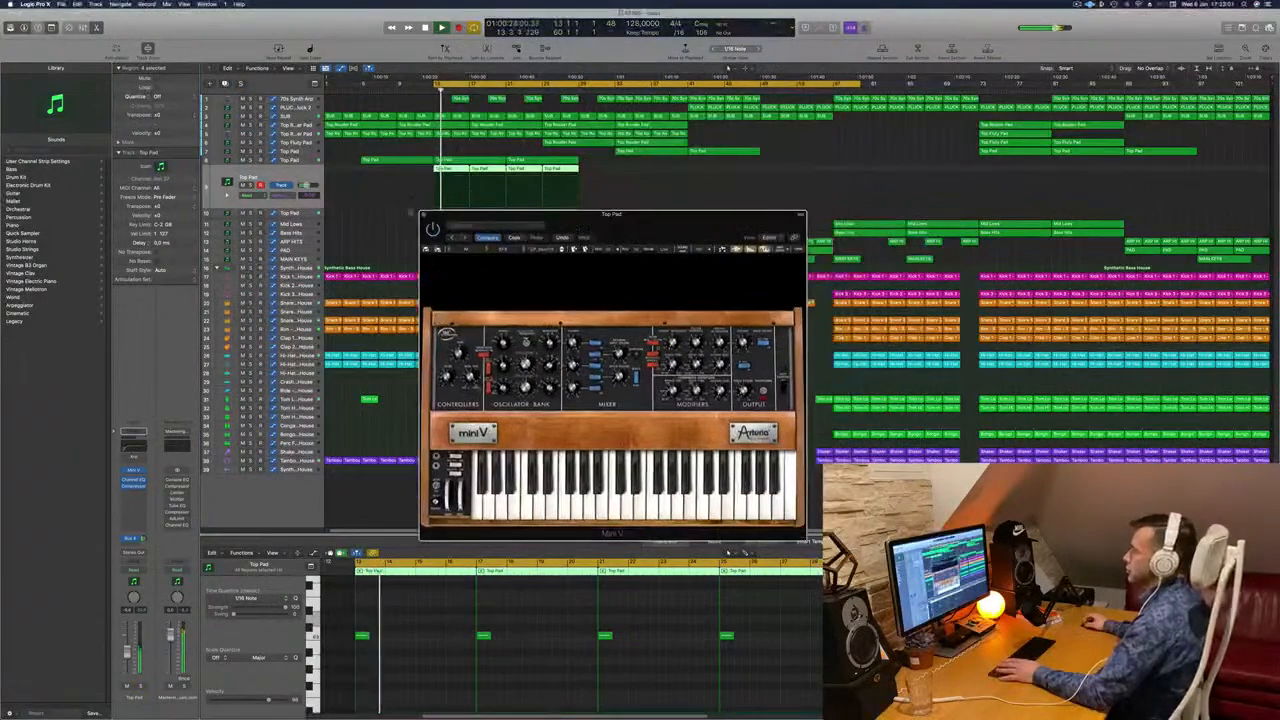
click(424, 215)
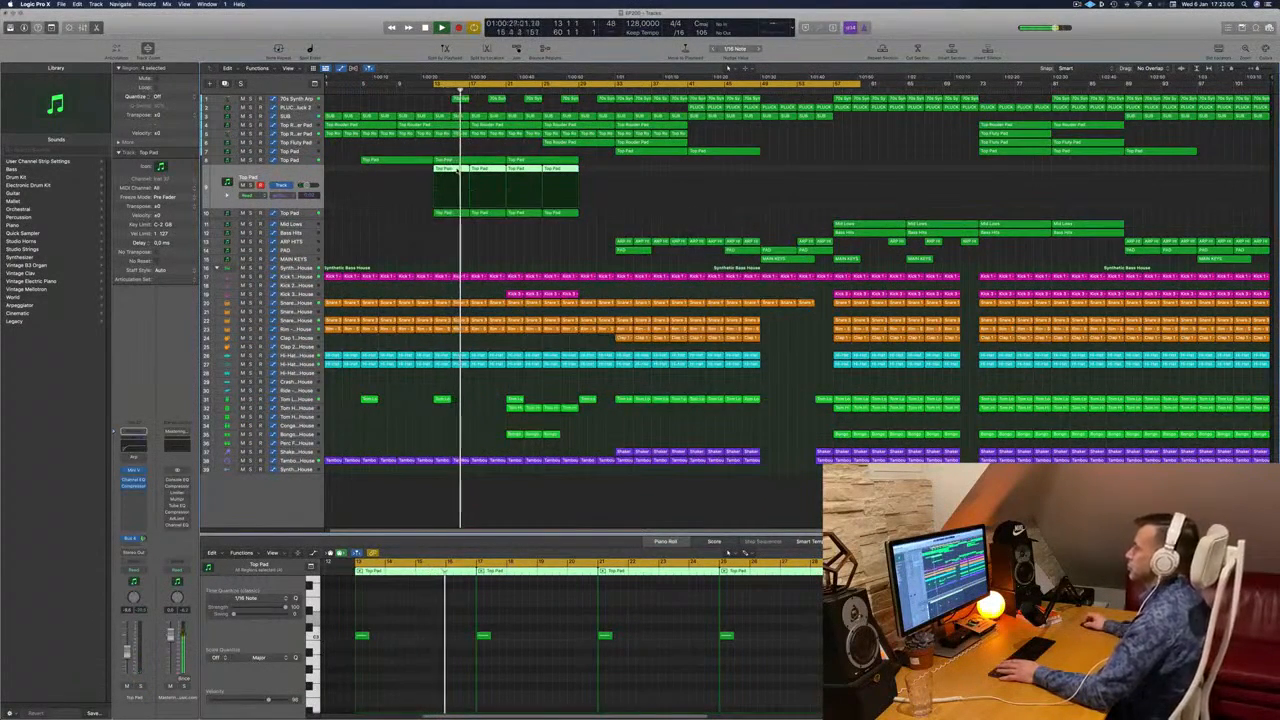
Check the uppermost plain Top Pad track in solo, copy its and the next track's regions from bars 13–29 to bar 29, and listen.
click(287, 160)
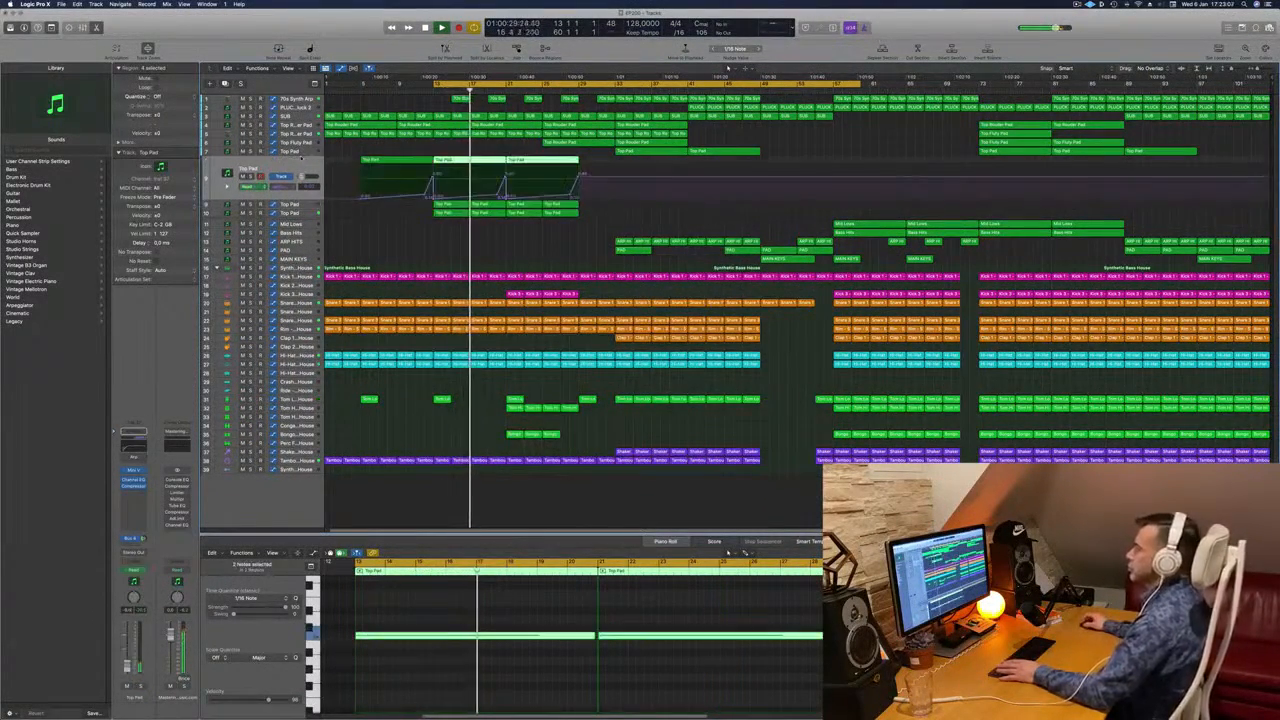
key(s)
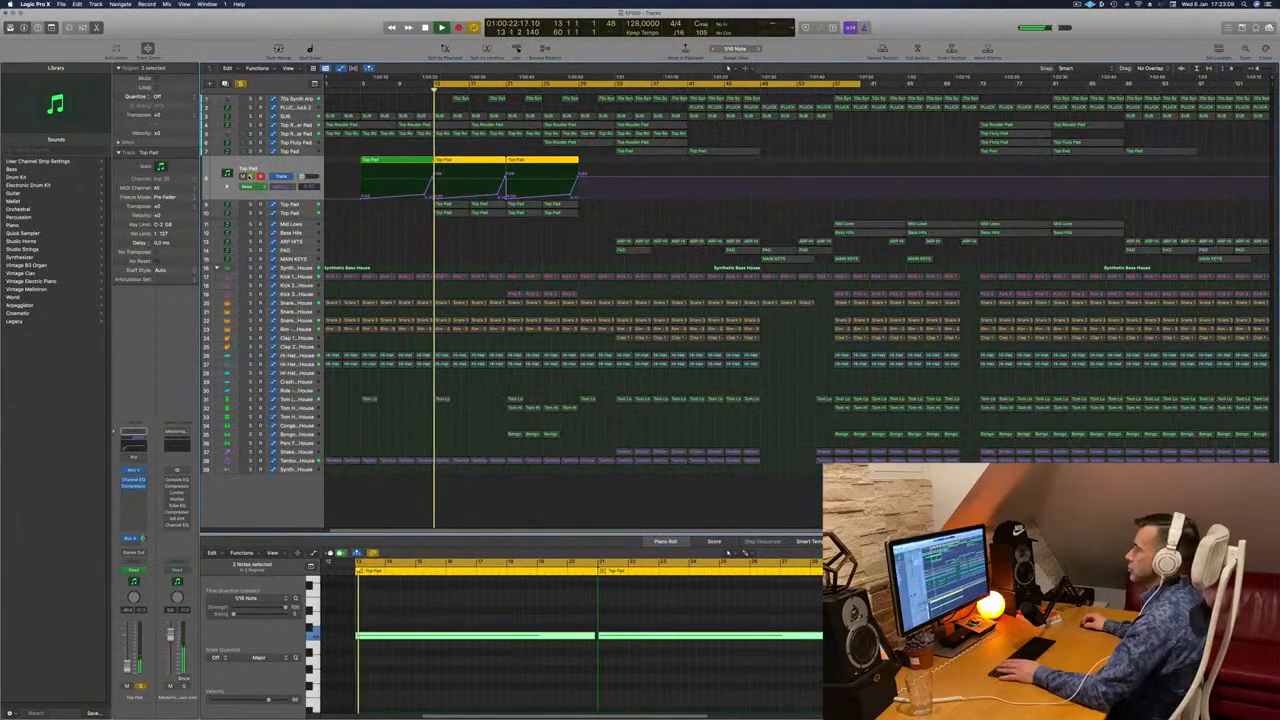
key(s)
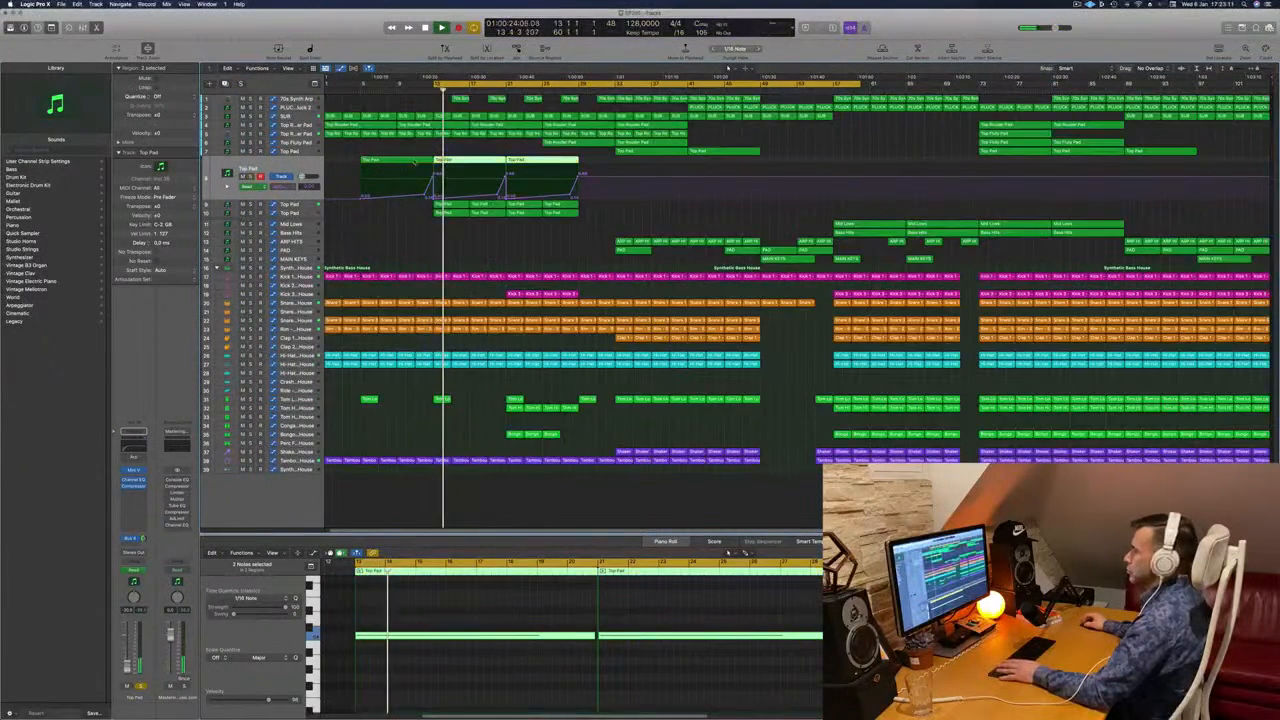
drag(599, 158, 429, 206)
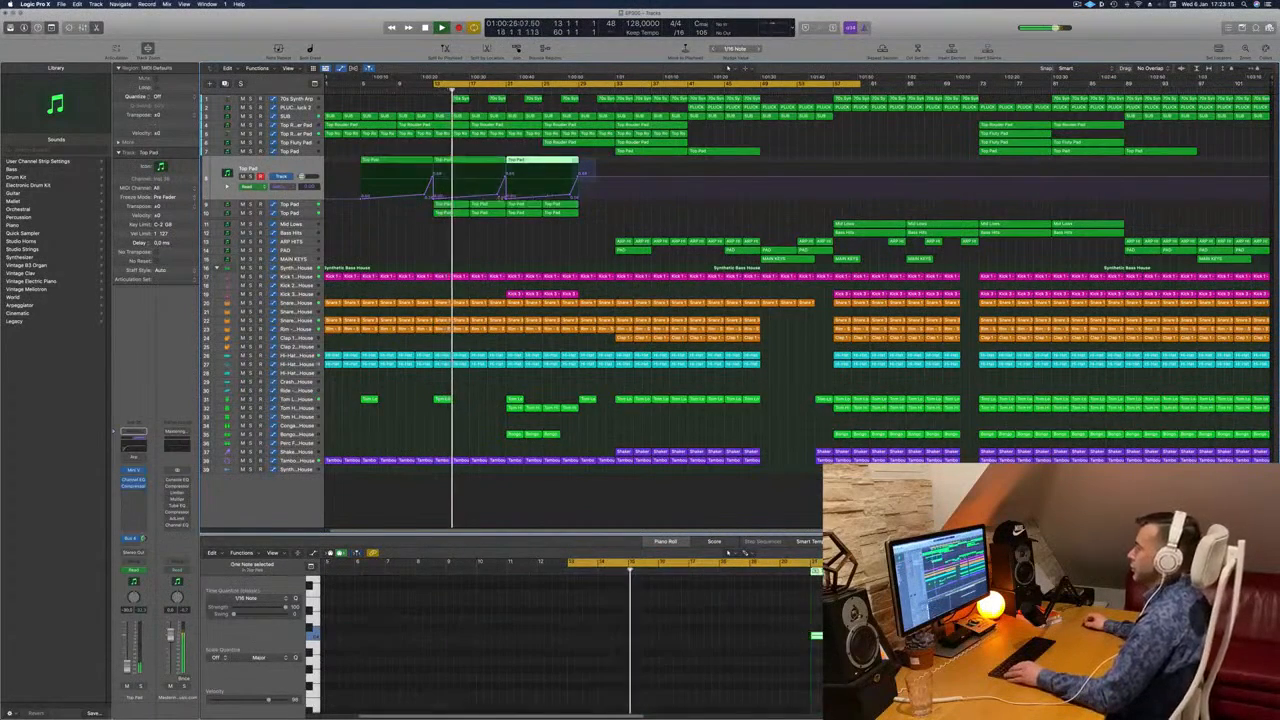
click(465, 162)
drag(465, 162, 609, 162)
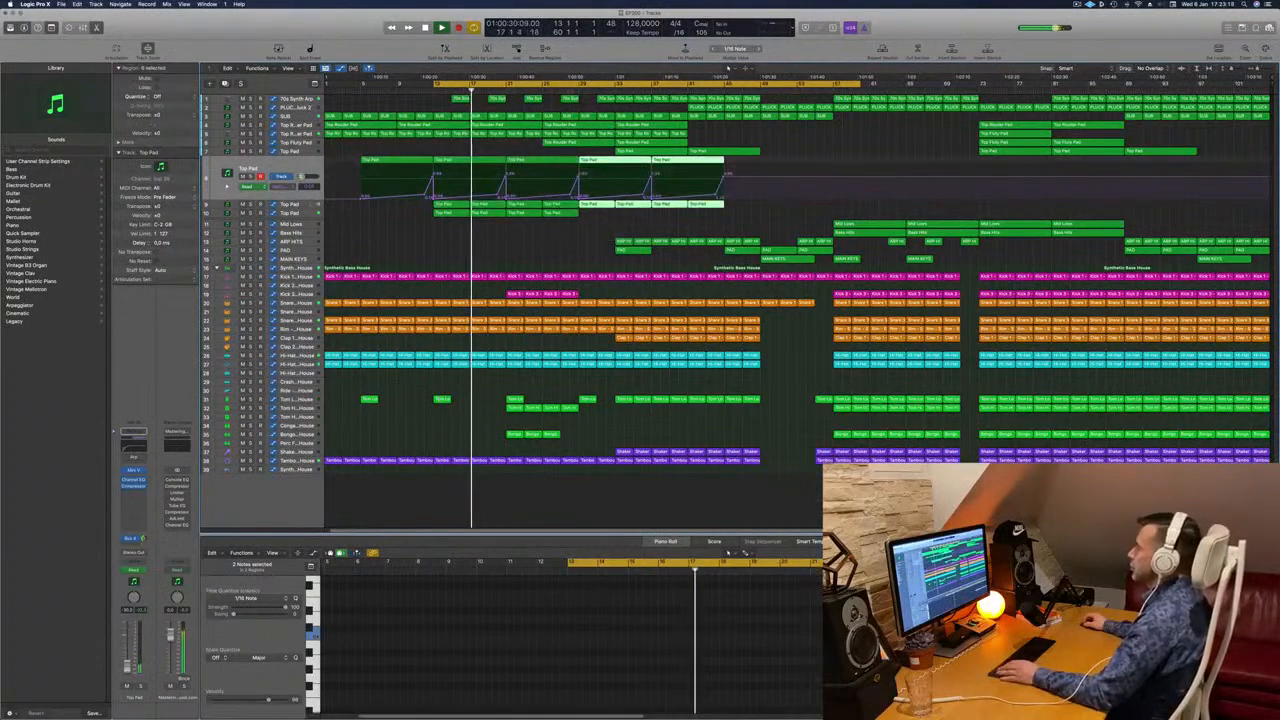
click(571, 77)
click(568, 246)
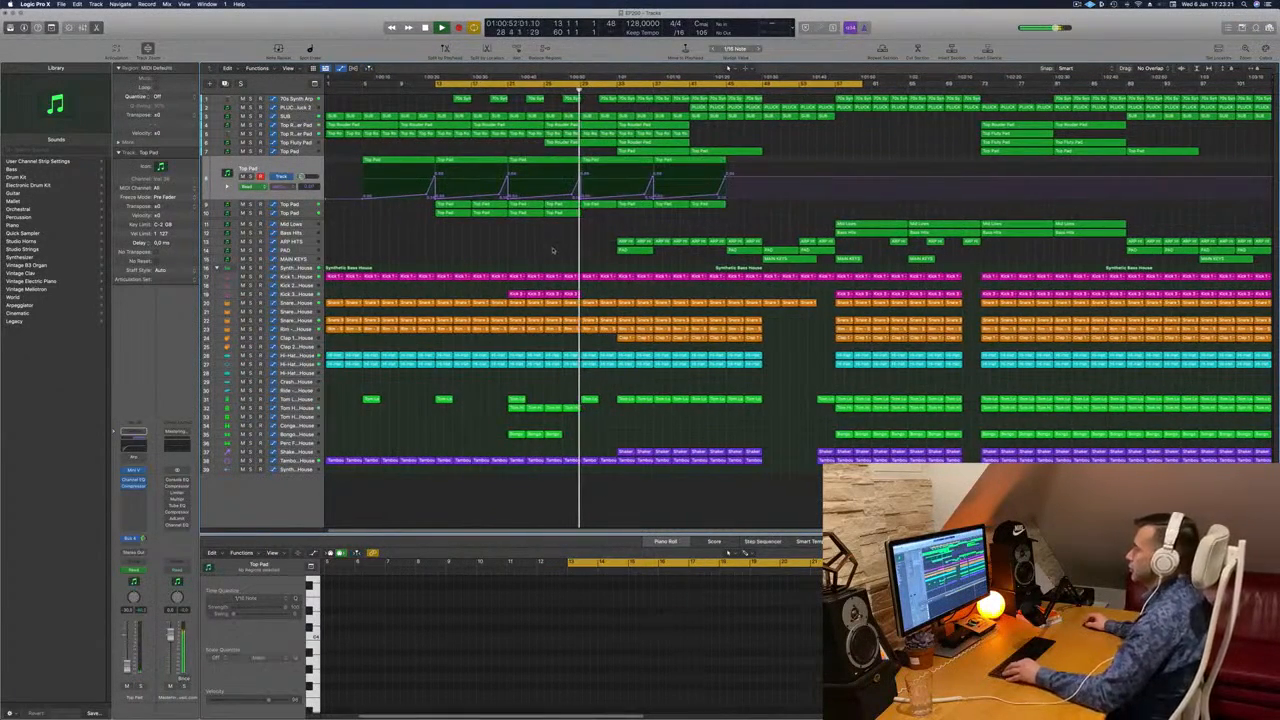
Copy the Kick 3, Tom Hi and Bongo regions from the section at bar 21 to fill bars 29 to 45.
click(518, 294)
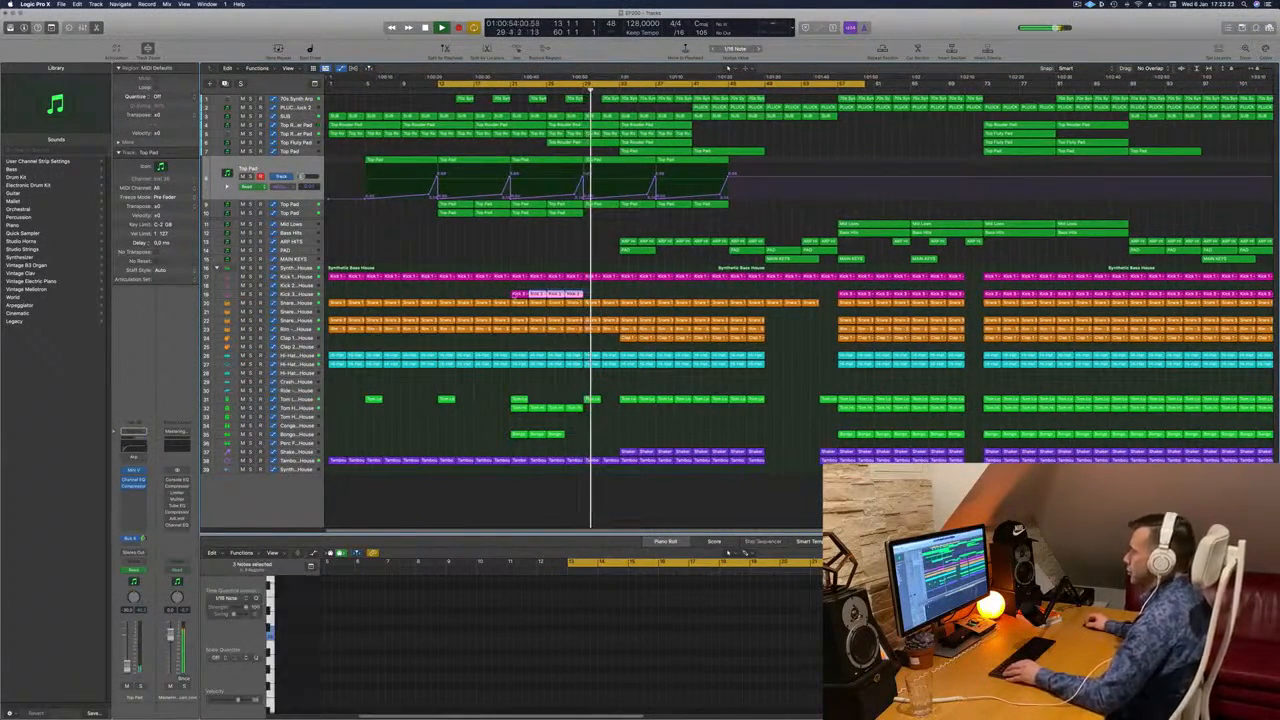
drag(540, 294, 604, 299)
click(535, 408)
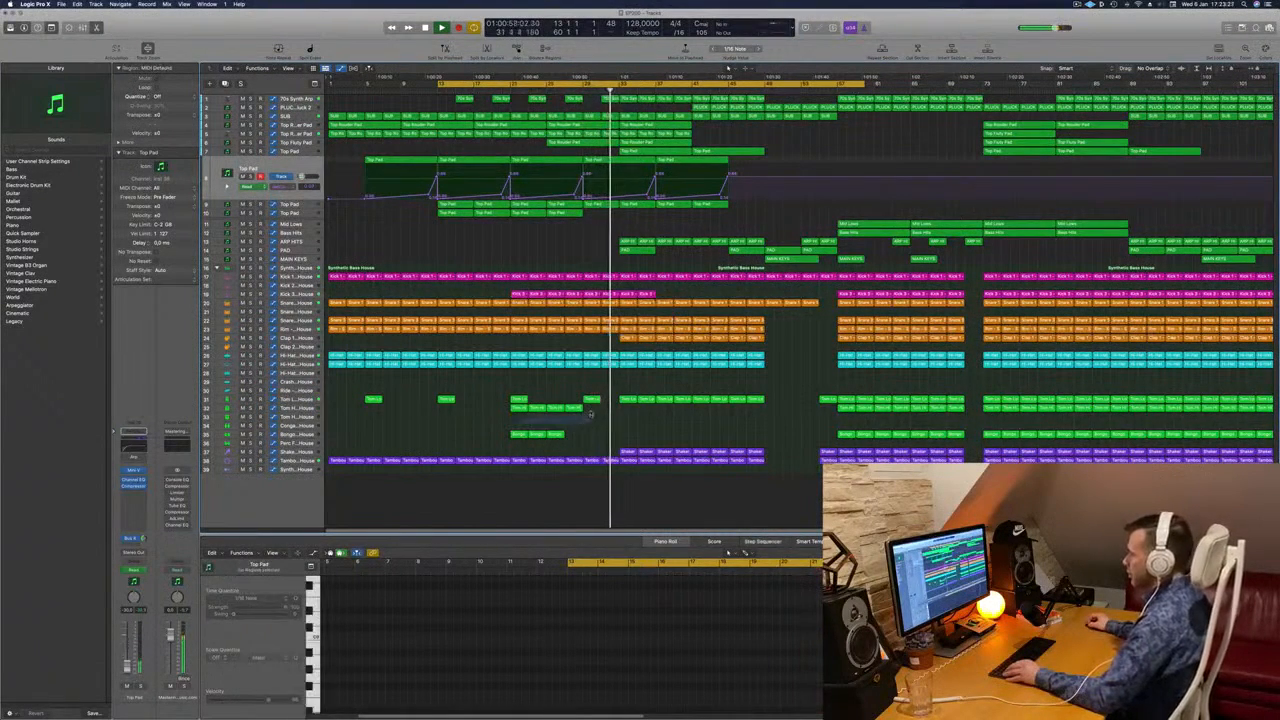
drag(515, 411, 677, 411)
click(537, 434)
mouse_move(674, 292)
mouse_down()
mouse_move(593, 296)
mouse_move(672, 299)
mouse_up()
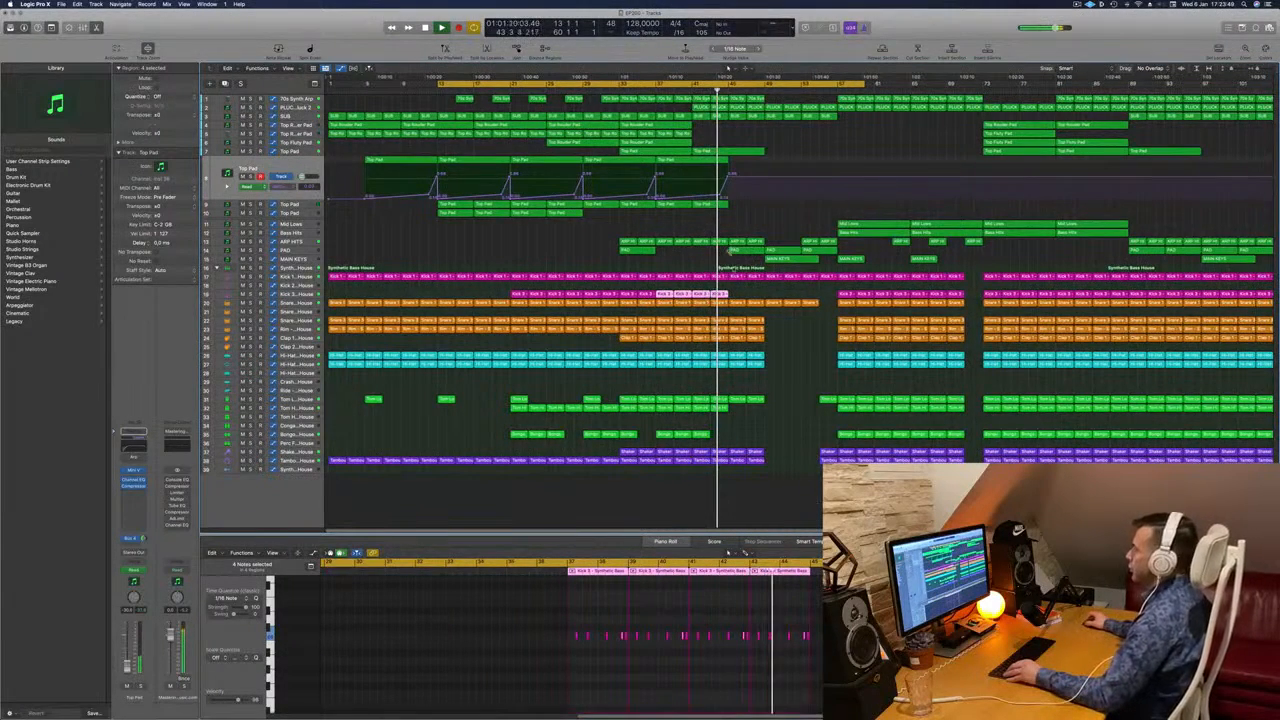
Extend the Kick 3 and Tom Hi parts with copied regions at bar 45 and copy three Bongo regions to bar 43.
click(710, 295)
drag(710, 295, 746, 298)
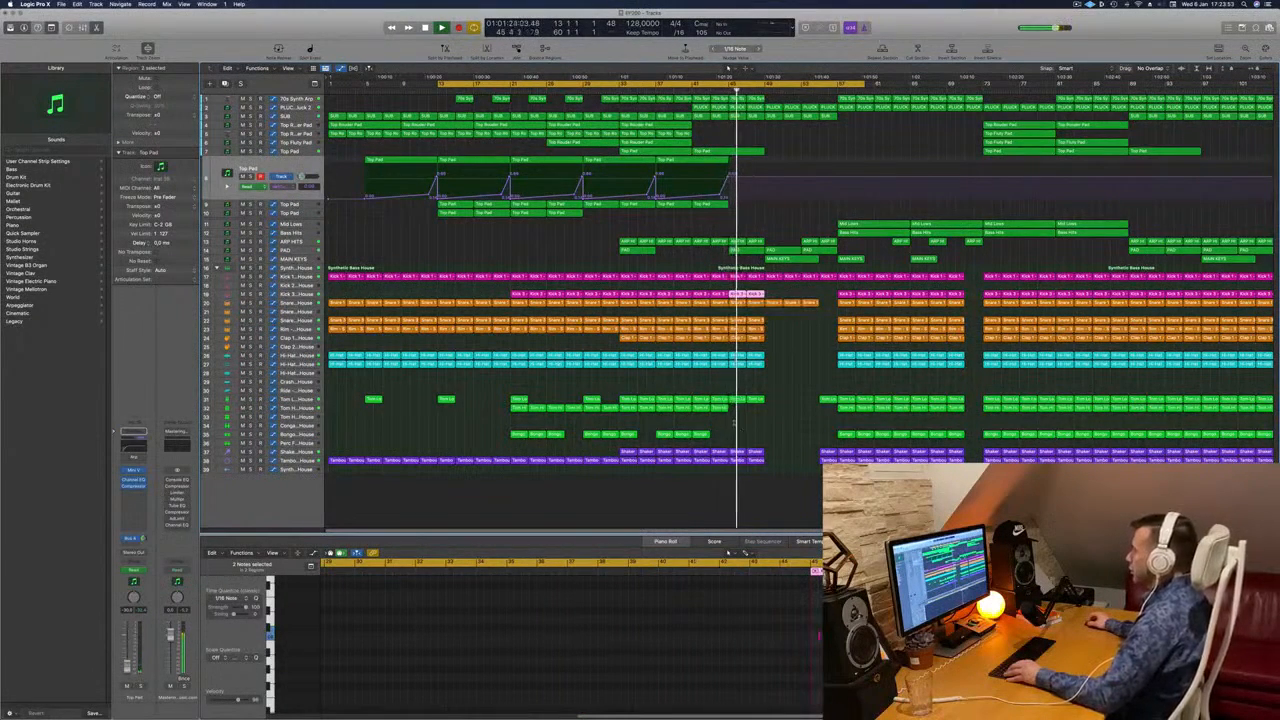
mouse_move(734, 411)
mouse_down()
mouse_move(700, 408)
mouse_move(746, 413)
mouse_up()
drag(658, 436, 722, 441)
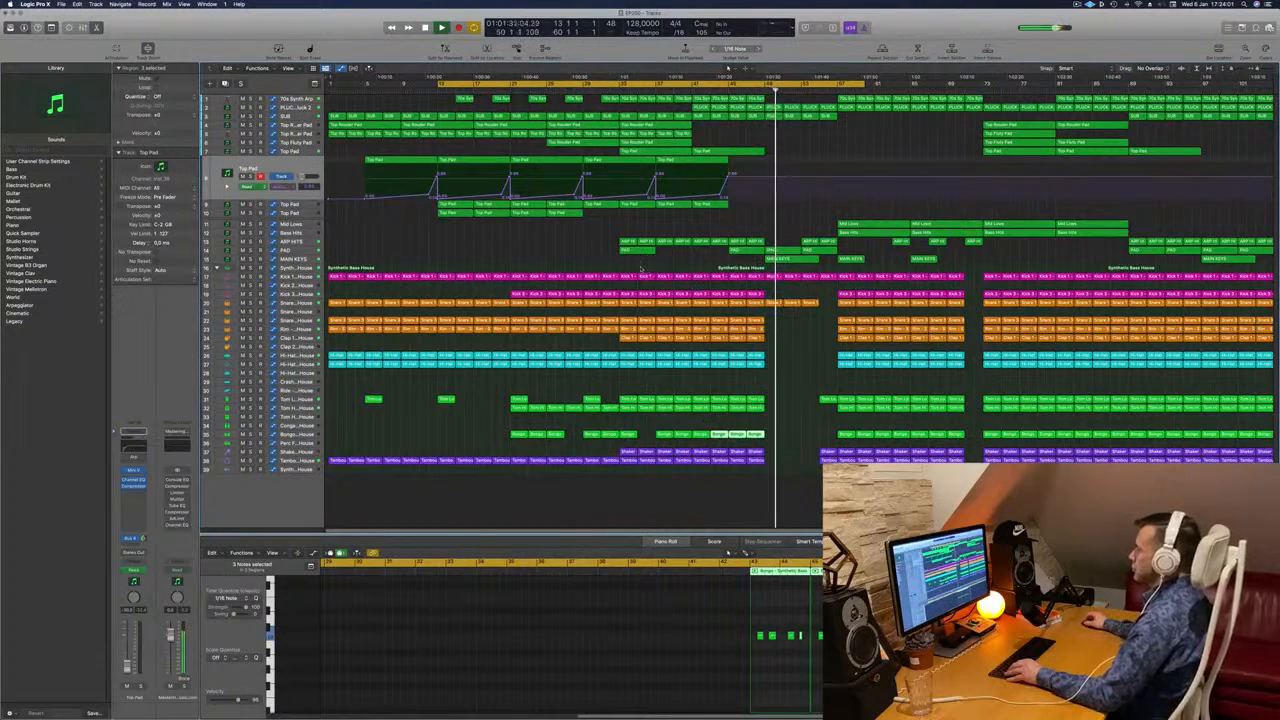
Start the cycle range at bar 49 and review the MAIN KEYS track and the Progressive Pluck 2 track's Sylenth1 instrument.
click(296, 260)
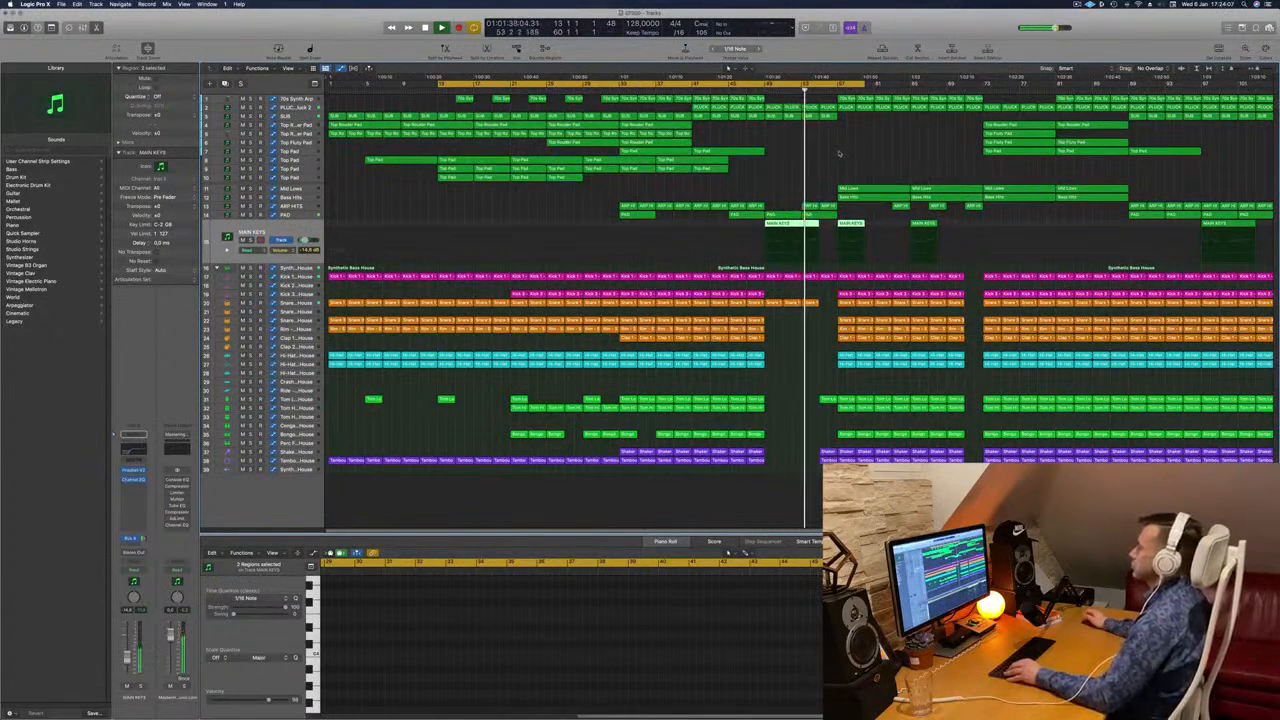
click(769, 176)
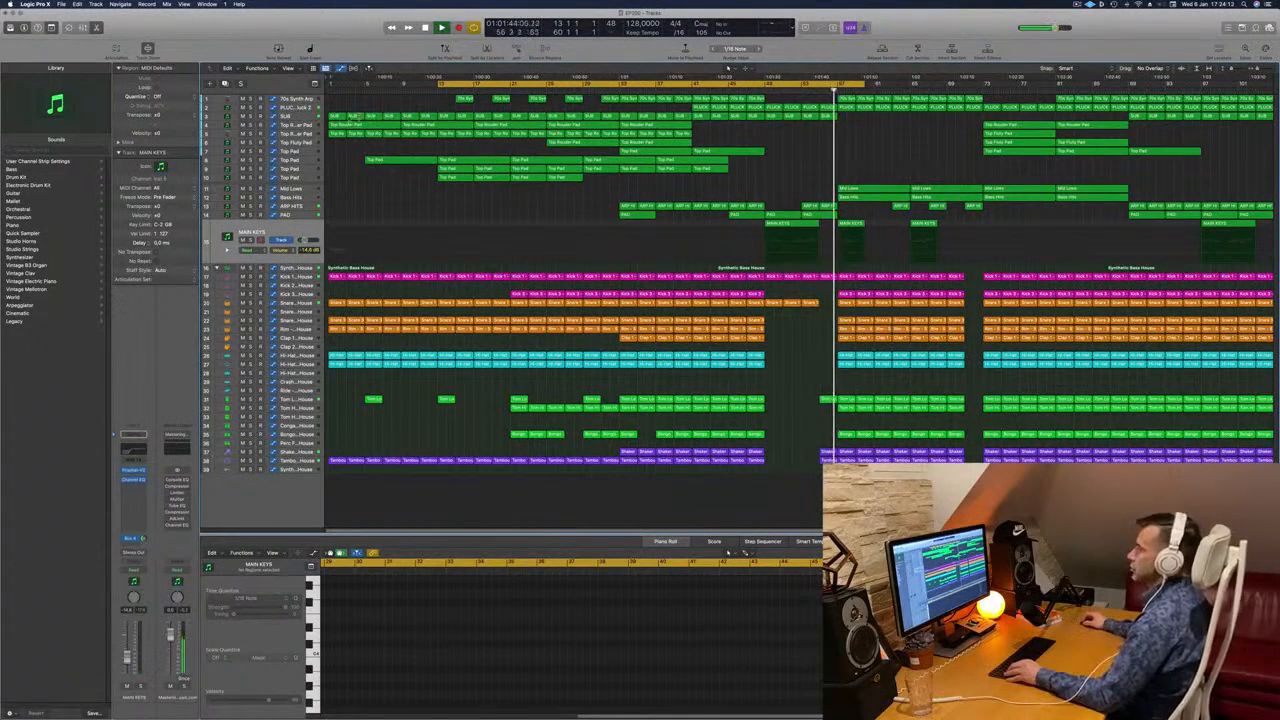
click(306, 107)
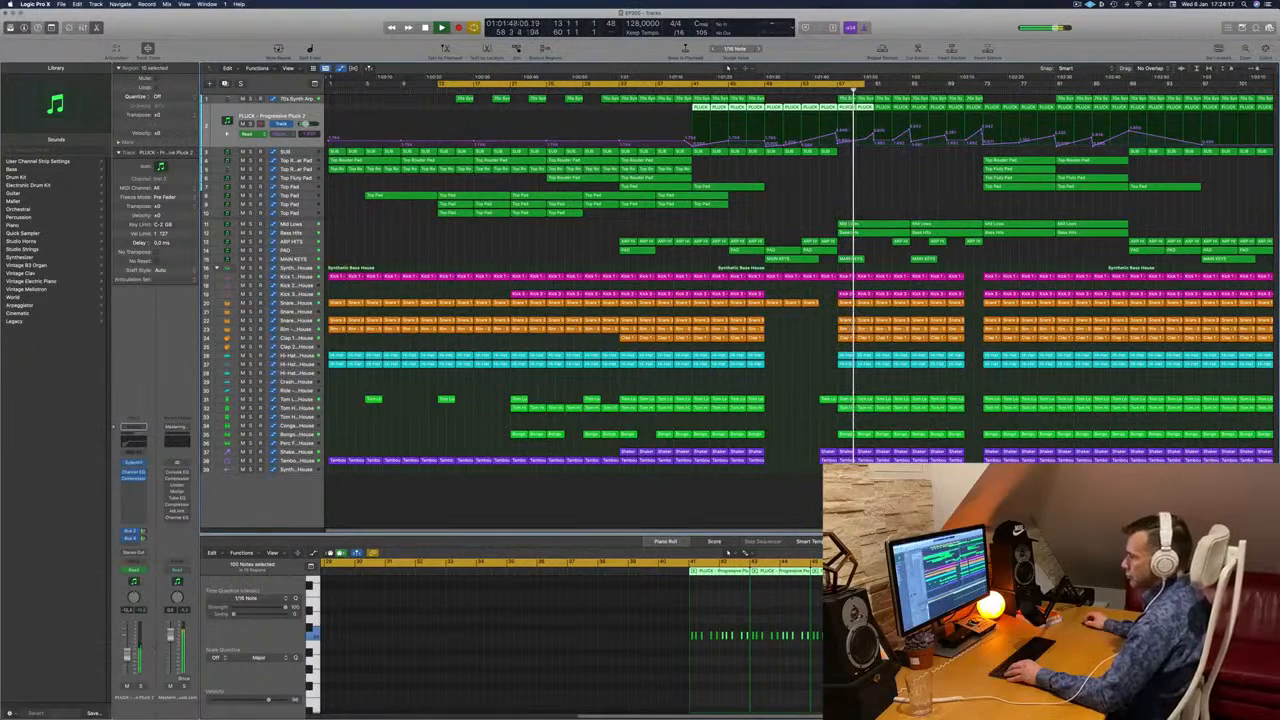
click(134, 478)
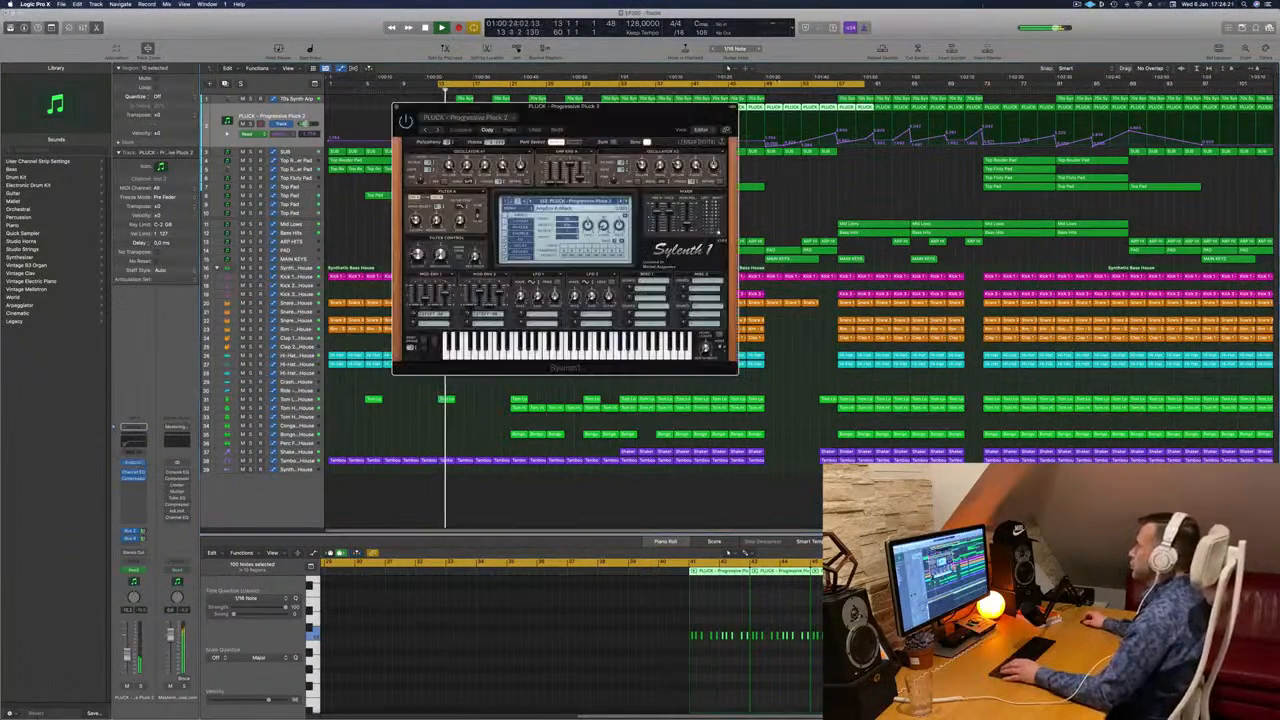
click(767, 91)
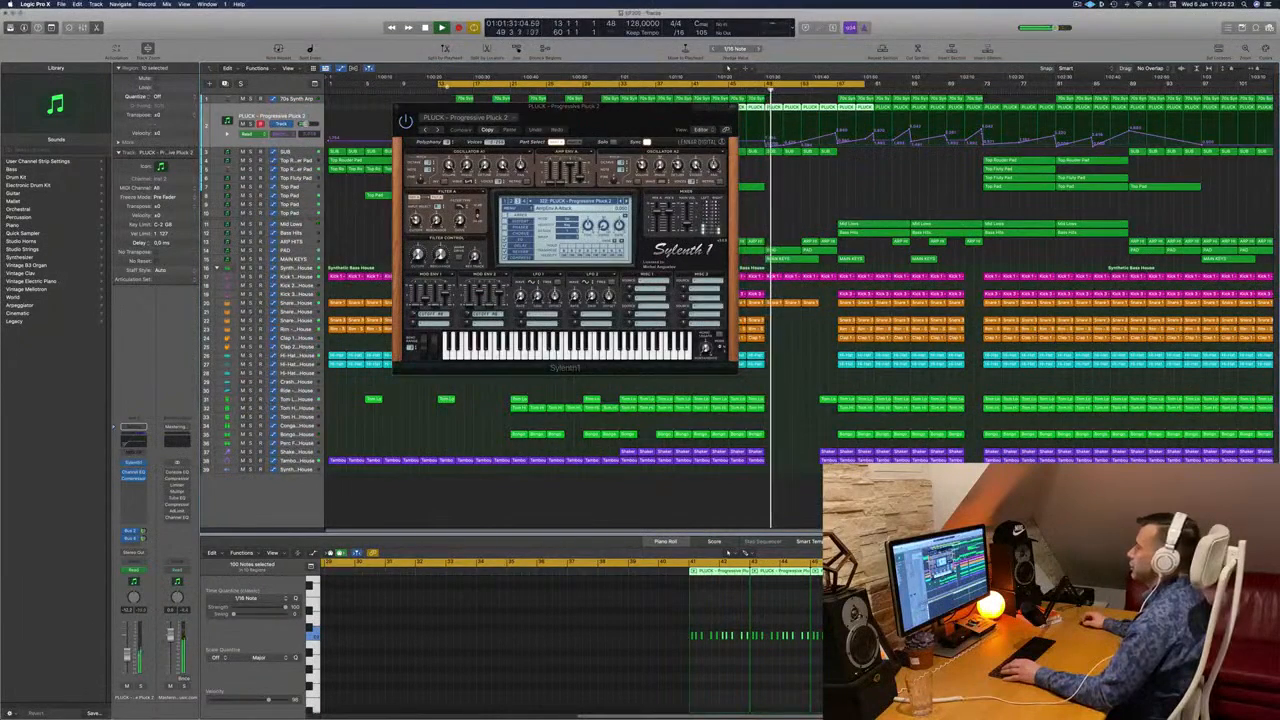
drag(767, 84, 865, 84)
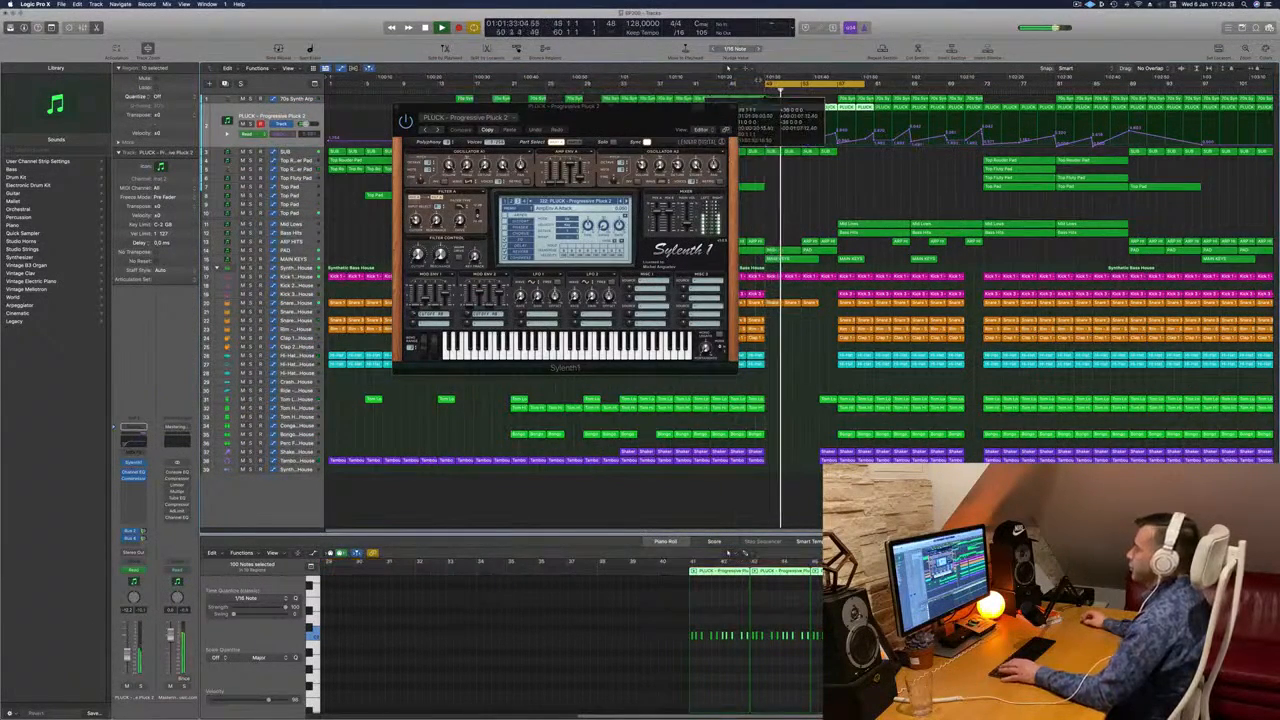
drag(608, 118, 556, 160)
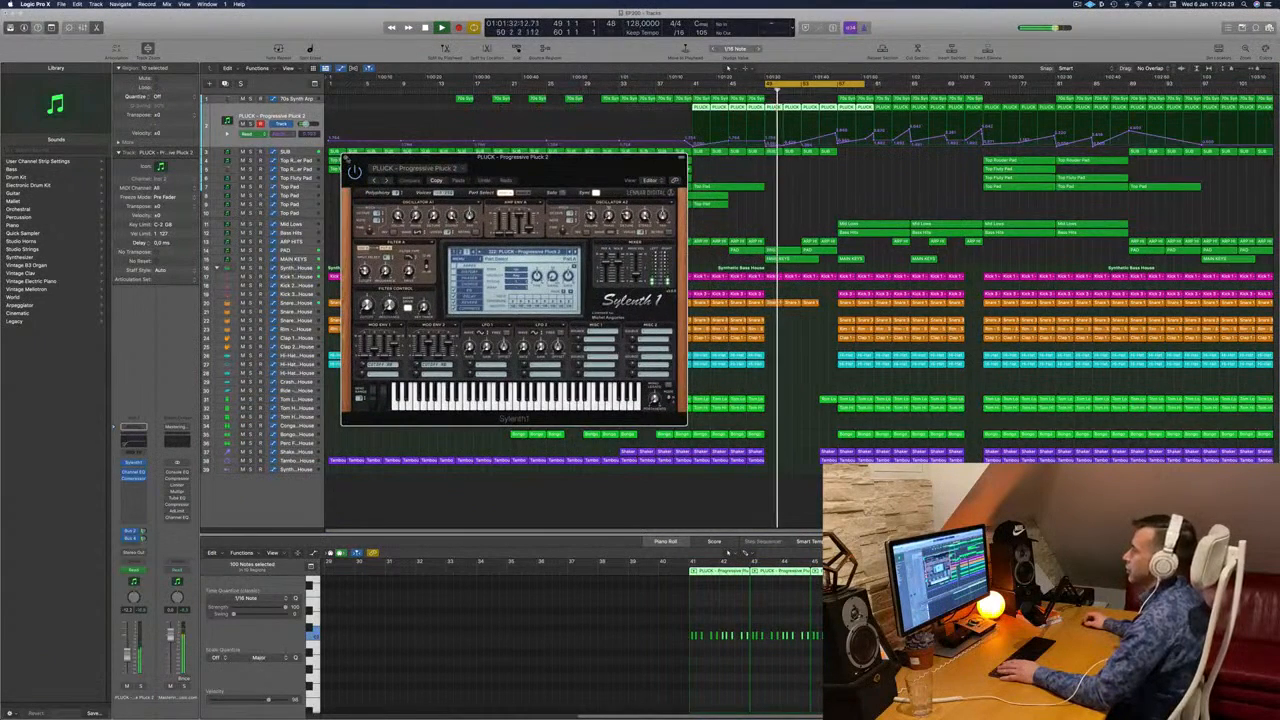
click(346, 159)
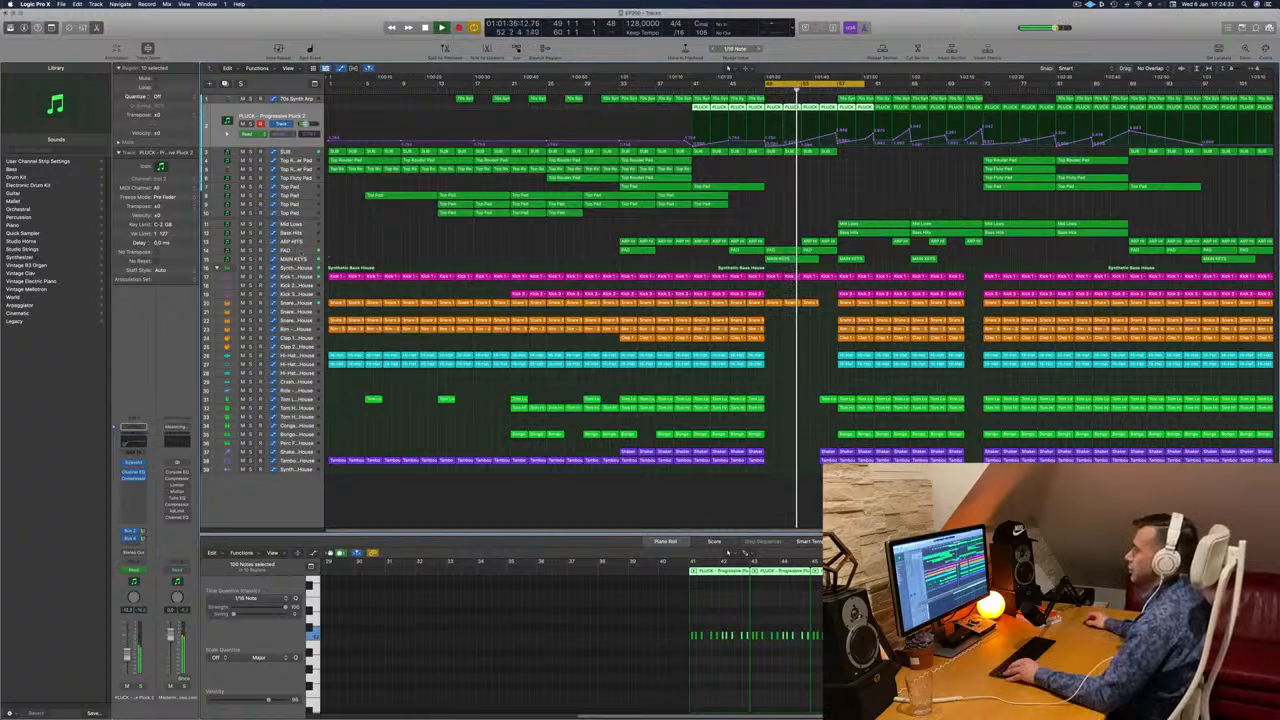
Shape the PAD track's volume automation with a drop at bar 53 and a steep rise to bar 57.
click(298, 251)
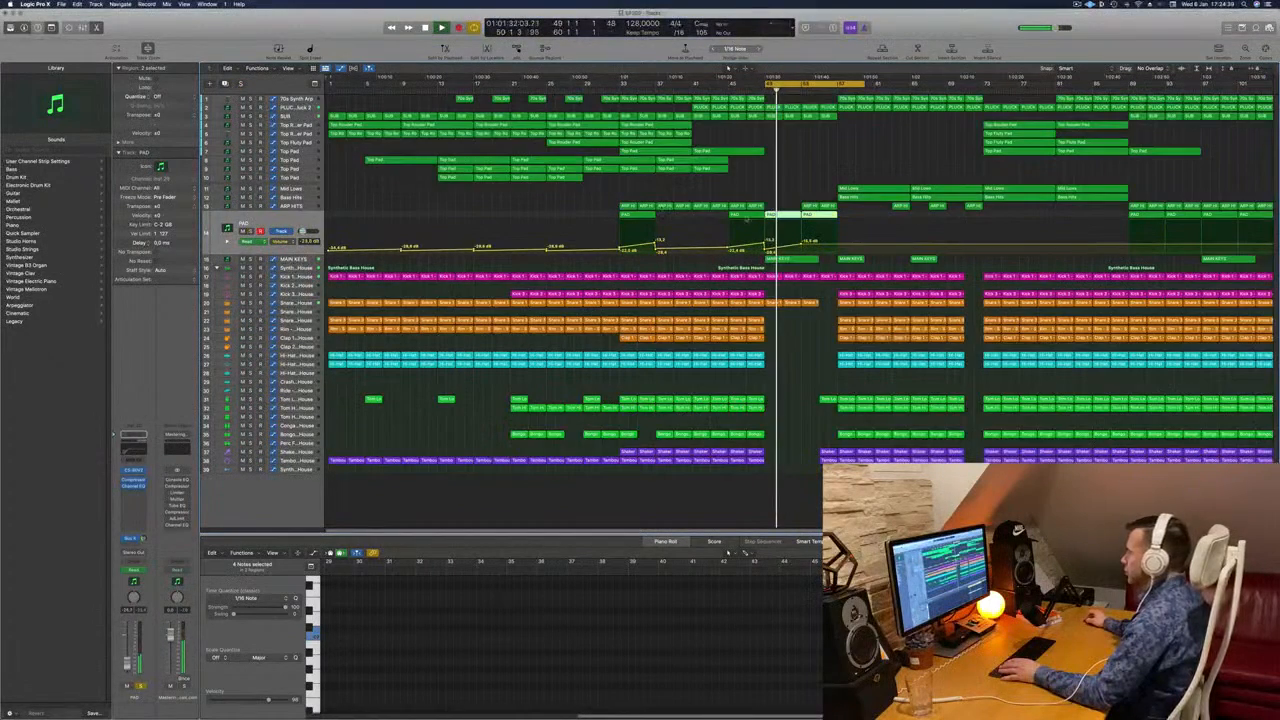
drag(801, 245, 802, 246)
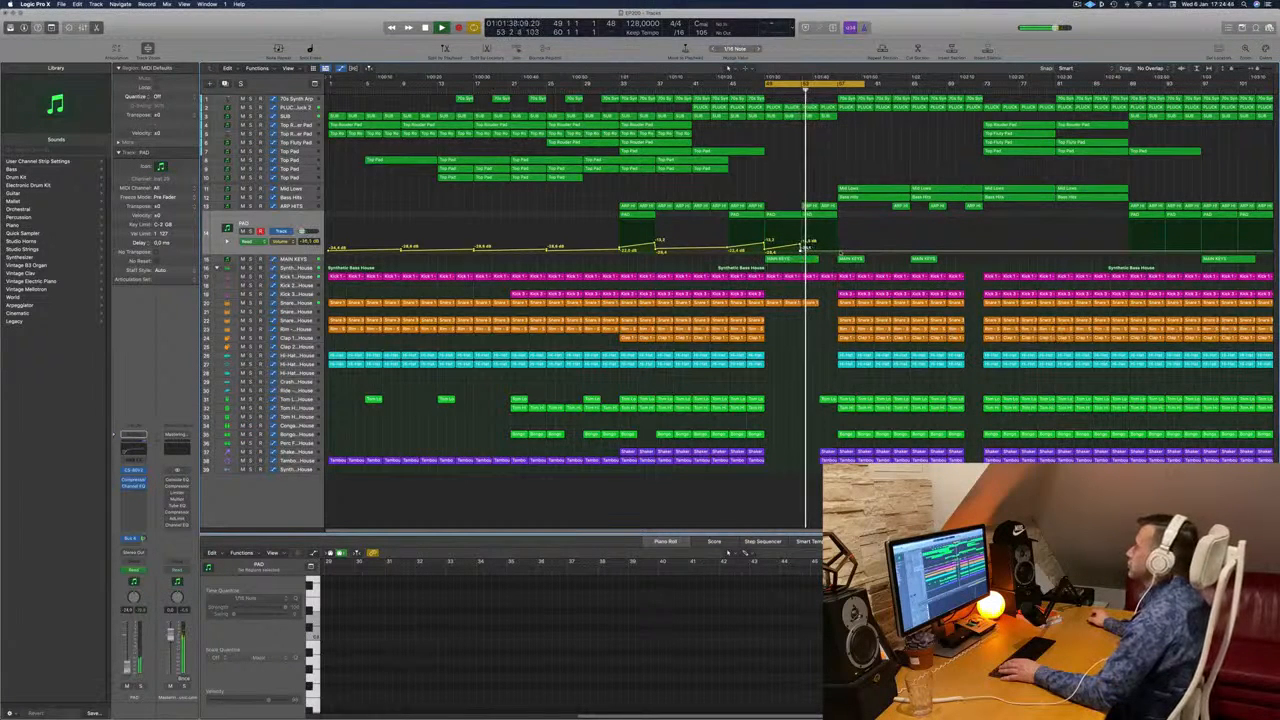
click(843, 242)
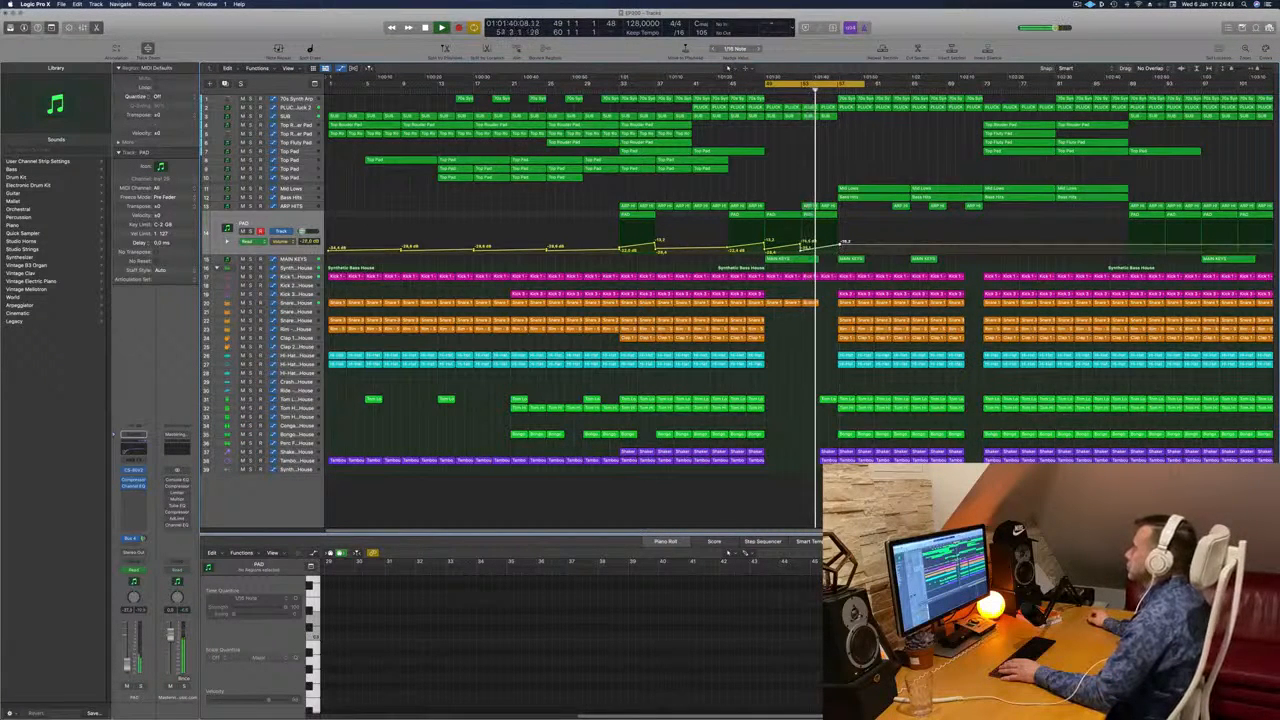
drag(840, 243, 839, 233)
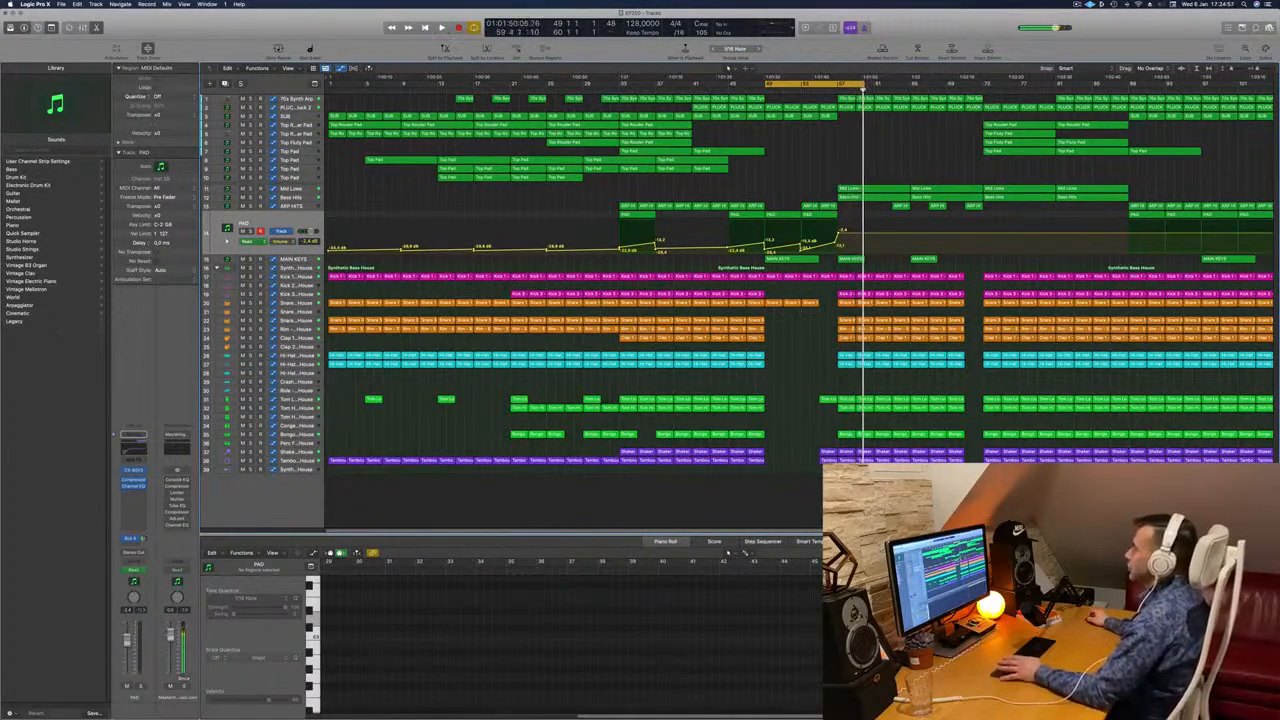
Extend the cycle range to bar 73 and copy the lowest Top Pad track's two regions from bar 13 to bar 65.
drag(864, 84, 984, 89)
key(period)
key(period)
key(period)
key(period)
key(period)
key(period)
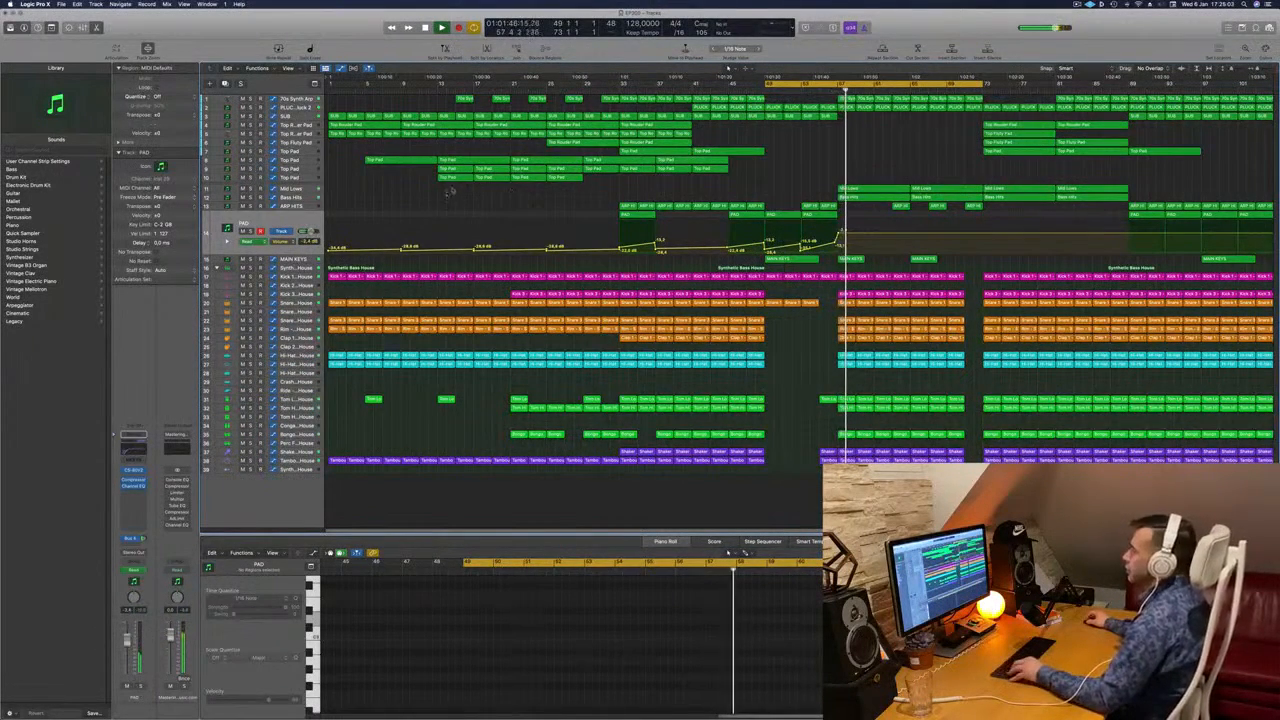
drag(451, 191, 487, 177)
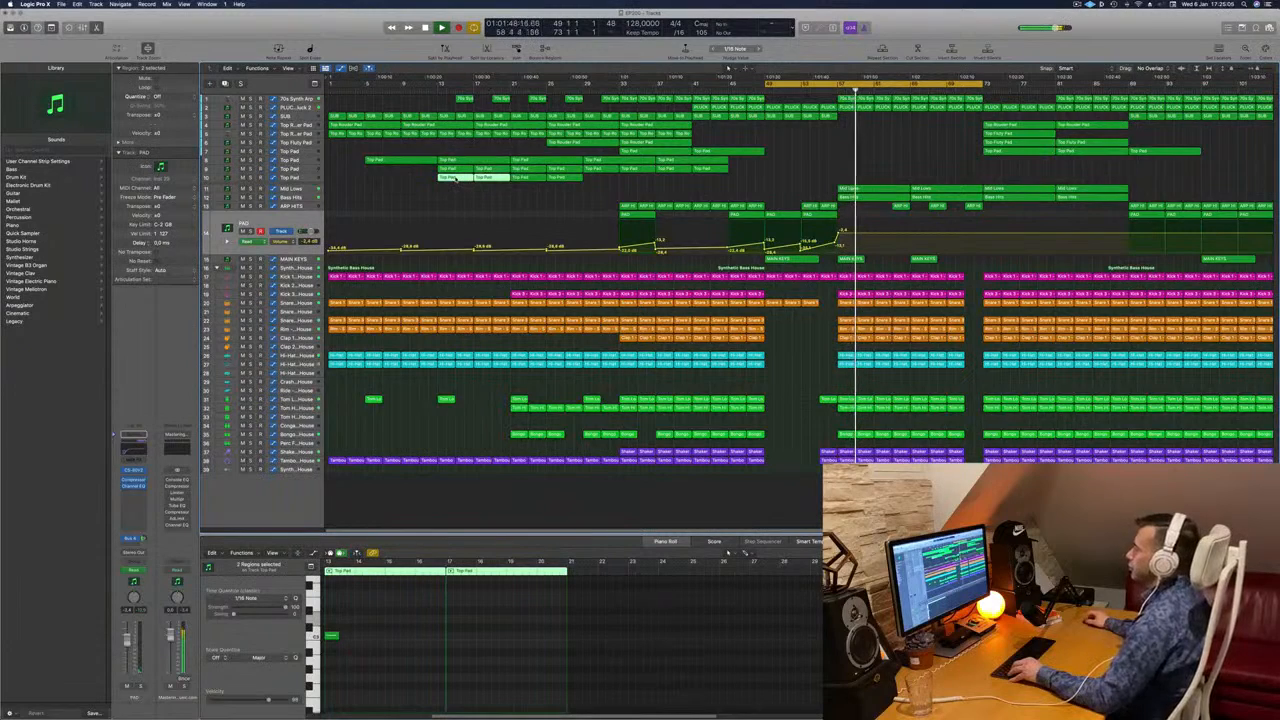
alt+drag(456, 178, 925, 180)
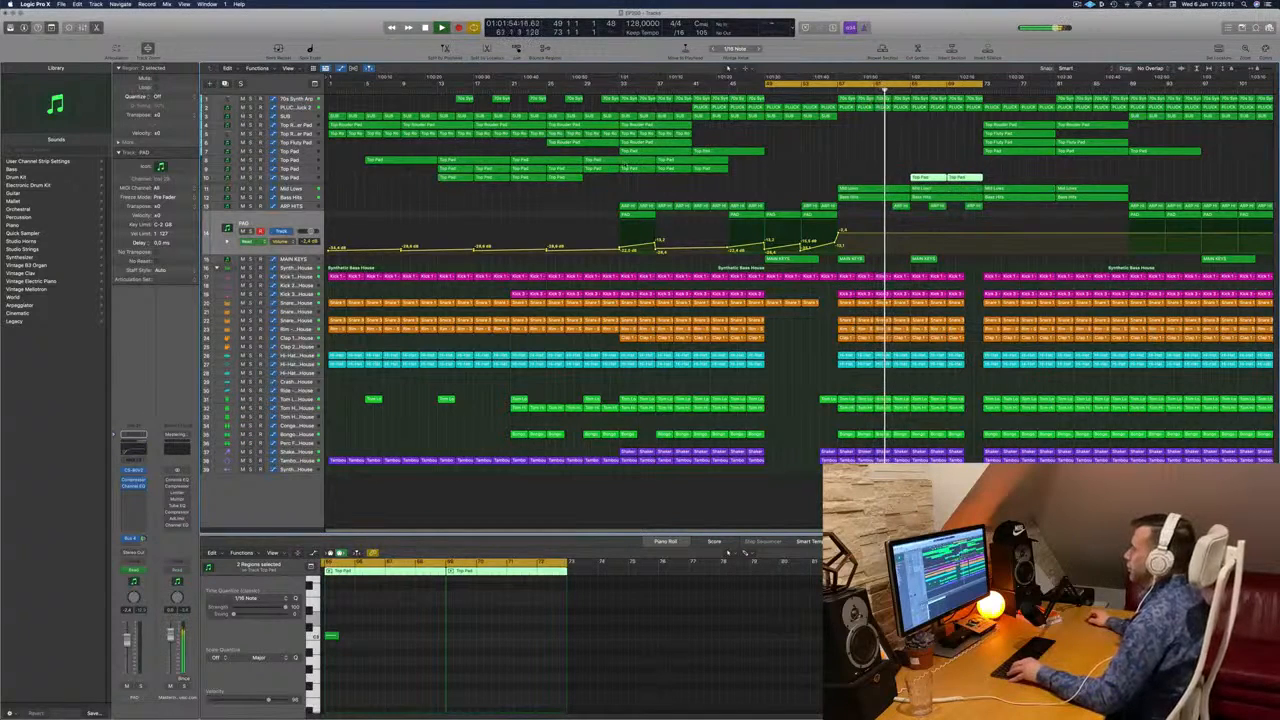
Check the Top Pad, Mid Lows and Bass Hits regions, and extend the cycle range to bar 89.
click(625, 161)
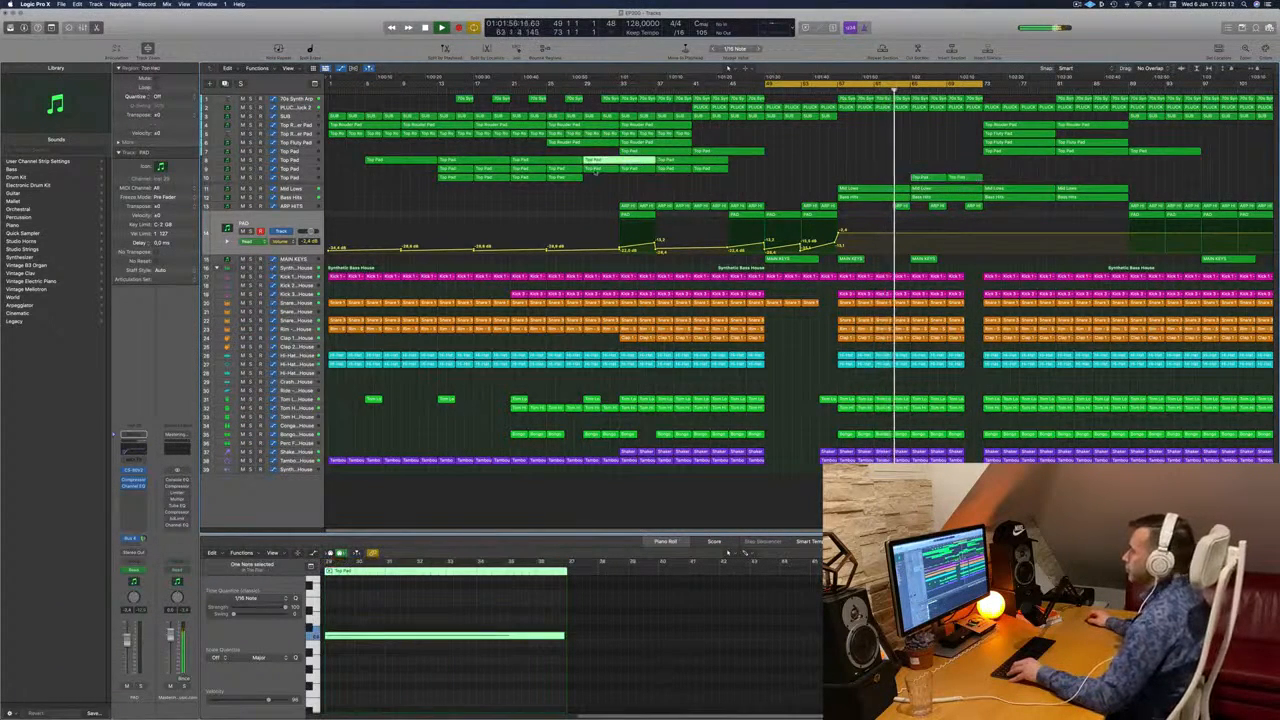
click(600, 168)
click(866, 189)
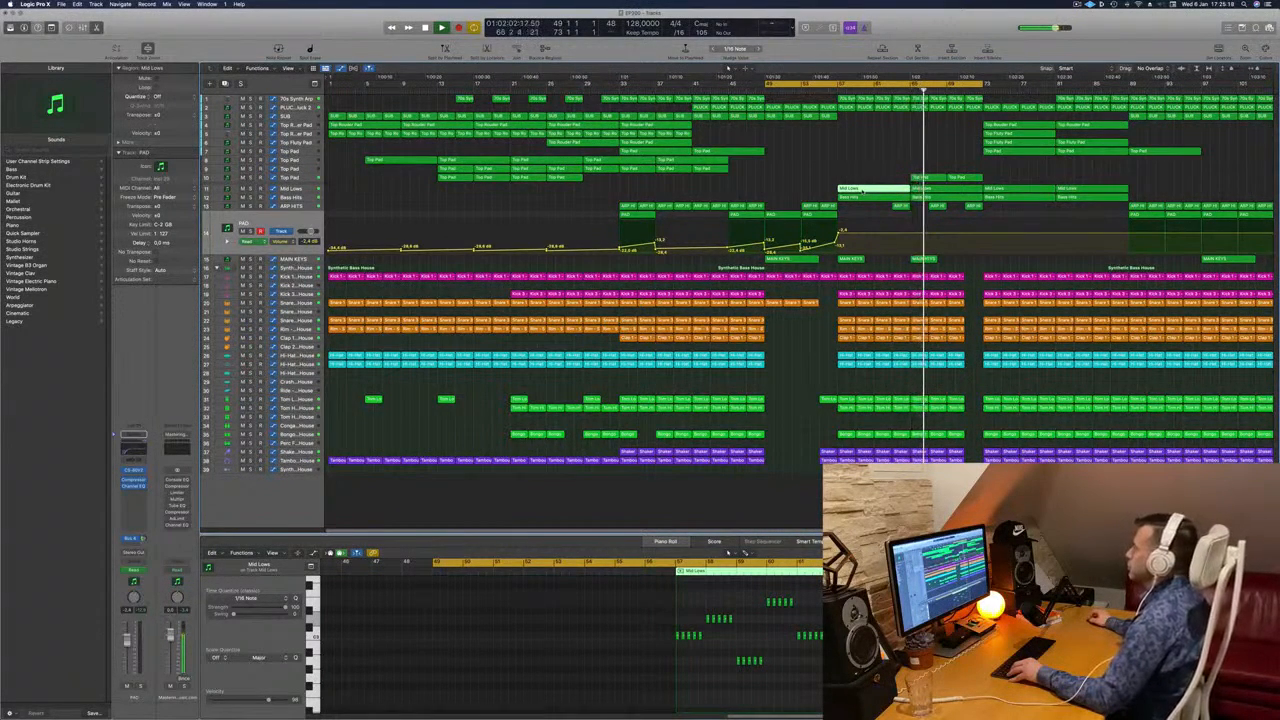
drag(862, 190, 863, 187)
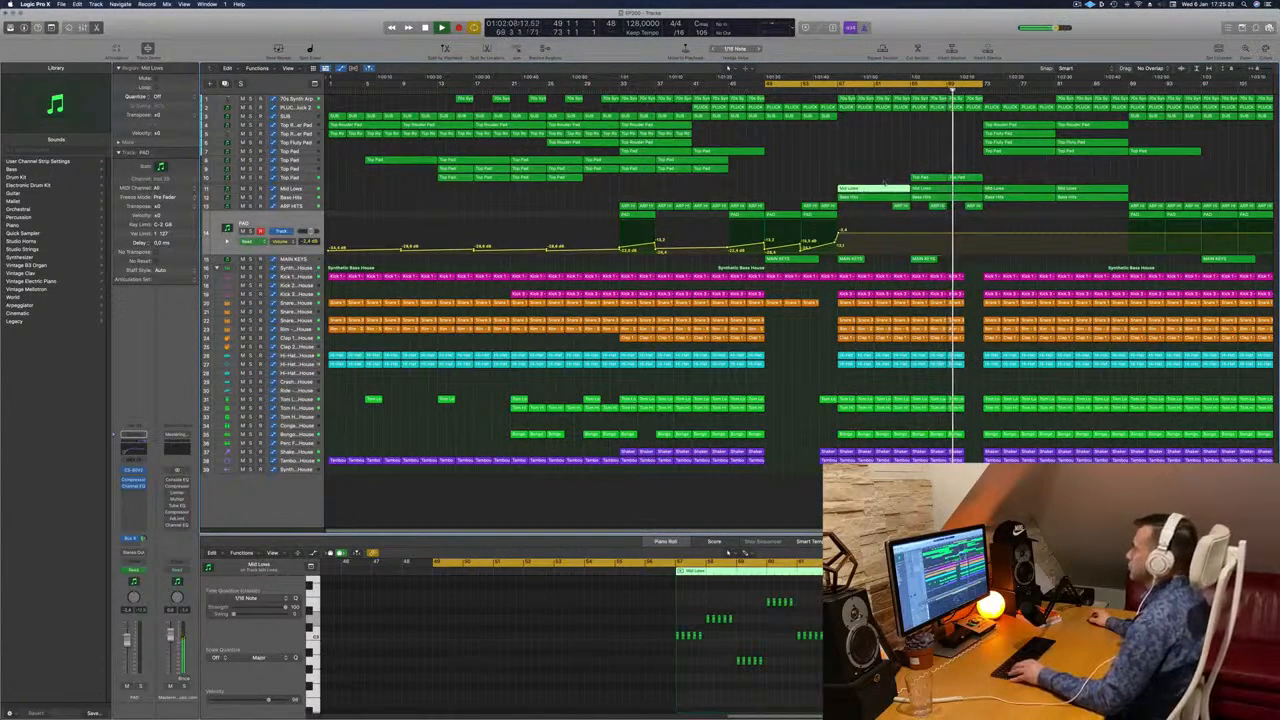
click(883, 197)
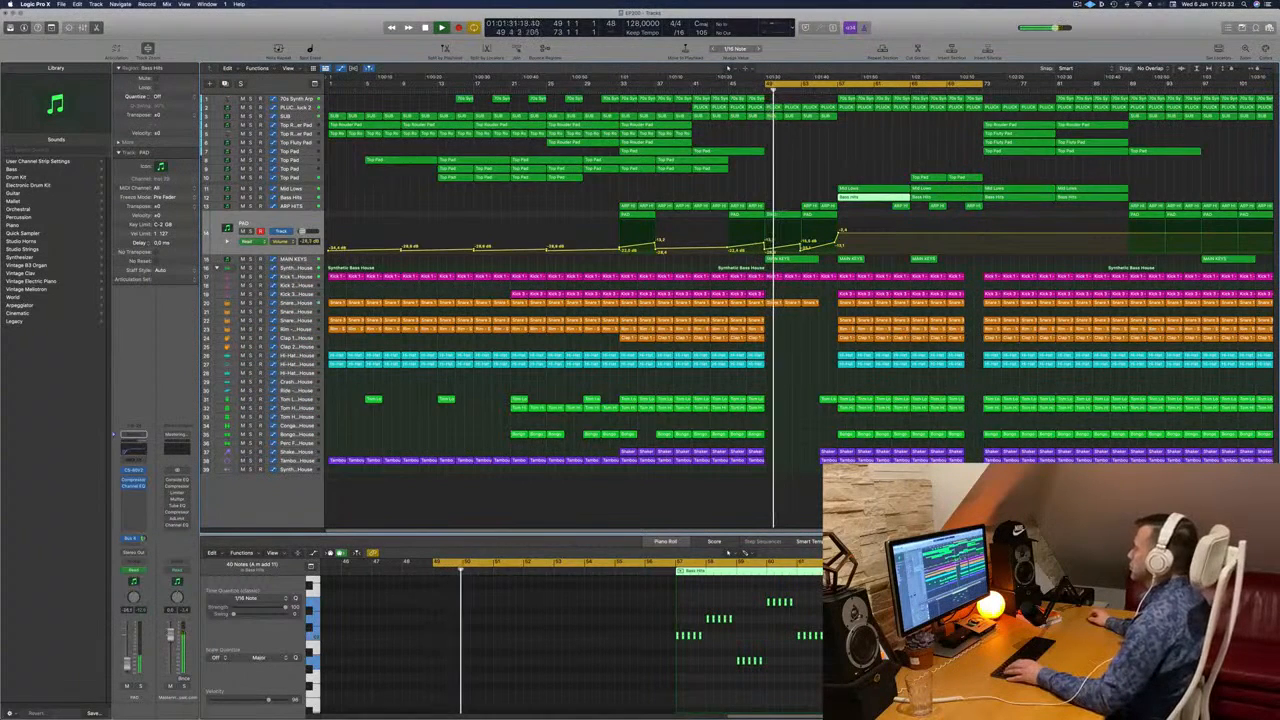
drag(984, 84, 1128, 90)
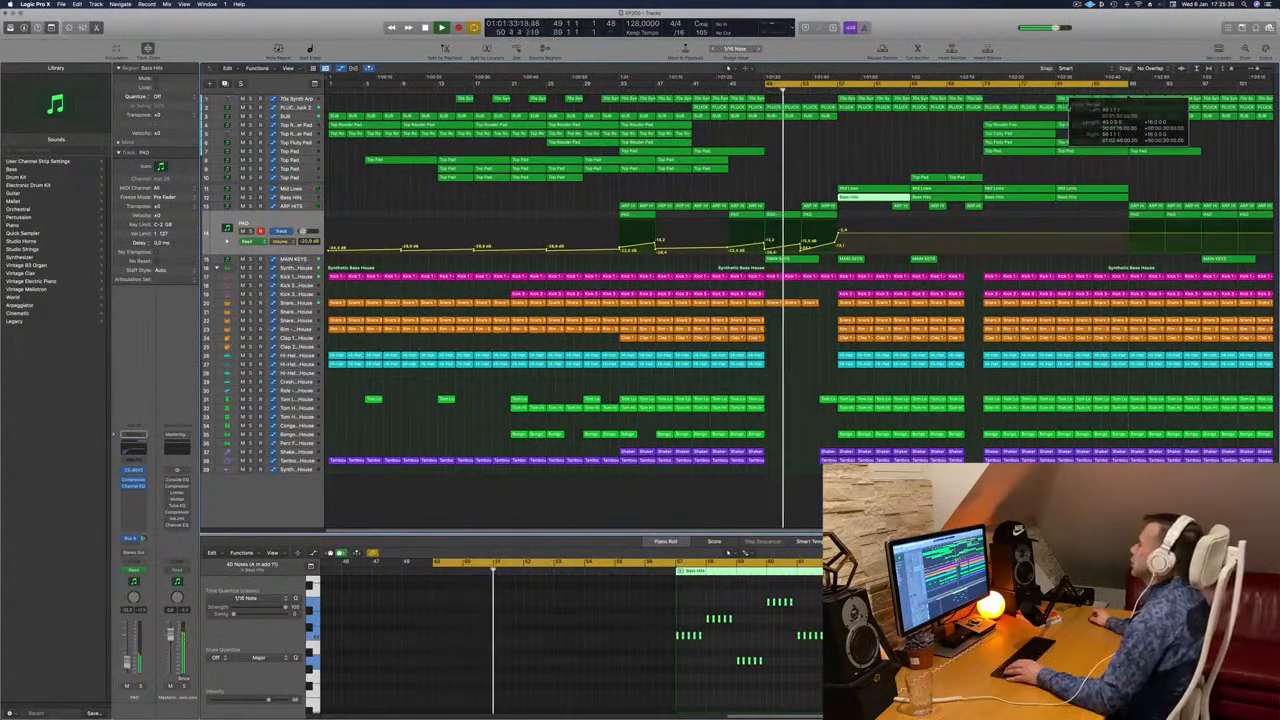
Copy the Mid Lows region at bar 57 onto the middle plain Top Pad track and select all its notes.
click(873, 187)
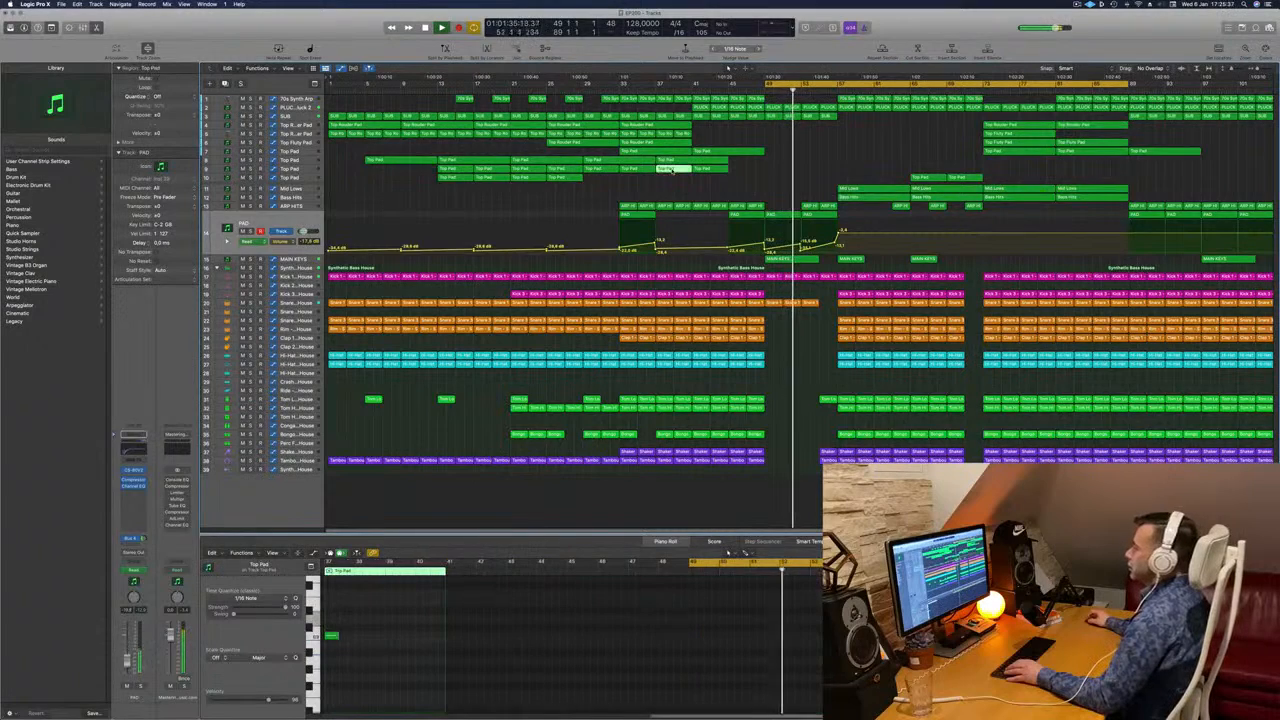
drag(873, 187, 874, 168)
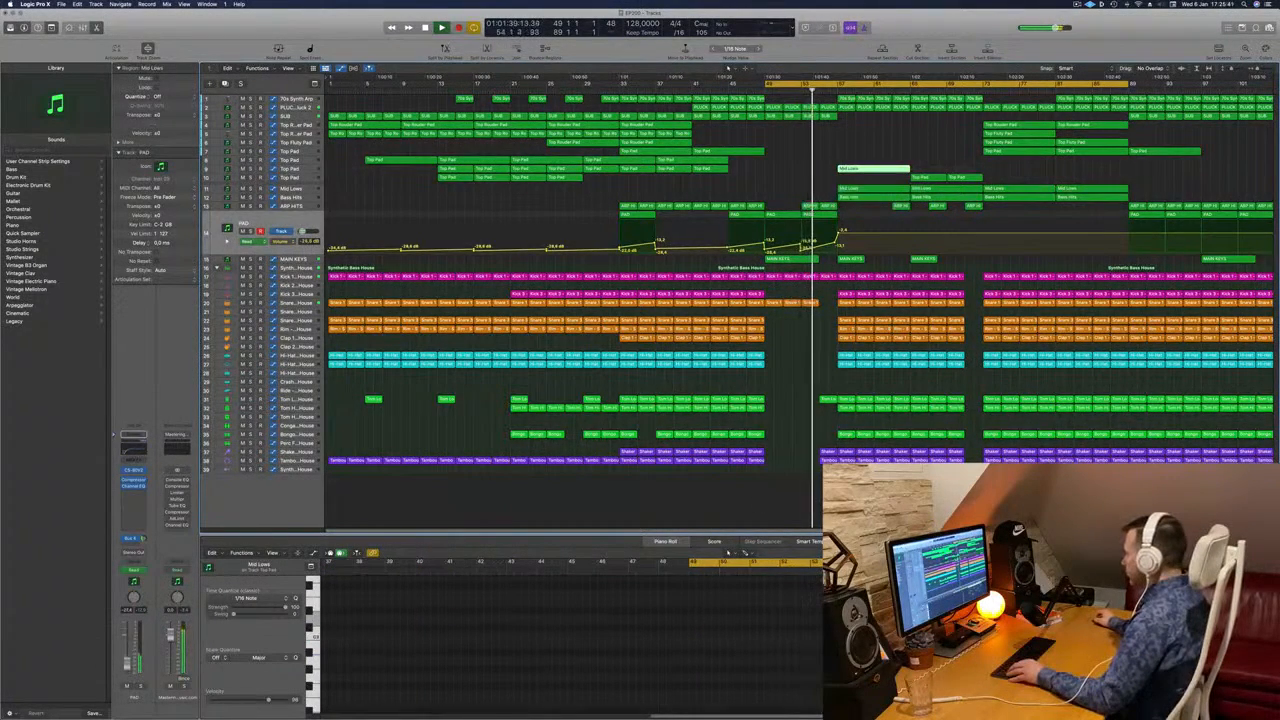
click(600, 636)
key(super+a)
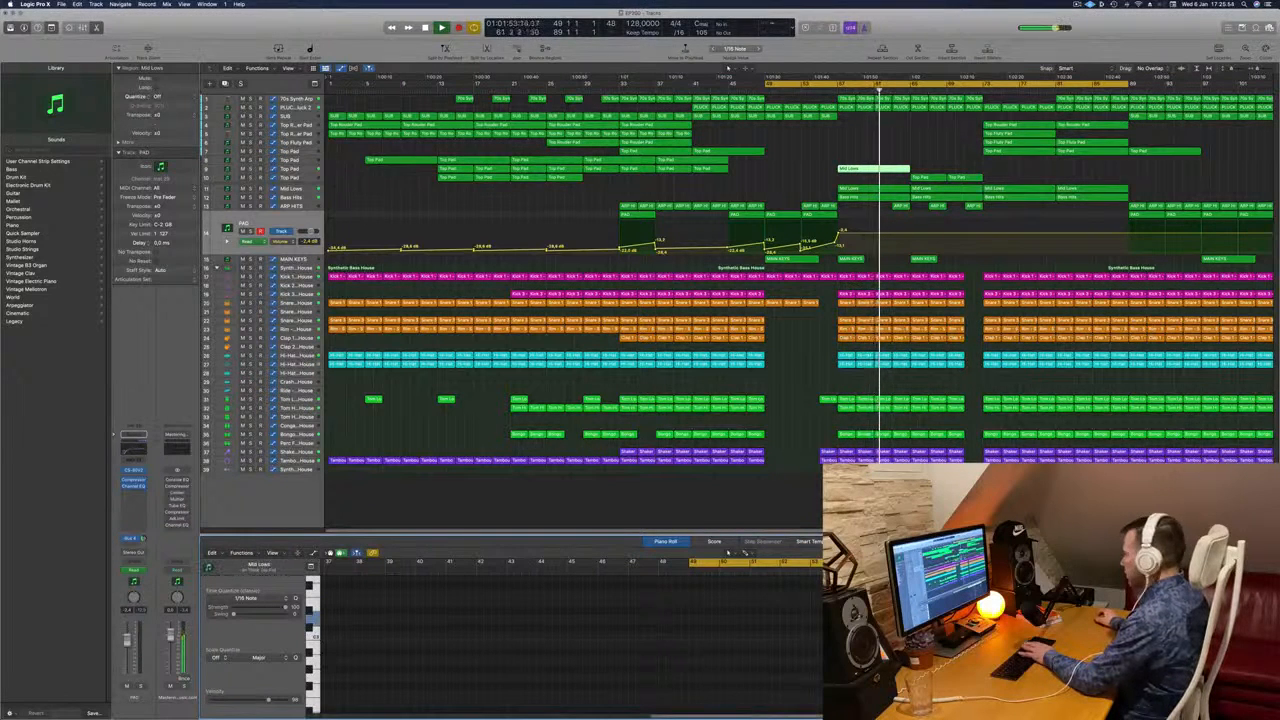
Listen from about bar 56, checking the Top Pad track with the copied Mid Lows region in solo.
click(822, 97)
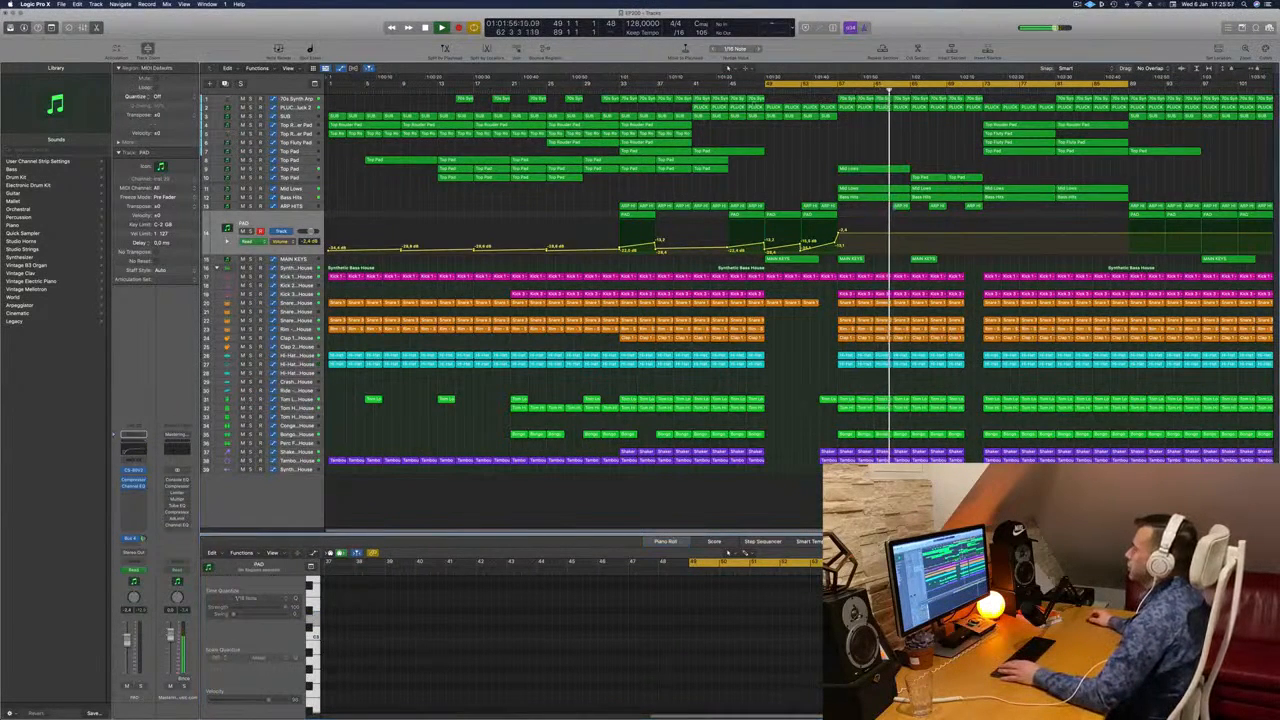
click(828, 91)
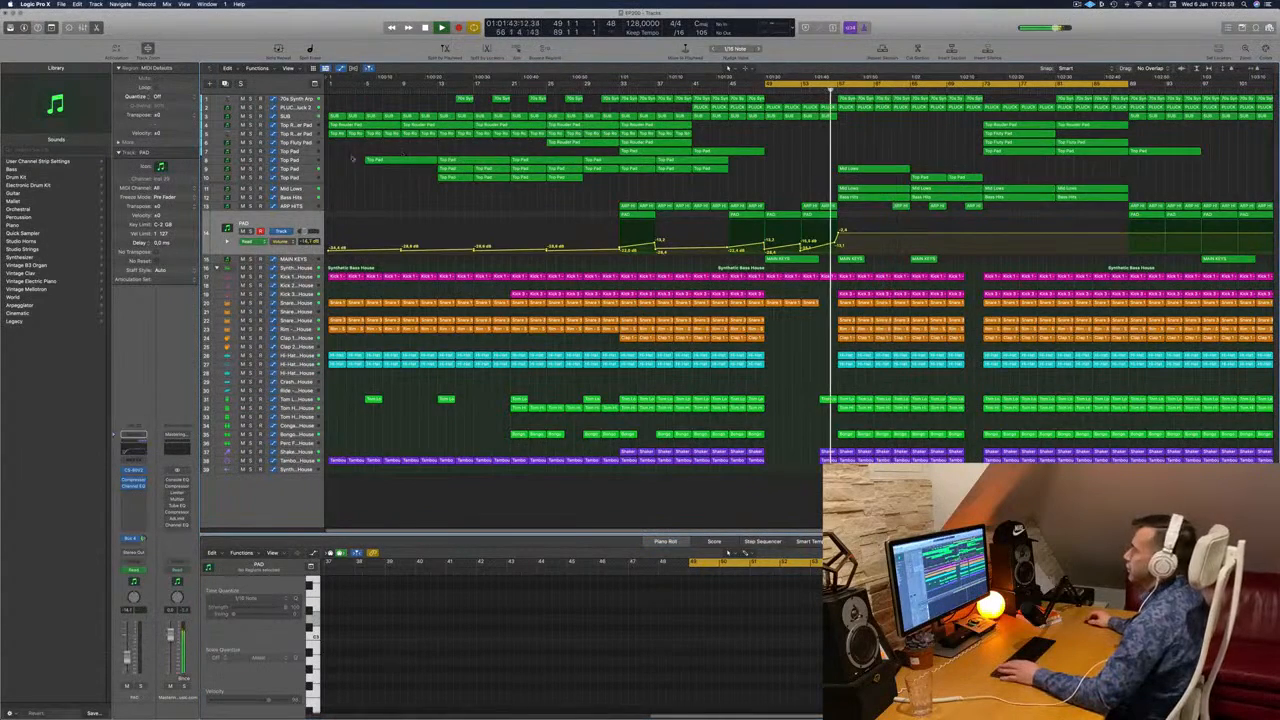
click(308, 162)
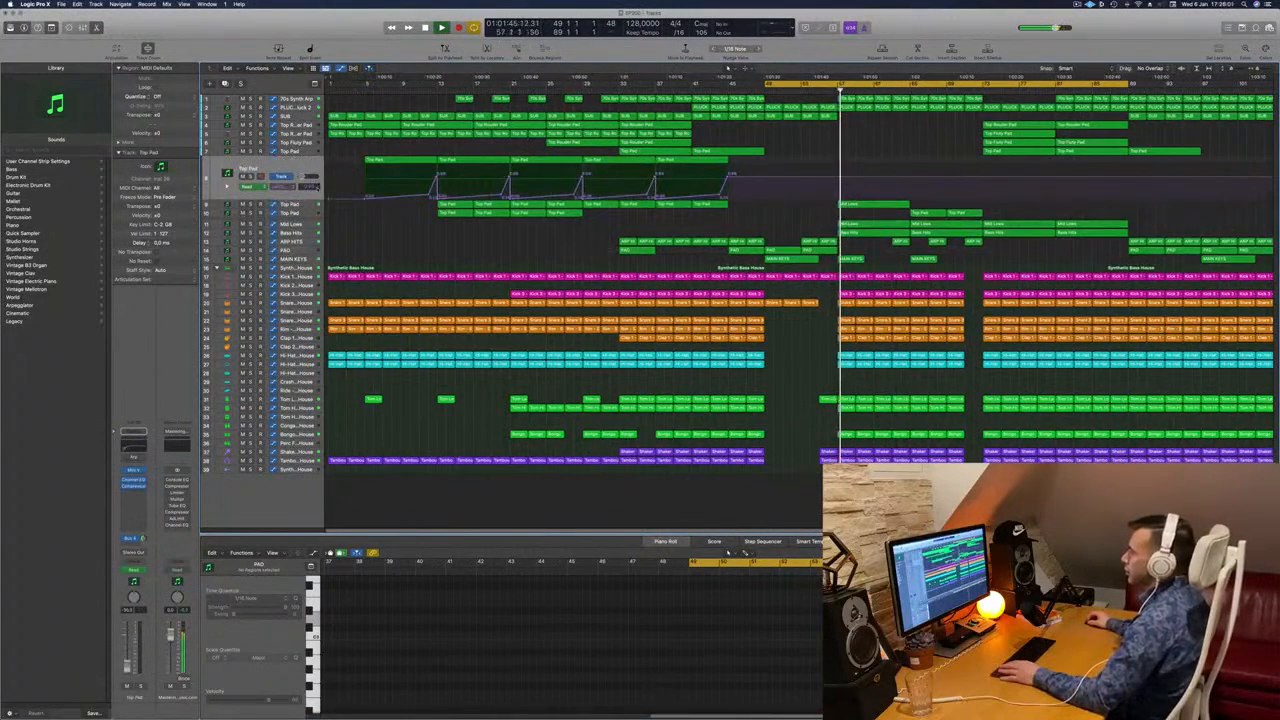
click(305, 205)
click(252, 185)
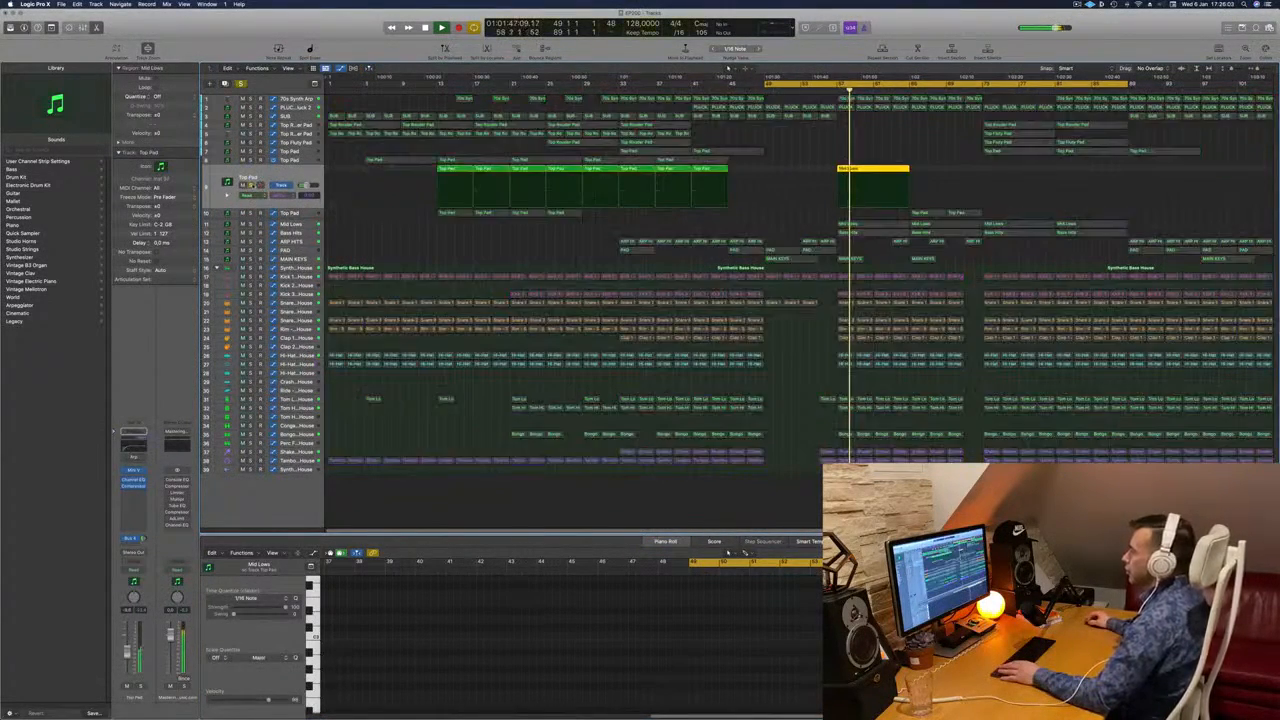
click(252, 185)
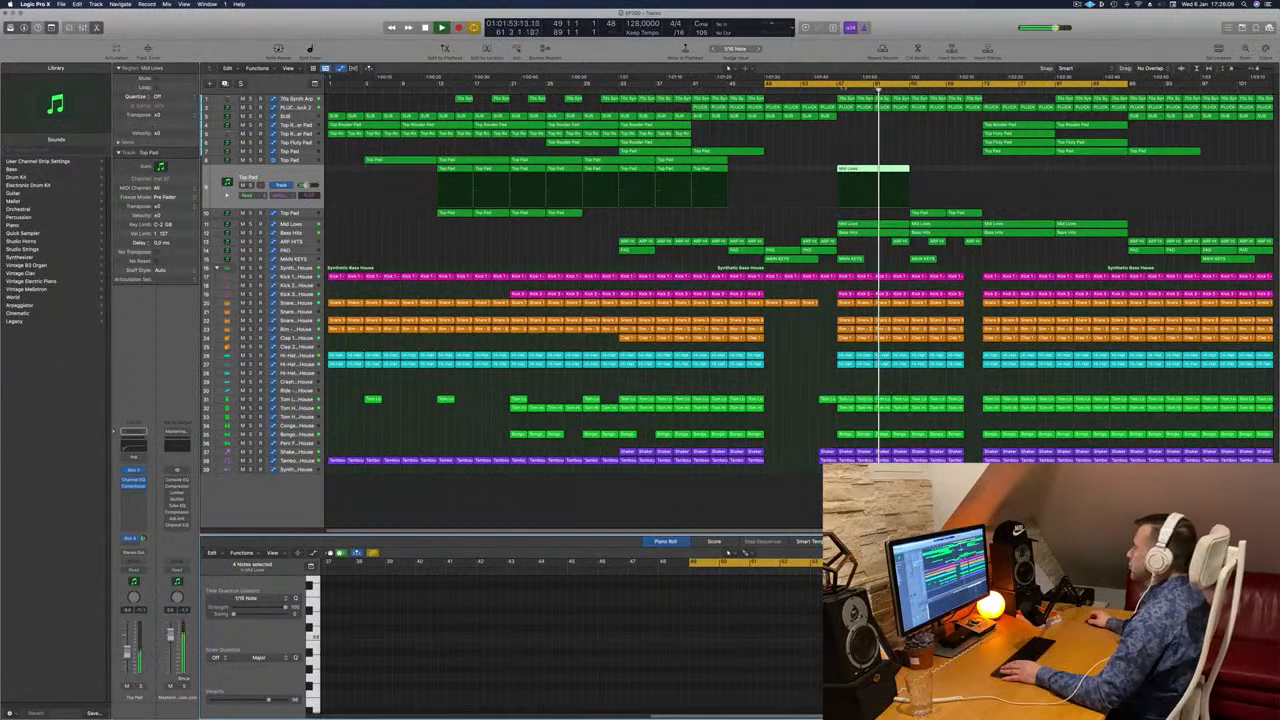
click(828, 91)
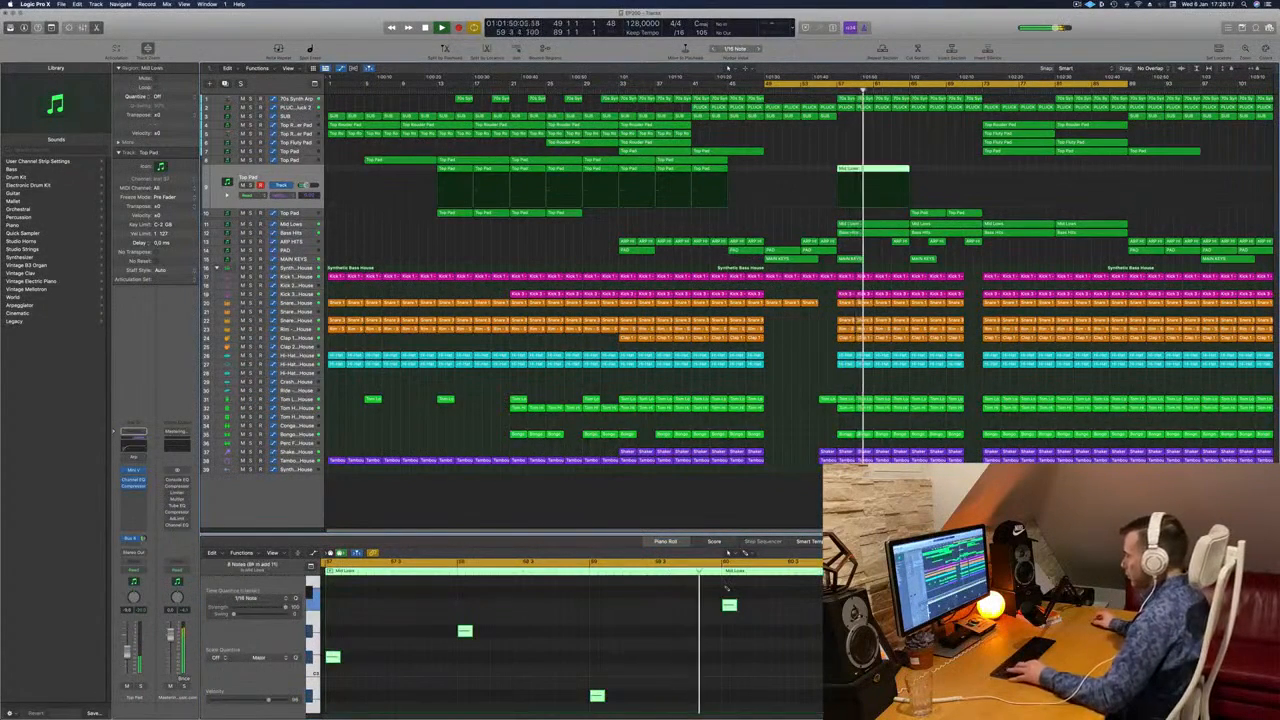
Transpose the notes of the copied Mid Lows region on the Top Pad track down and replay from around bar 57.
key(alt+Down)
key(comma)
key(comma)
key(comma)
key(comma)
key(comma)
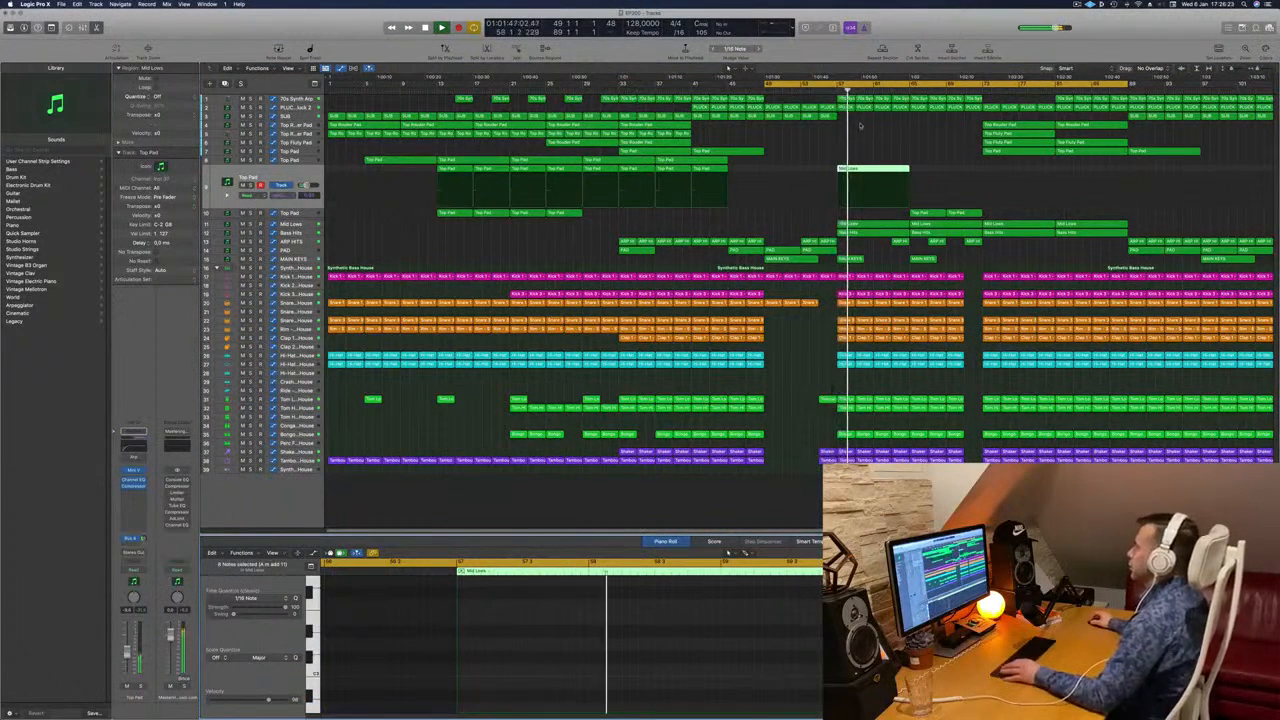
key(comma)
key(comma)
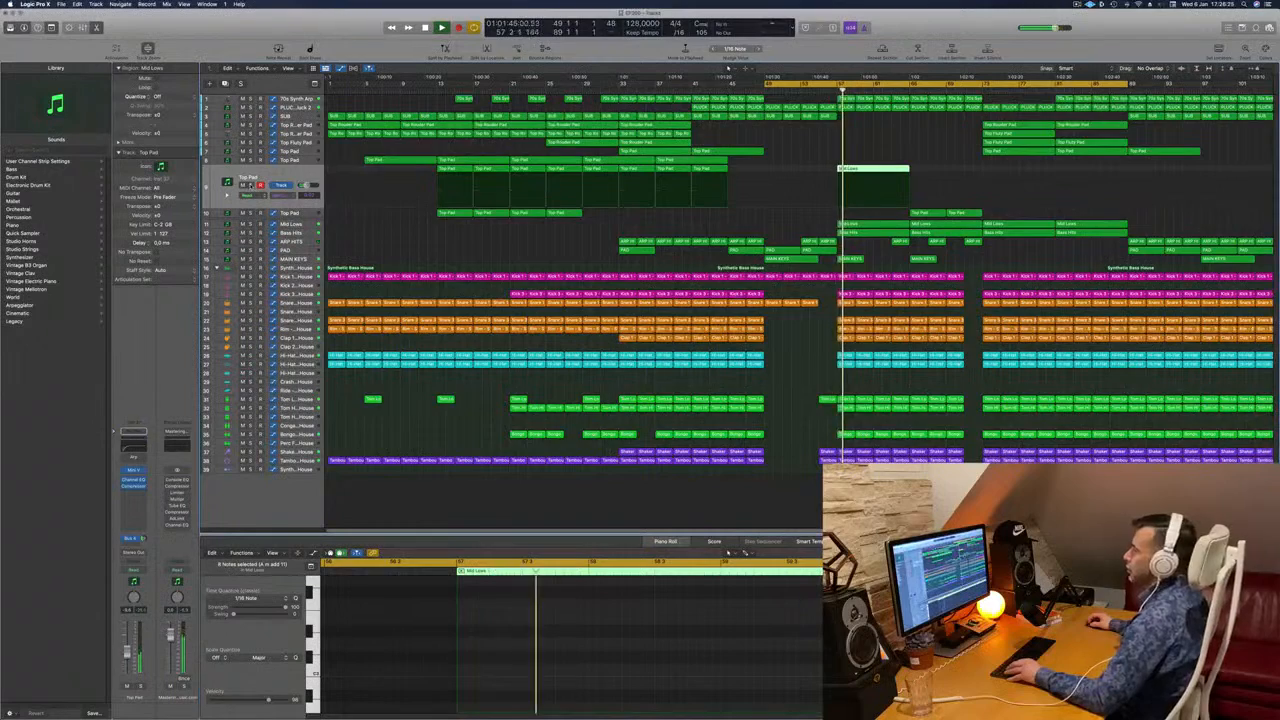
Toggle the Top Pad track's solo, replay from bar 49 and check the last SUB region before bar 57.
key(ctrl+s)
click(251, 186)
key(Return)
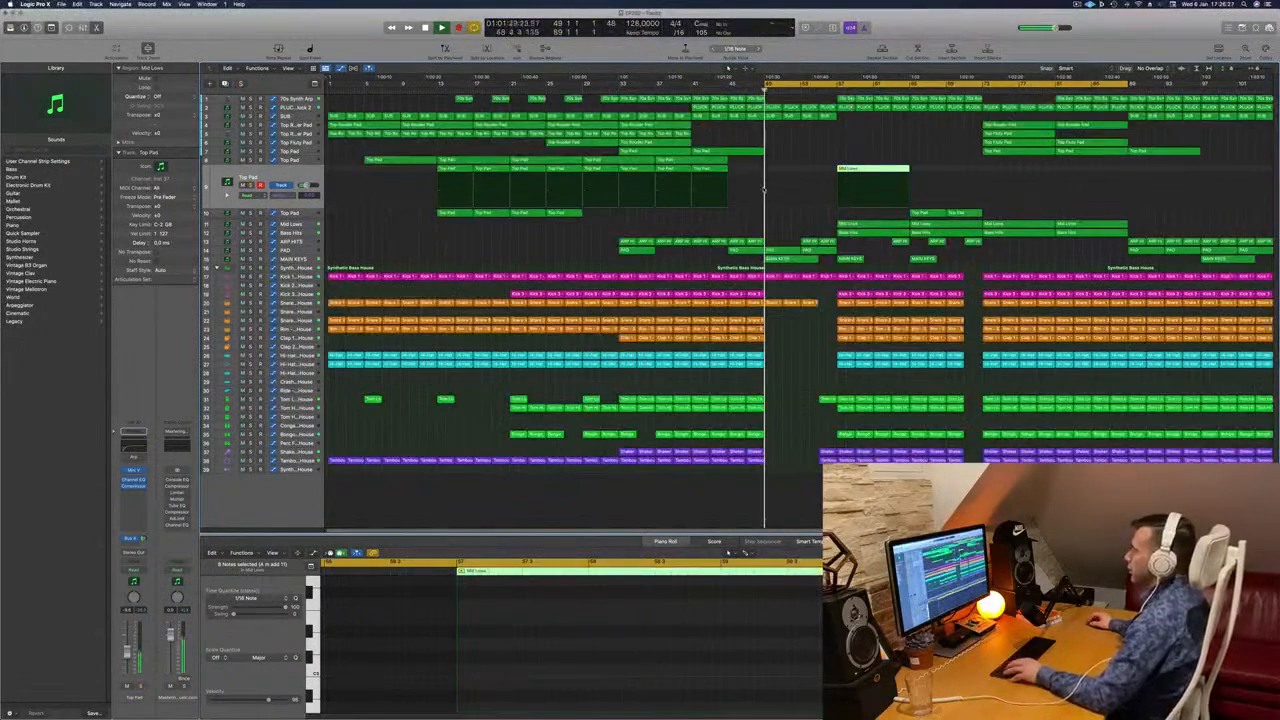
click(827, 117)
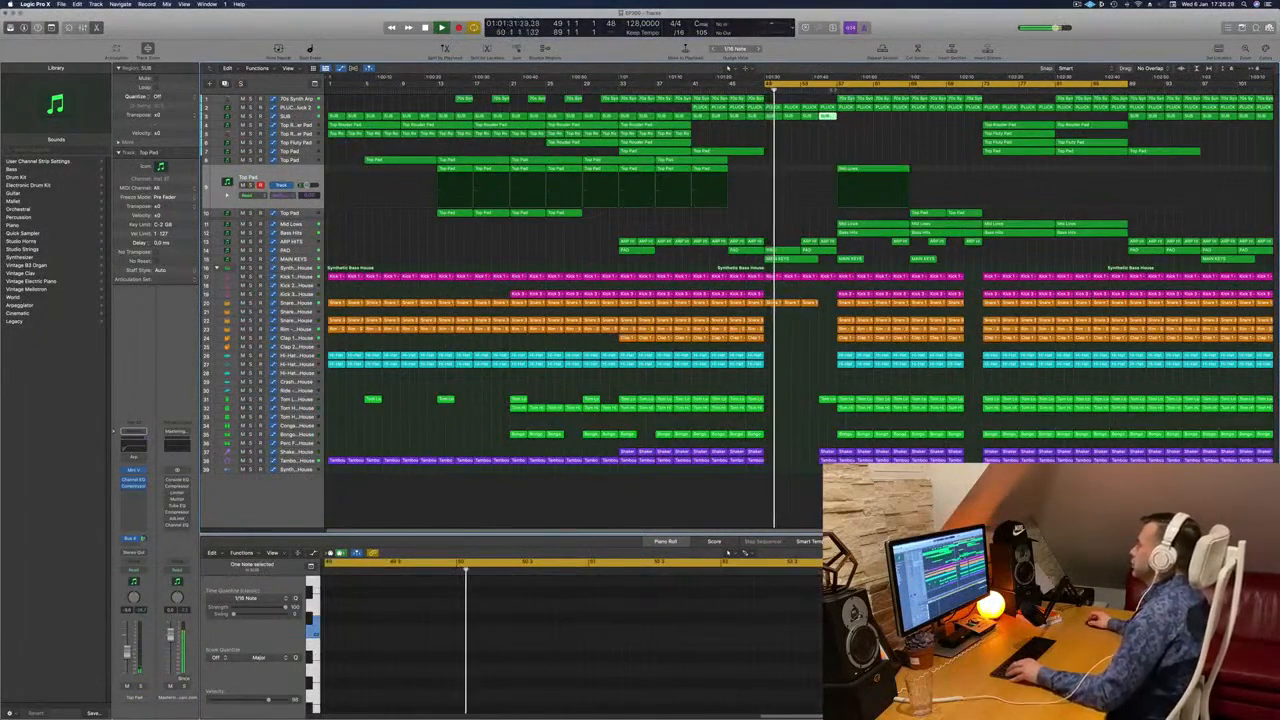
key(shift+period)
Copy the Top Pad track's Mid Lows region from bar 57 to bar 65 and check the track in solo.
click(863, 170)
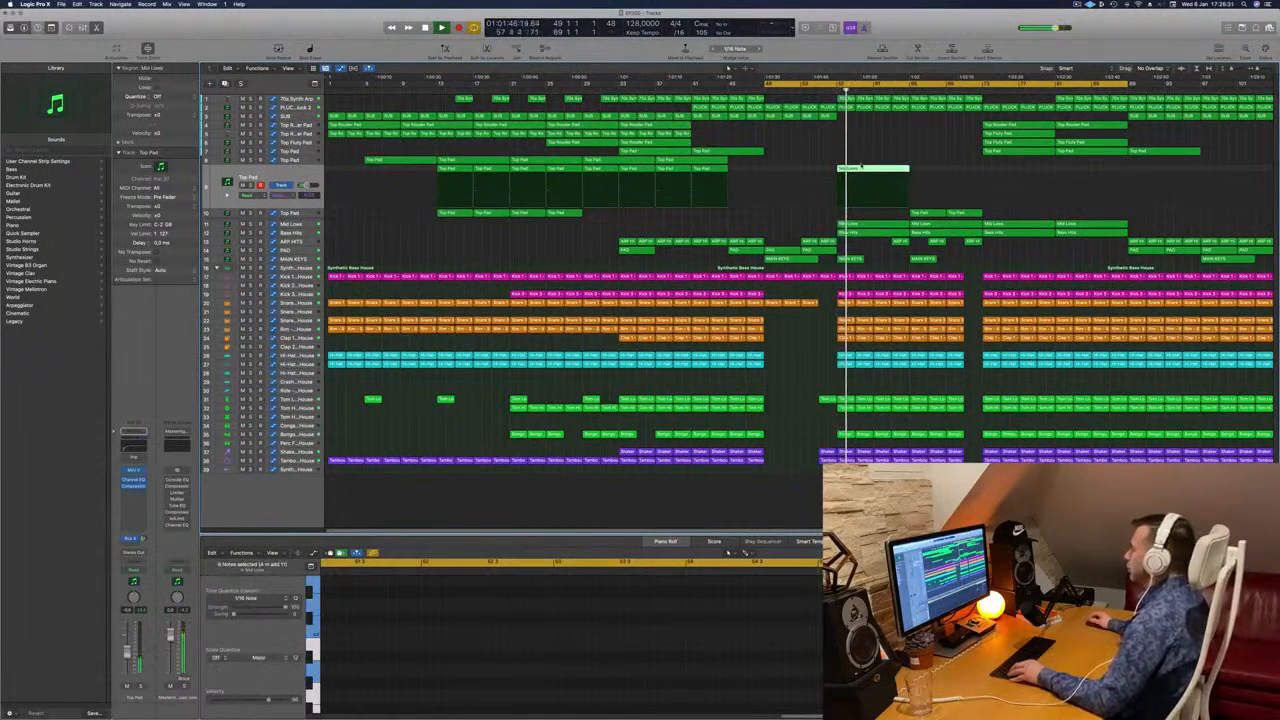
drag(878, 175, 951, 178)
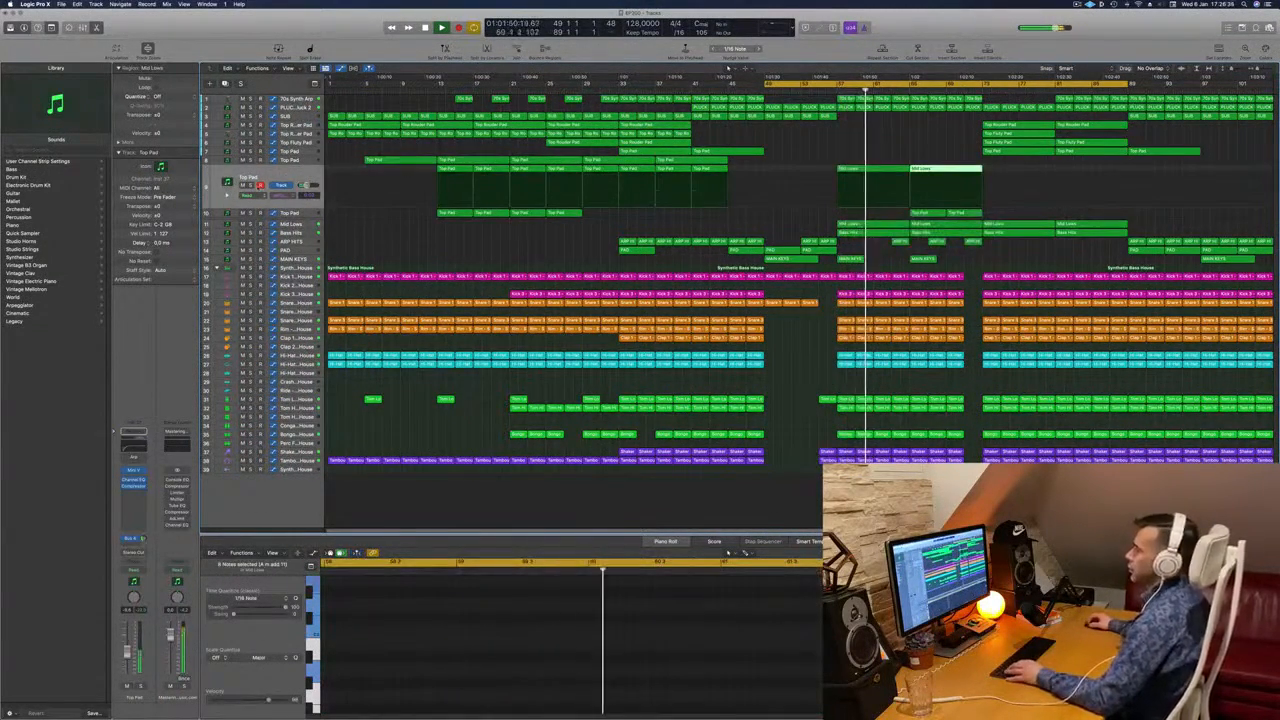
click(250, 185)
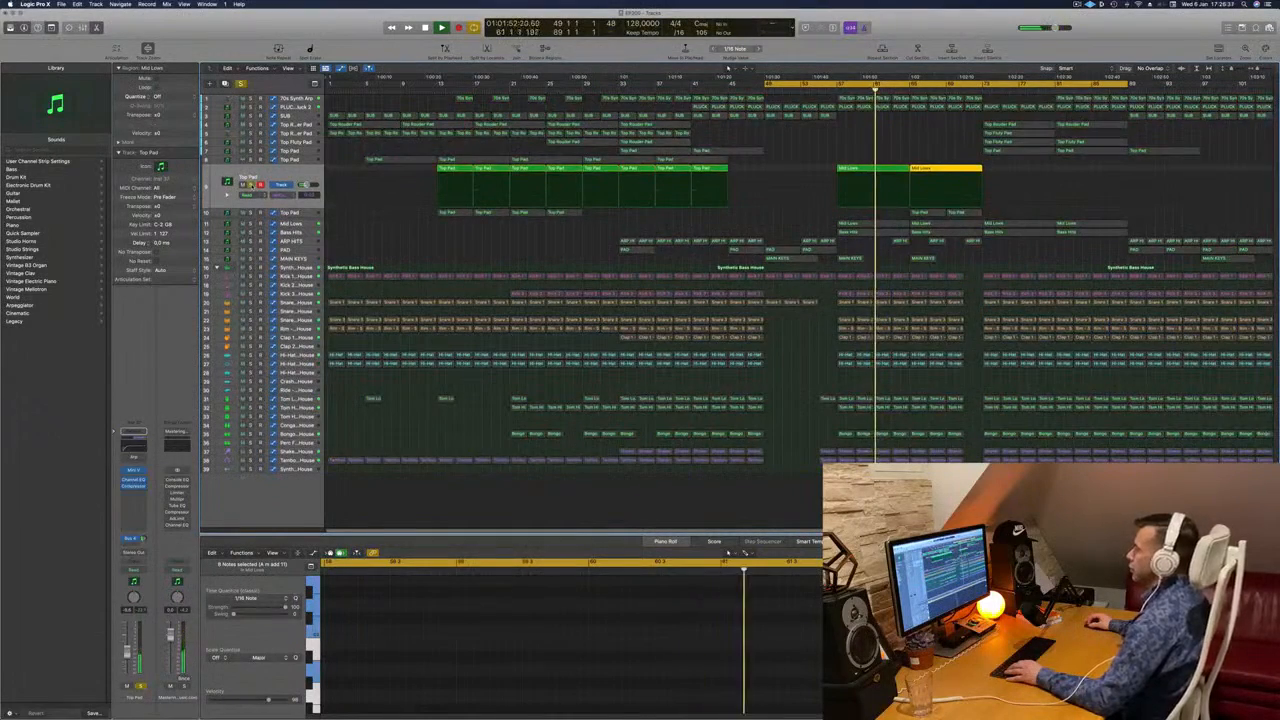
click(251, 185)
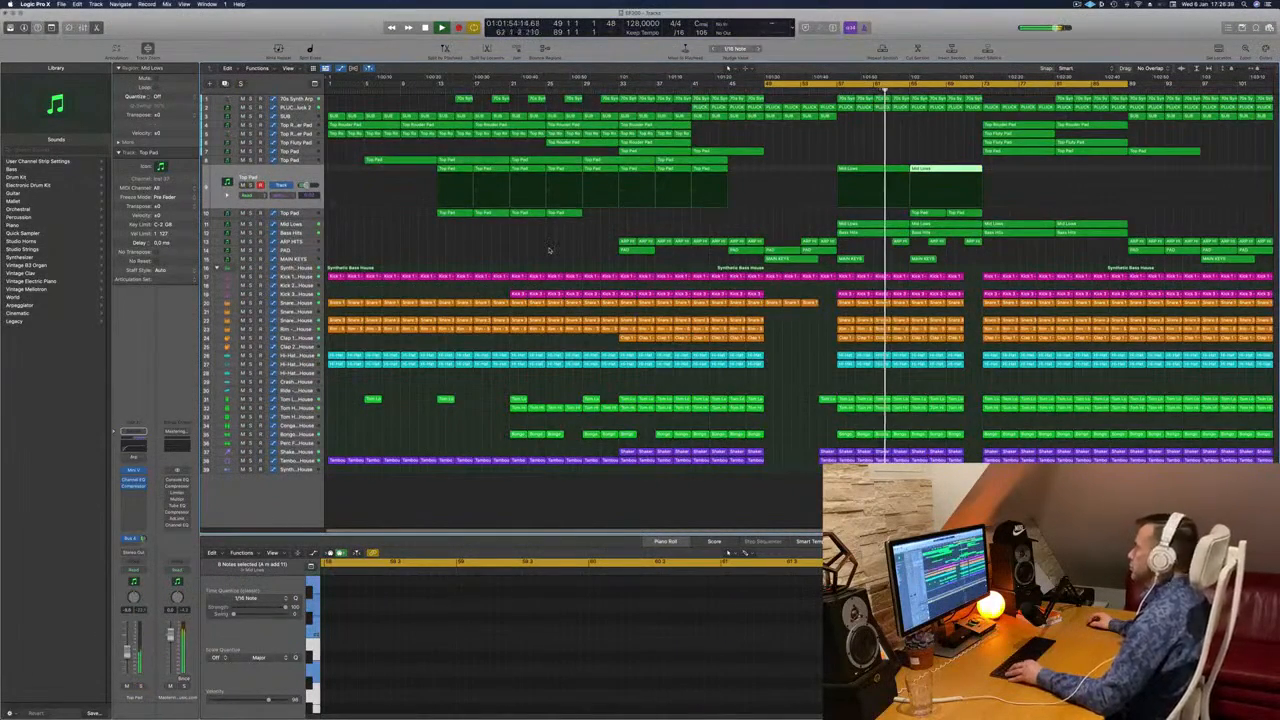
Listen from about bar 71 and check the upper pad tracks' parts from bar 73, including the Top Fluty Pad regions, in solo.
scroll(549, 247, down, 1)
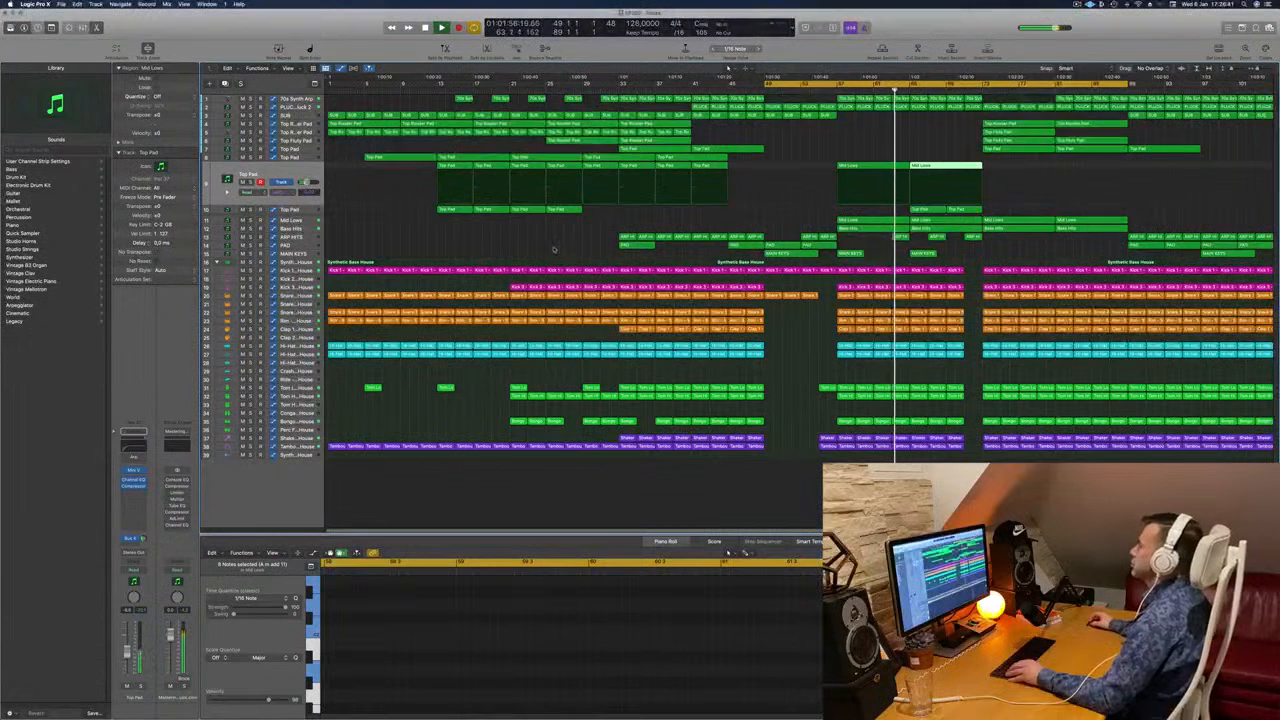
click(963, 91)
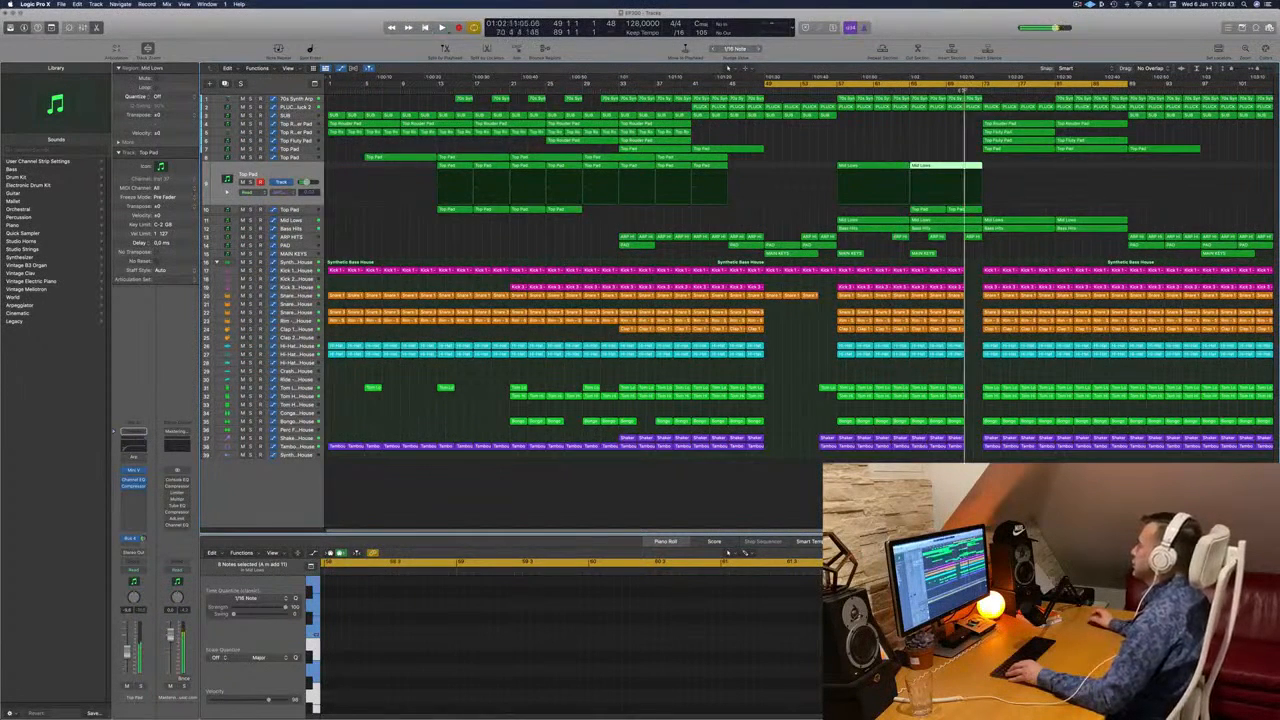
click(1018, 132)
drag(1018, 132, 1090, 140)
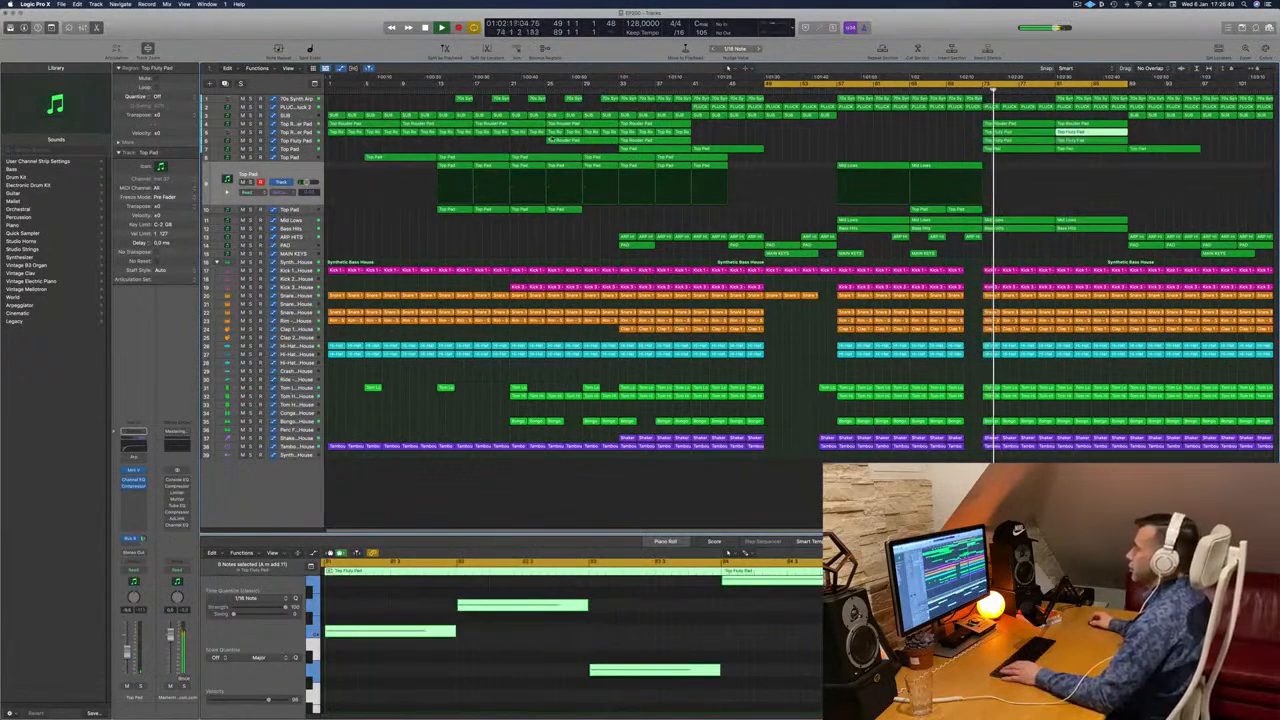
key(ctrl+s)
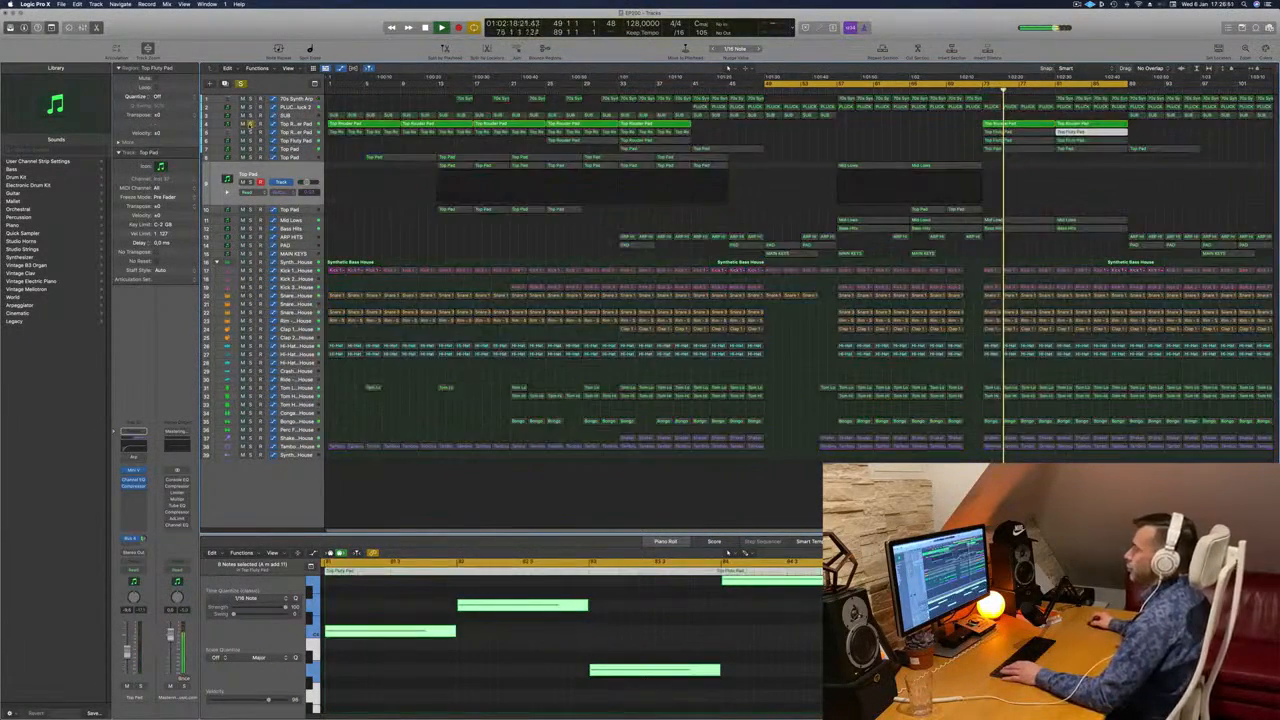
key(ctrl+s)
key(ctrl+s)
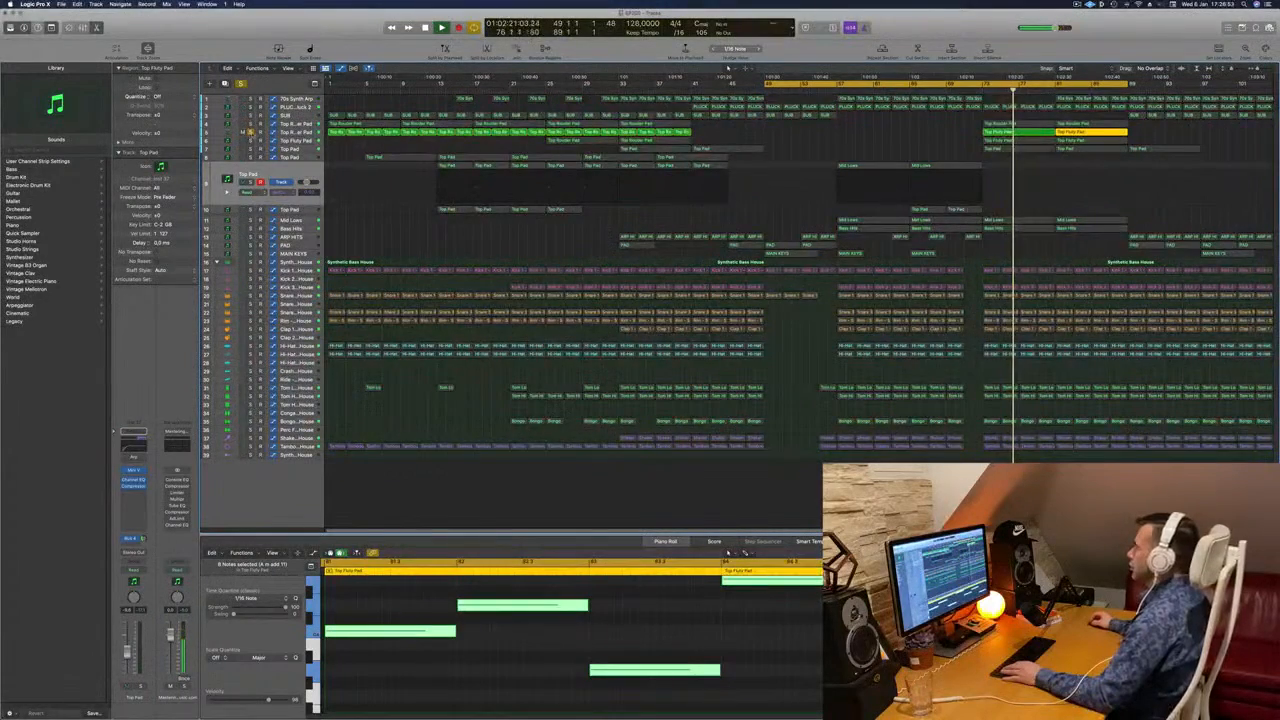
key(ctrl+s)
click(973, 129)
click(1004, 133)
key(space)
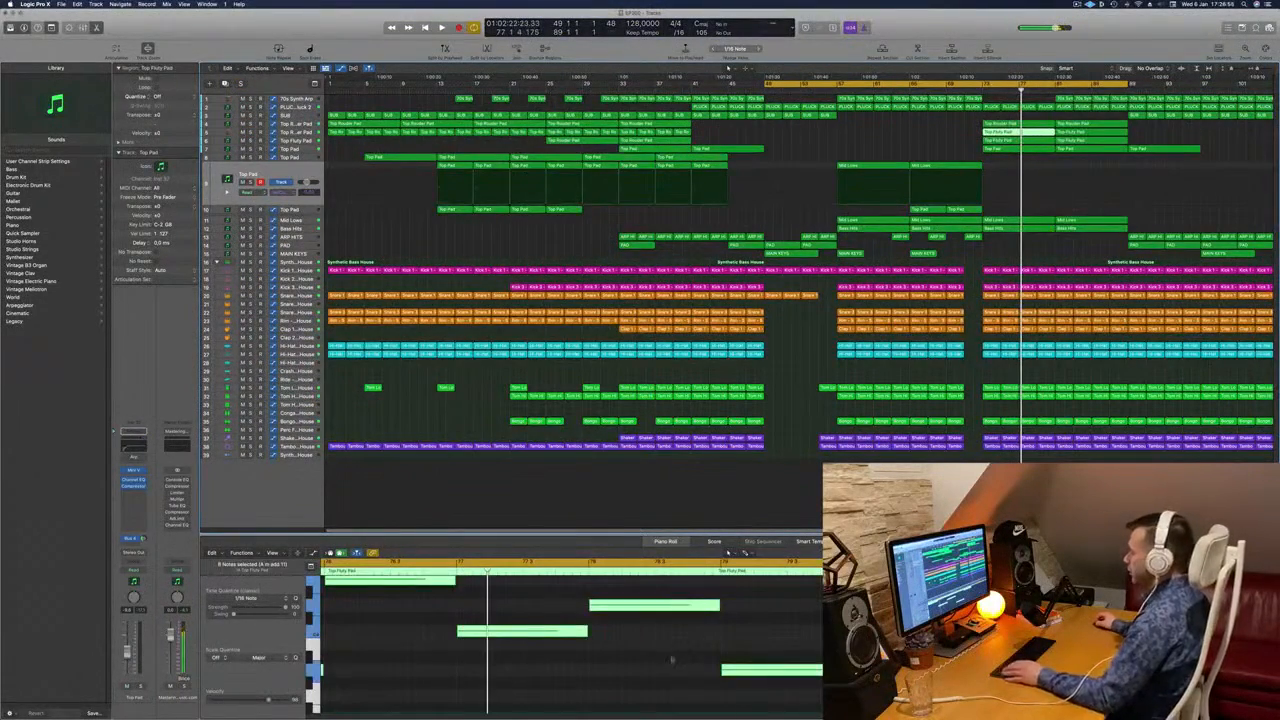
Transpose all notes of the Top Fluty Pad region at bar 73, on the track above the Top Fluty Pad track, and replay.
click(672, 660)
key(super+a)
key(Delete)
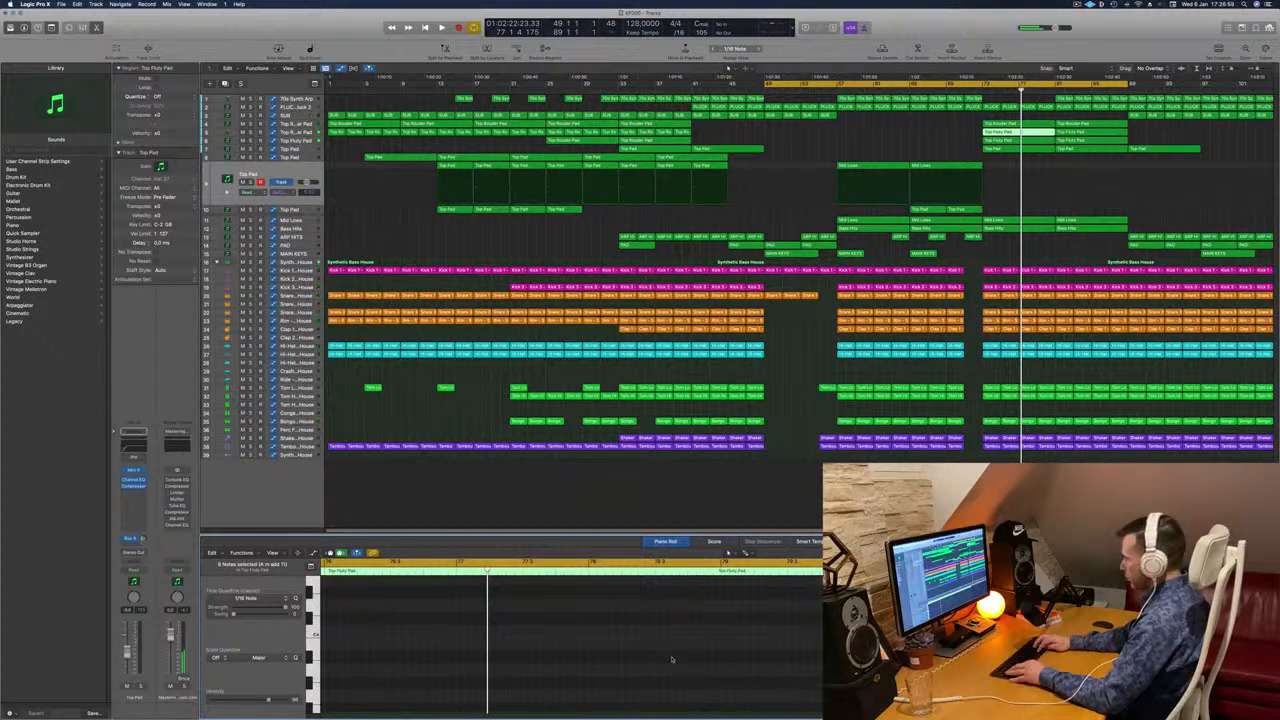
key(space)
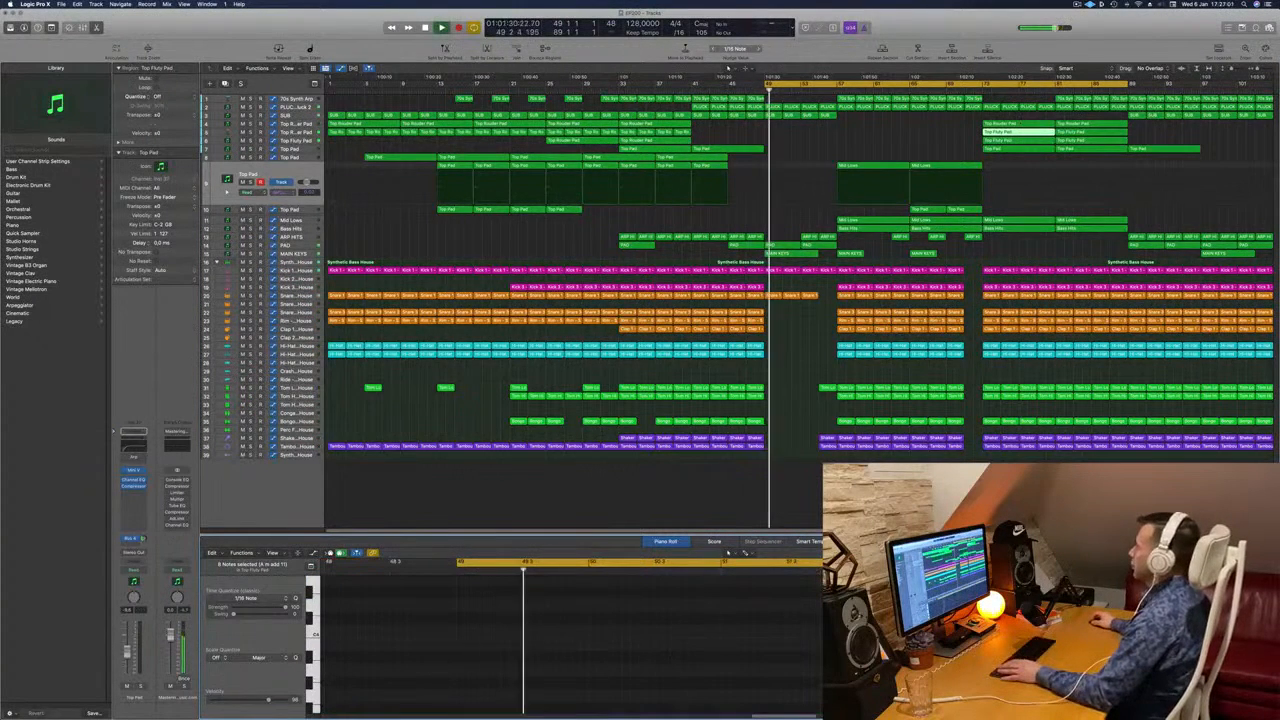
Listen from just before bar 73 and compare the upper pad tracks in solo with the Top Fluty Pad track's region.
click(941, 131)
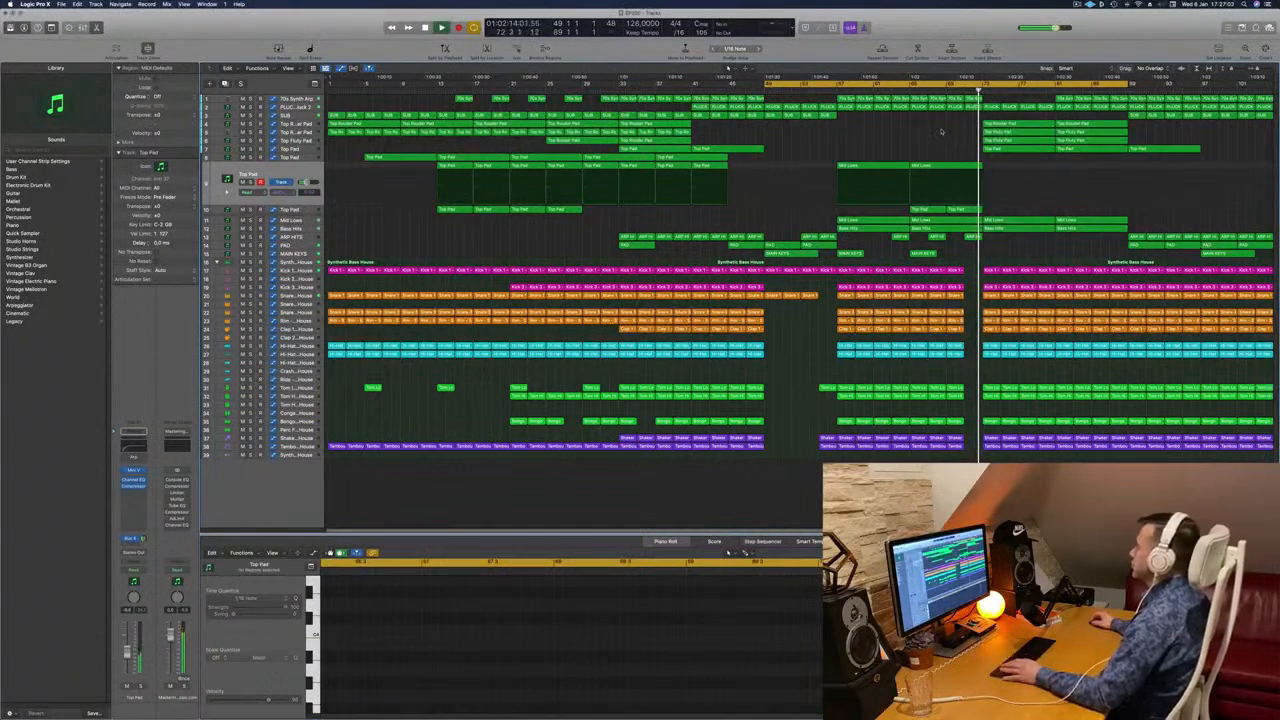
click(1024, 141)
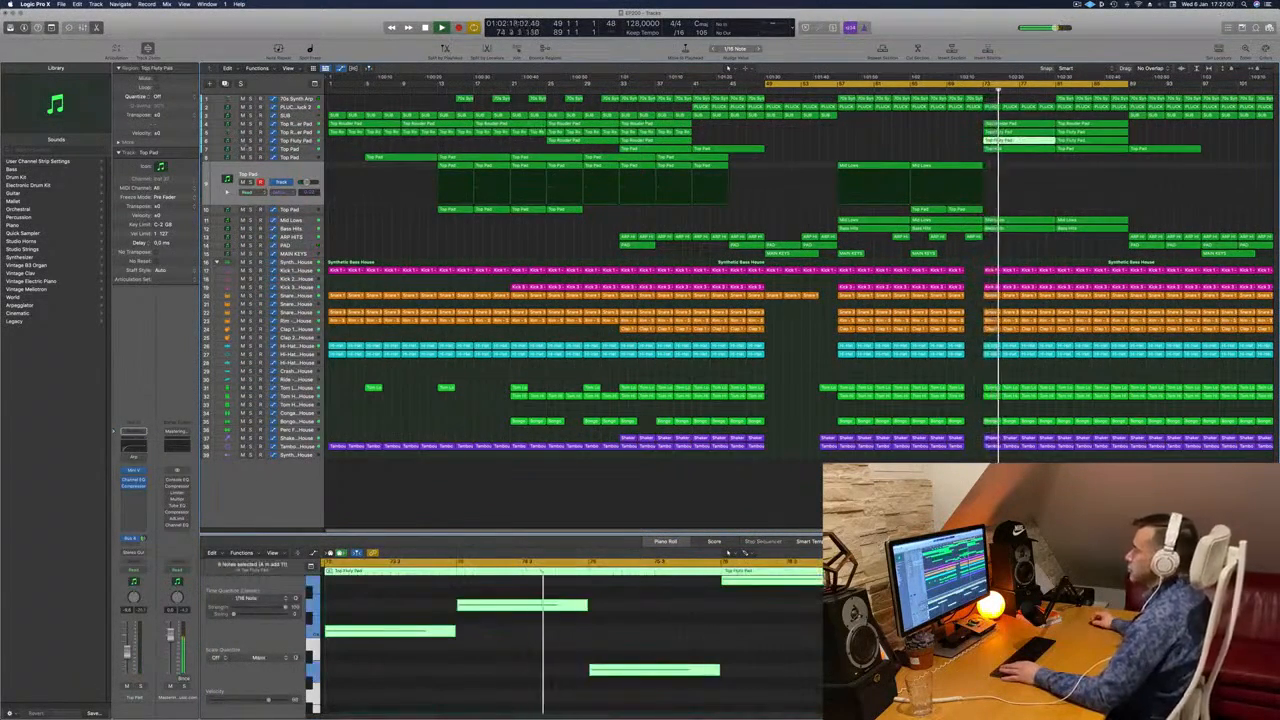
key(s)
key(s)
key(s)
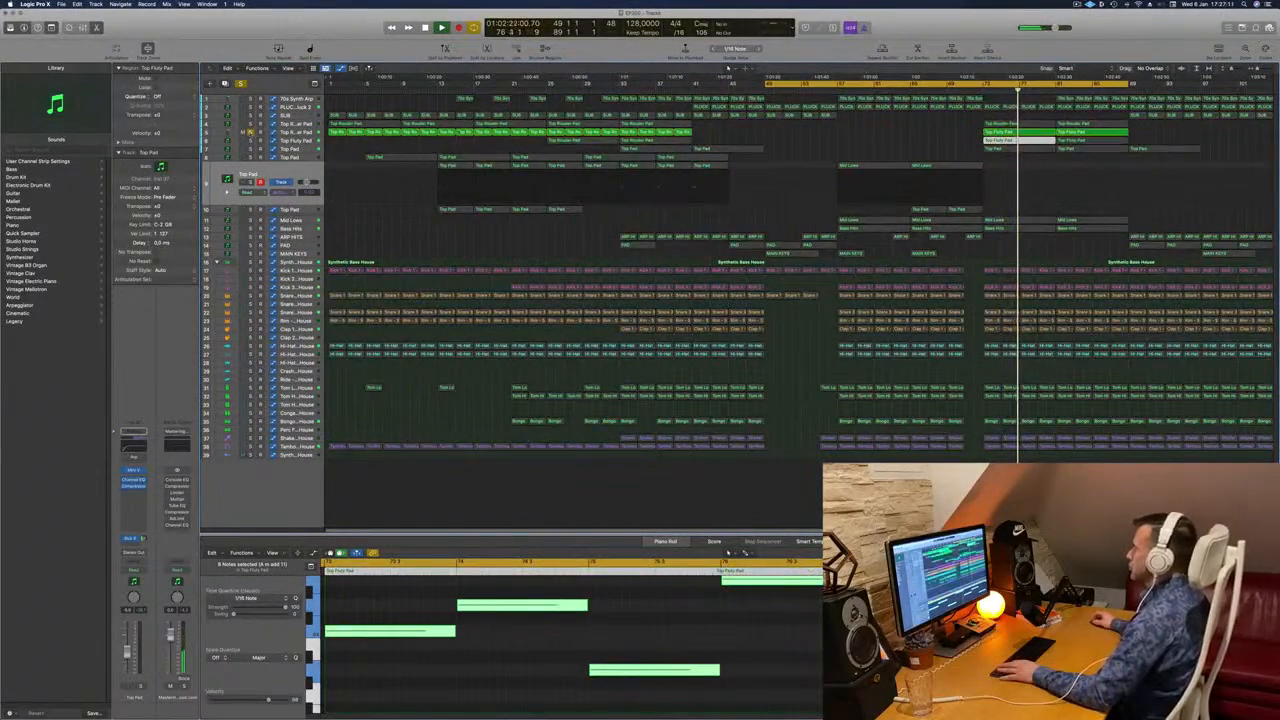
key(s)
click(975, 85)
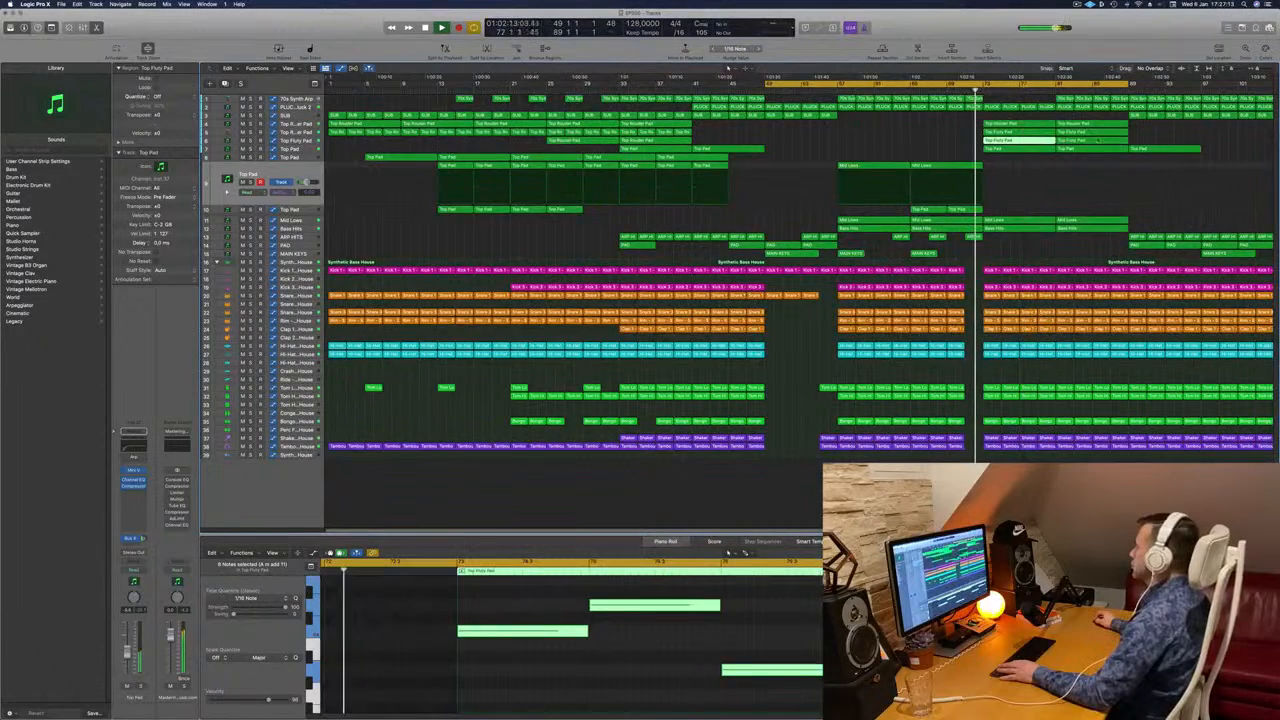
Replace the Top Fluty Pad track's region at bar 81 with a copy of its region from bar 73.
click(1096, 142)
key(Delete)
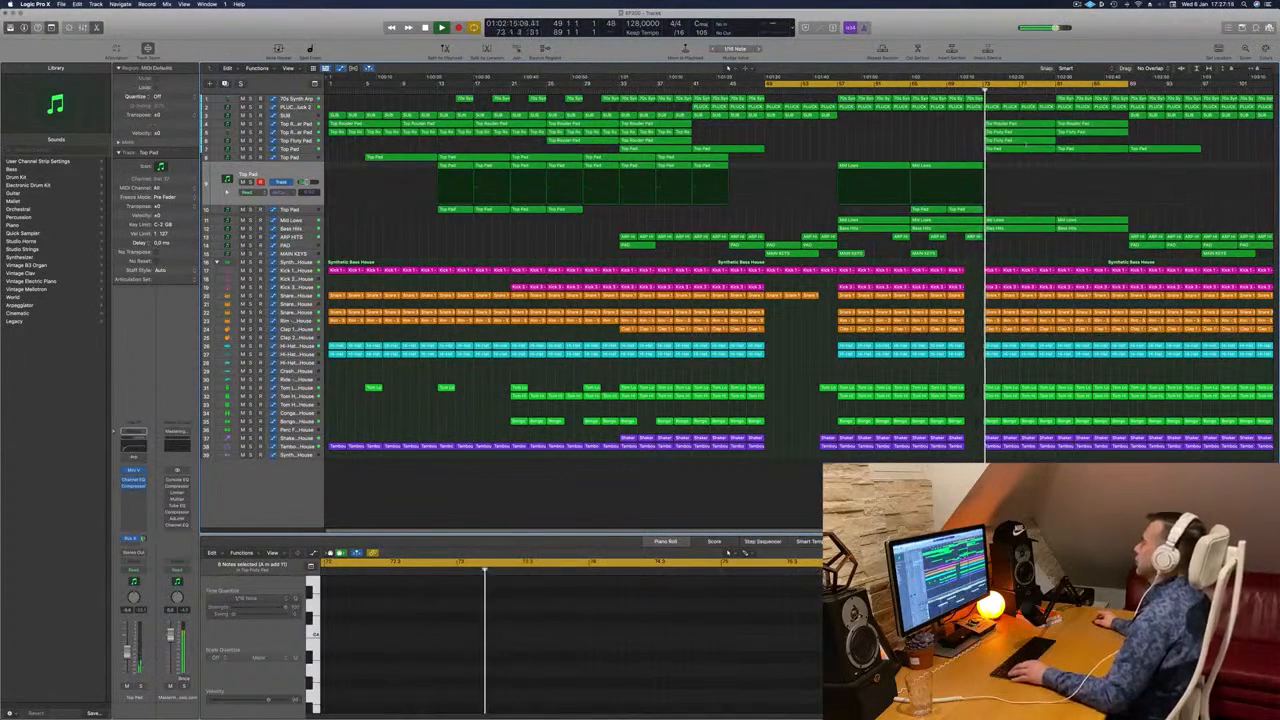
click(1025, 143)
drag(1025, 143, 1097, 145)
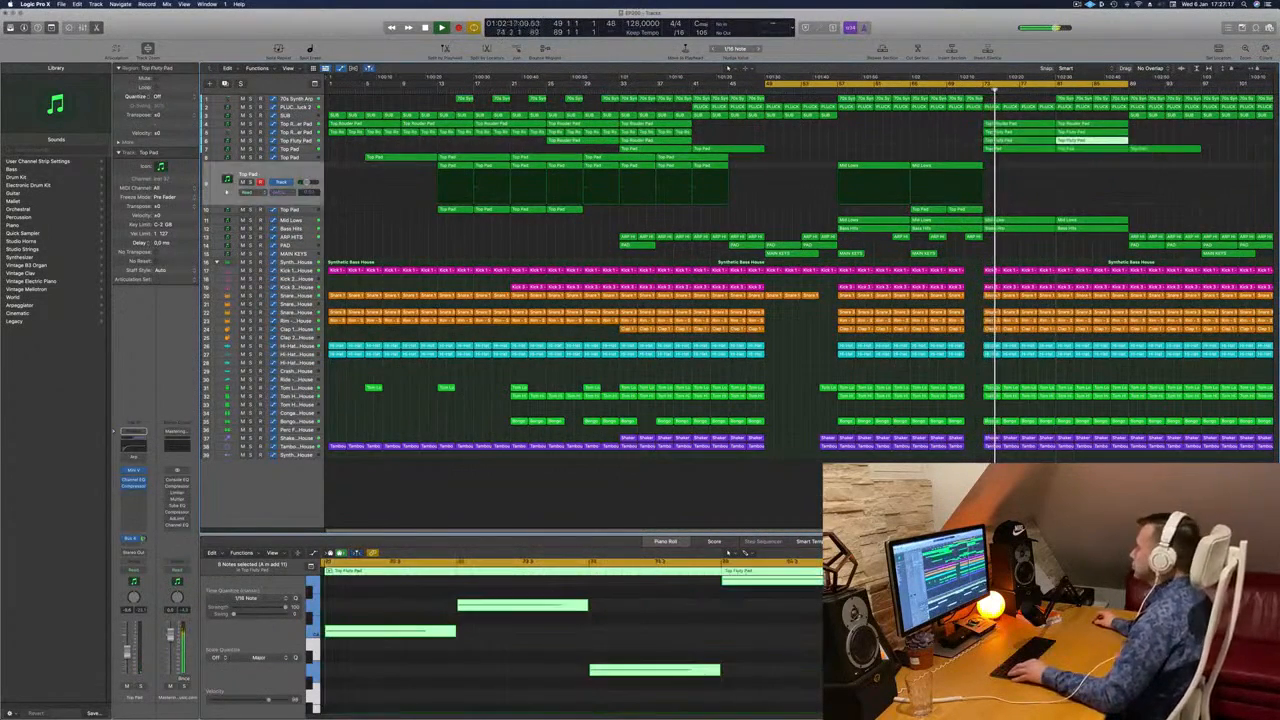
key(Delete)
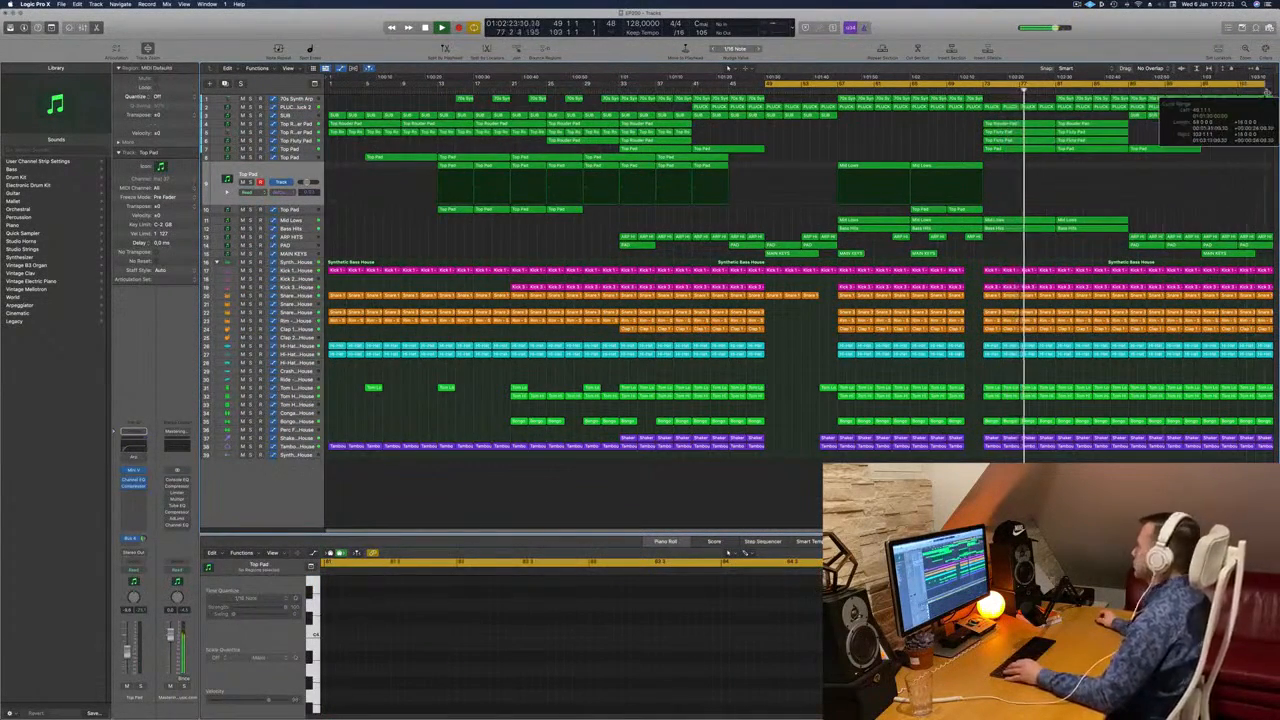
Extend the cycle range to about bar 104 and check the Top Fluty Pad track's two regions from bar 73 in the Piano Roll.
drag(1267, 92, 1277, 100)
scroll(1208, 169, right, 1)
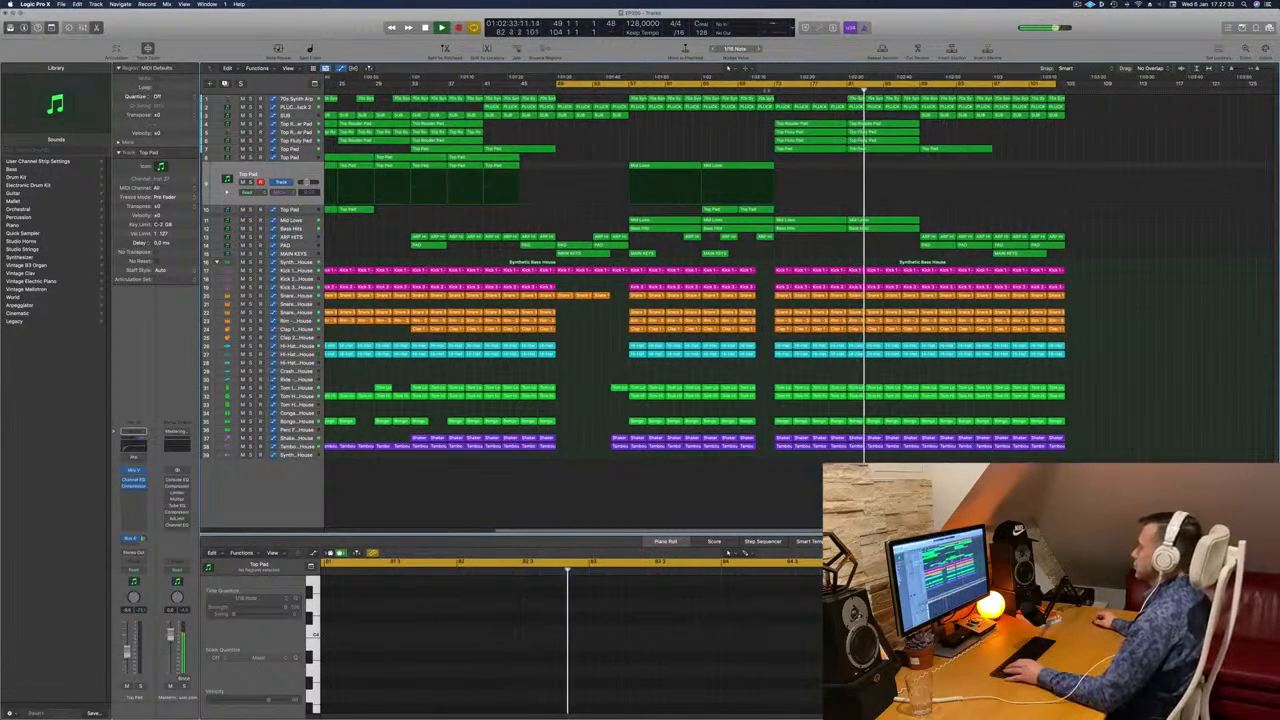
click(820, 142)
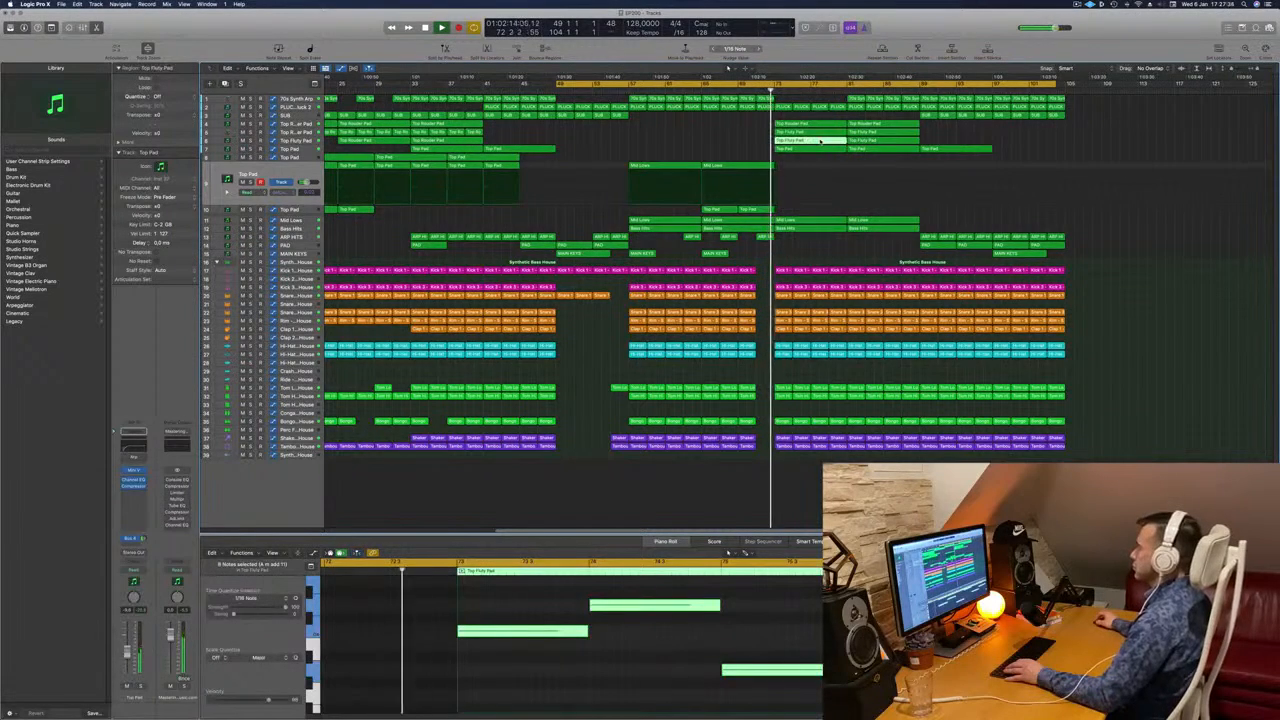
click(932, 135)
drag(932, 137, 832, 142)
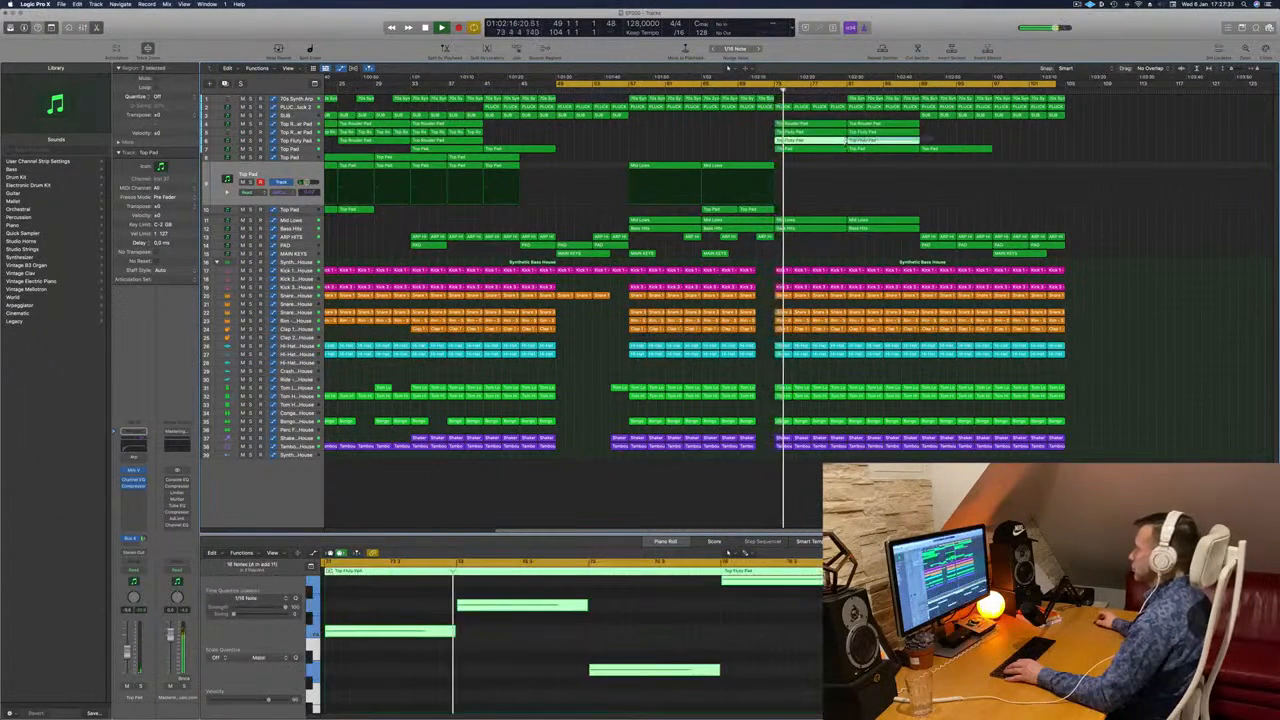
scroll(780, 679, down, 3)
scroll(779, 679, down, 5)
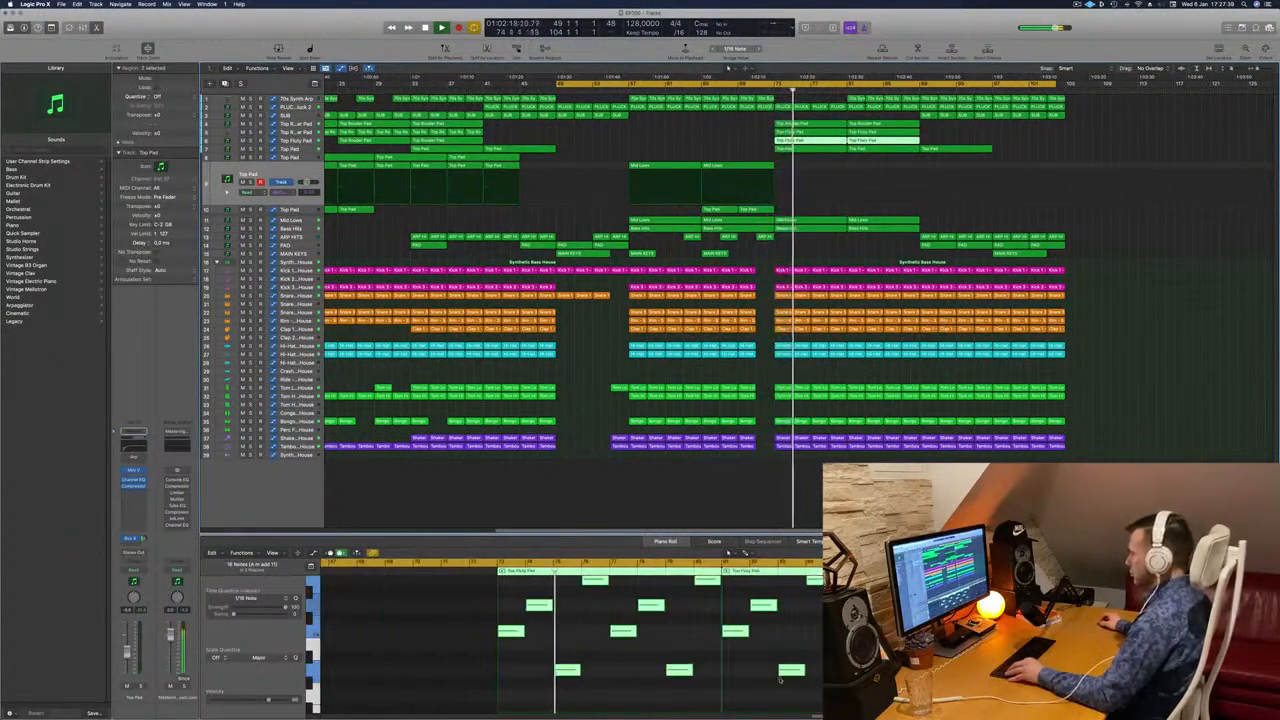
Transpose the notes of the Top Fluty Pad region at bar 81, on the track above the Top Fluty Pad track.
drag(924, 129, 836, 133)
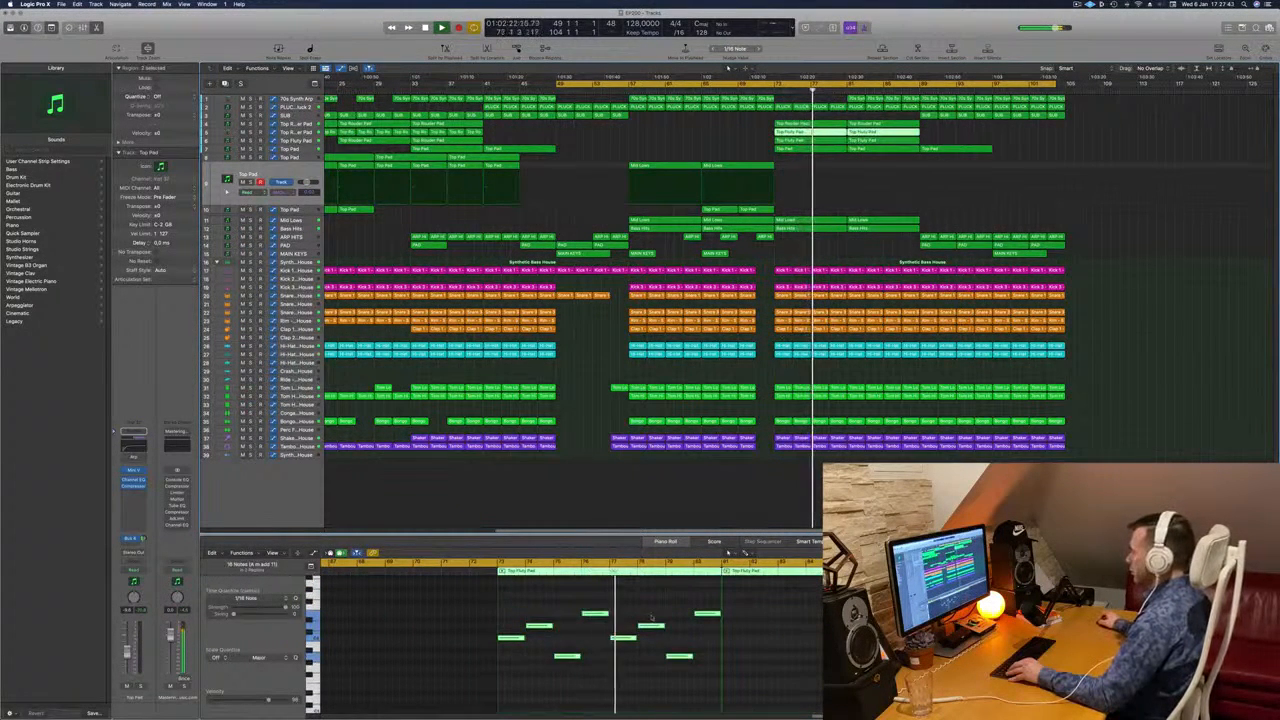
scroll(727, 636, up, 3)
scroll(727, 636, down, 5)
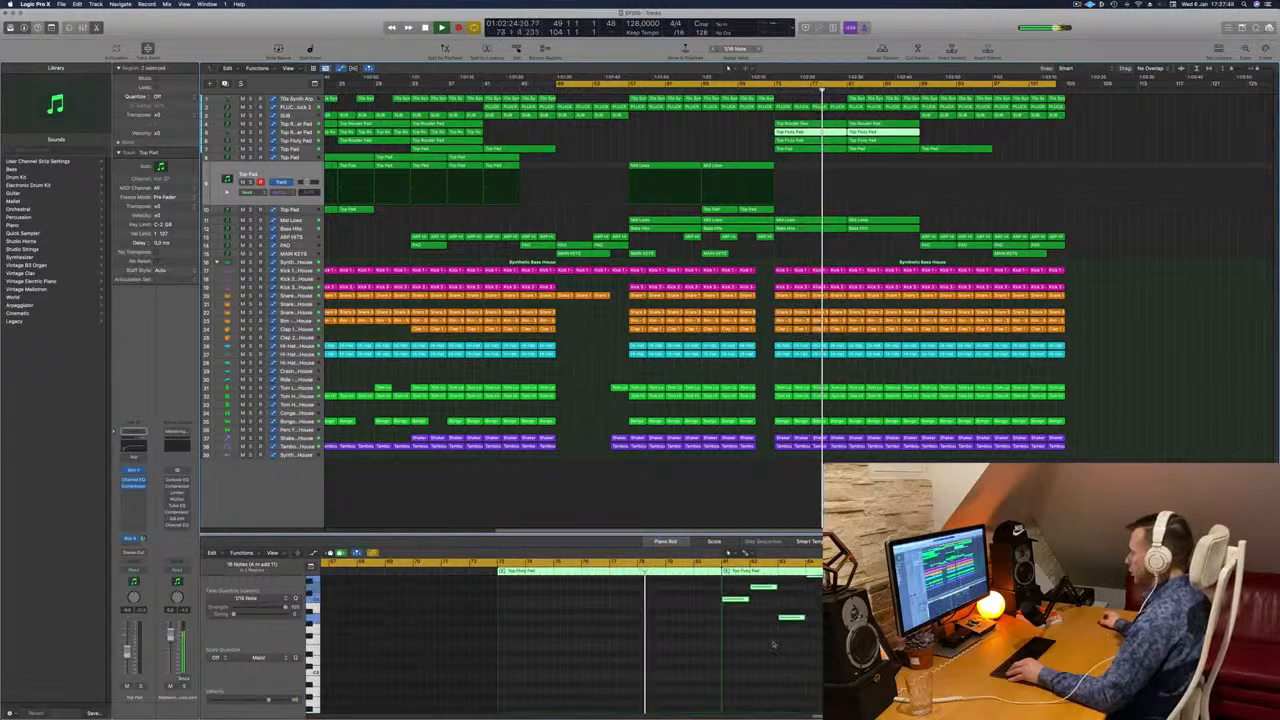
scroll(774, 643, up, 1)
drag(735, 594, 940, 661)
key(alt+shift+Down)
key(alt+shift+Down)
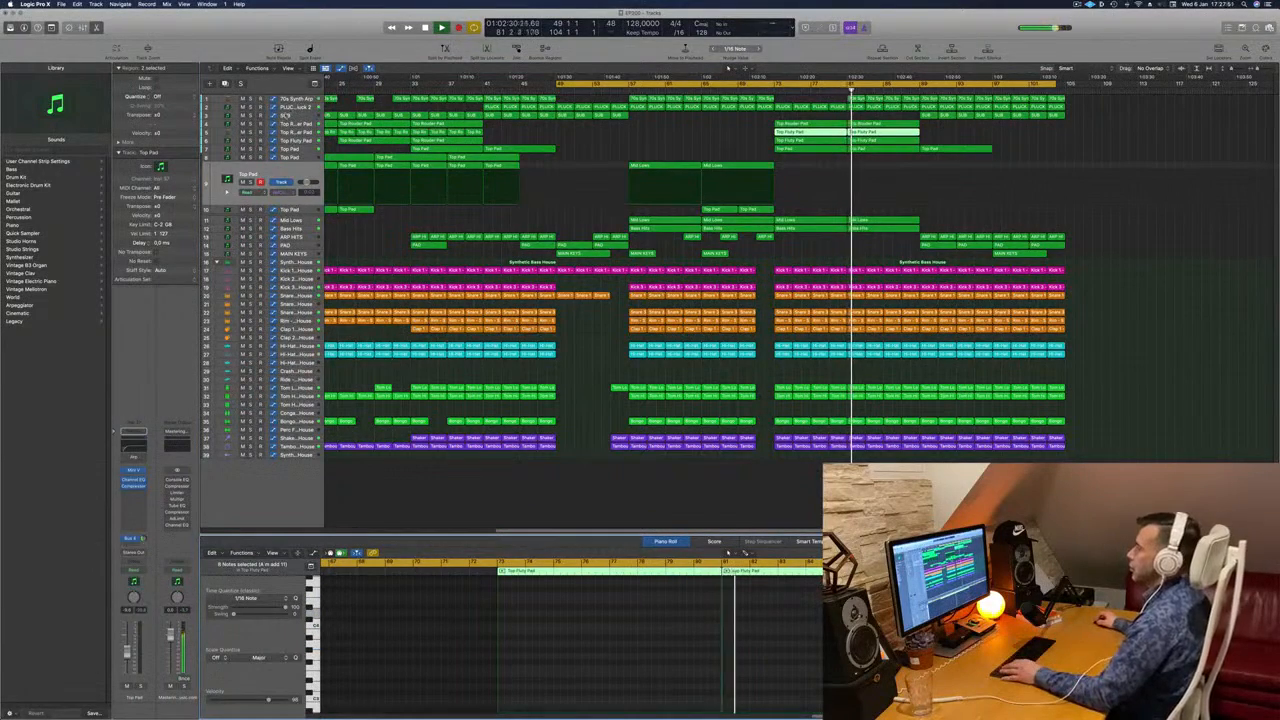
Check the Top Rounder Pad and SUB tracks in solo from around bar 81, ending with all solos off.
key(s)
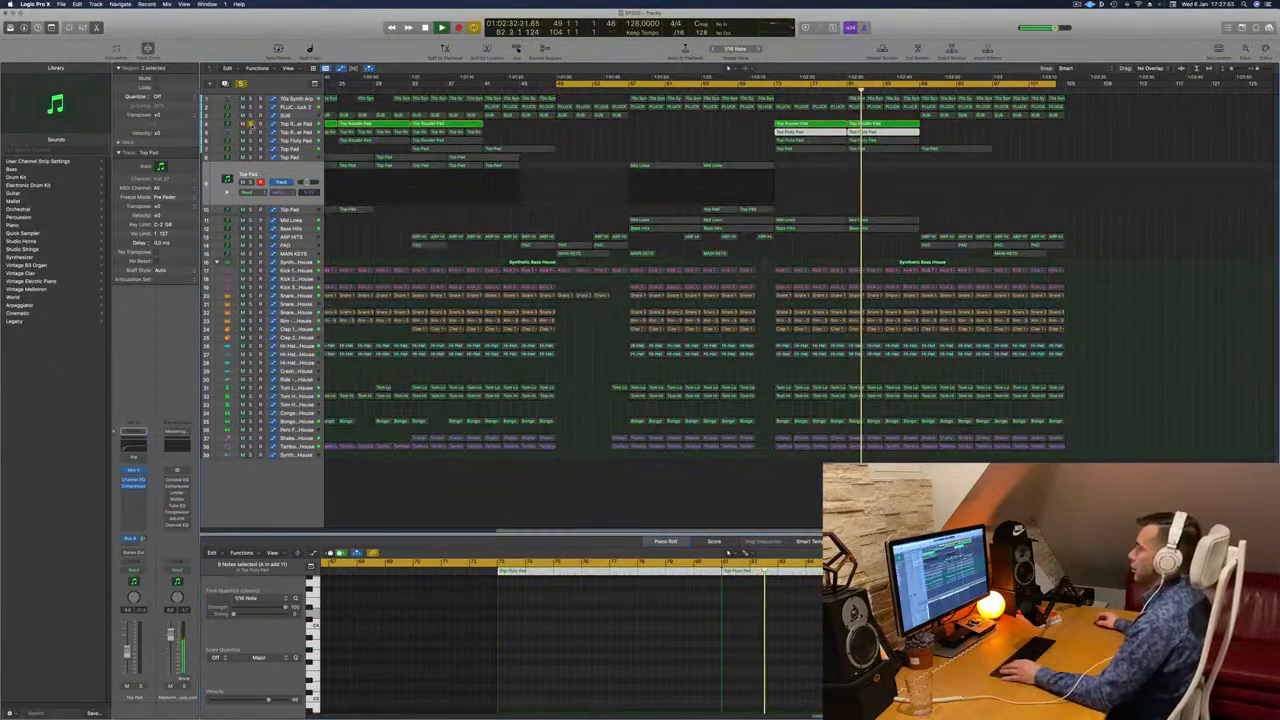
click(251, 124)
click(251, 116)
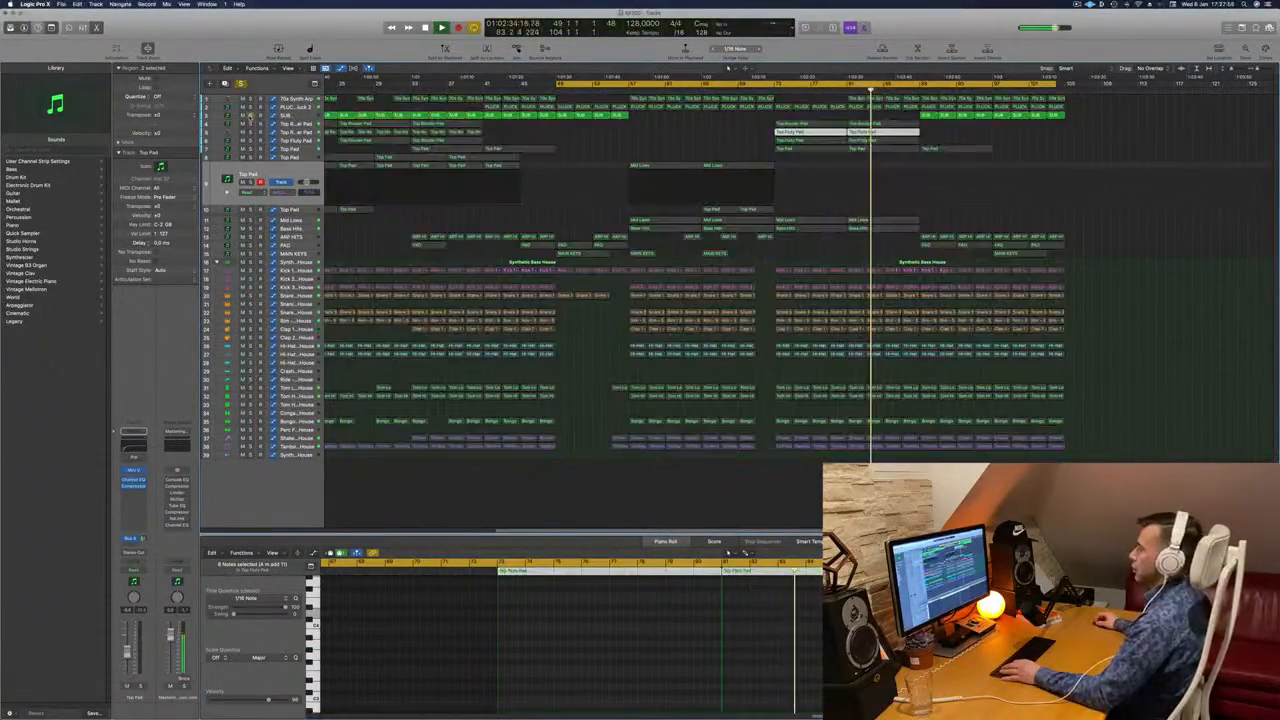
click(251, 116)
key(super+Left)
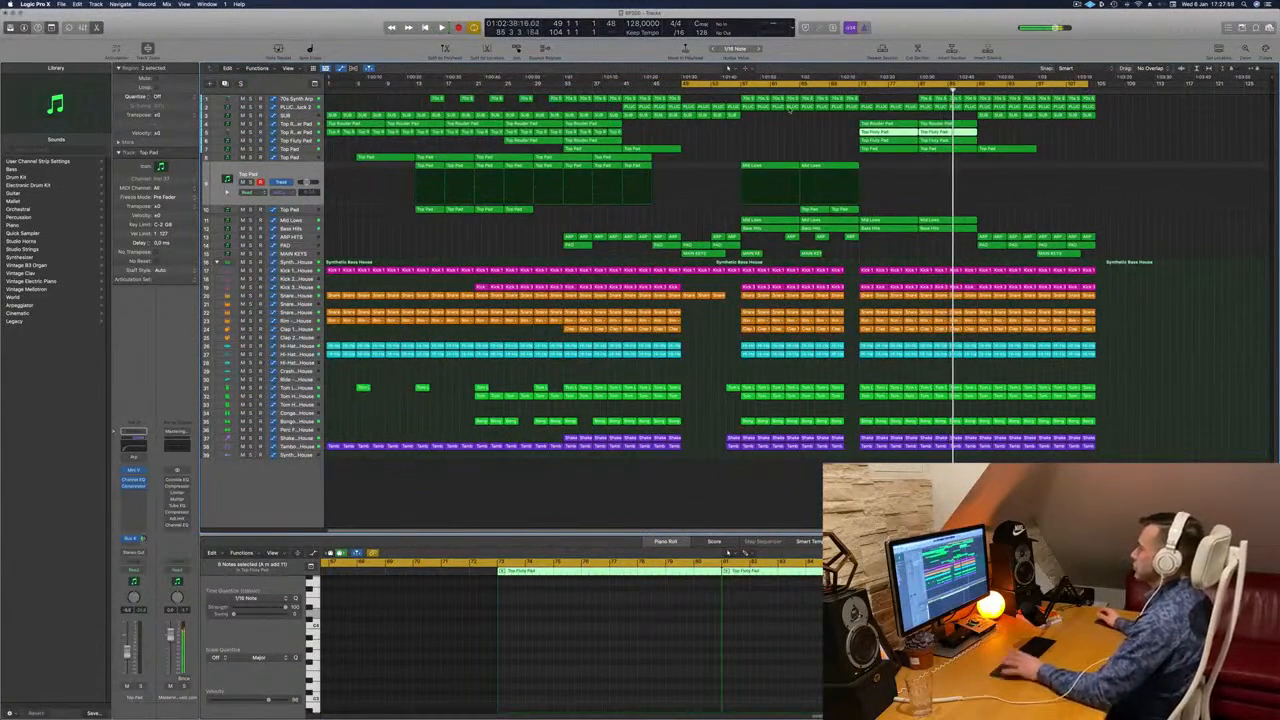
Replay from bar 49 and check the volume curve and regions of the Progressive Pluck 2 track.
key(space)
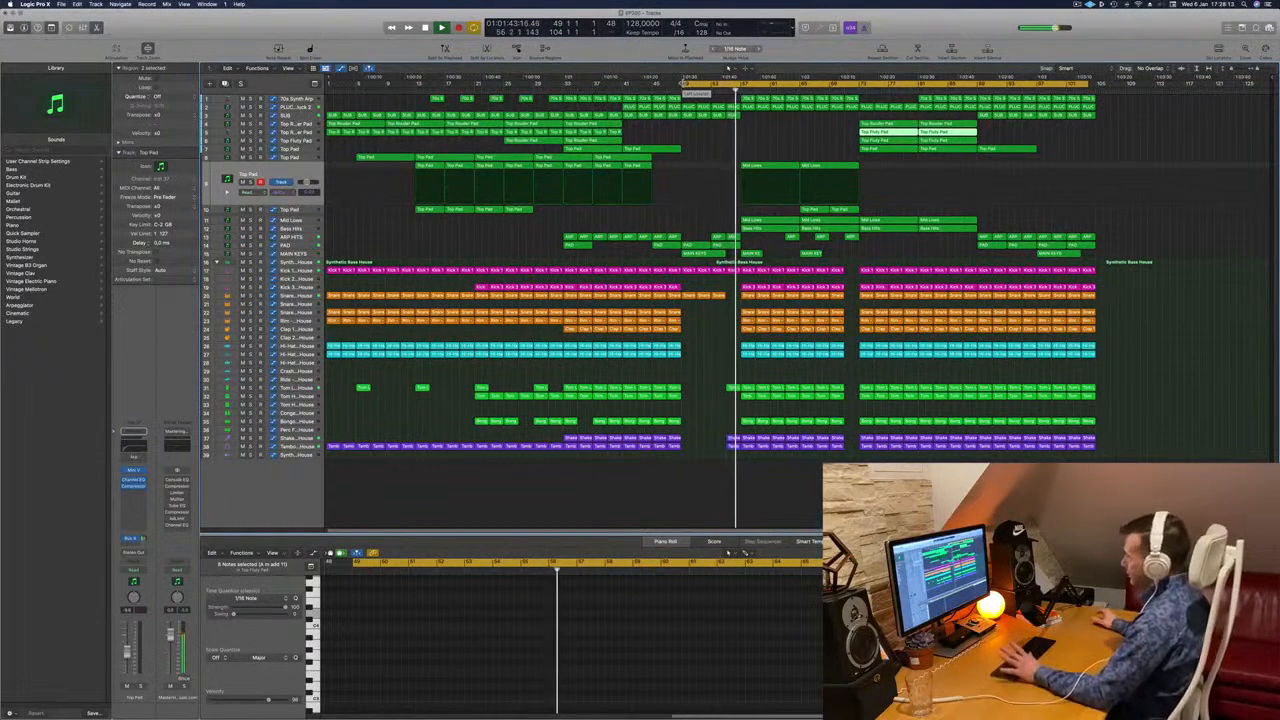
click(770, 146)
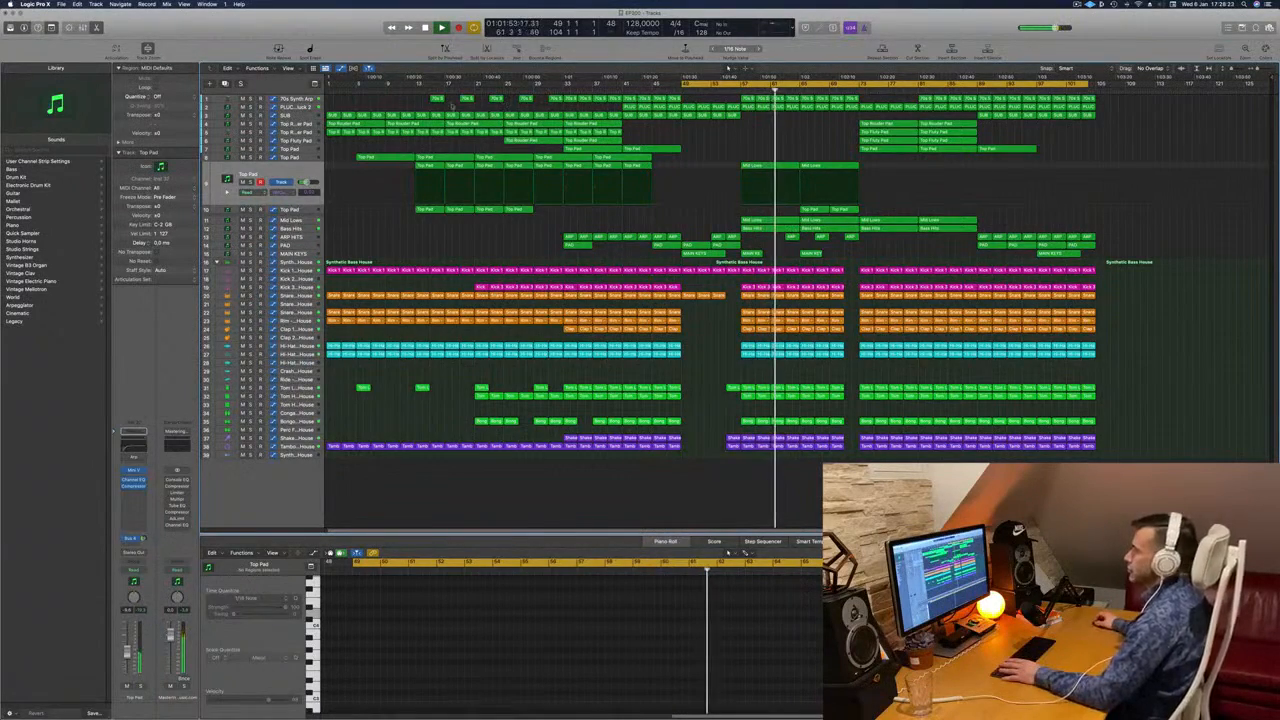
click(294, 107)
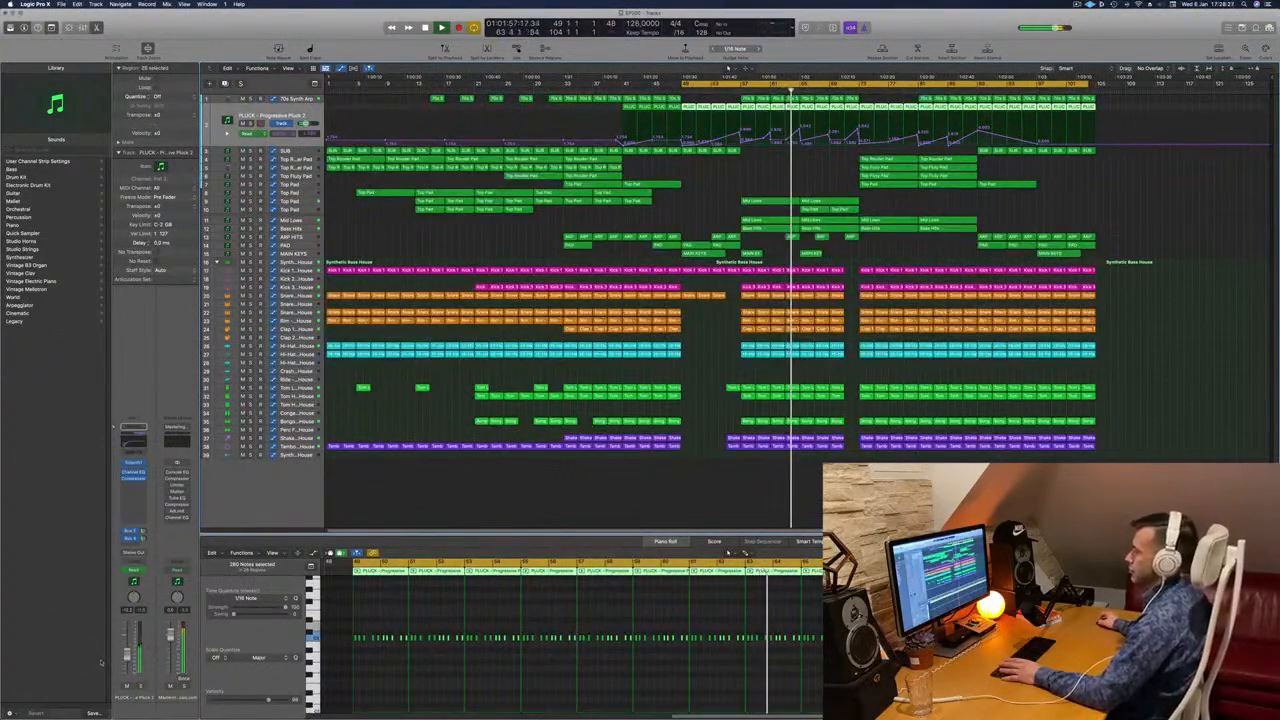
click(780, 172)
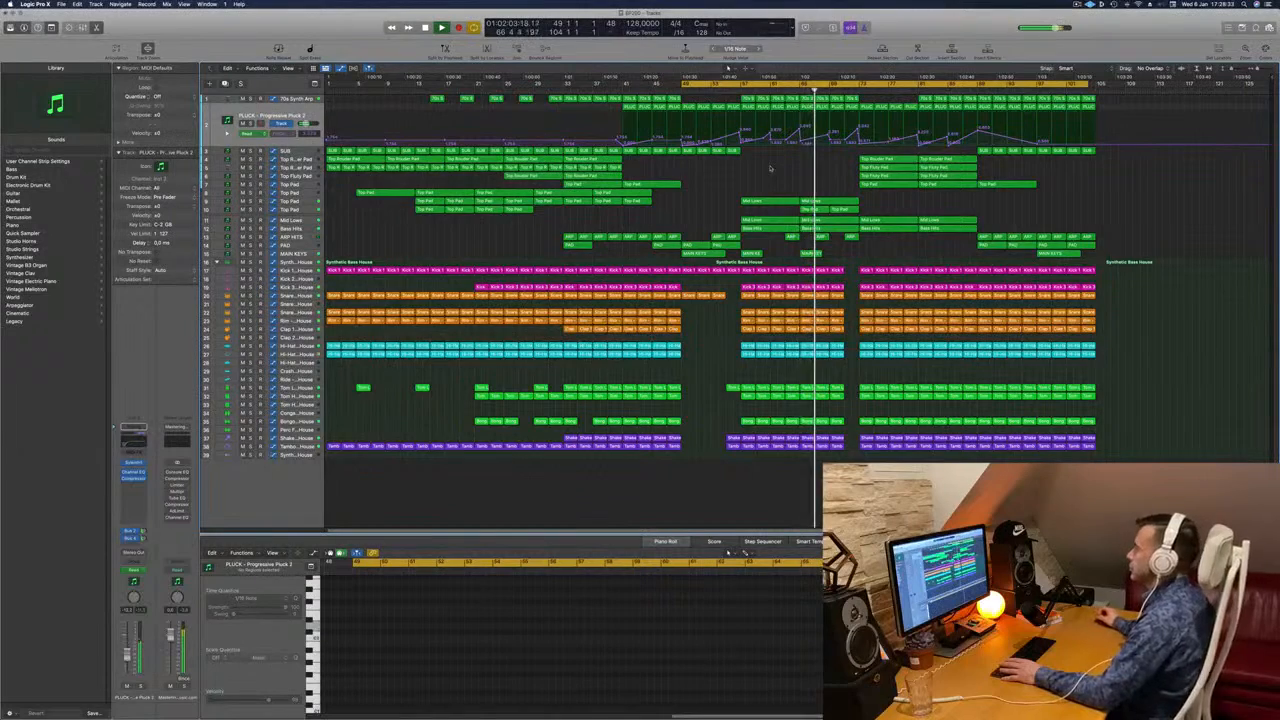
Show the lower Top Pad track's H-Delay feedback automation, lower its points between bars 65 and 73, and delete the drop at bar 73.
click(307, 210)
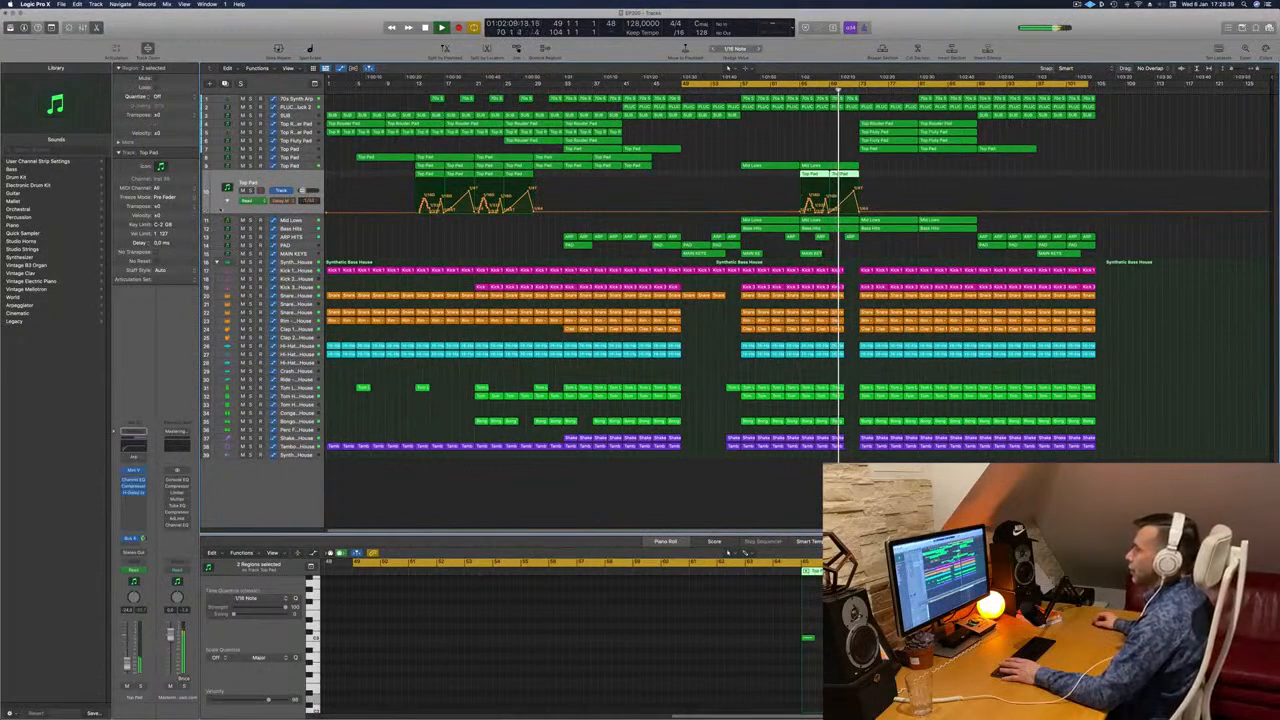
click(227, 201)
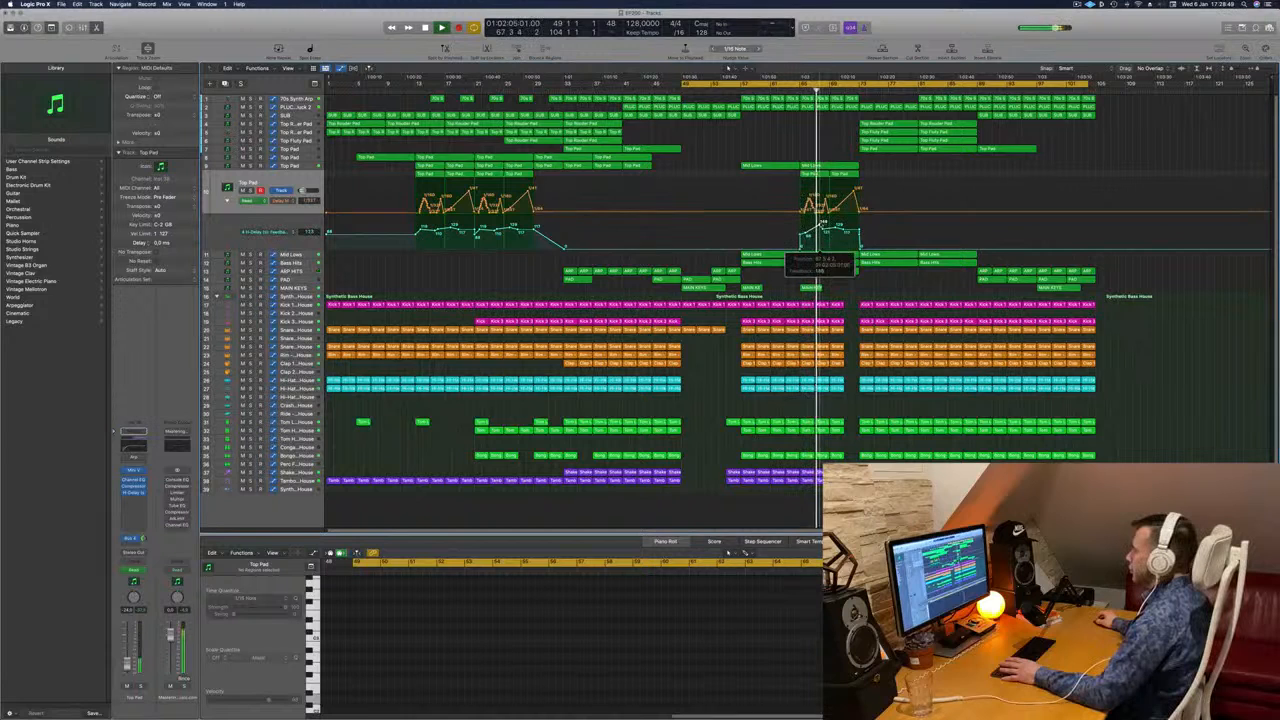
drag(820, 222, 847, 230)
double_click(861, 249)
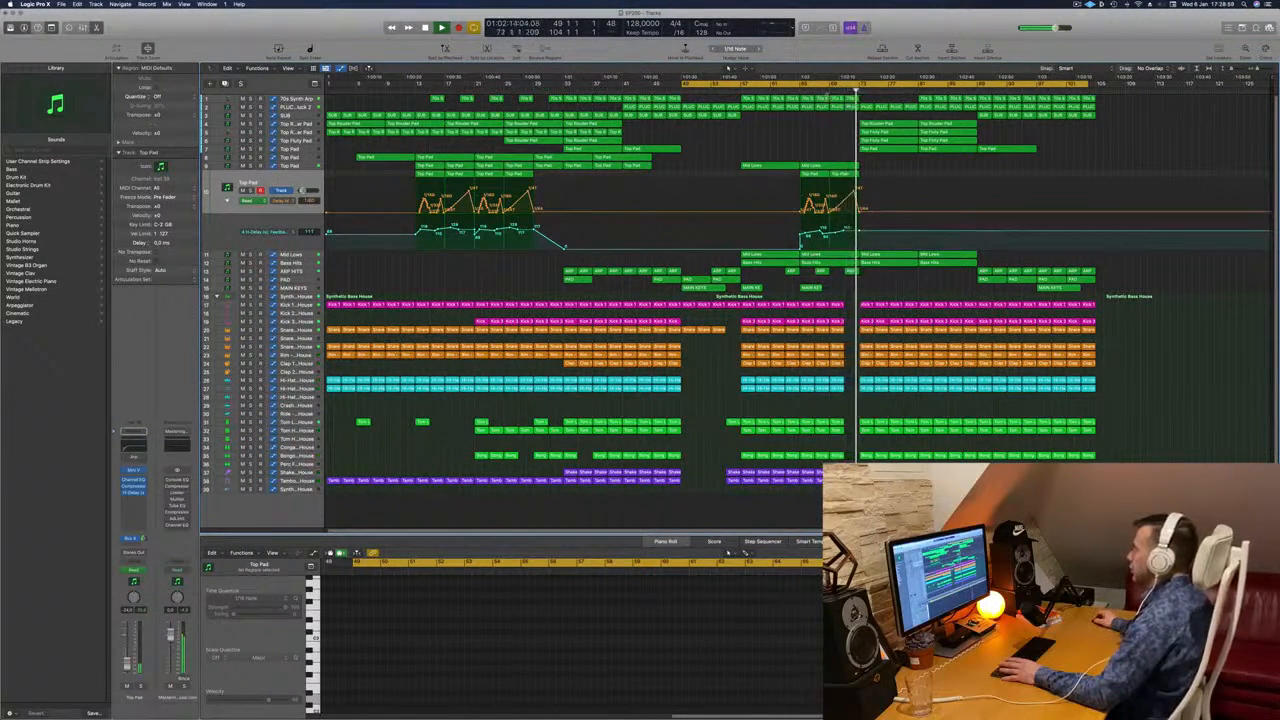
Add an H-Delay feedback automation point at about bar 81 on the lower Top Pad track and lower it slightly.
click(822, 98)
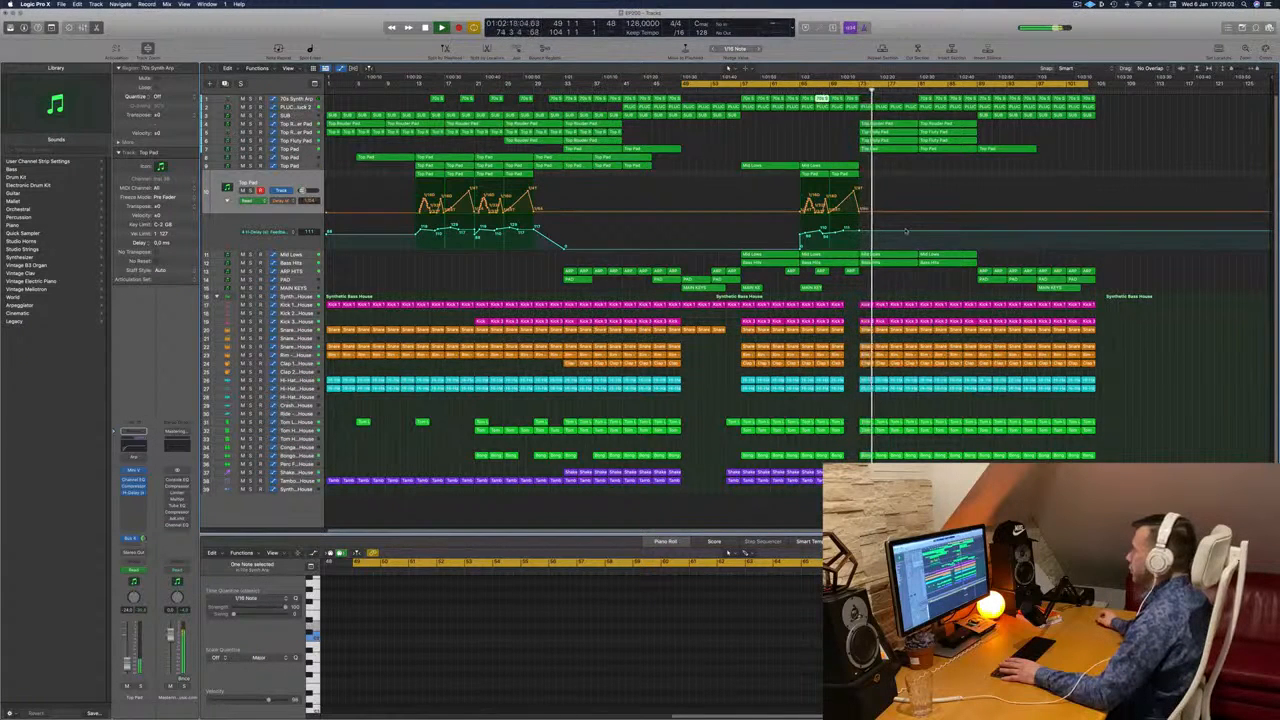
click(914, 232)
drag(916, 233, 920, 240)
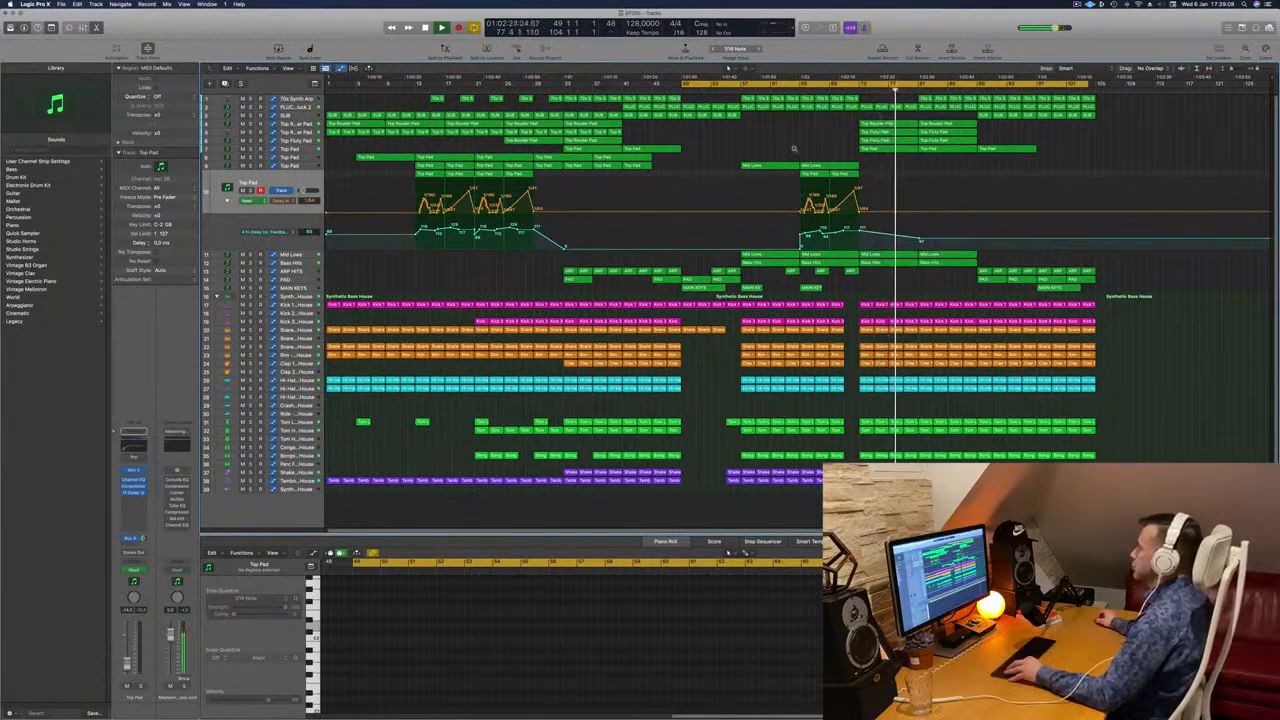